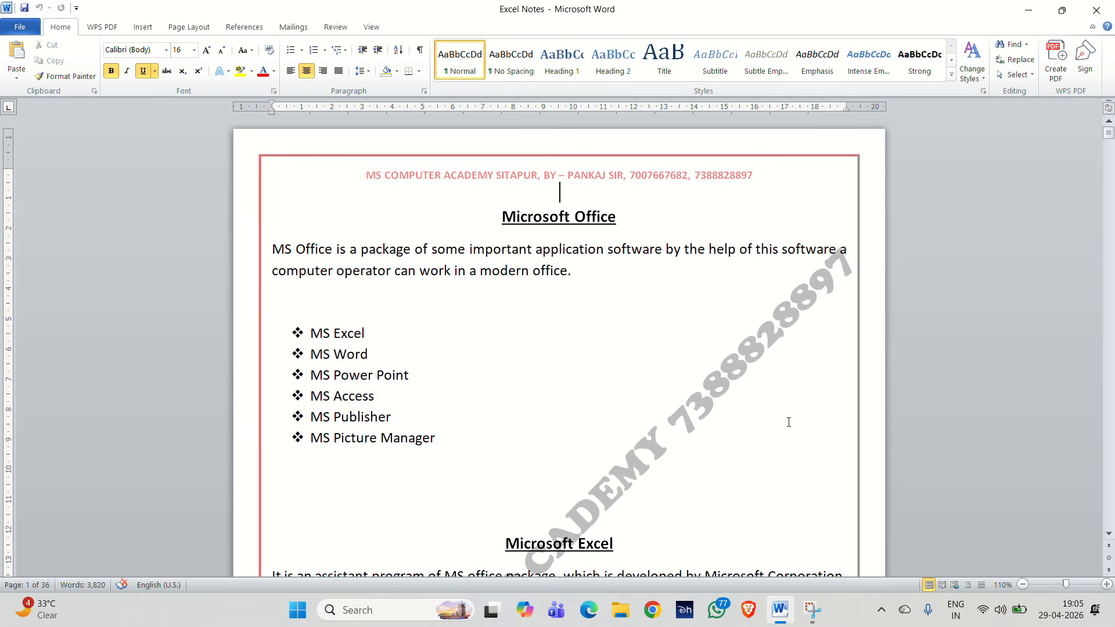
Review the Working area notes, selecting the words worksheet and workbook.
scroll(760, 368, "down", 5)
scroll(757, 368, "down", 2)
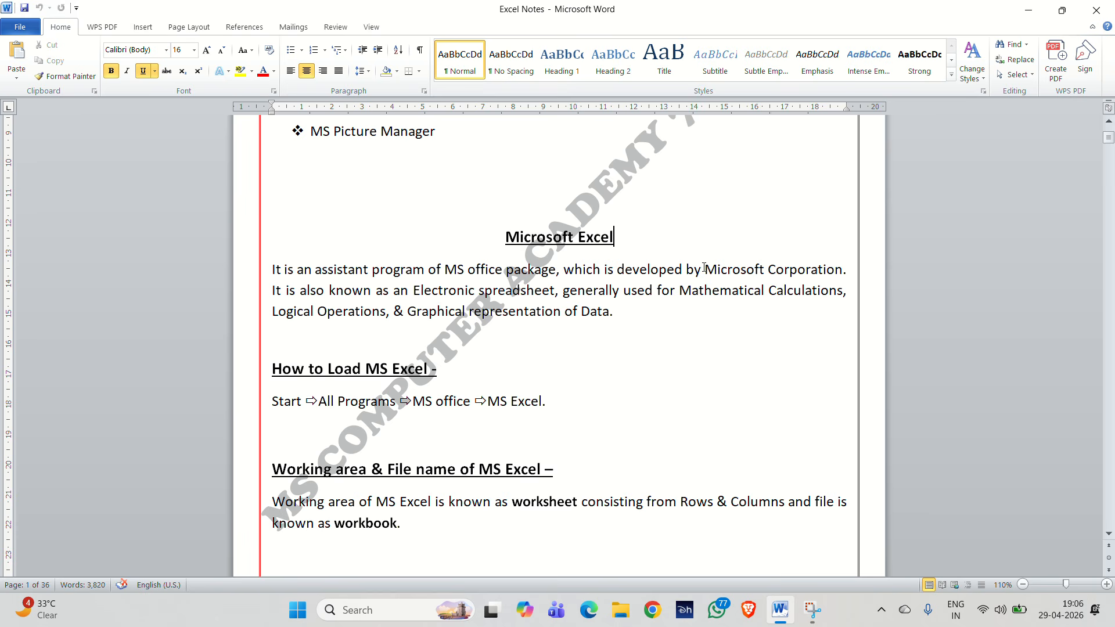
scroll(601, 401, "down", 2)
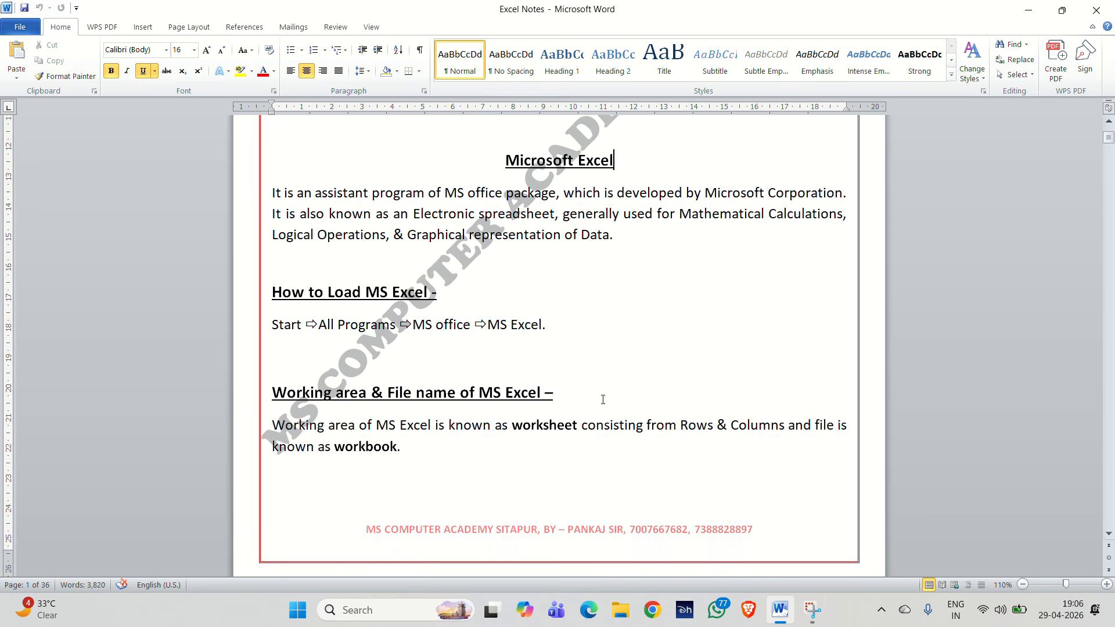
left_click(600, 397)
double_click(545, 428)
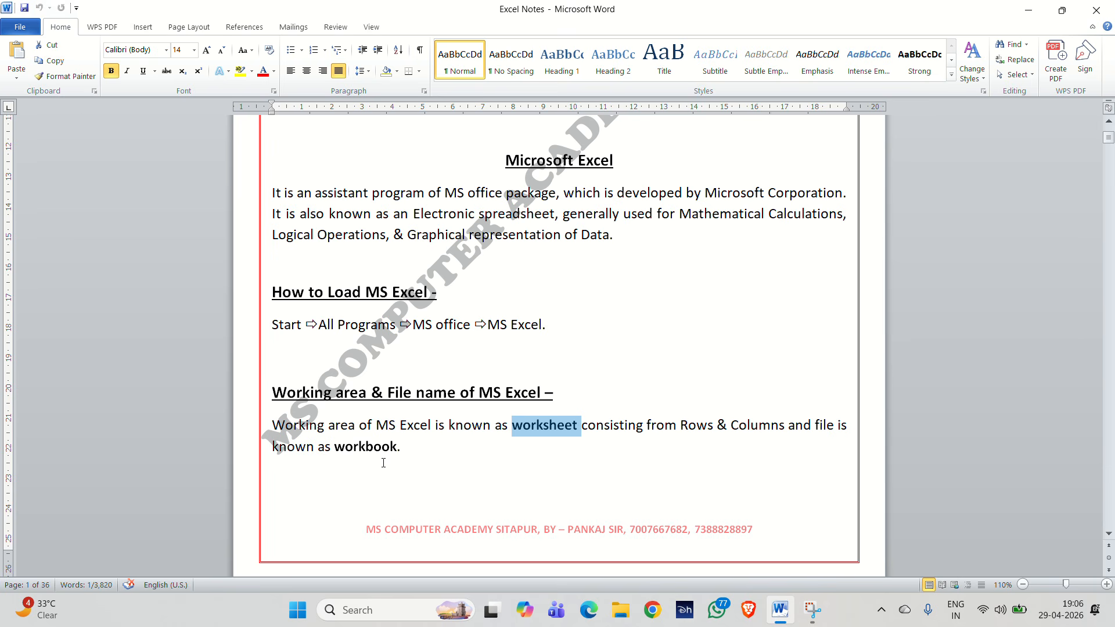
double_click(363, 449)
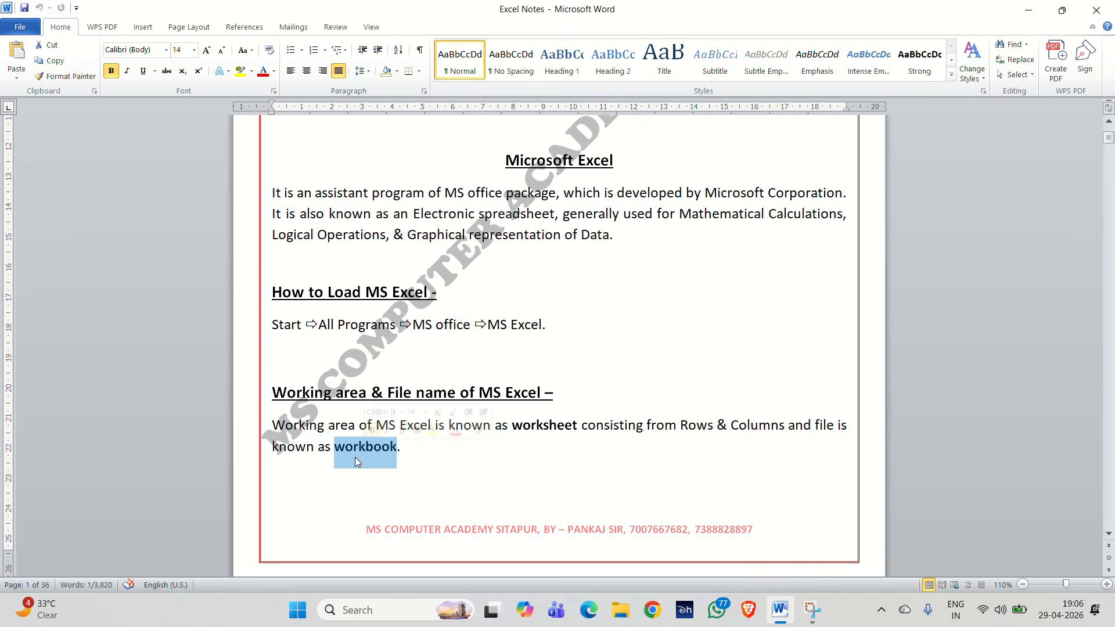
Scroll down past the formula pages until the Conditional Formatting page is shown.
scroll(423, 463, "down", 4)
scroll(424, 463, "down", 6)
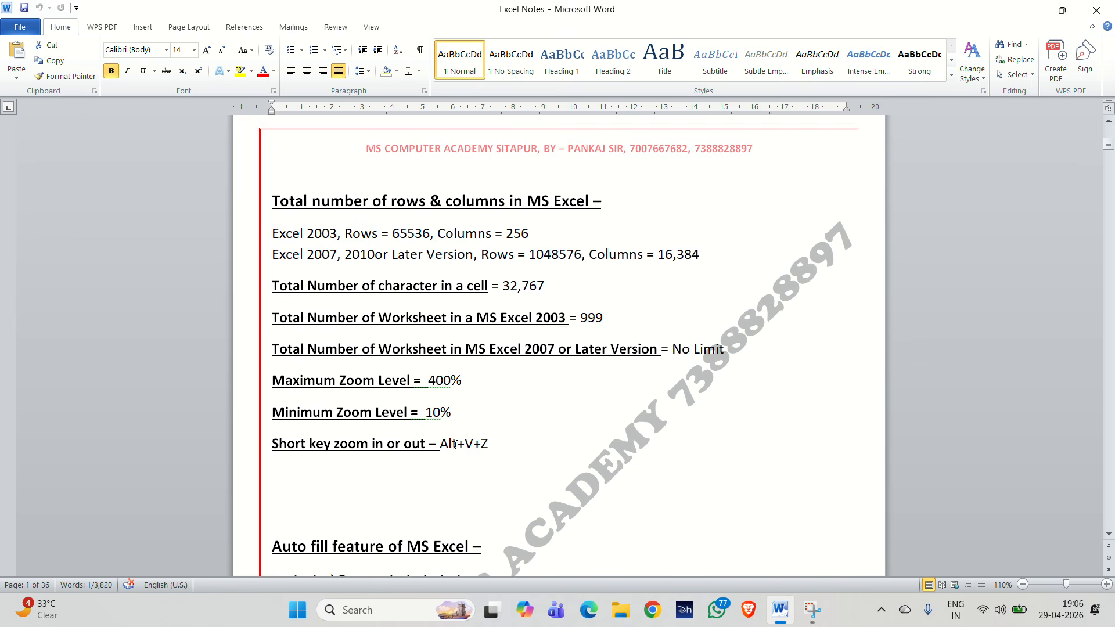
scroll(470, 416, "down", 1)
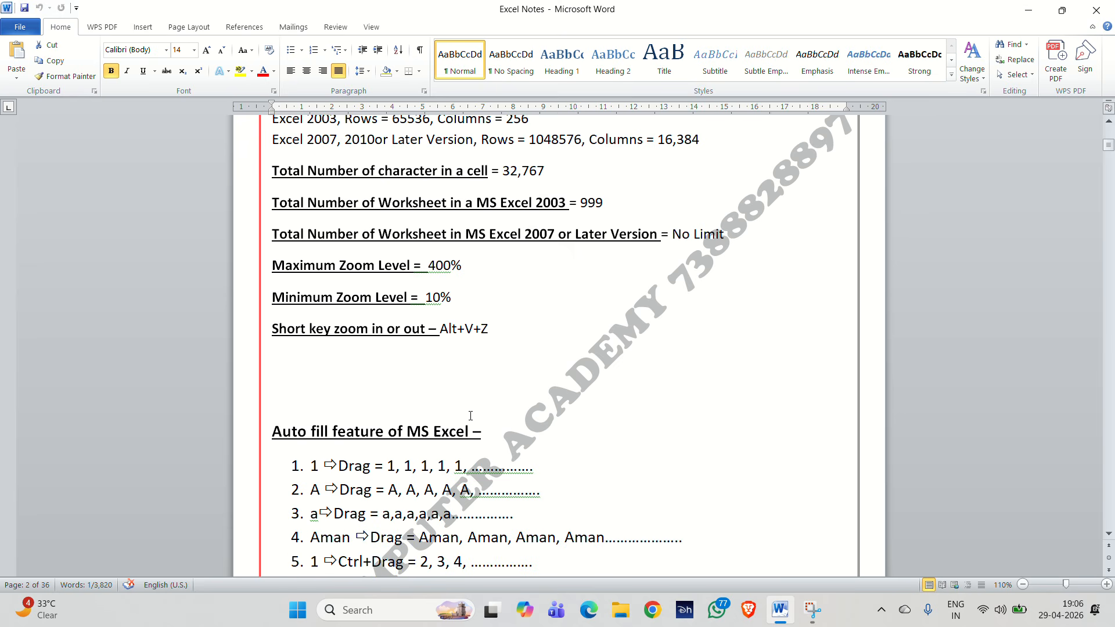
scroll(470, 416, "down", 6)
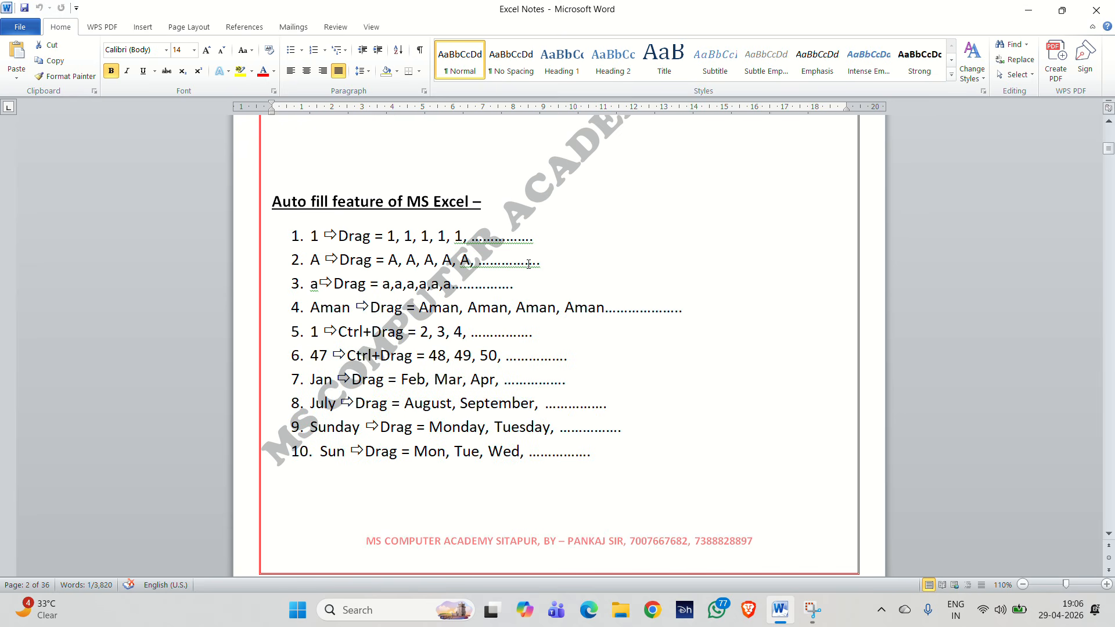
left_click_drag(486, 202, 248, 203)
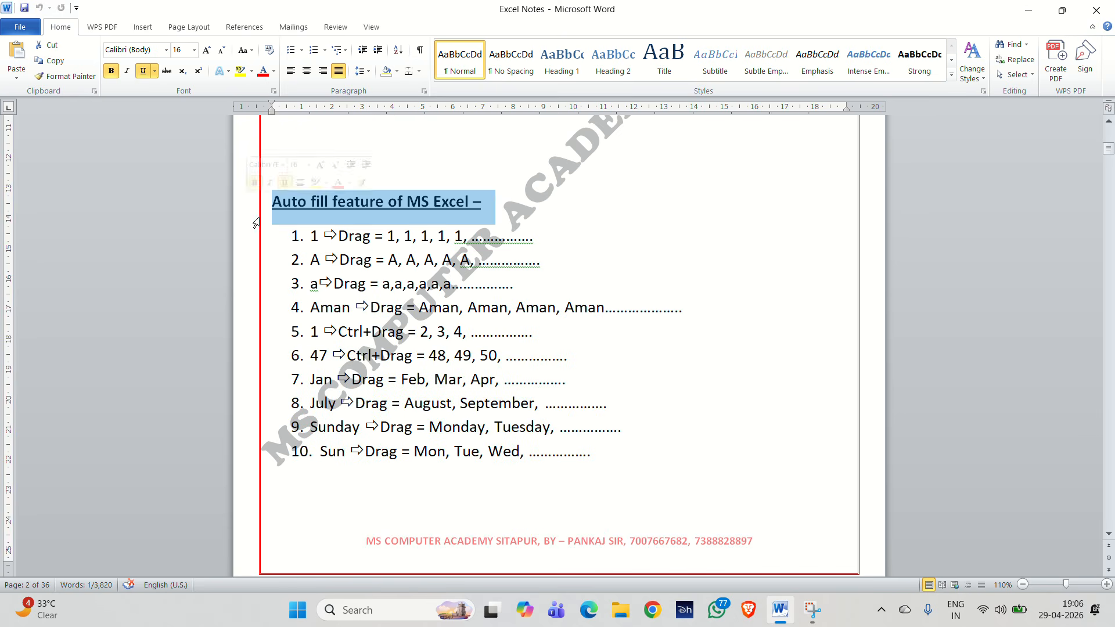
scroll(410, 334, "down", 15)
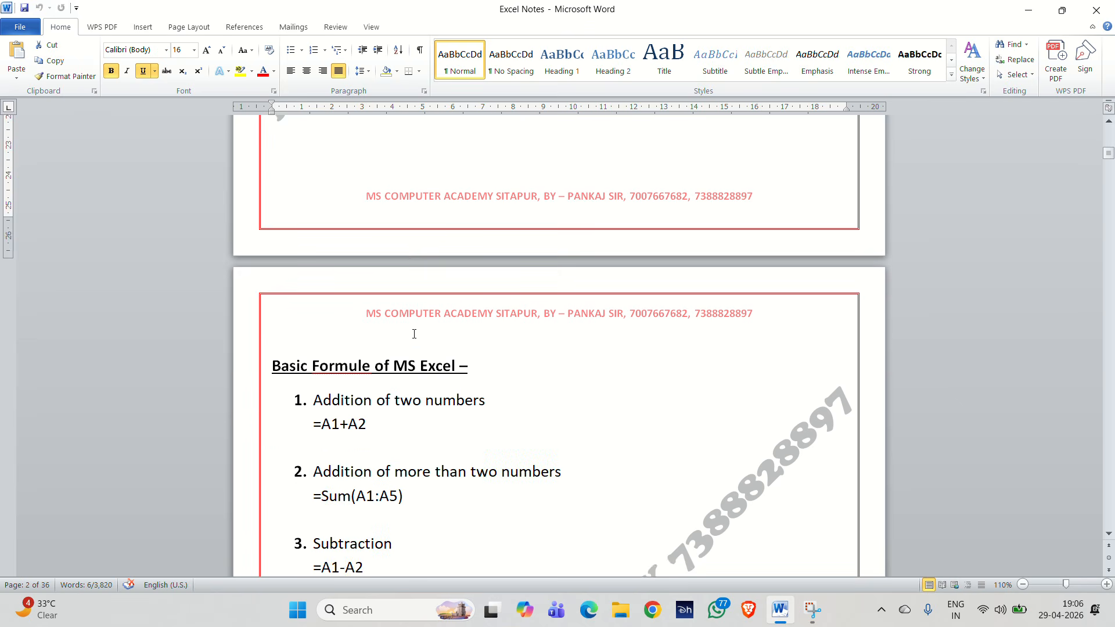
scroll(427, 328, "down", 20)
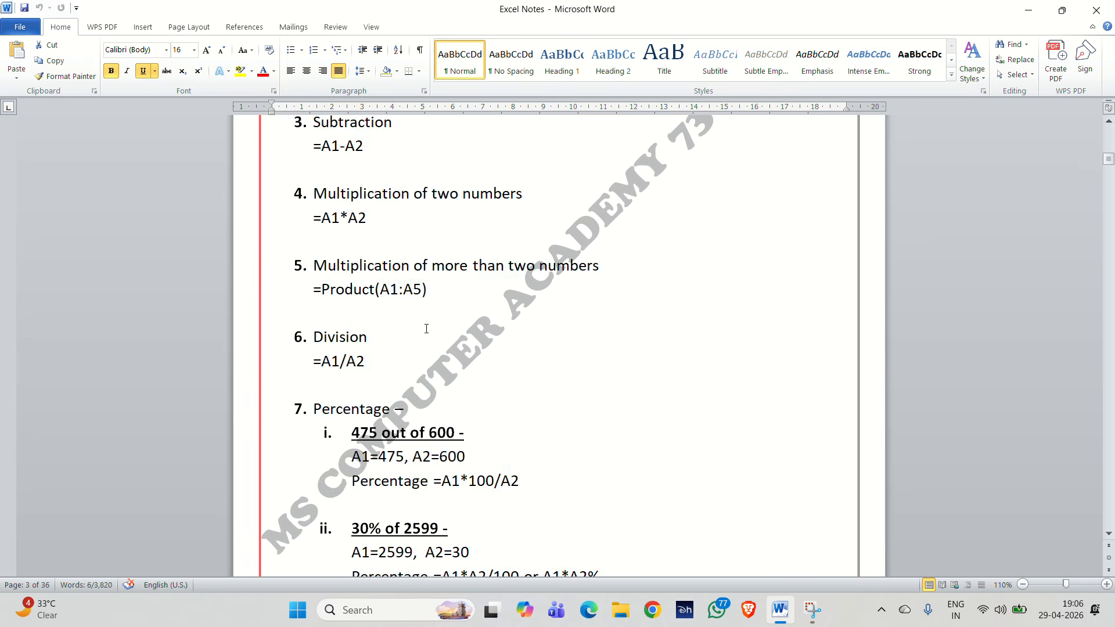
scroll(426, 329, "down", 3)
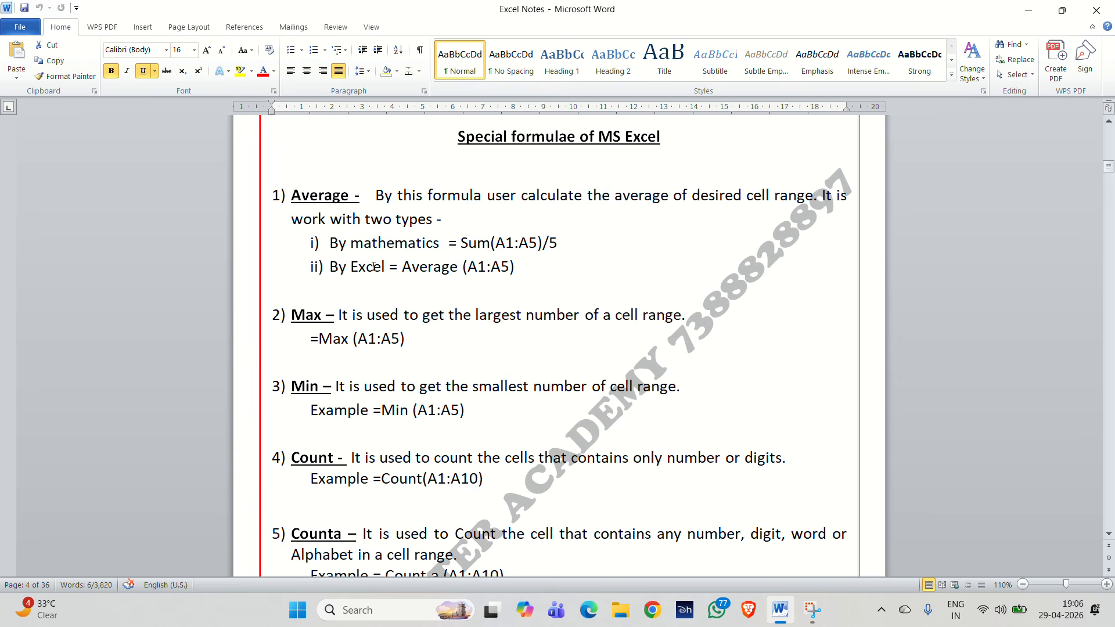
scroll(373, 267, "down", 6)
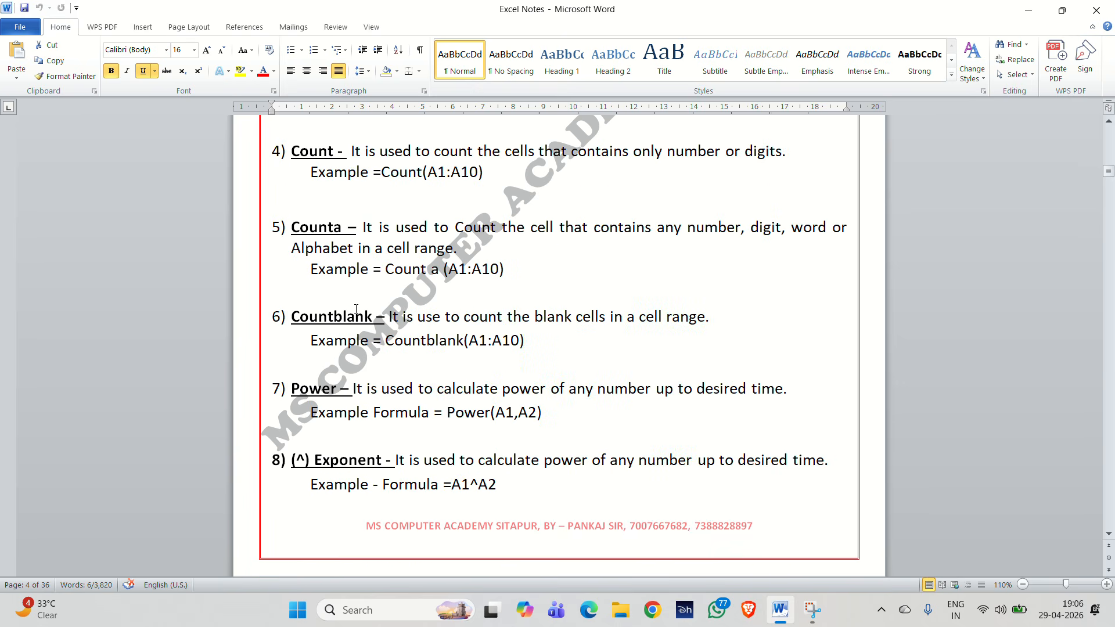
scroll(356, 308, "down", 11)
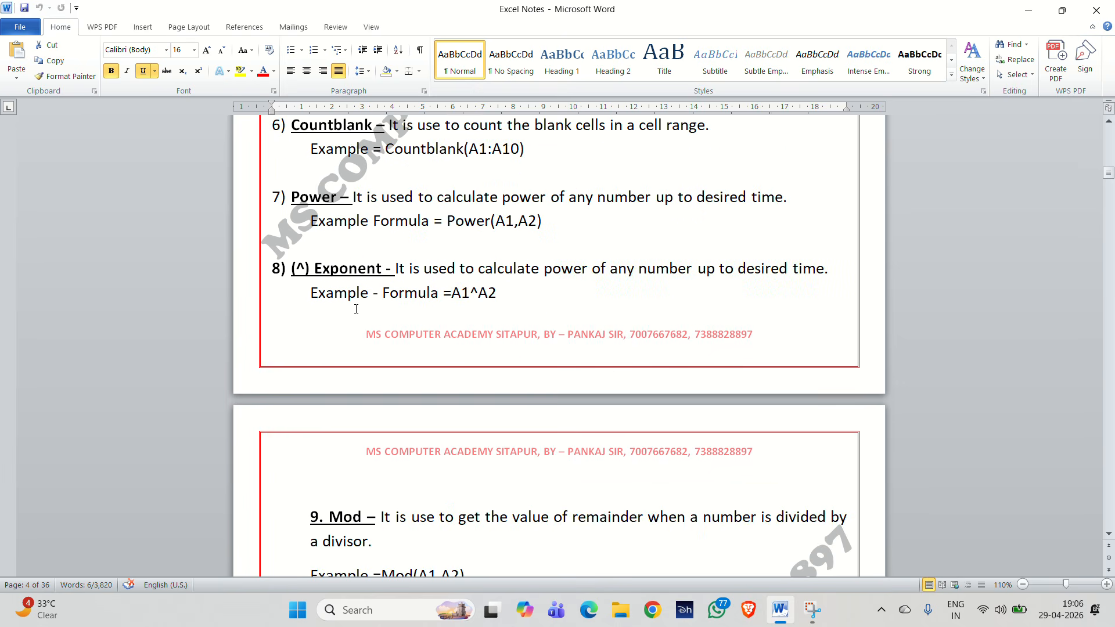
scroll(356, 309, "down", 15)
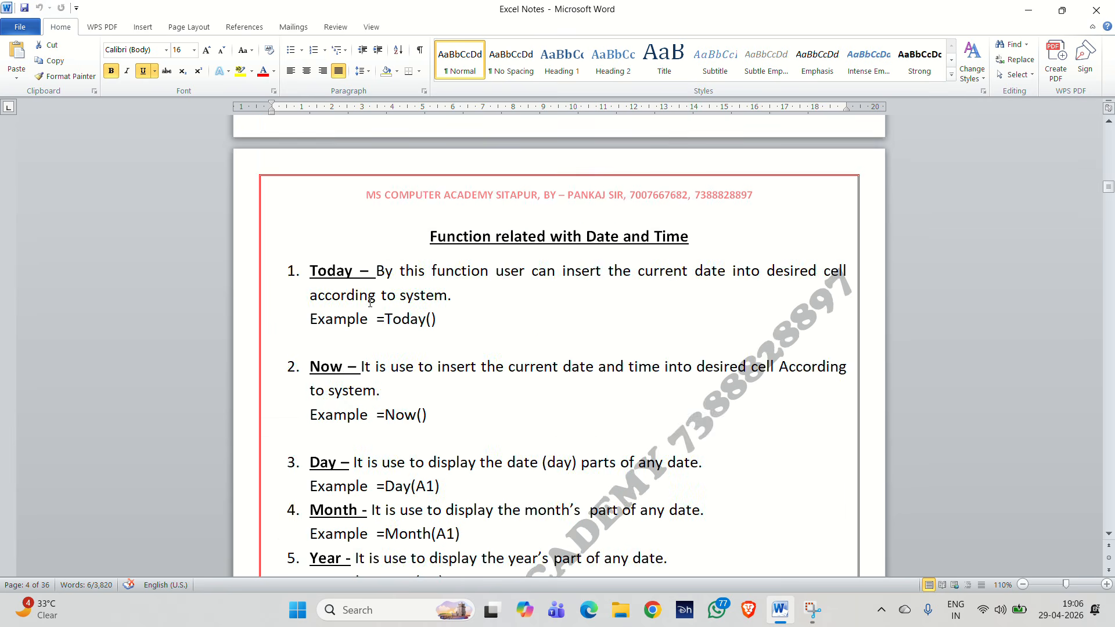
scroll(369, 302, "up", 2)
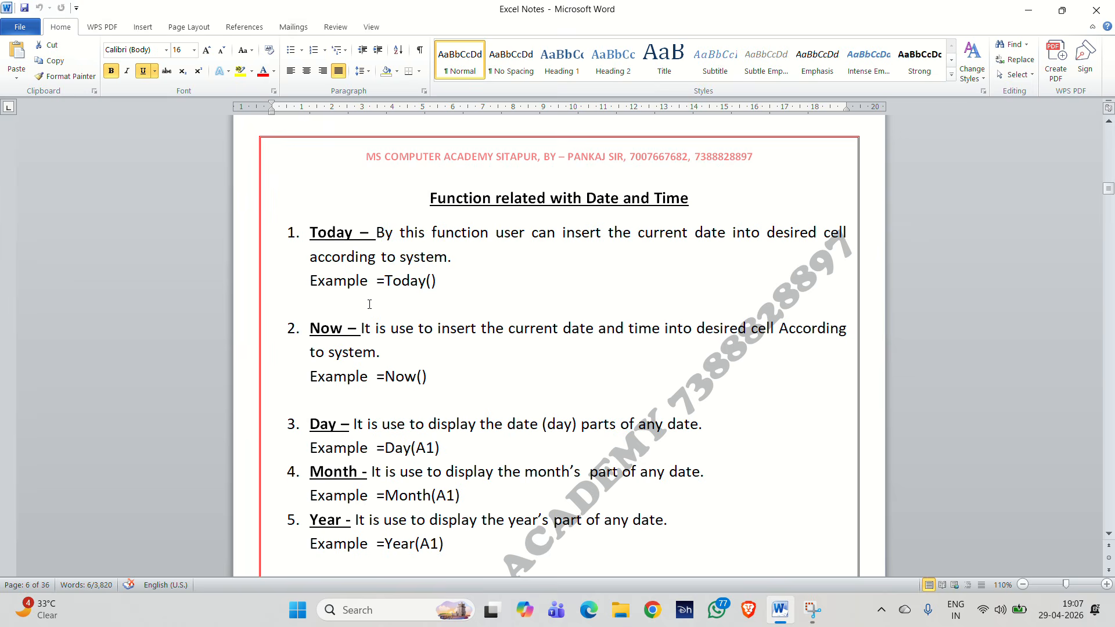
scroll(369, 305, "down", 18)
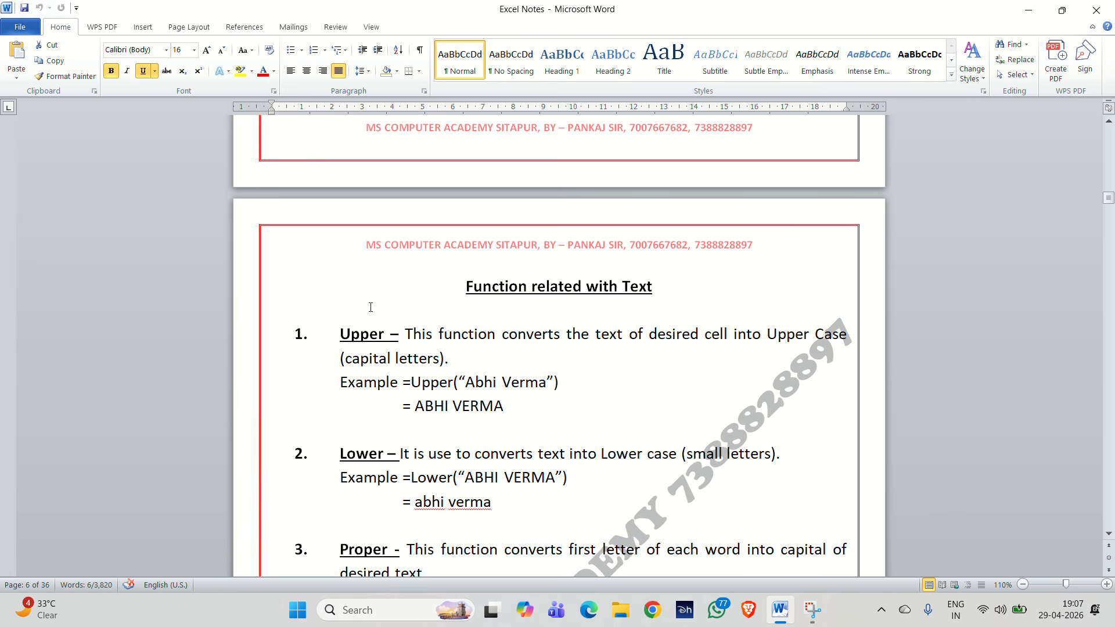
left_click(448, 520)
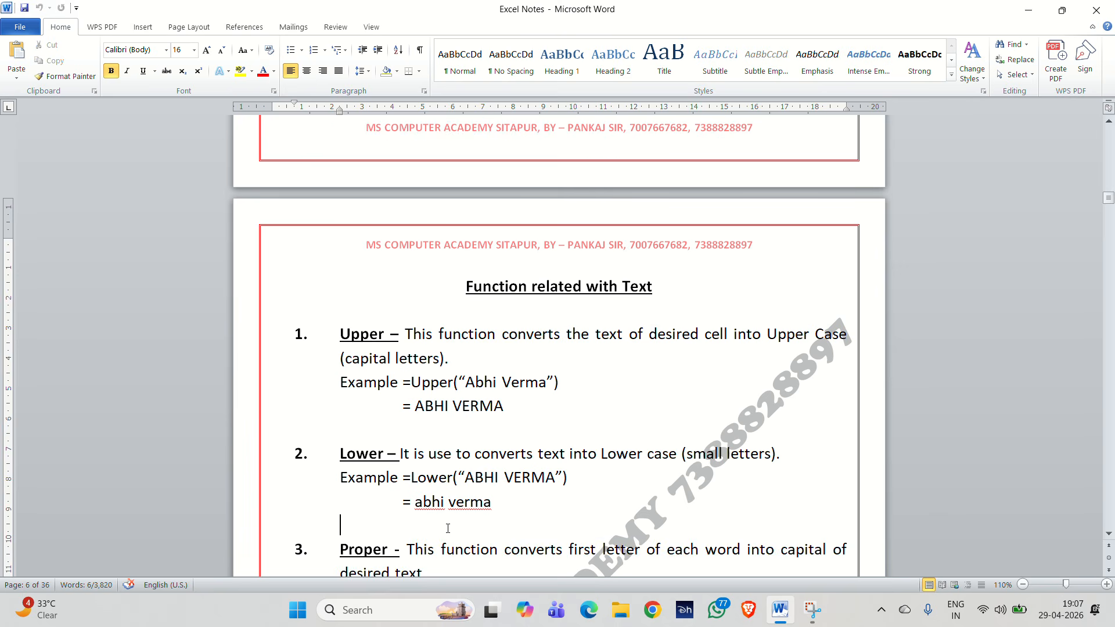
scroll(557, 396, "down", 6)
scroll(557, 397, "down", 18)
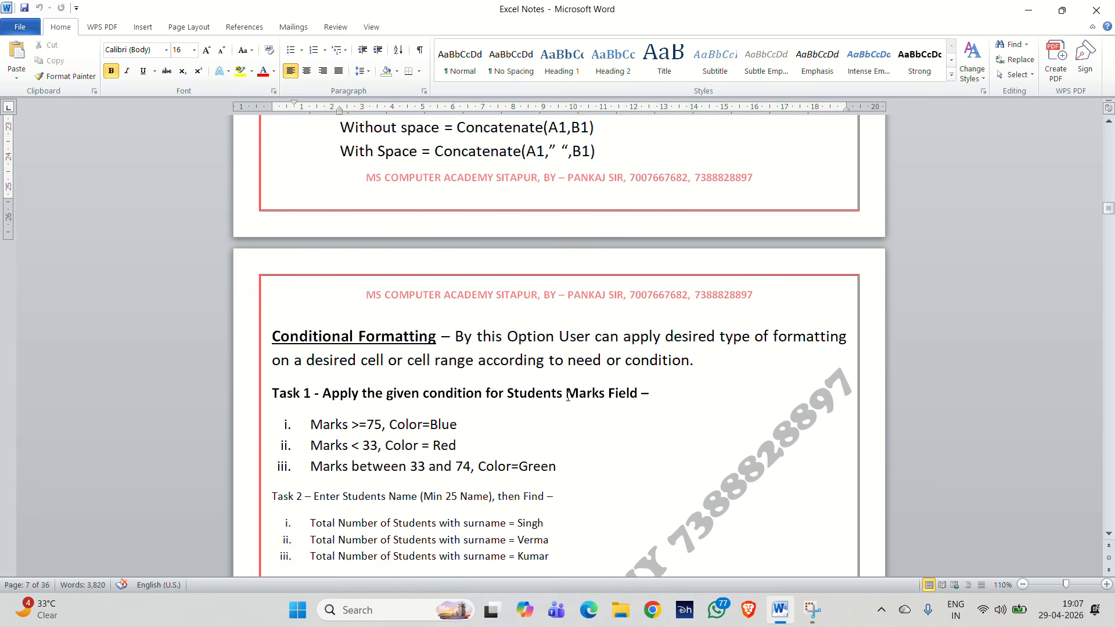
Enlarge the Task 2 block and its three surname items to 14 pt, and bold the Task 2 line.
scroll(567, 397, "down", 2)
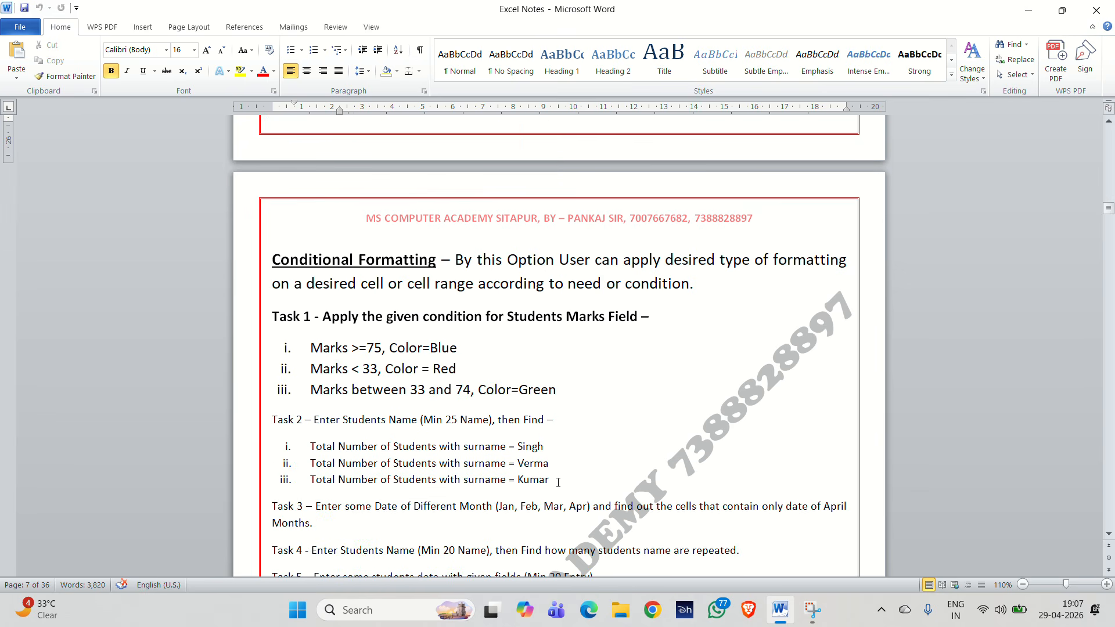
left_click_drag(556, 483, 206, 415)
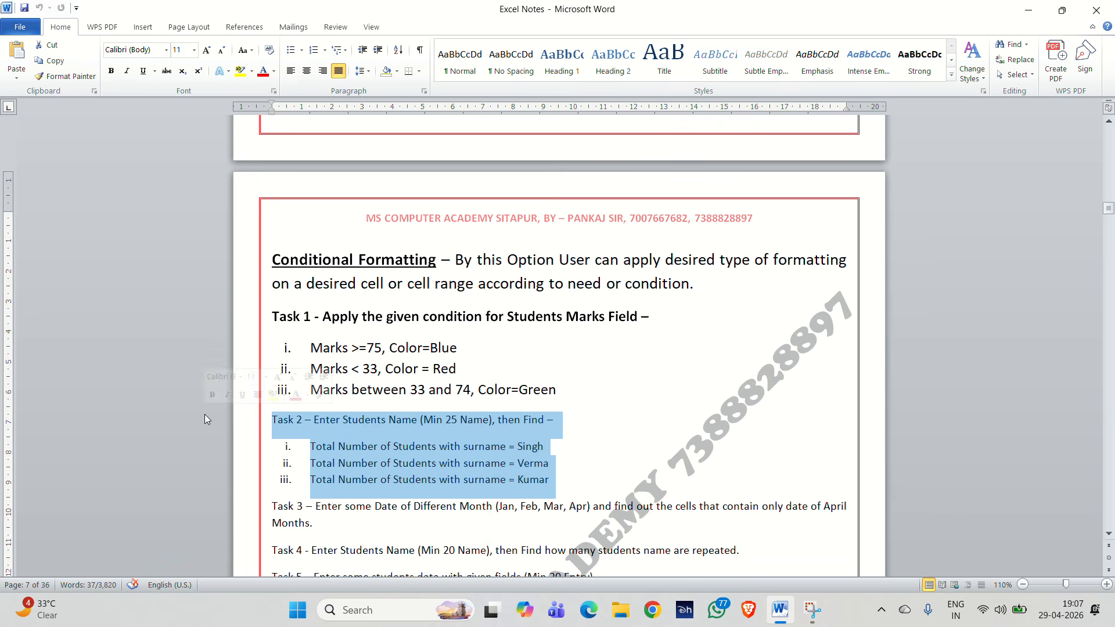
key("ctrl+j")
key("ctrl+shift+period")
key("ctrl+shift+period")
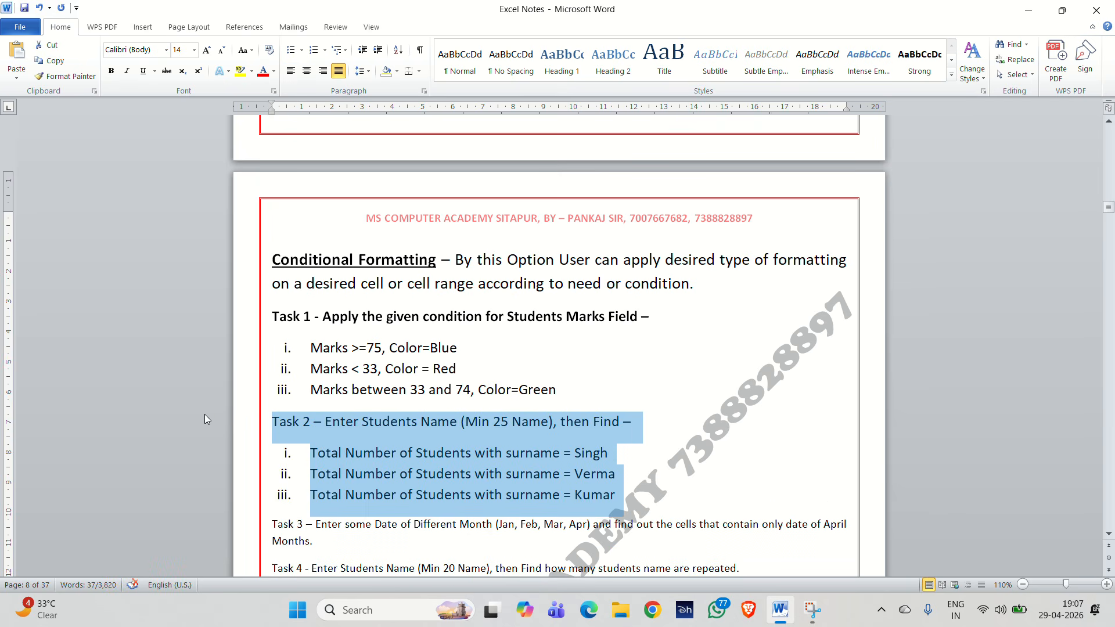
left_click(677, 419)
triple_click(676, 418)
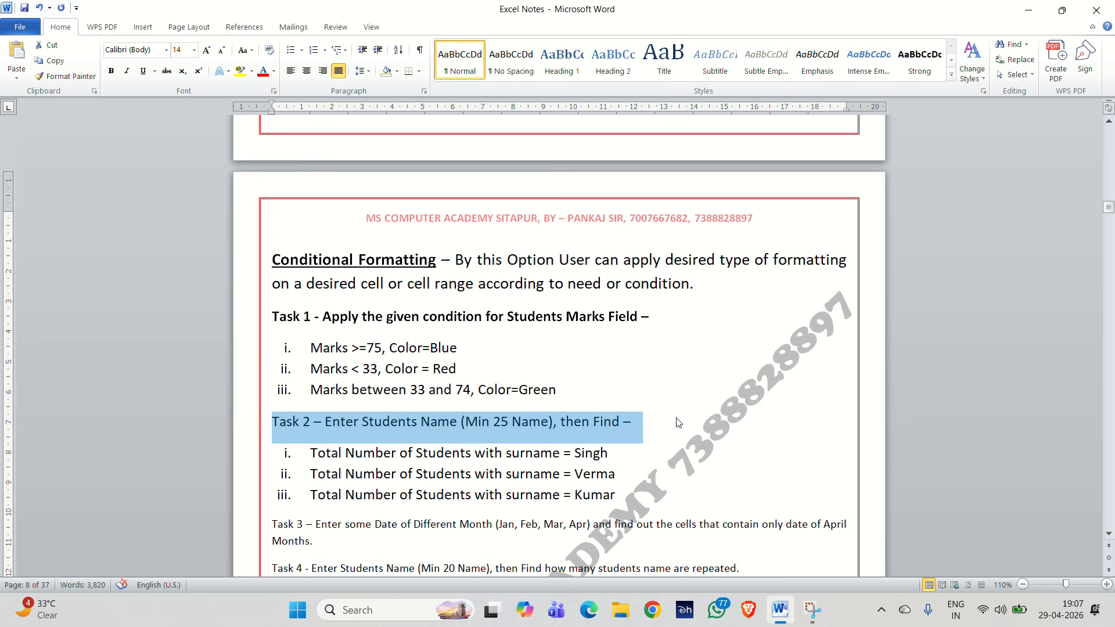
key("ctrl+b")
left_click(677, 421)
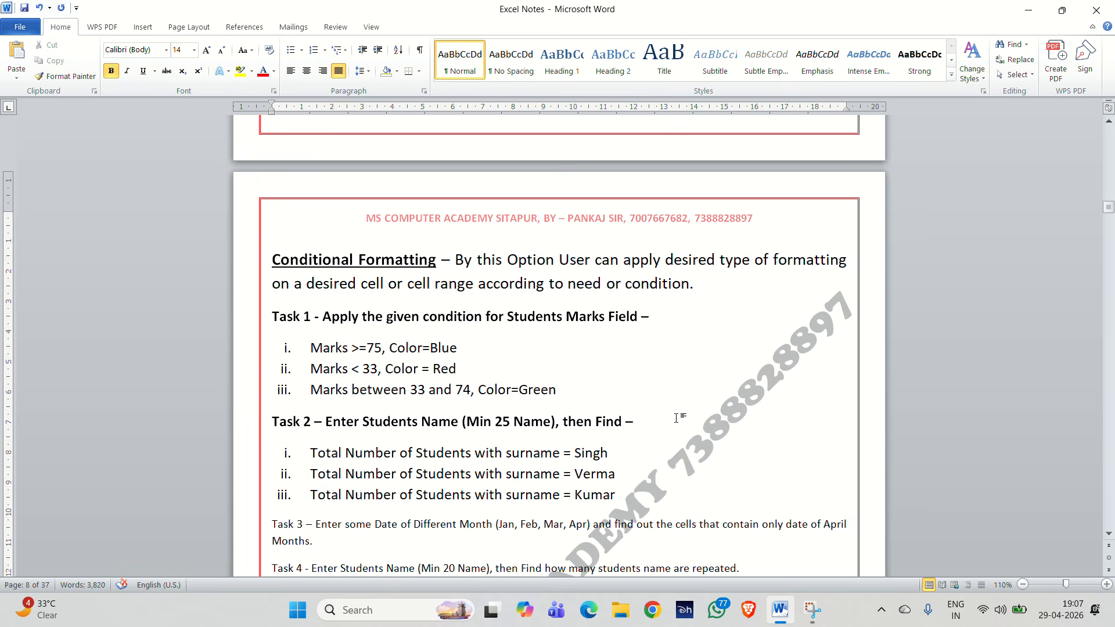
Make the Task 3 paragraph about April dates bold at 14 pt.
scroll(676, 418, "down", 2)
scroll(483, 290, "up", 1)
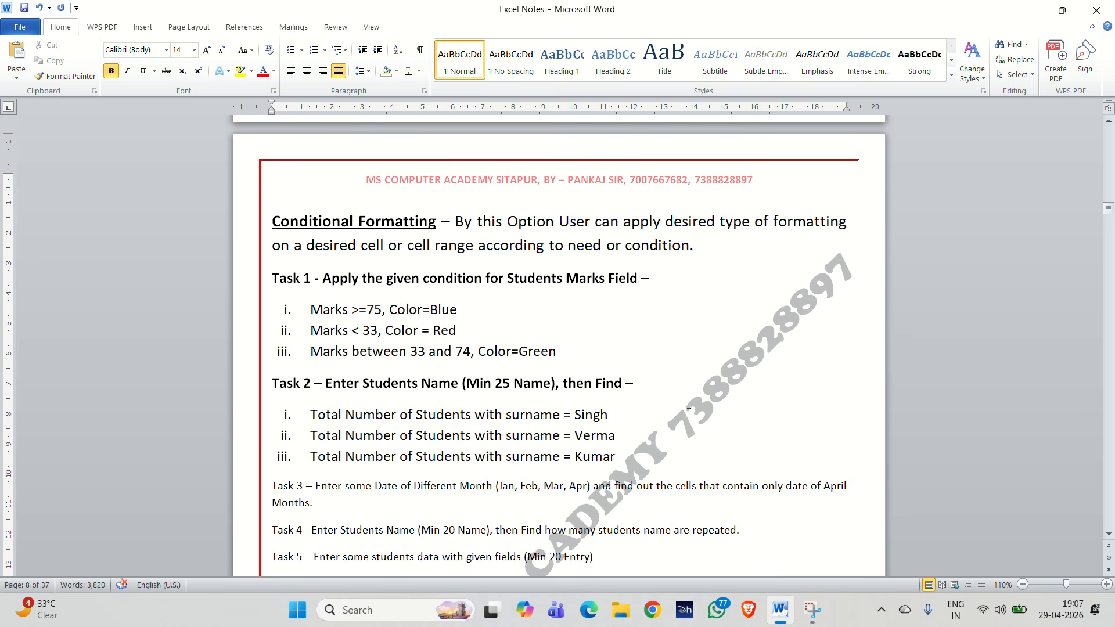
left_click(701, 248)
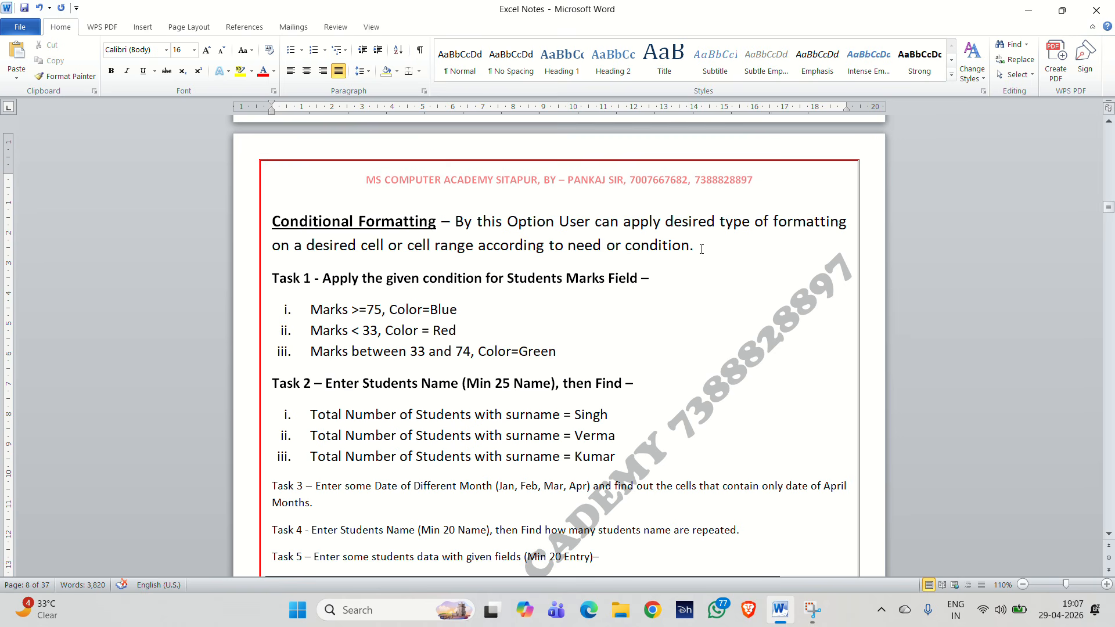
double_click(257, 495)
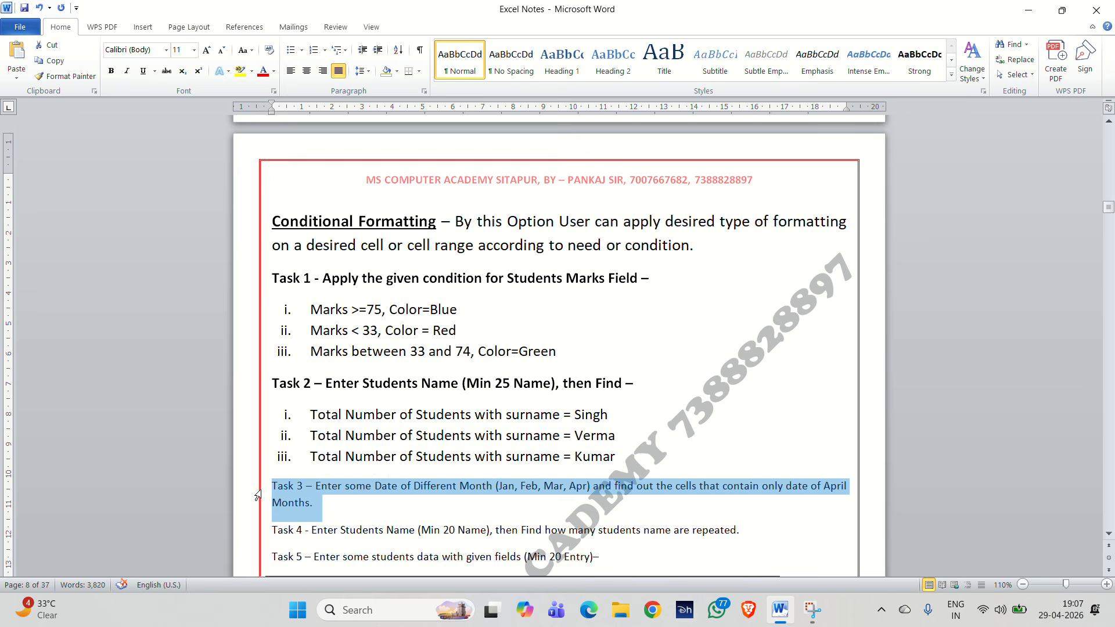
key("ctrl+shift+period")
key("ctrl+shift+period")
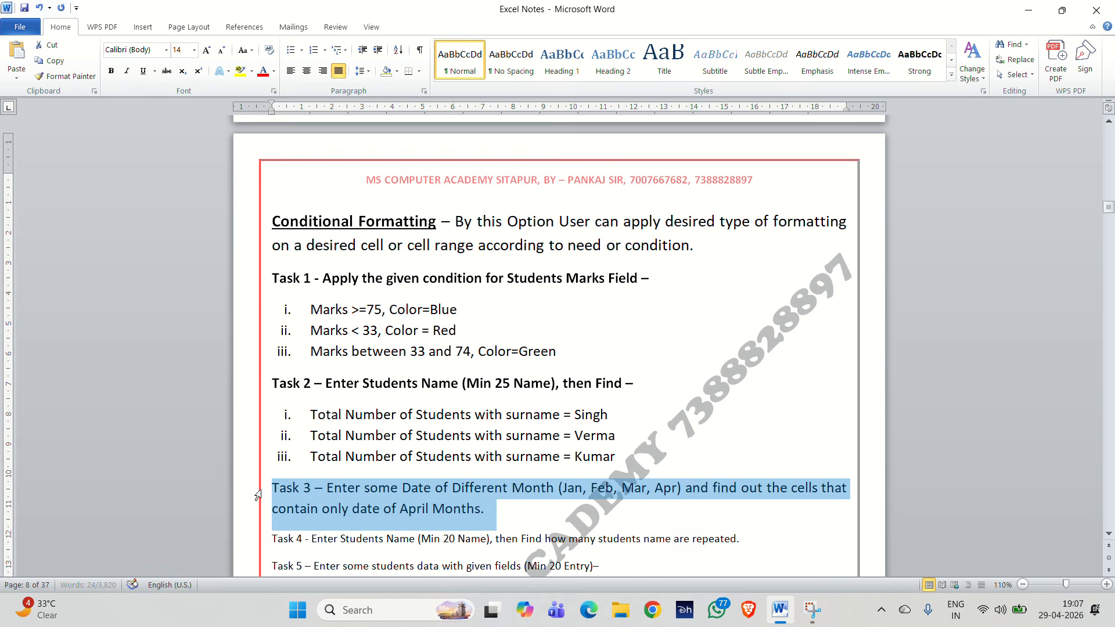
key("ctrl+b")
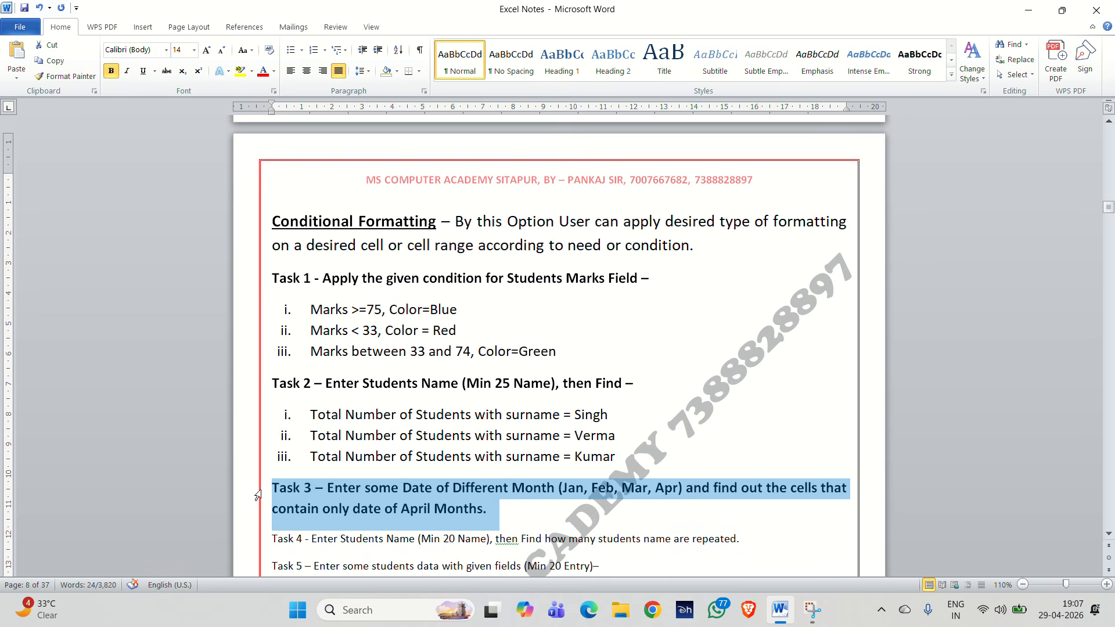
left_click(628, 505)
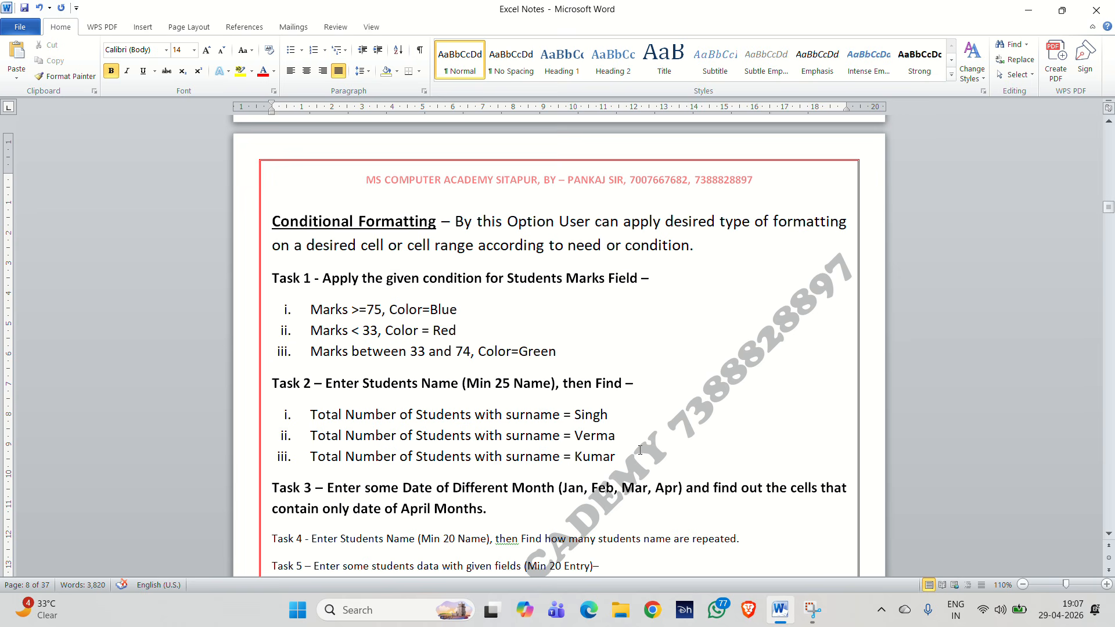
left_click(231, 219)
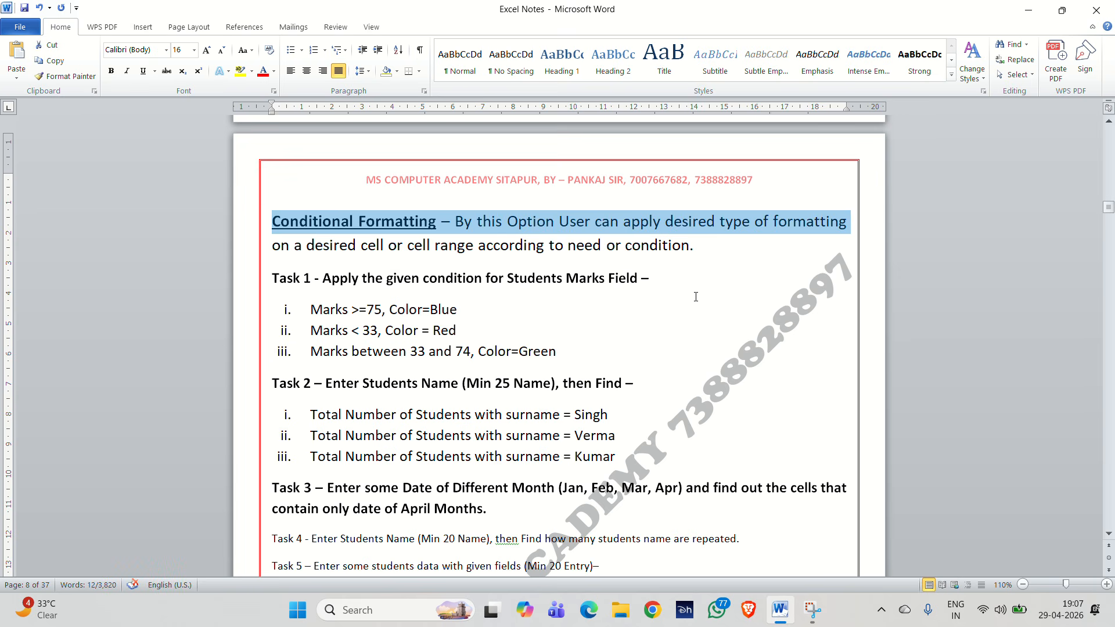
left_click(720, 243)
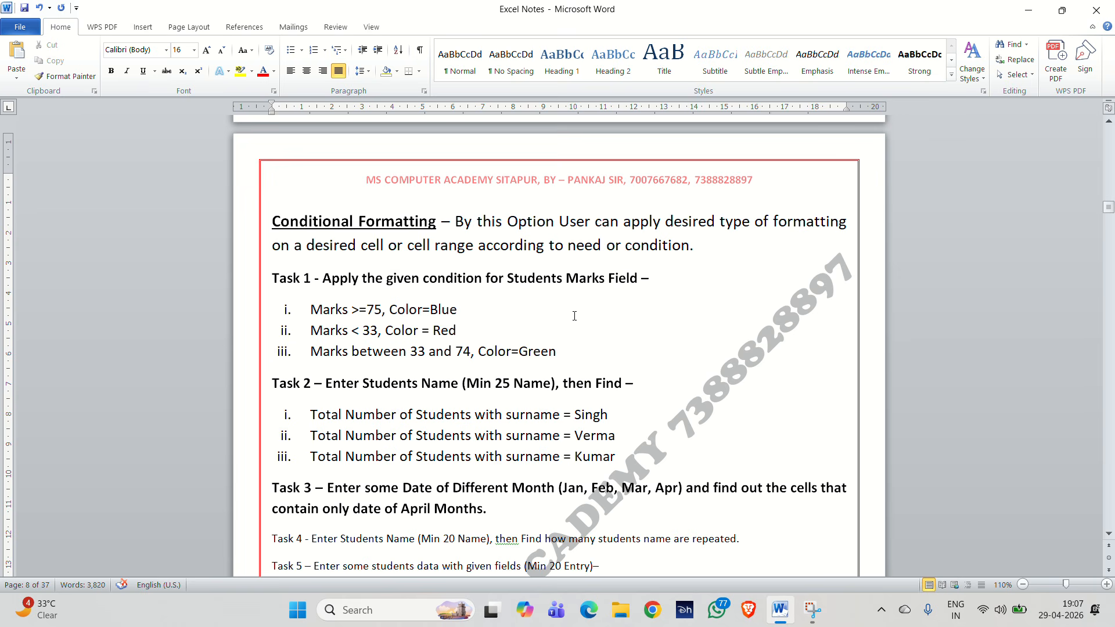
left_click(663, 282)
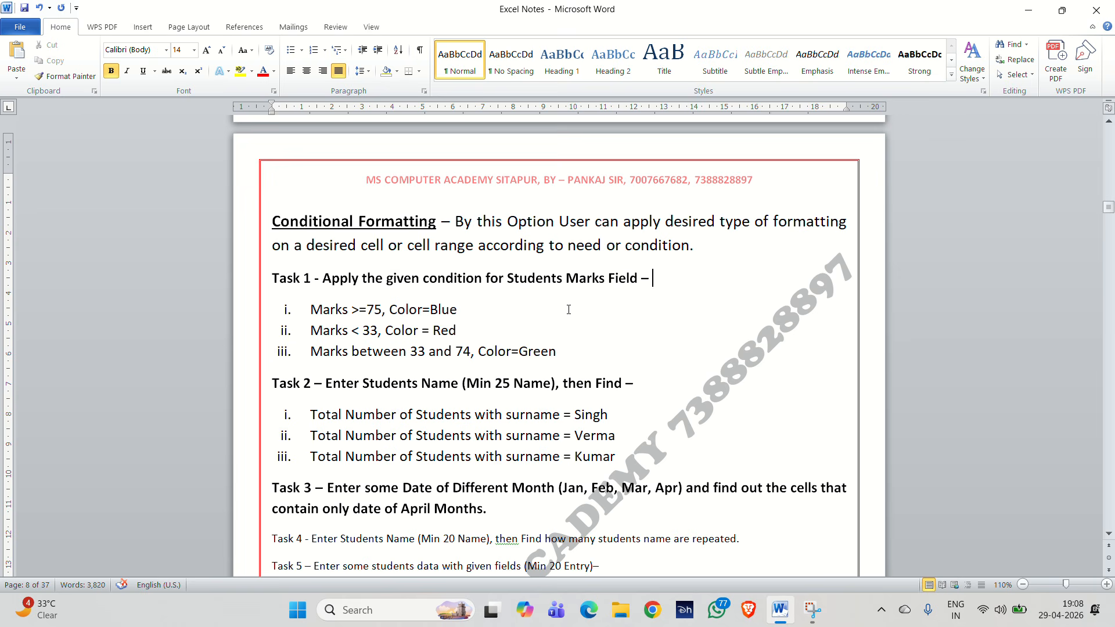
left_click(583, 353)
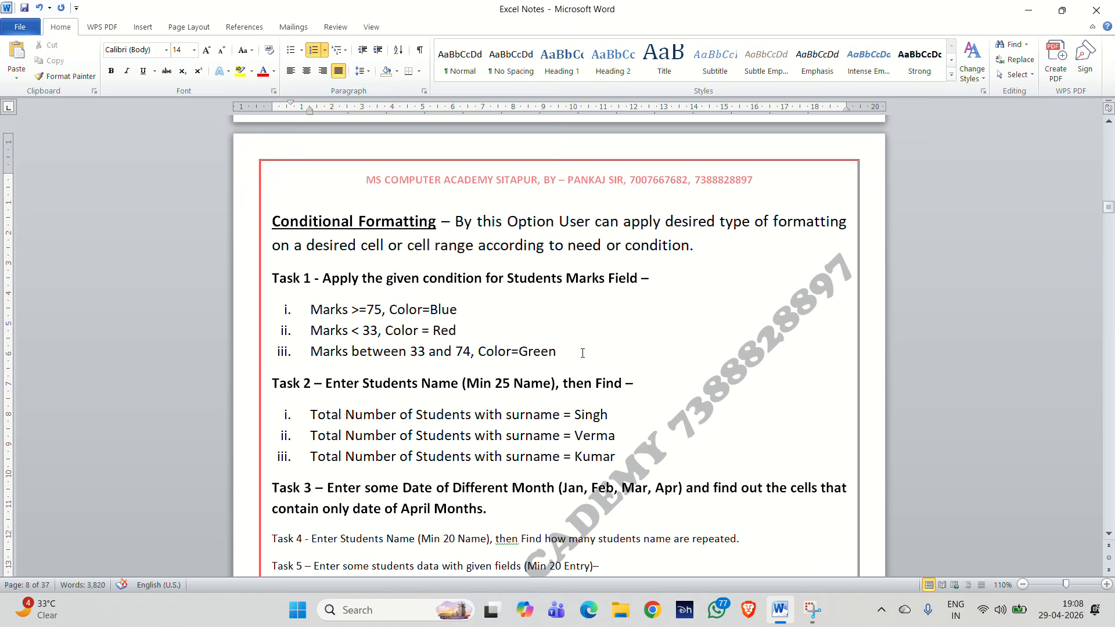
left_click(323, 278)
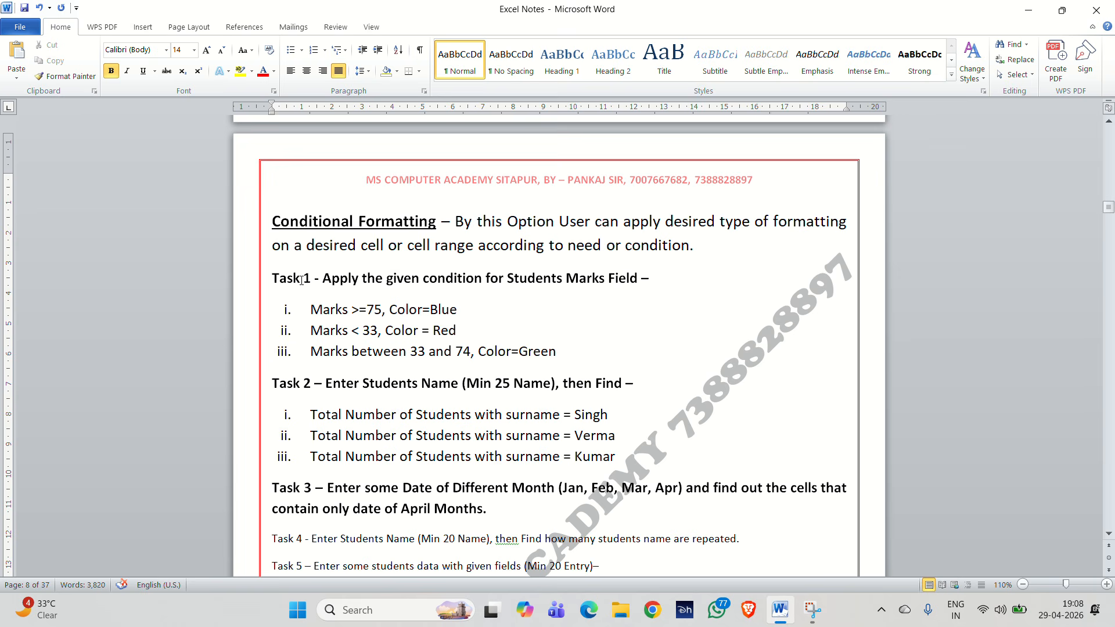
left_click(456, 222)
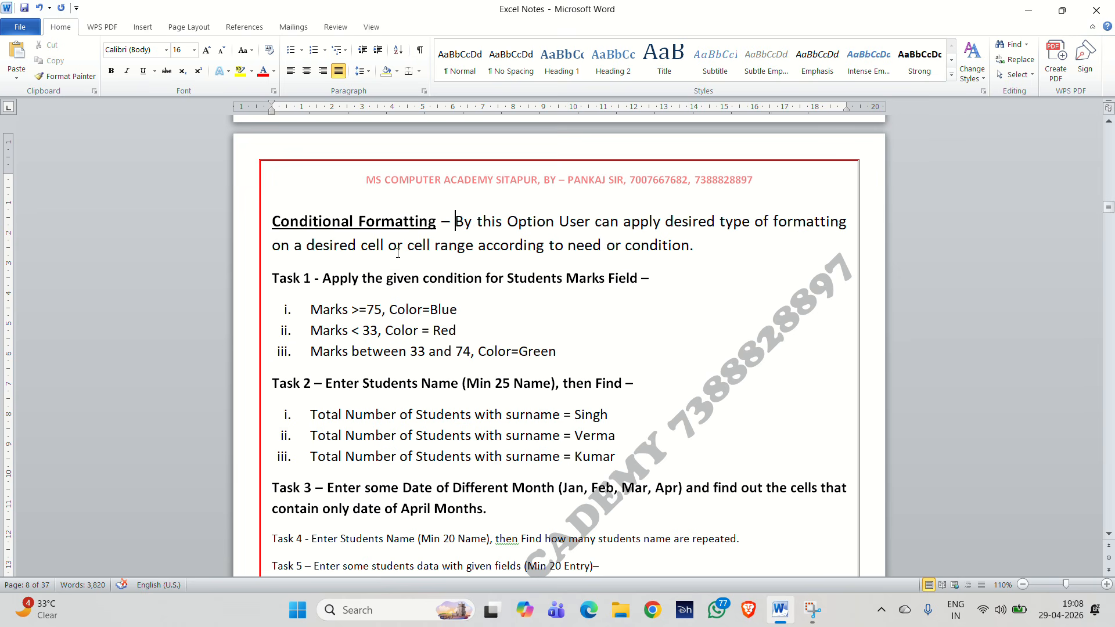
left_click(730, 258)
Launch Excel 2010, open the recent Cross List Task workbook and select the marks F11:K25.
key("super")
type("excel")
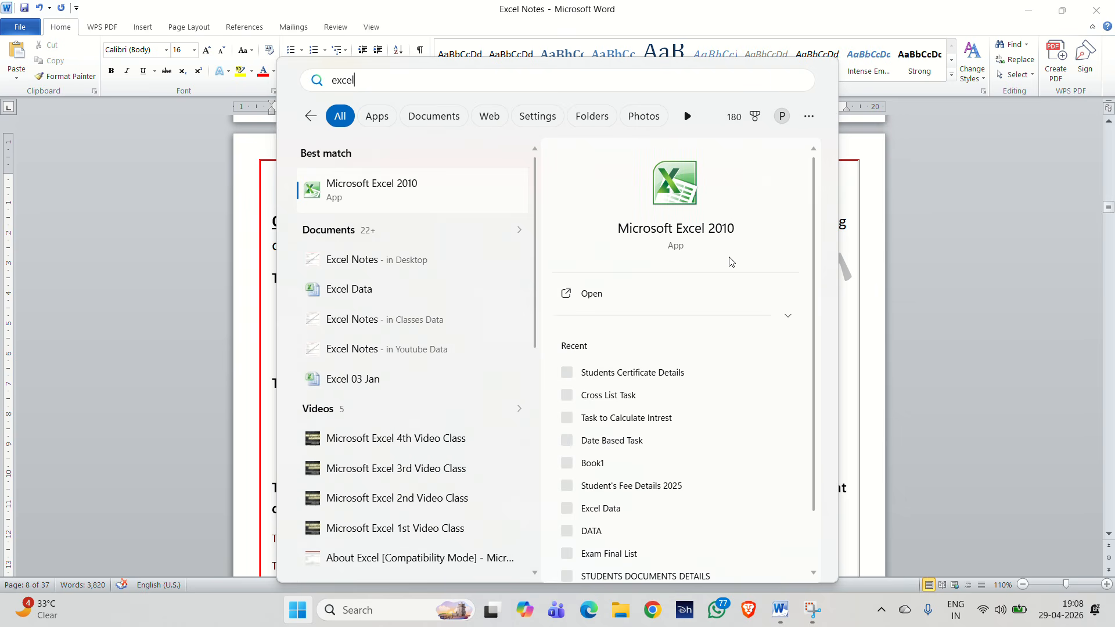
key("Return")
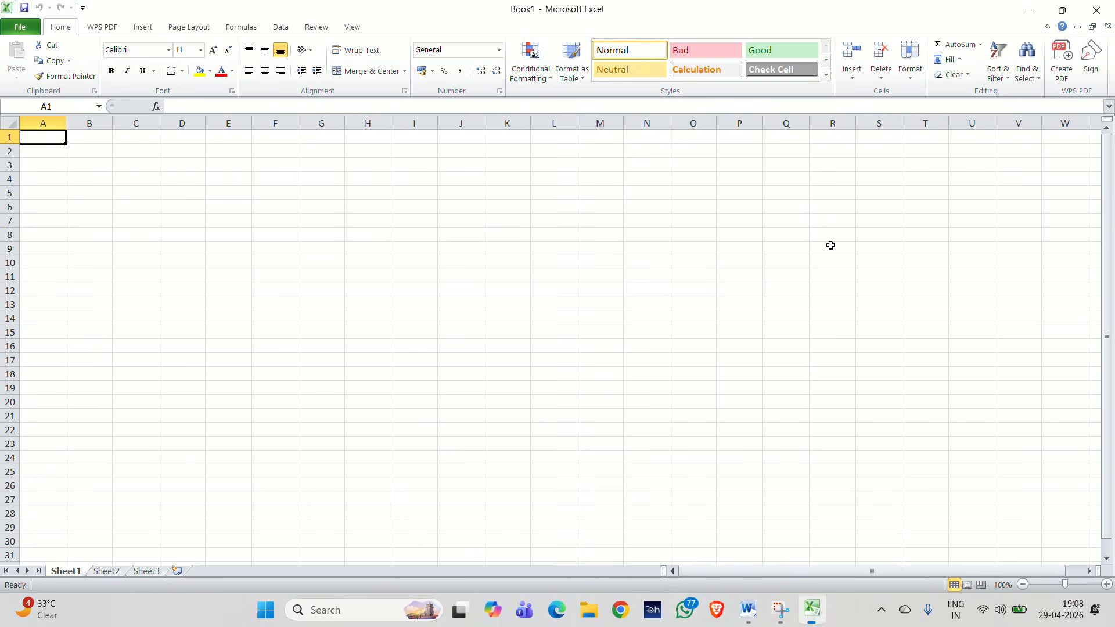
left_click(19, 26)
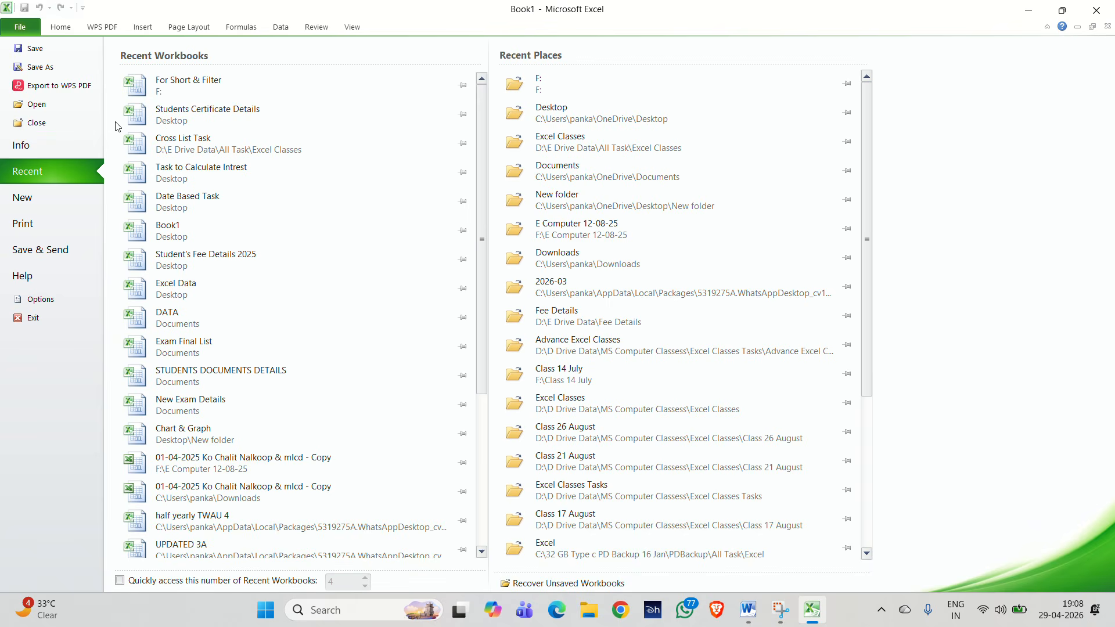
left_click(200, 142)
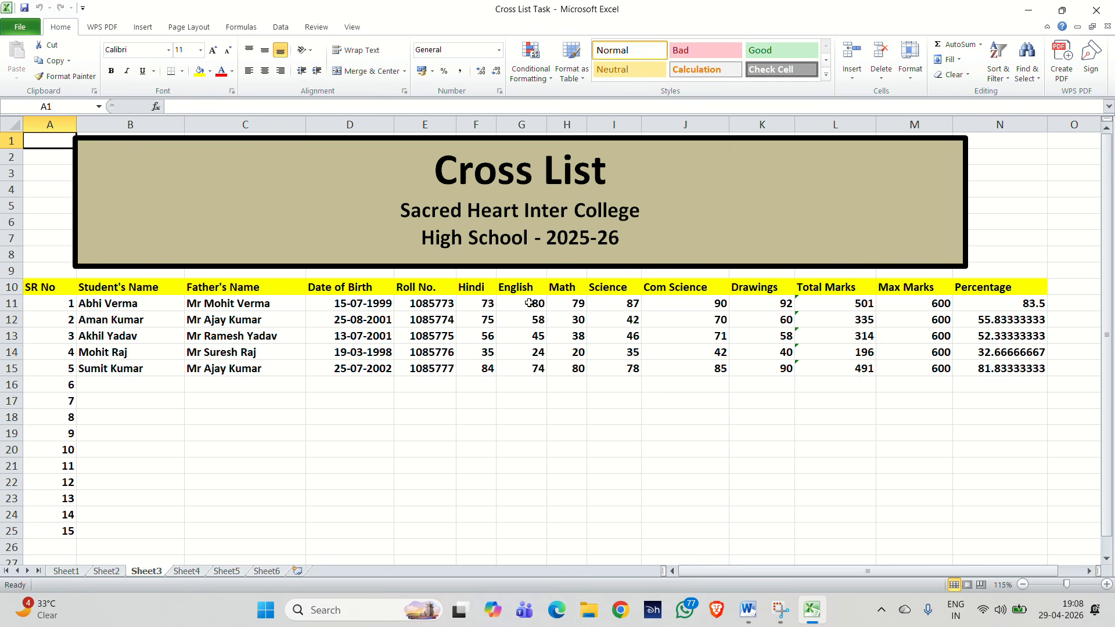
left_click_drag(486, 315, 685, 337)
left_click_drag(481, 303, 747, 526)
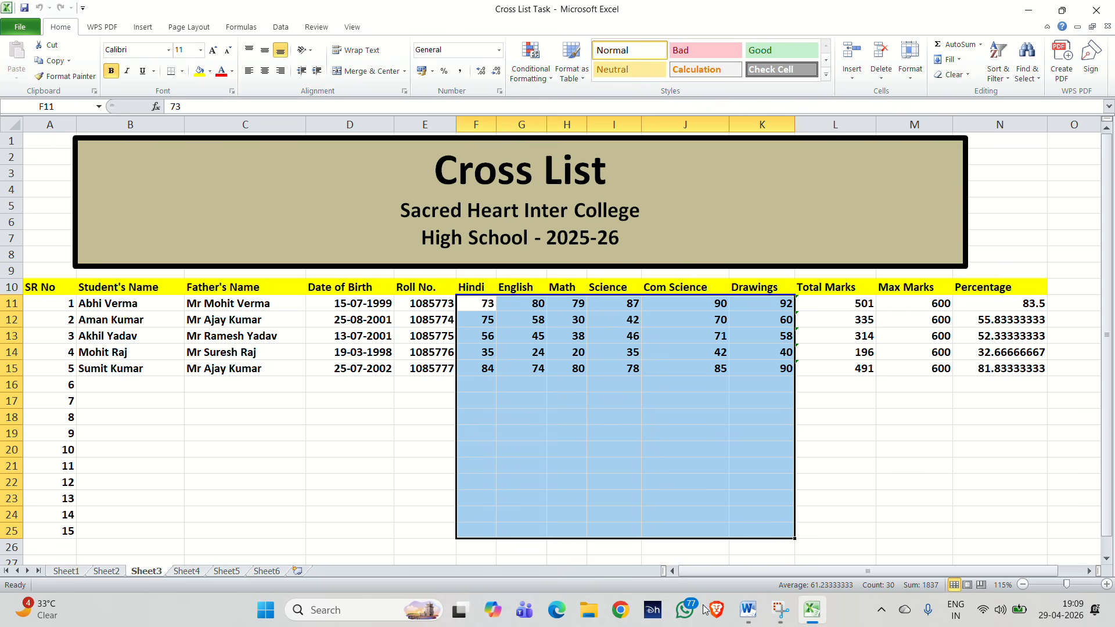
left_click(757, 616)
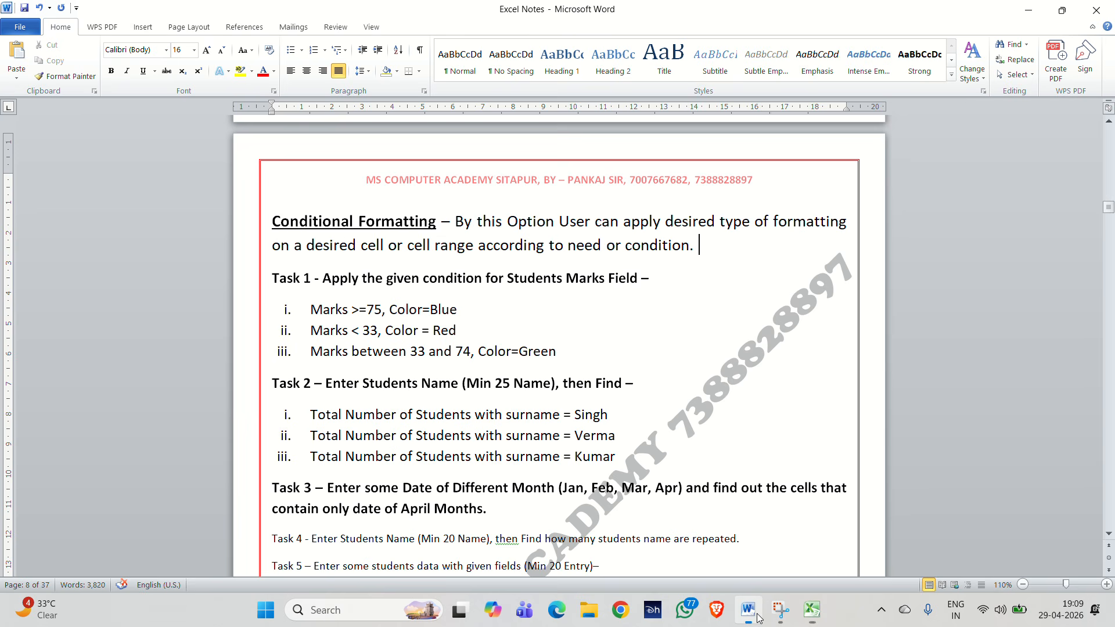
left_click(660, 281)
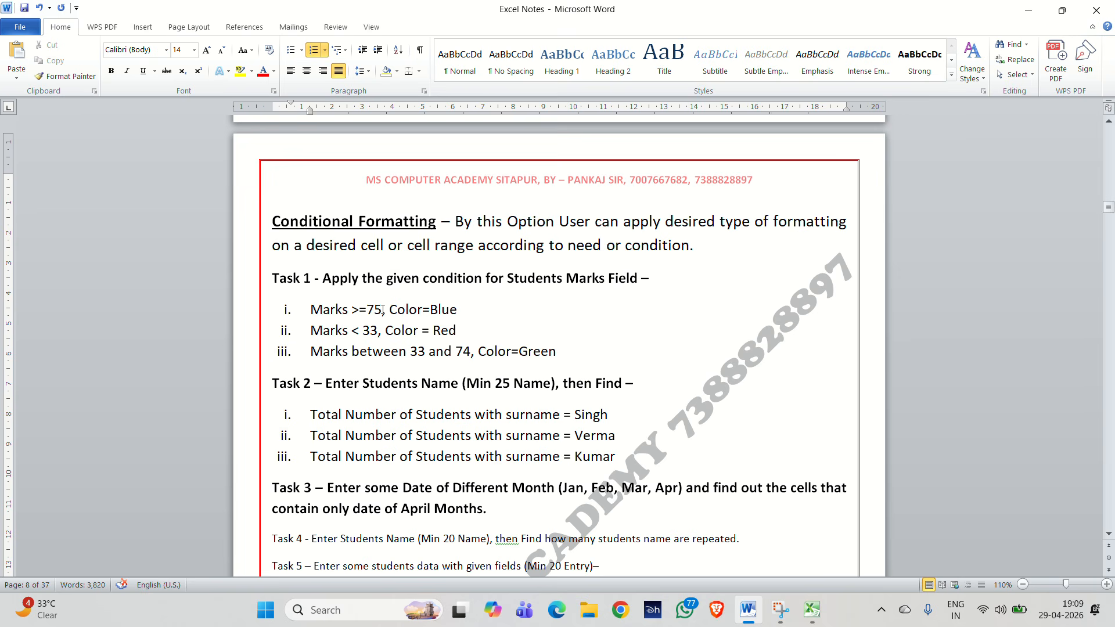
left_click(458, 311)
left_click(471, 324)
left_click(365, 334)
left_click(458, 331)
left_click(581, 349)
left_click(1026, 10)
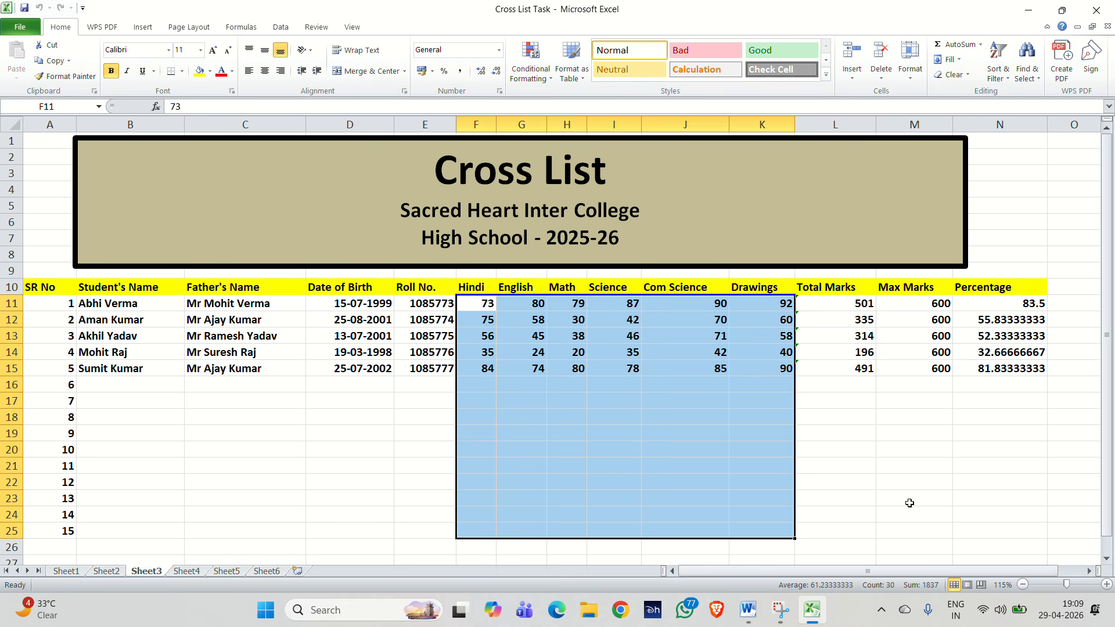
left_click(909, 503)
Select marks F11:K23 and start a Greater Than highlight rule with threshold 74.
left_click_drag(475, 306, 768, 529)
left_click(544, 78)
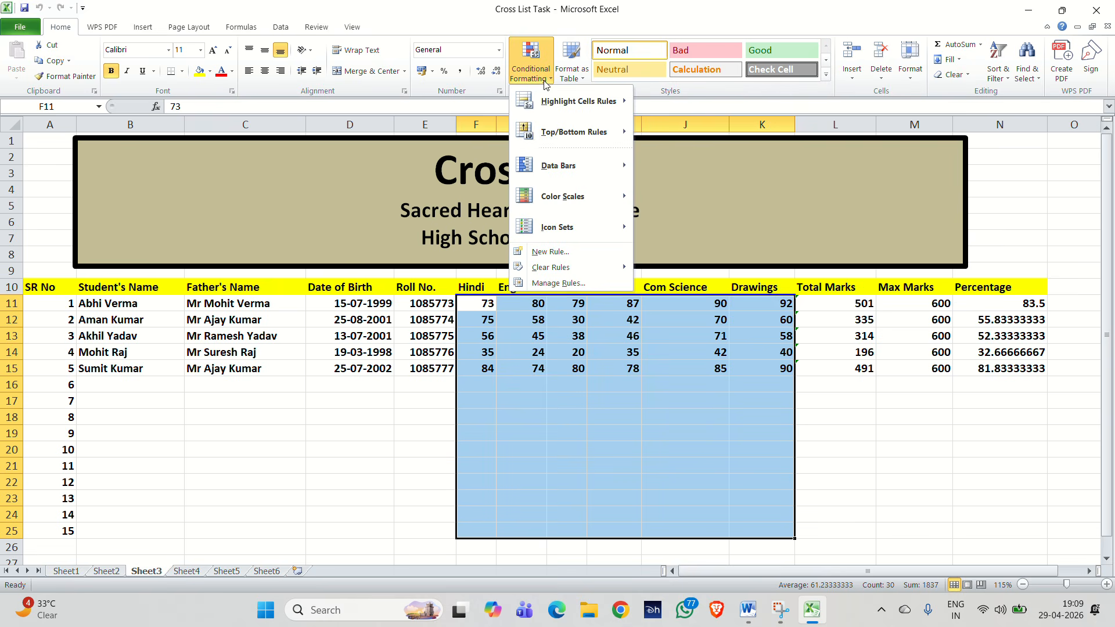
mouse_move(565, 105)
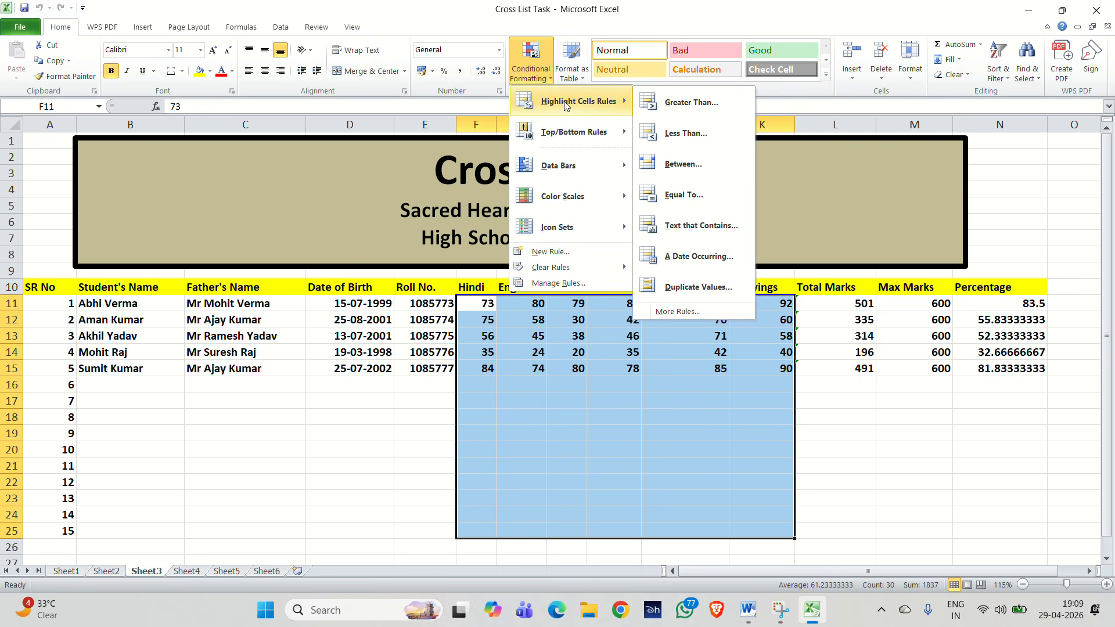
left_click(706, 109)
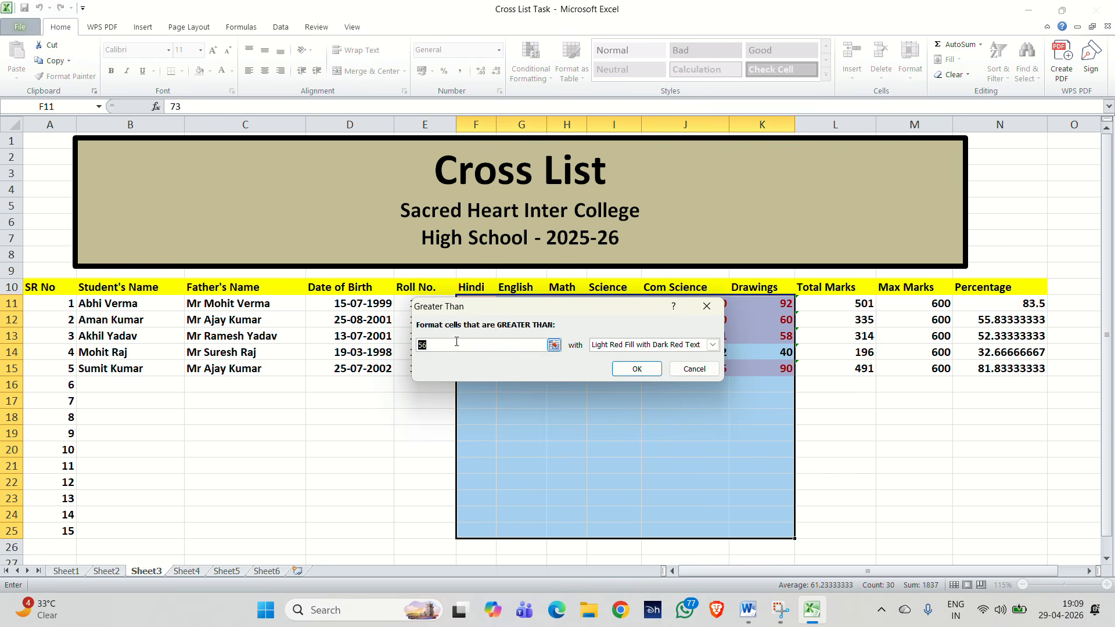
left_click(461, 349)
key("BackSpace")
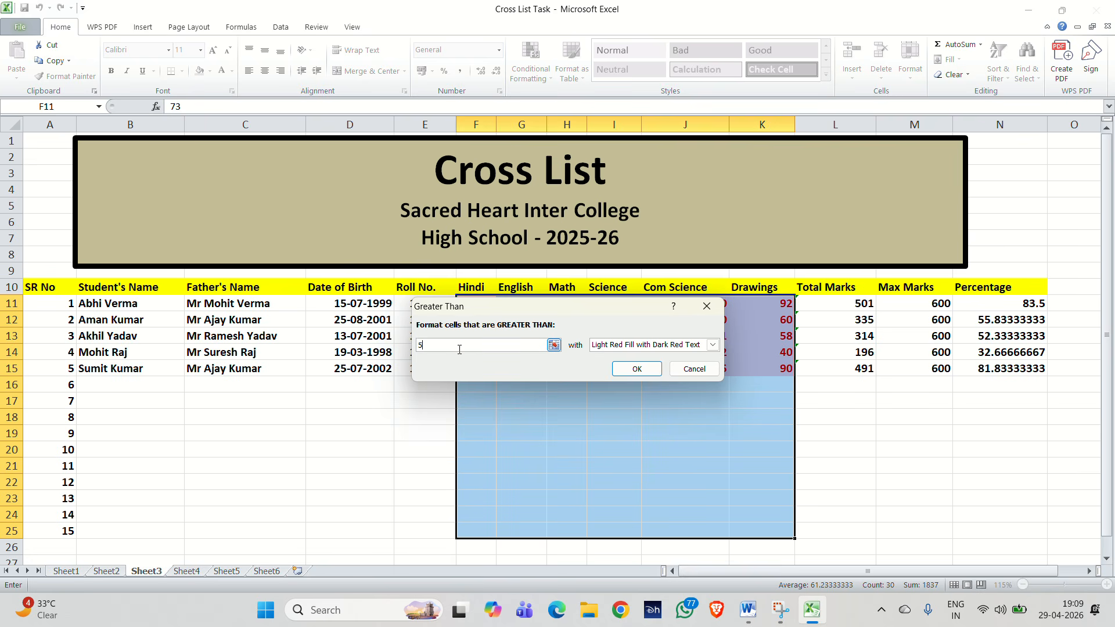
key("BackSpace")
type("74")
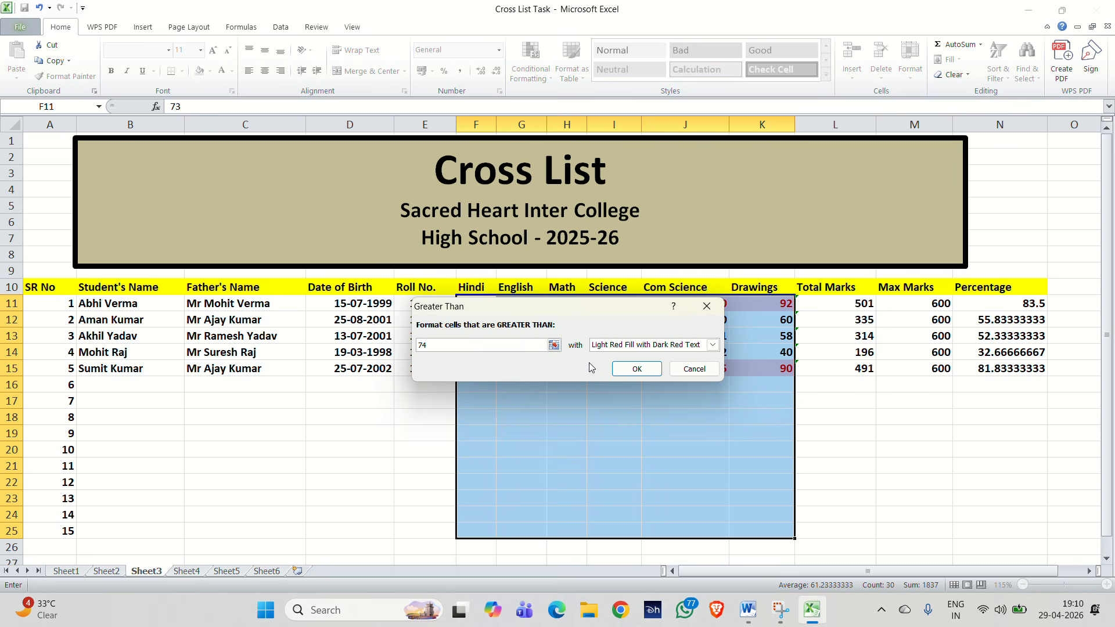
Give the greater-than-74 rule a custom bold blue font format and apply it.
left_click(713, 346)
left_click(641, 344)
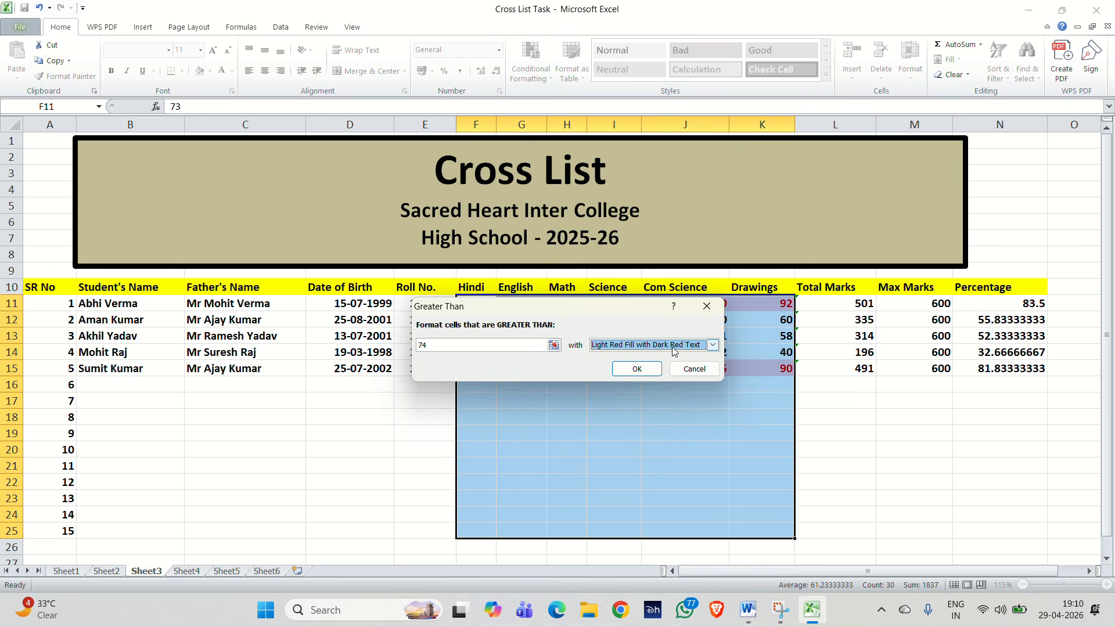
left_click_drag(639, 306, 511, 341)
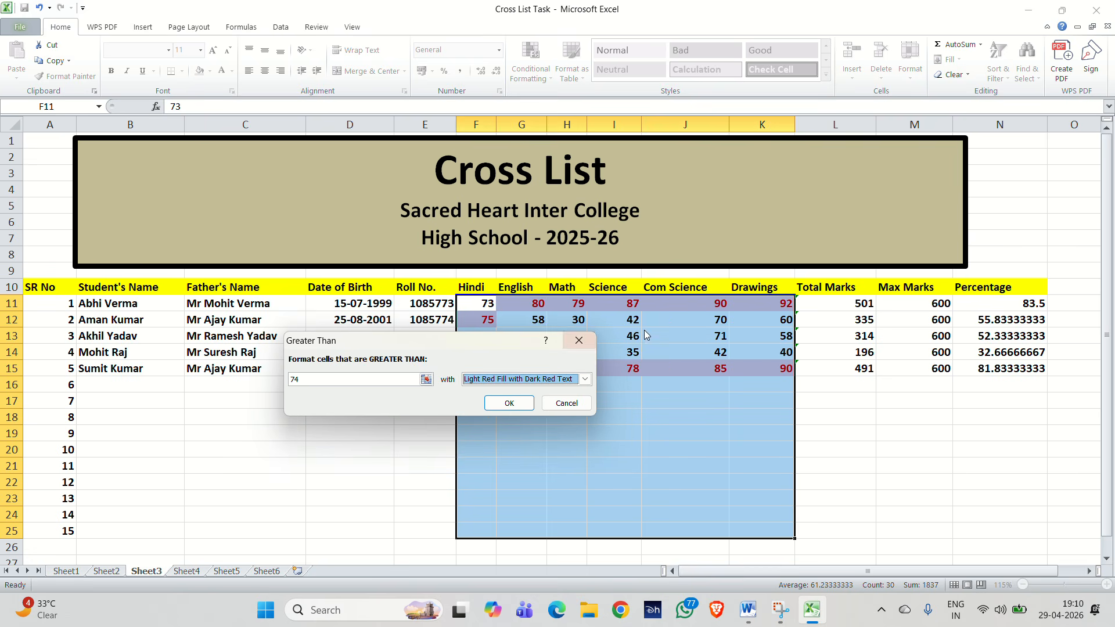
left_click(587, 380)
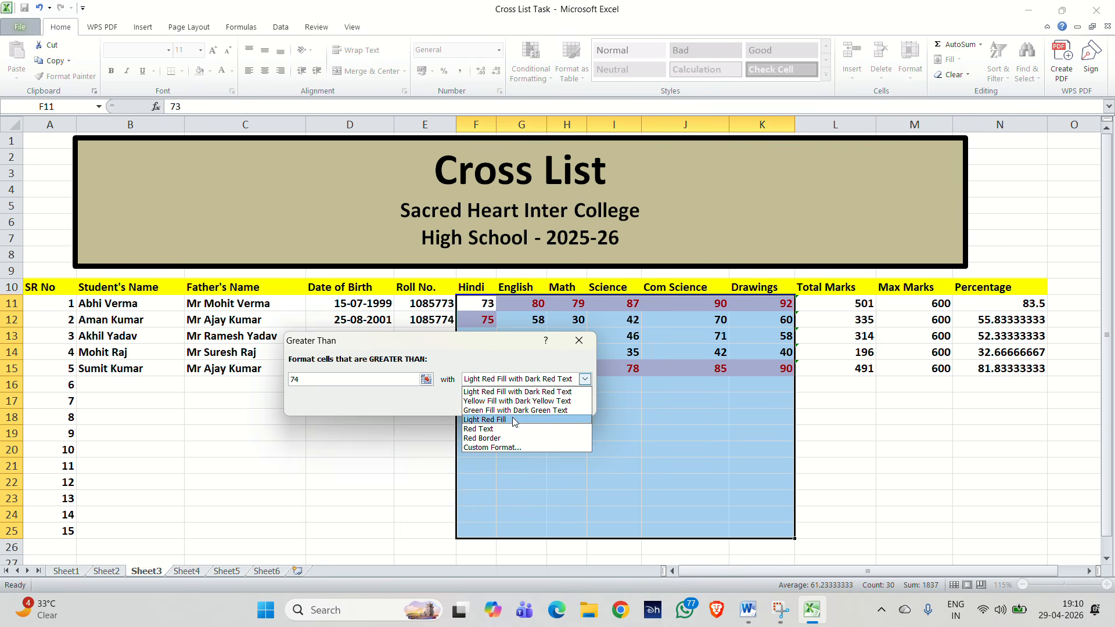
left_click(502, 449)
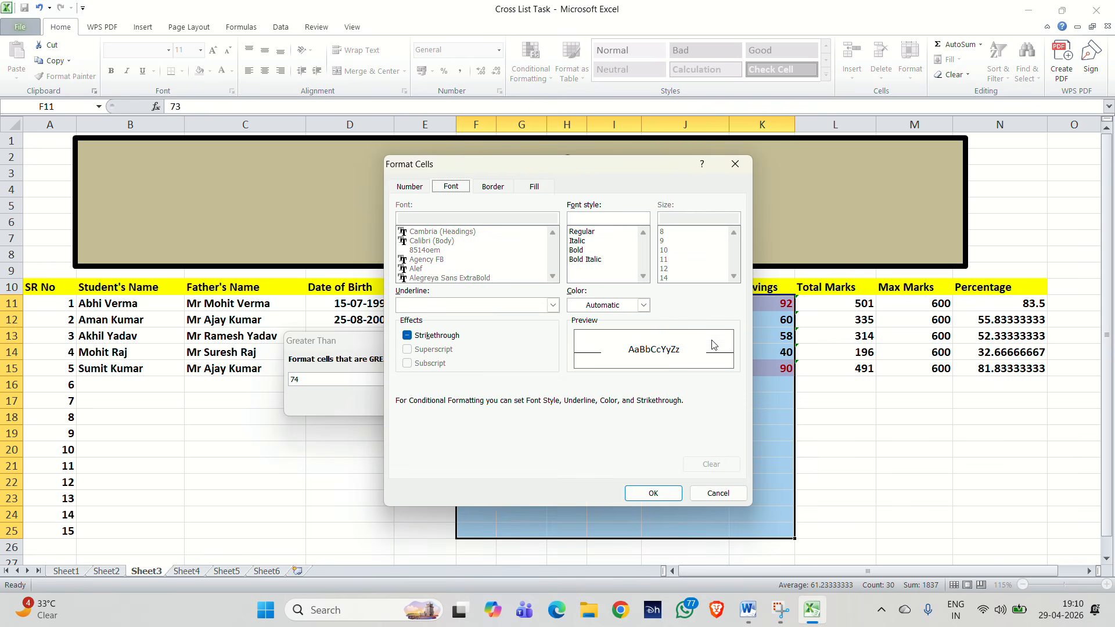
left_click(643, 305)
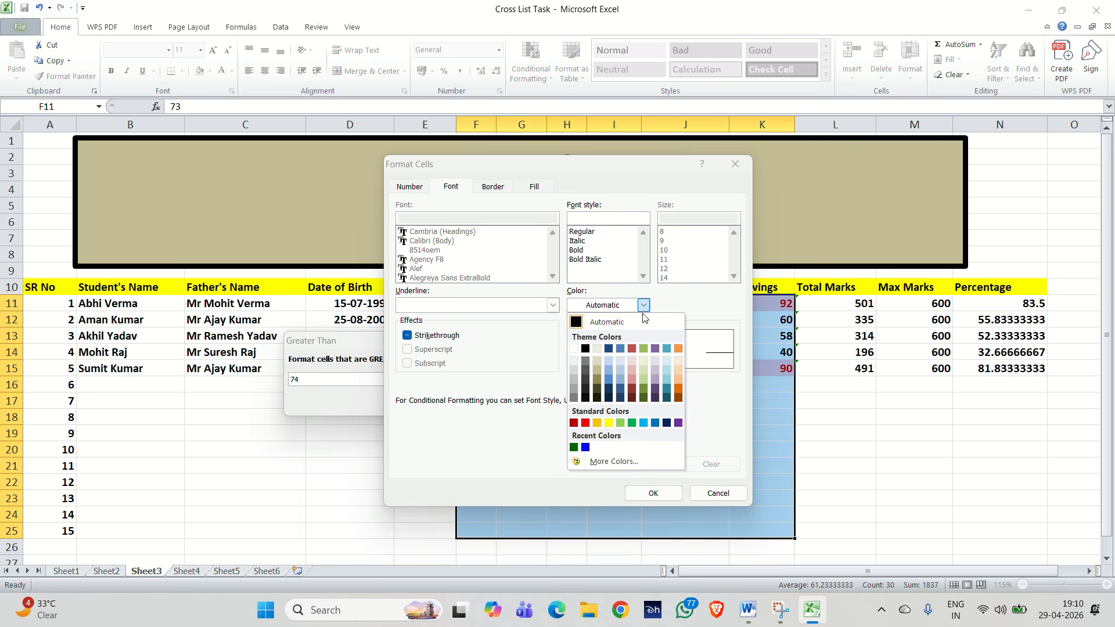
left_click(585, 447)
left_click(577, 250)
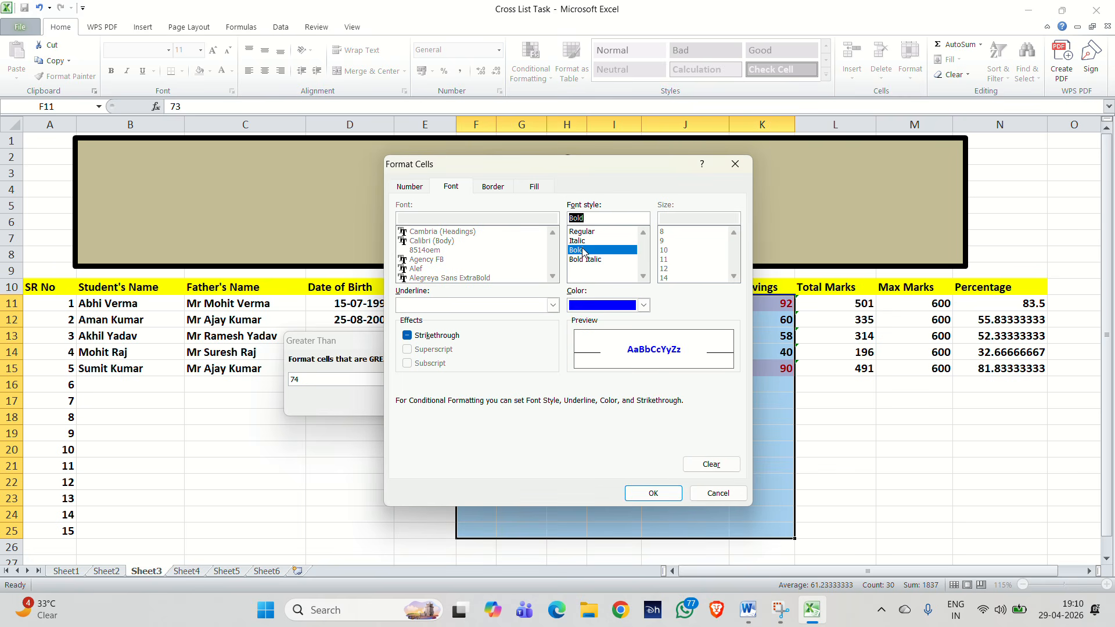
left_click(655, 493)
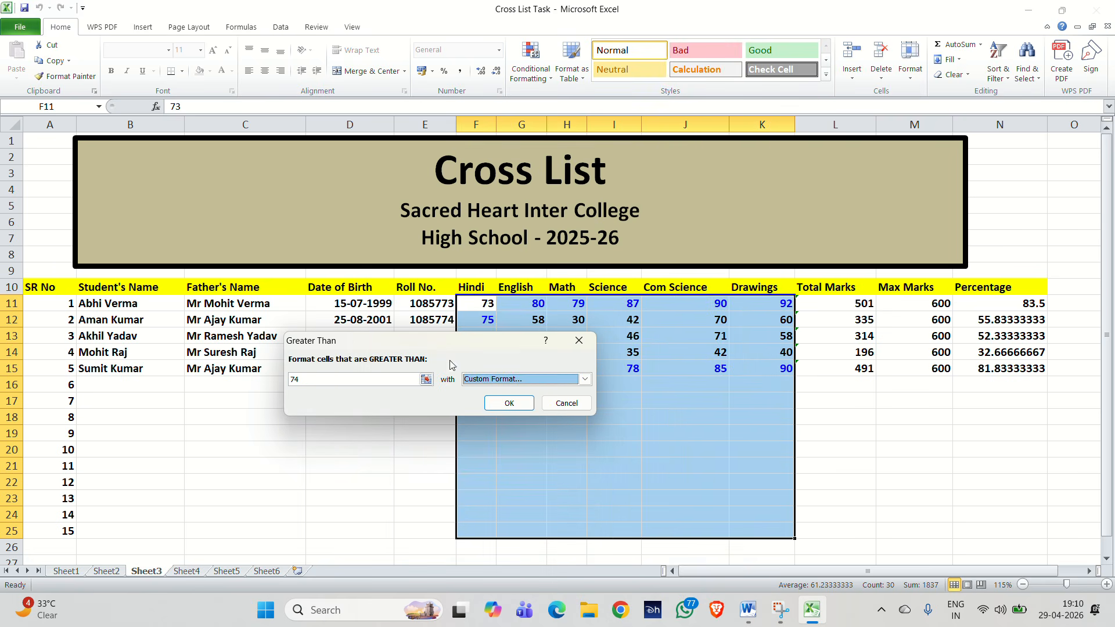
left_click(526, 405)
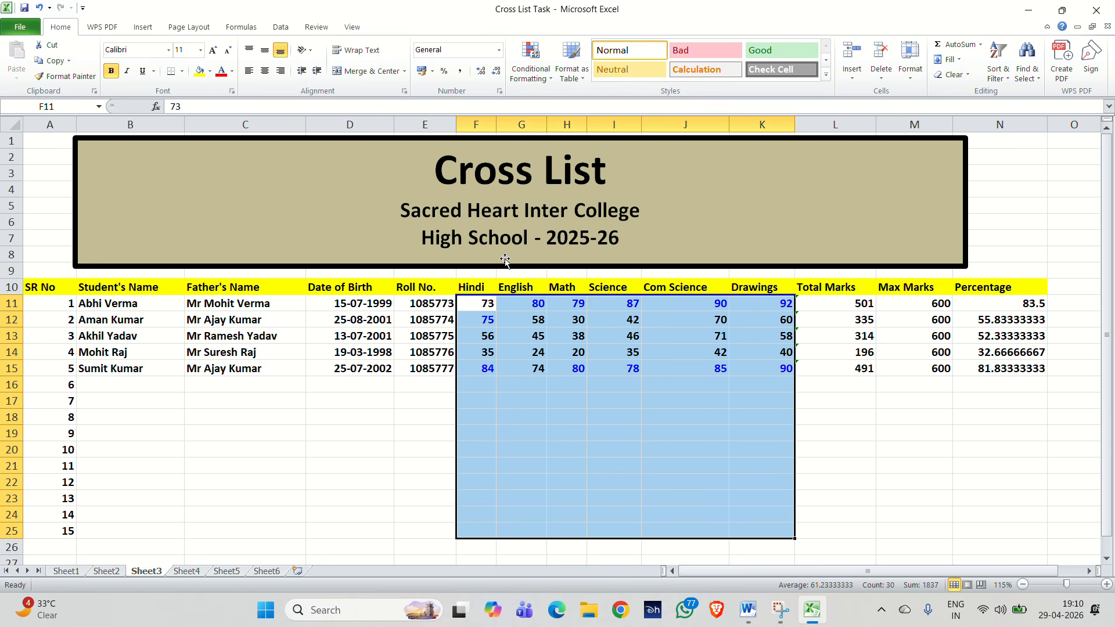
left_click(544, 75)
Add a Less Than 33 highlight rule with a custom bold red font format.
mouse_move(568, 101)
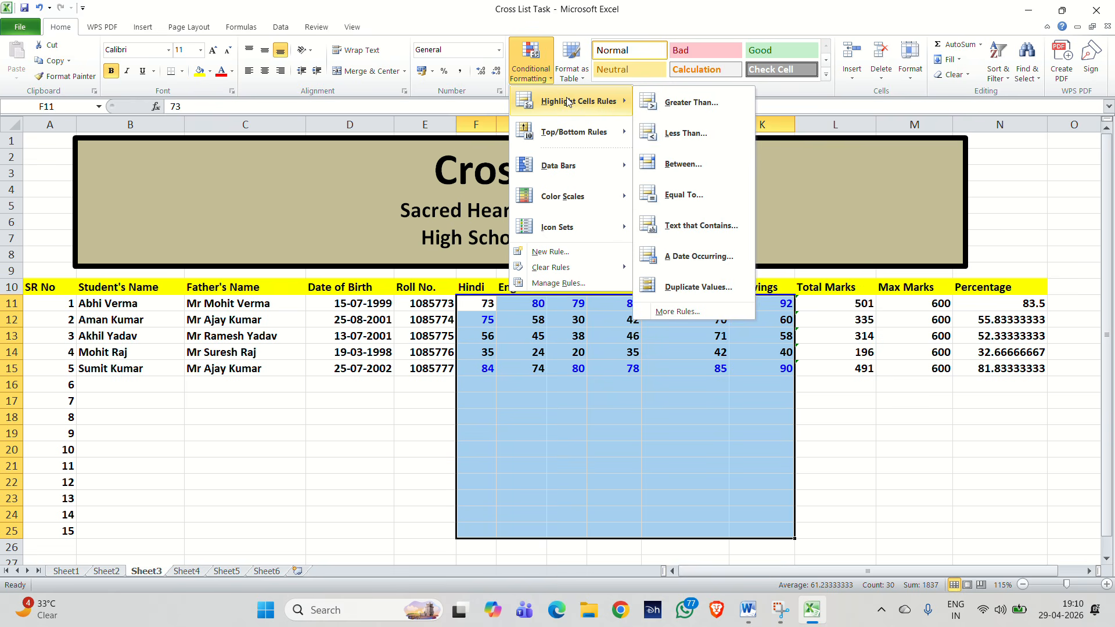
left_click(680, 131)
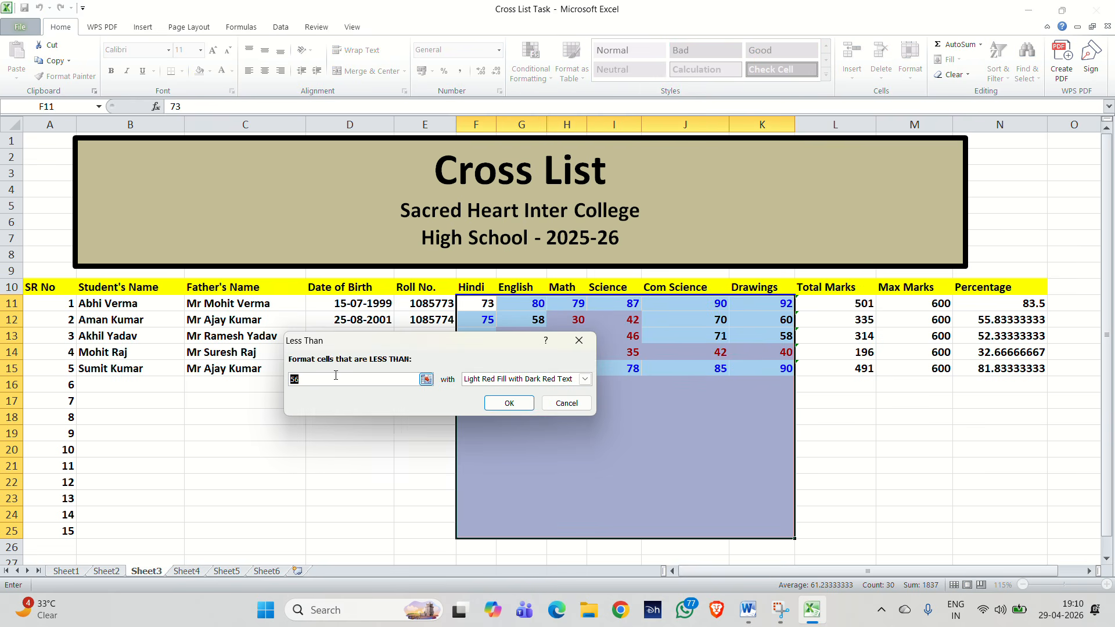
type("33")
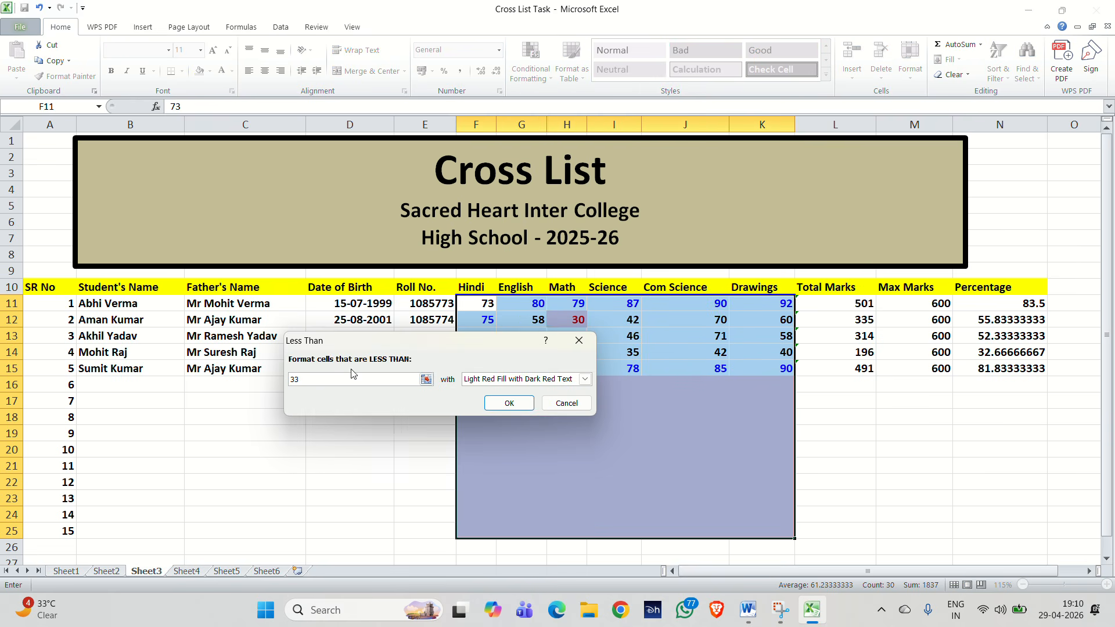
left_click(585, 379)
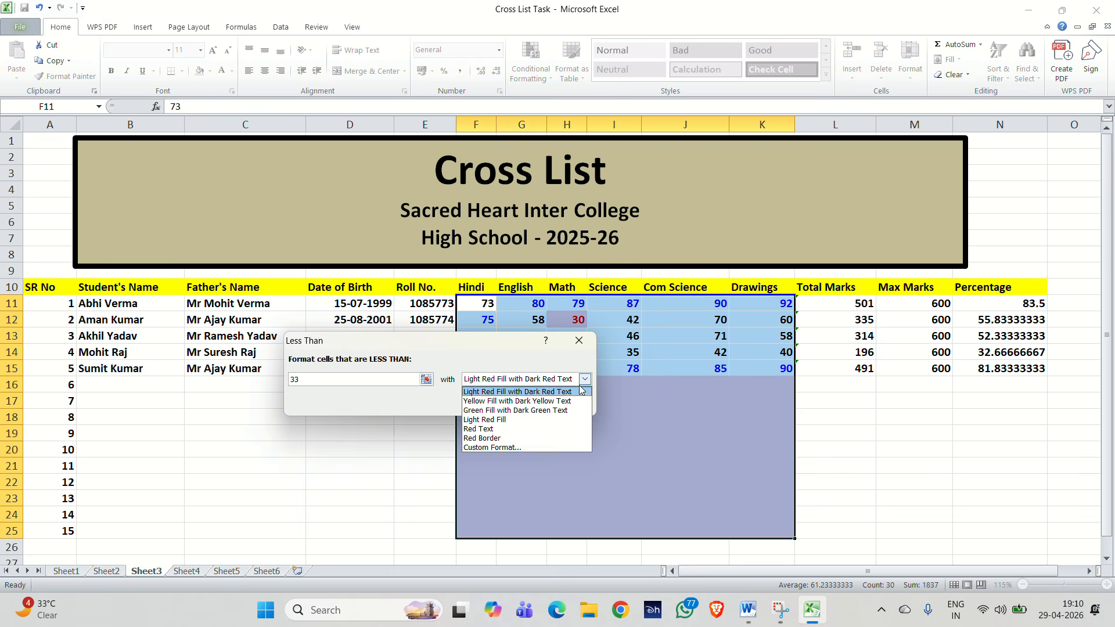
left_click(511, 448)
left_click(516, 339)
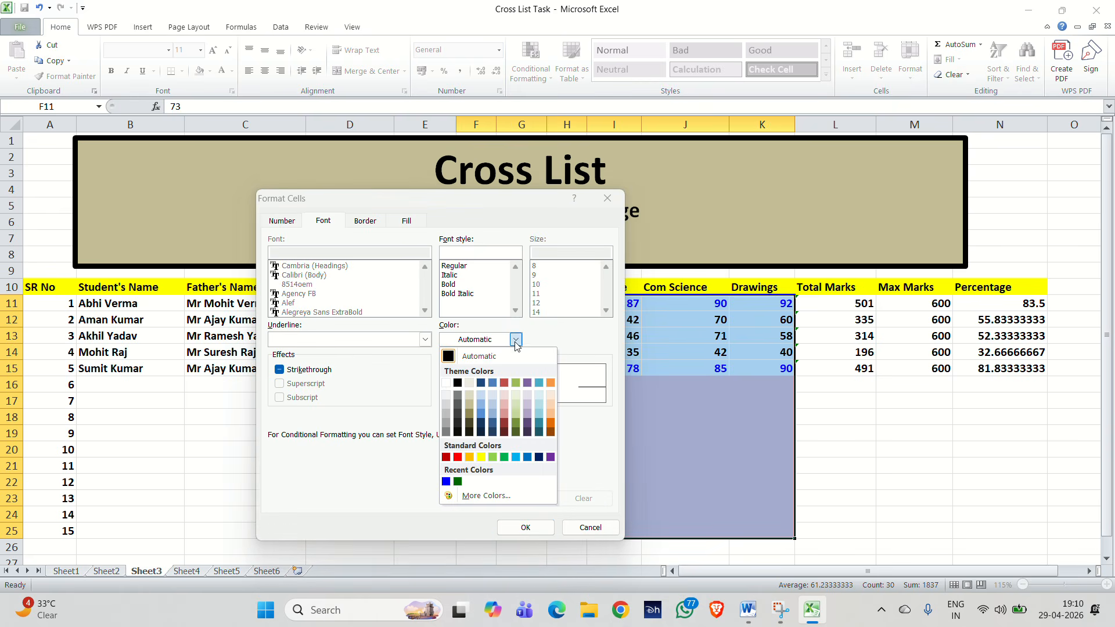
left_click(458, 457)
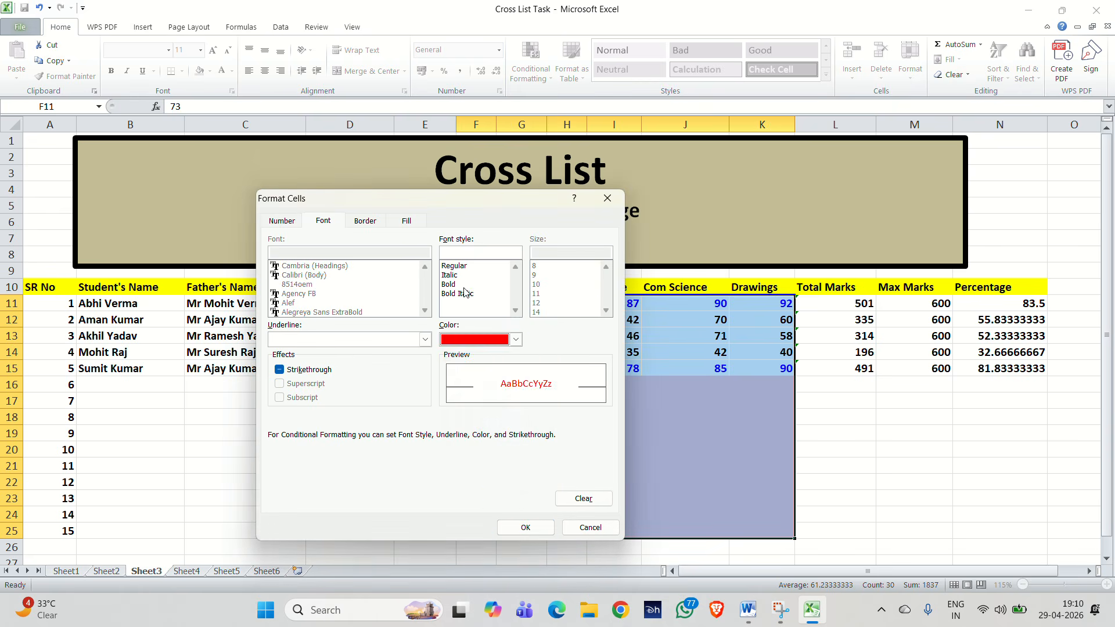
left_click(449, 284)
left_click(524, 526)
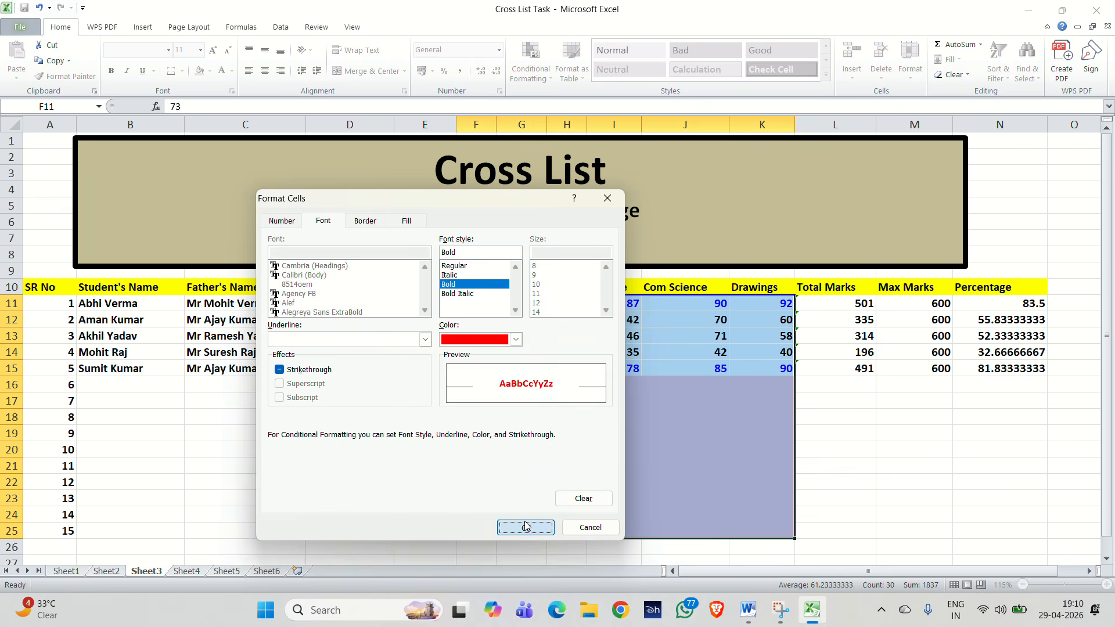
left_click(510, 400)
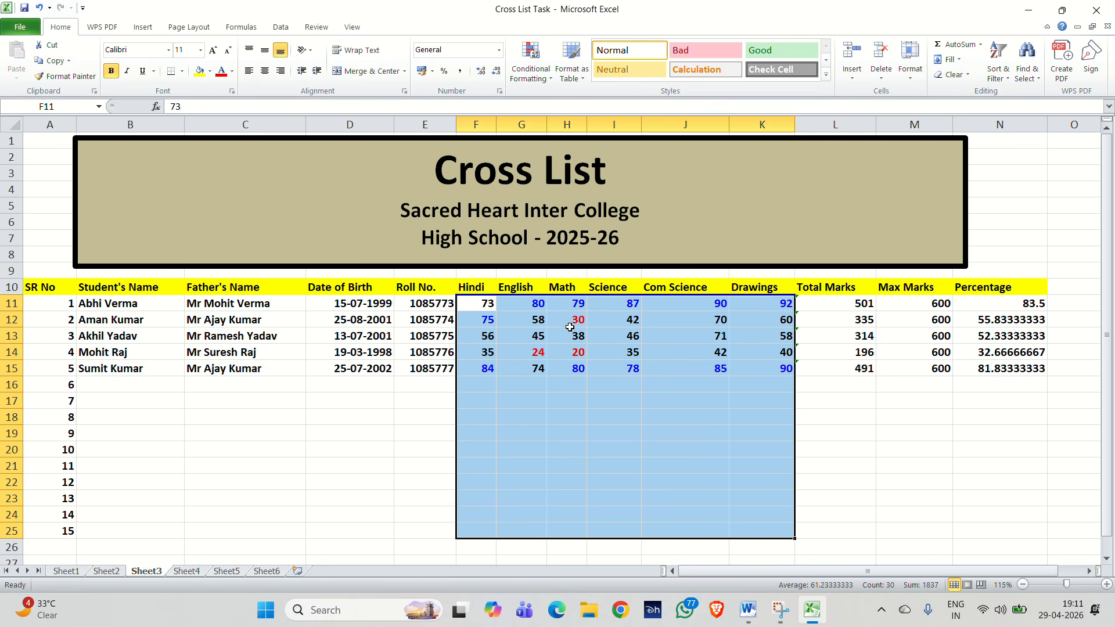
Add a Between 33 and 74 highlight rule with a custom bold green font format.
left_click(528, 66)
mouse_move(581, 104)
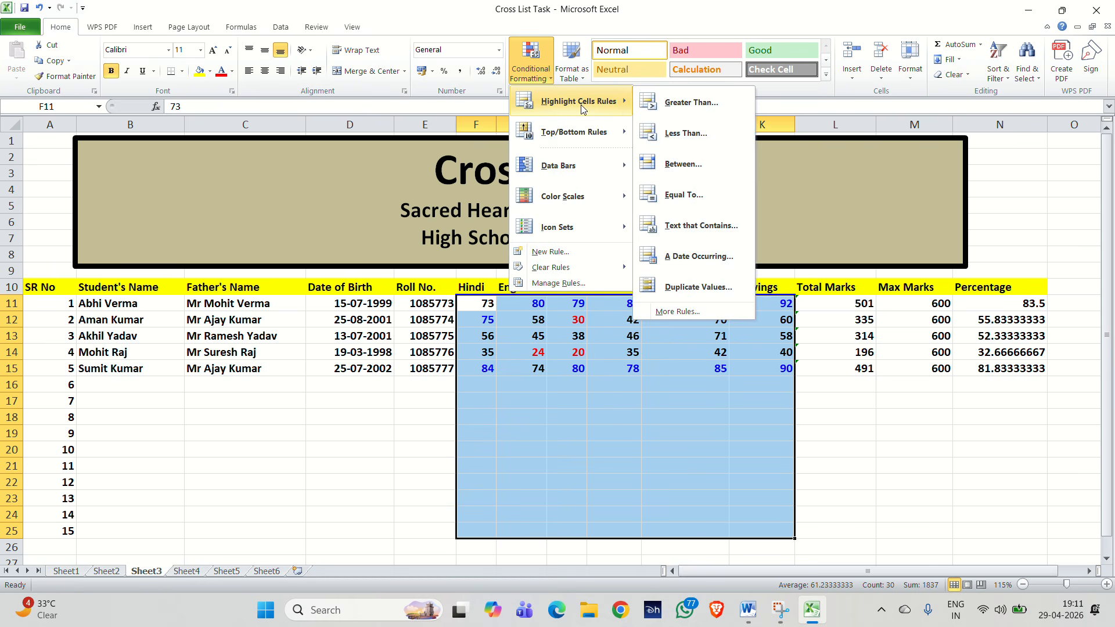
left_click(705, 161)
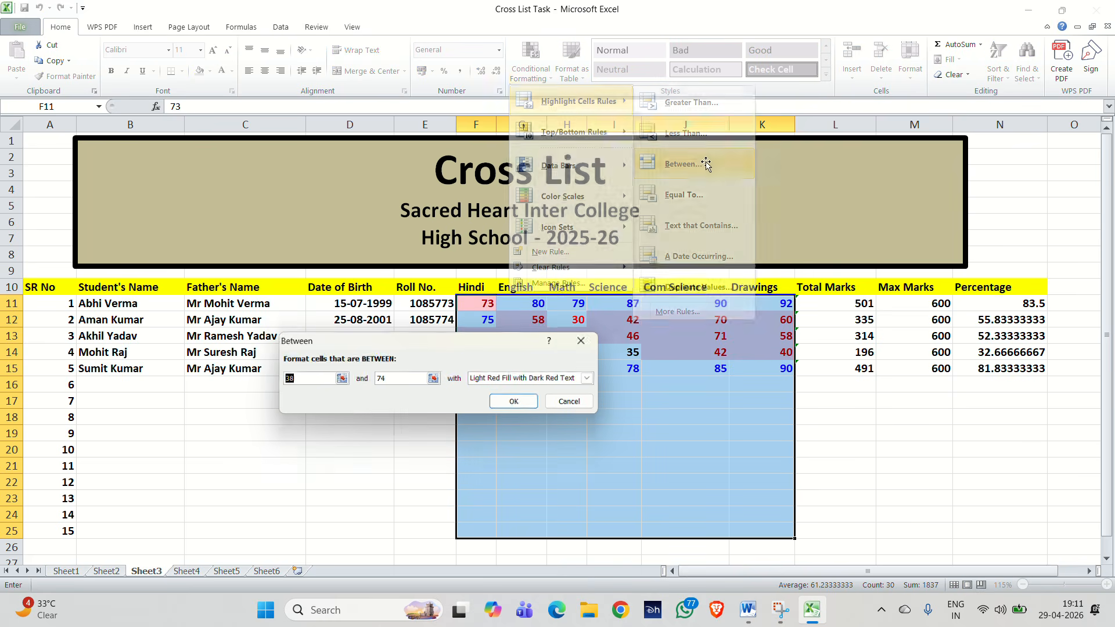
type("33")
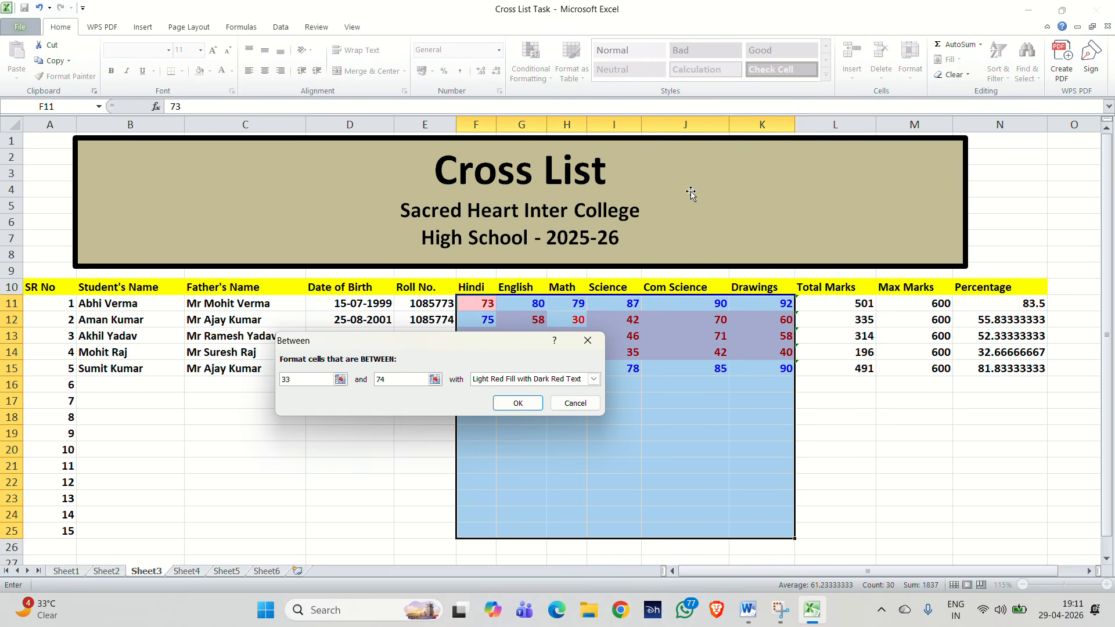
left_click(551, 380)
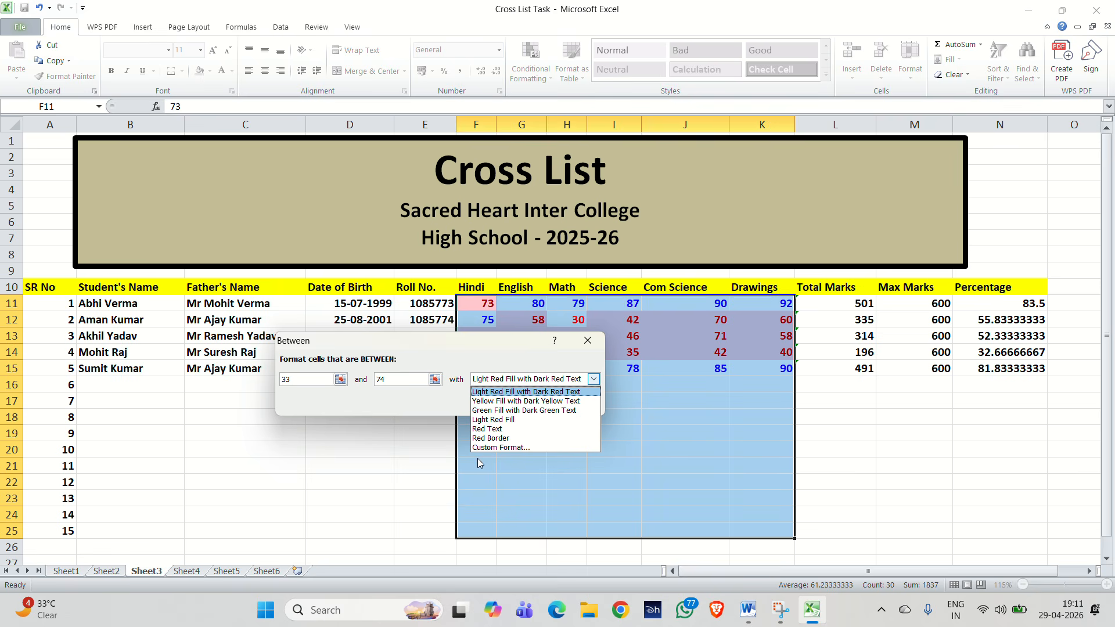
left_click(508, 447)
left_click(516, 340)
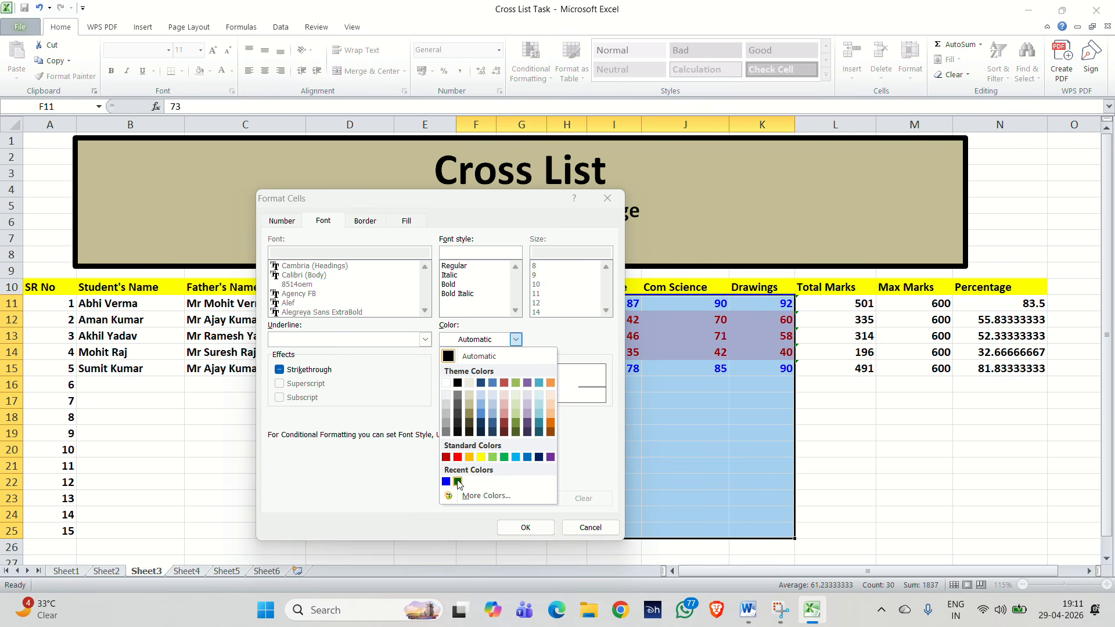
left_click(504, 457)
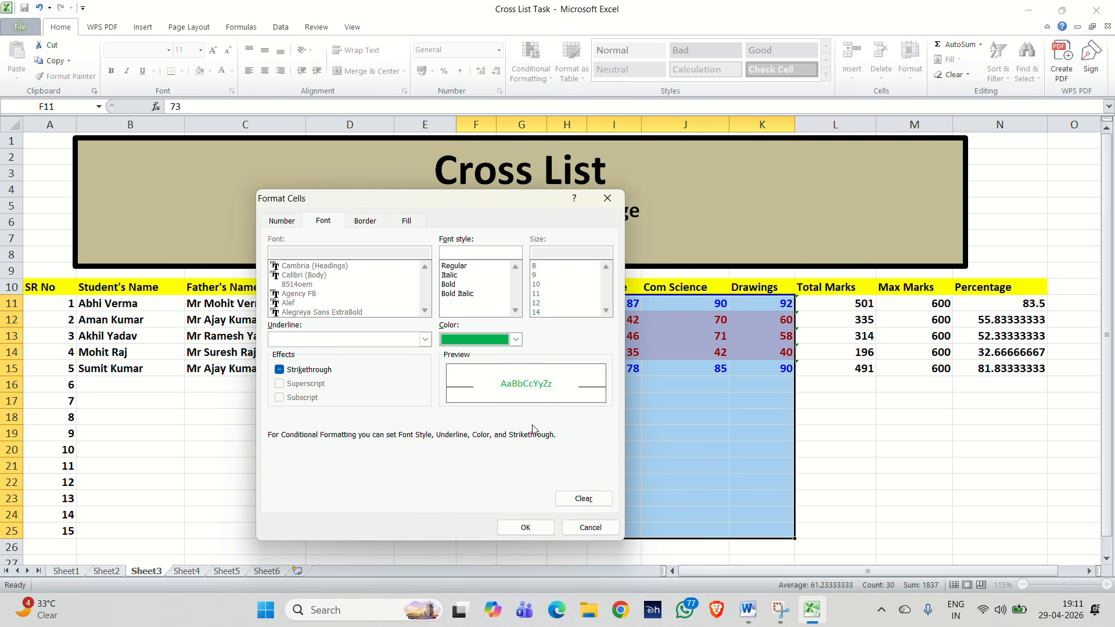
left_click(457, 285)
left_click(525, 527)
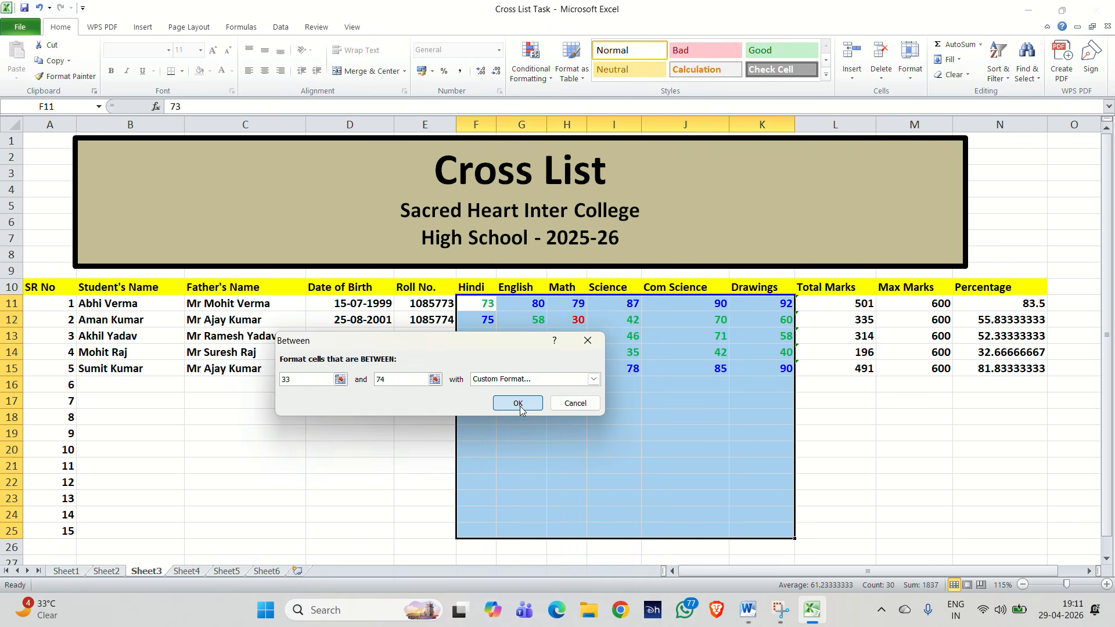
left_click(517, 403)
left_click(835, 452)
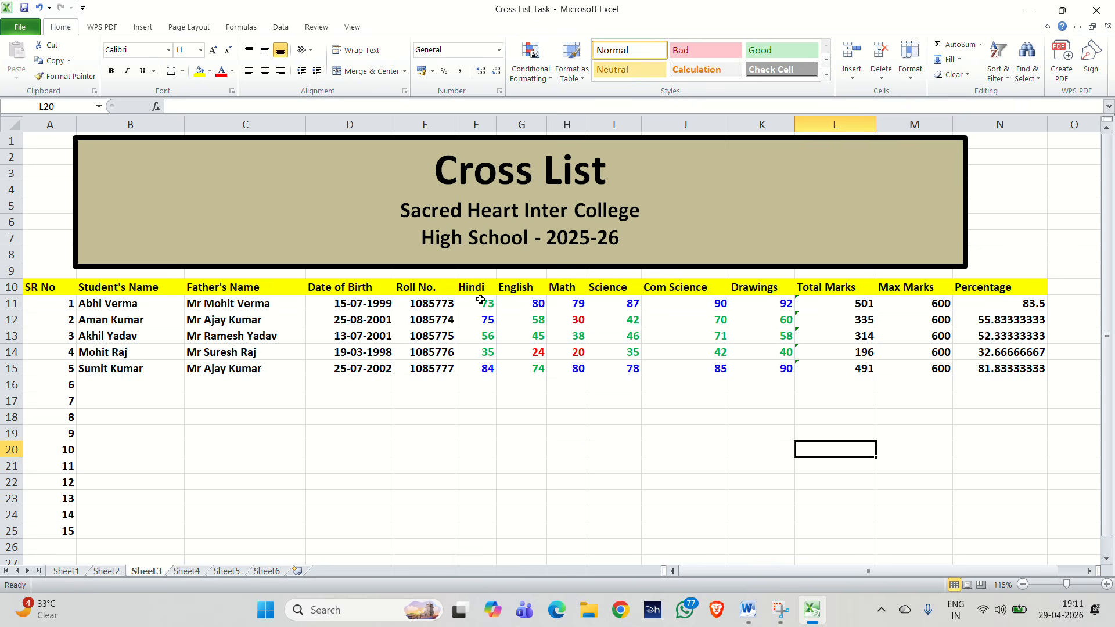
Enter test marks 45, 86 and 30 in cells F16 to F18 of the Hindi column.
left_click(486, 391)
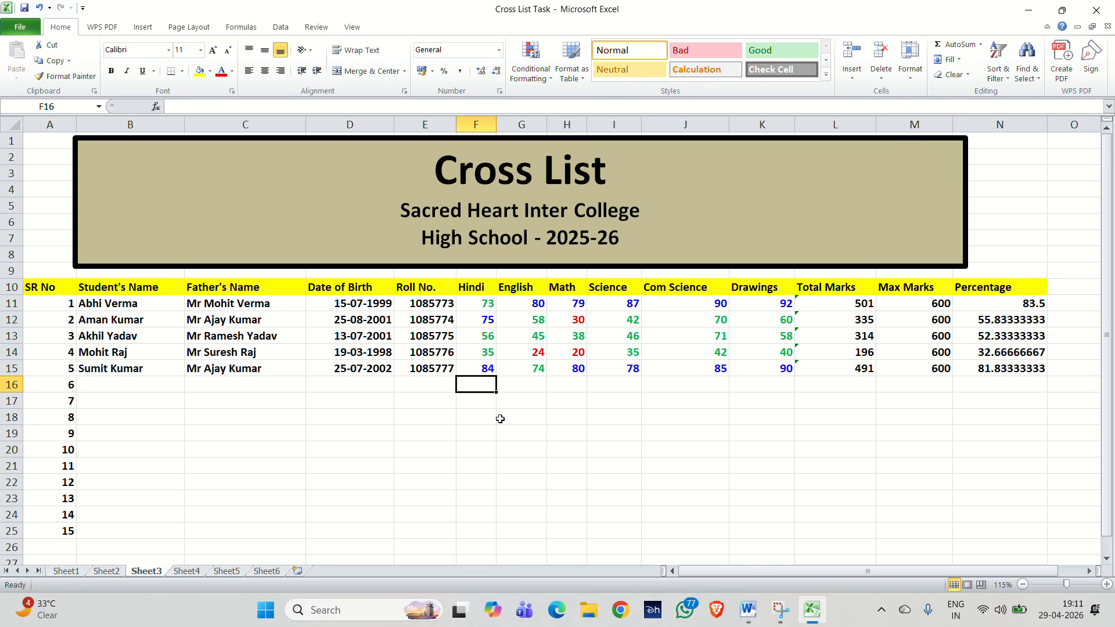
type("45")
key("Return")
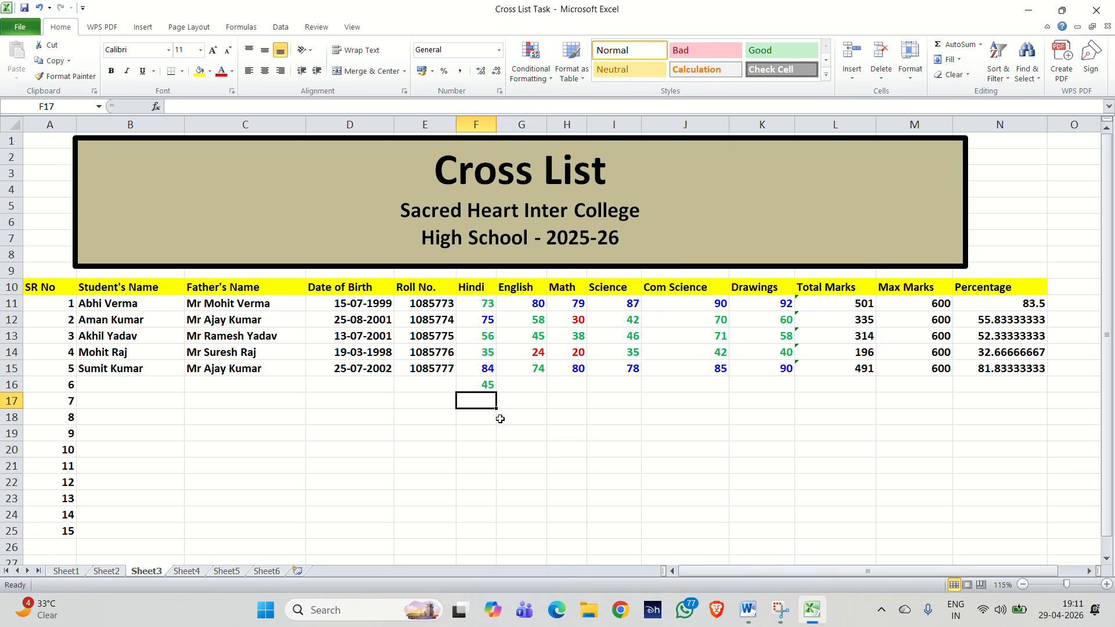
type("8")
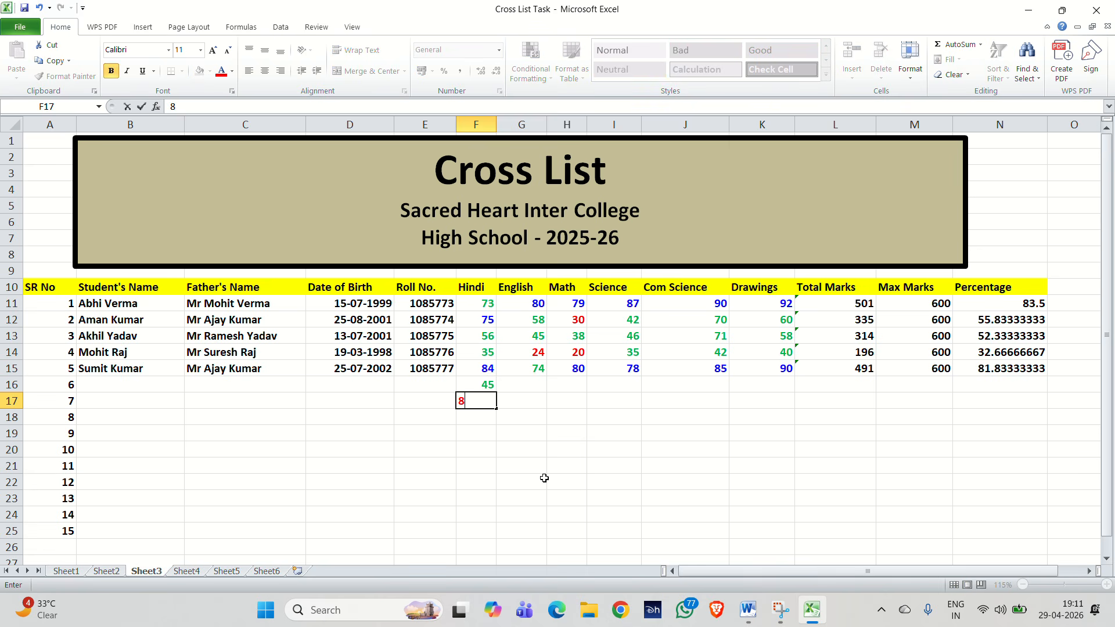
type("6")
key("Return")
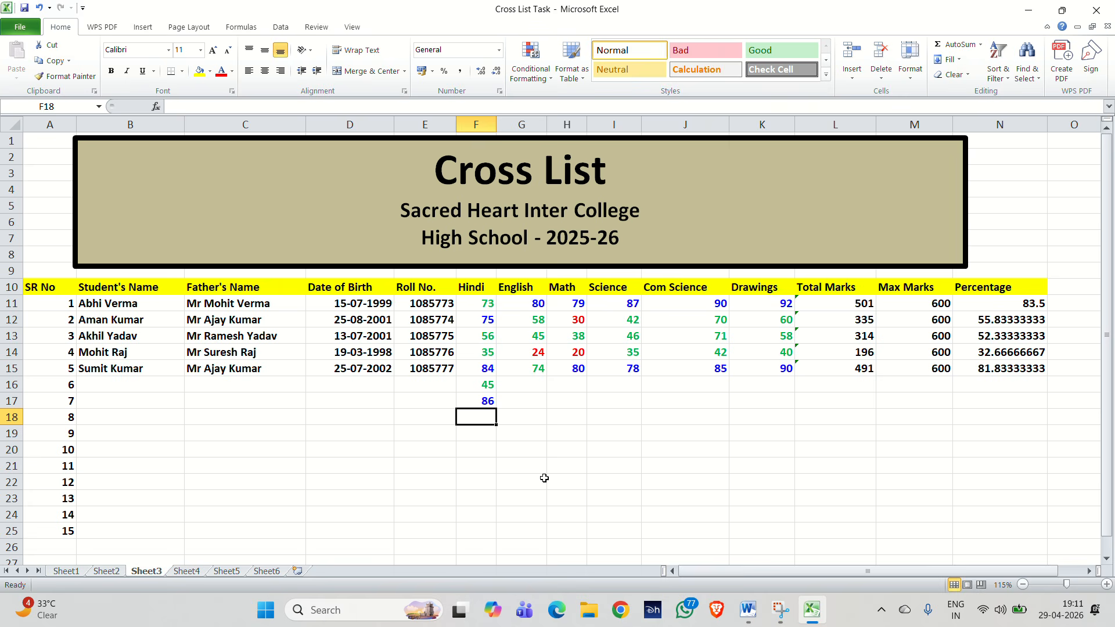
type("30")
key("Return")
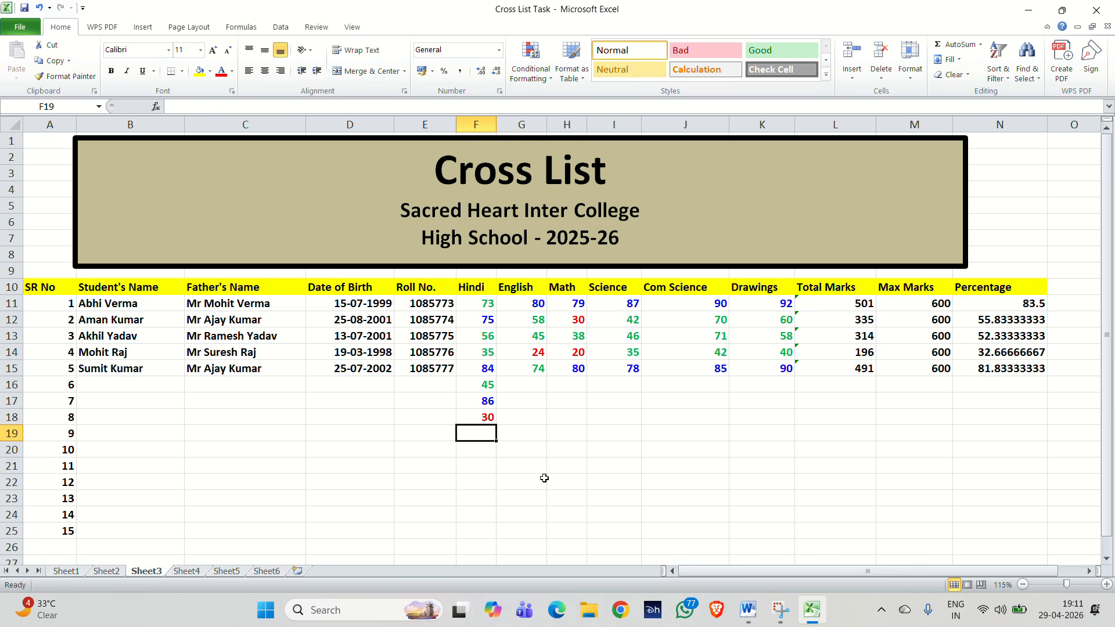
Switch to the Excel Notes document and walk through Task 1 and the Task 2 surname lines.
left_click(748, 610)
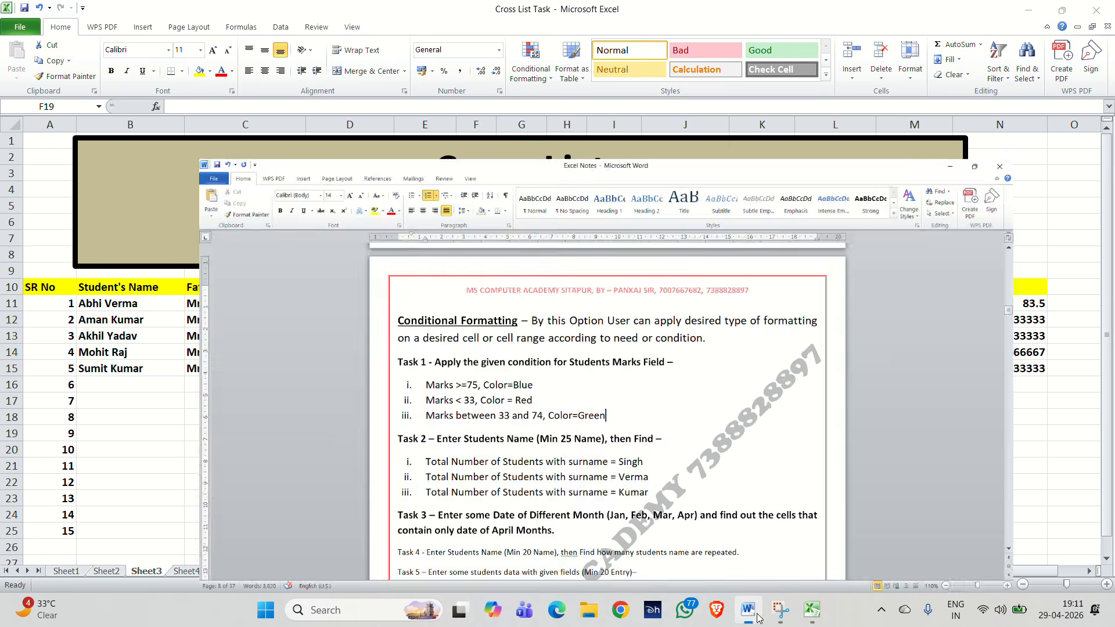
left_click(668, 278)
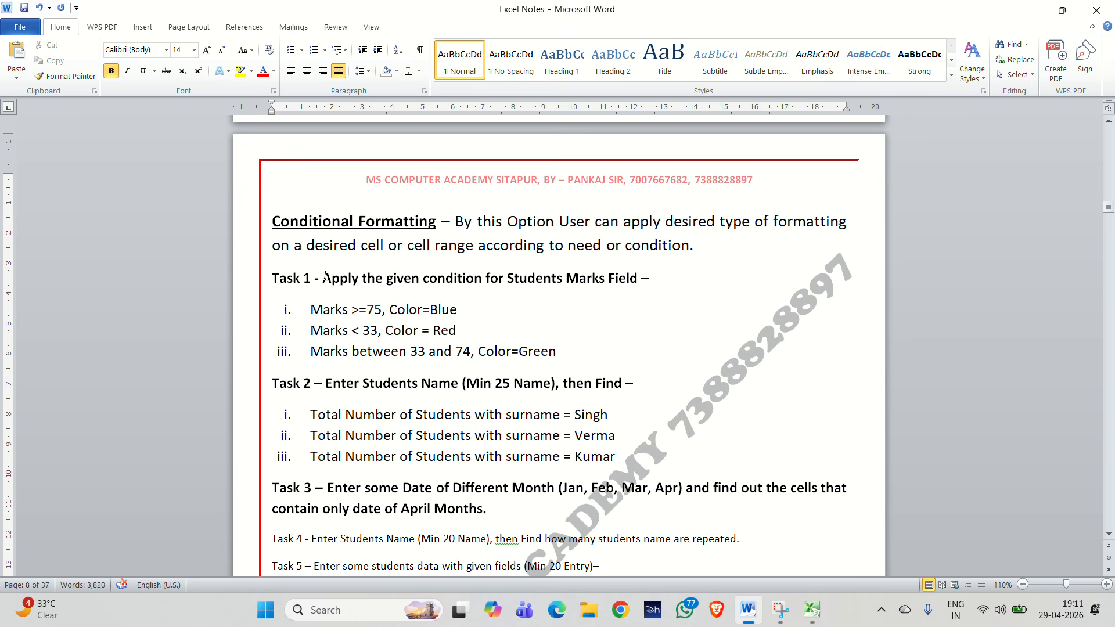
left_click(601, 348)
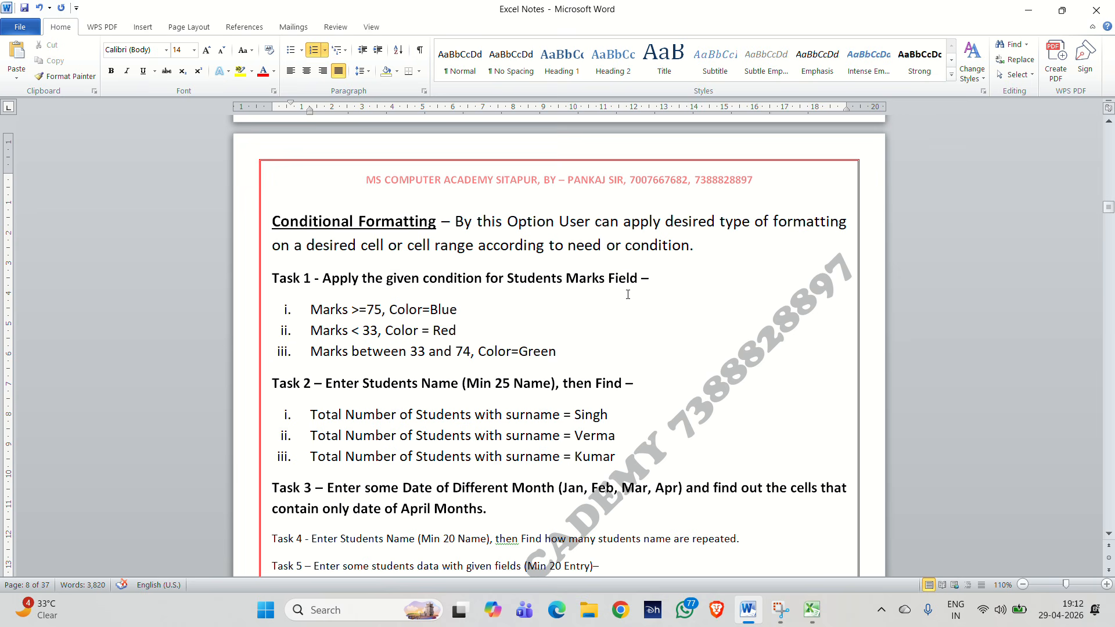
left_click(633, 380)
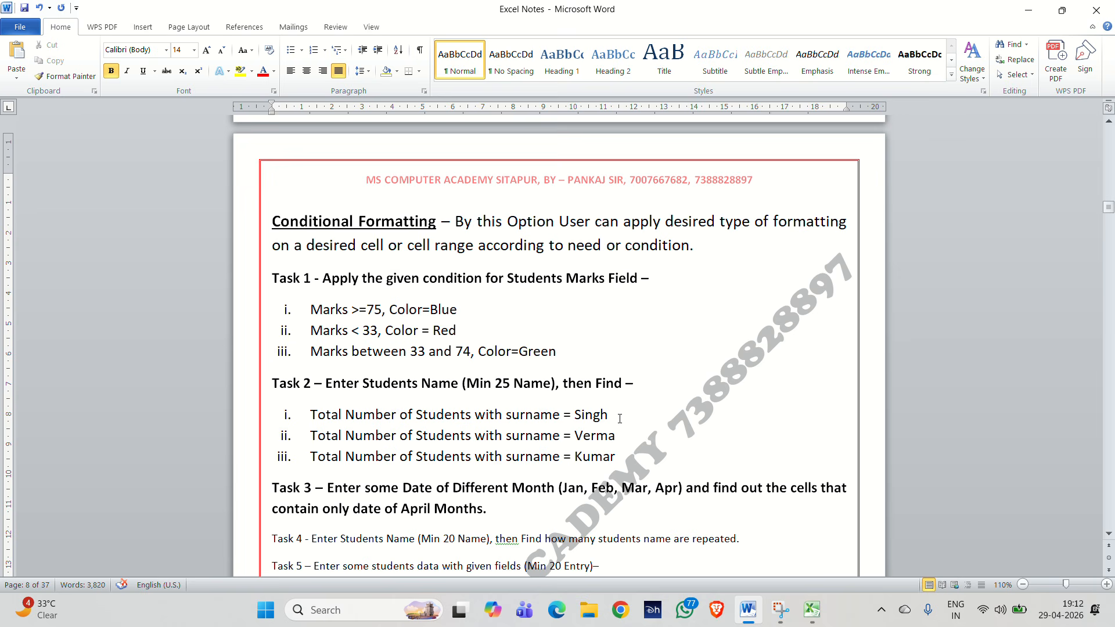
left_click(626, 434)
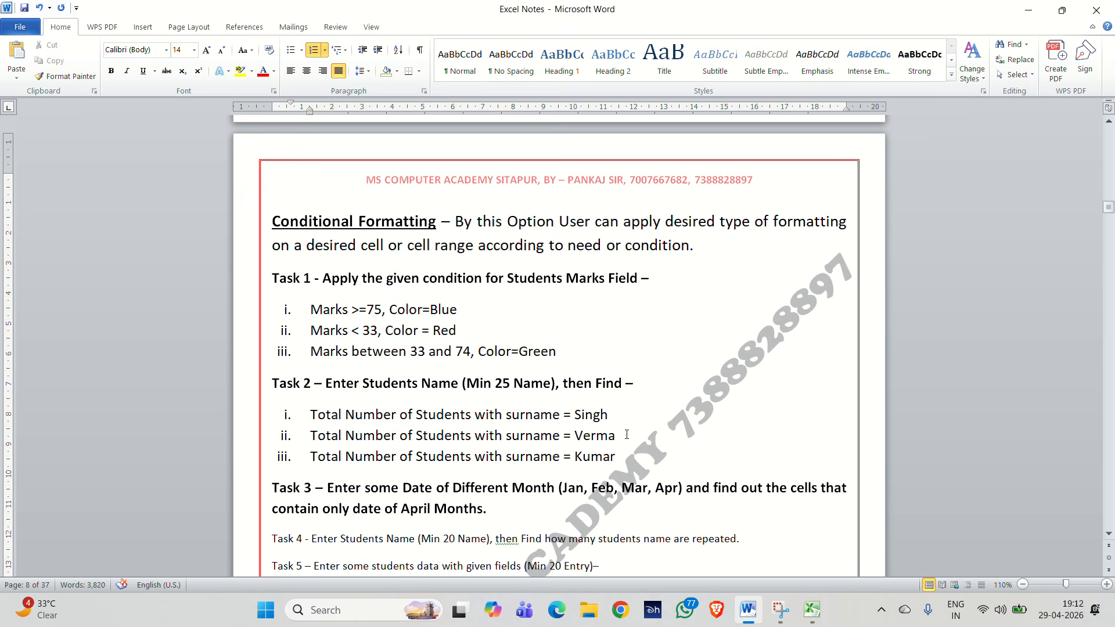
left_click(627, 451)
left_click(628, 411)
left_click(643, 430)
Close Cross List Task without saving and open the For Sort & Filter workbook from the desktop.
left_click(1028, 11)
left_click(20, 27)
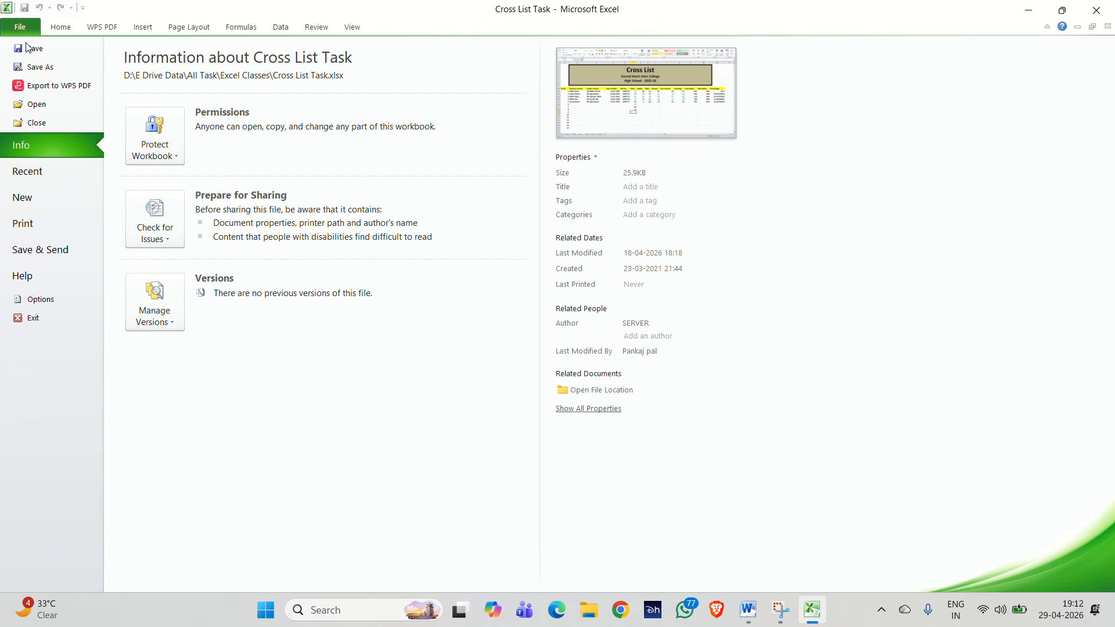
left_click(36, 122)
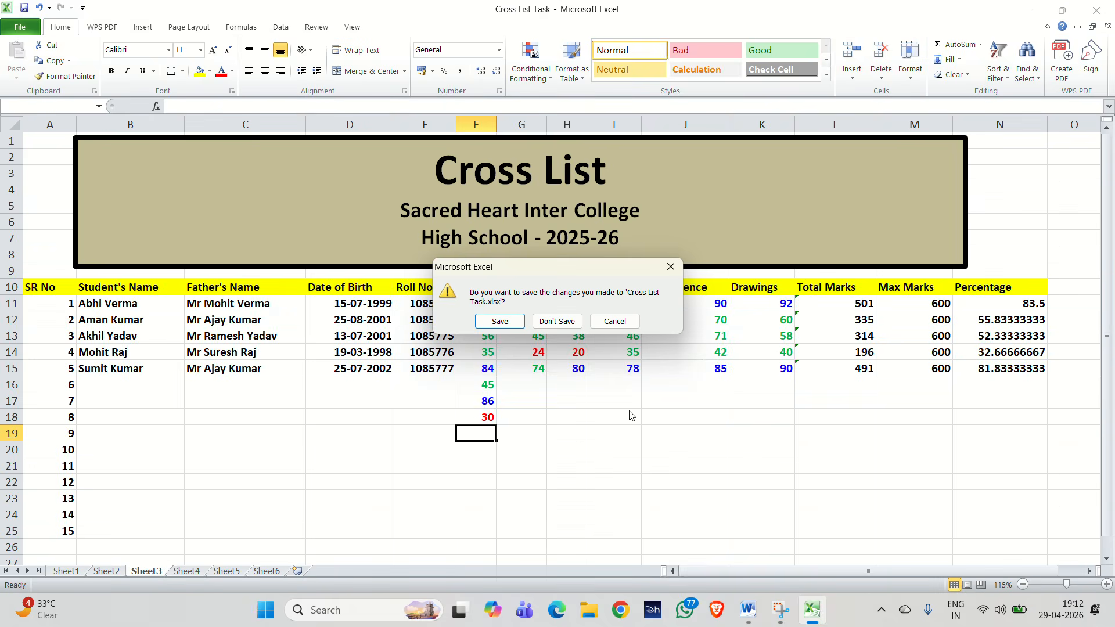
left_click(556, 321)
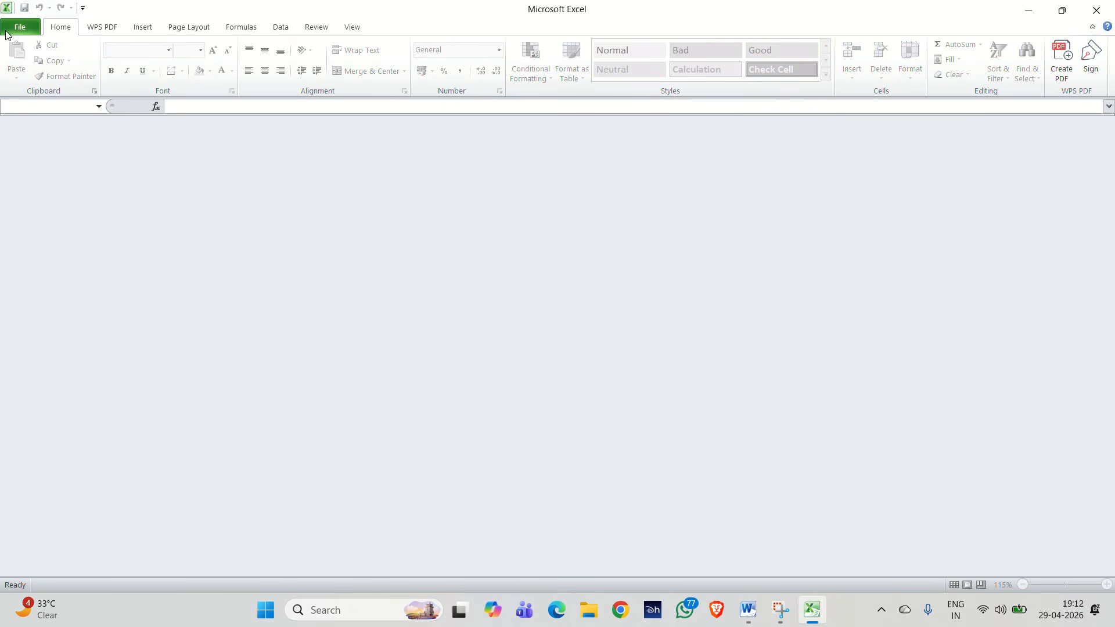
left_click(1027, 11)
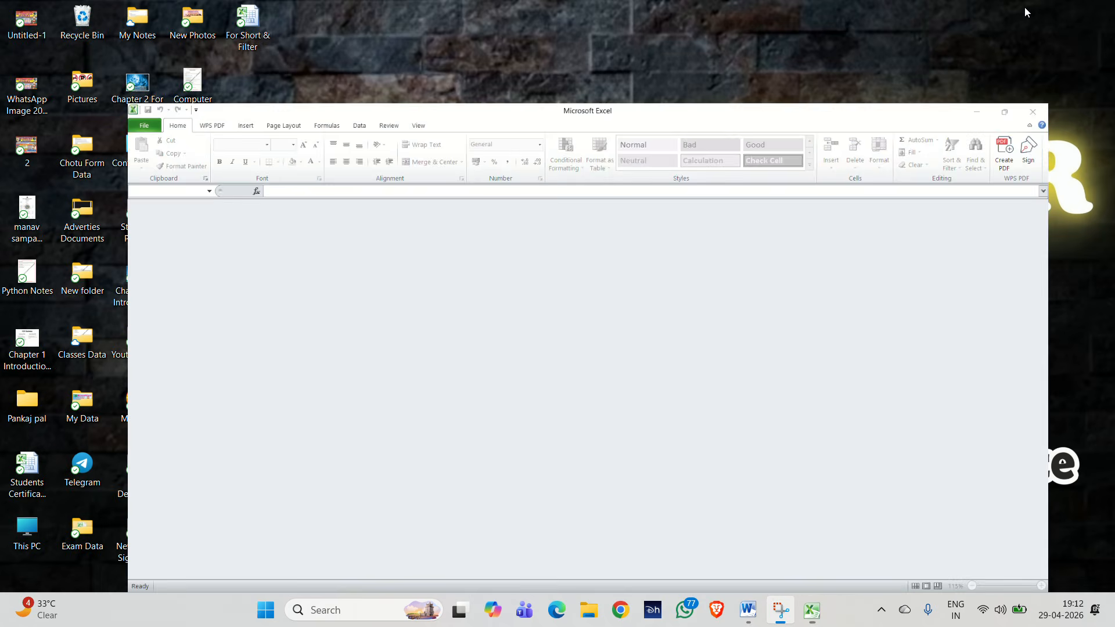
double_click(250, 29)
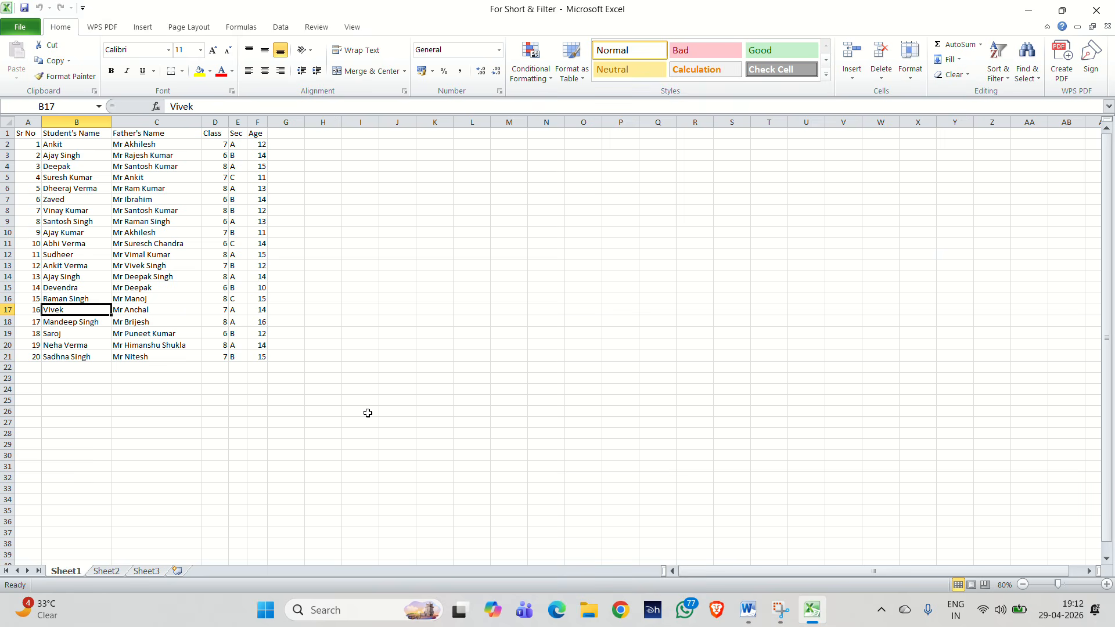
Make the whole student list A1:F21 bold and zoom in on the sheet.
key("ctrl+a")
key("ctrl+b")
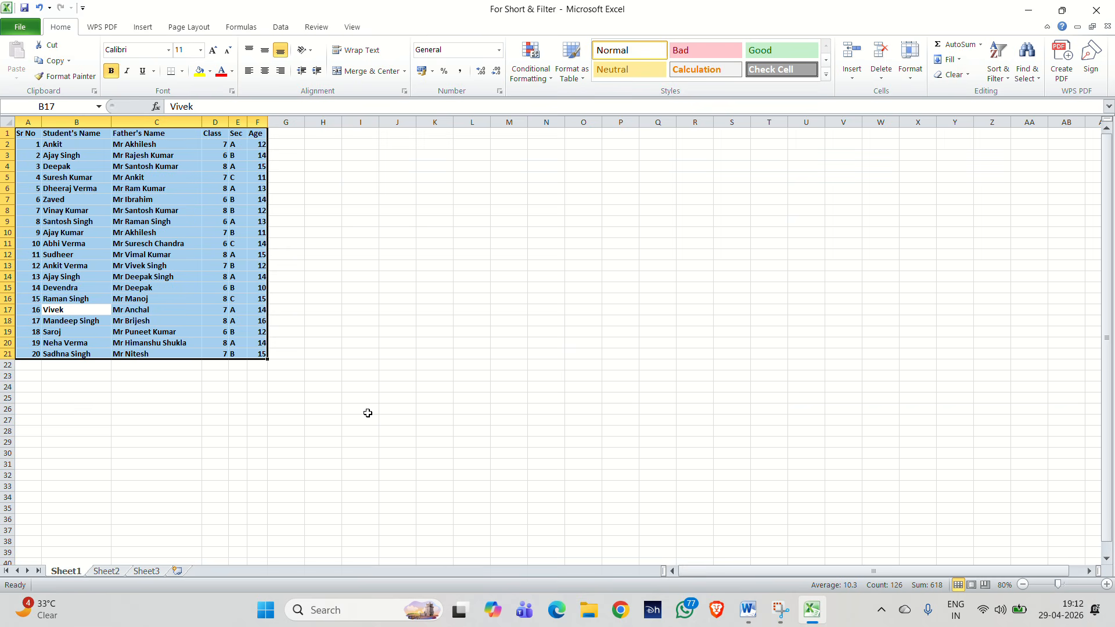
left_click(398, 475)
left_click(1107, 585)
left_click(1107, 584)
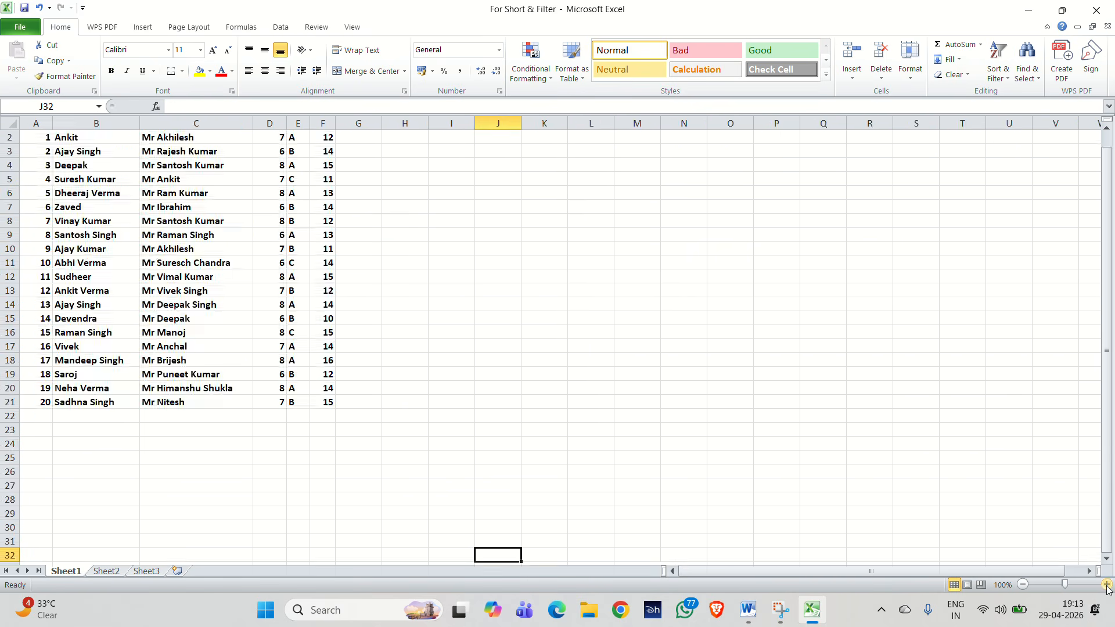
left_click(1107, 585)
left_click(455, 349)
scroll(455, 347, "up", 2)
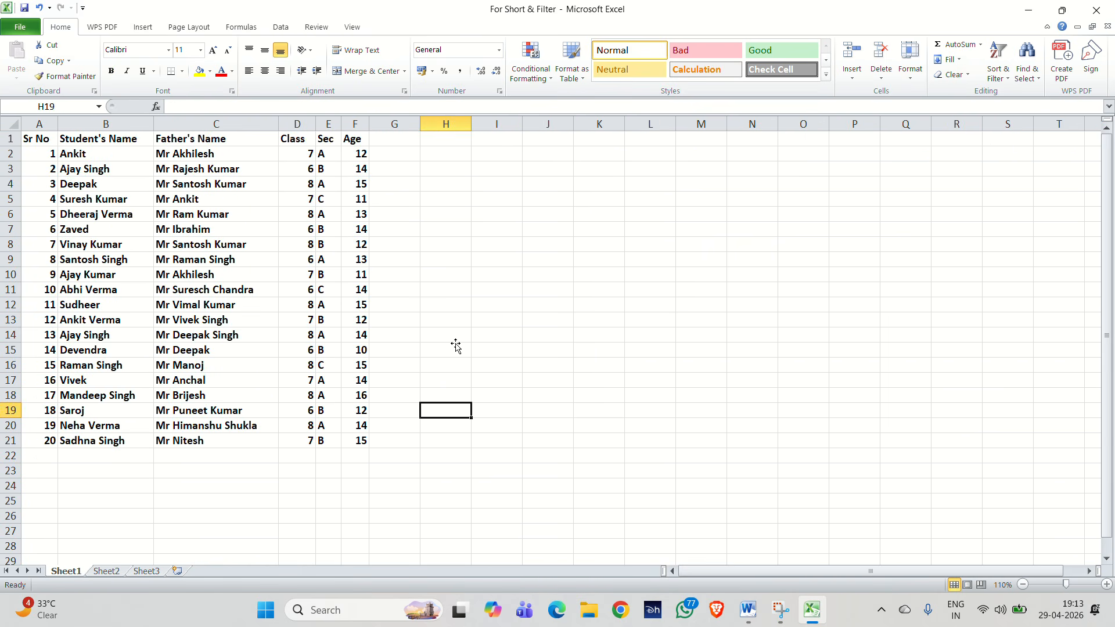
Fill the Sr No column with serial numbers 21 to 25 and begin entering student 21's name.
left_click(38, 453)
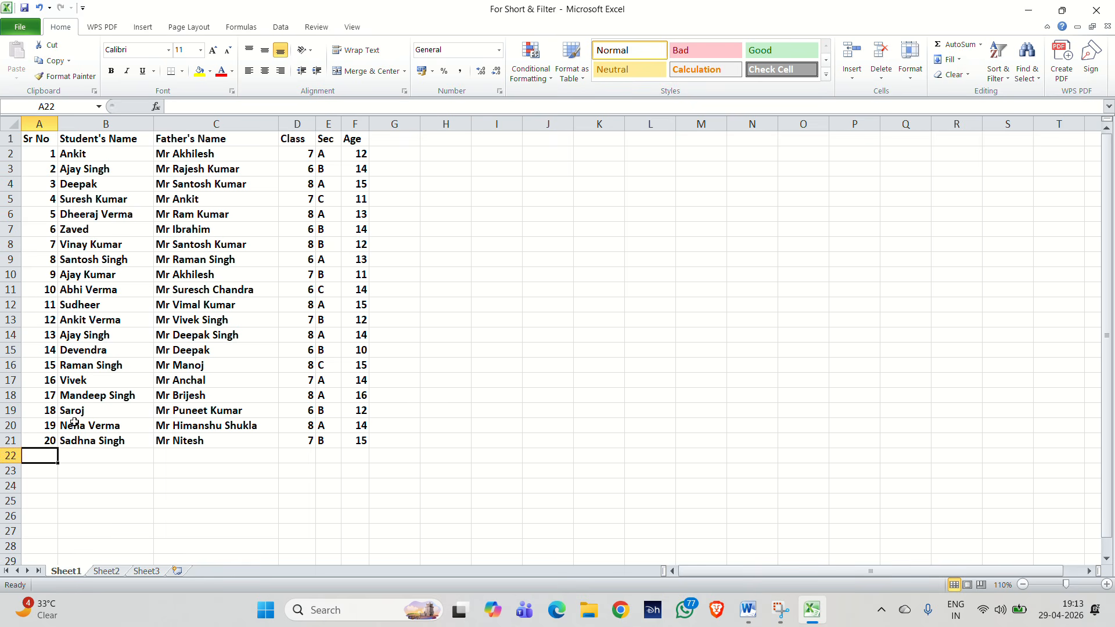
left_click(50, 441)
left_click_drag(58, 447, 49, 517)
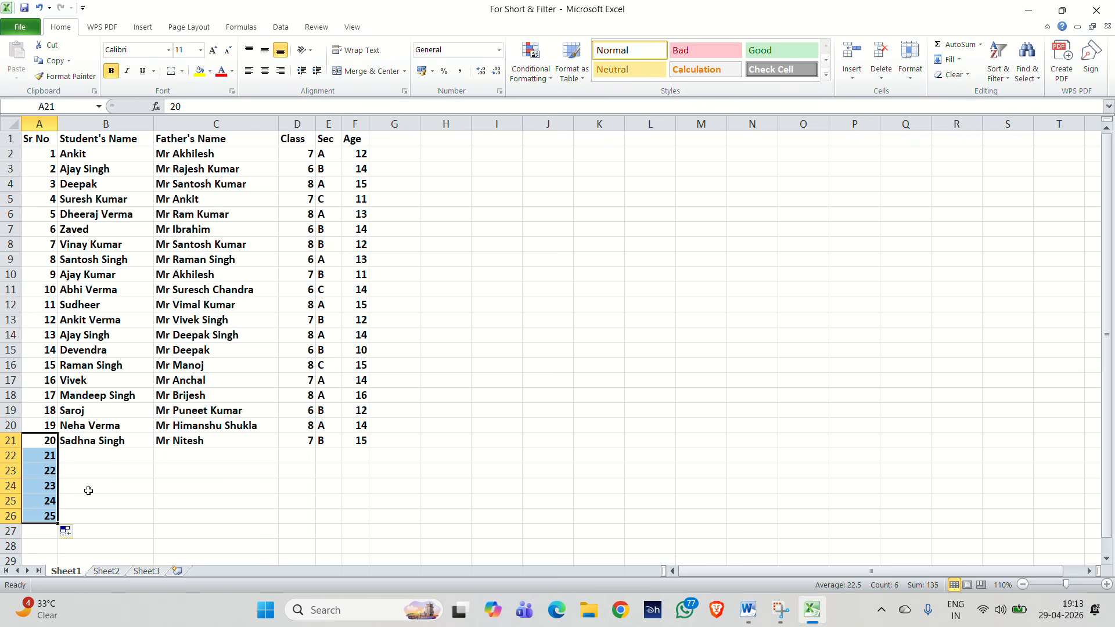
left_click(102, 462)
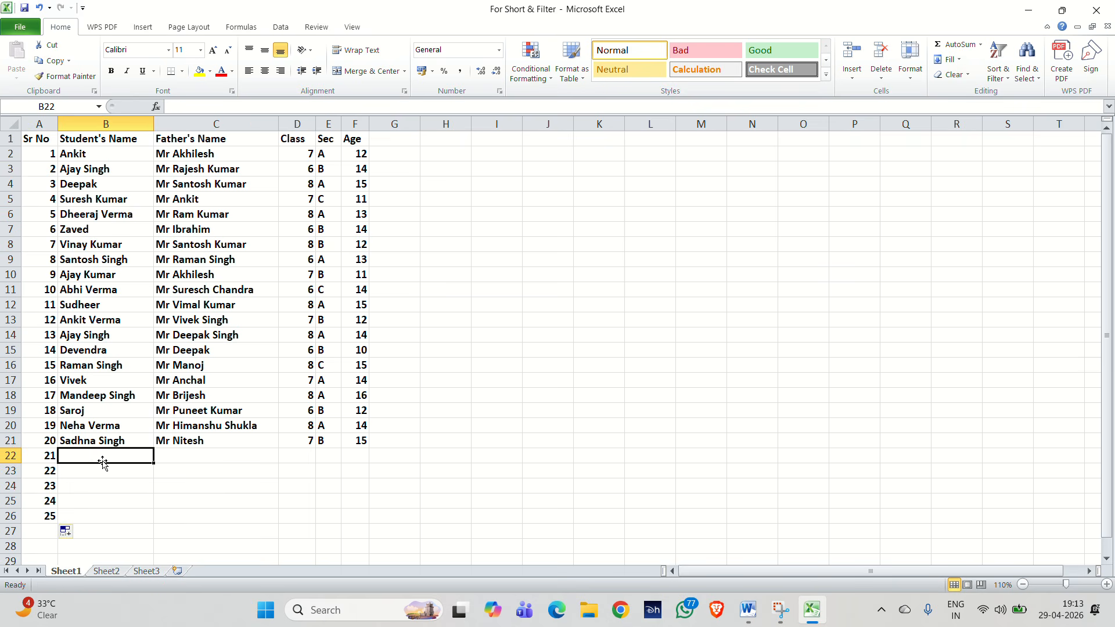
type("Amit ")
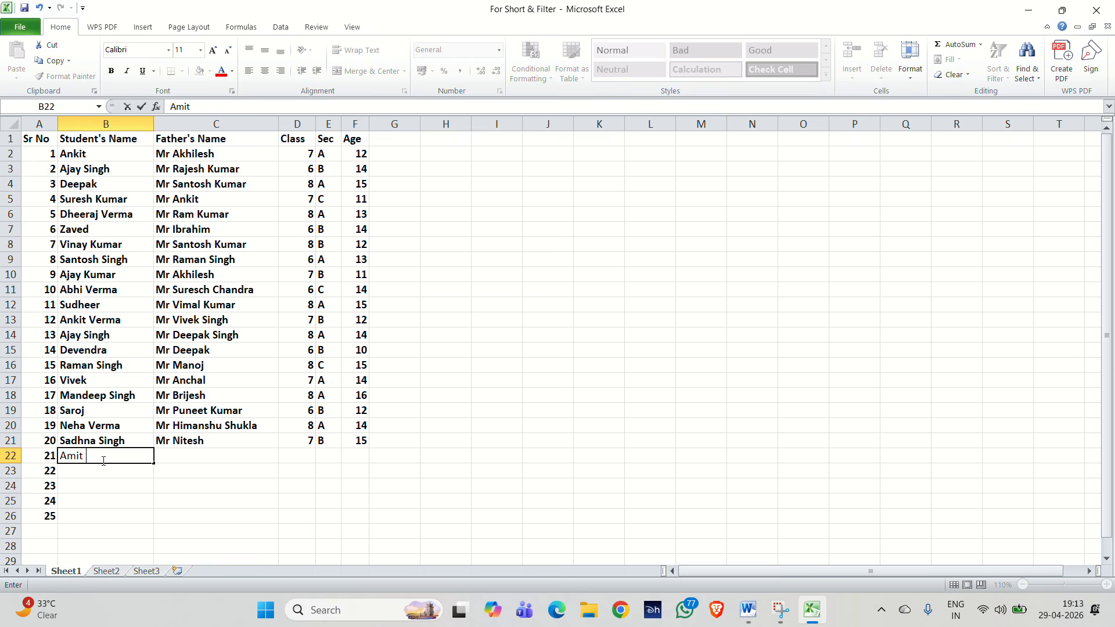
type("Singh")
Enter the remaining four student names in B23 through B26, confirming each.
key("Return")
type("R")
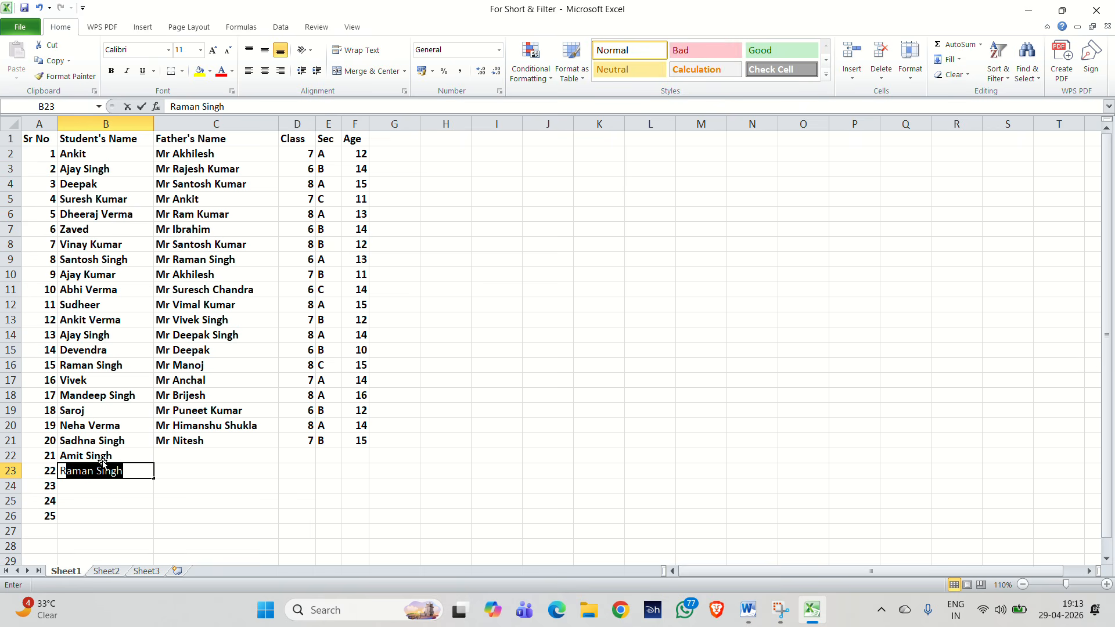
type("aman ")
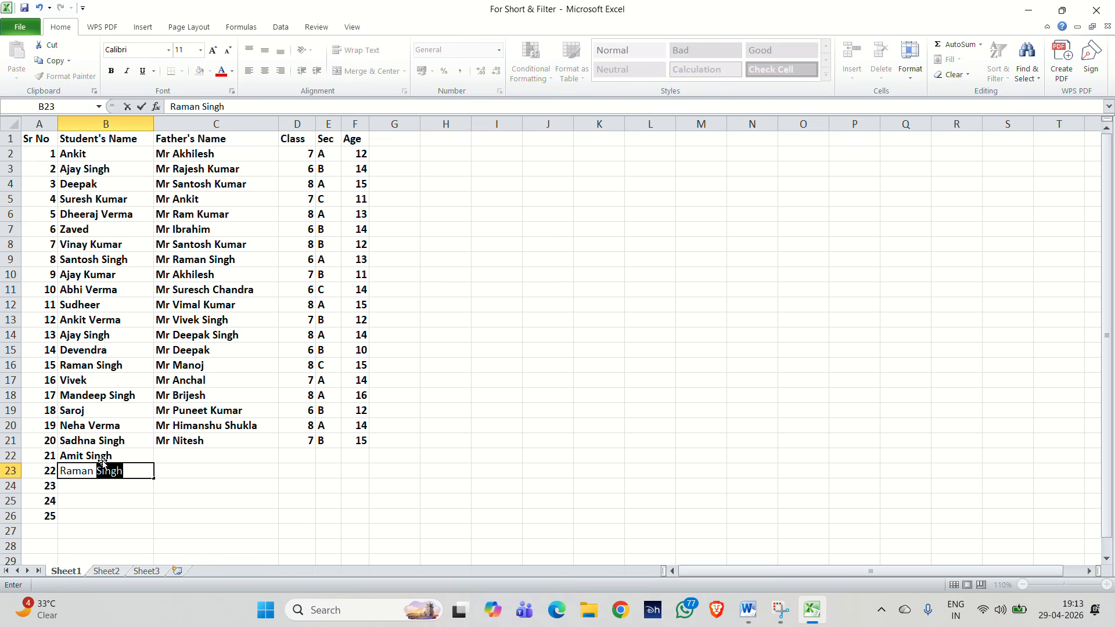
type("Kumar")
key("Return")
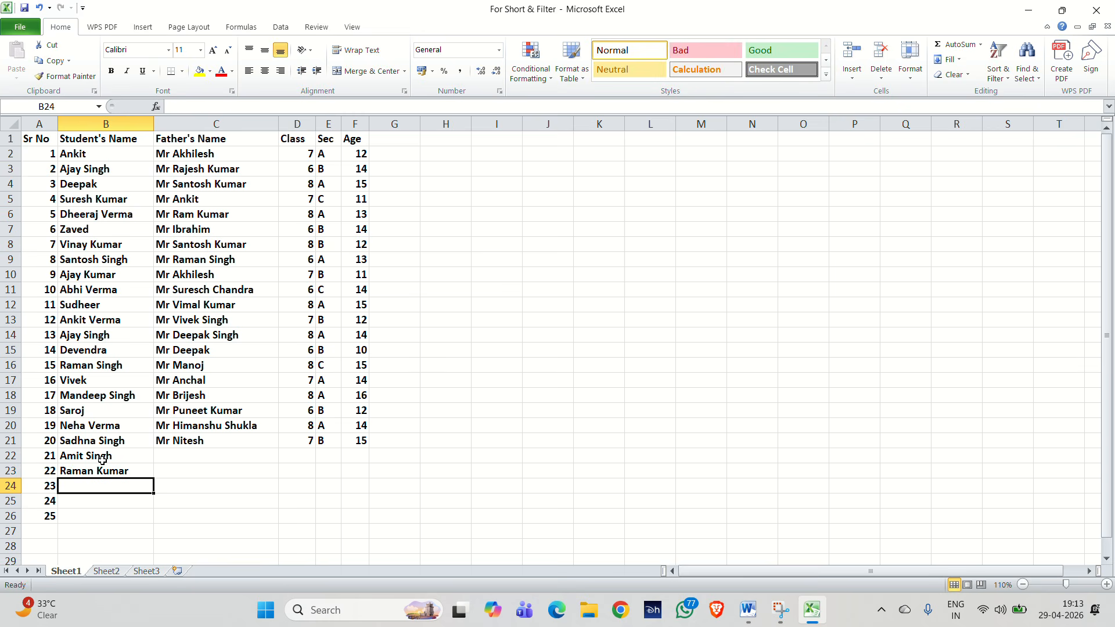
type("Ajay")
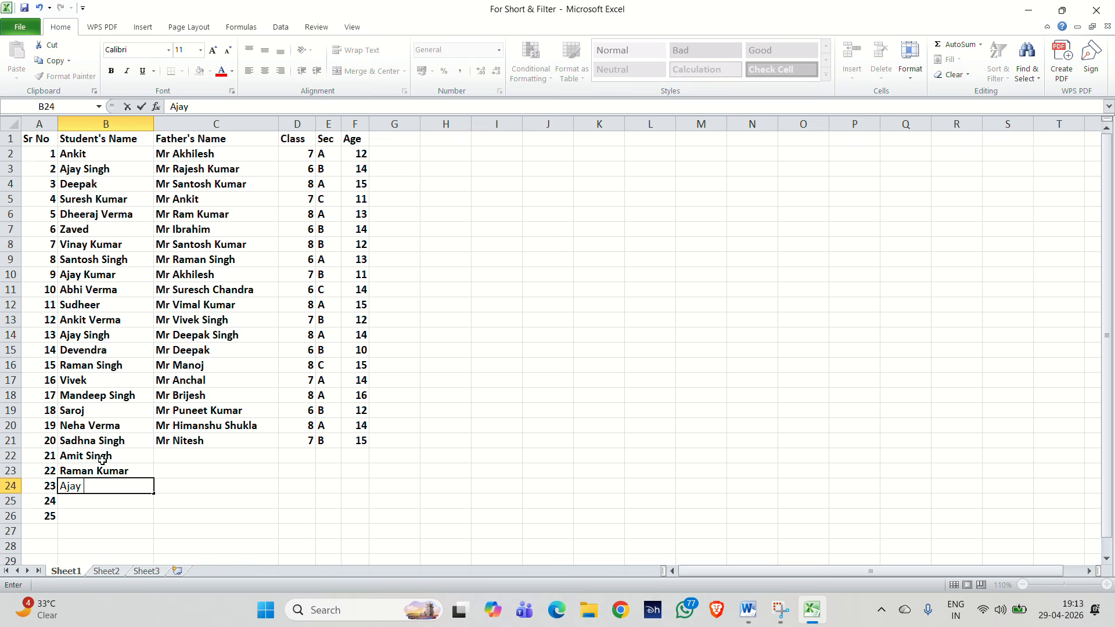
type(" Verma")
key("Return")
type("R")
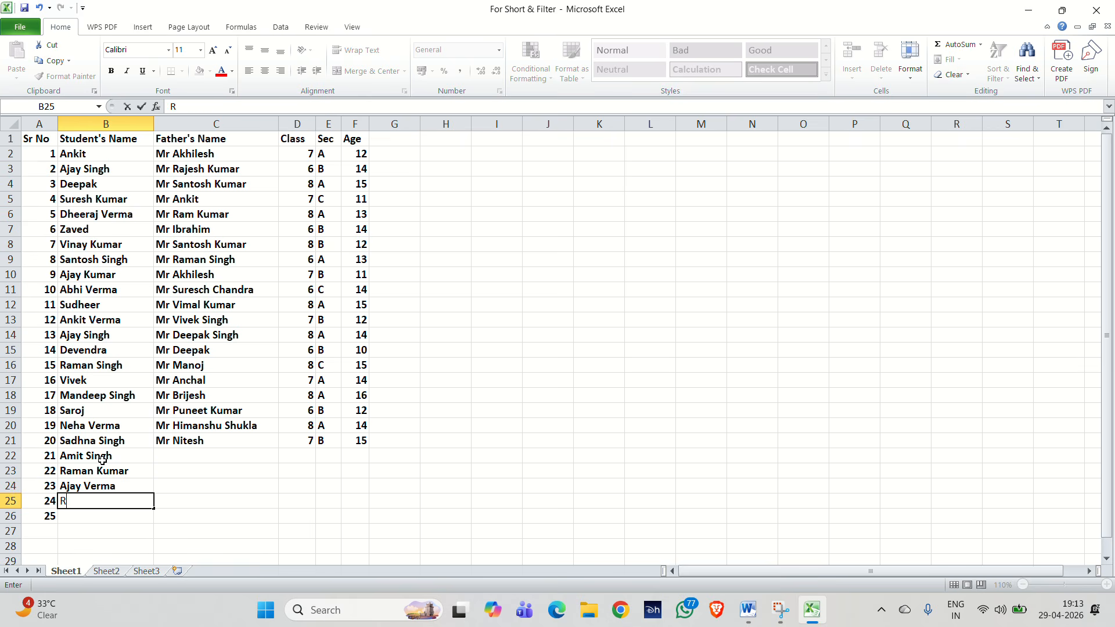
type("akesh Singh")
key("Return")
type("V")
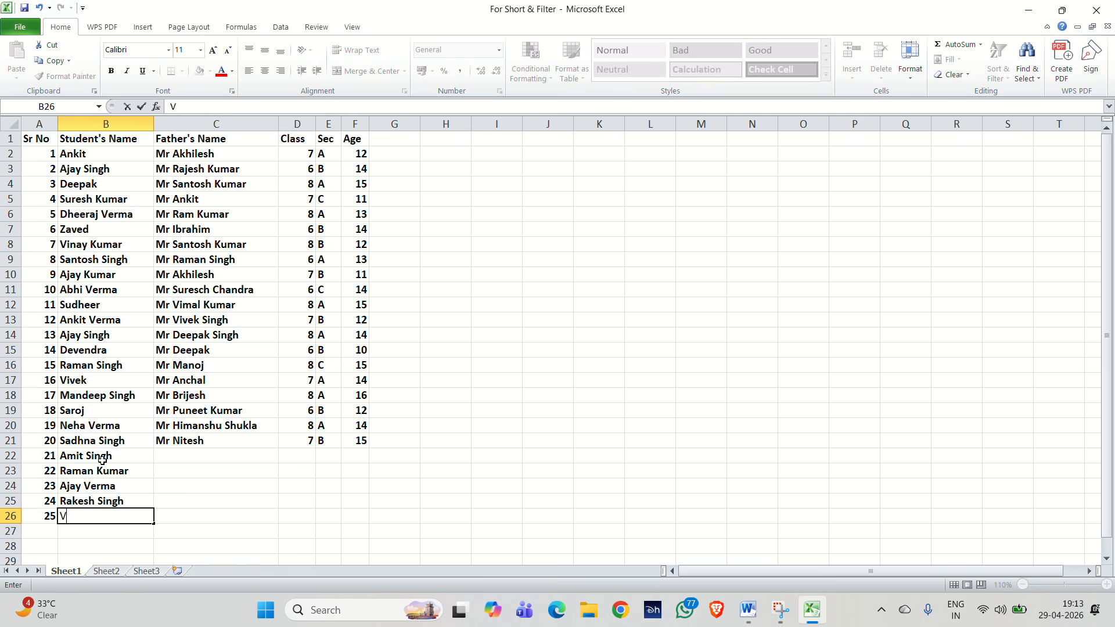
type("ivek K")
type("umay")
key("Return")
Copy six father's names from C8:C13 into the Father's Name cells of rows 21–26.
left_click_drag(212, 304, 215, 367)
left_click_drag(213, 199, 232, 321)
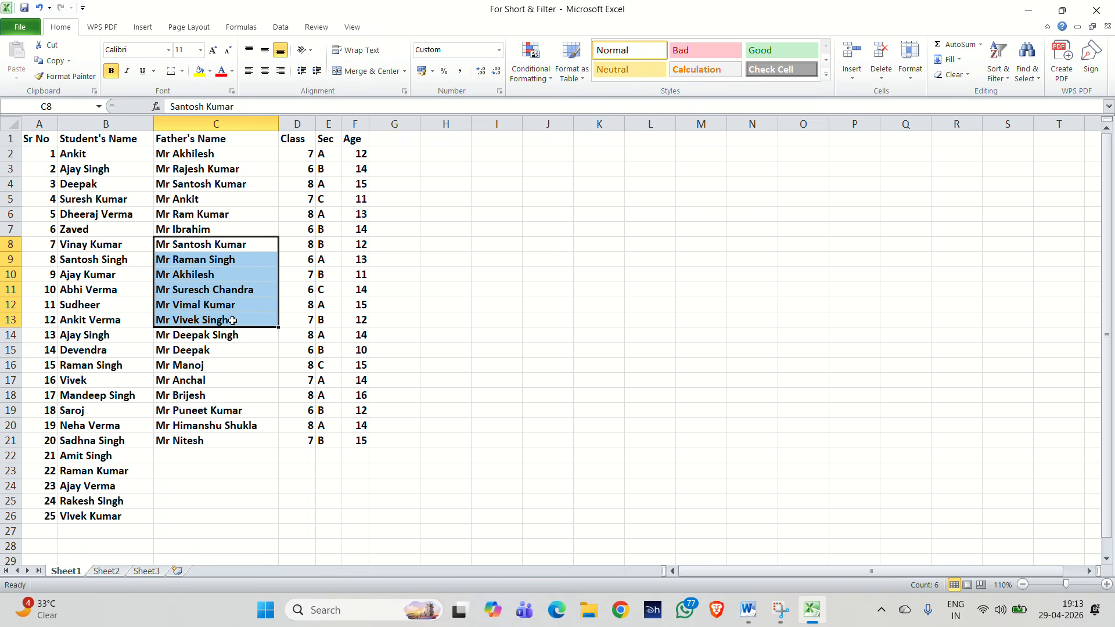
key("ctrl+c")
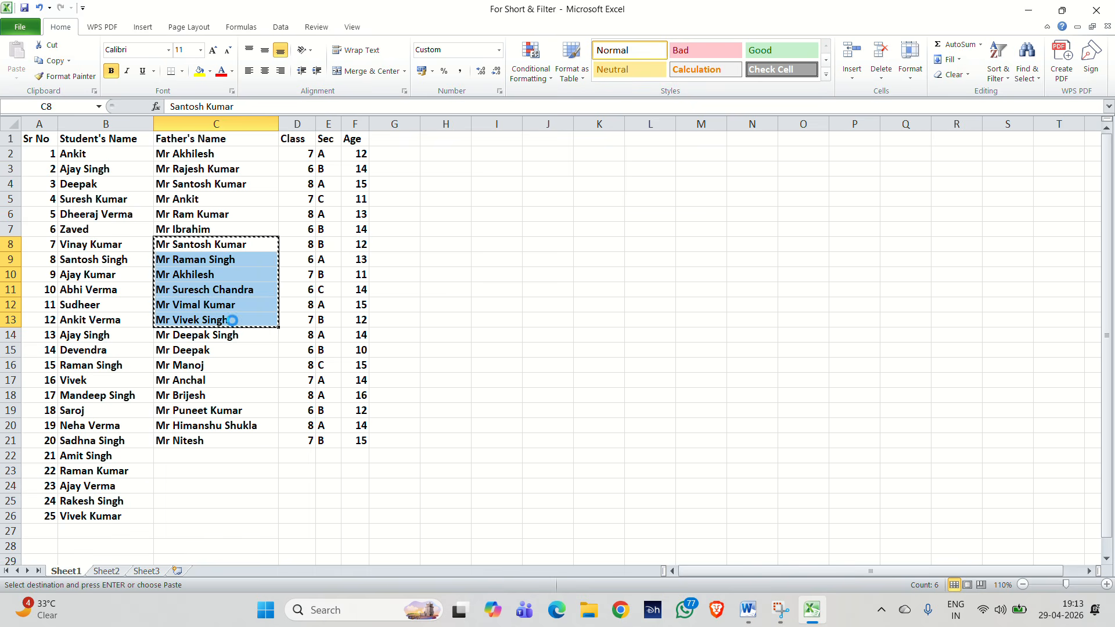
left_click(225, 455)
left_click(225, 443)
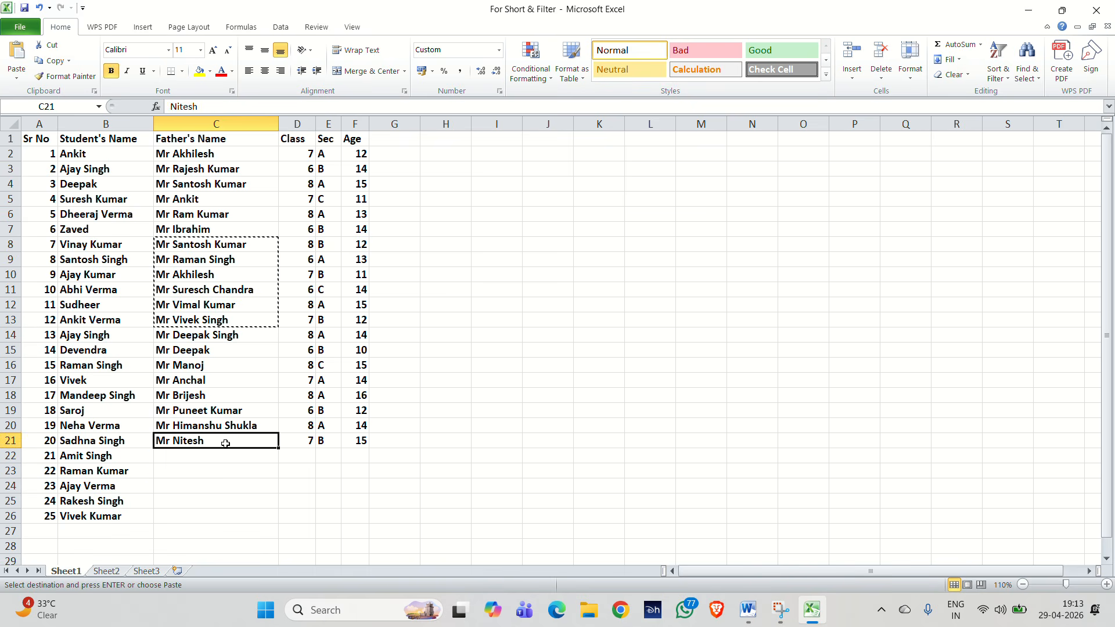
key("ctrl+v")
left_click(497, 456)
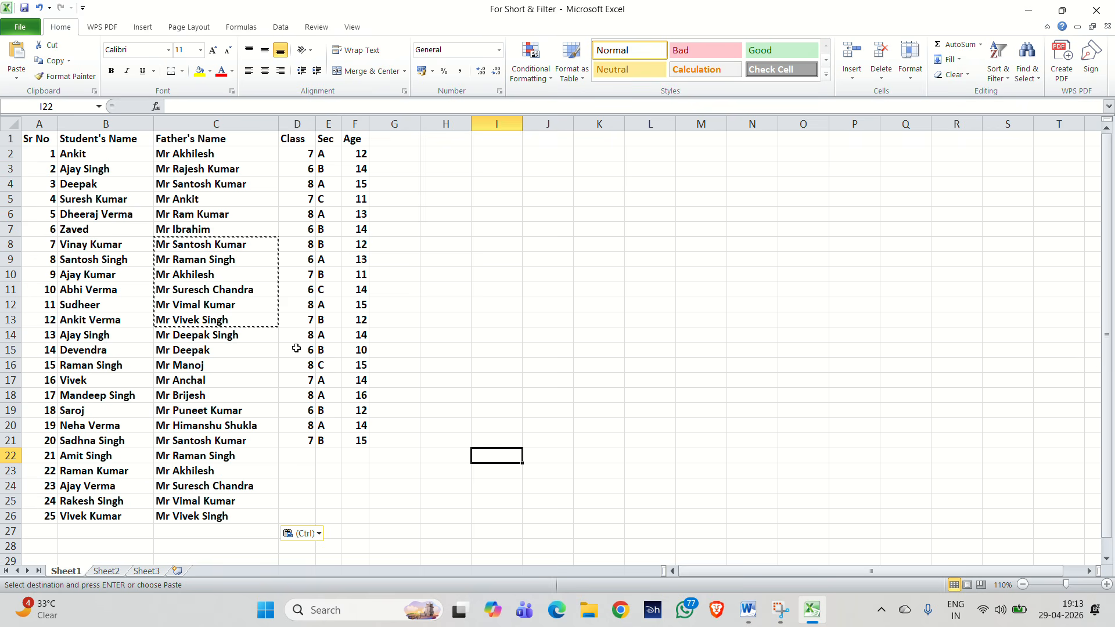
Fill Class and Sec for rows 22–26 by copying D15:D19 and E16:E20.
left_click_drag(296, 349, 307, 408)
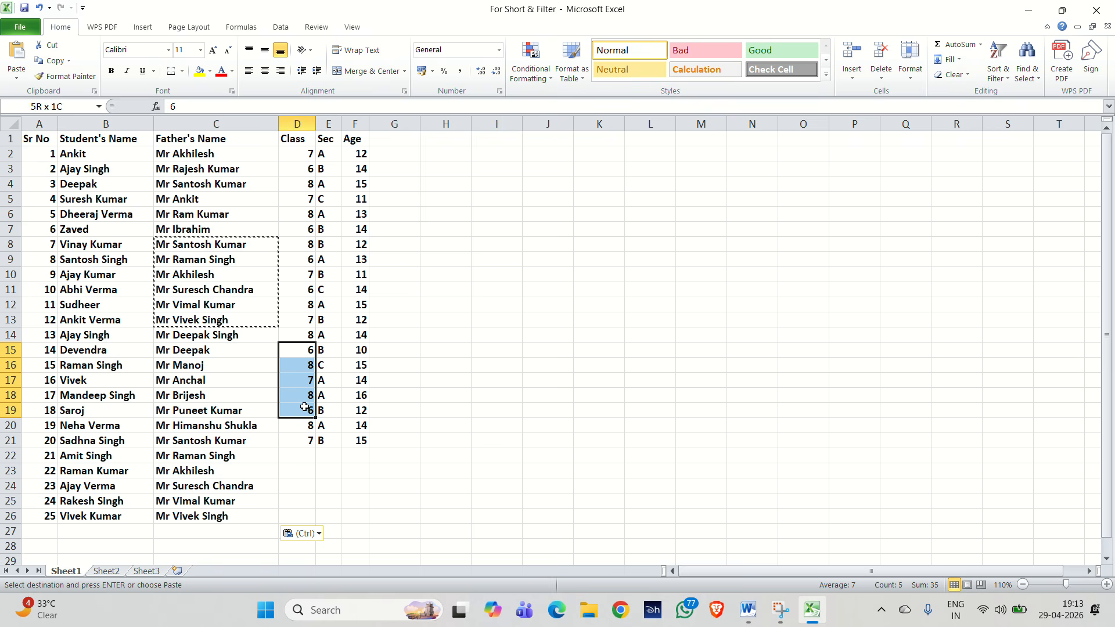
key("ctrl+c")
left_click(296, 455)
key("ctrl+v")
left_click_drag(328, 365, 335, 422)
key("ctrl+c")
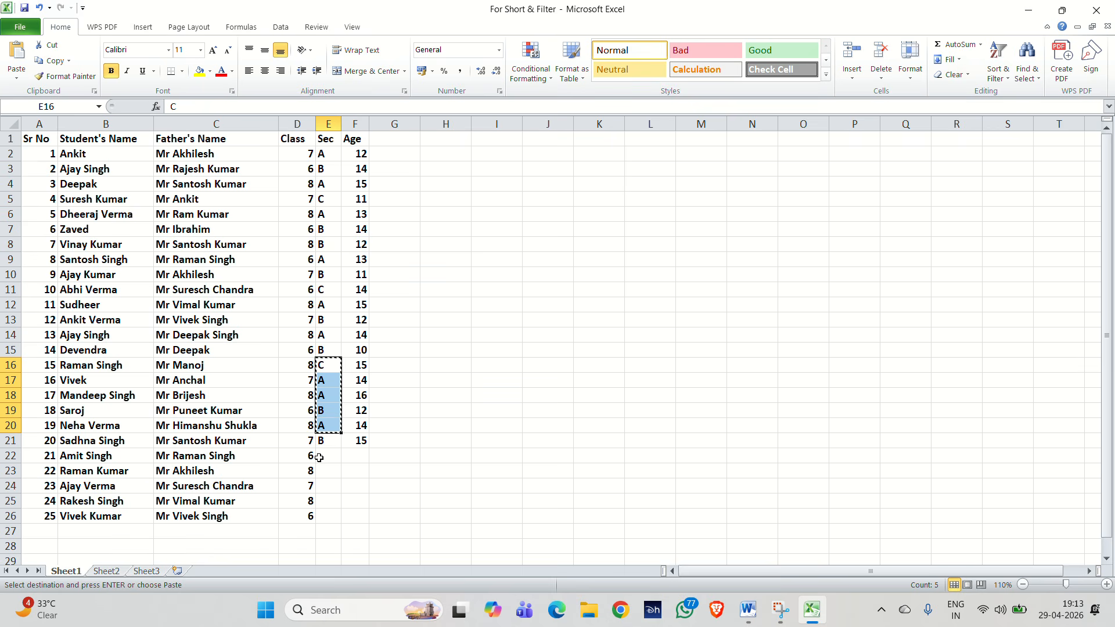
left_click(326, 454)
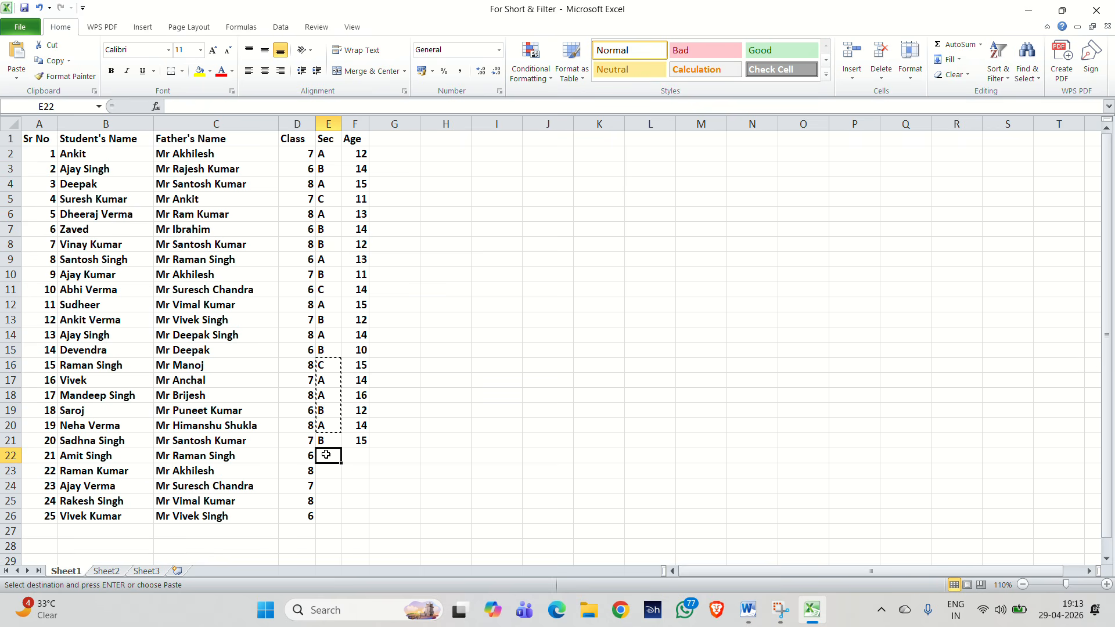
key("ctrl+v")
Copy ages F10:F14 into the Age cells of rows 22–26.
left_click(356, 455)
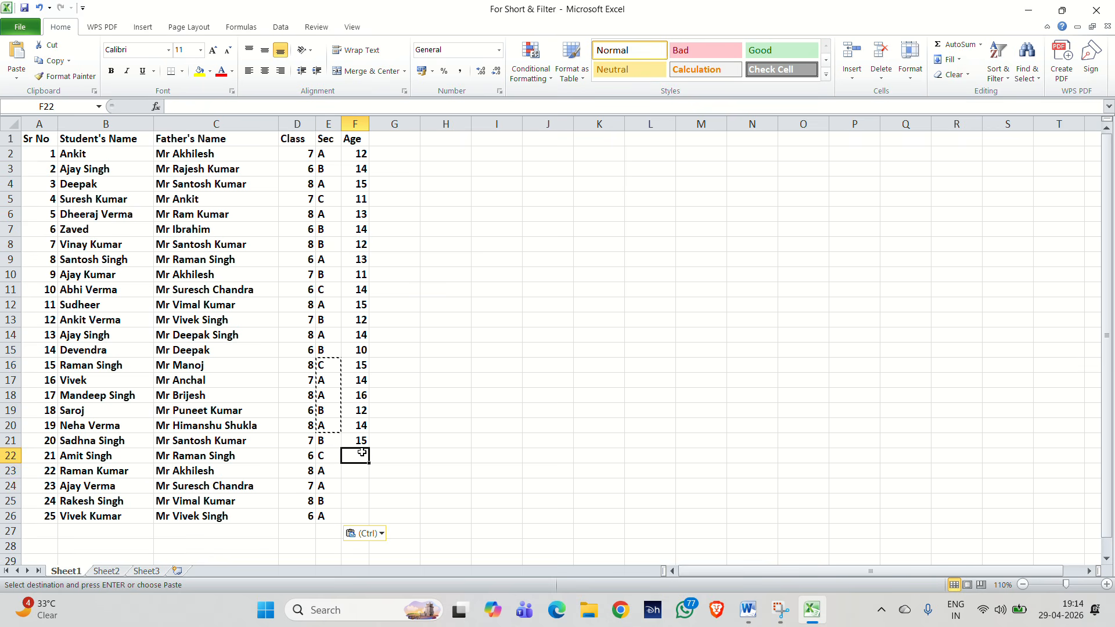
left_click_drag(359, 277, 356, 337)
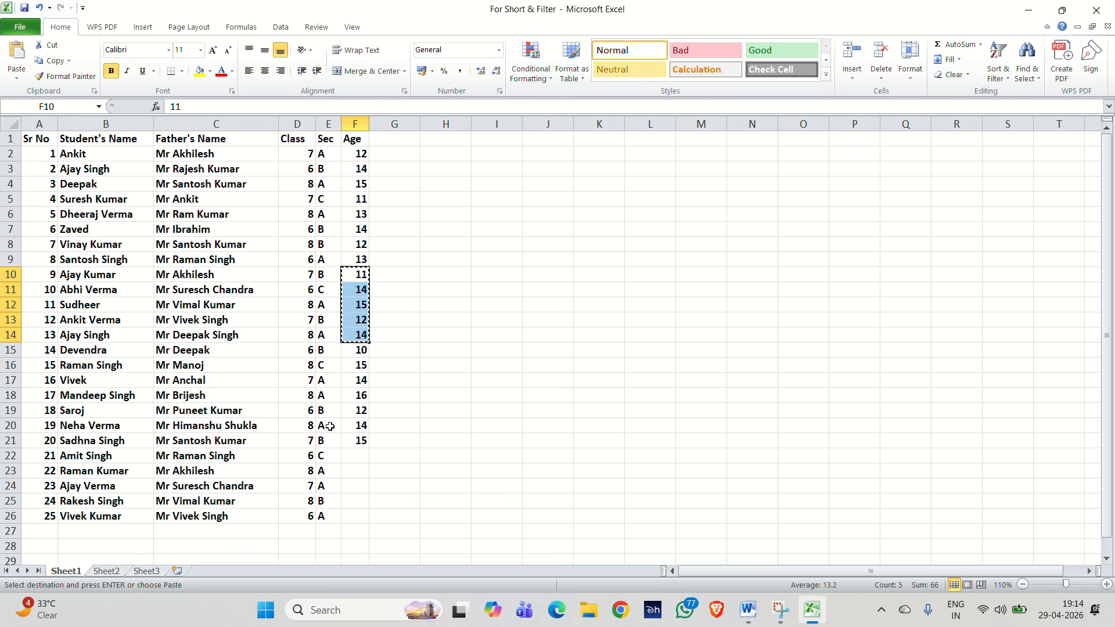
key("ctrl+c")
left_click(353, 458)
key("ctrl+v")
left_click(503, 426)
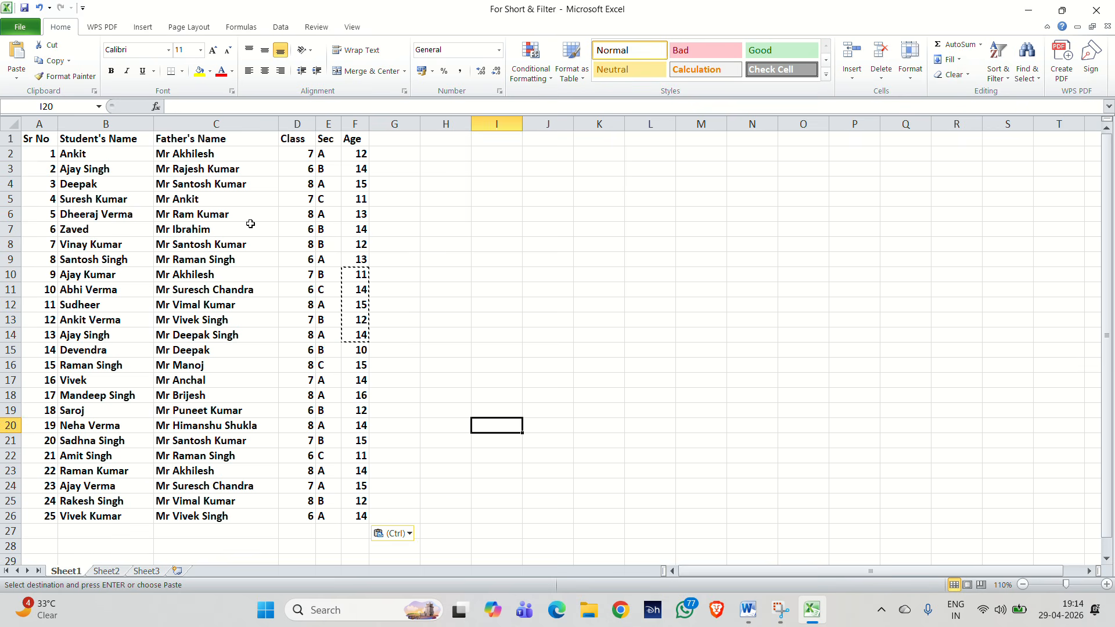
left_click_drag(316, 123, 383, 123)
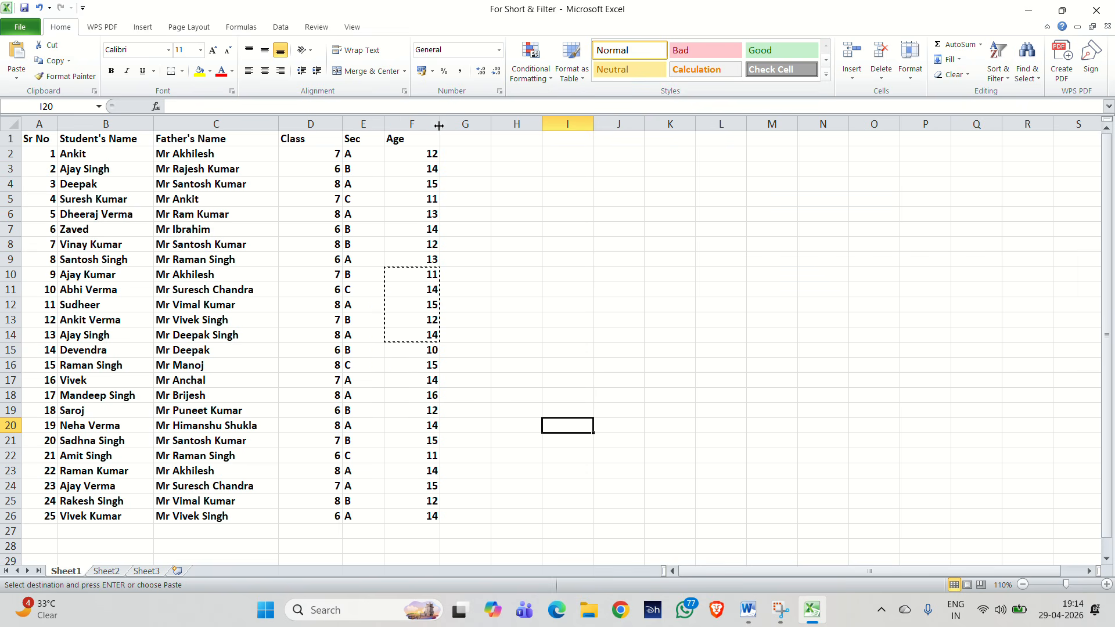
left_click_drag(285, 123, 386, 120)
left_click(265, 71)
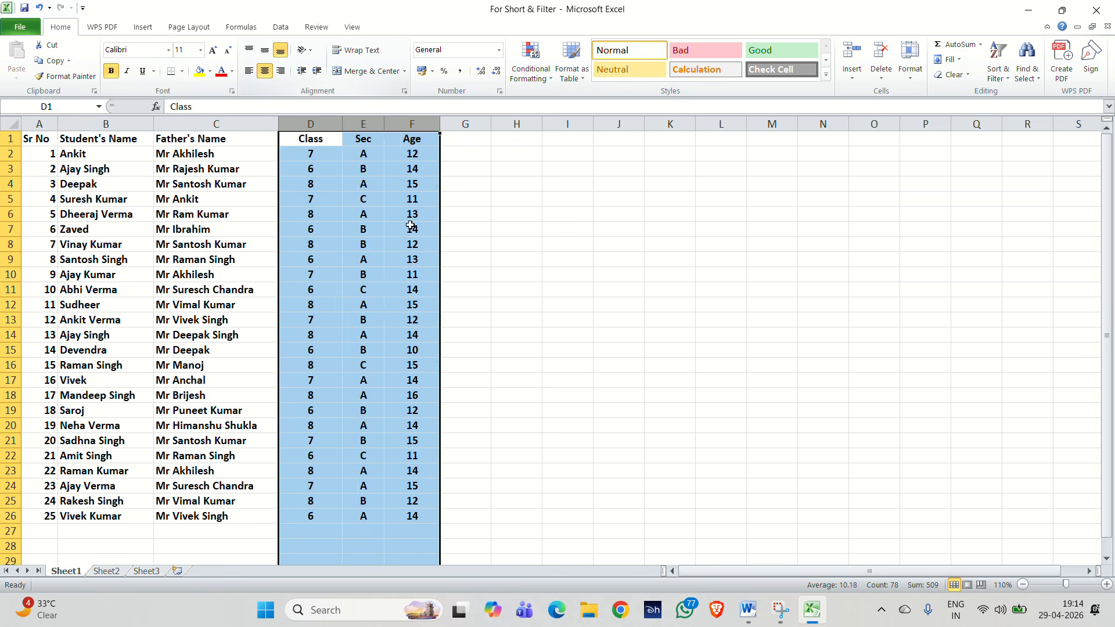
left_click(506, 228)
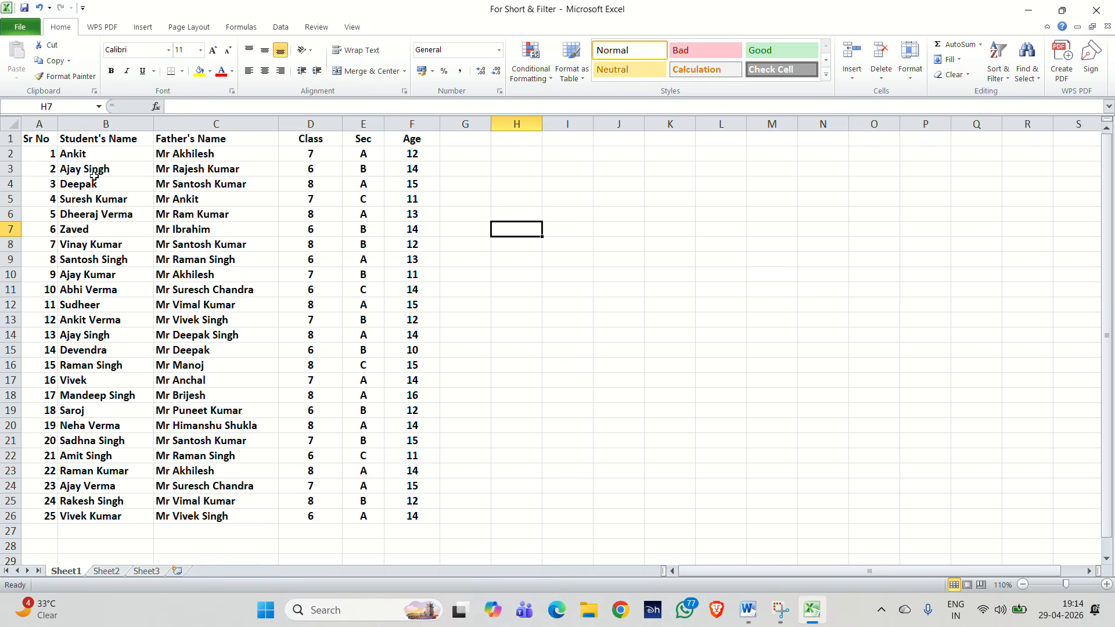
left_click(10, 138)
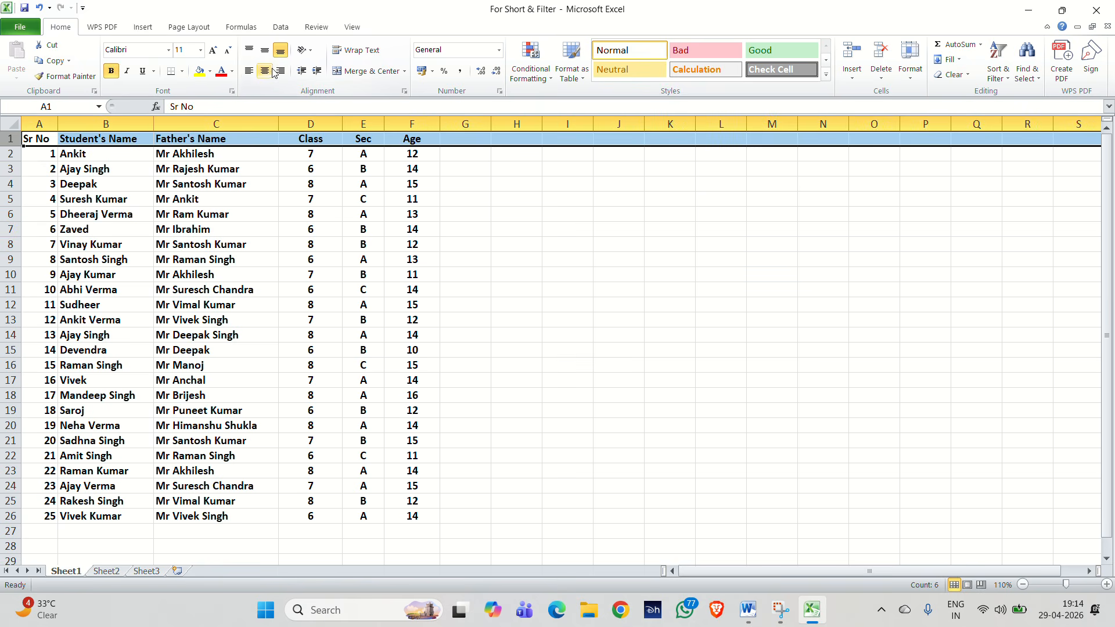
left_click(248, 74)
left_click(275, 200)
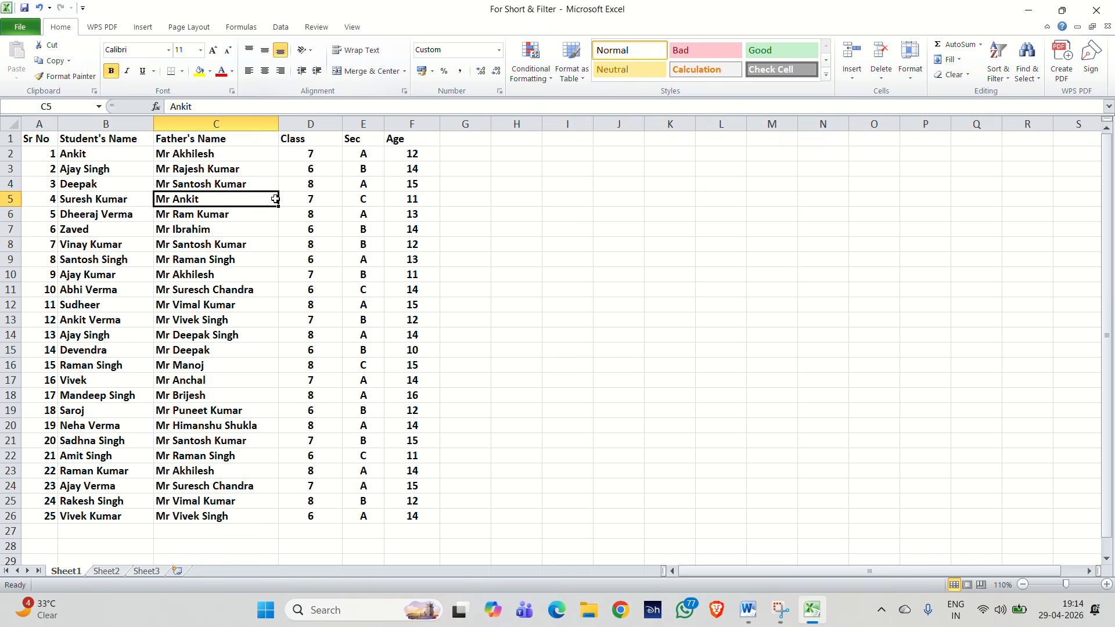
left_click(110, 156)
left_click(112, 169)
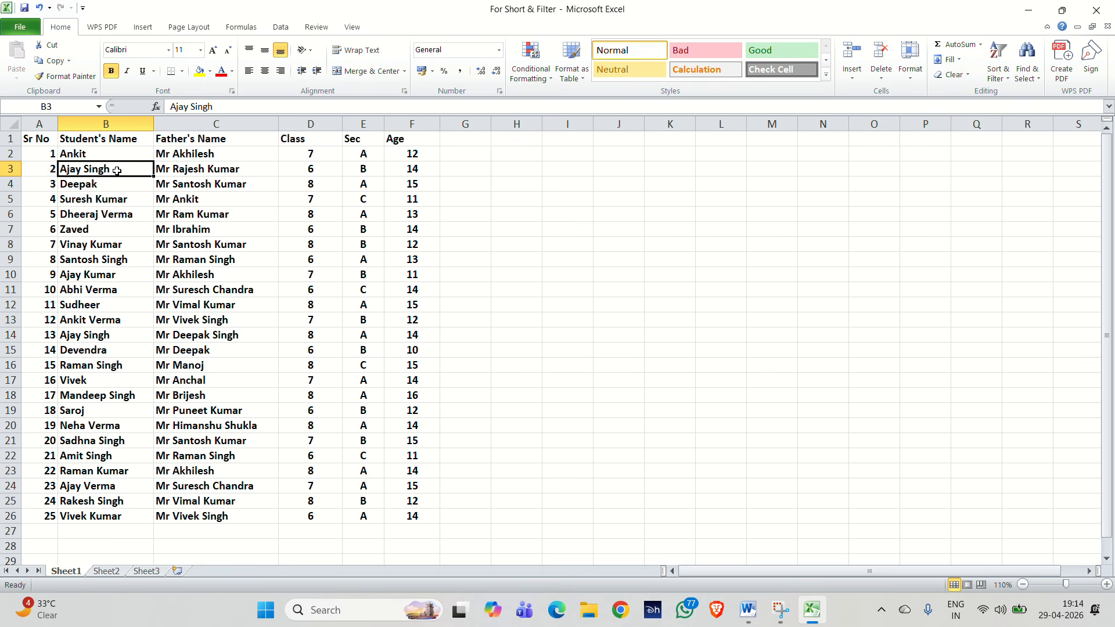
left_click(132, 200)
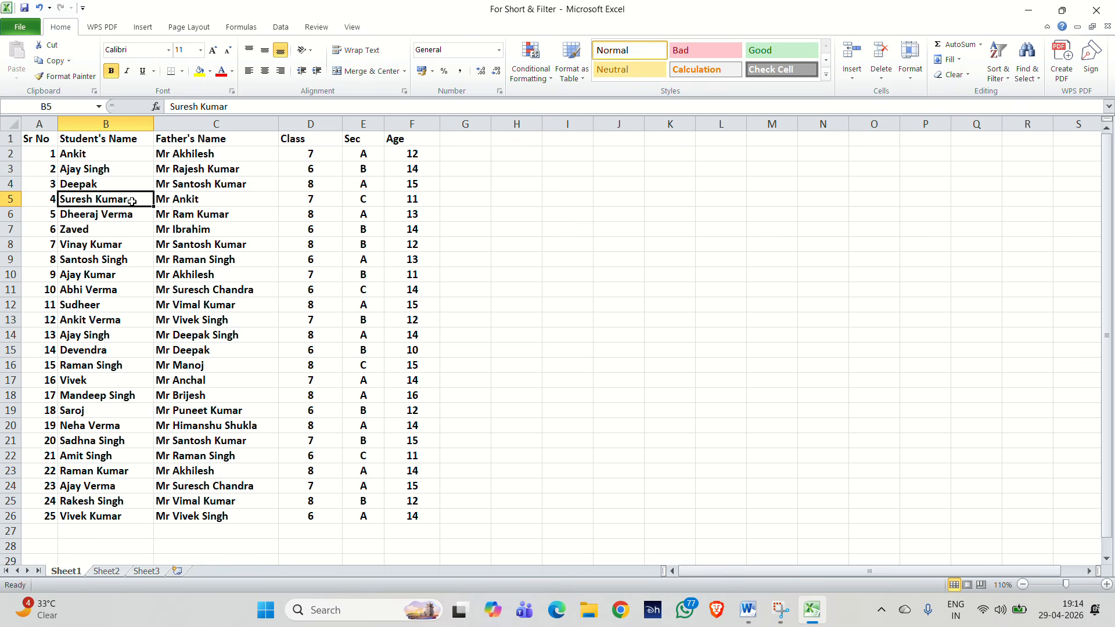
left_click(132, 213)
left_click(120, 244)
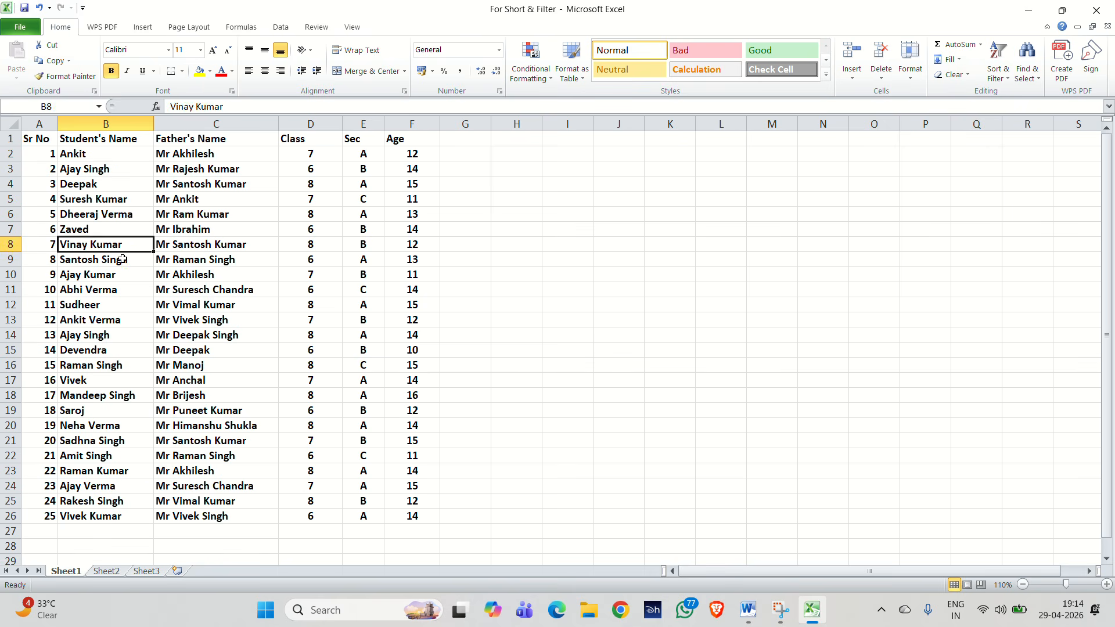
left_click(123, 259)
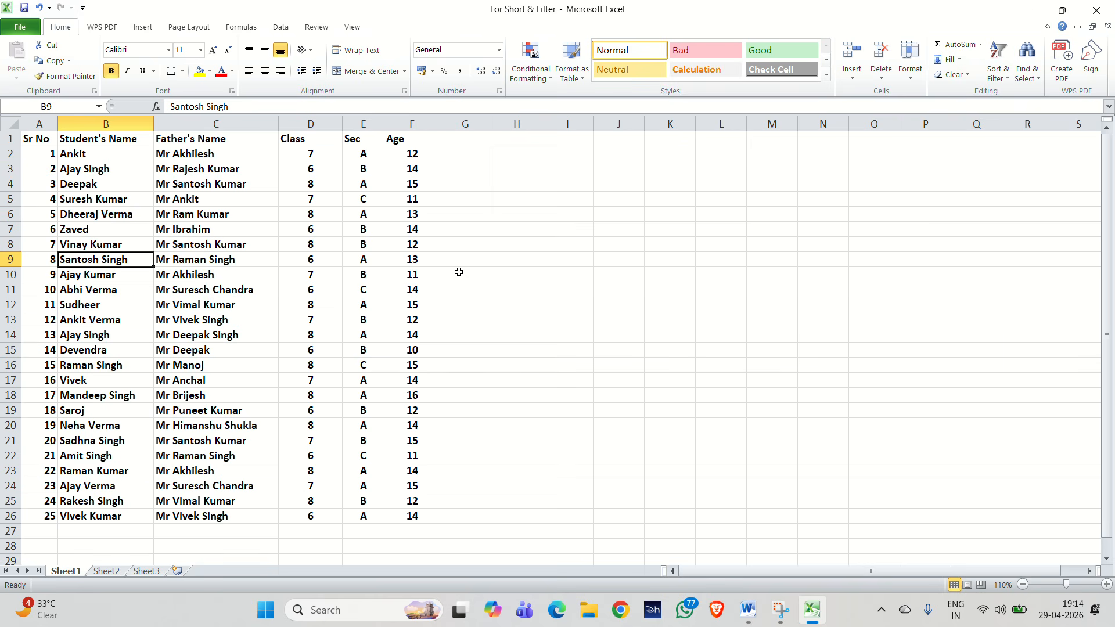
key("ctrl+Home")
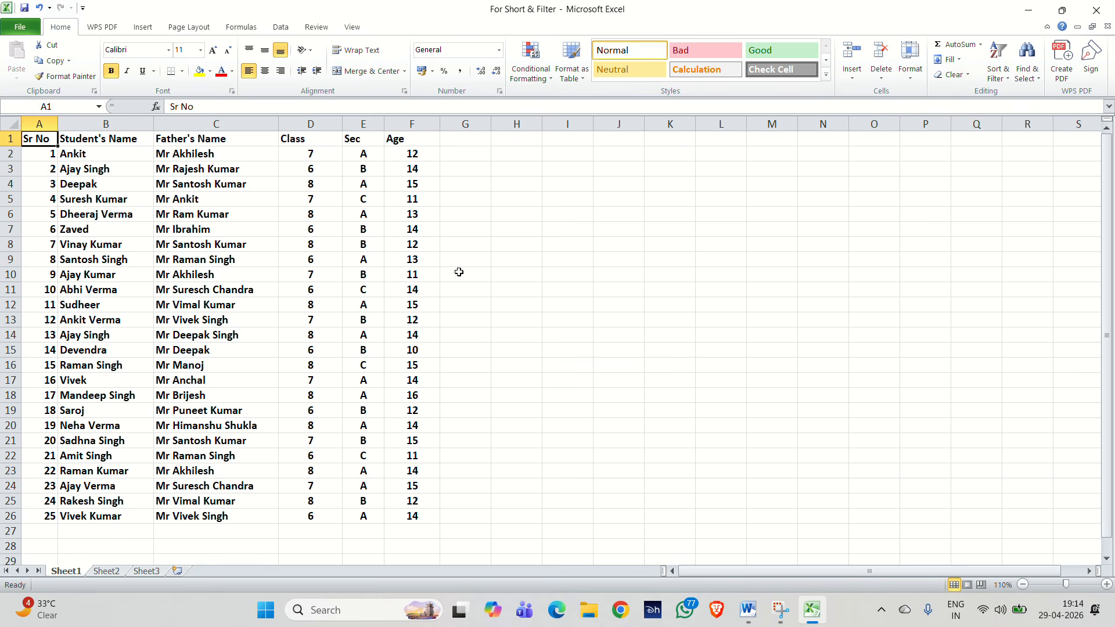
key("ctrl+shift+Right")
key("ctrl+shift+Down")
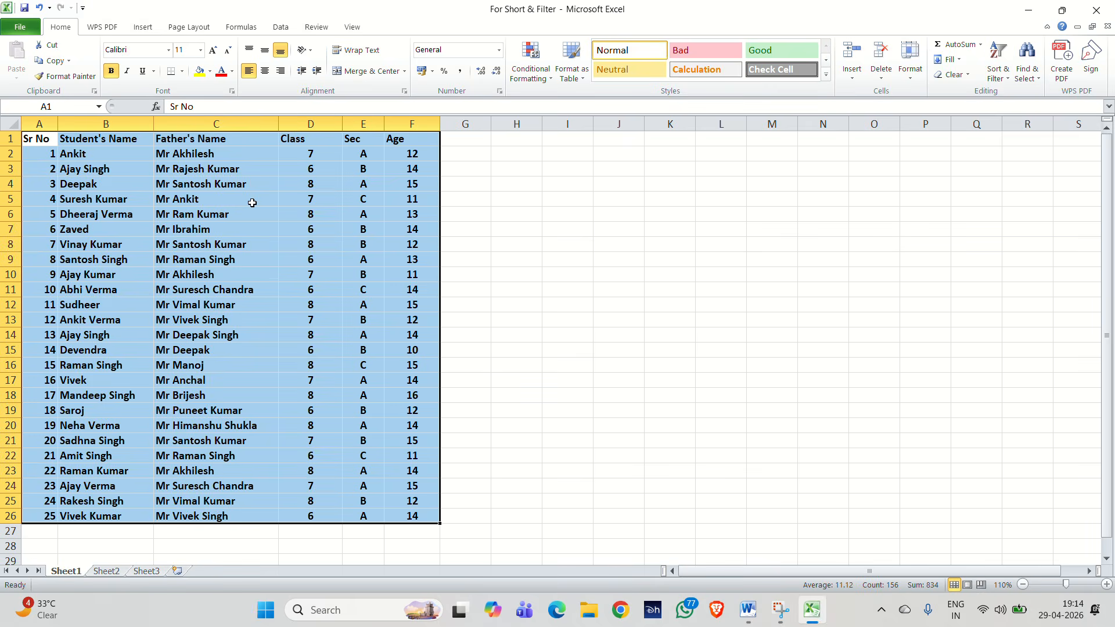
key("alt+v")
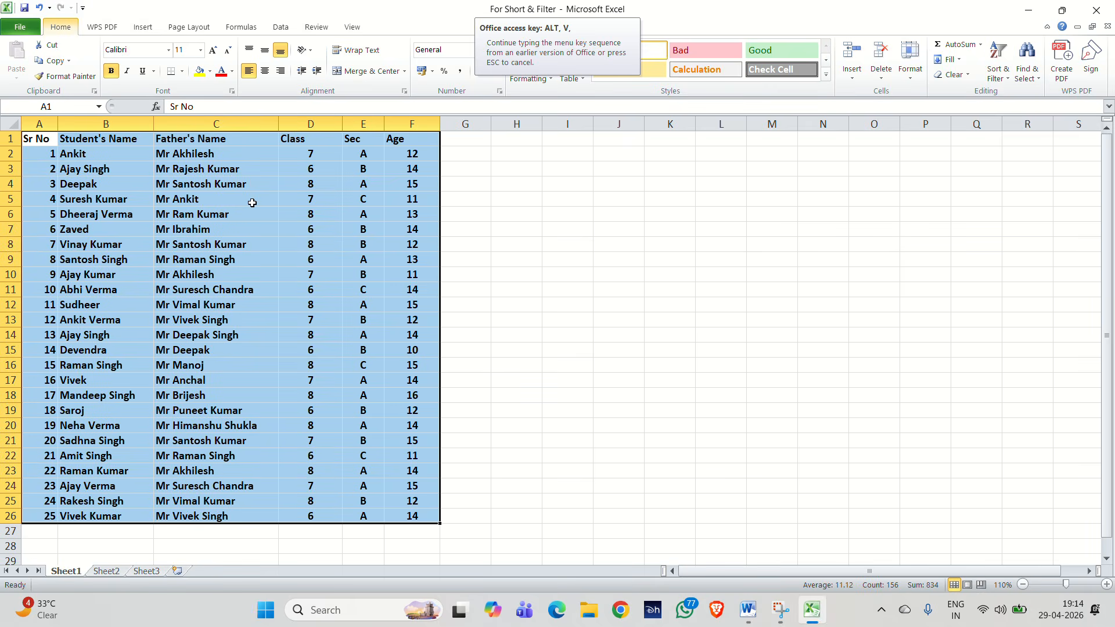
key("v")
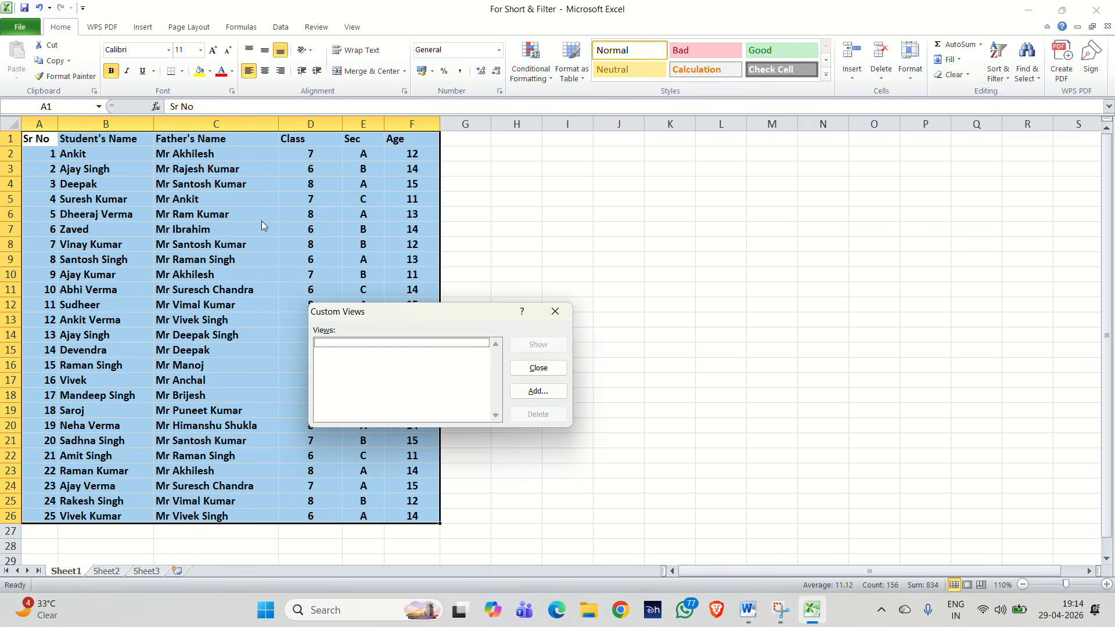
left_click(555, 311)
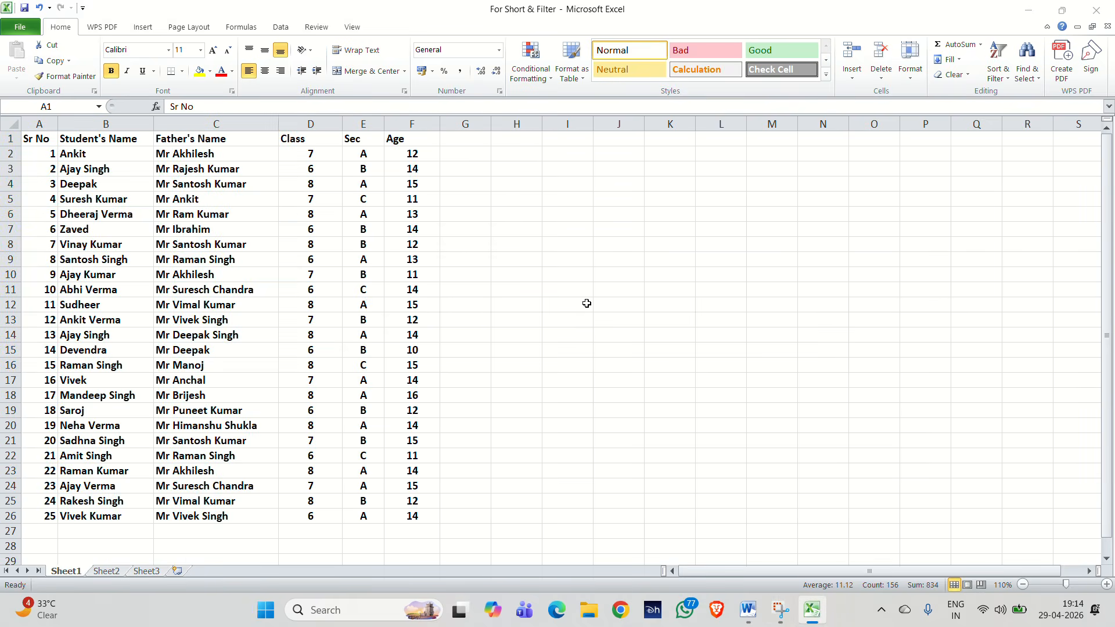
Check the Task 2 surname list in the Word Excel Notes document, then return to Excel.
key("alt+Tab")
key("alt+Tab")
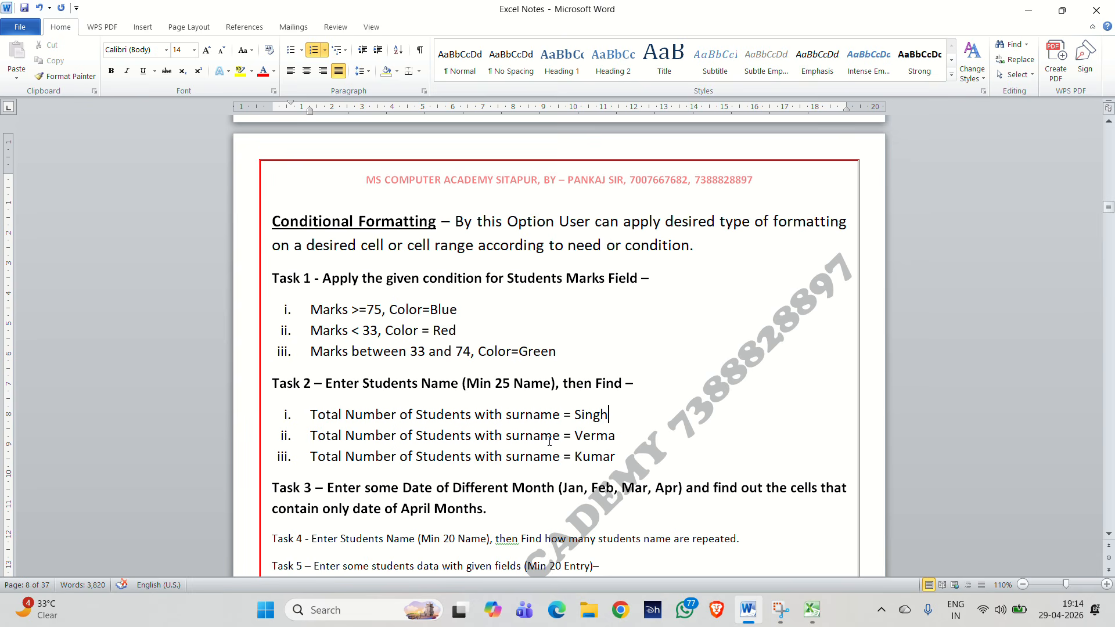
left_click(625, 439)
key("alt+Tab")
Select B1:B26, dismiss Conditional Formatting unused, then select the Class column D1:D26.
left_click(547, 275)
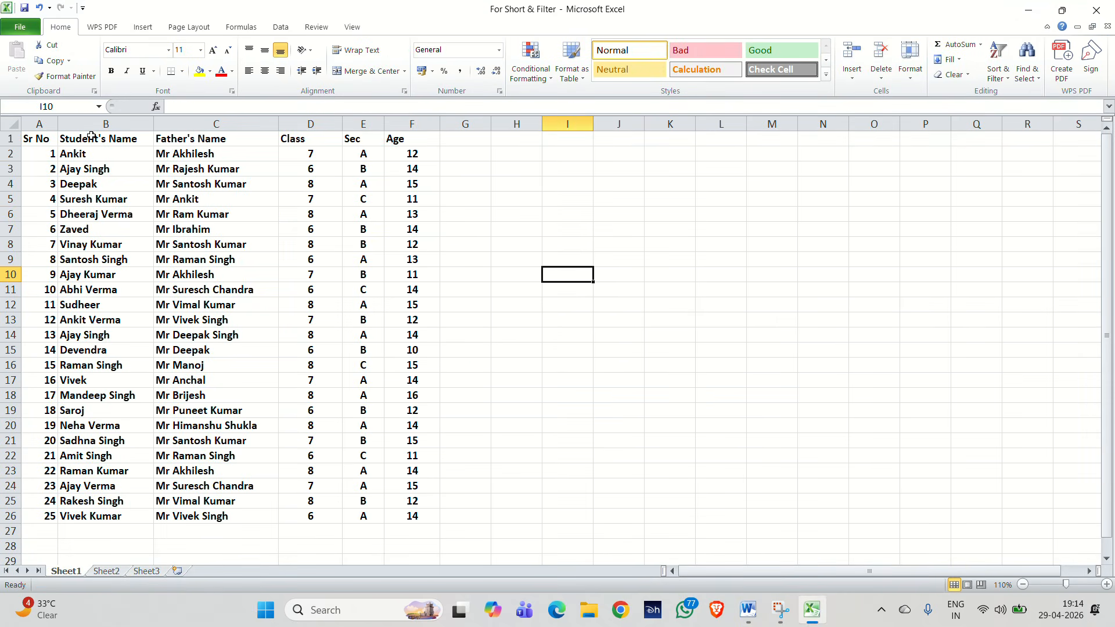
left_click_drag(93, 137, 87, 515)
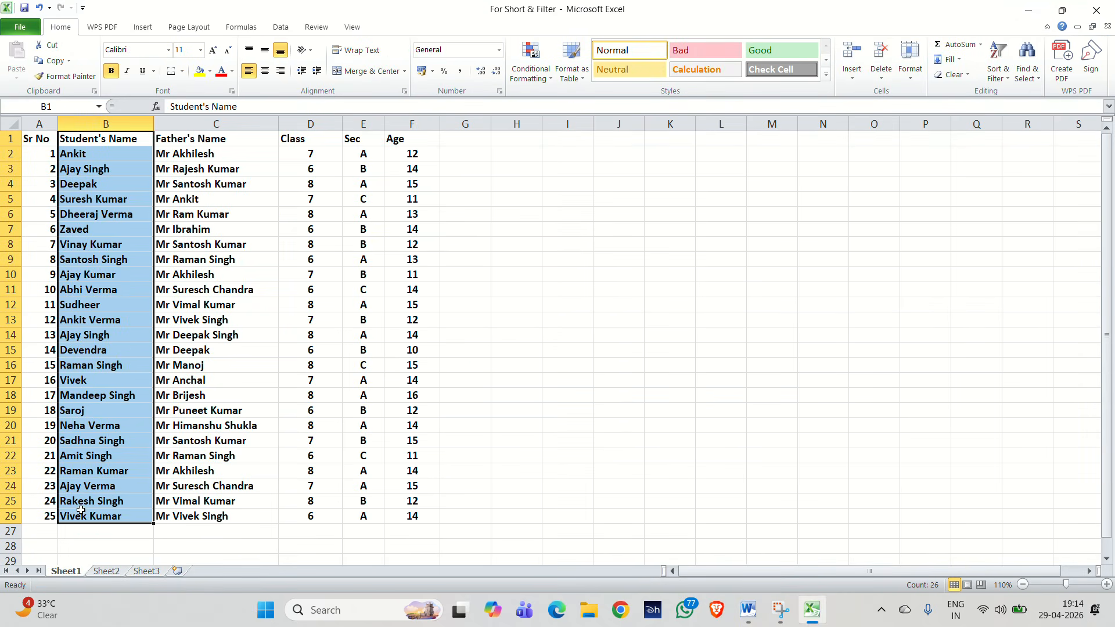
left_click(529, 76)
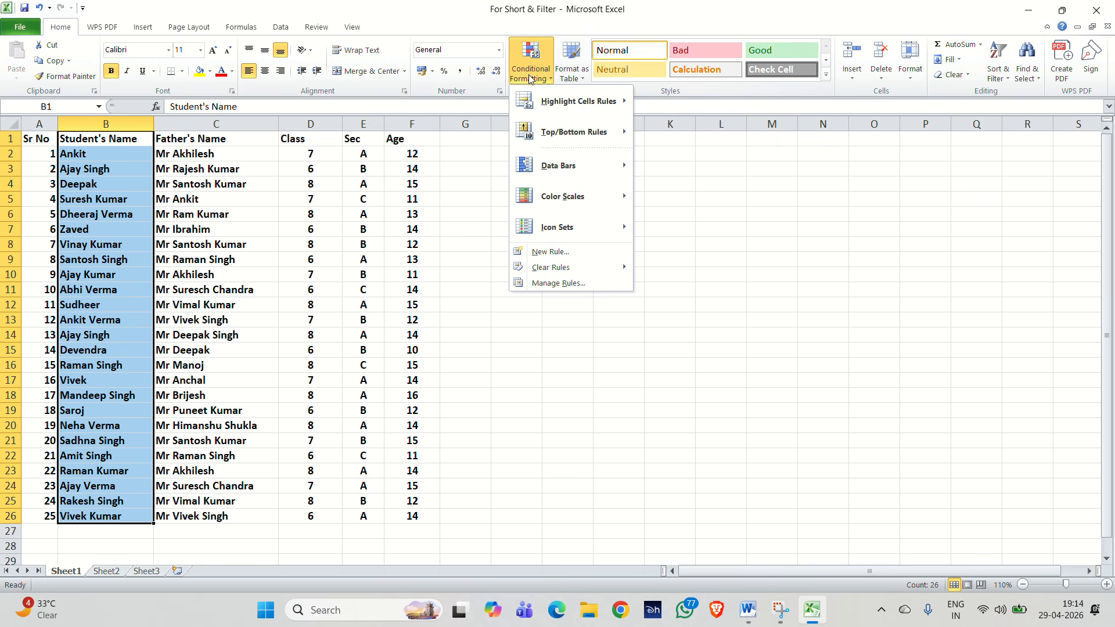
mouse_move(566, 104)
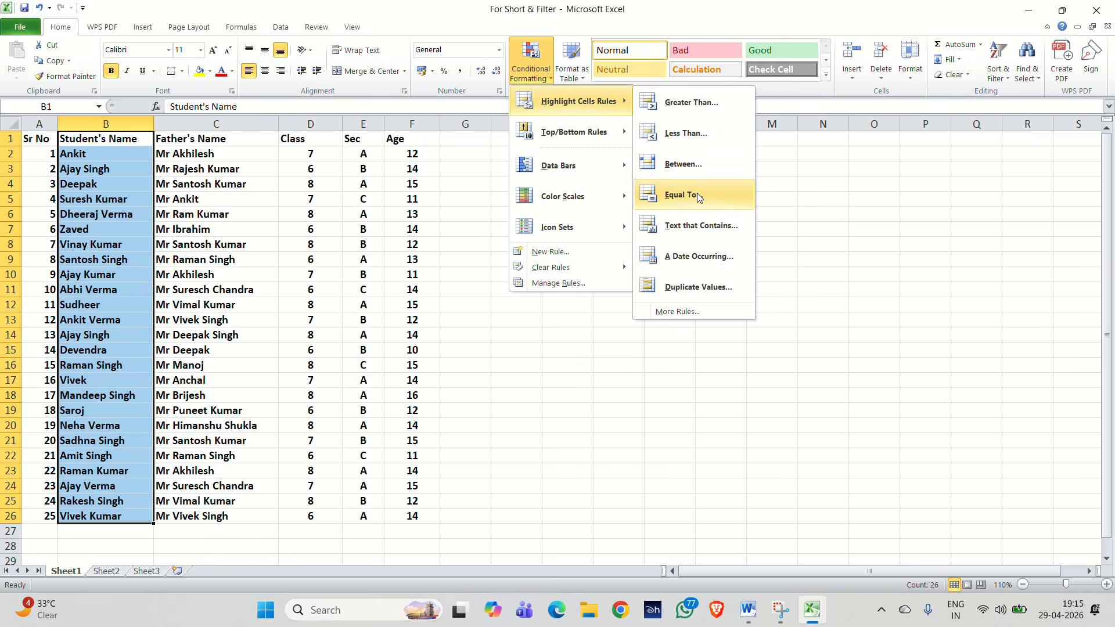
left_click(770, 264)
left_click(1031, 305)
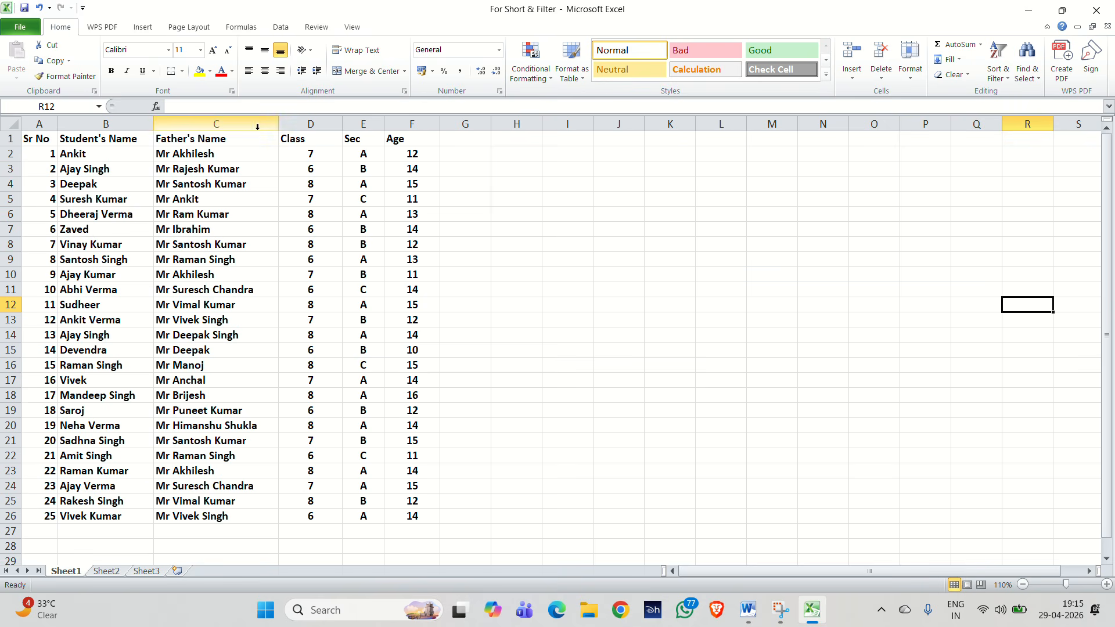
left_click_drag(303, 141, 299, 525)
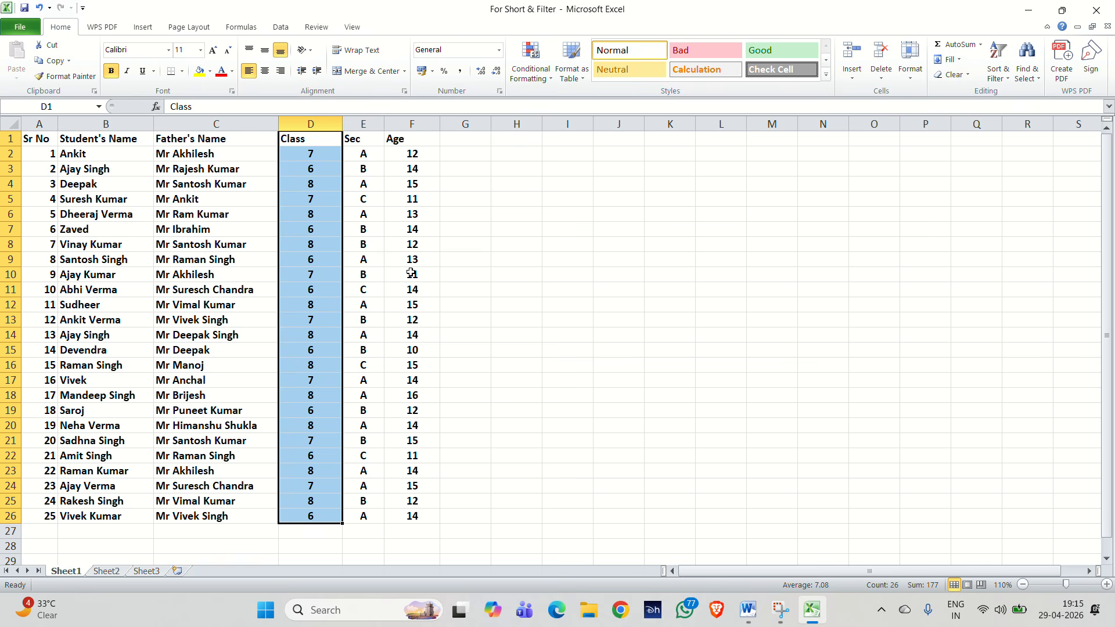
Add an Equal To 6 rule on the Class column with a custom blue bold font.
left_click(530, 63)
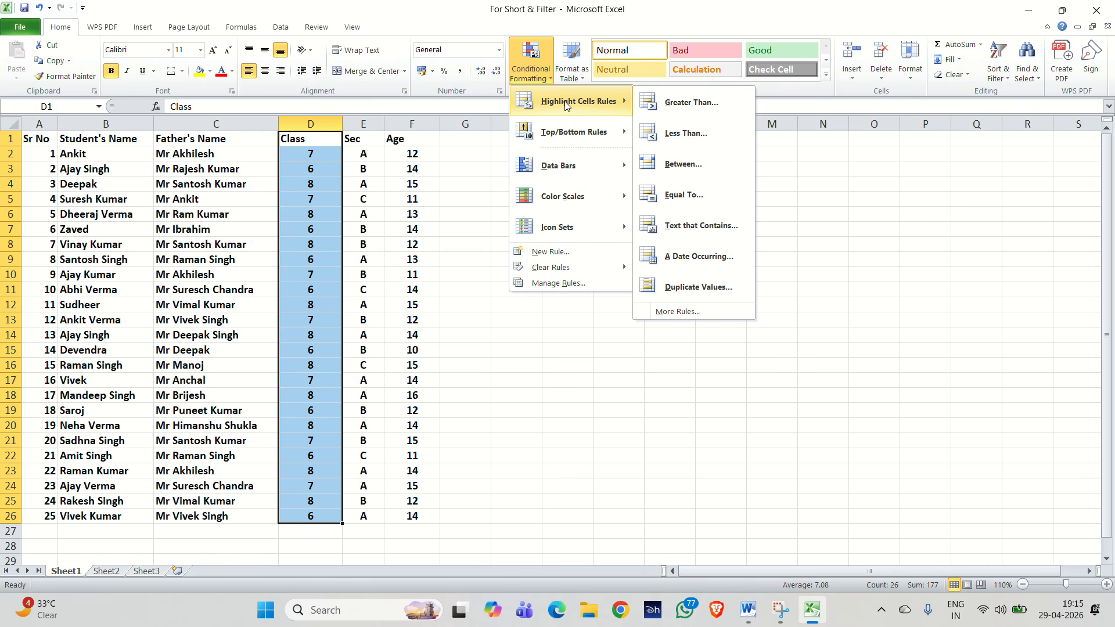
left_click(699, 197)
type("6")
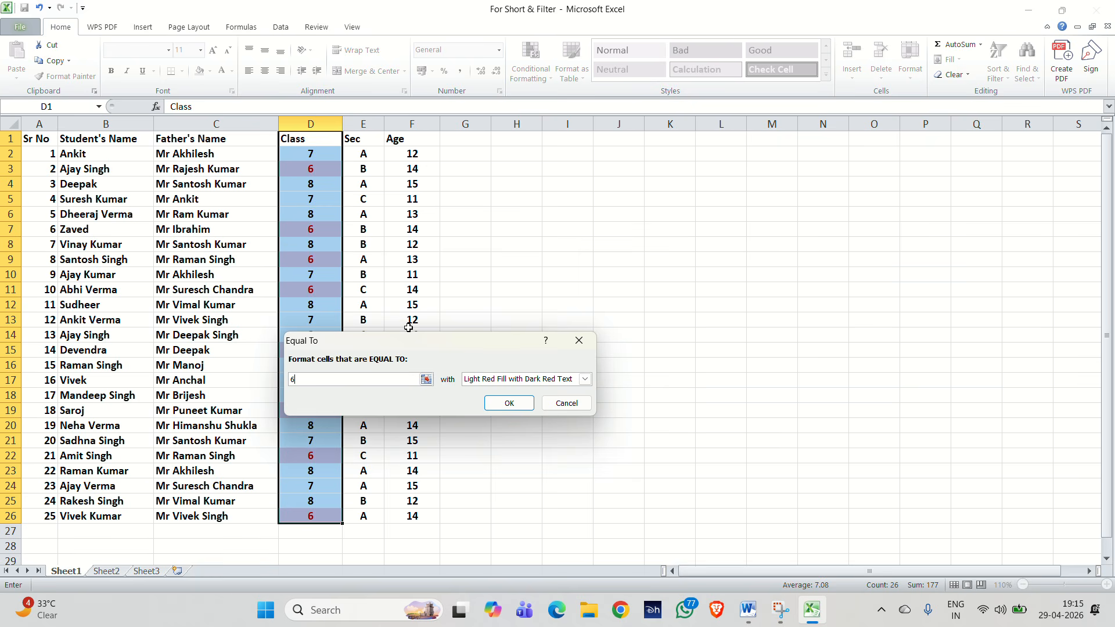
left_click(585, 379)
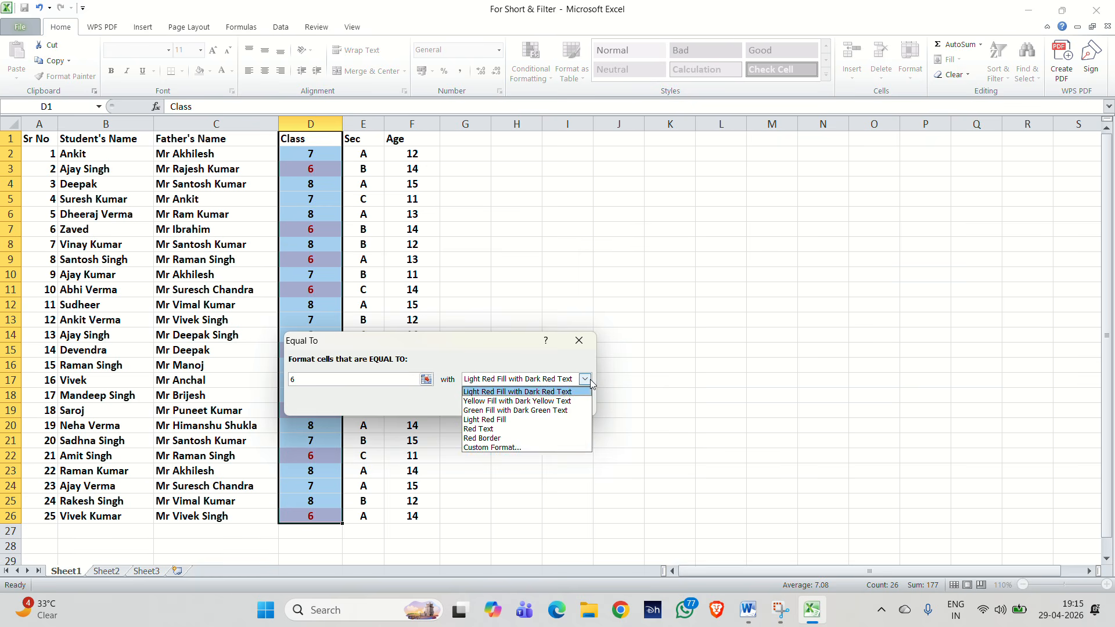
left_click(515, 450)
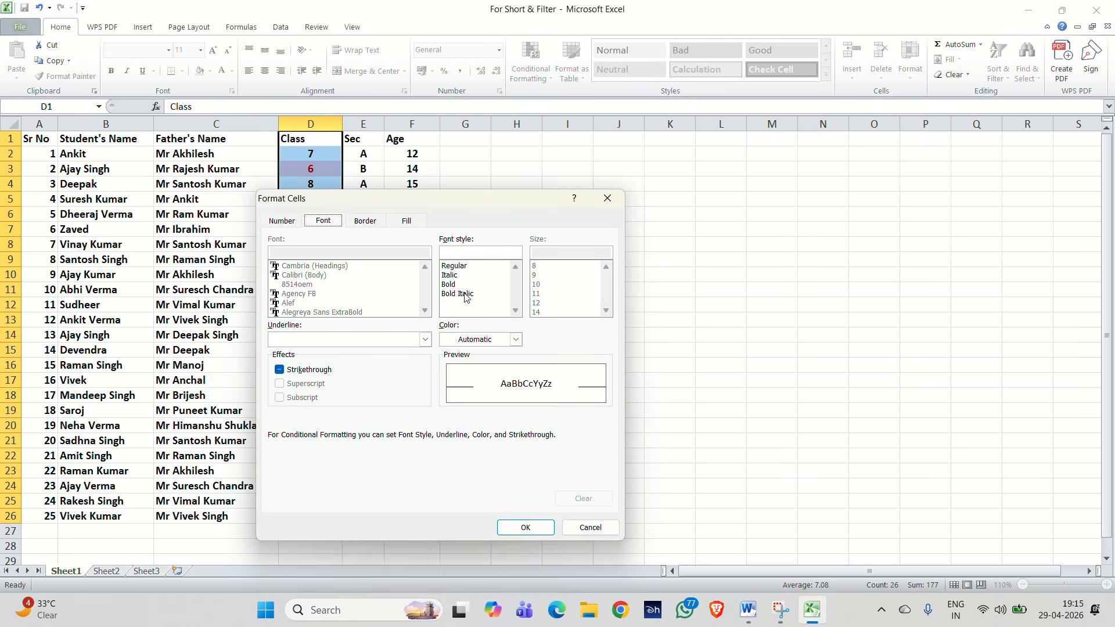
left_click(515, 339)
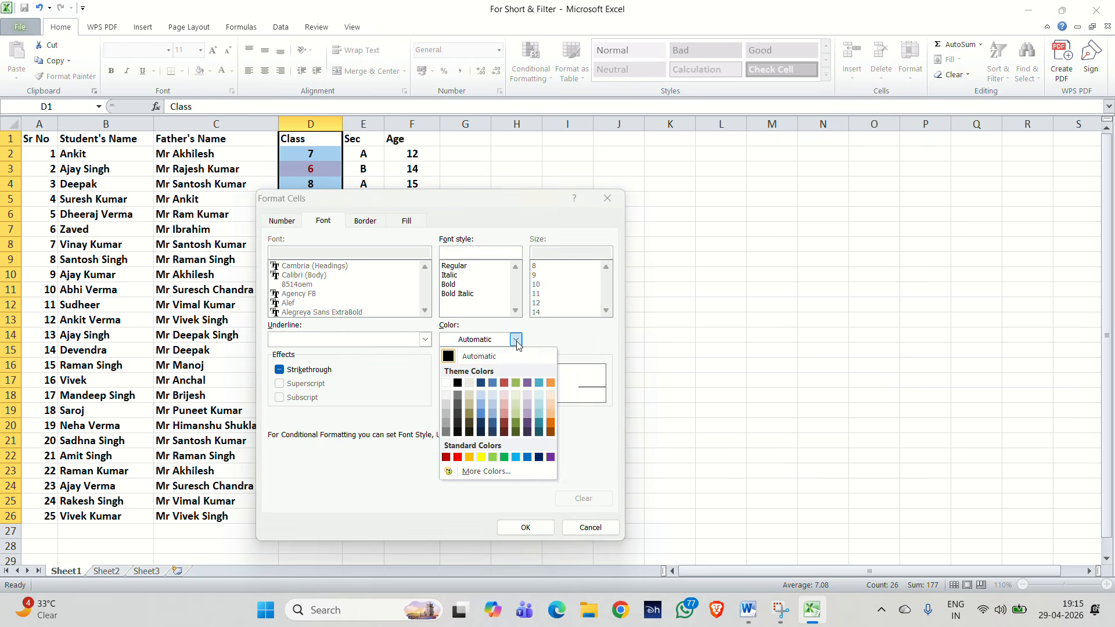
left_click(527, 457)
left_click(448, 284)
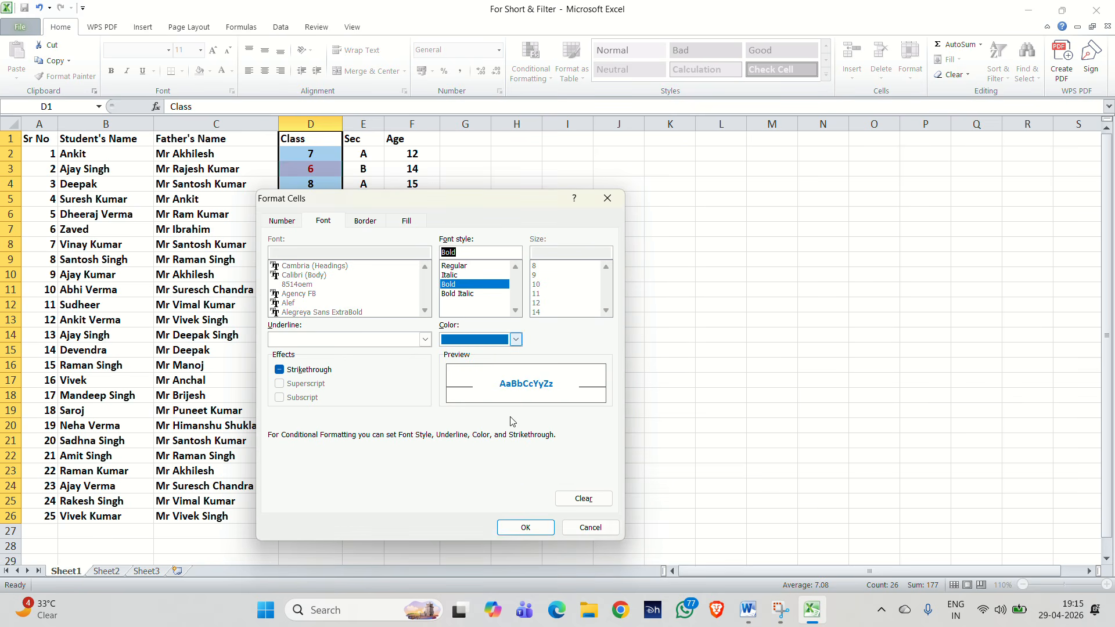
left_click(526, 528)
left_click(509, 402)
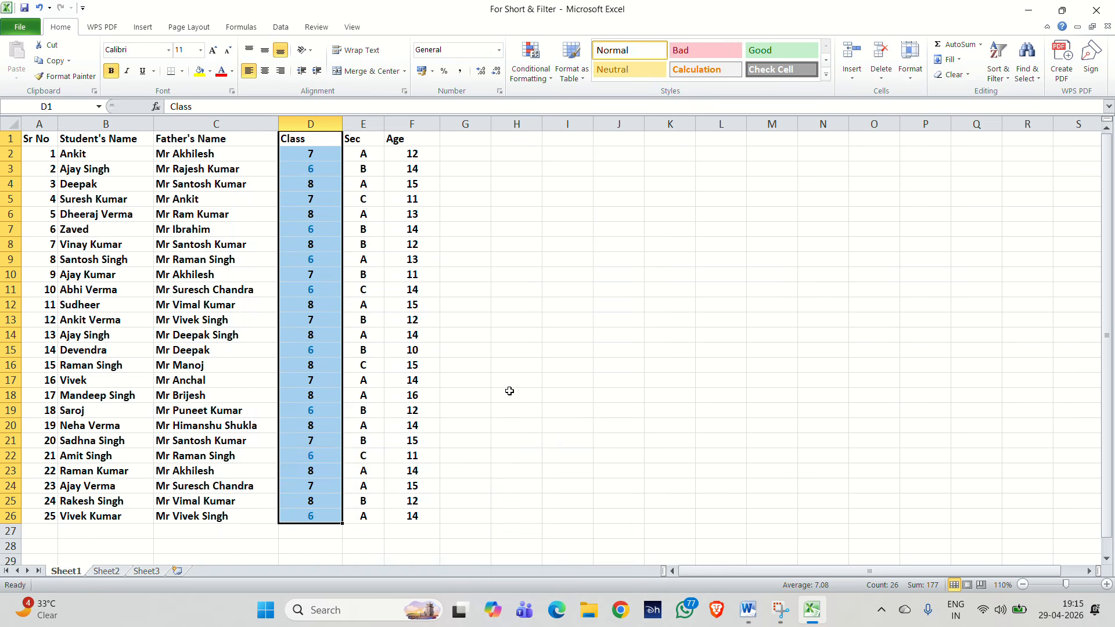
left_click(511, 364)
On D2:D26, add an Equal To 7 rule with a custom green bold font.
left_click_drag(311, 154, 310, 514)
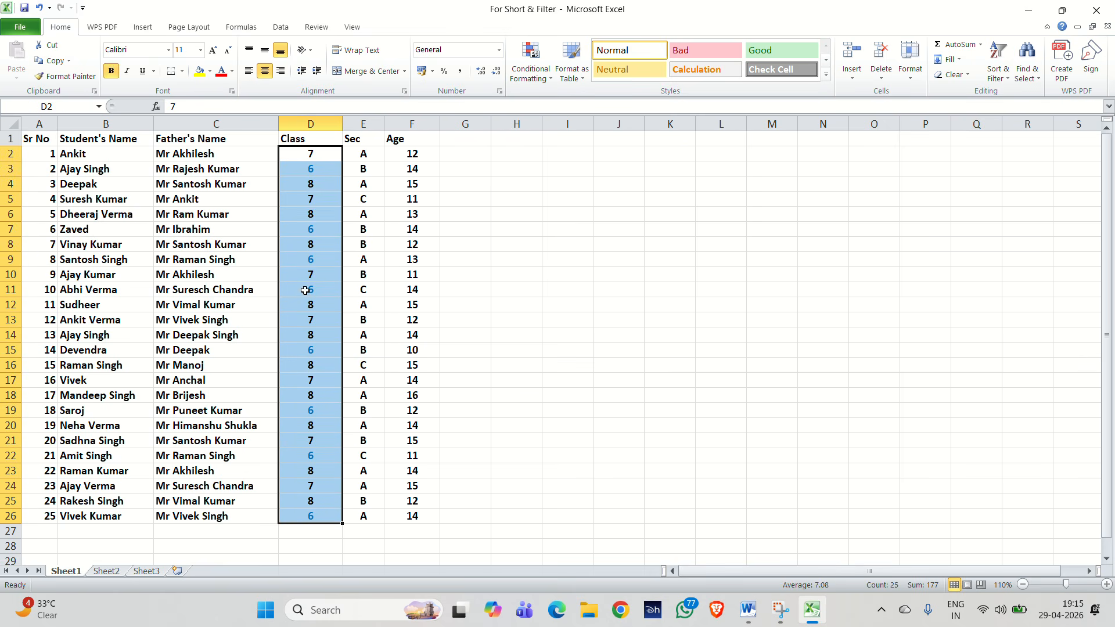
left_click(529, 65)
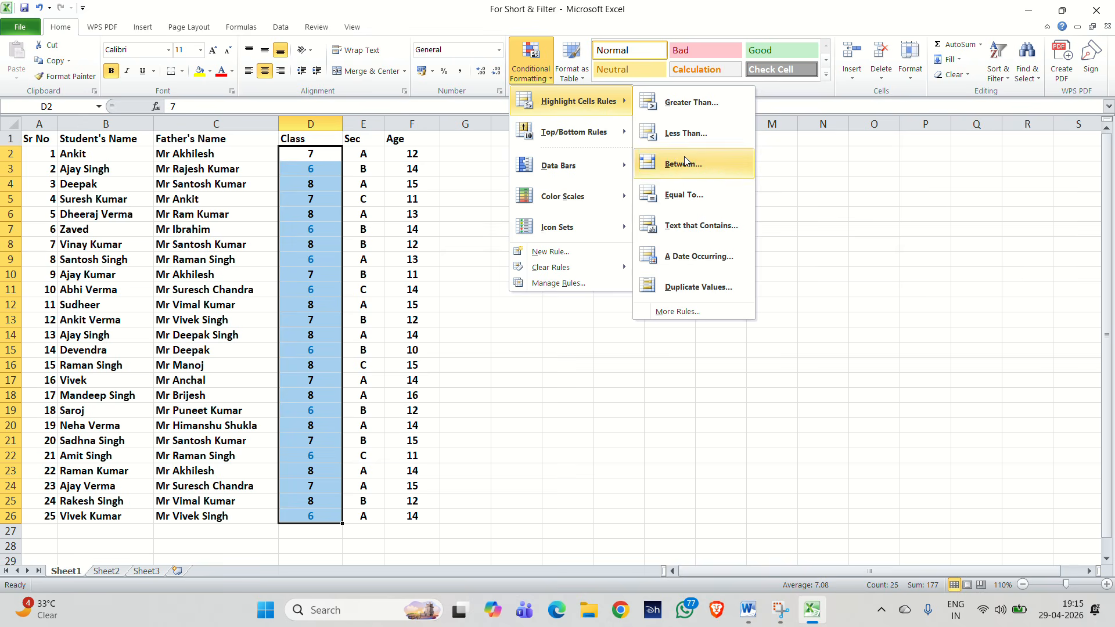
left_click(684, 195)
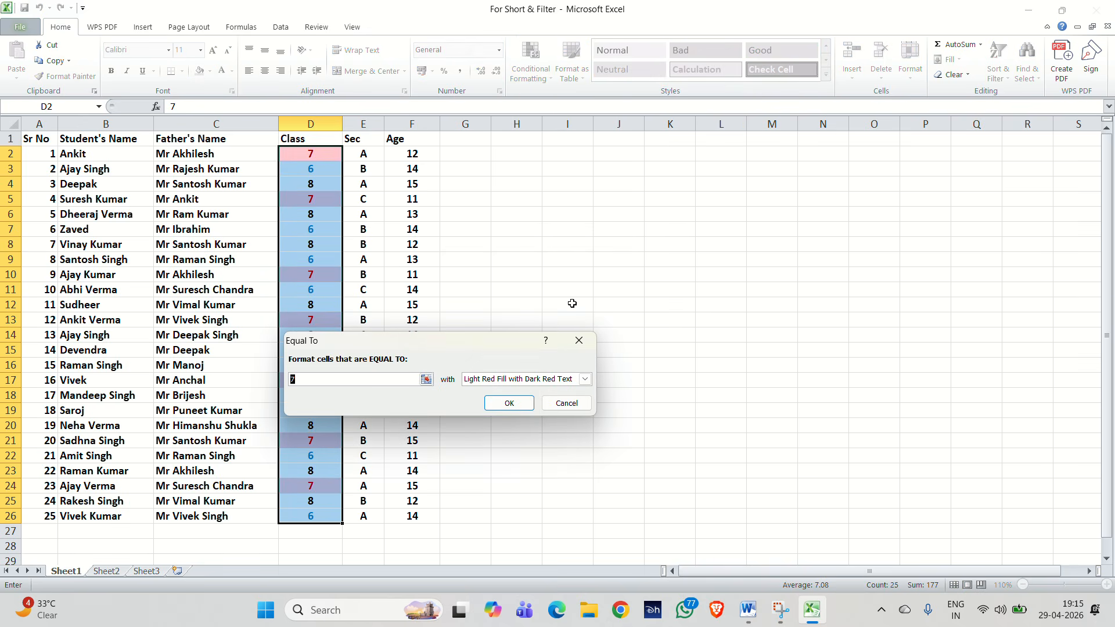
left_click(585, 379)
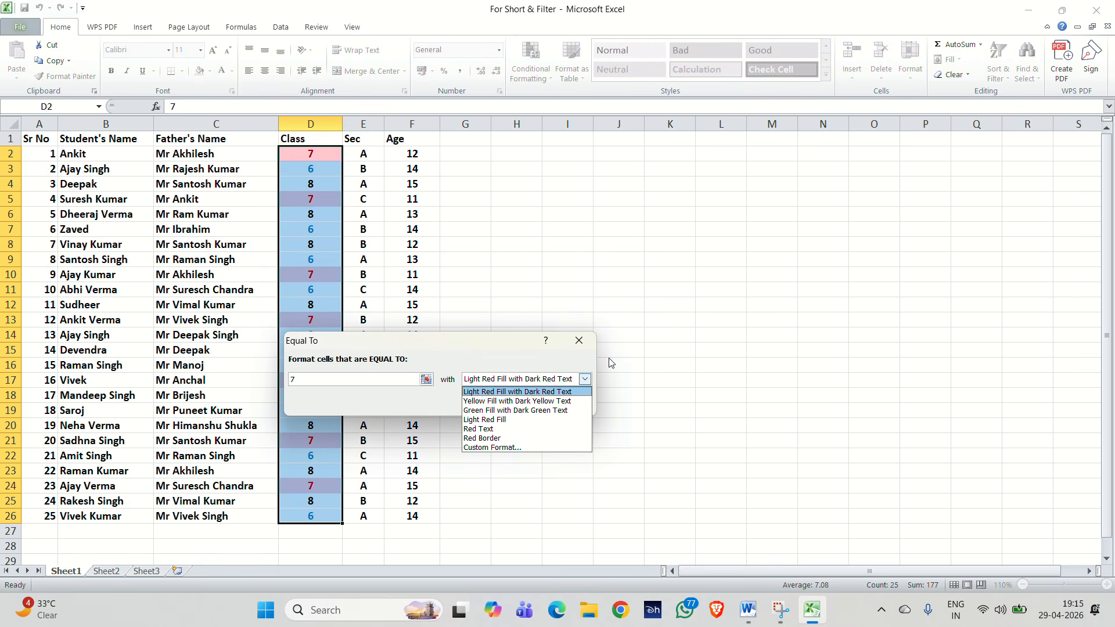
left_click(505, 438)
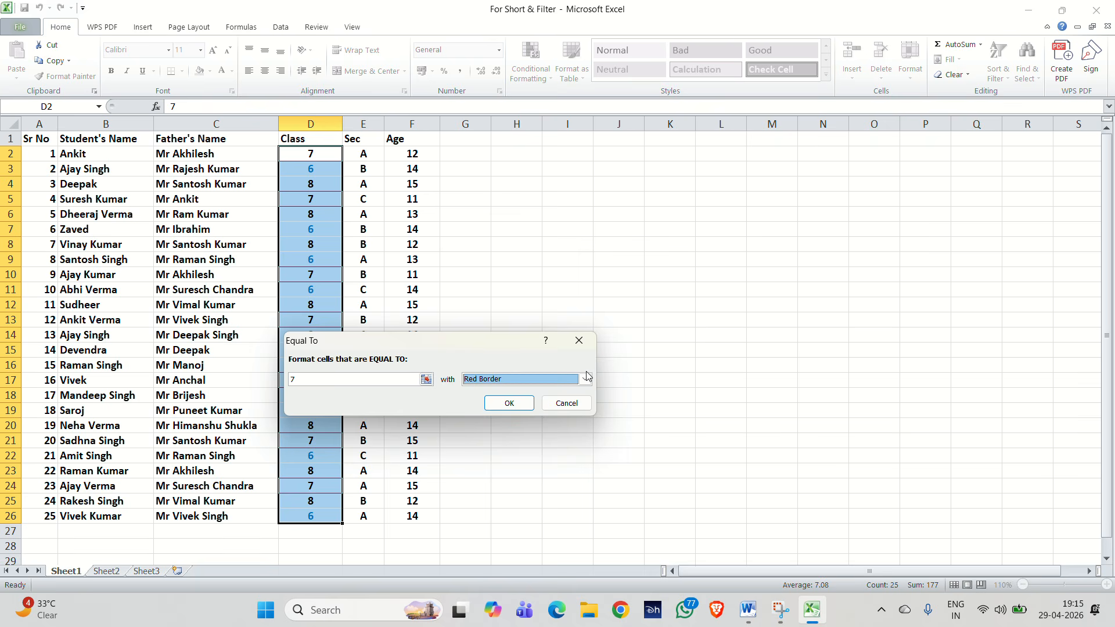
left_click(585, 378)
left_click(500, 447)
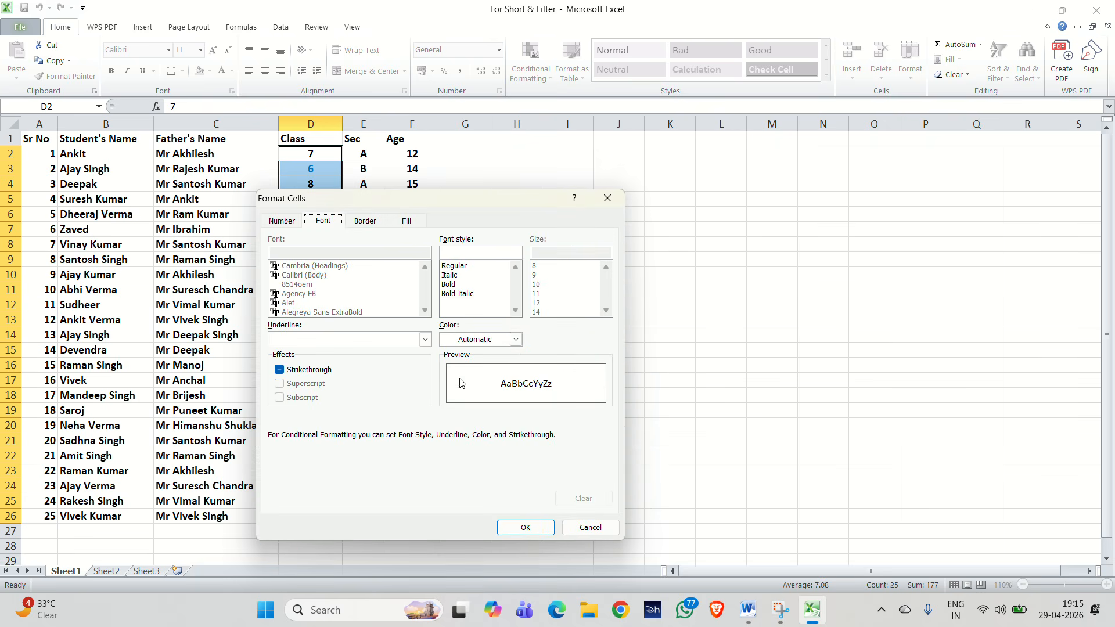
left_click(515, 339)
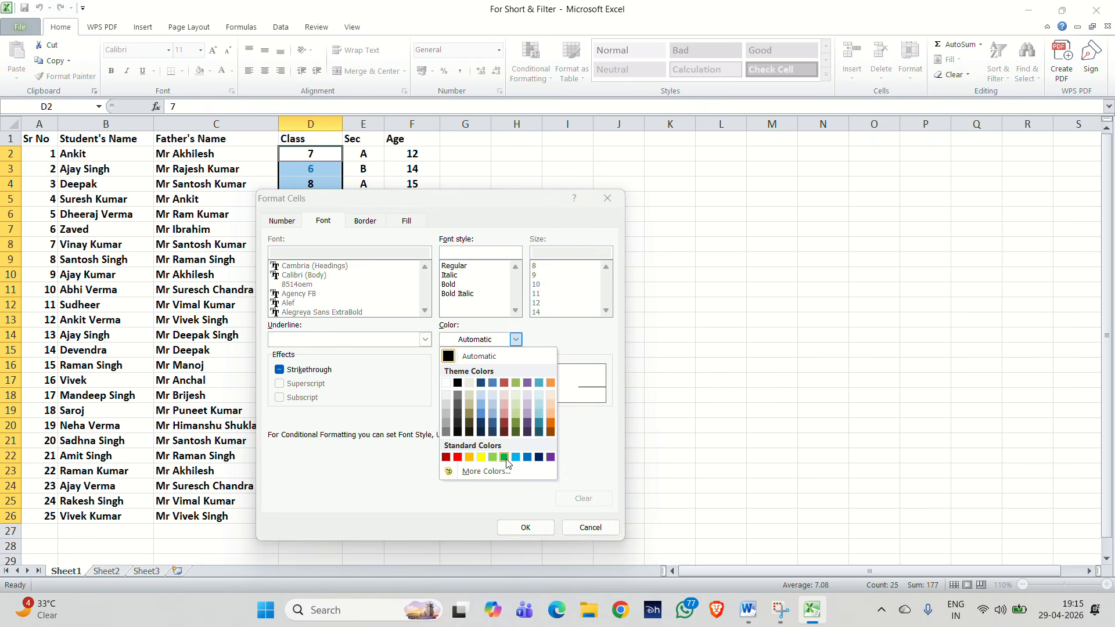
left_click(504, 457)
left_click(459, 292)
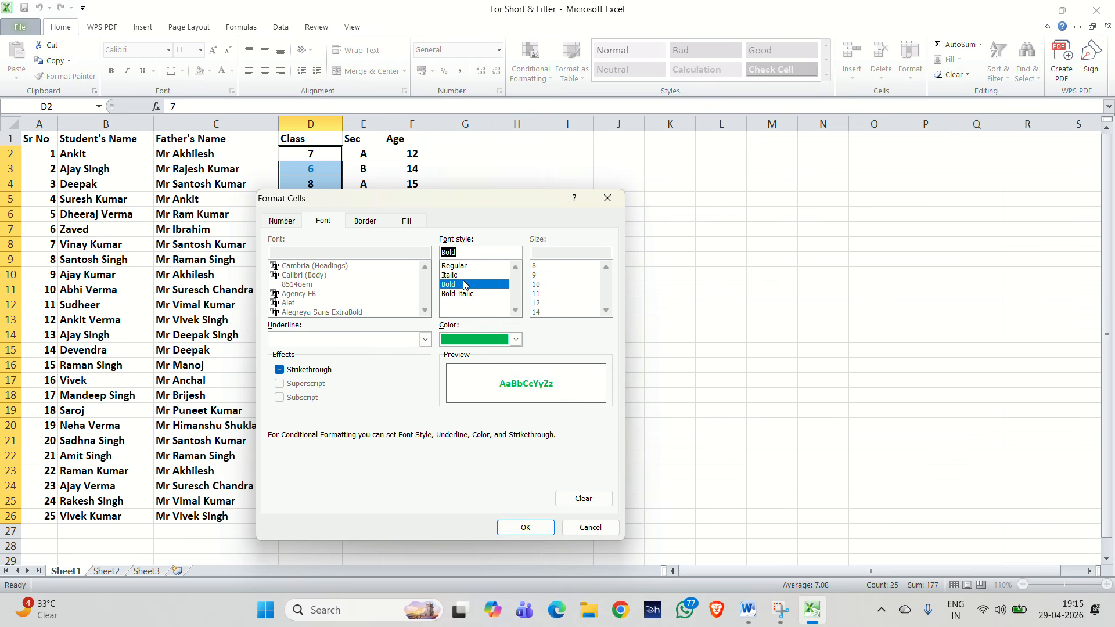
left_click(526, 527)
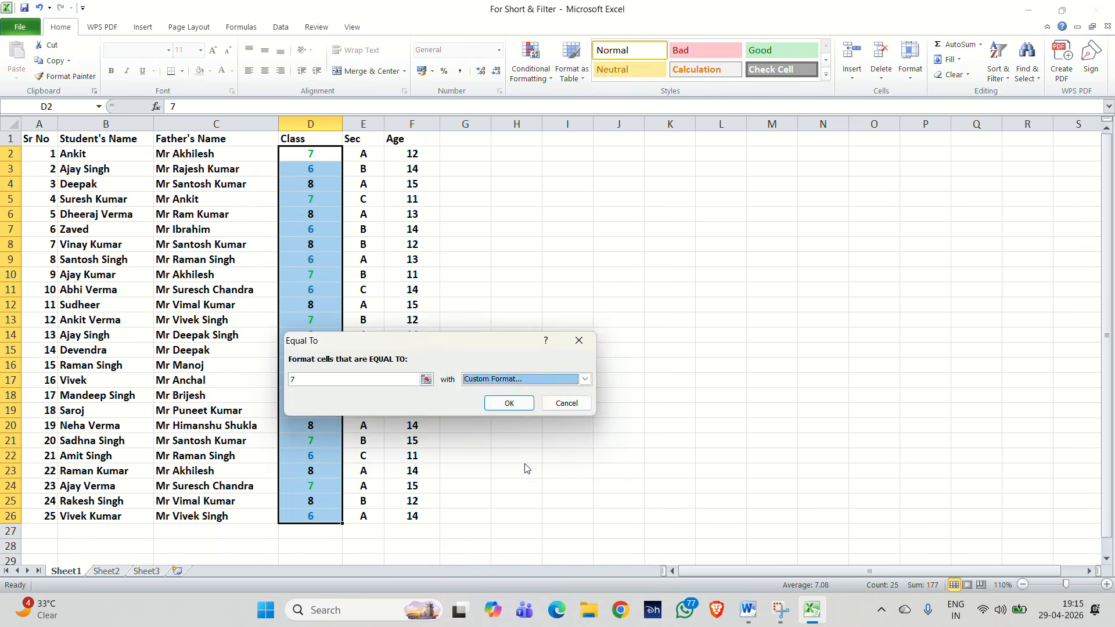
left_click(509, 403)
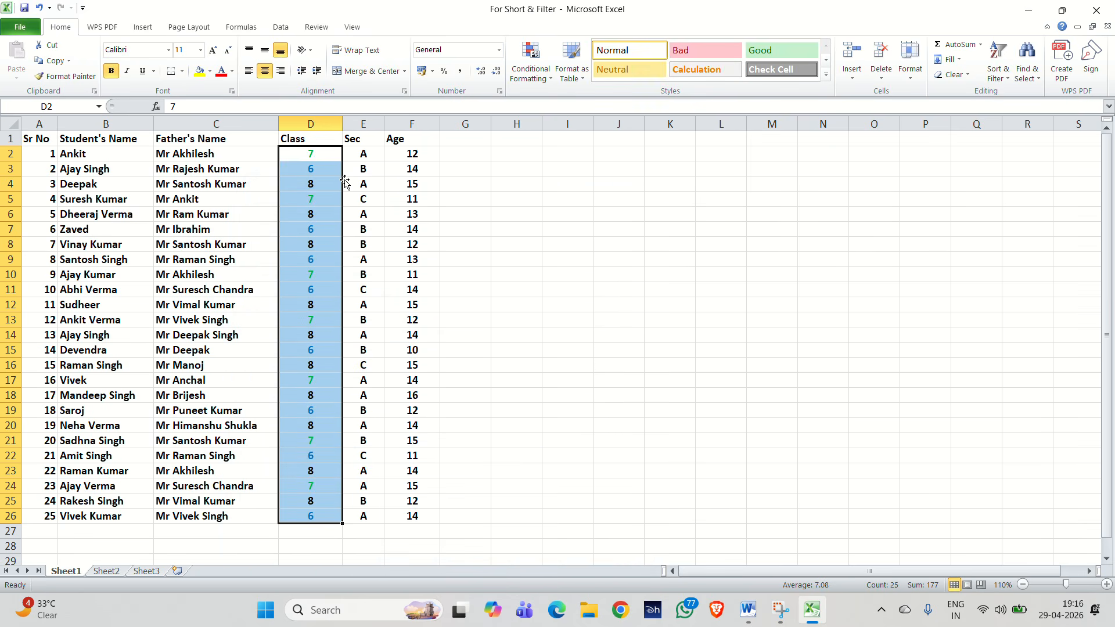
Add an Equal To 8 highlight rule on the Class column with a custom red bold font.
left_click(546, 76)
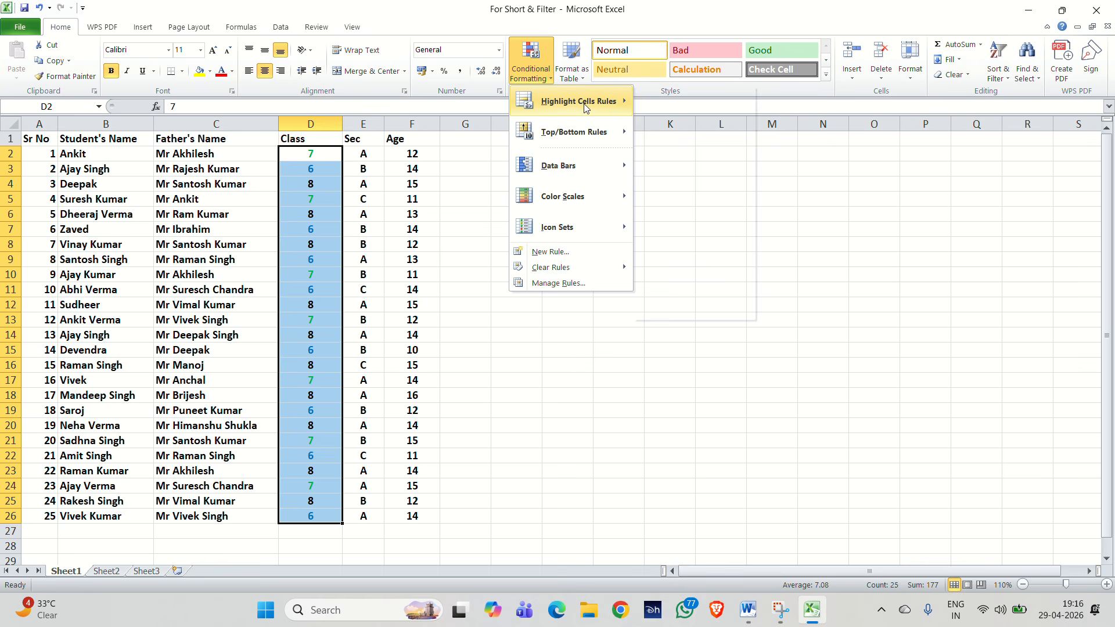
mouse_move(601, 106)
left_click(684, 195)
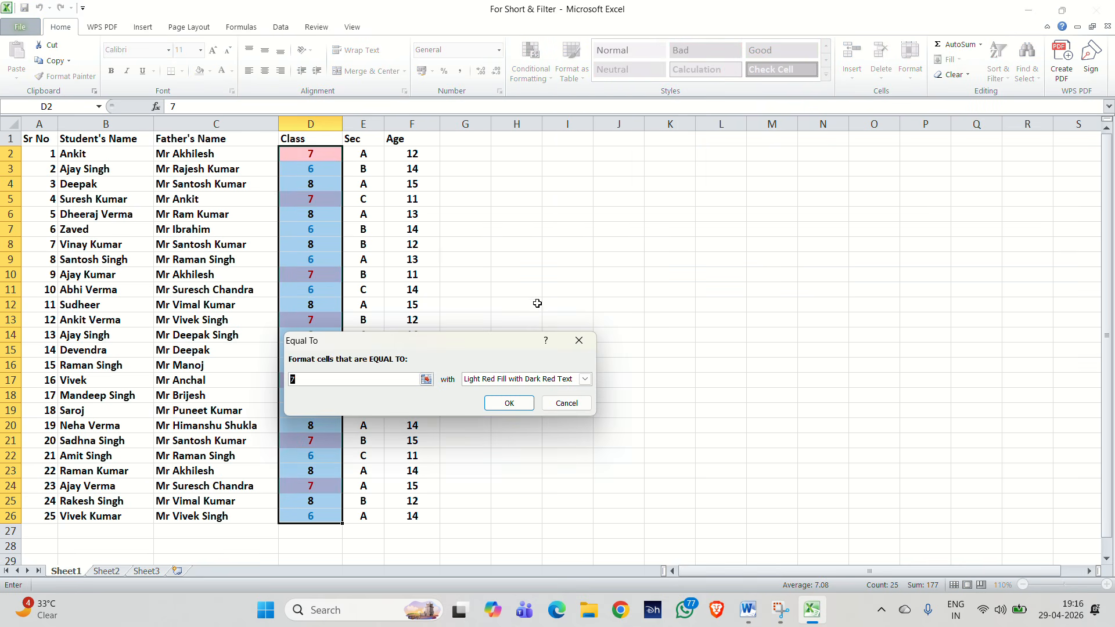
type("8")
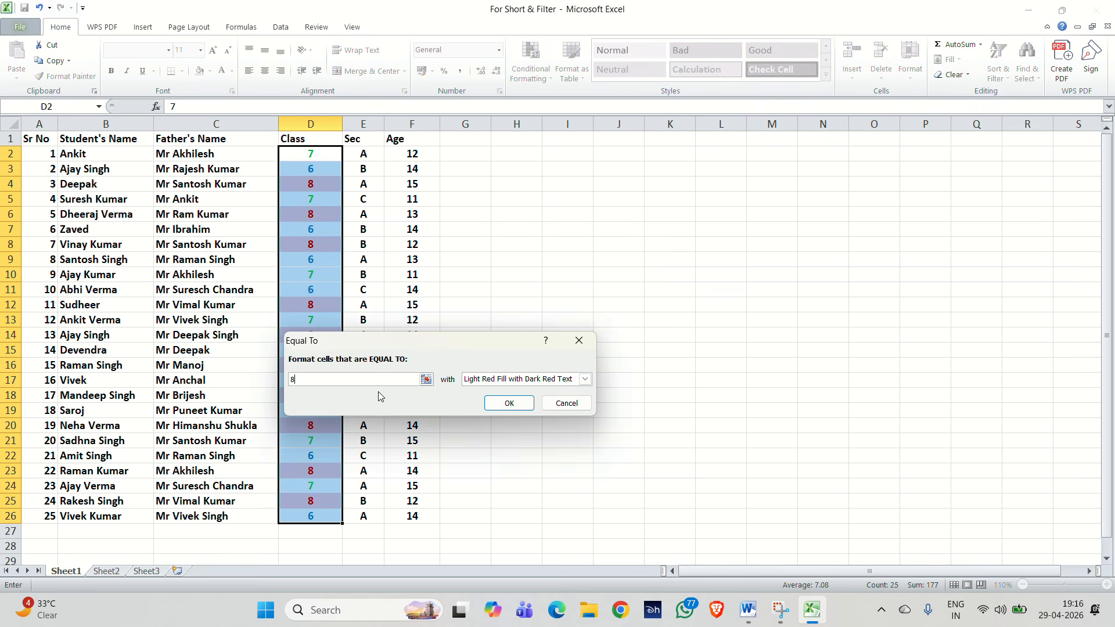
left_click(584, 379)
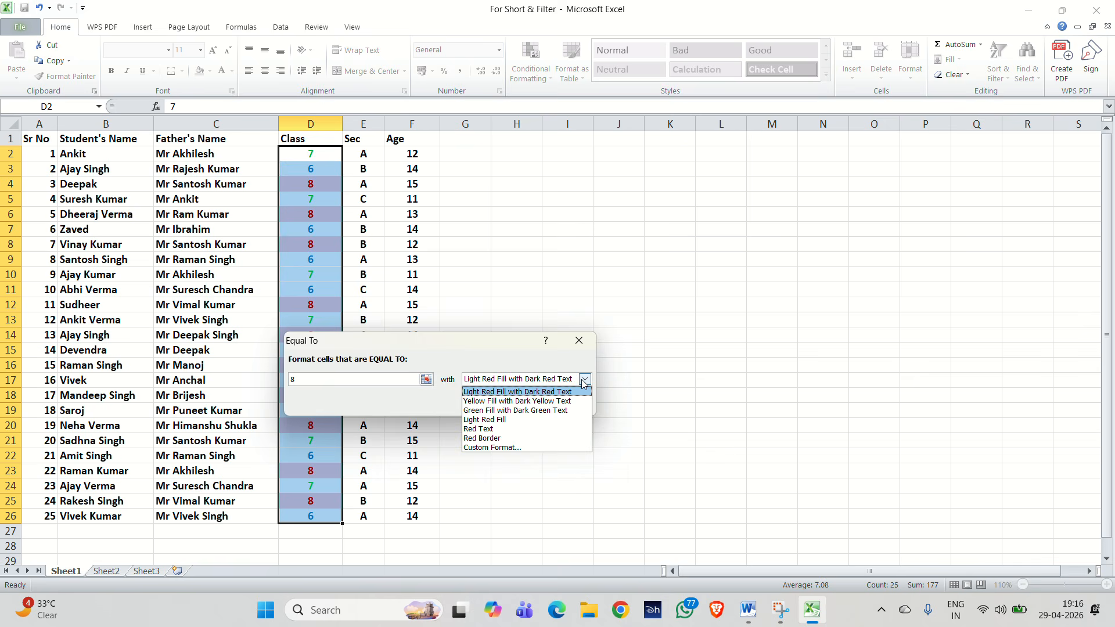
left_click(492, 447)
left_click(494, 339)
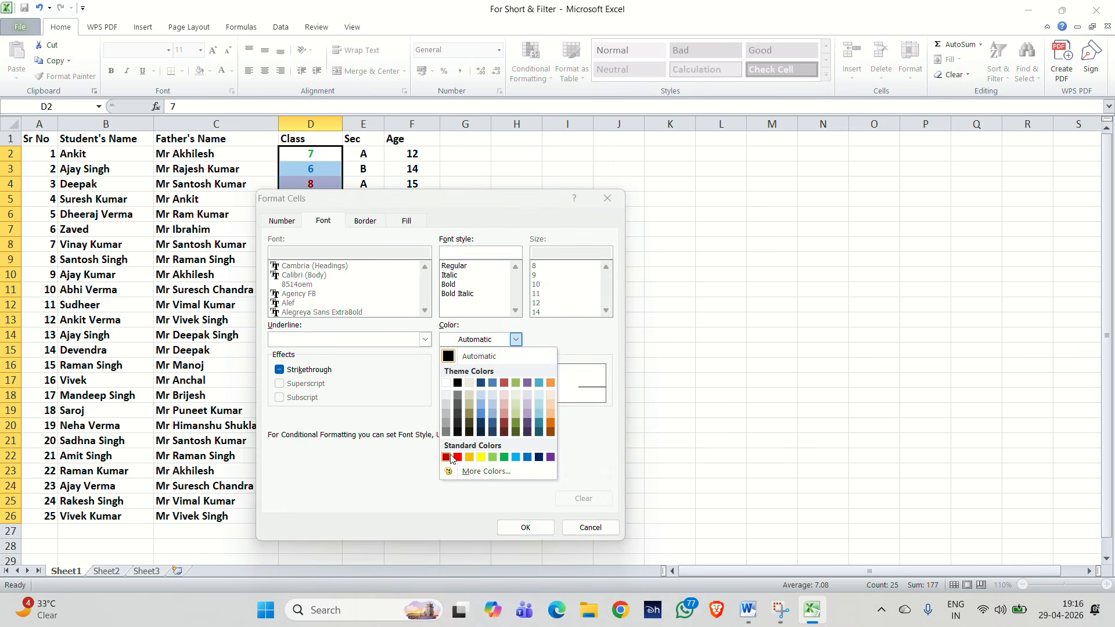
left_click(458, 457)
left_click(462, 285)
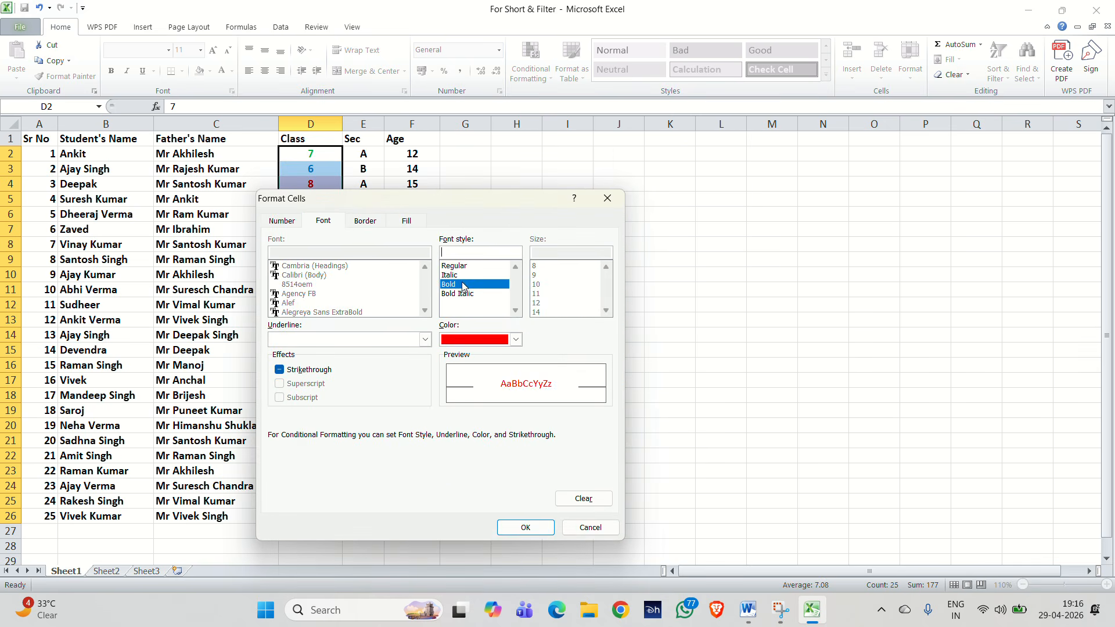
left_click(526, 527)
left_click(521, 408)
left_click(568, 304)
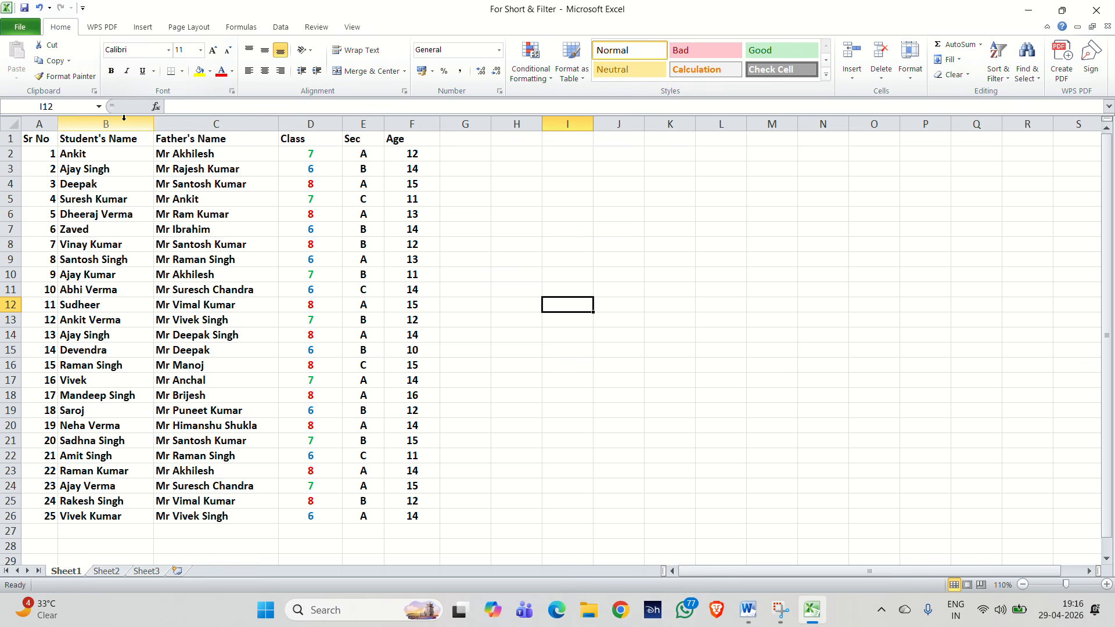
left_click_drag(119, 138, 120, 515)
left_click(568, 365)
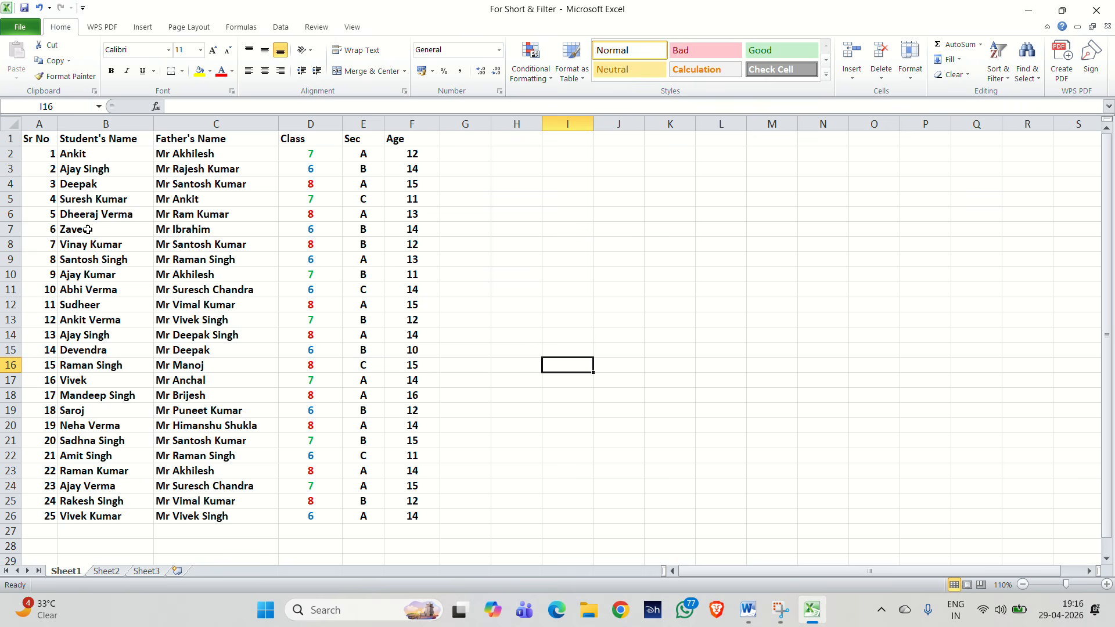
left_click(110, 168)
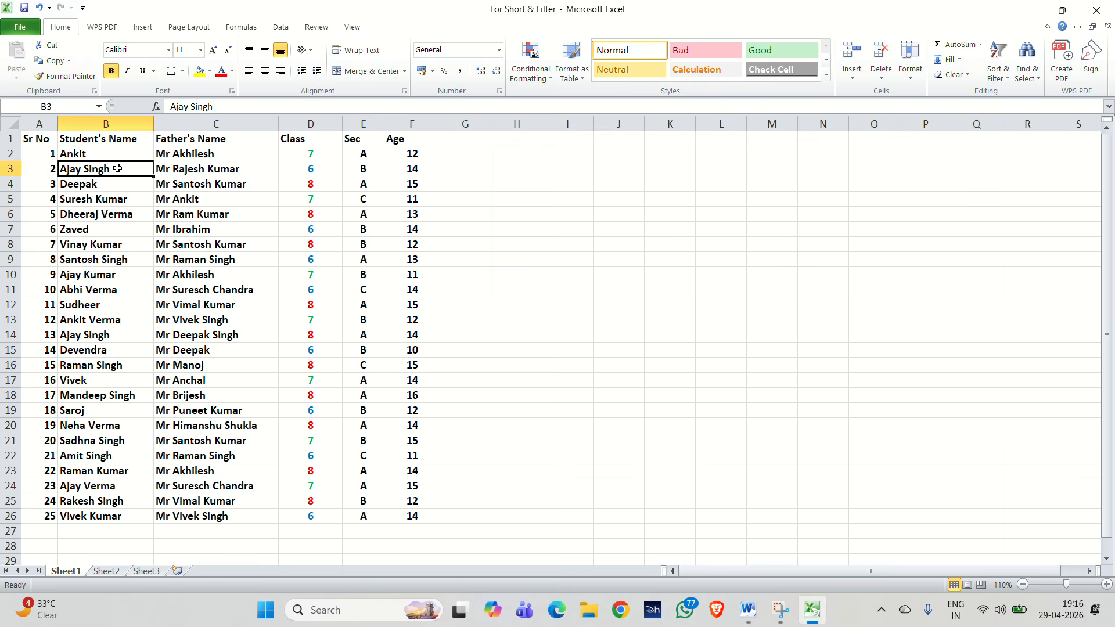
left_click(119, 261)
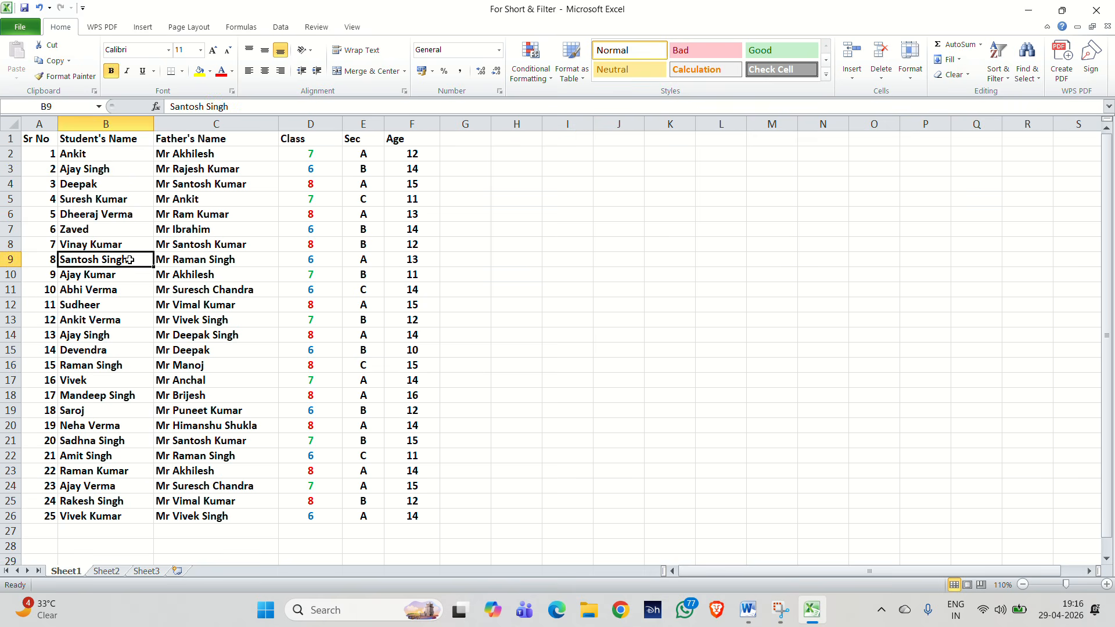
left_click(107, 339)
left_click(98, 364)
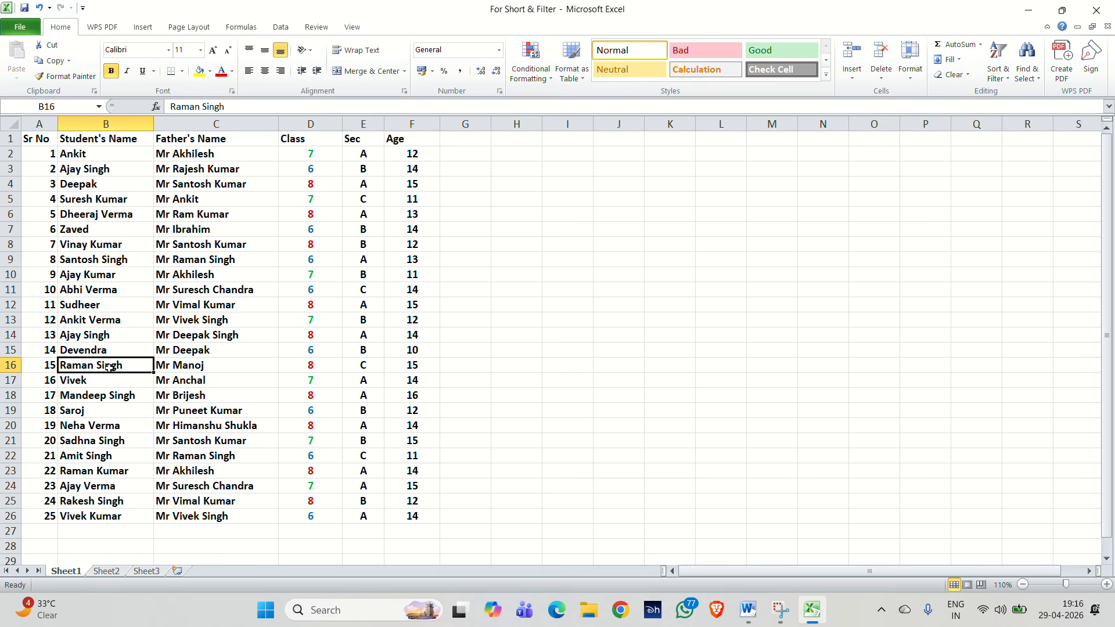
left_click(130, 397)
left_click(119, 441)
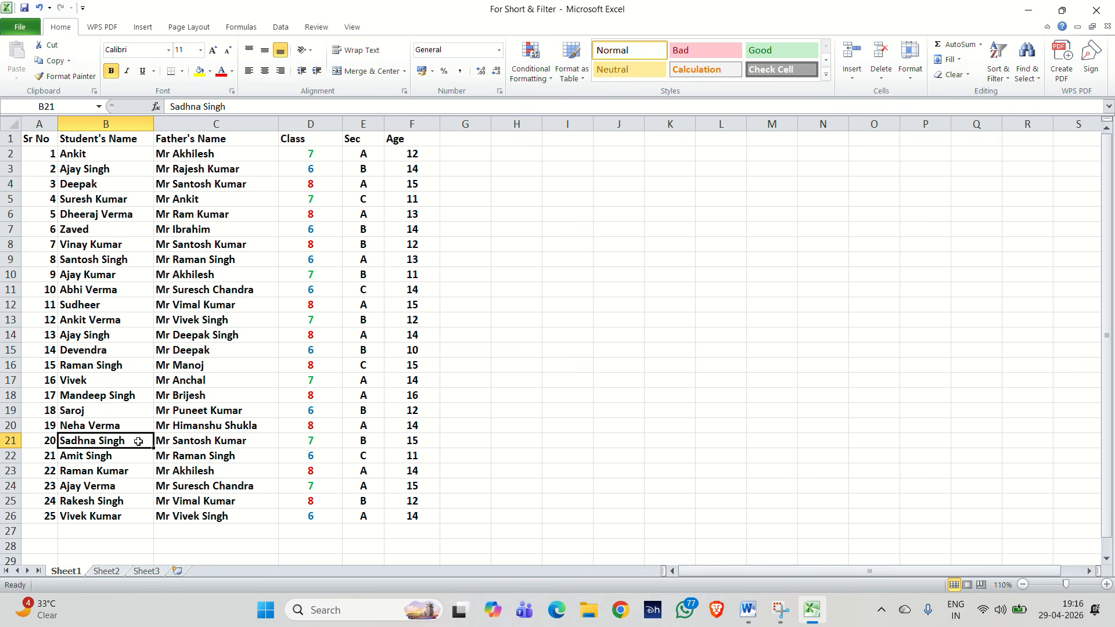
left_click(128, 505)
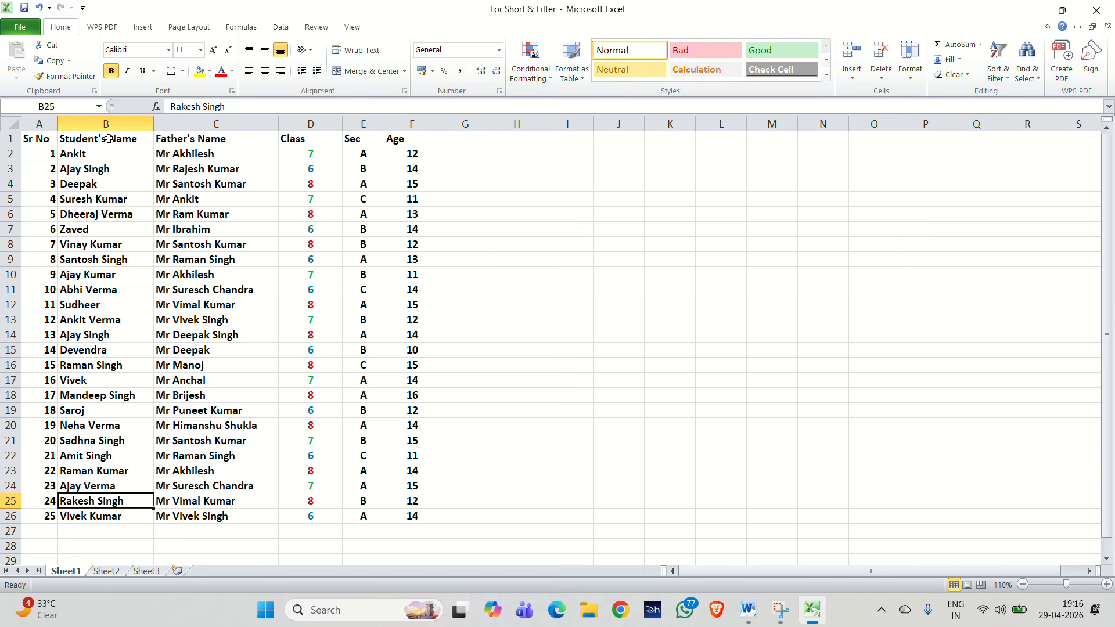
left_click_drag(110, 138, 96, 512)
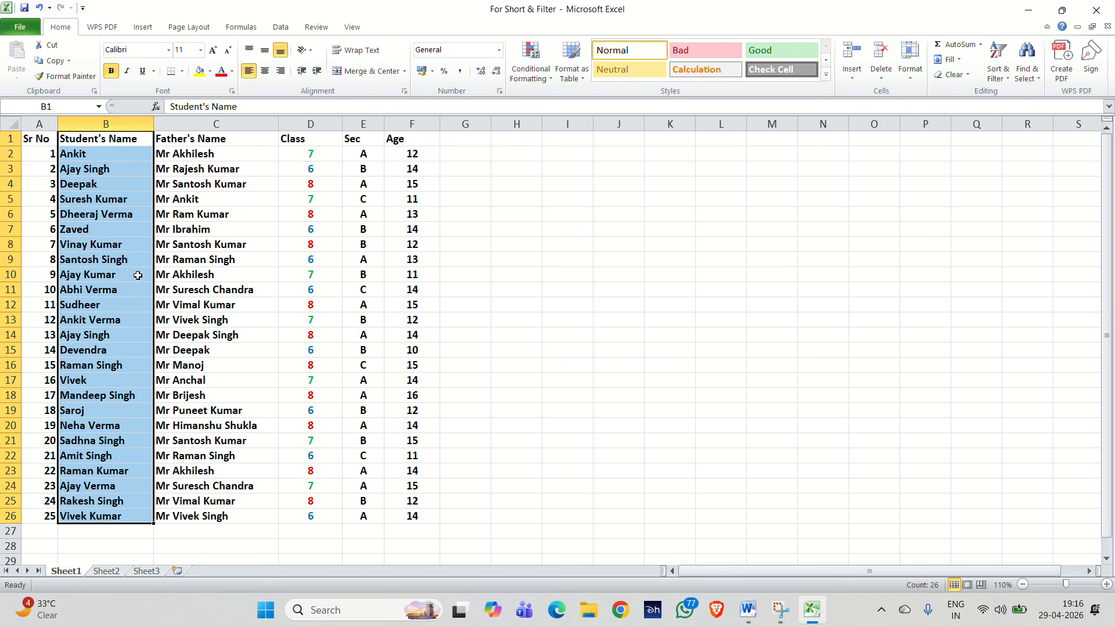
Apply a Text that Contains 'Singh' rule with Green Fill with Dark Green Text to the names.
left_click(551, 80)
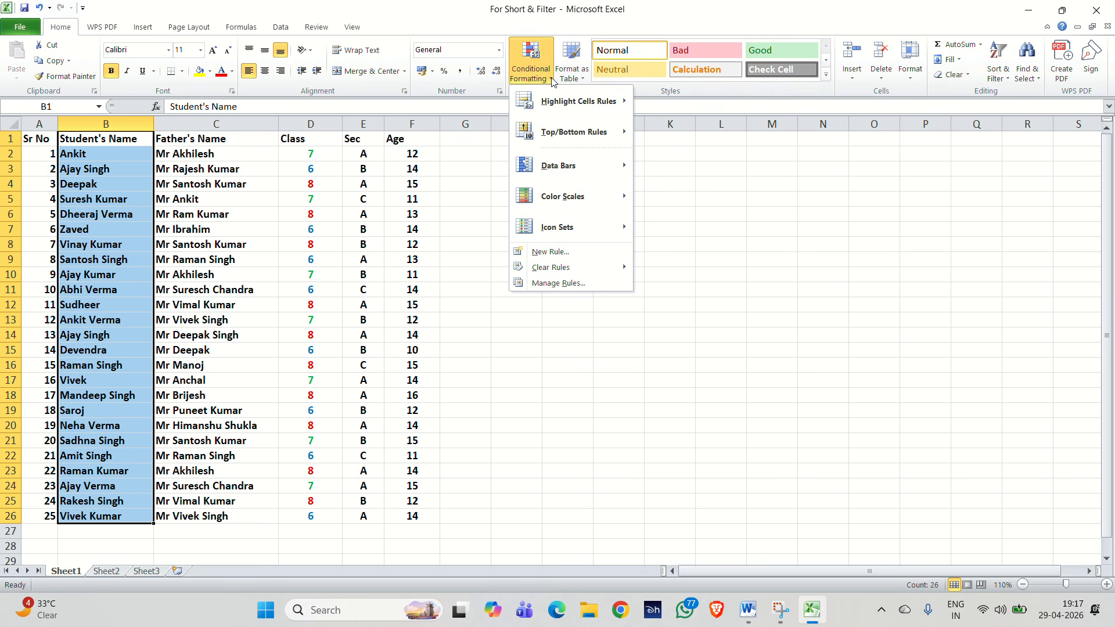
mouse_move(581, 102)
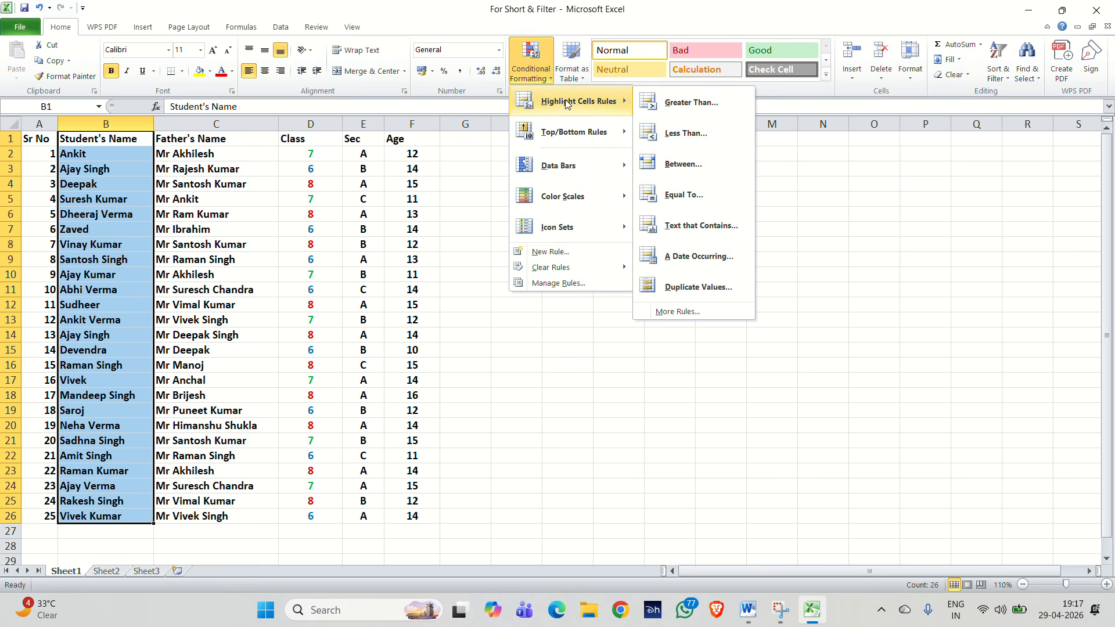
left_click(691, 230)
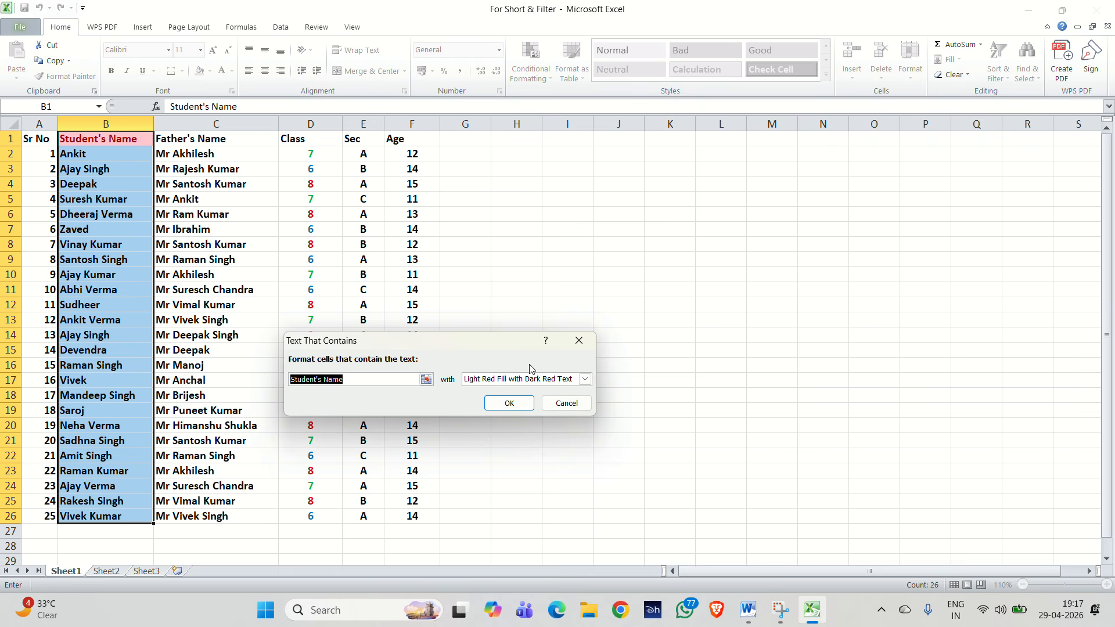
left_click_drag(454, 343, 620, 235)
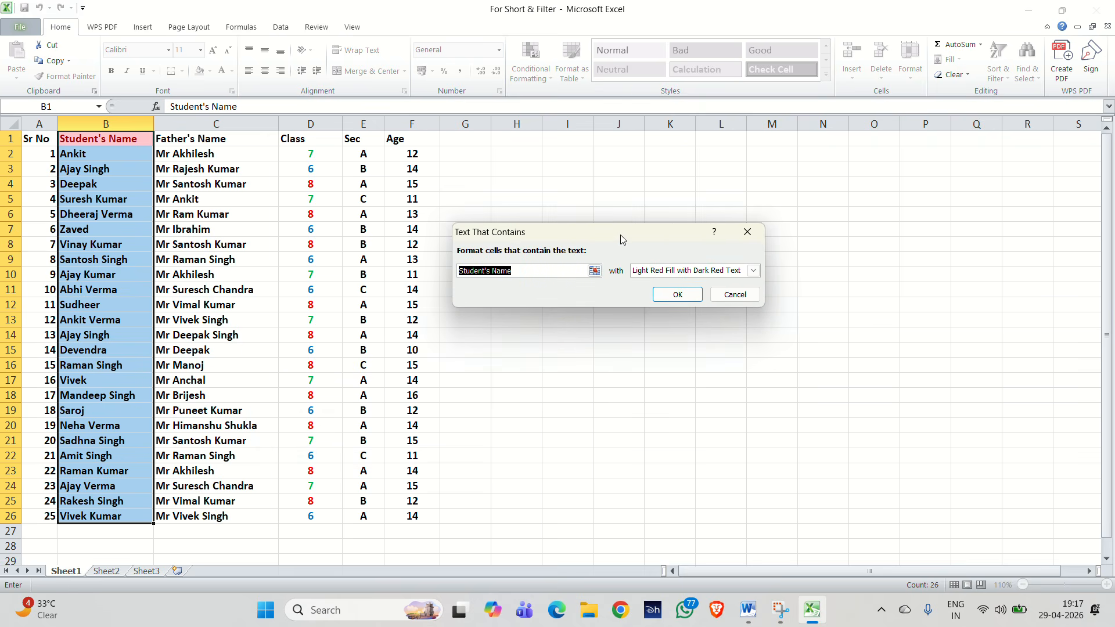
key("BackSpace")
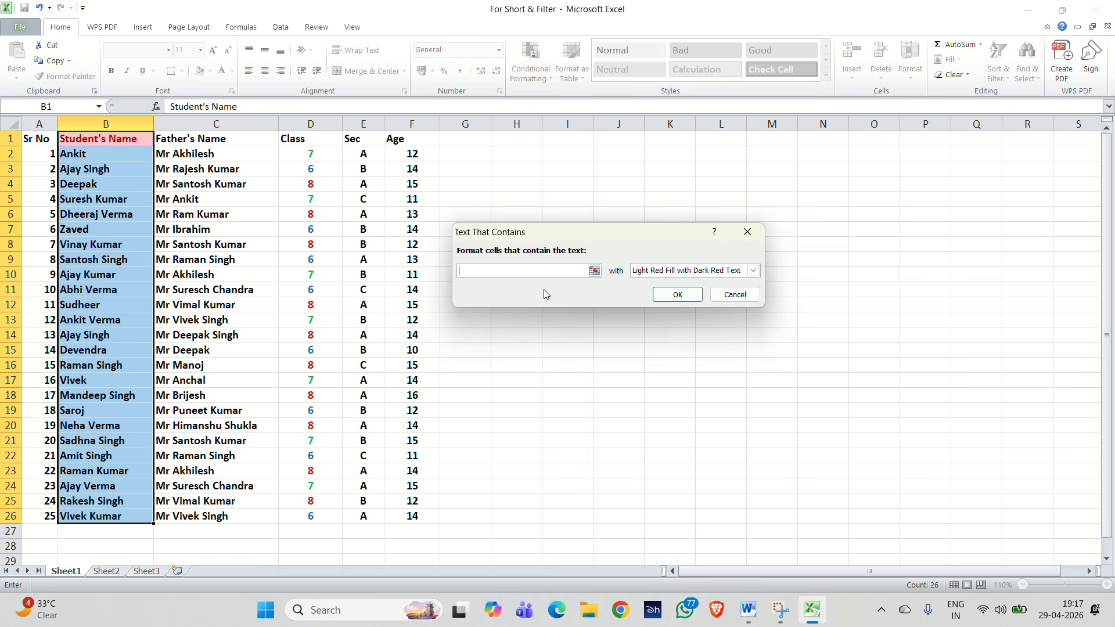
type("Singh")
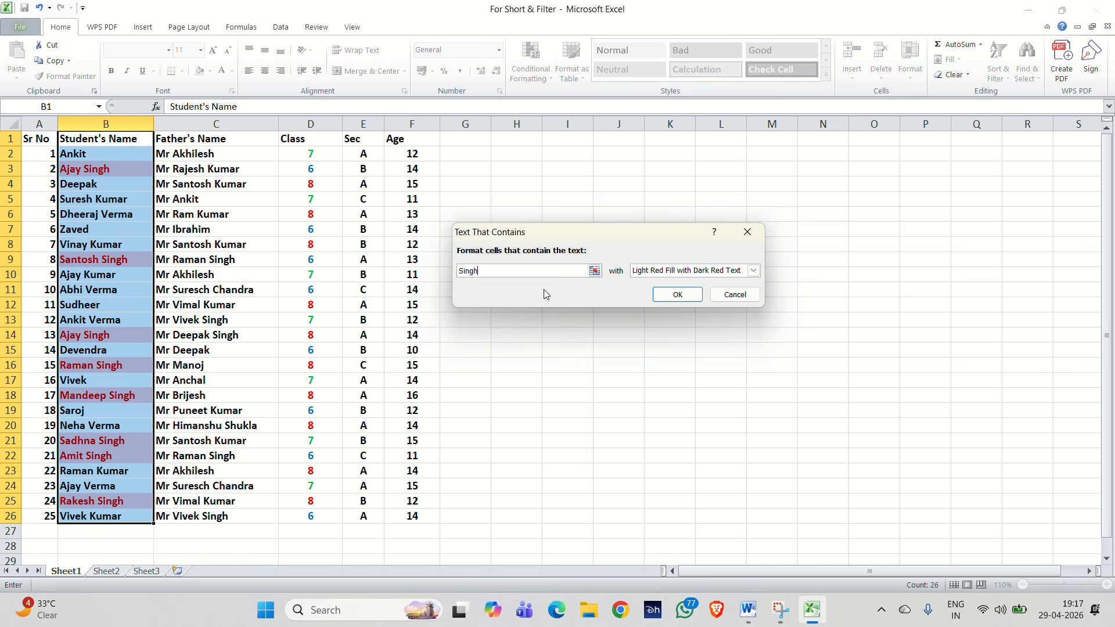
left_click(753, 271)
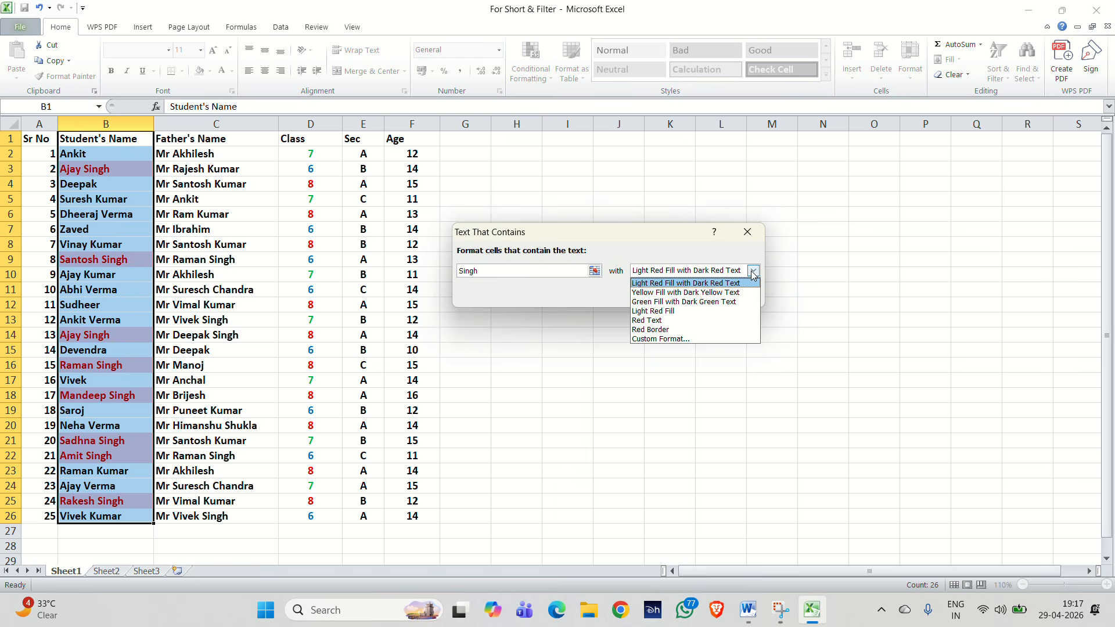
left_click(662, 302)
left_click(676, 297)
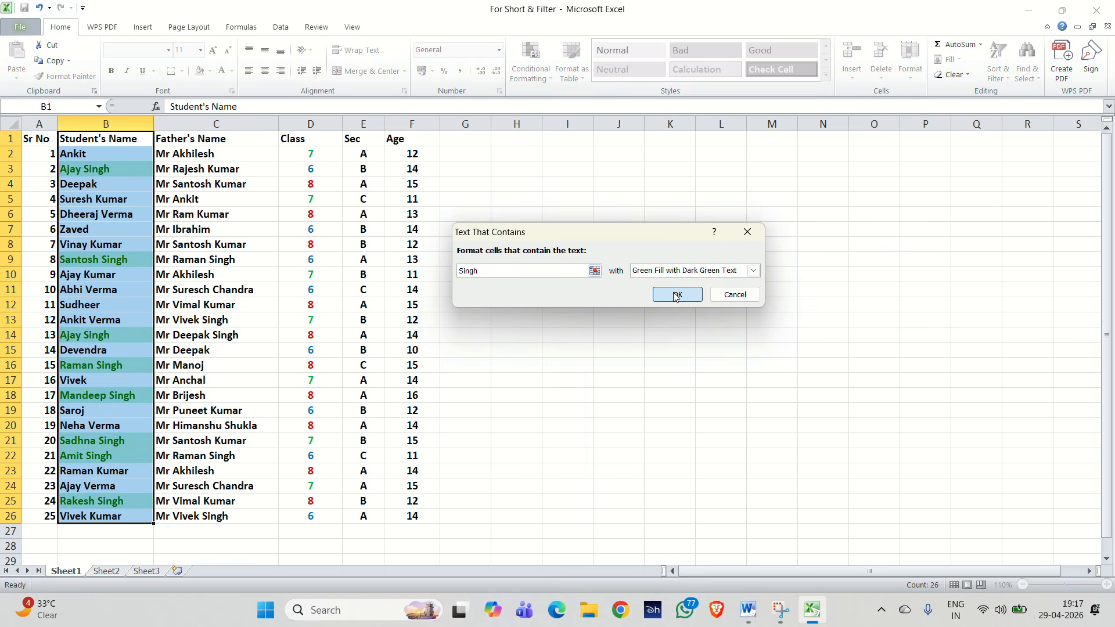
left_click(584, 351)
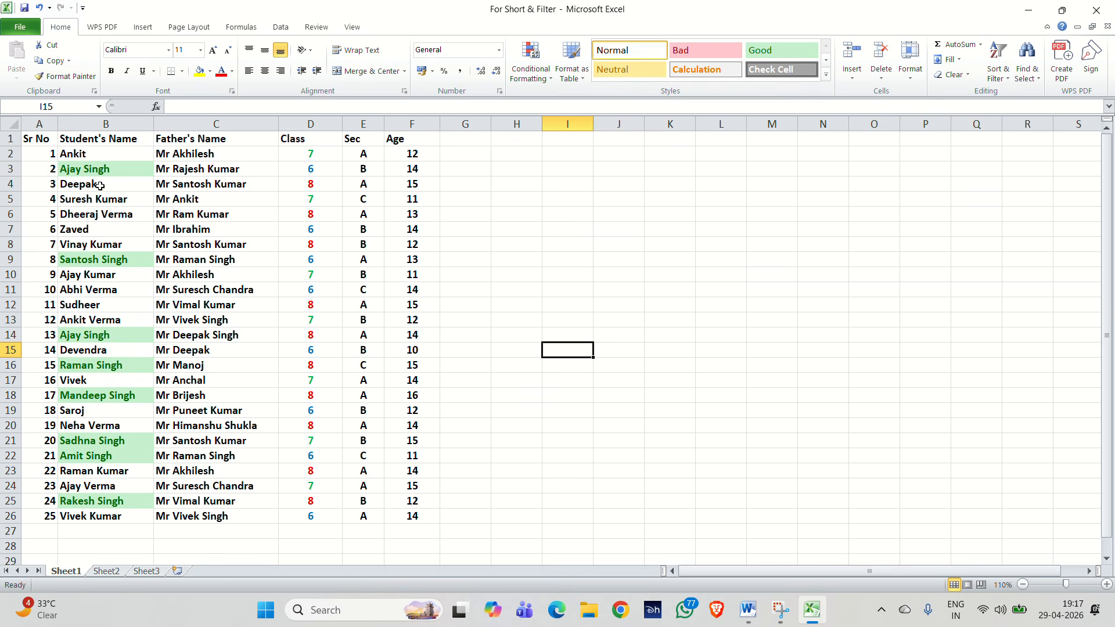
Undo the green Singh name highlighting.
left_click(537, 74)
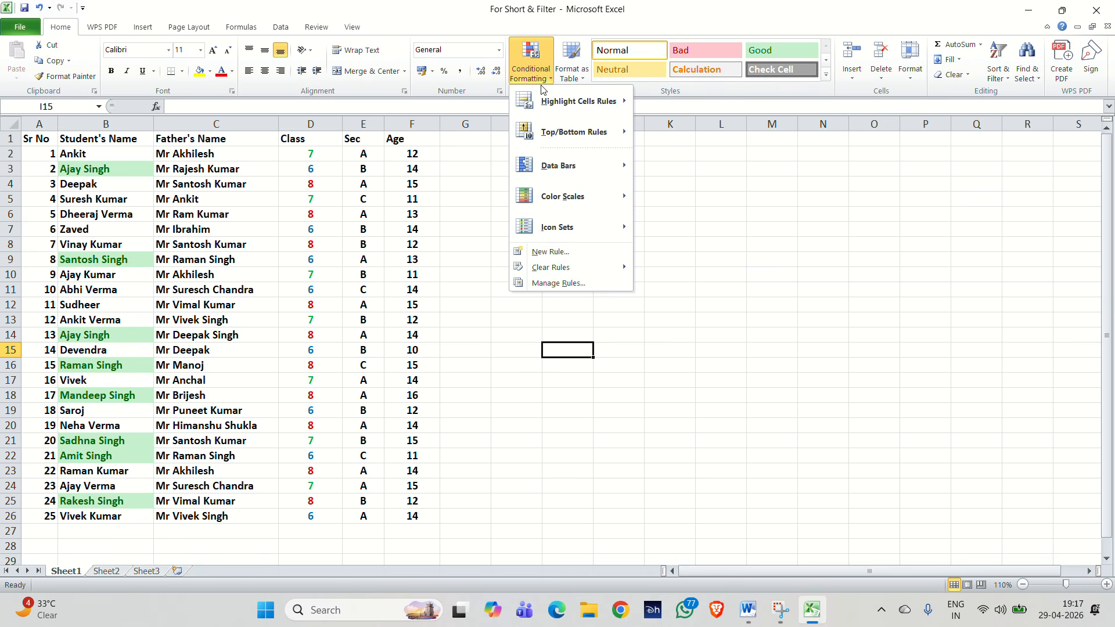
left_click(727, 189)
key("ctrl+z")
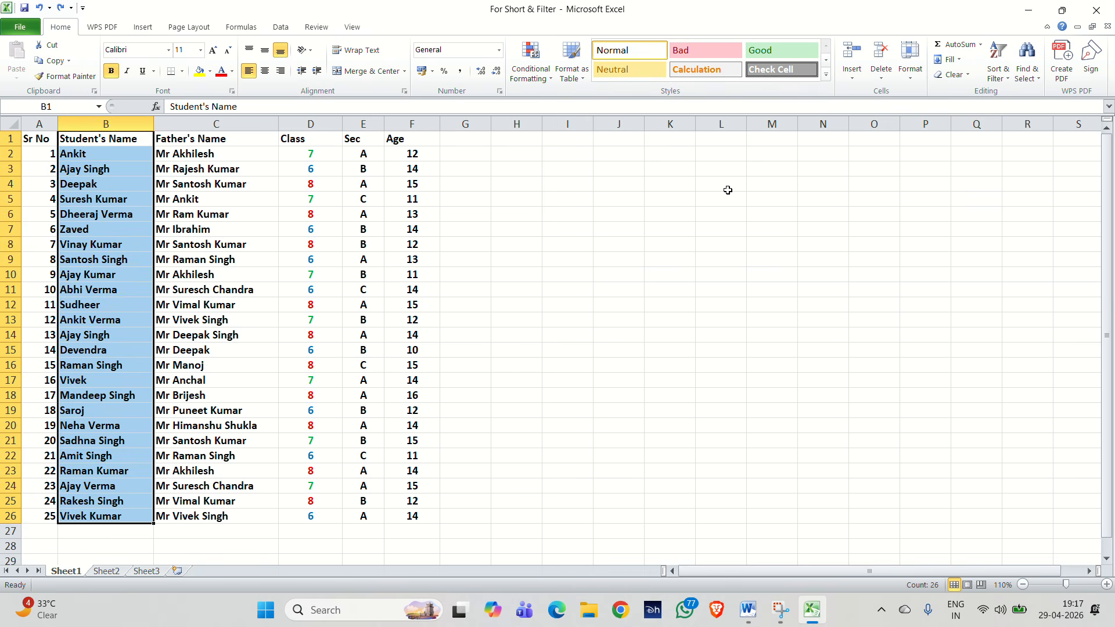
Apply a Text that Contains 'Verma' rule with Light Red Fill with Dark Red Text.
left_click(541, 77)
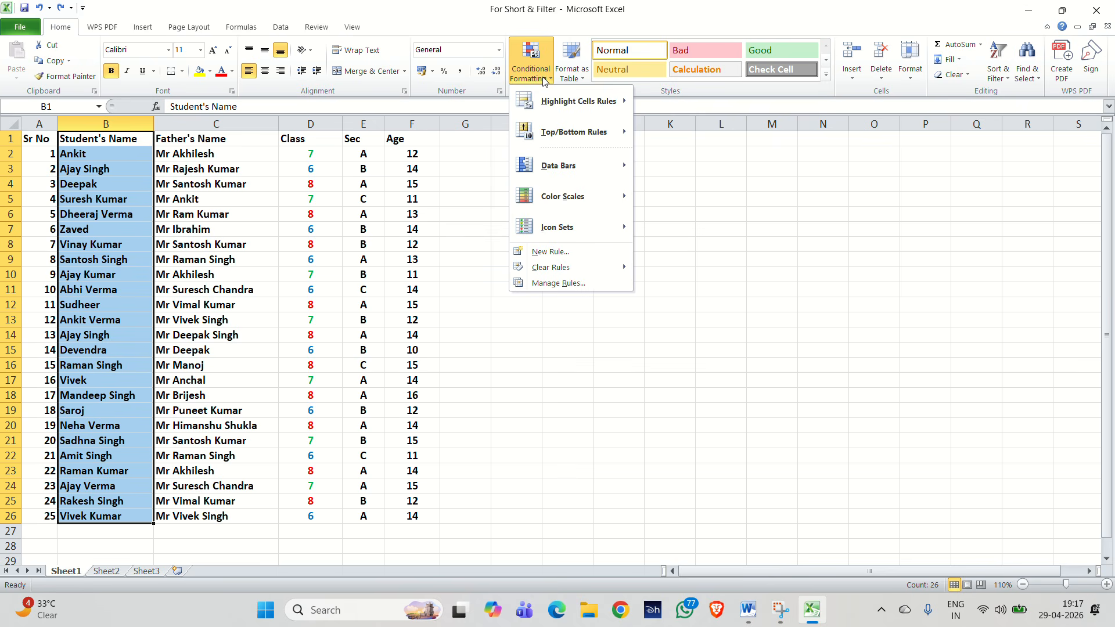
mouse_move(560, 94)
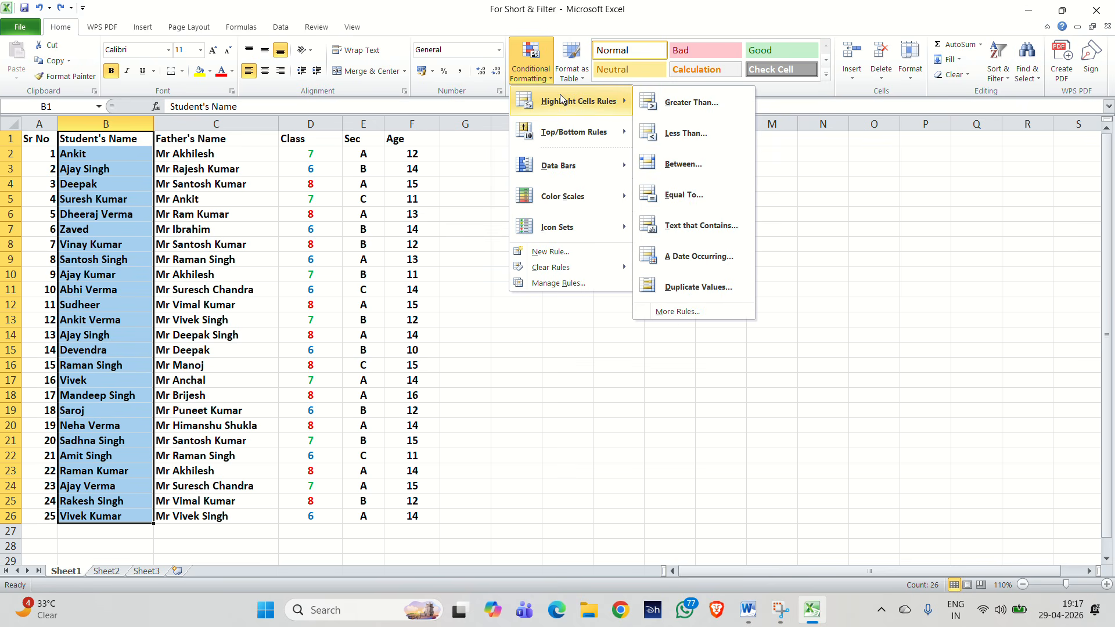
left_click(682, 229)
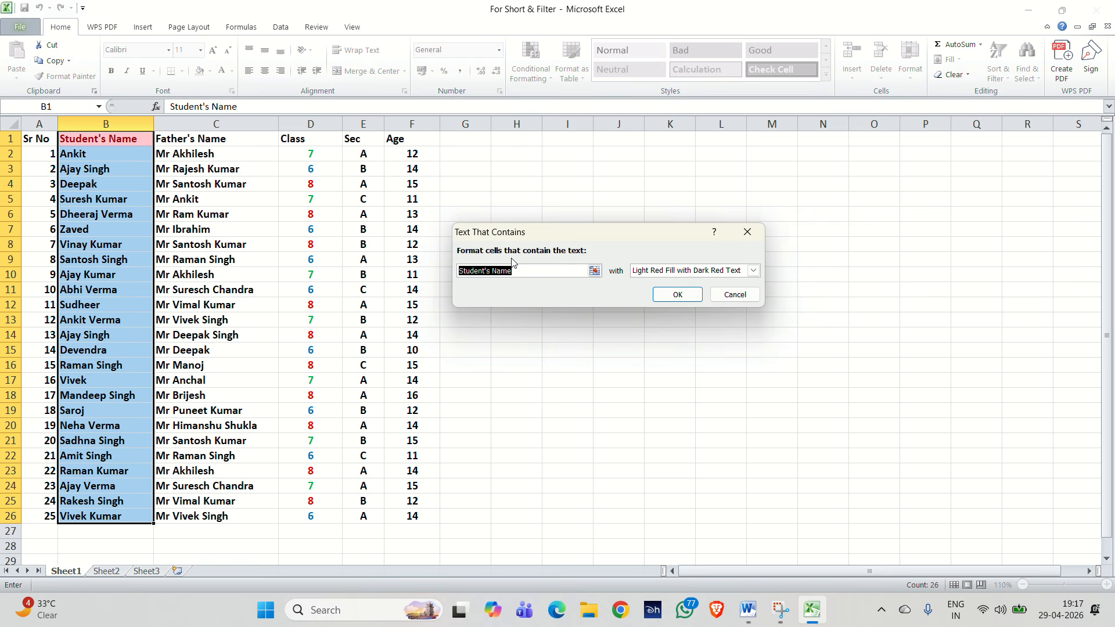
type("Verma")
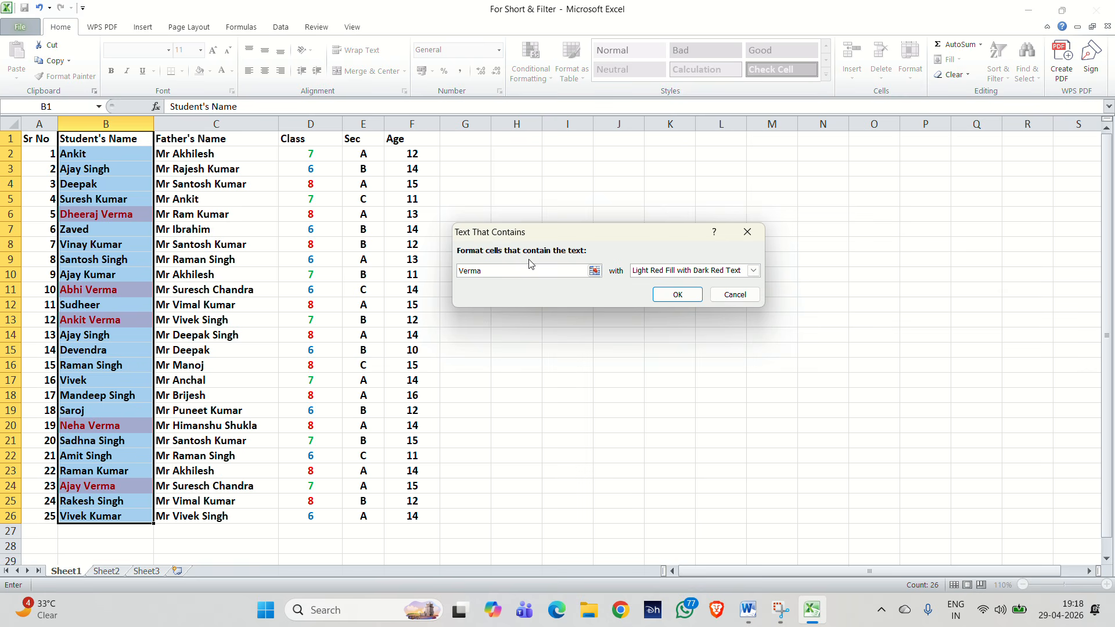
left_click(753, 271)
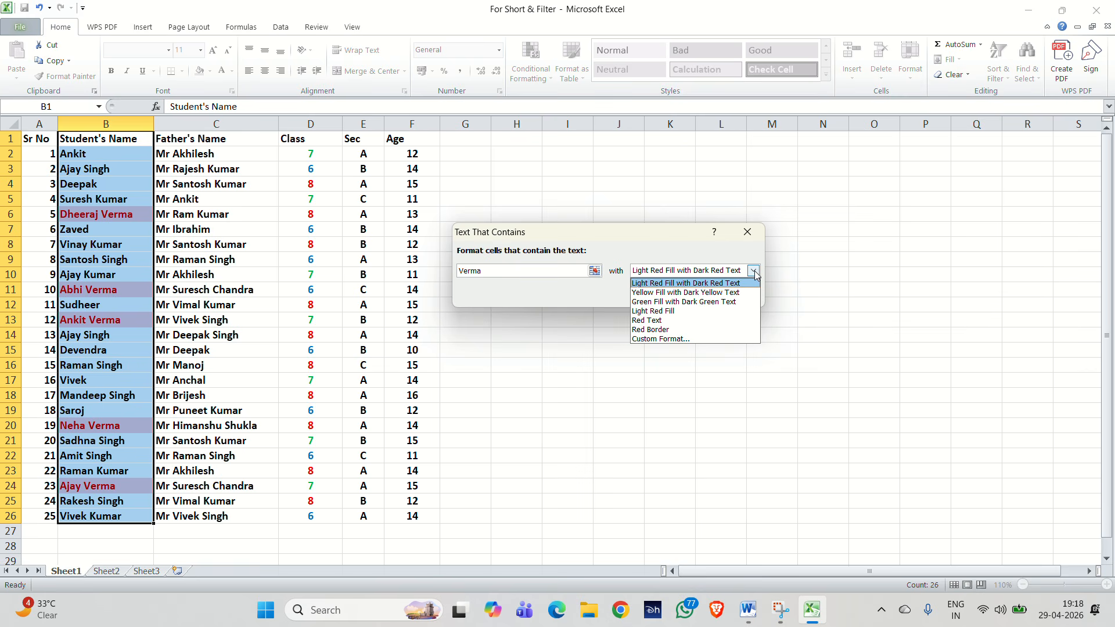
left_click(672, 284)
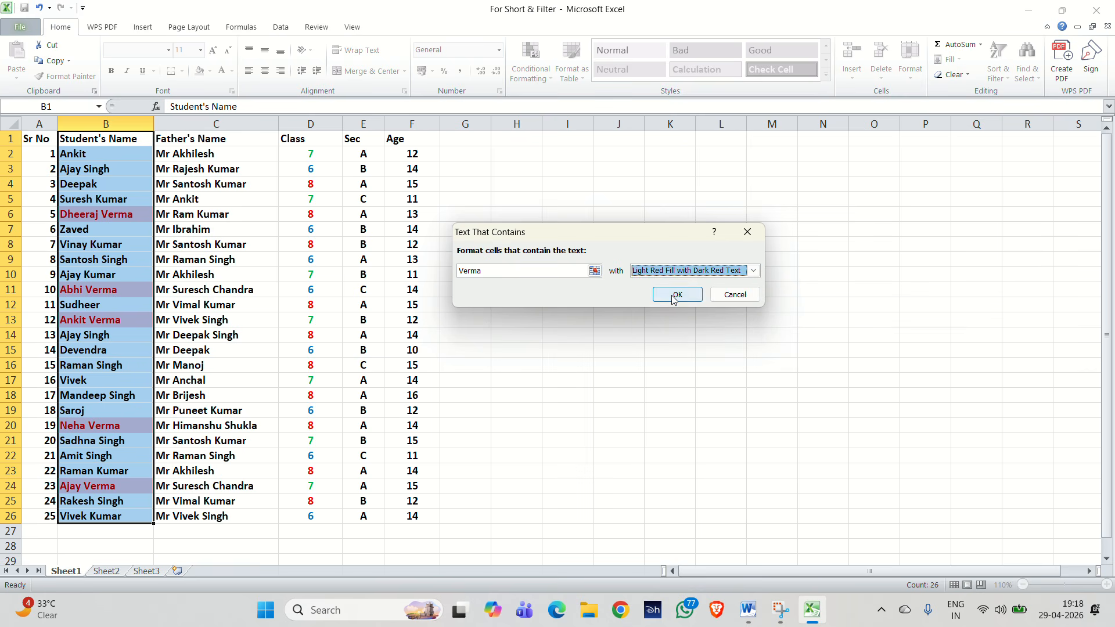
left_click(671, 294)
left_click(636, 259)
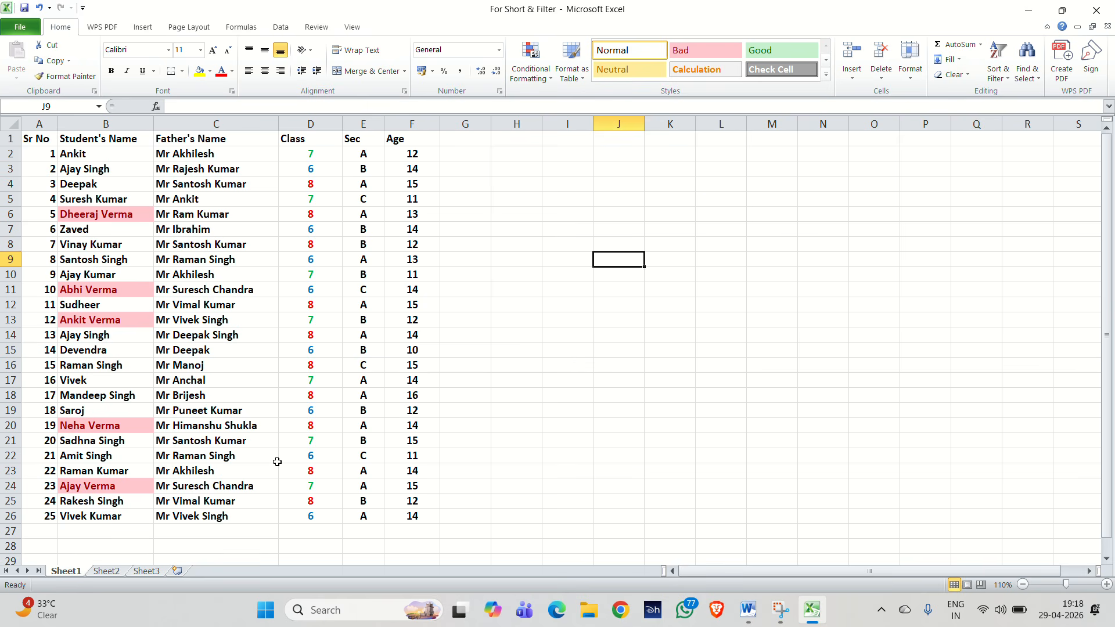
Review the Word task notes, then back in Excel undo the Verma highlighting.
left_click(750, 608)
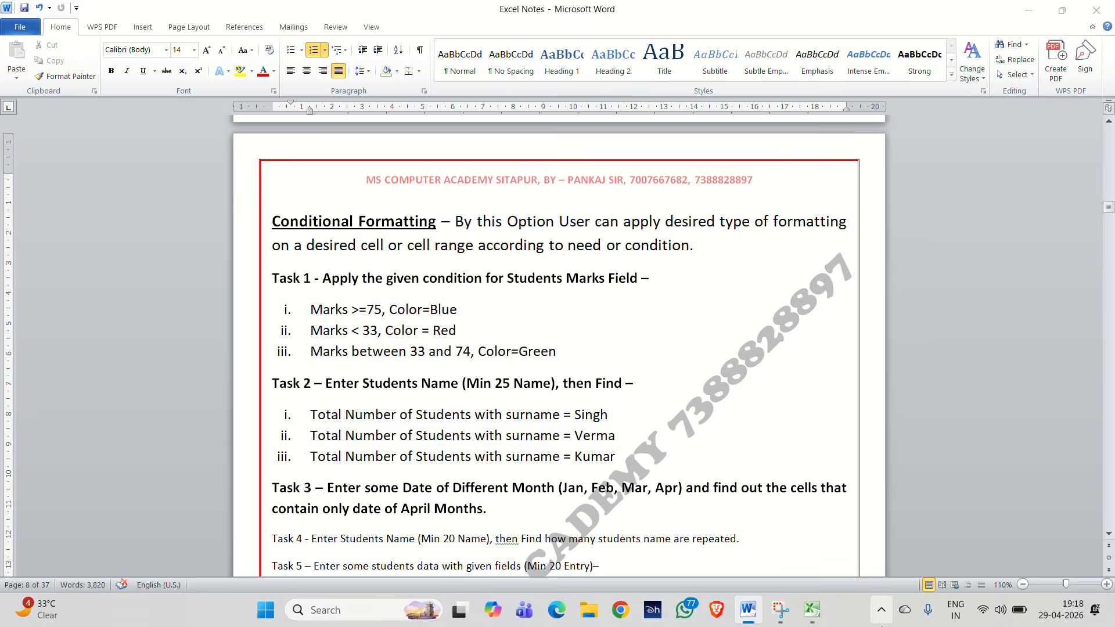
key("alt+Tab")
key("ctrl+z")
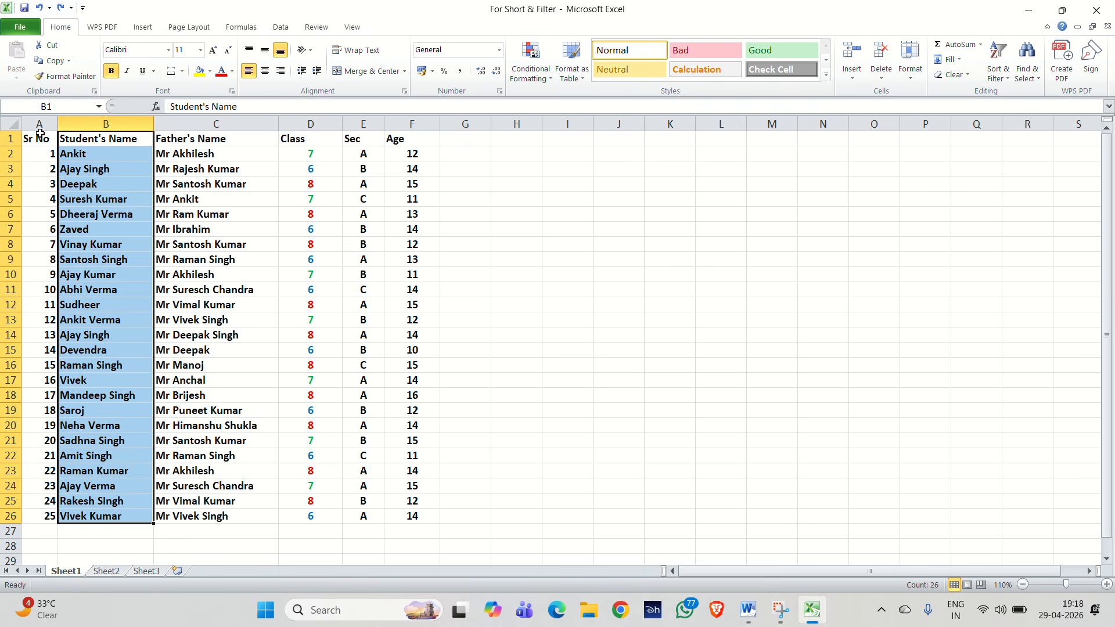
Apply a Text that Contains 'Kumar' rule with Yellow Fill with Dark Yellow Text to column B.
left_click(544, 76)
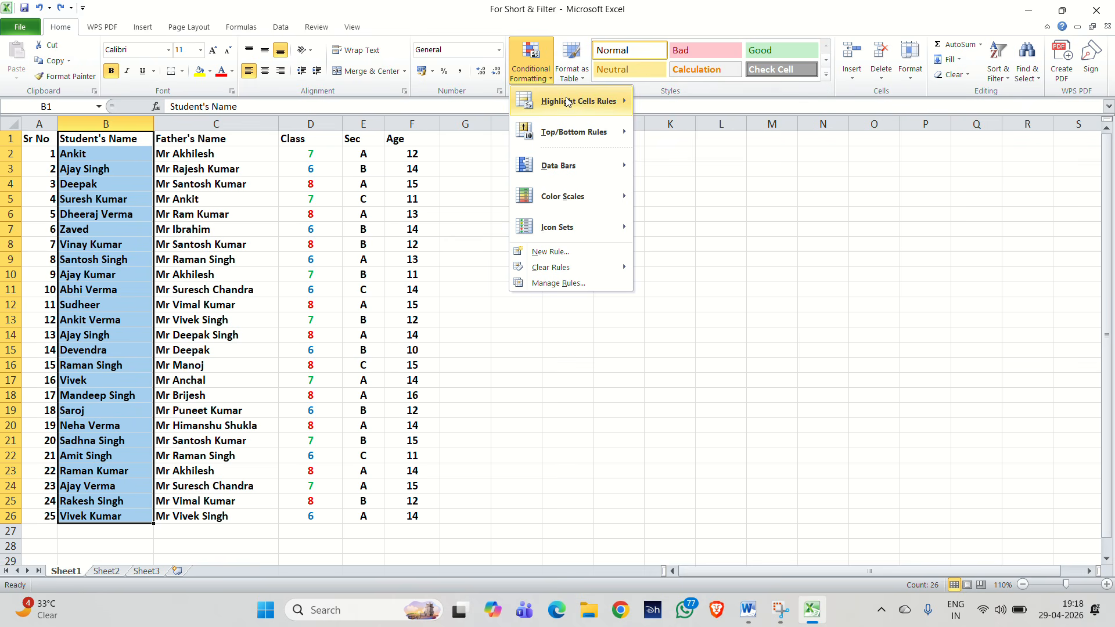
mouse_move(580, 101)
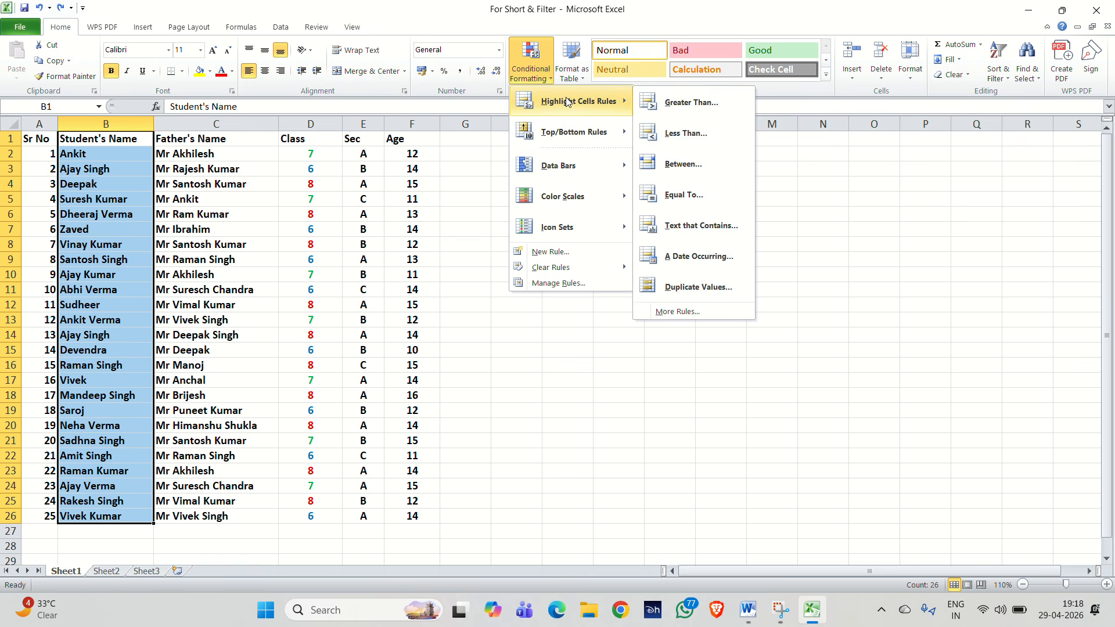
left_click(693, 226)
type("Kumar")
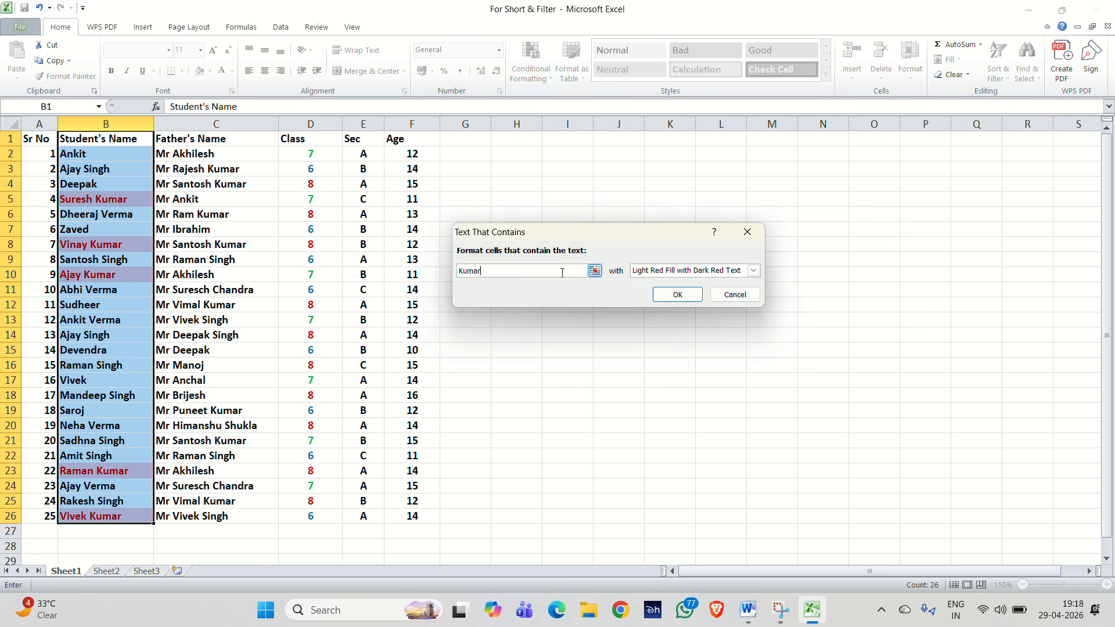
left_click(753, 270)
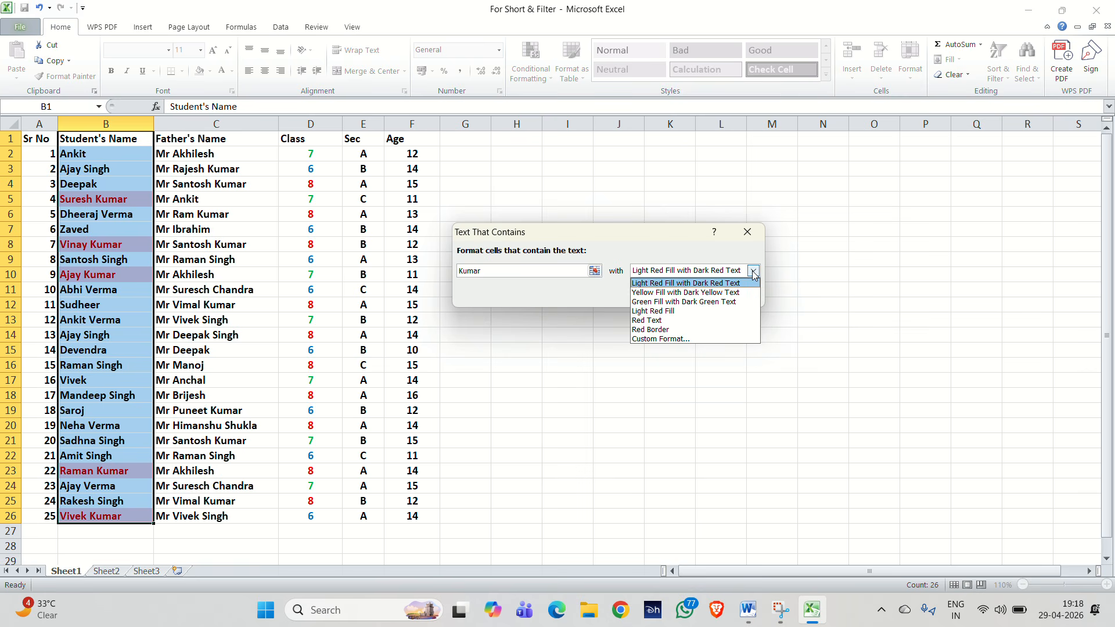
left_click(674, 292)
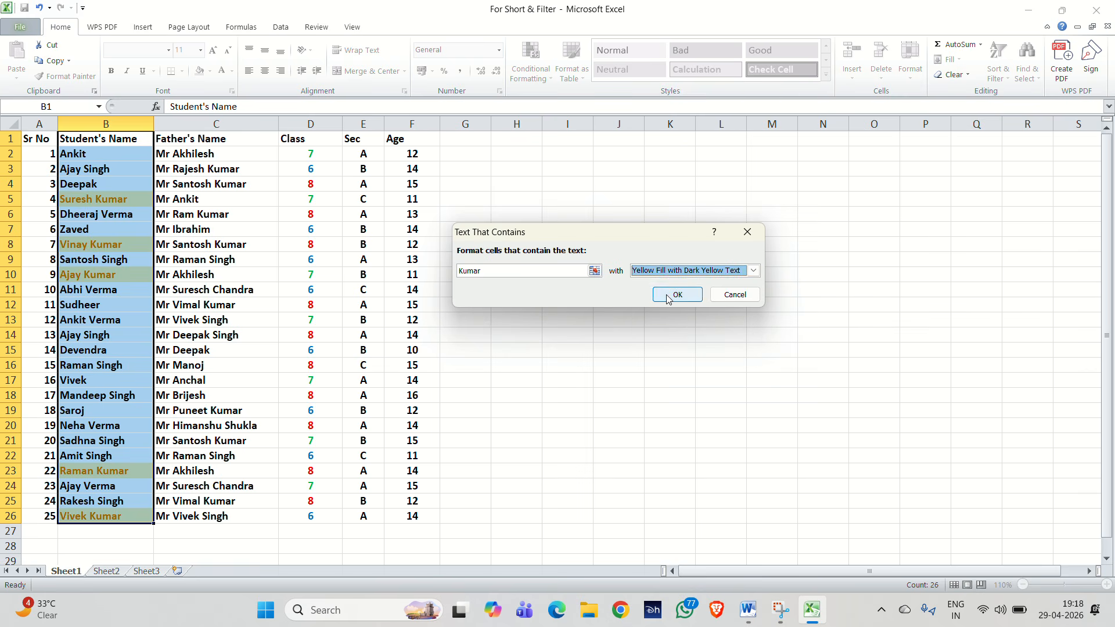
left_click(667, 296)
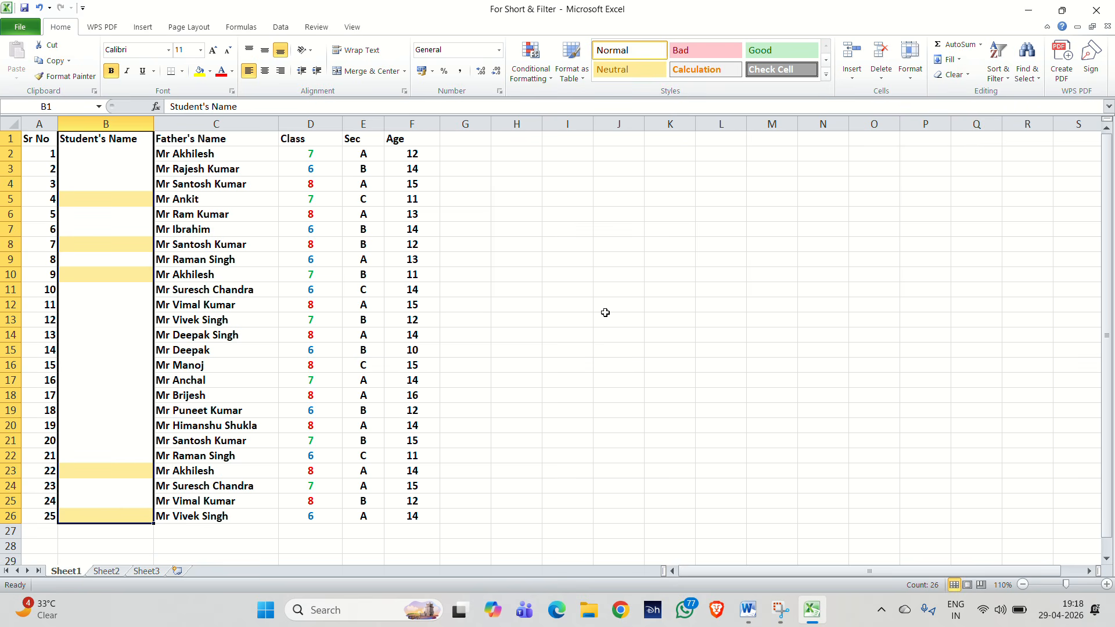
left_click(605, 314)
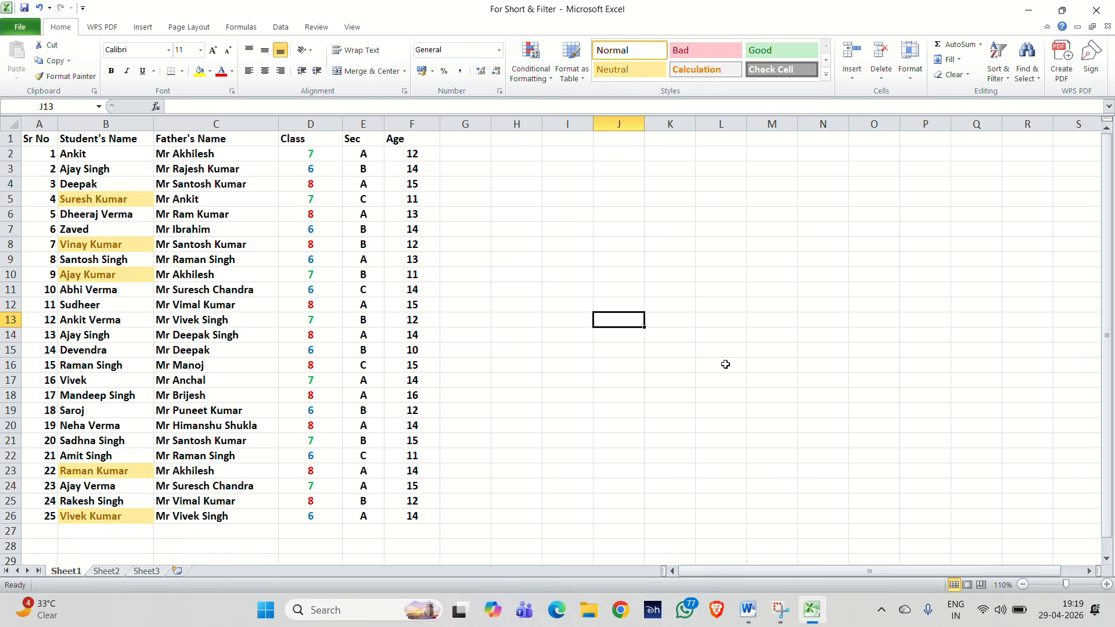
Click through several cells on the student sheet after applying the Kumar rule.
left_click(558, 306)
left_click(627, 285)
left_click(654, 334)
left_click(672, 308)
left_click(631, 334)
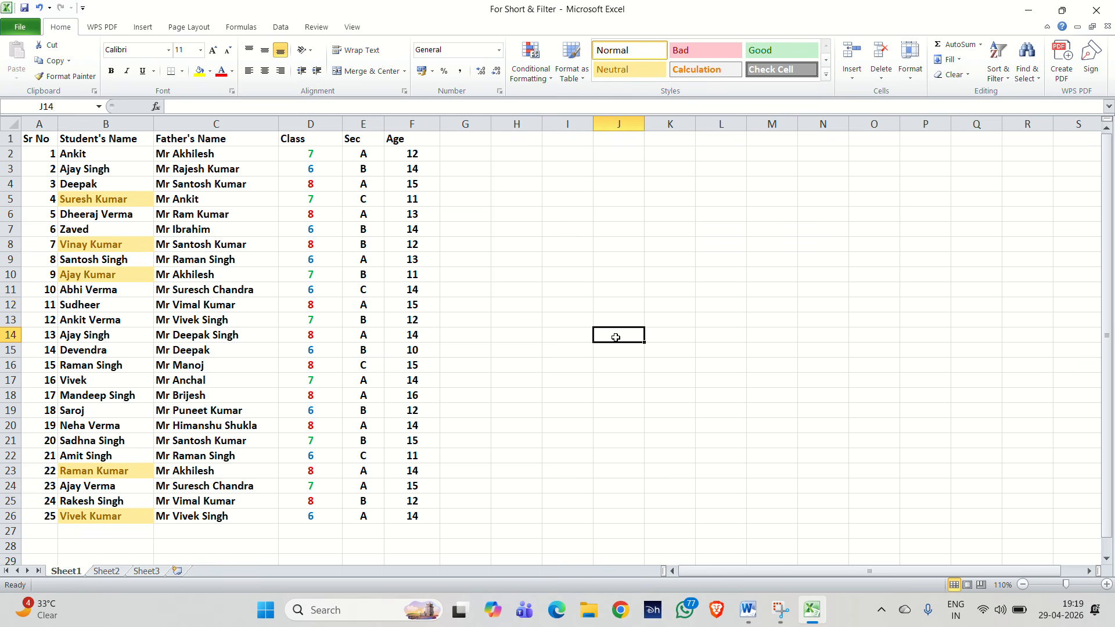
left_click(624, 301)
left_click(672, 299)
left_click(571, 290)
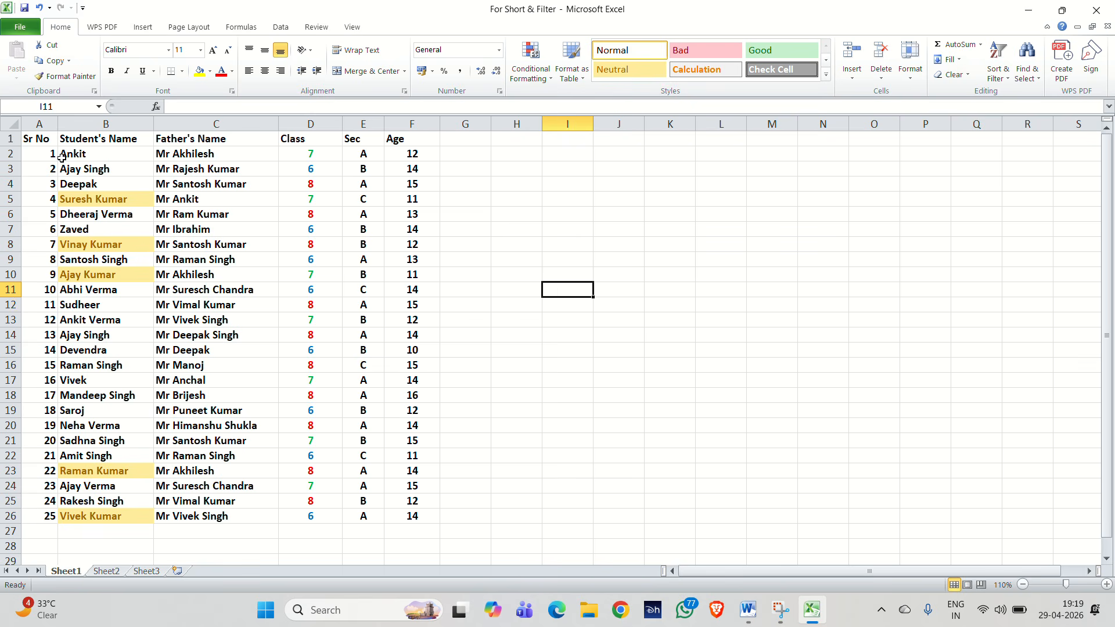
left_click(583, 203)
left_click(610, 228)
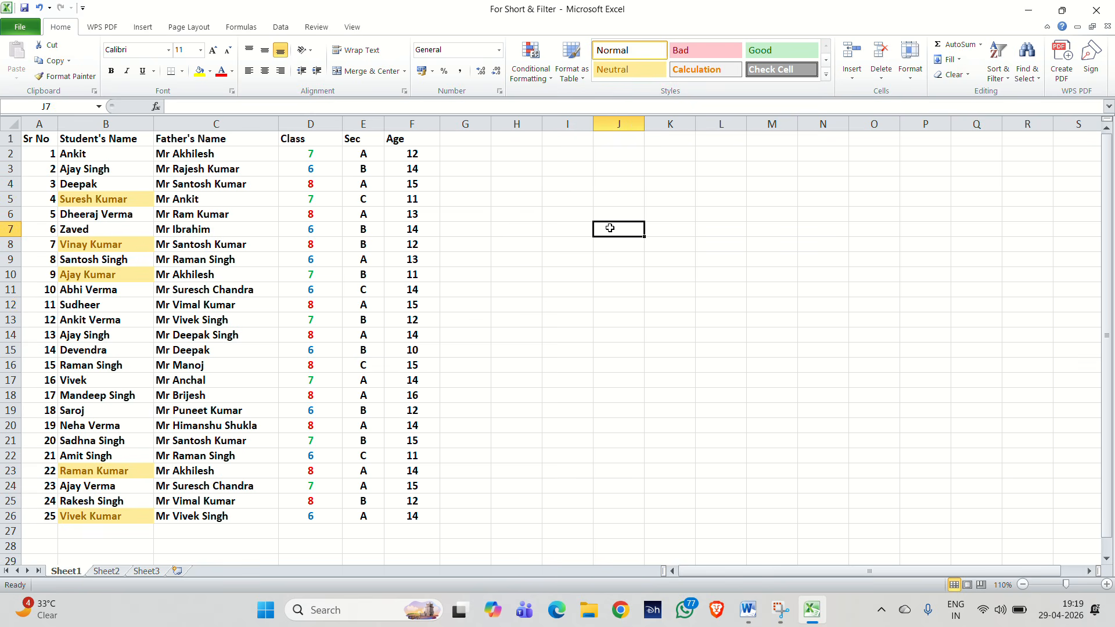
left_click(825, 281)
left_click(654, 257)
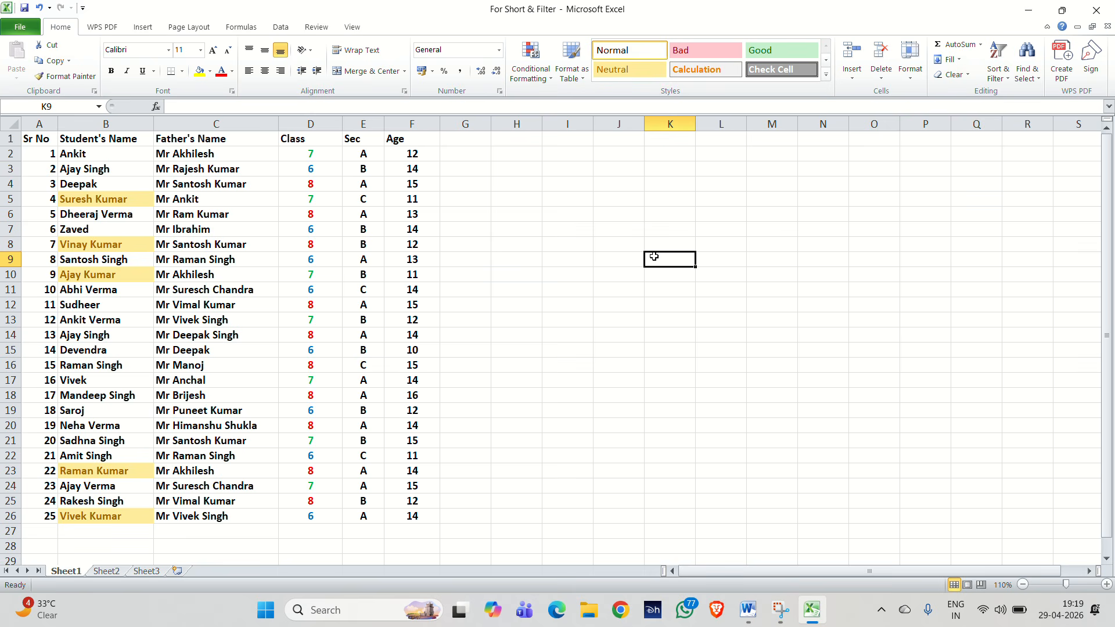
left_click(516, 231)
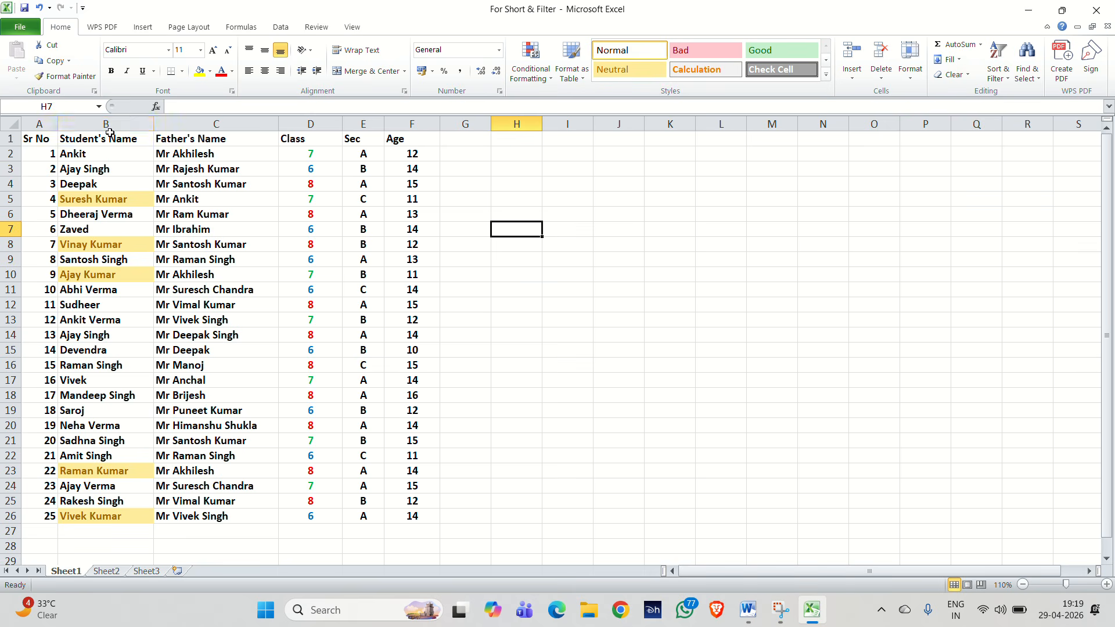
Clear every conditional formatting rule from Sheet1, removing the Kumar highlights and coloured Class numbers.
left_click_drag(113, 140, 135, 513)
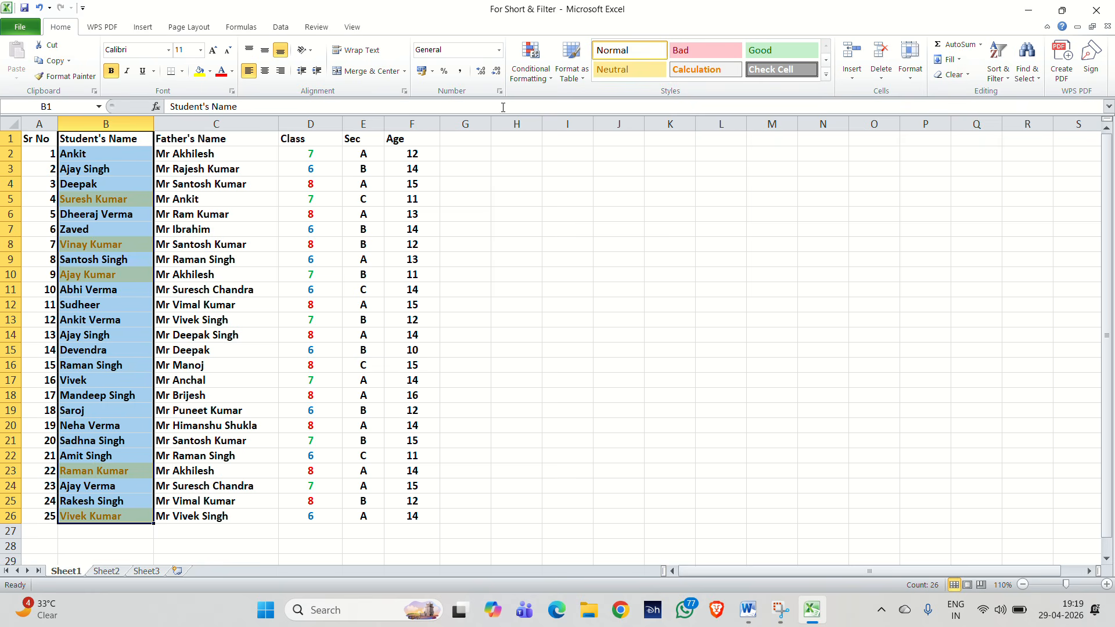
left_click(535, 78)
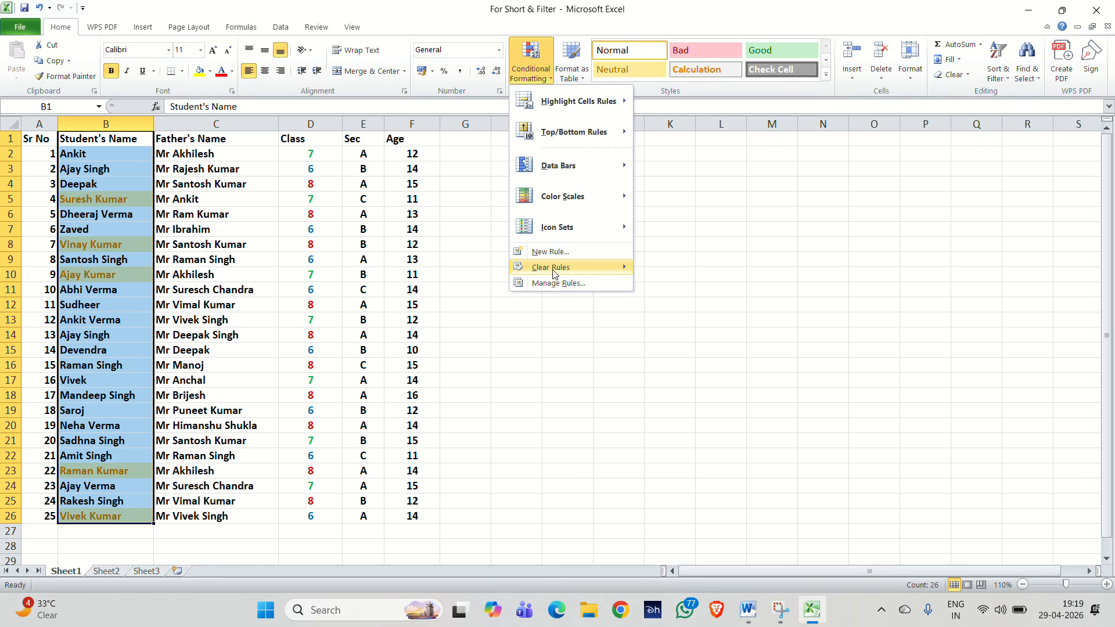
mouse_move(556, 272)
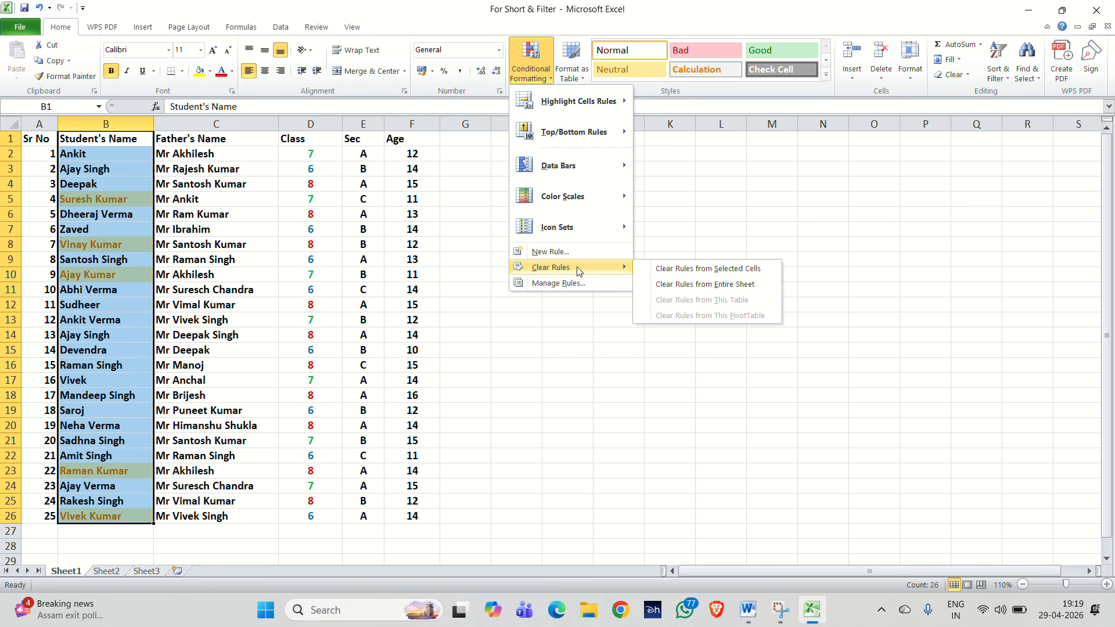
left_click(708, 290)
left_click(519, 380)
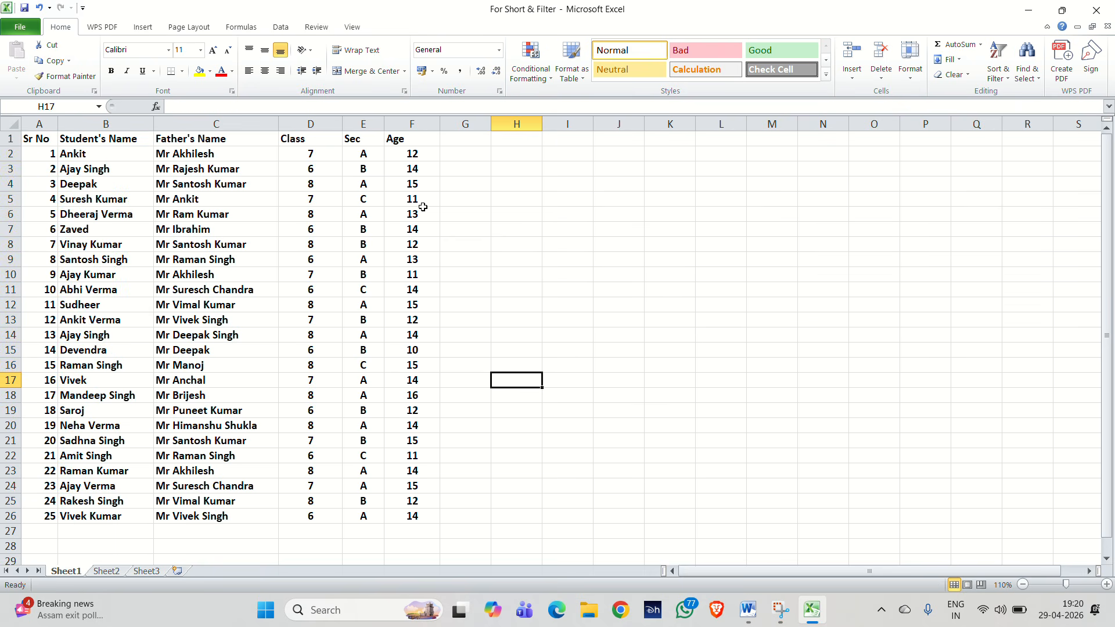
left_click(578, 255)
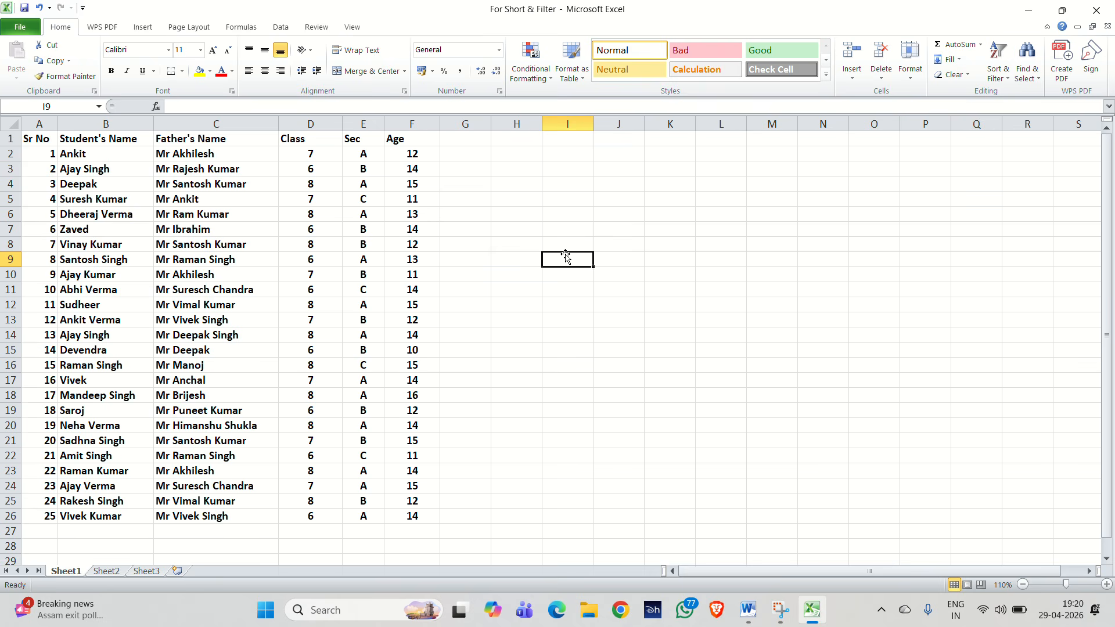
In the Word notes, correct Task 3's 'contain' to 'contains'.
key("alt+Tab")
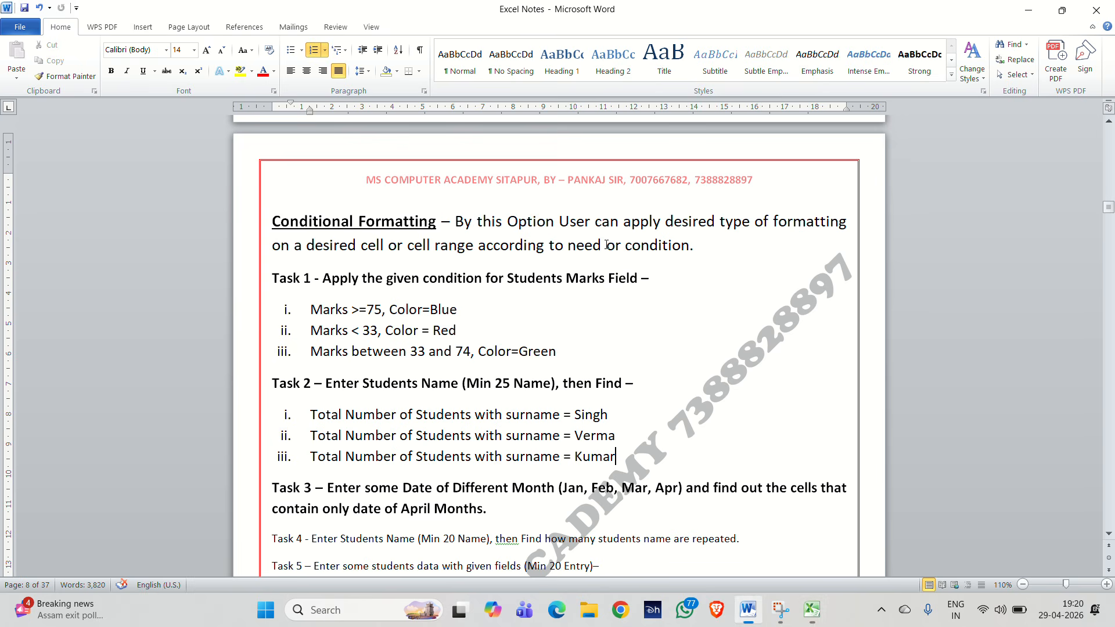
scroll(627, 404, "down", 5)
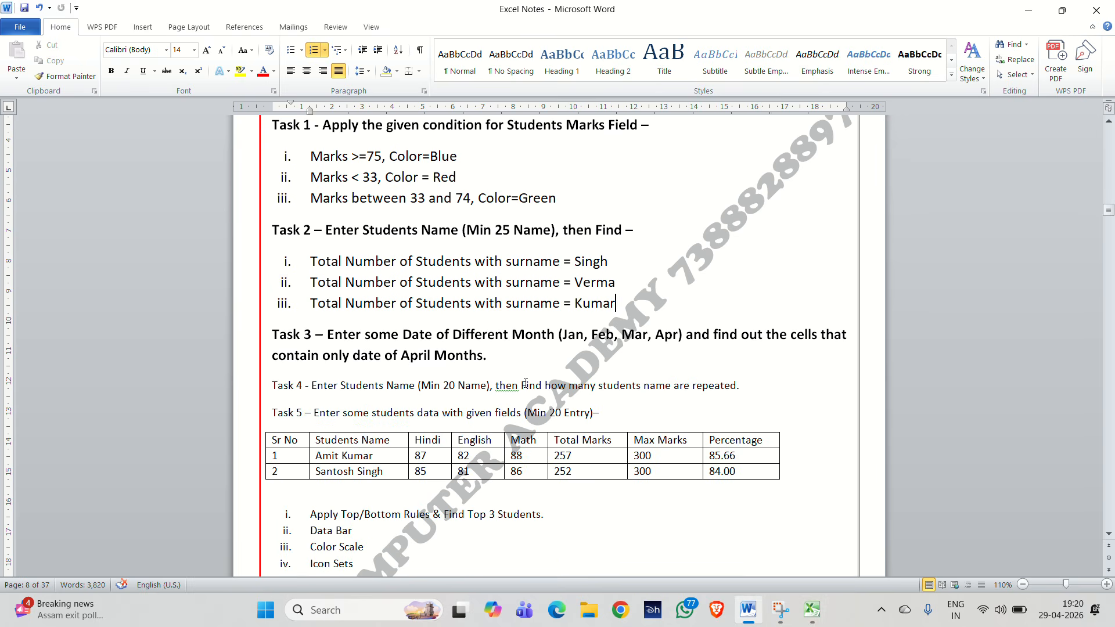
left_click(523, 363)
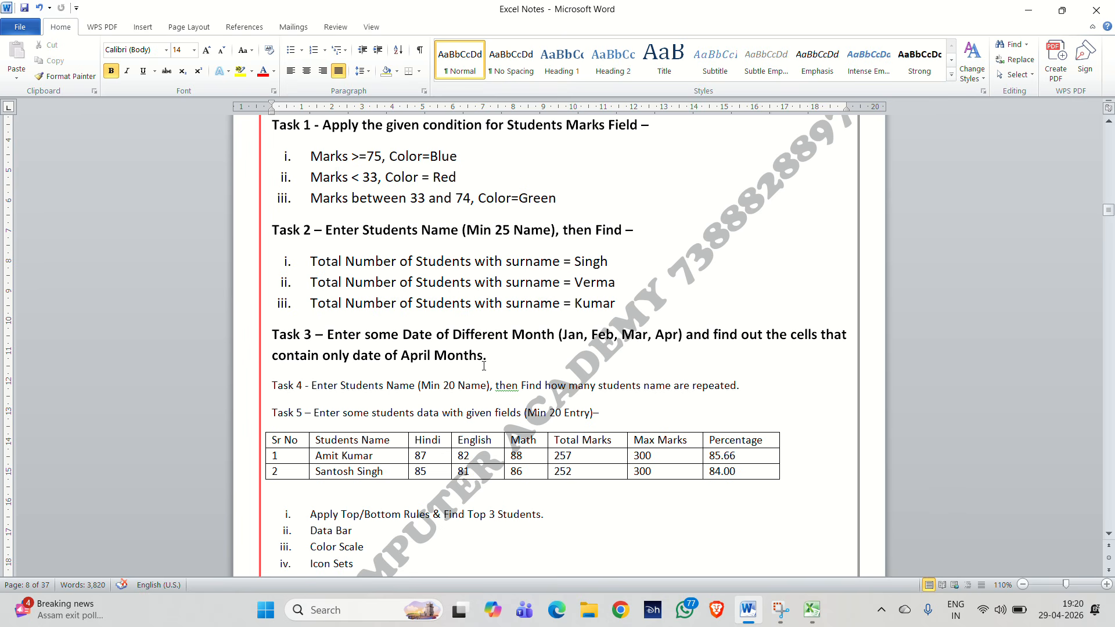
left_click(320, 355)
type("s")
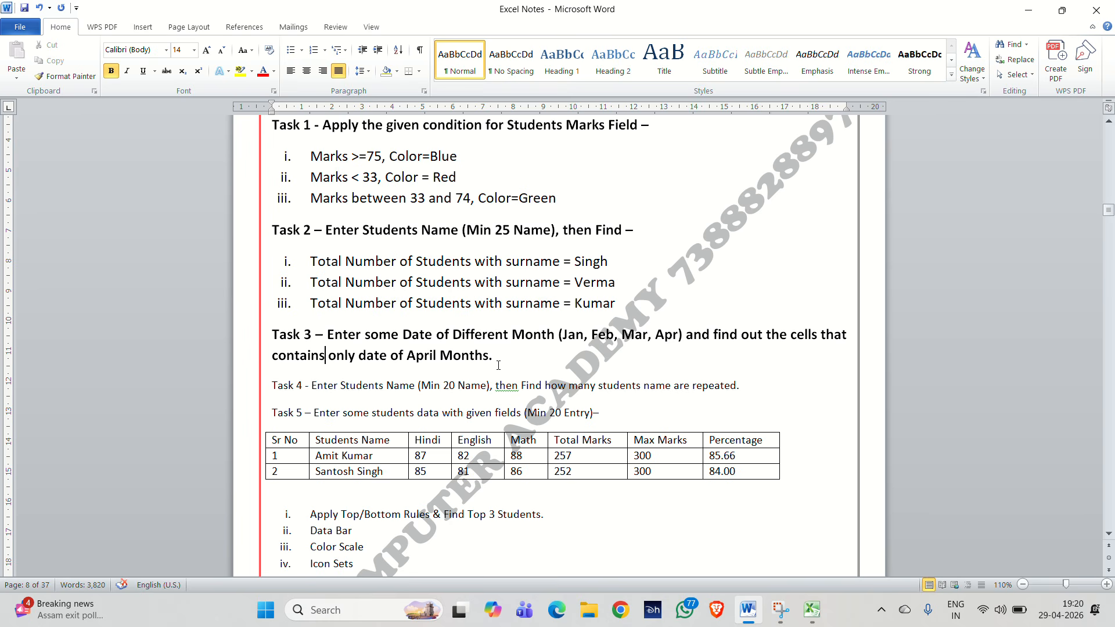
left_click(603, 386)
left_click(729, 411)
left_click(502, 353)
Go to Sheet2 in Excel and make all of its text bold.
left_click(812, 609)
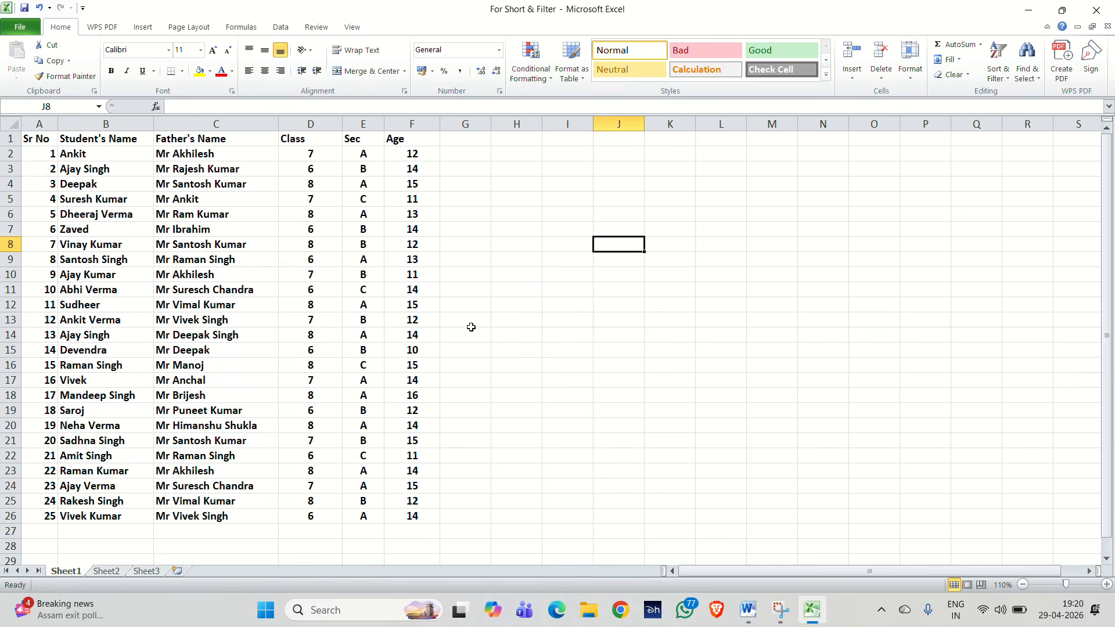
left_click(107, 571)
left_click(524, 332)
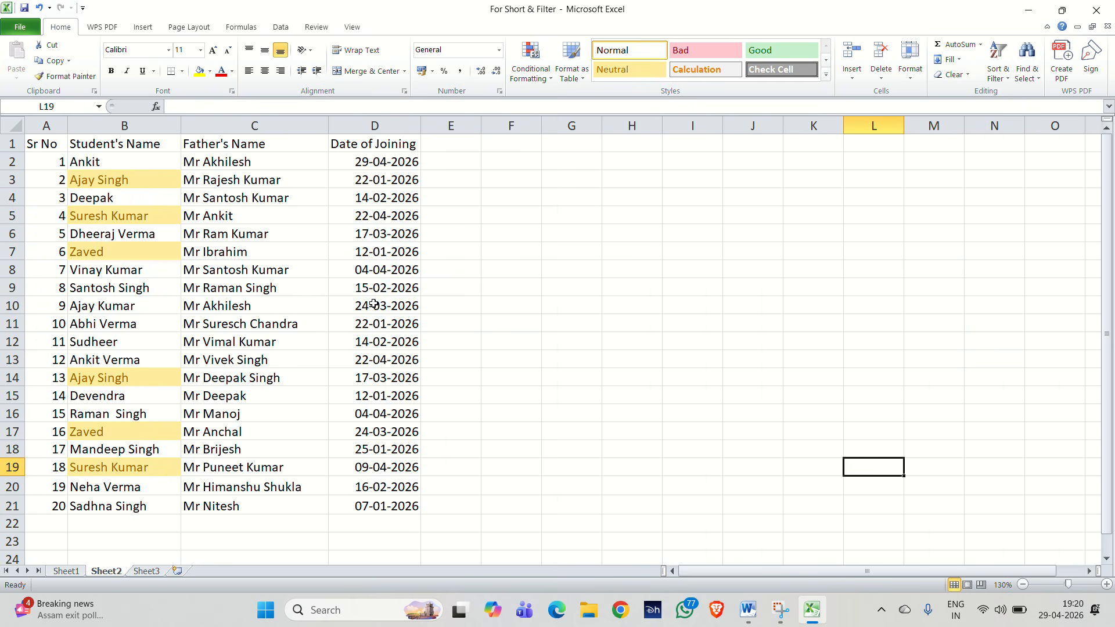
key("ctrl+a")
scroll(72, 171, "up", 5)
key("ctrl+b")
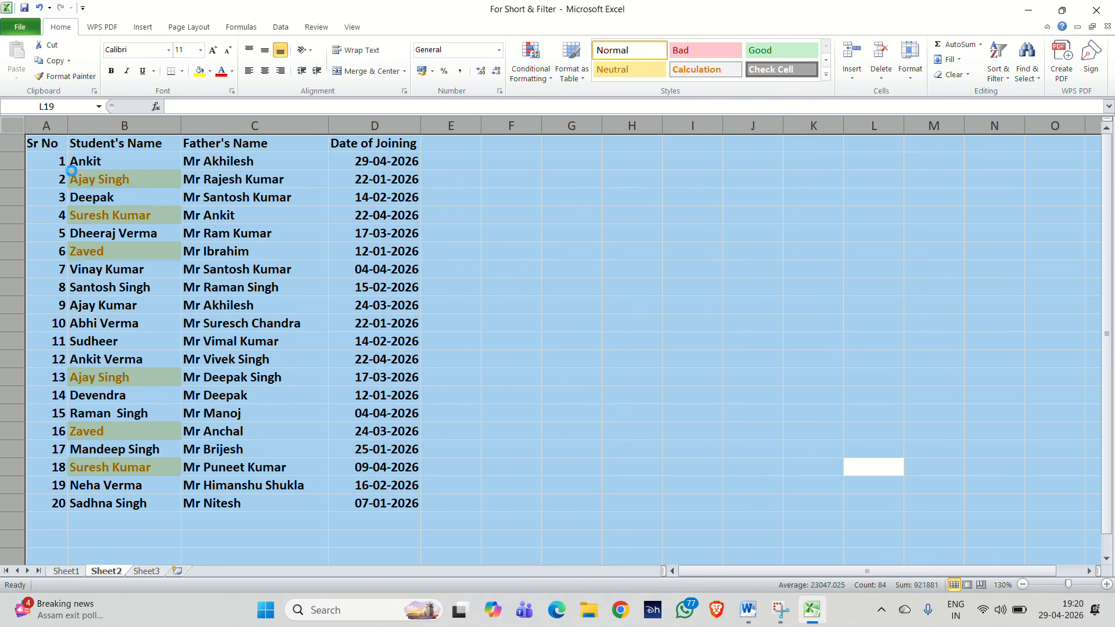
Clear all conditional formatting rules from Sheet2, removing the duplicate-name highlights.
left_click(527, 75)
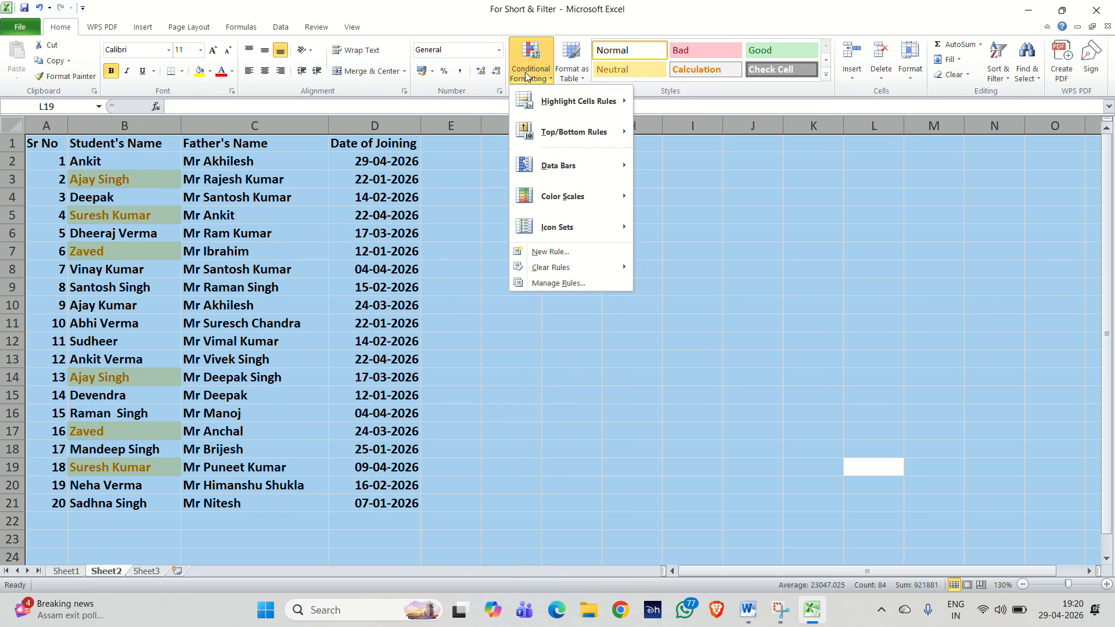
mouse_move(564, 268)
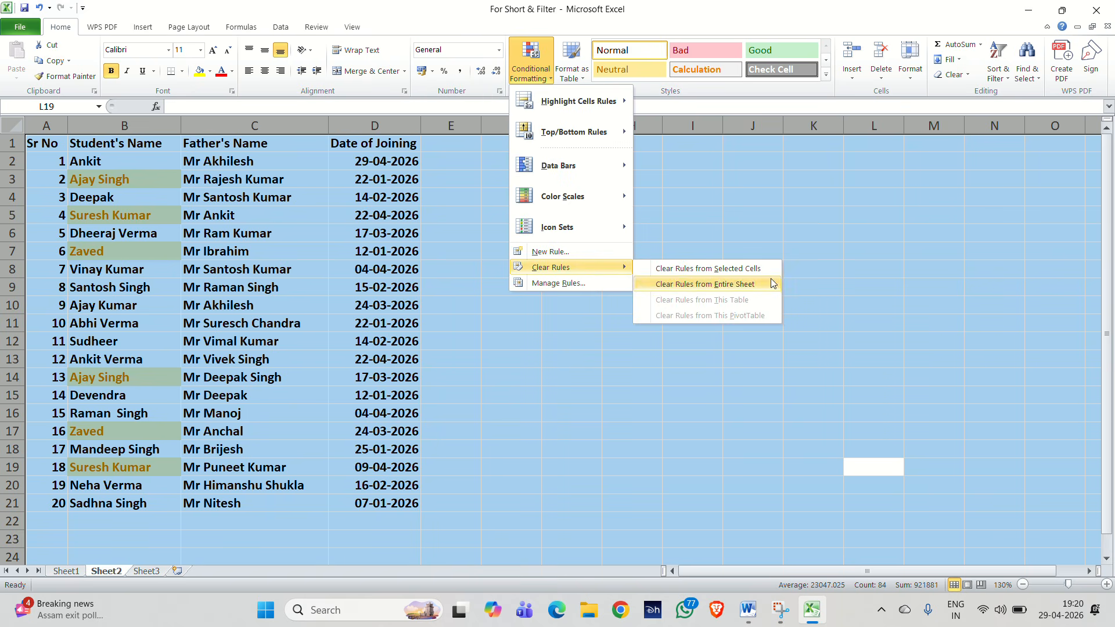
left_click(771, 284)
left_click(610, 247)
left_click(607, 265)
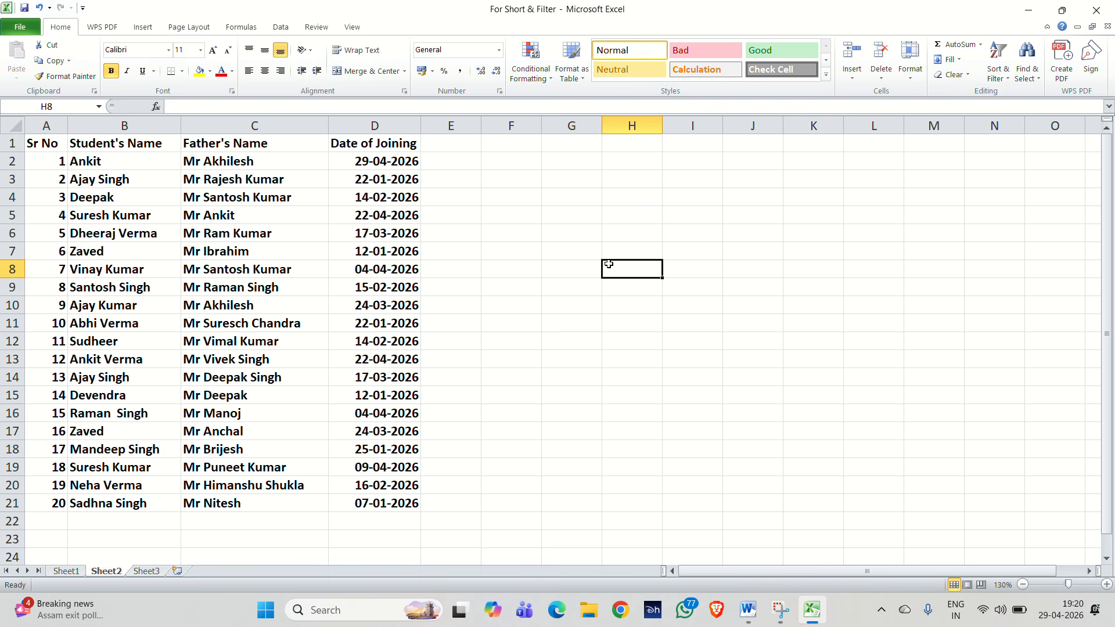
Centre-align the serial numbers in column A (Sr No).
left_click(54, 125)
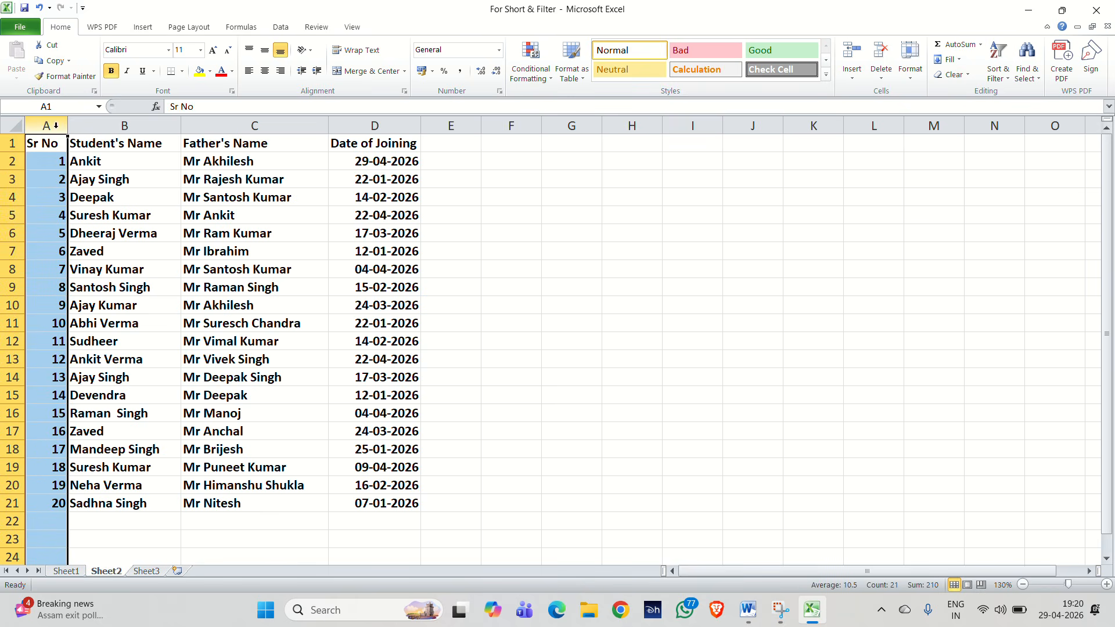
left_click(264, 70)
left_click(119, 268)
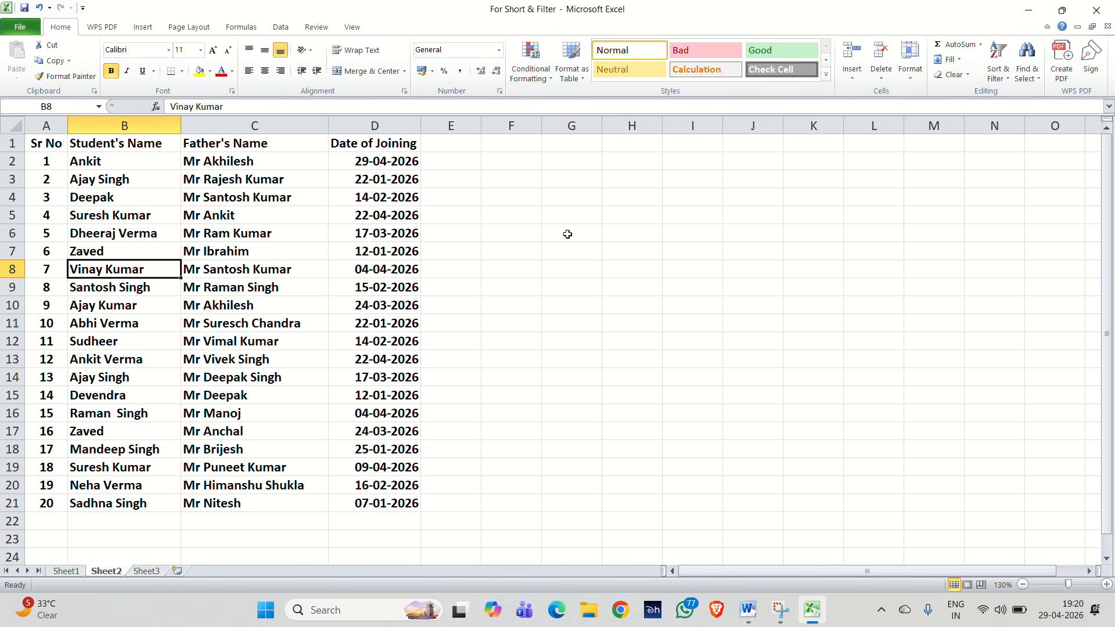
Re-enter the =TODAY() formula in D2 so it shows 29-04-2026.
left_click(375, 170)
key("F2")
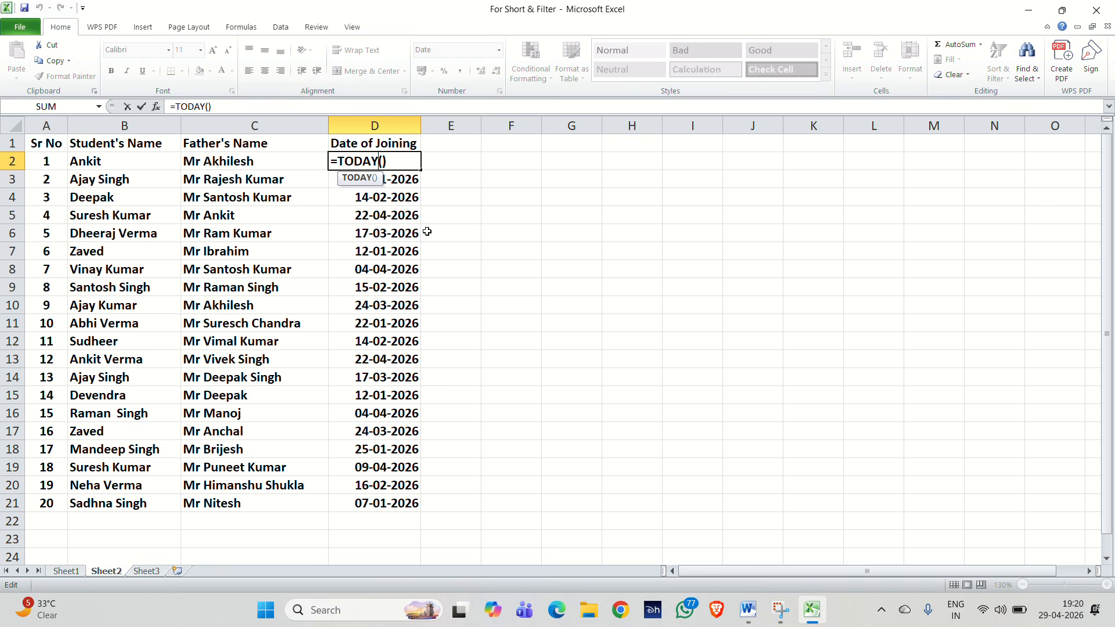
key("Return")
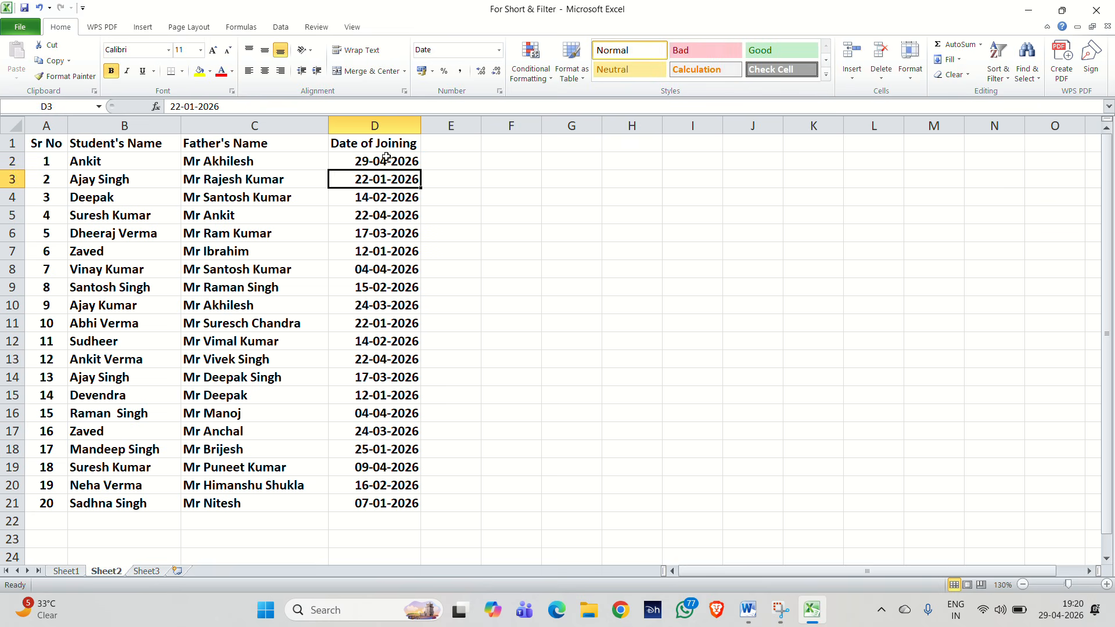
left_click(387, 158)
key("F2")
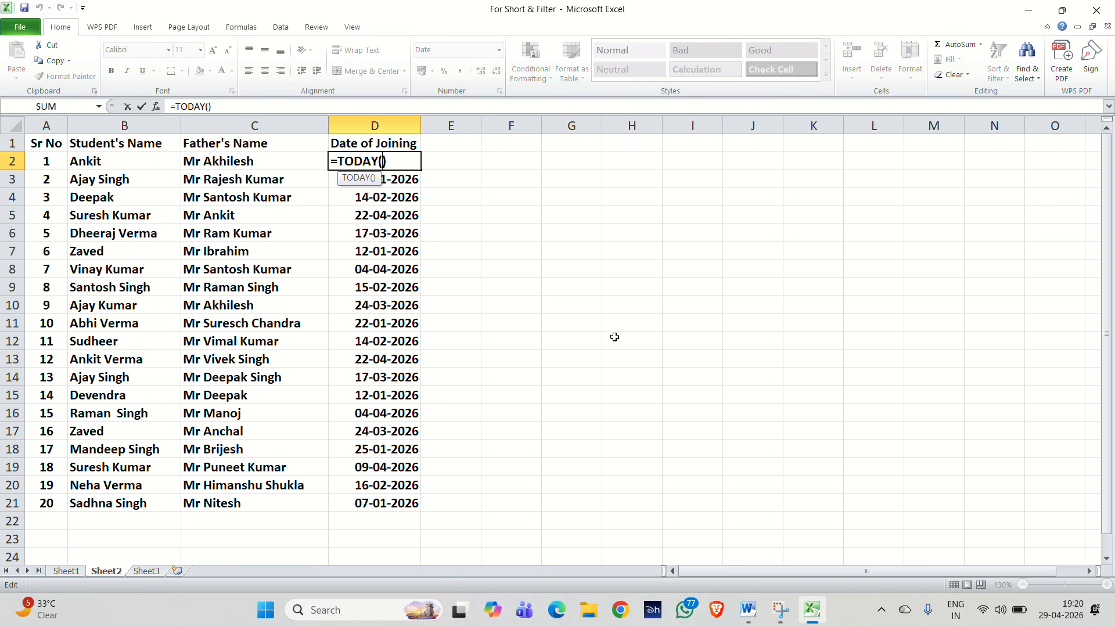
key("Return")
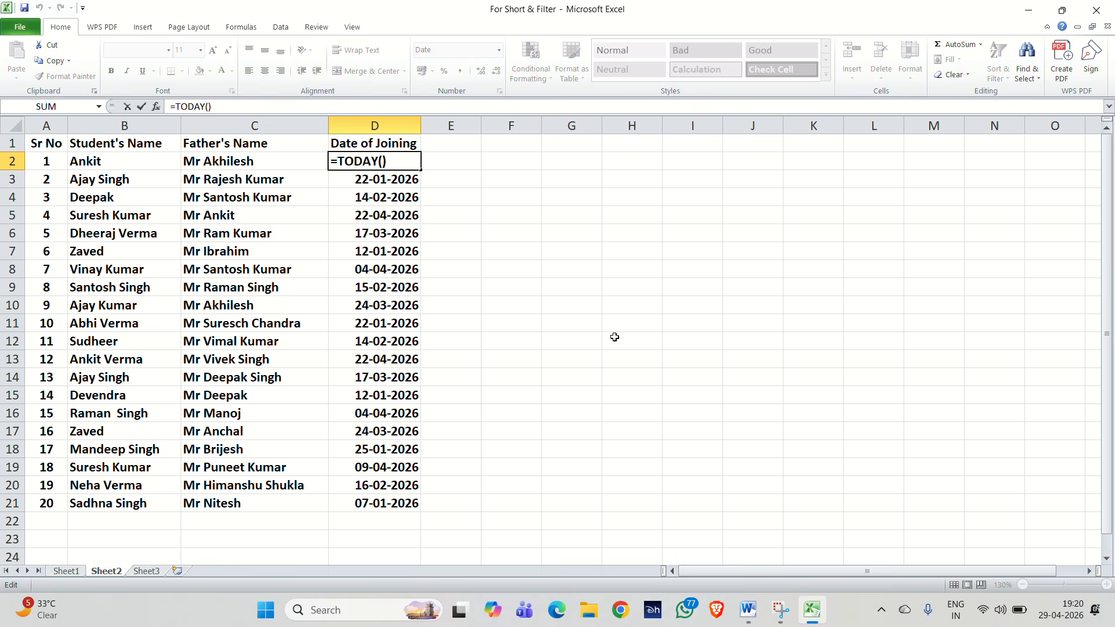
key("Return")
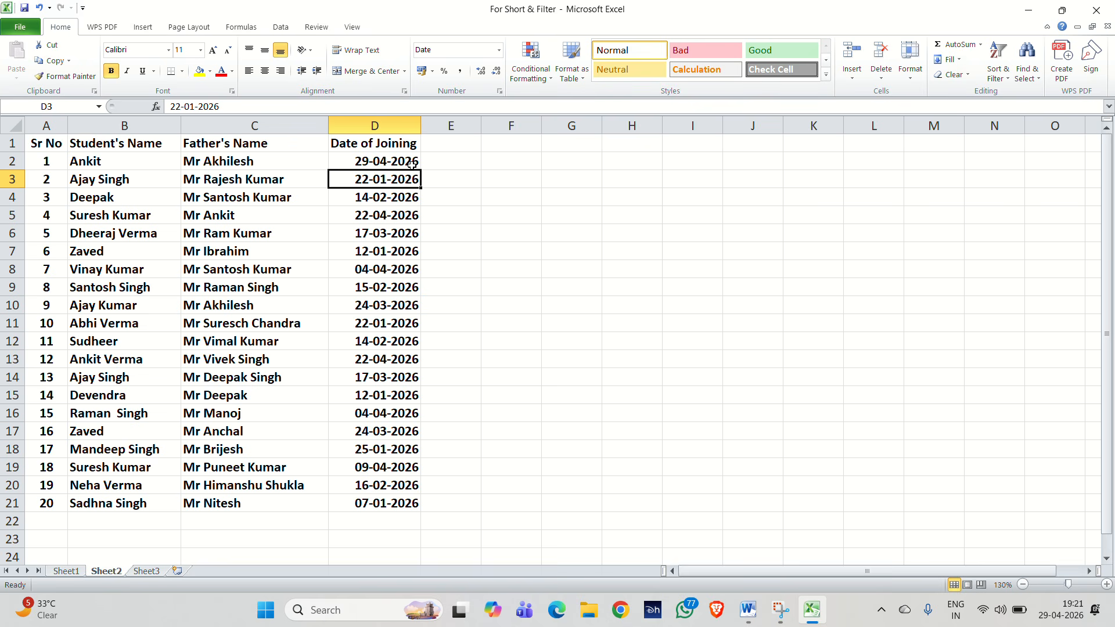
left_click(375, 197)
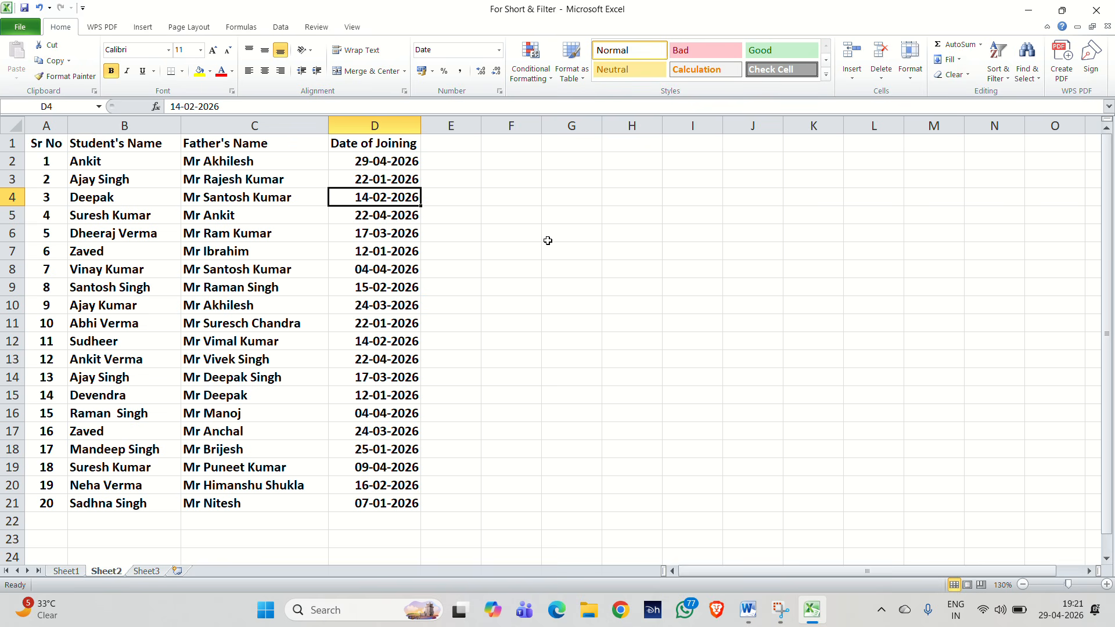
left_click(577, 233)
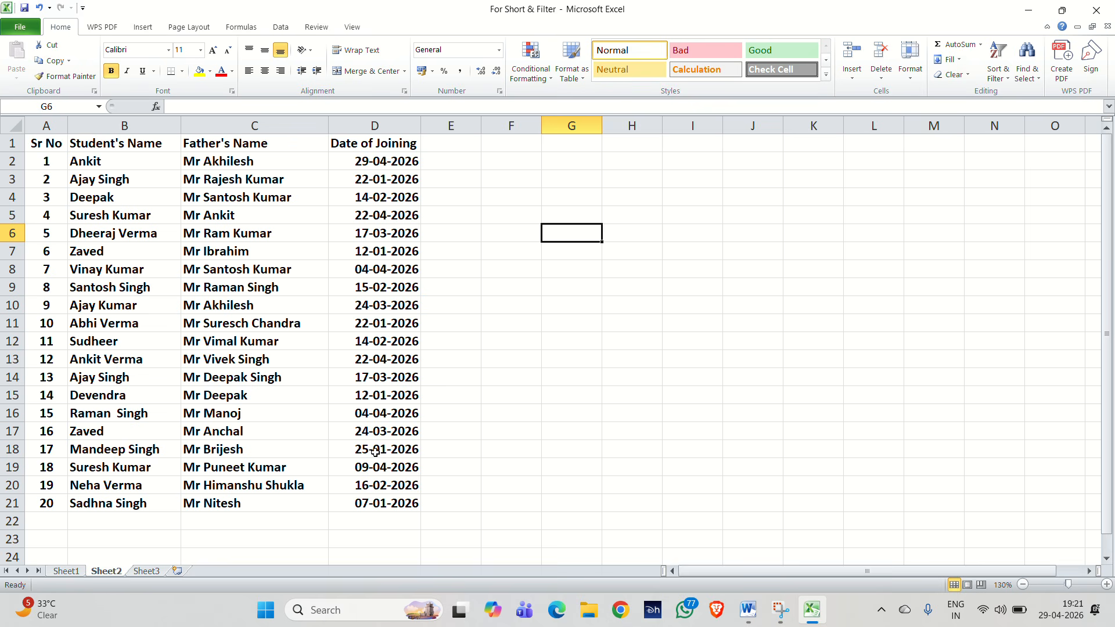
Change D17's joining date from 24-03-2026 to 14-03-2026.
double_click(362, 430)
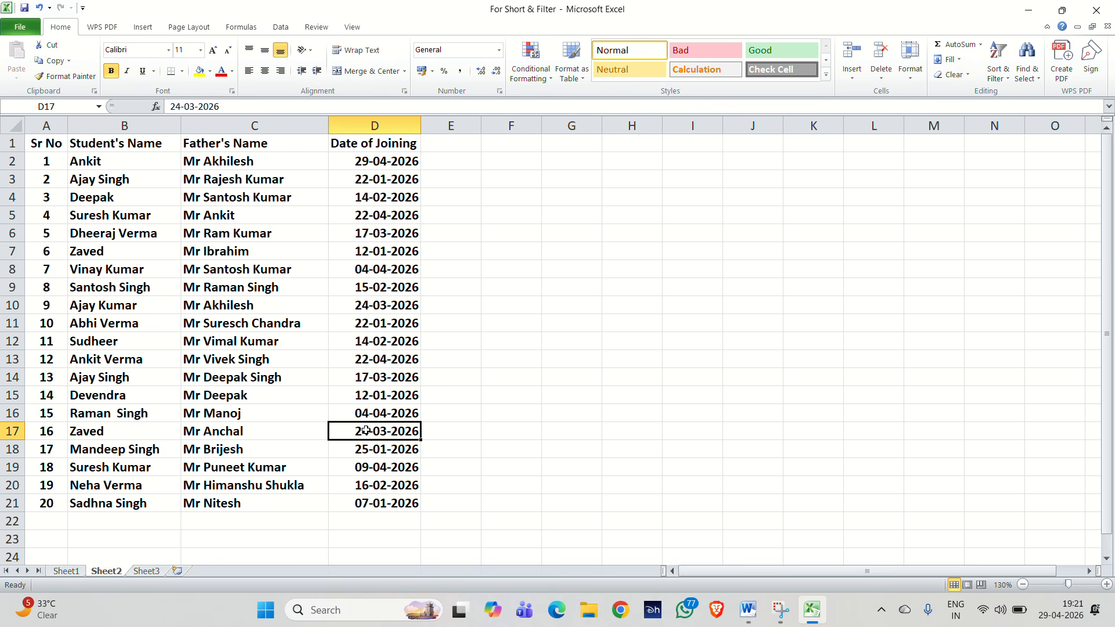
key("Home")
key("Delete")
key("Delete")
type("14")
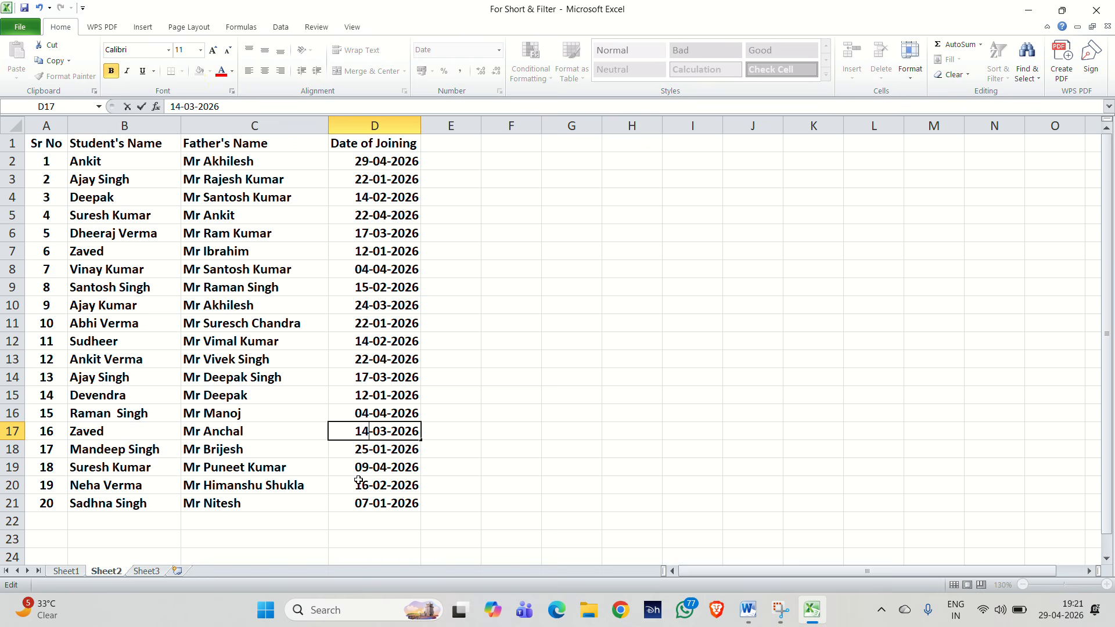
key("Return")
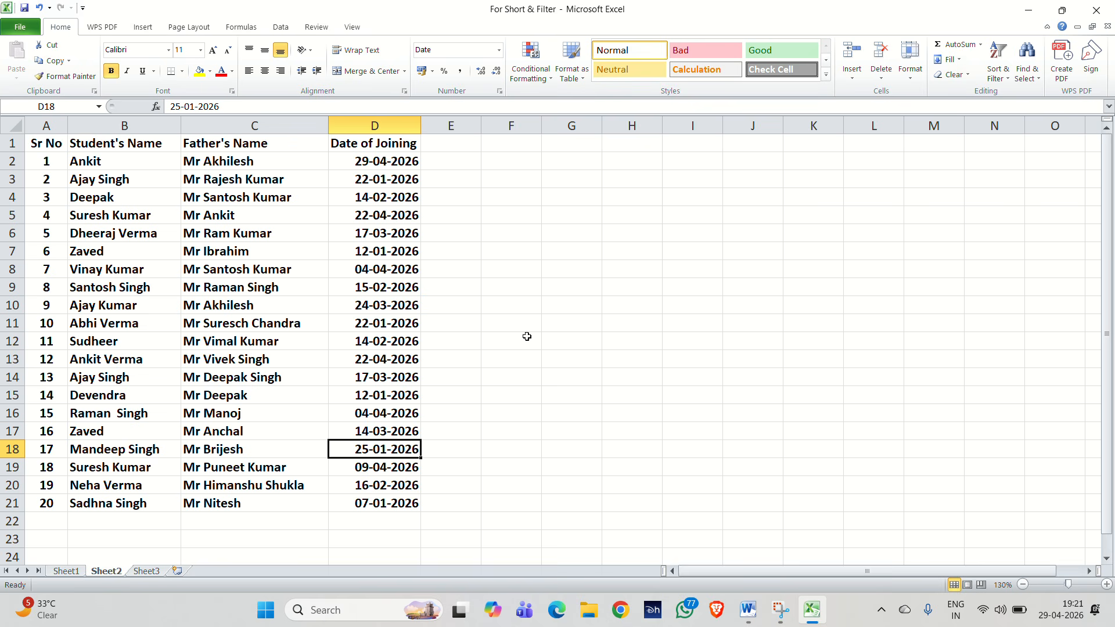
left_click(572, 305)
Add an A Date Occurring highlight rule to D1:D21, first set to Today.
left_click_drag(368, 143, 383, 503)
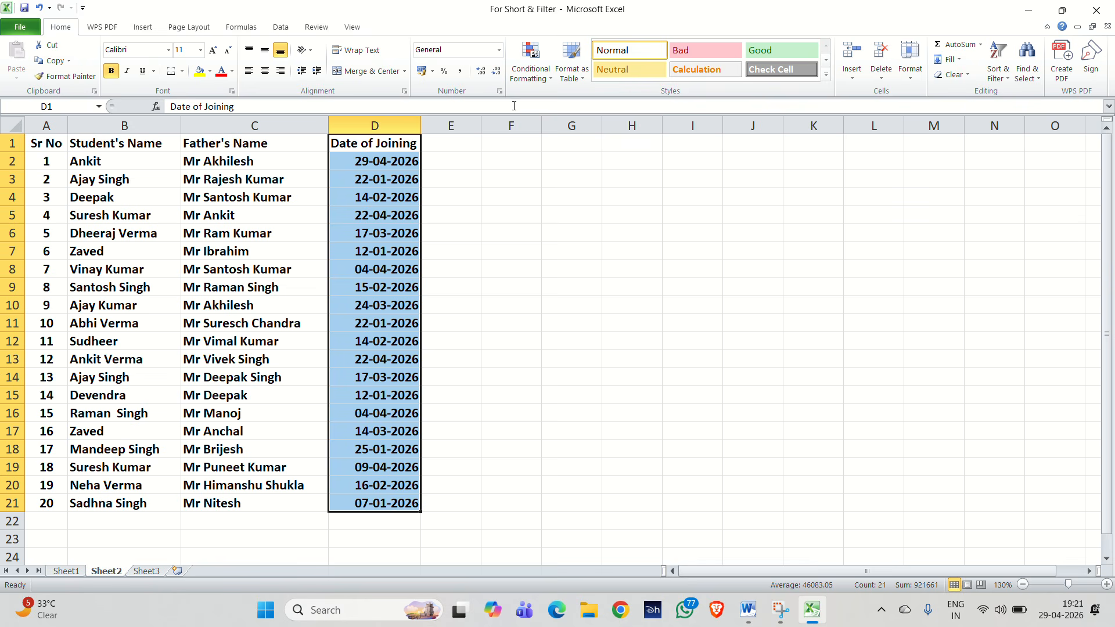
left_click(530, 69)
mouse_move(579, 101)
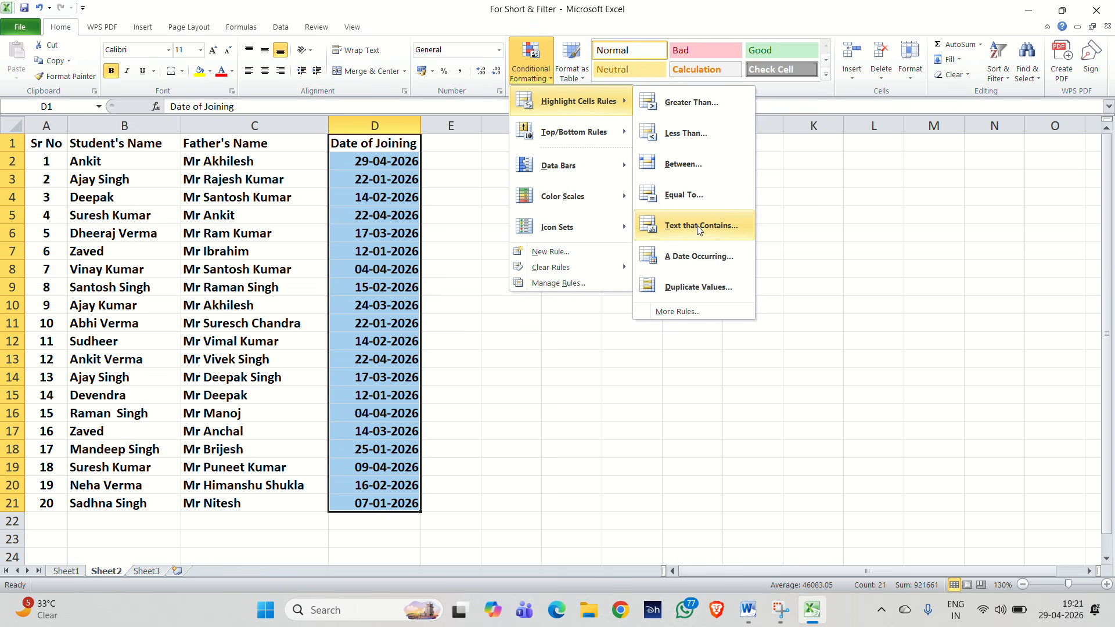
left_click(679, 258)
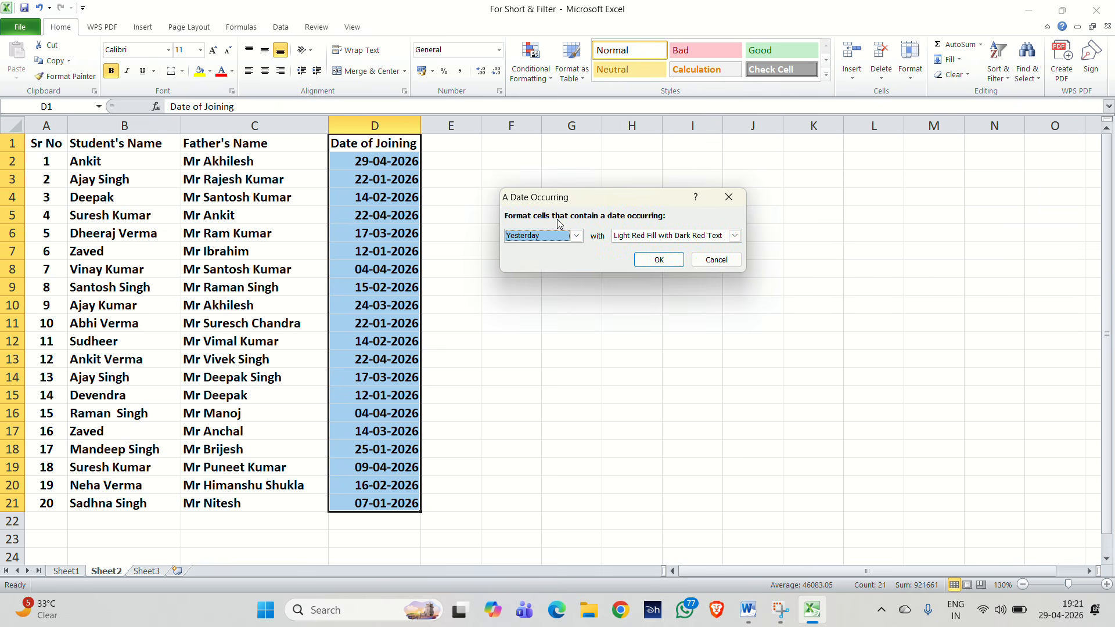
left_click(574, 237)
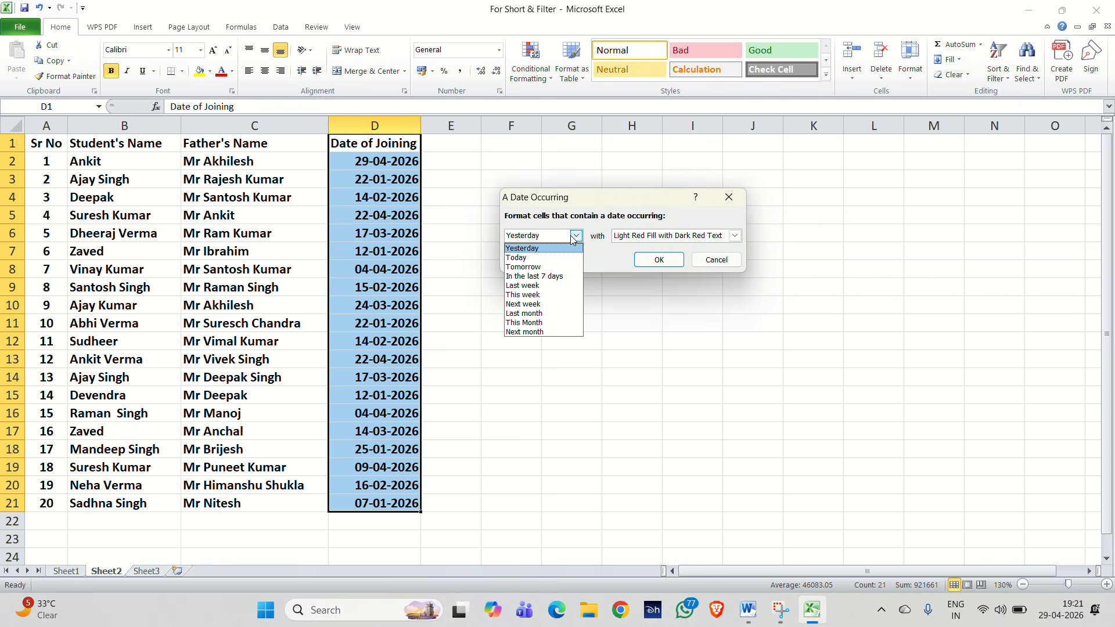
left_click(544, 257)
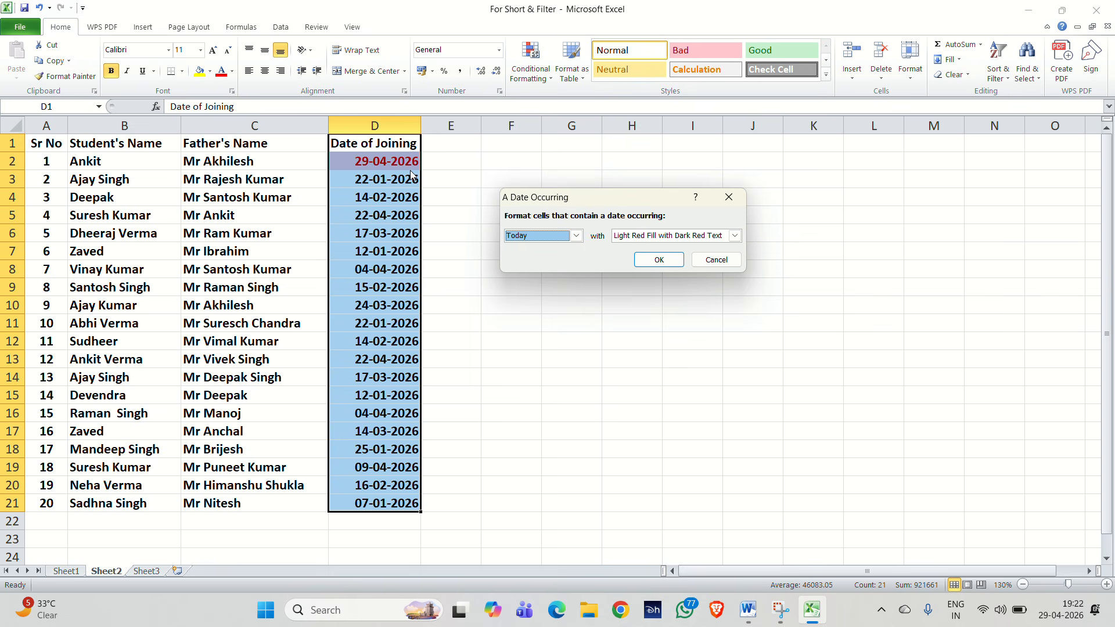
Try Tomorrow, In the last 7 days and Last week, settling on This week.
left_click(576, 235)
left_click(532, 264)
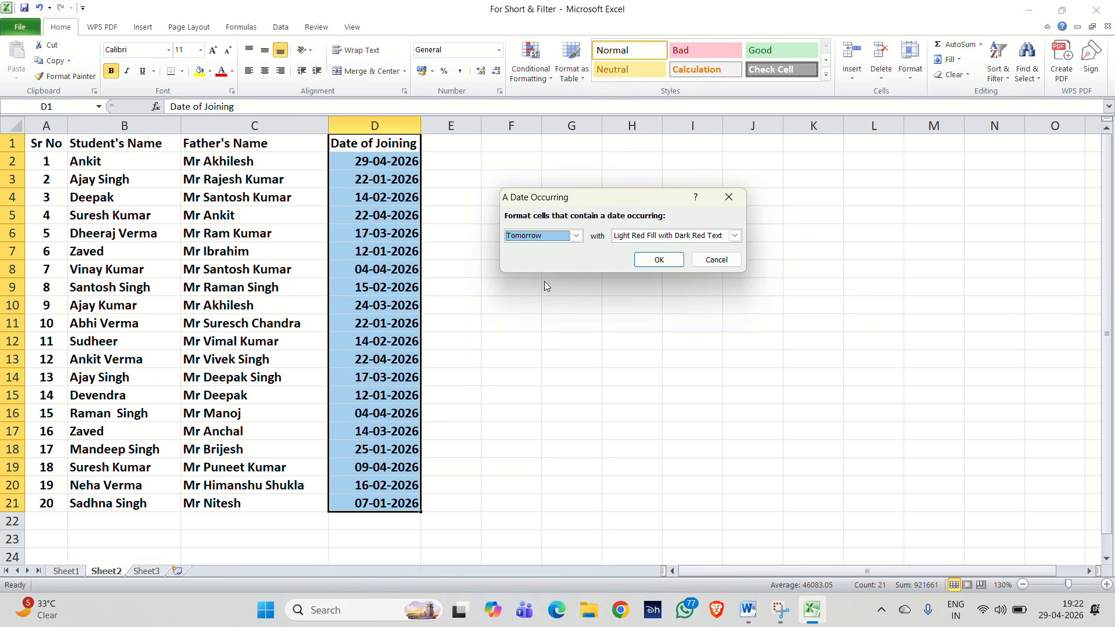
left_click(576, 235)
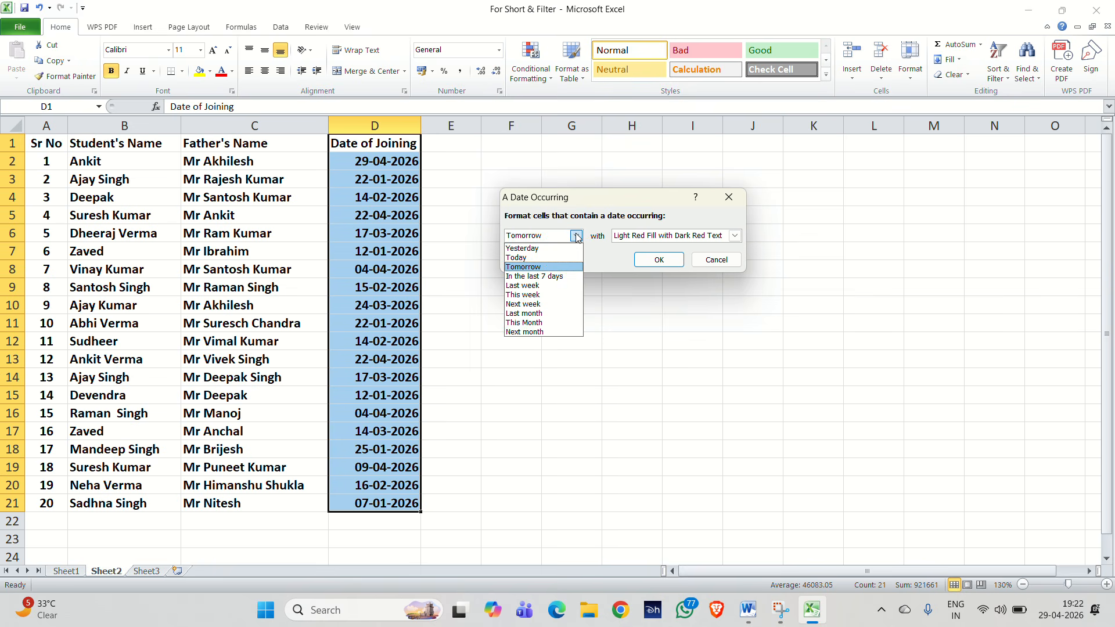
left_click(534, 276)
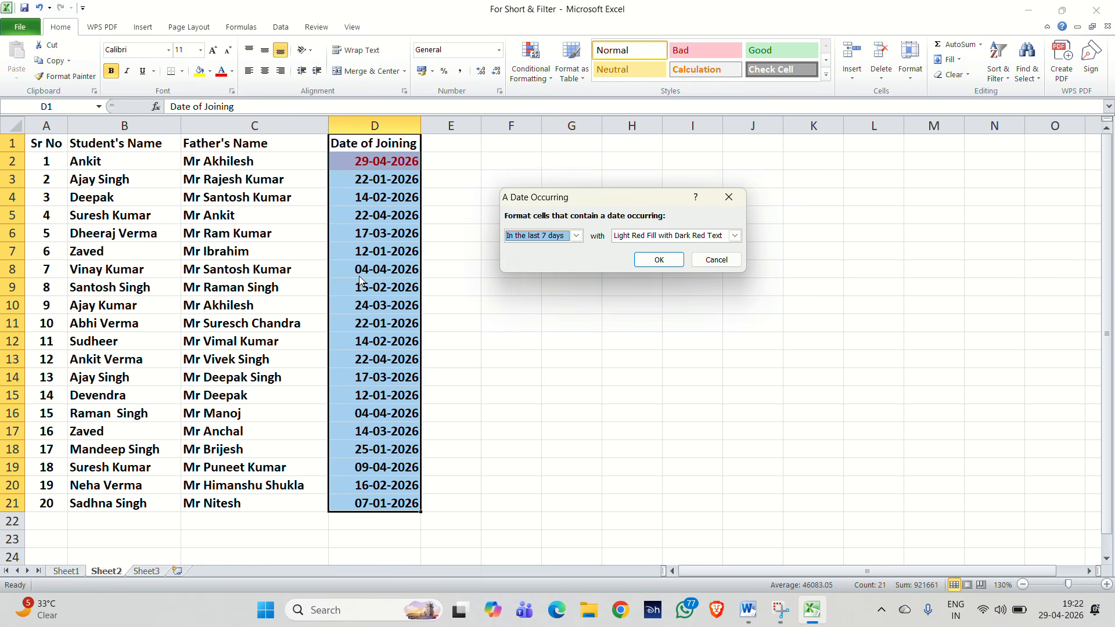
left_click(577, 236)
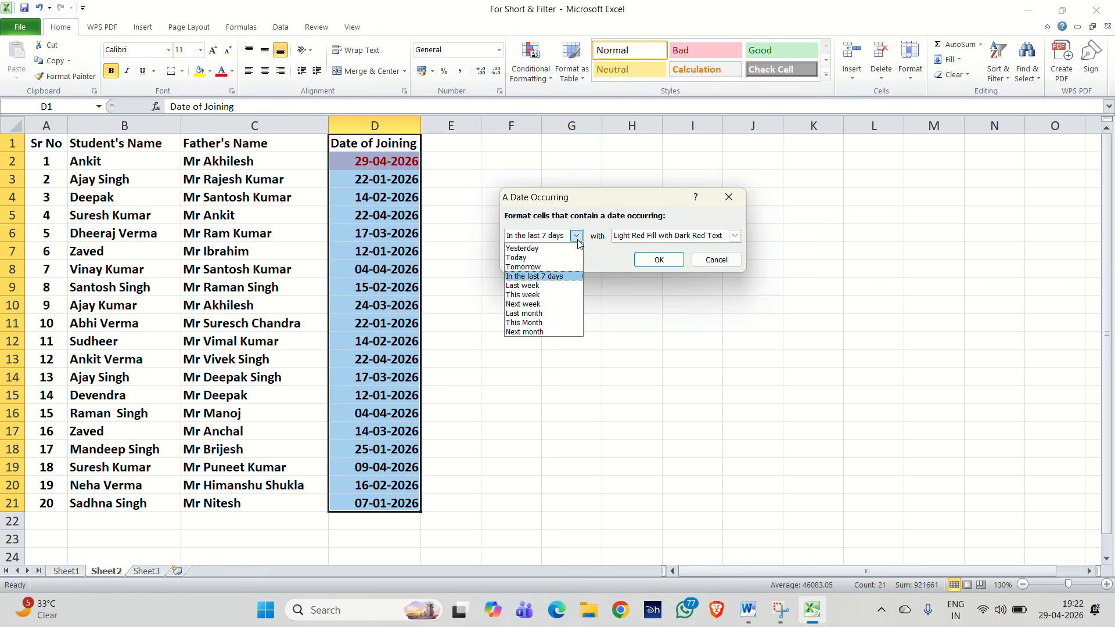
left_click(535, 284)
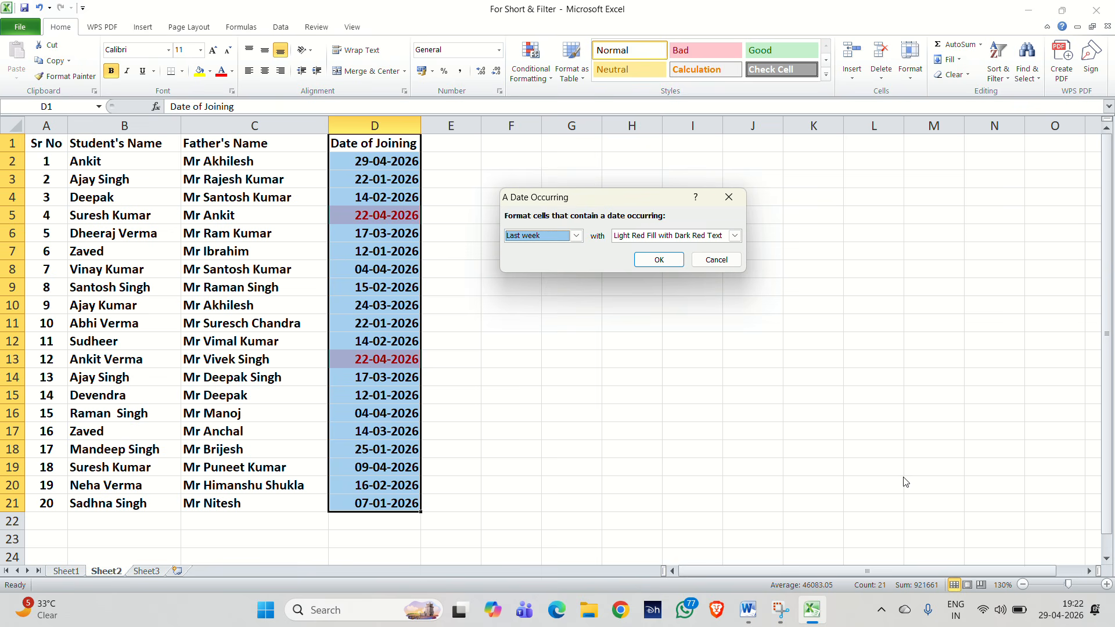
left_click(576, 237)
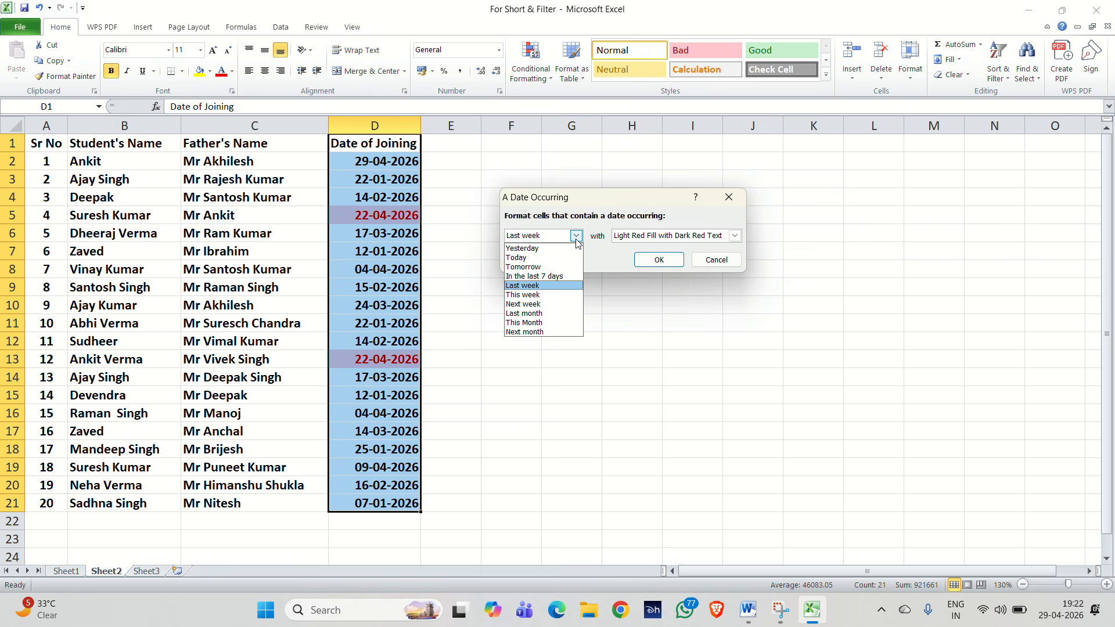
left_click(539, 295)
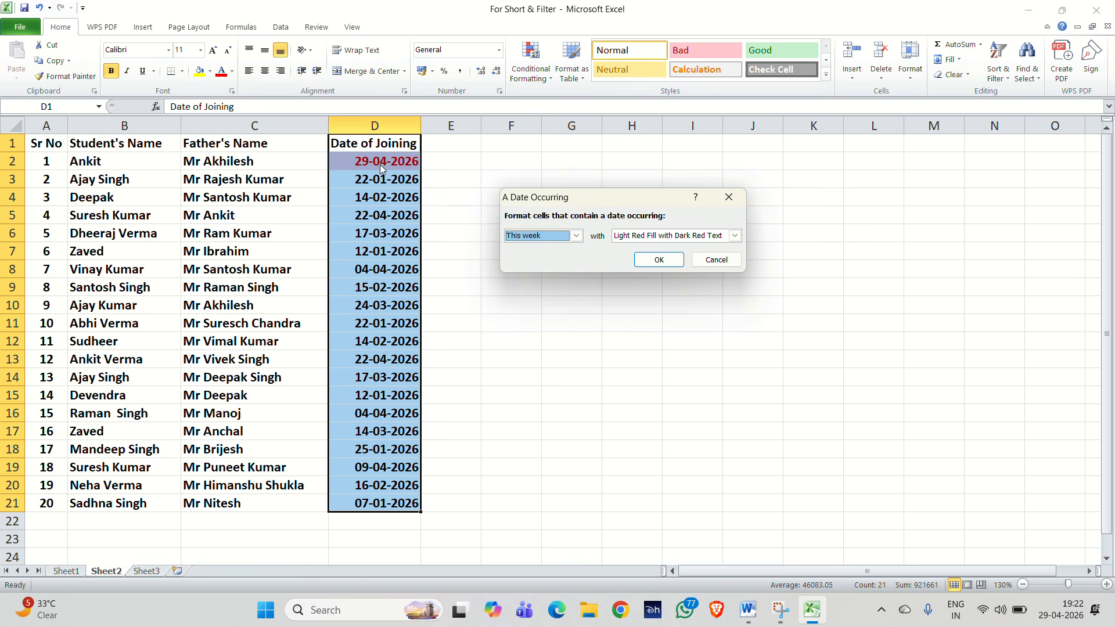
left_click(1066, 614)
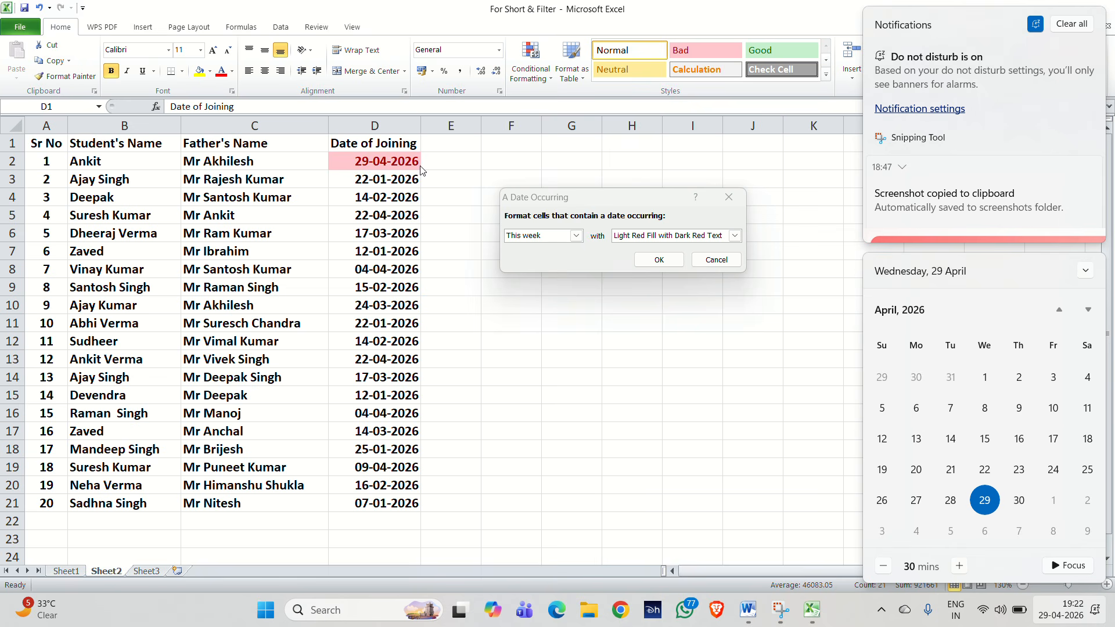
Try Last week, Next week and Last month as the date period, settling on This Month.
left_click(576, 235)
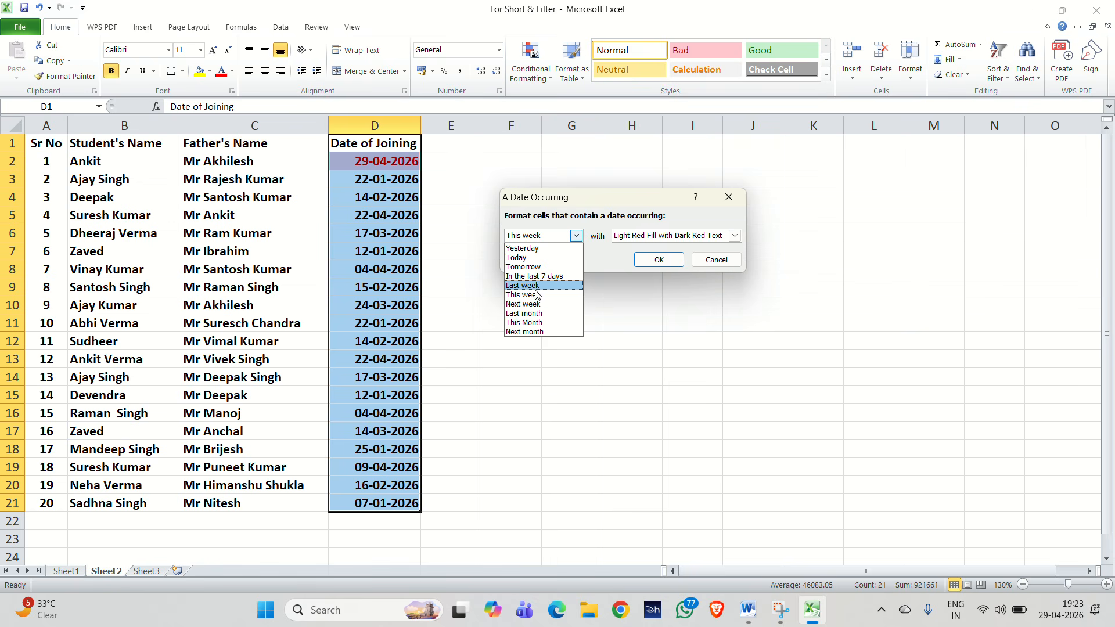
left_click(533, 285)
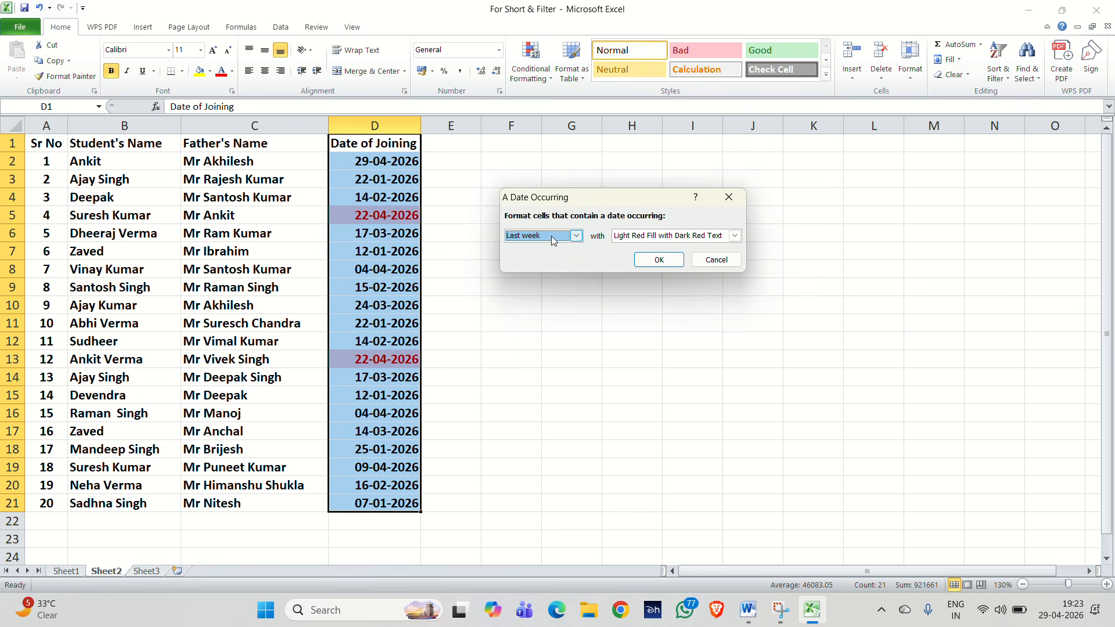
left_click(576, 235)
left_click(533, 303)
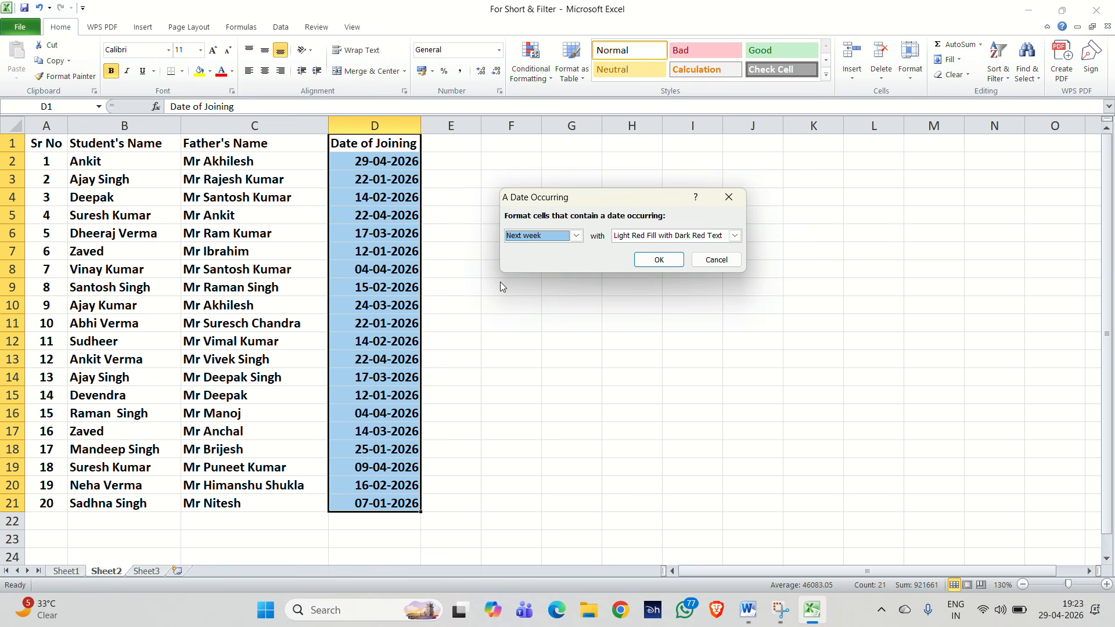
left_click(576, 235)
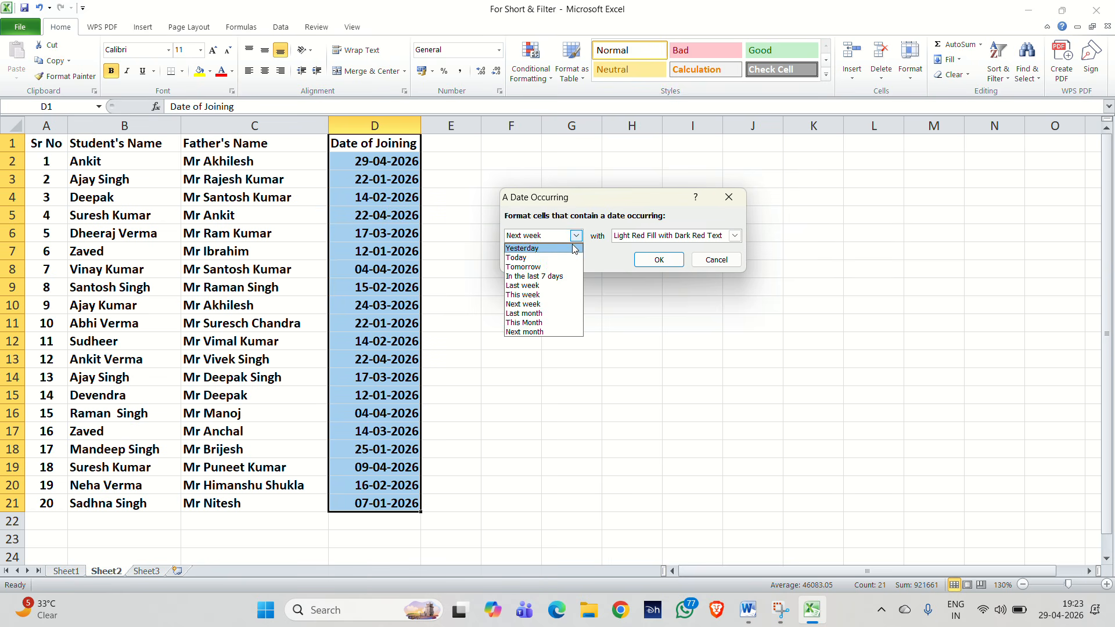
left_click(536, 313)
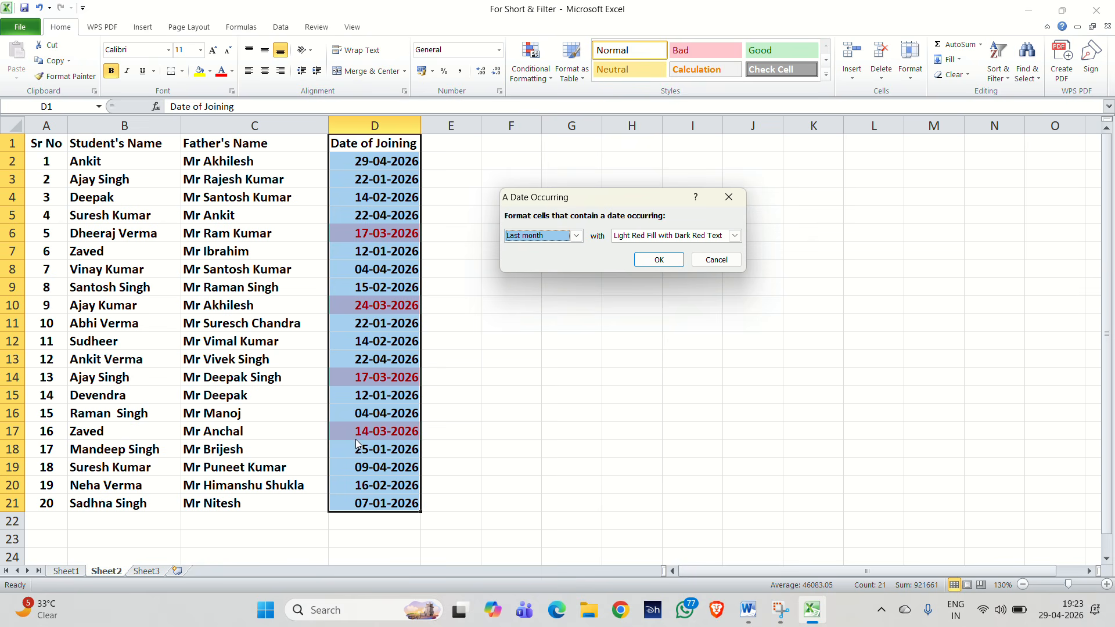
left_click(576, 235)
left_click(540, 323)
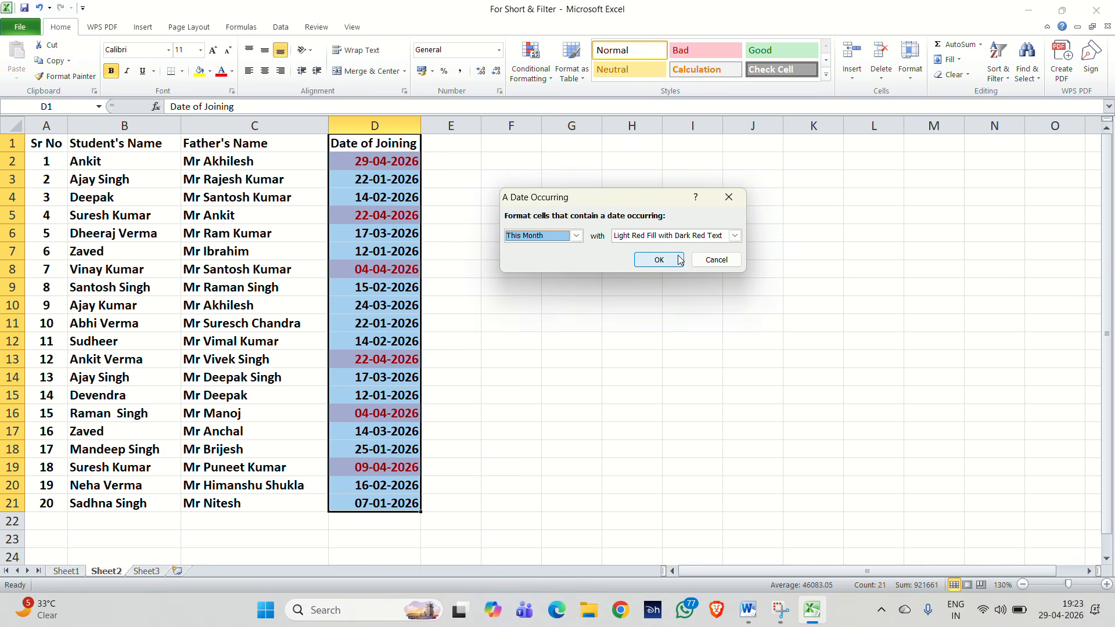
Apply the This Month rule with Green Fill with Dark Green Text.
left_click(734, 236)
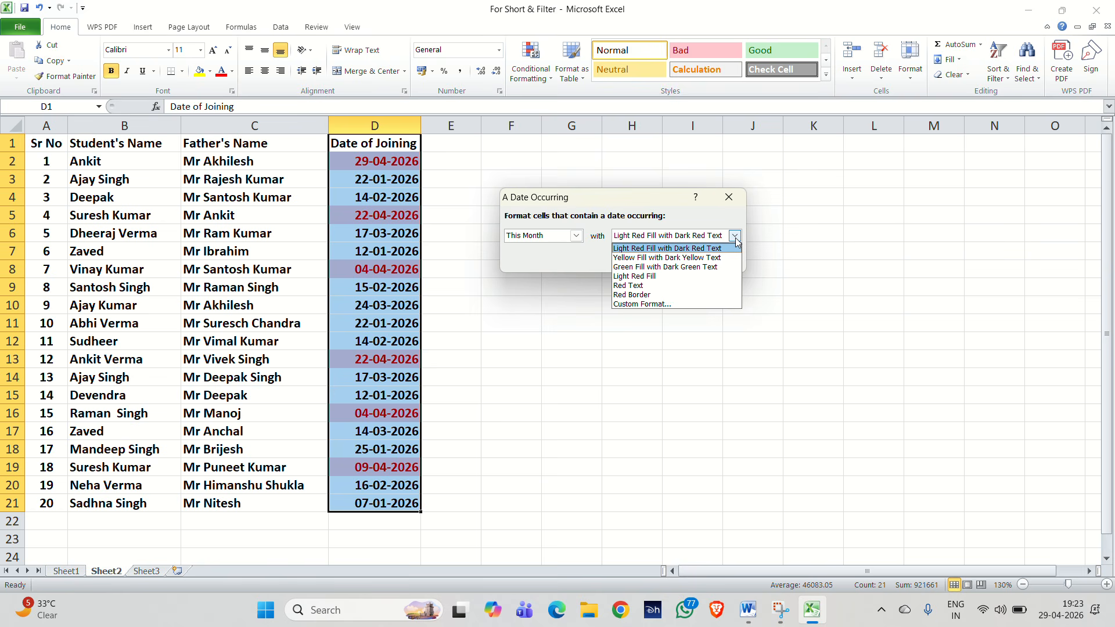
left_click(638, 268)
left_click(659, 261)
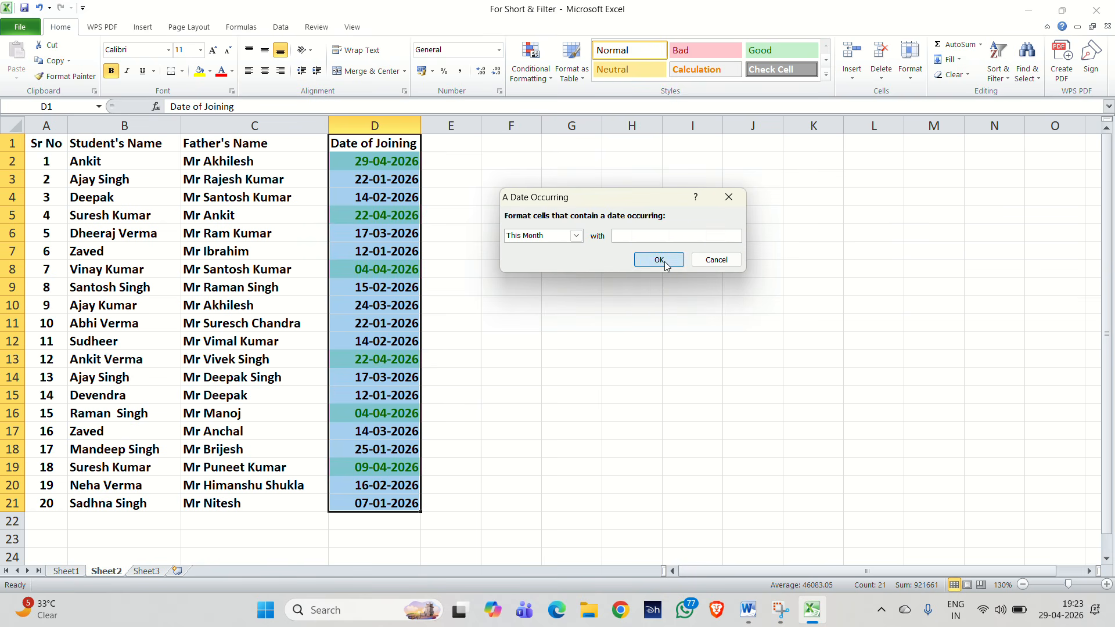
left_click(527, 390)
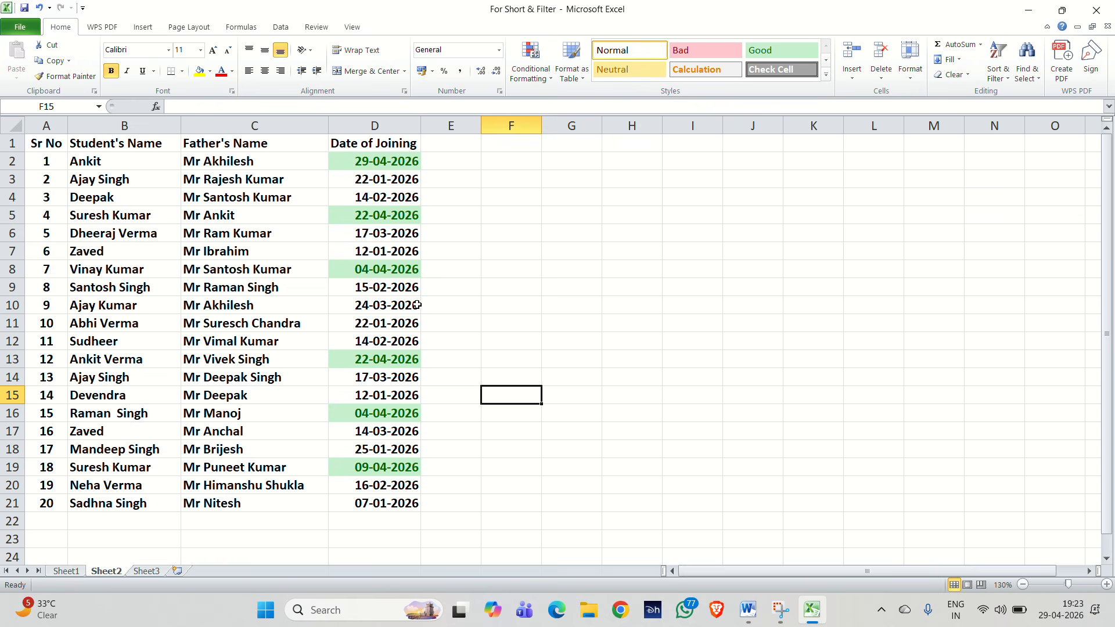
Undo the green date highlight, preview Next month in A Date Occurring, then cancel.
key("ctrl+z")
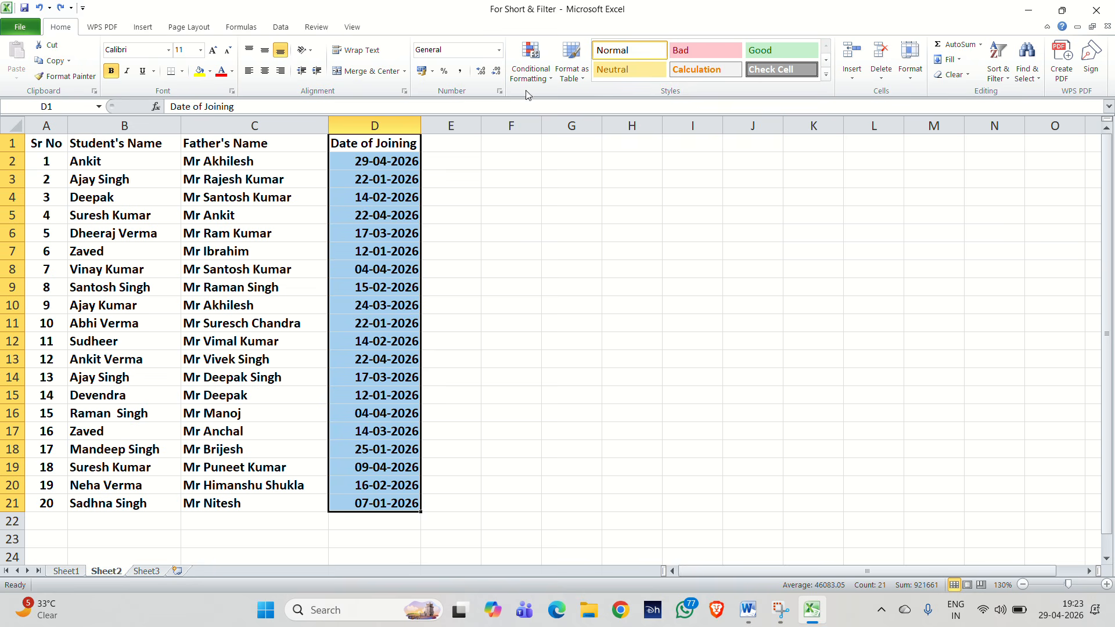
left_click(530, 61)
mouse_move(588, 112)
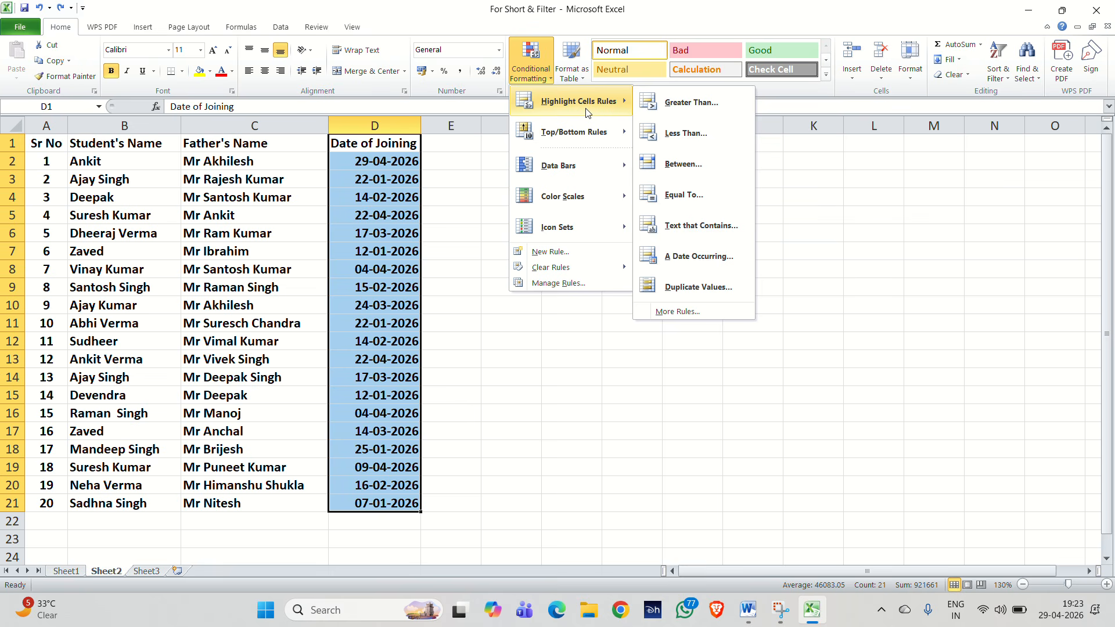
left_click(698, 256)
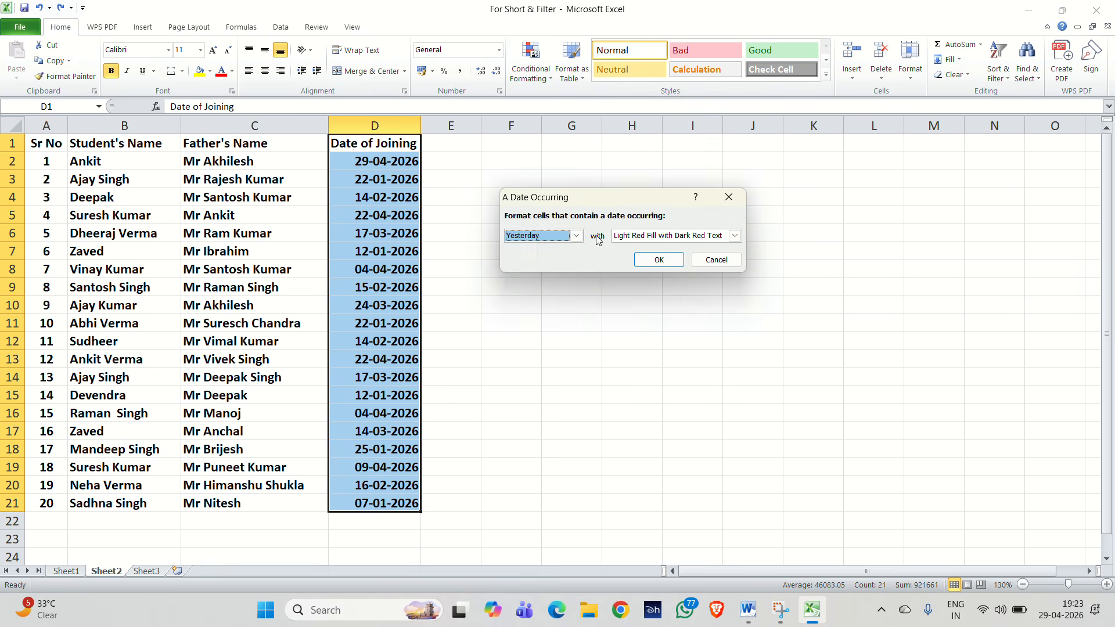
left_click(576, 236)
left_click(544, 329)
left_click(714, 262)
left_click(535, 398)
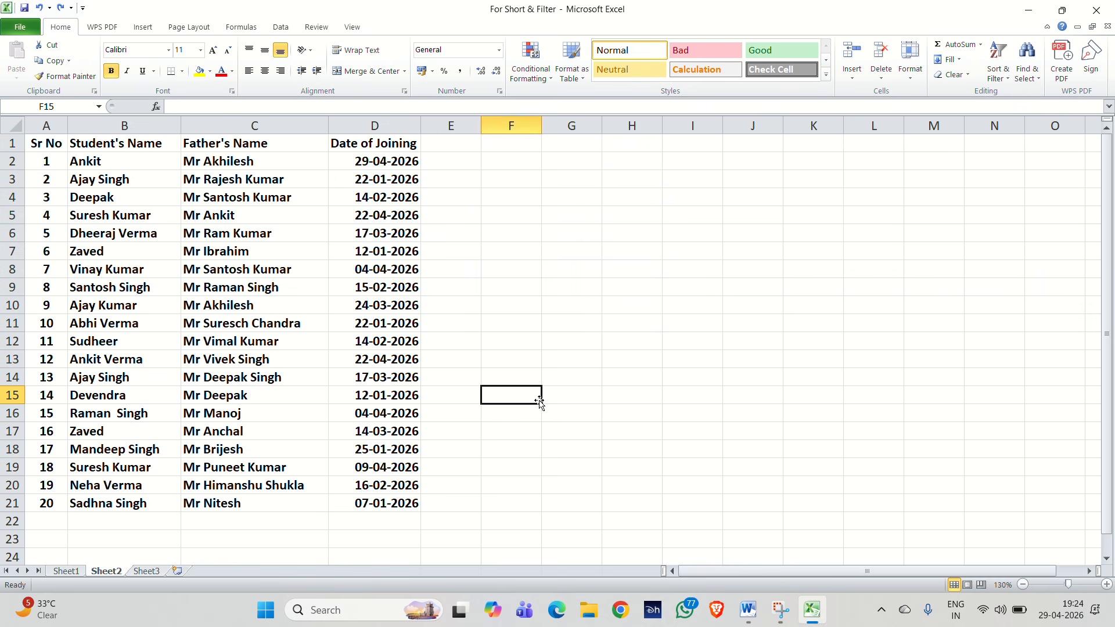
Make the Task 4 paragraph in the Excel Notes document bold at 14 pt.
key("alt+Tab")
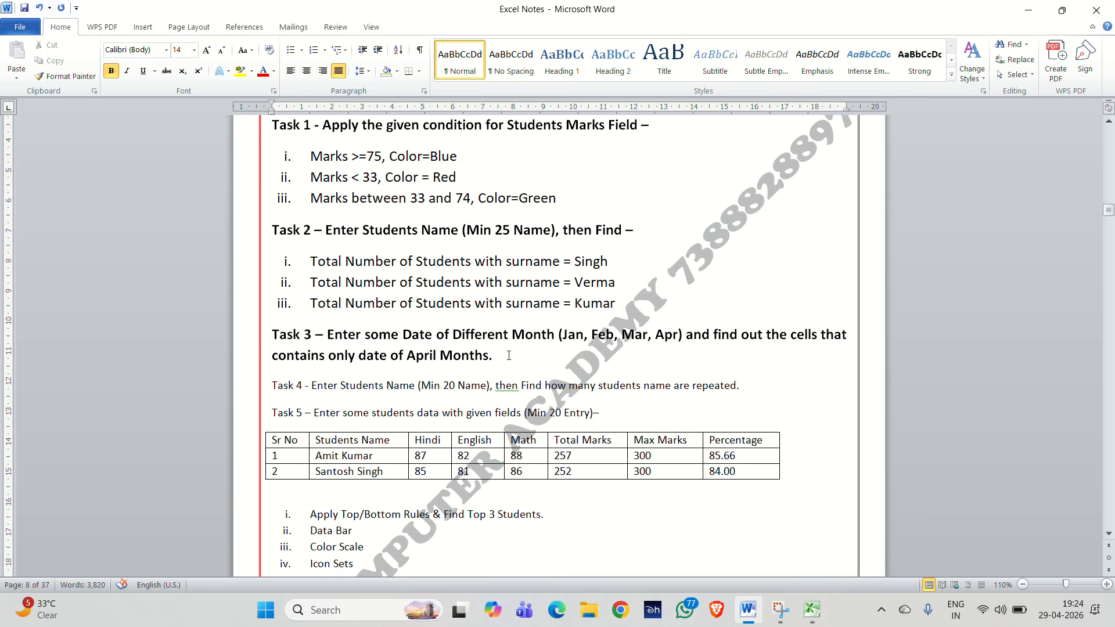
left_click(756, 389)
triple_click(757, 390)
key("ctrl+shift+period")
key("ctrl+shift+period")
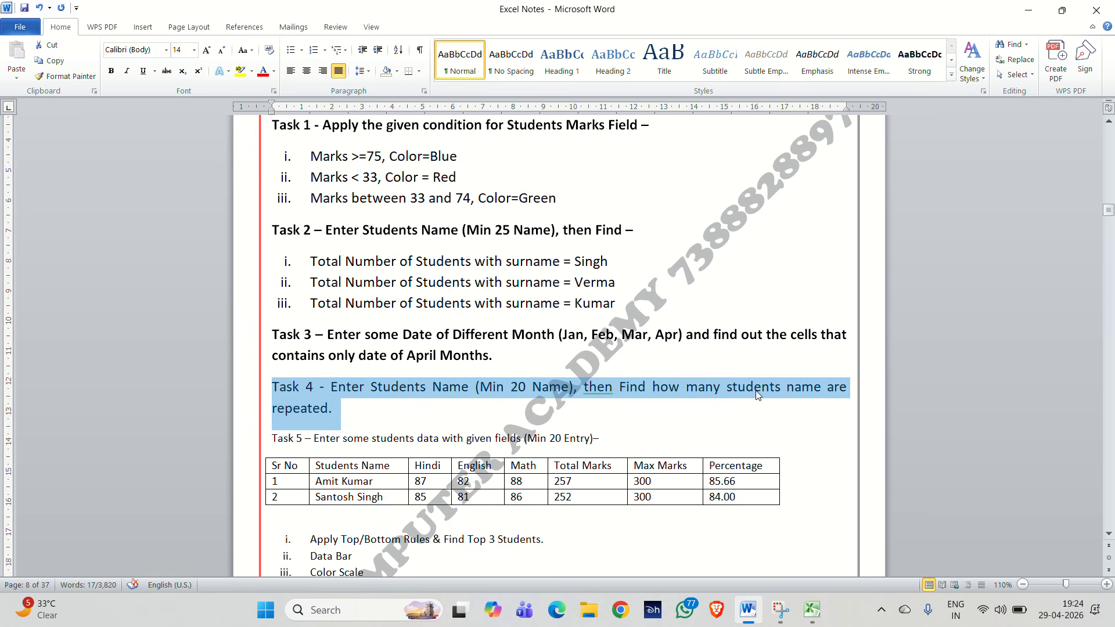
key("ctrl+b")
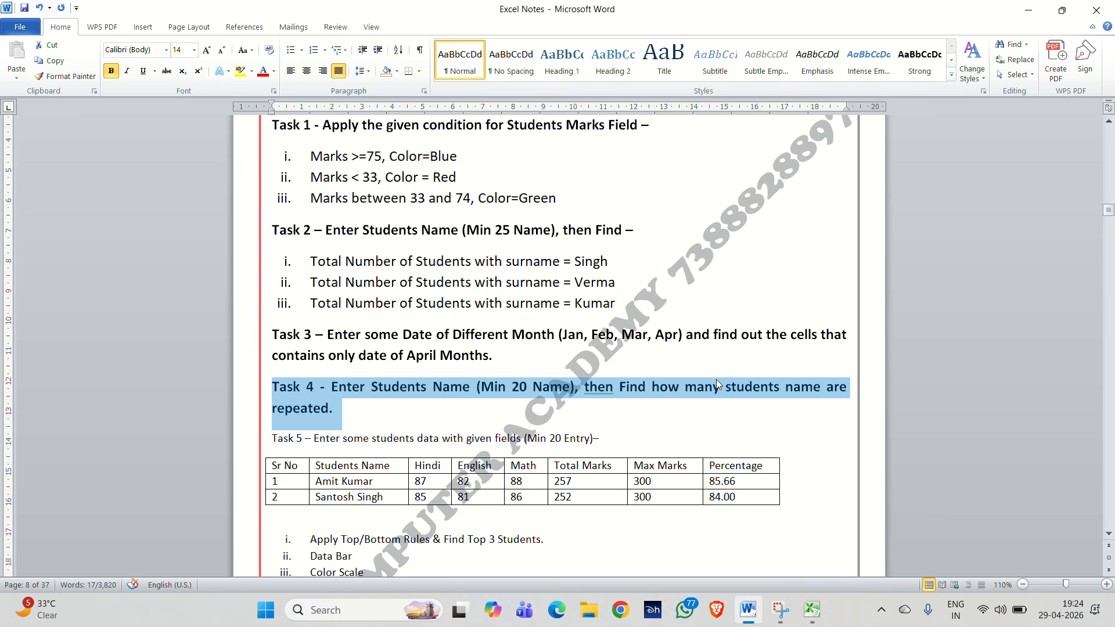
left_click(367, 405)
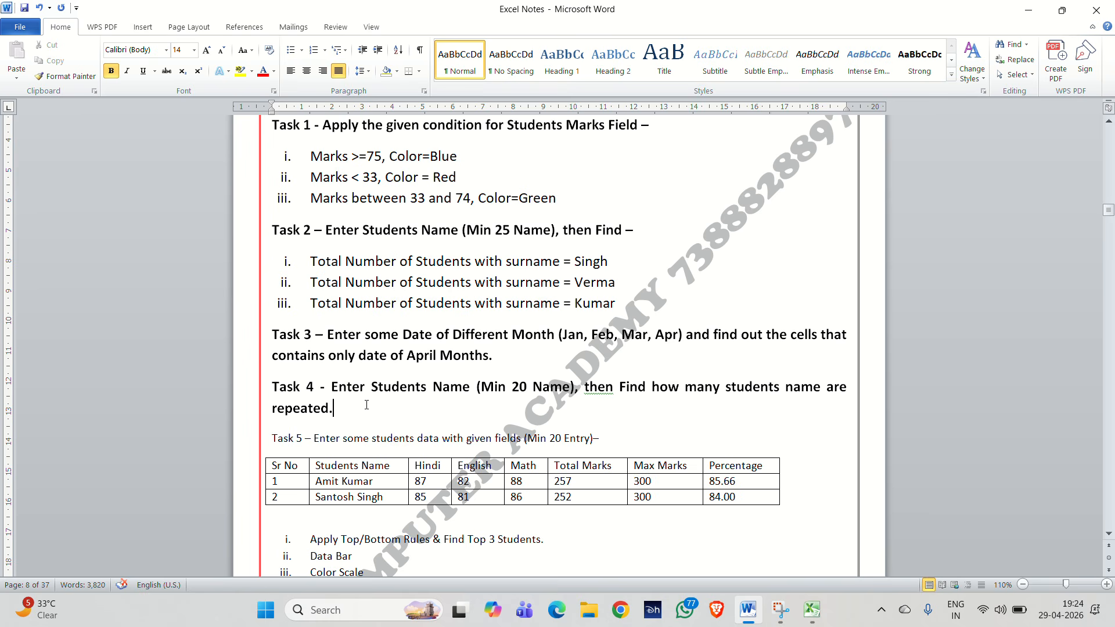
Correct 'then' to the suggested 'and then' in the Task 4 line.
right_click(599, 386)
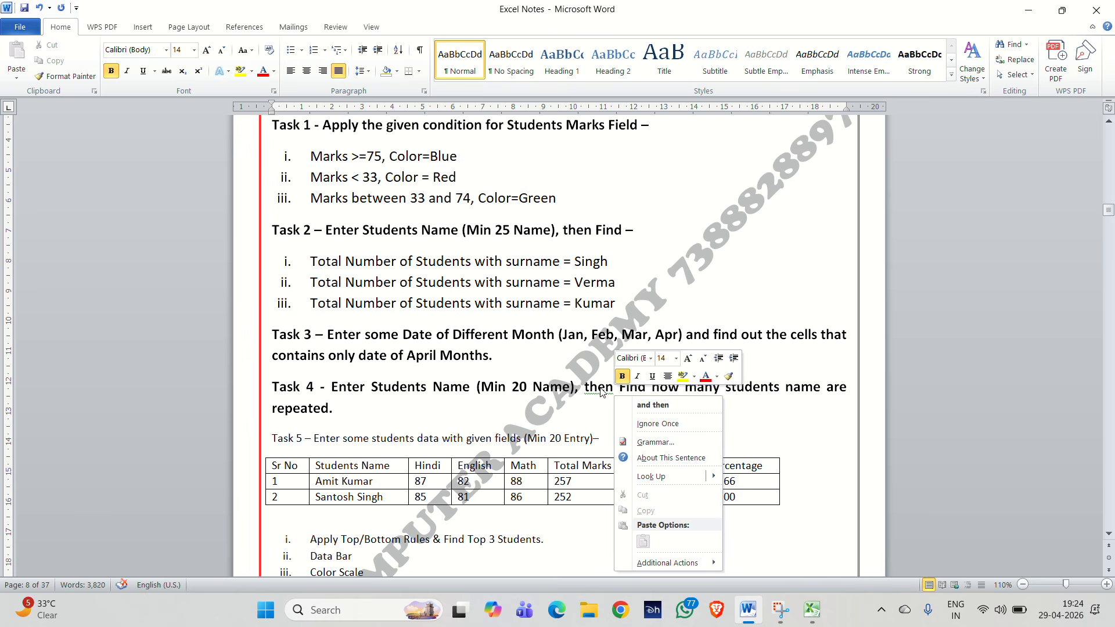
left_click(650, 405)
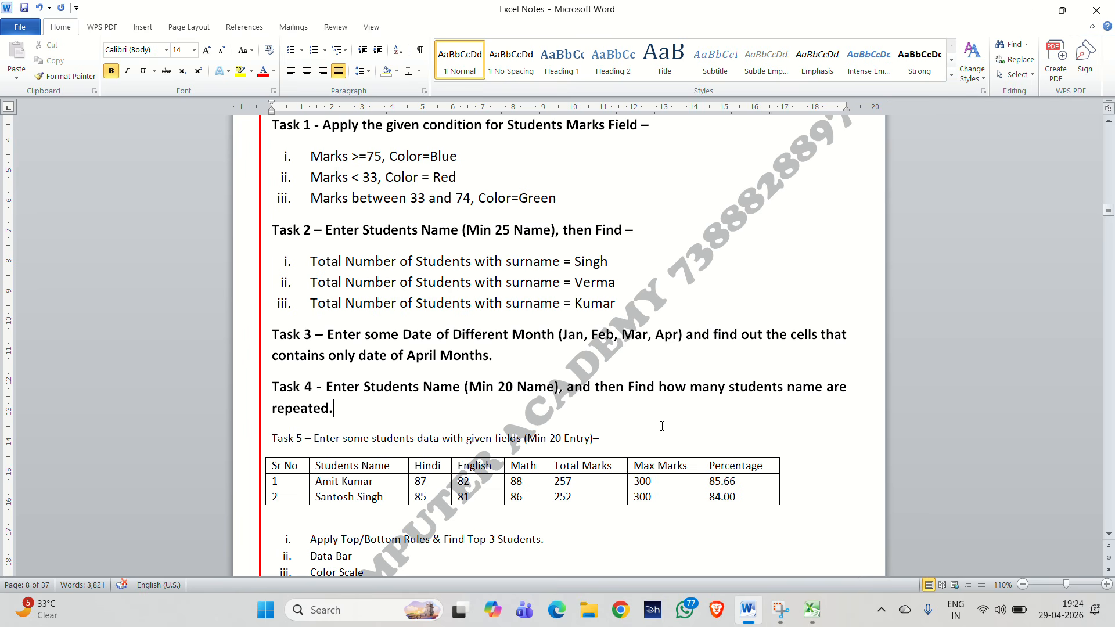
left_click(821, 616)
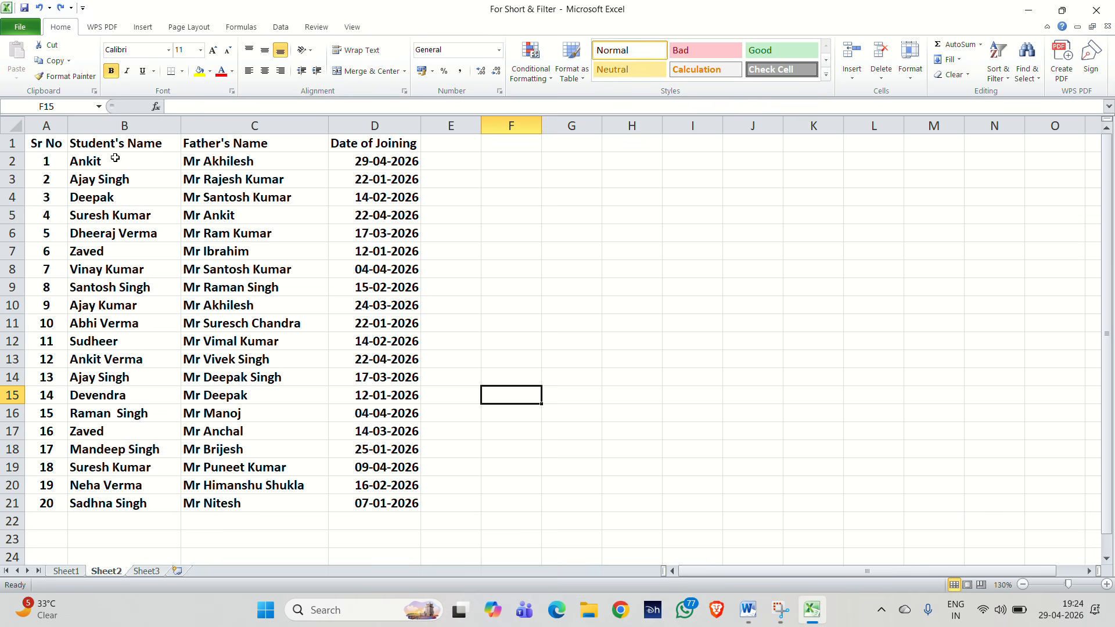
Highlight duplicate names in B1:B21 with Light Red Fill and Dark Red Text.
left_click_drag(127, 149, 144, 502)
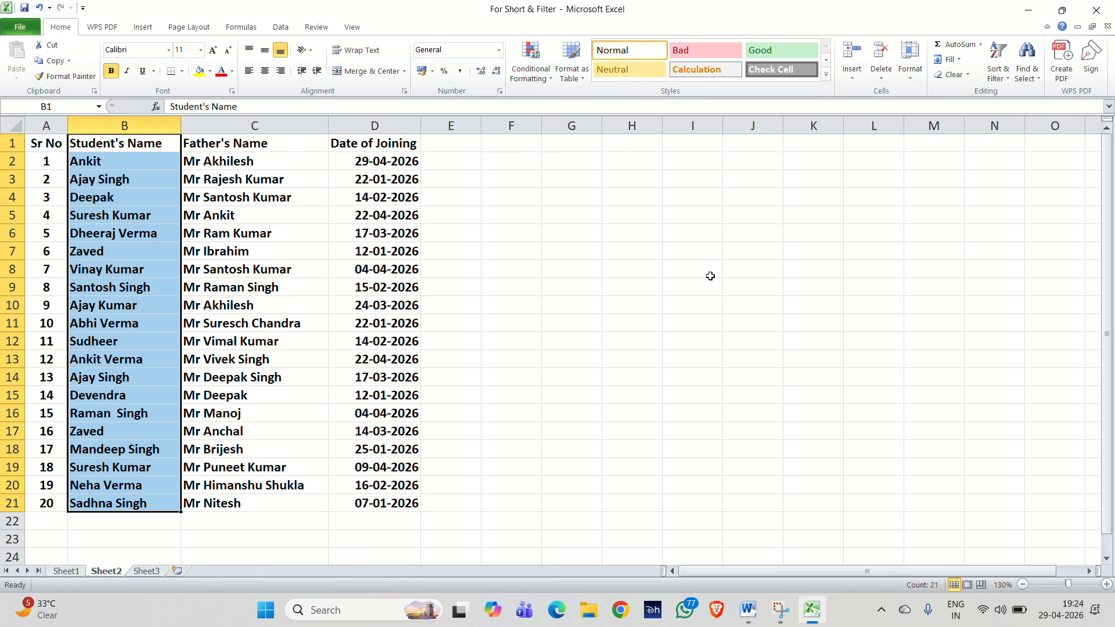
left_click(538, 77)
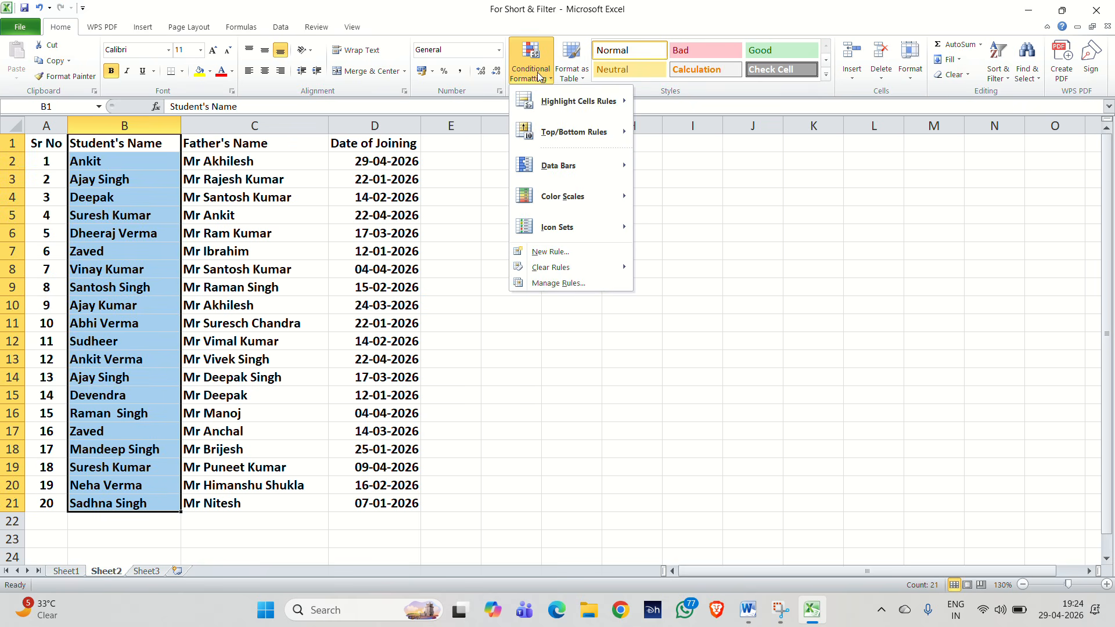
mouse_move(572, 100)
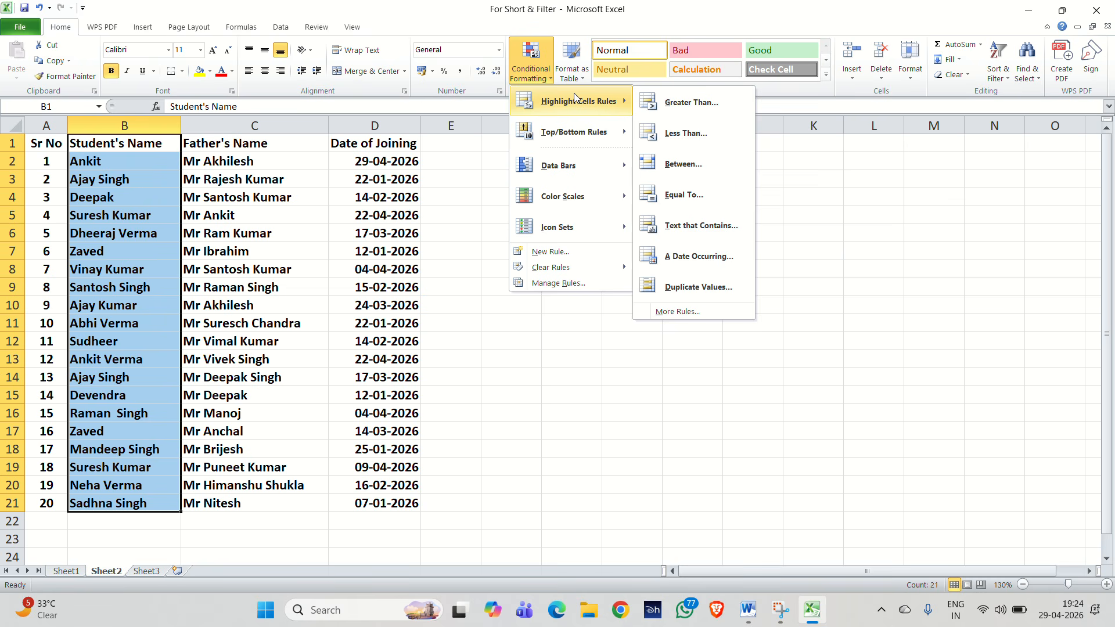
left_click(698, 287)
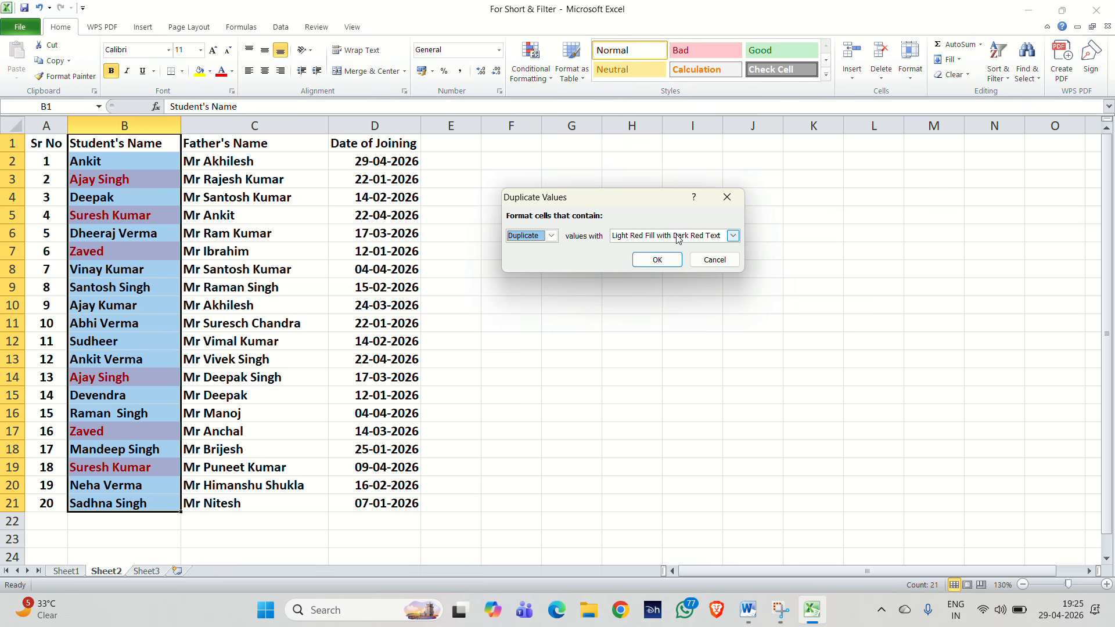
left_click(657, 262)
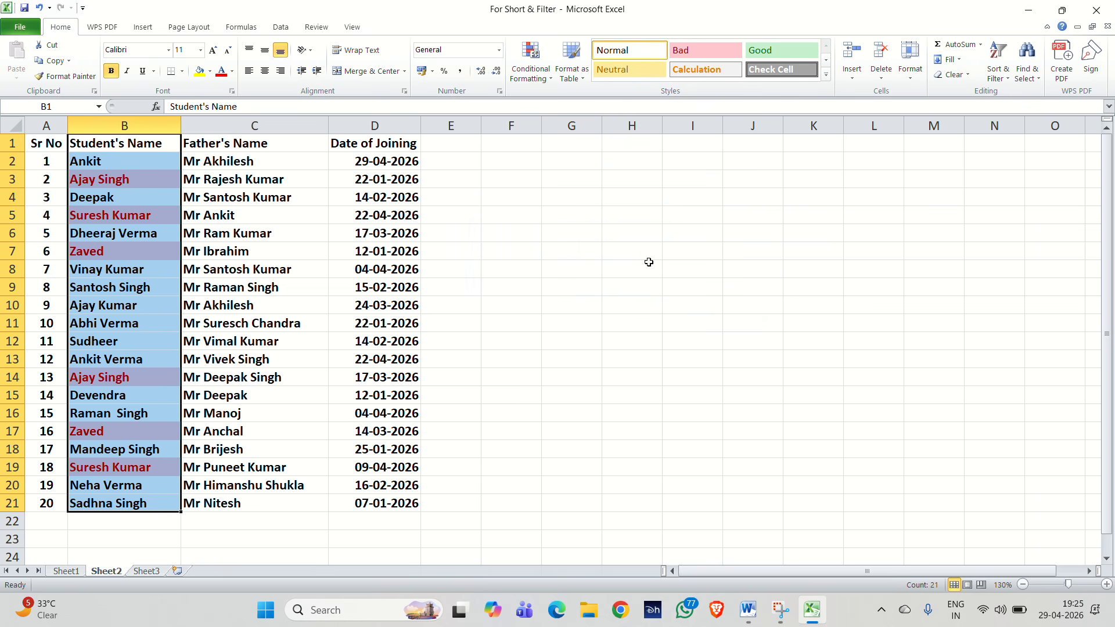
left_click(519, 277)
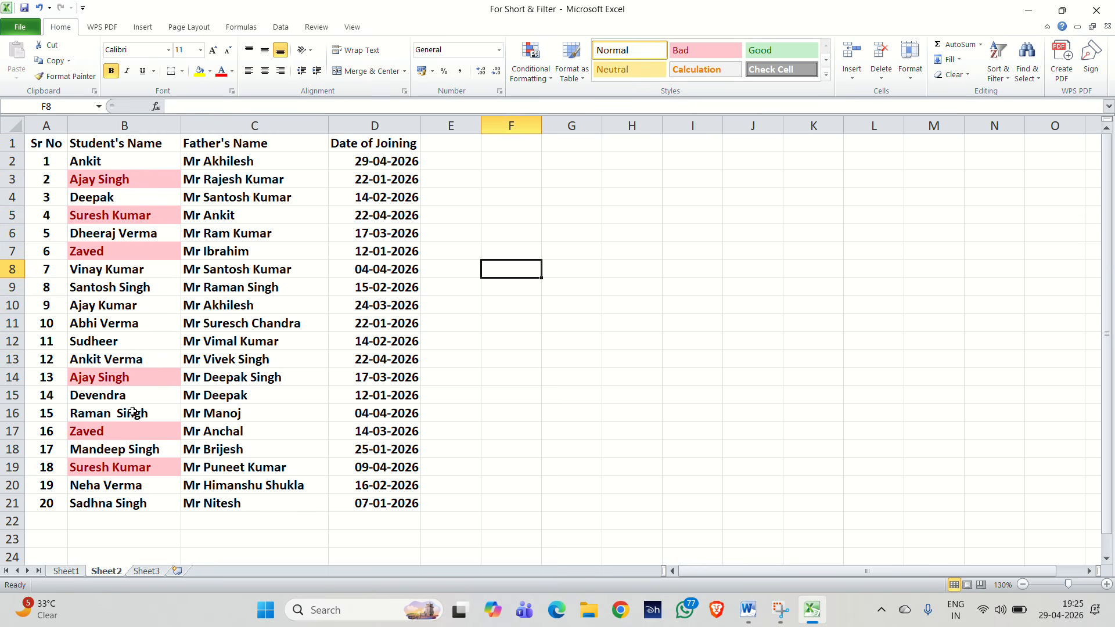
left_click(117, 182)
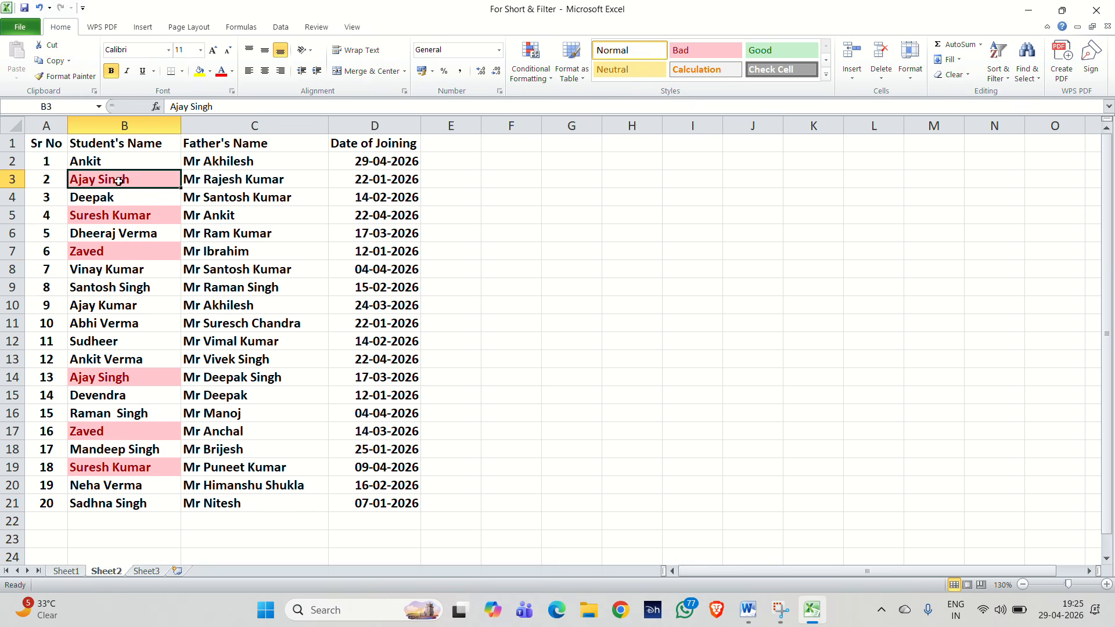
left_click(93, 379)
left_click(136, 213)
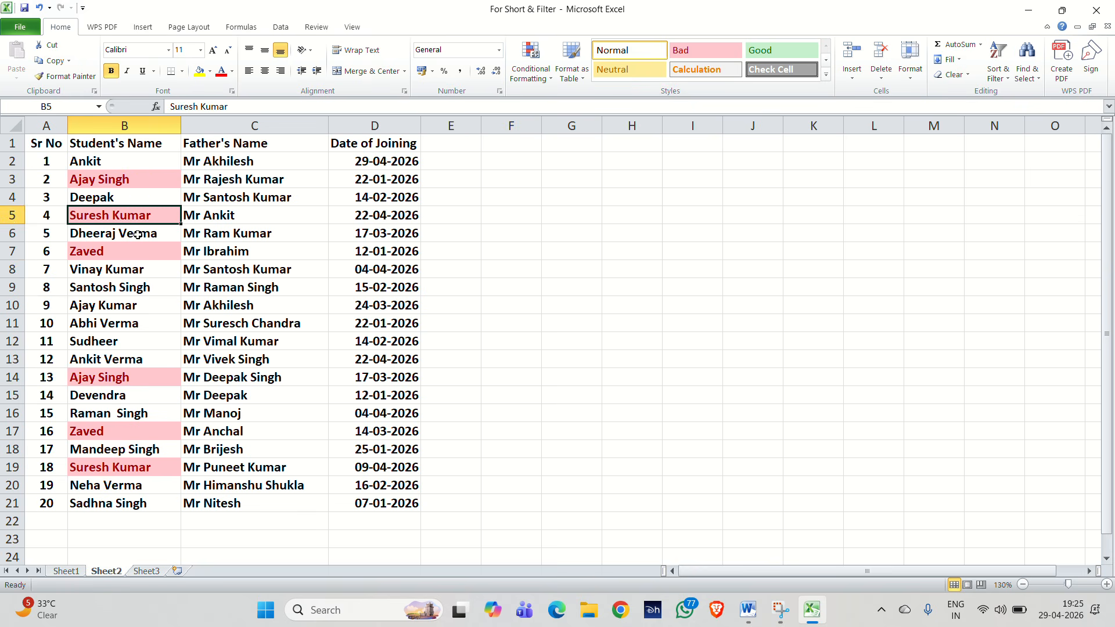
left_click(114, 457)
left_click(114, 253)
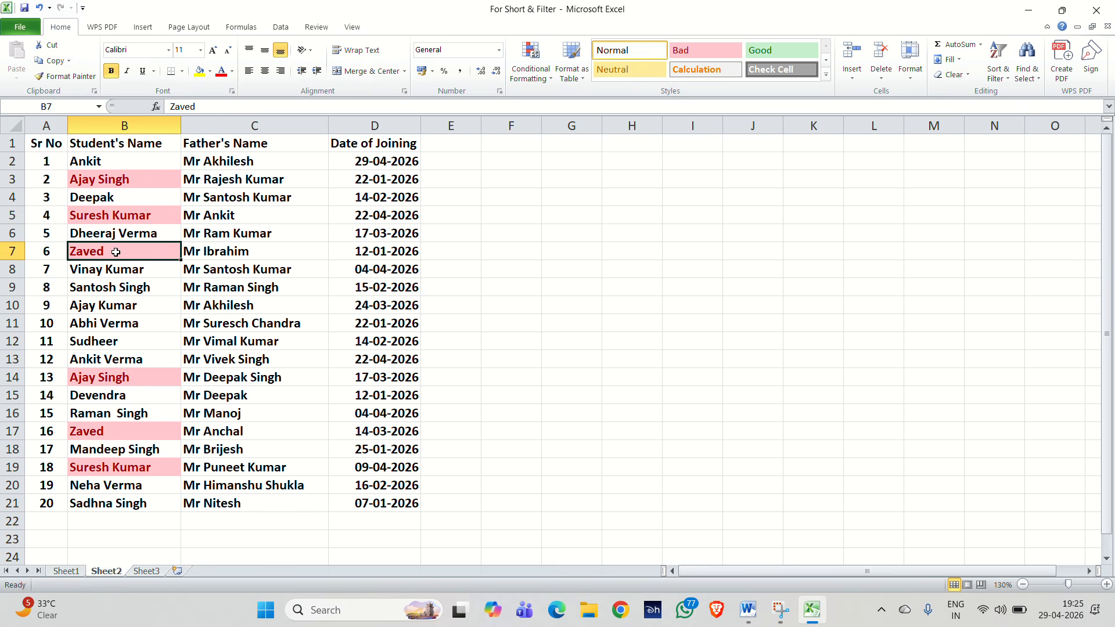
Replace Zaved in B17 with Akhil and confirm B7 is no longer flagged.
left_click(110, 431)
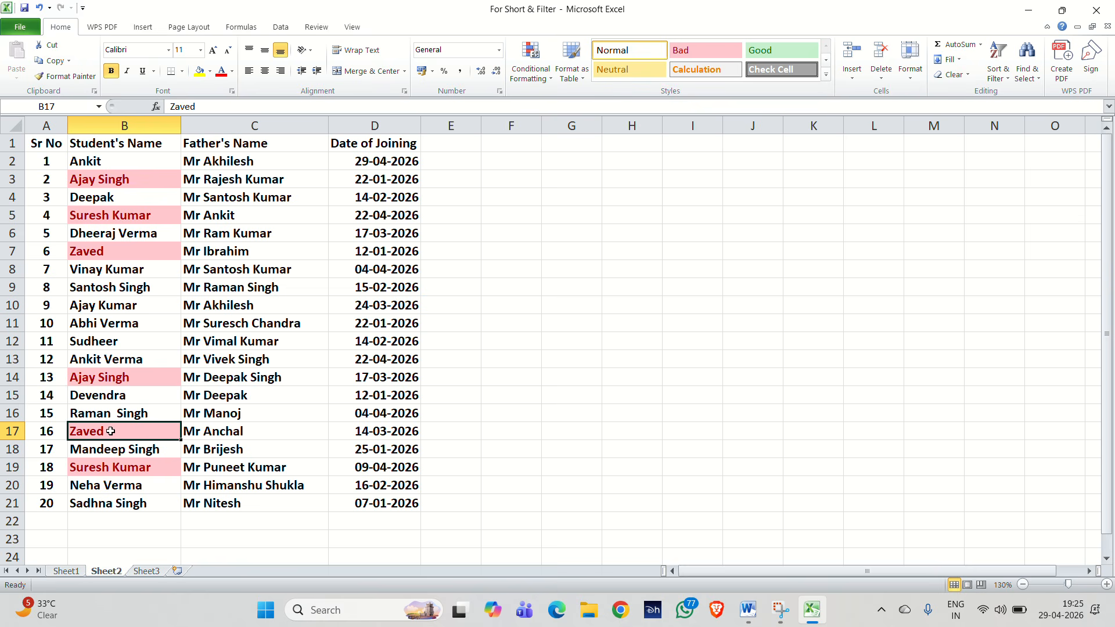
key("BackSpace")
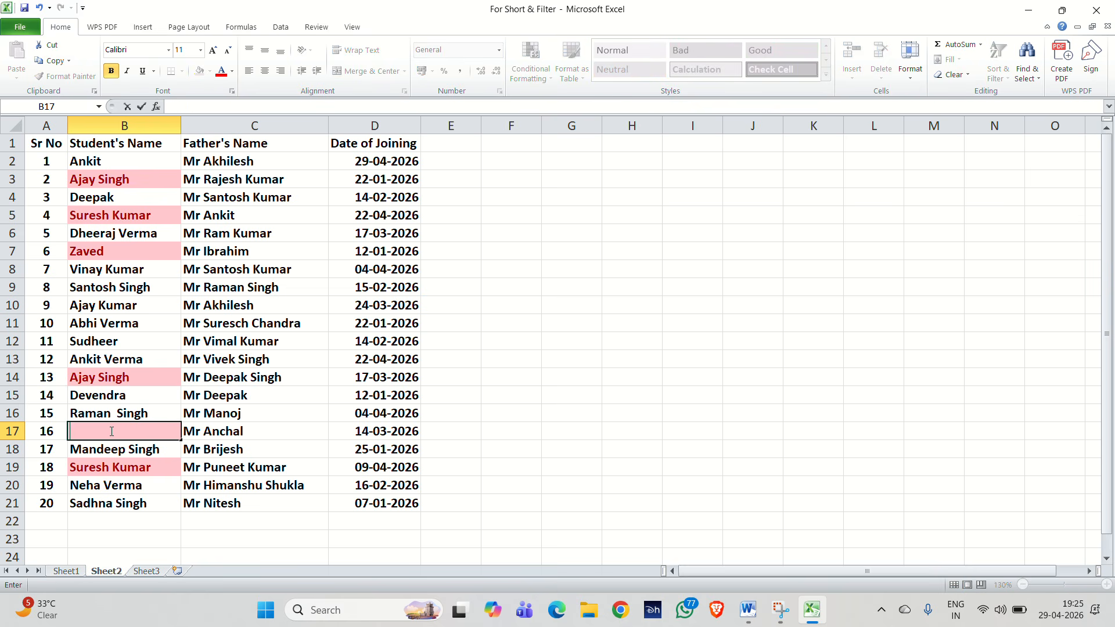
type("Akhil")
key("Return")
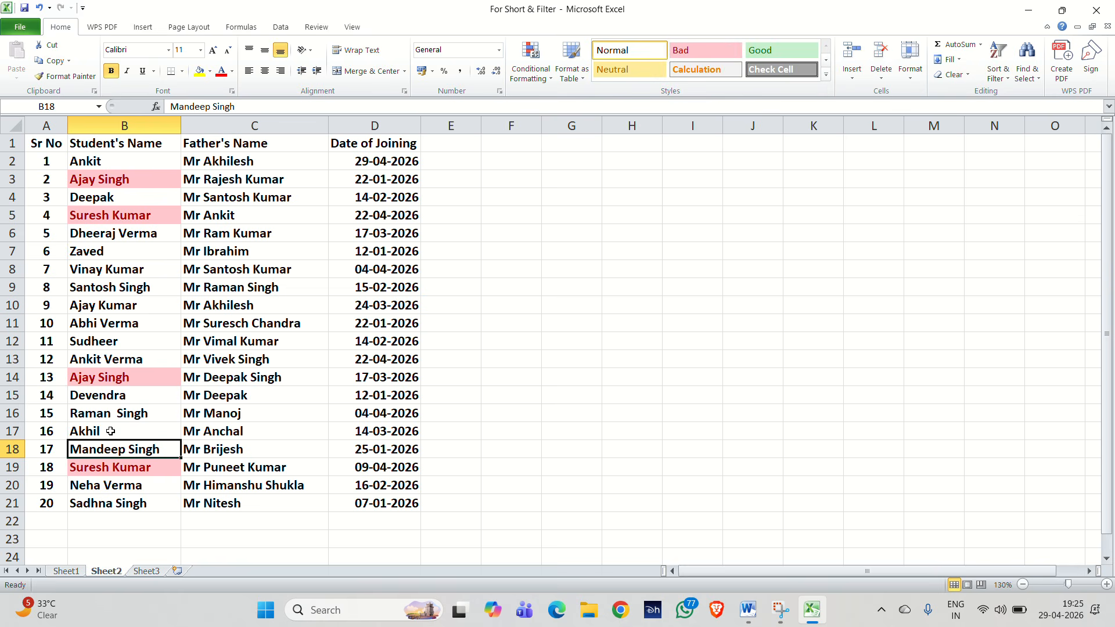
left_click(145, 253)
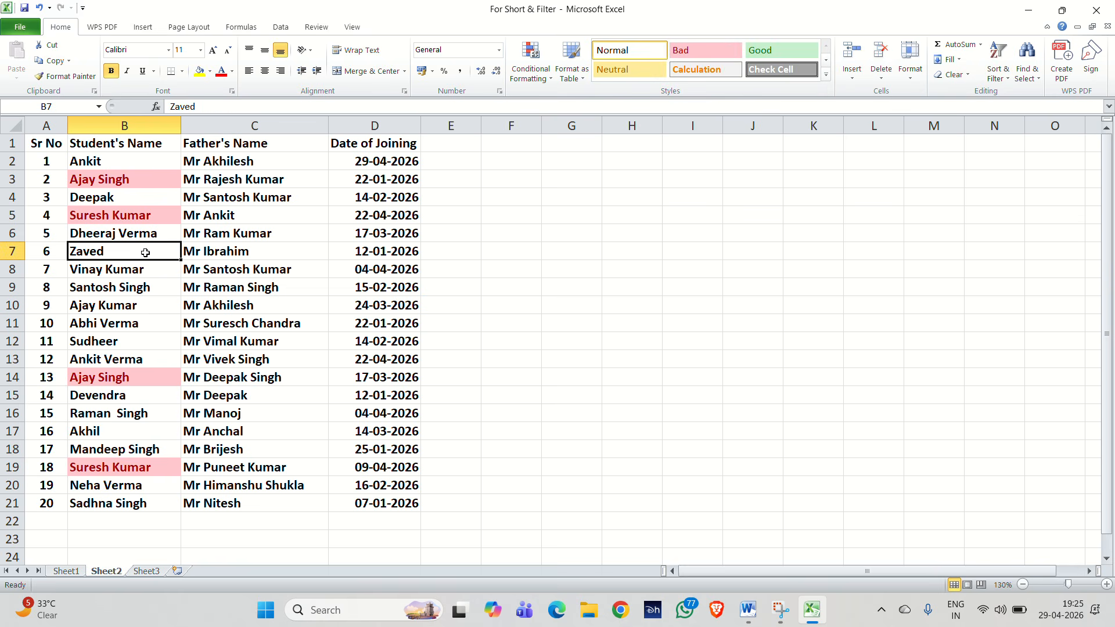
left_click(109, 432)
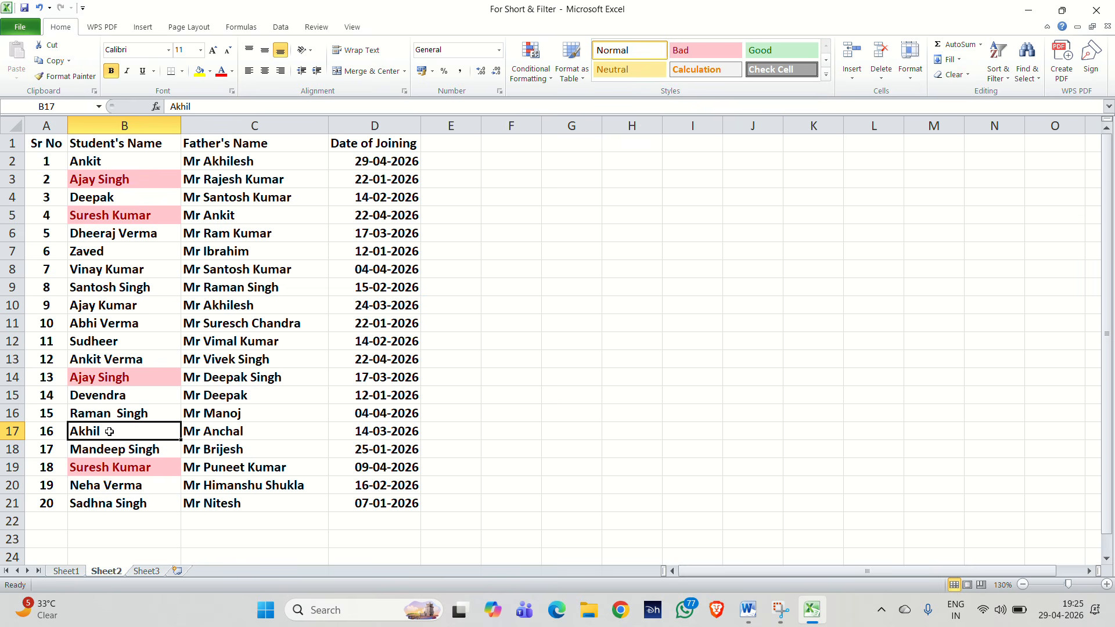
Clear all conditional formatting rules from the entire sheet.
left_click(530, 63)
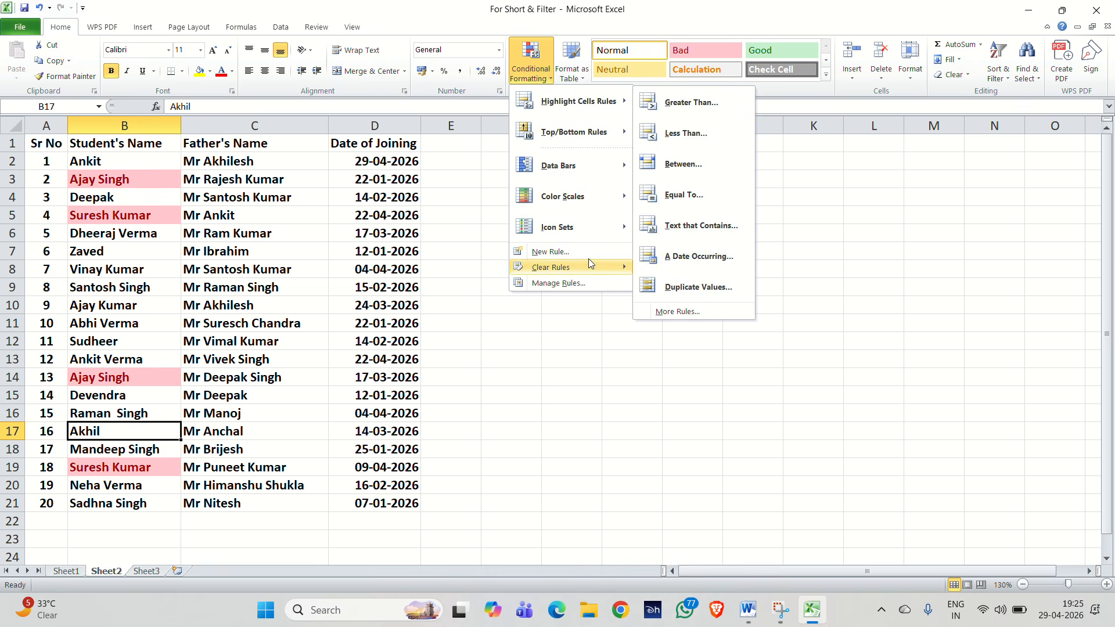
mouse_move(563, 268)
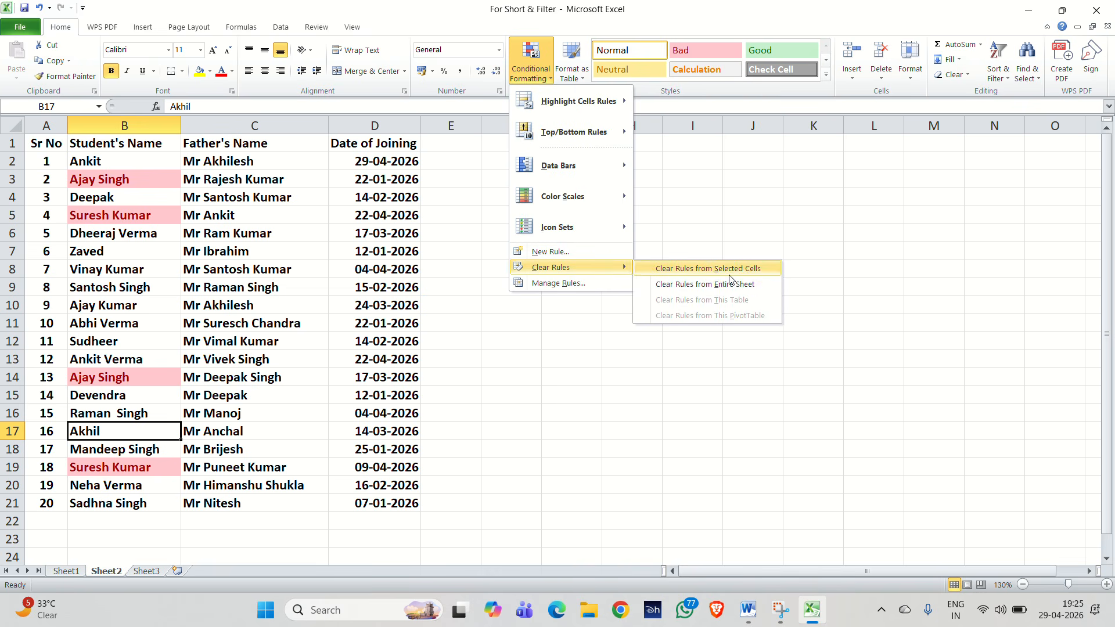
left_click(719, 284)
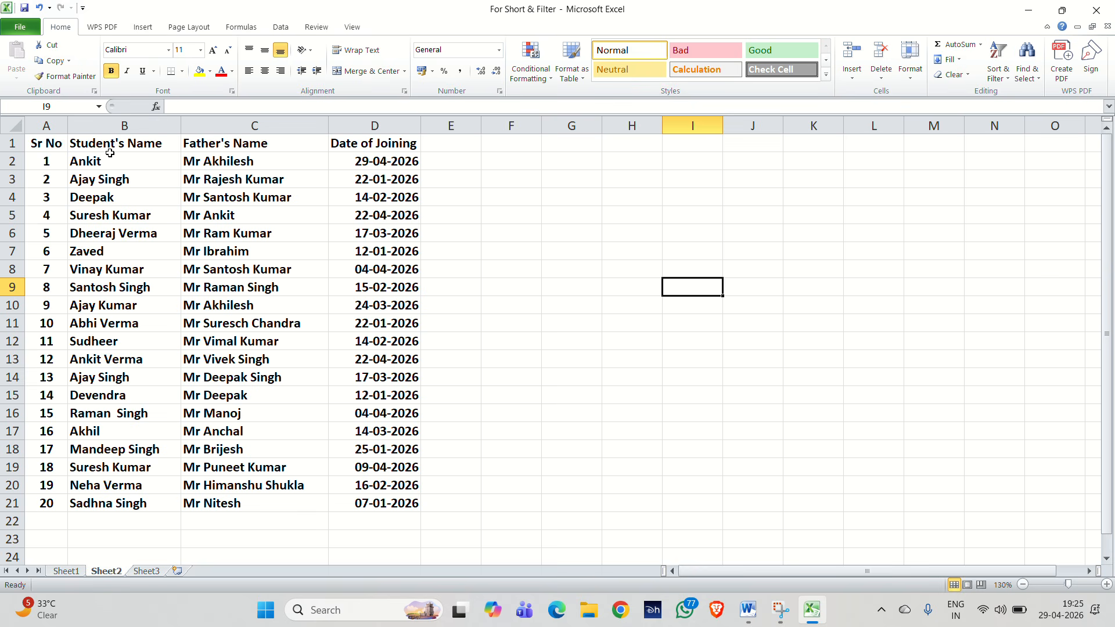
Reapply a light red Duplicate Values rule to B1:B21.
left_click_drag(117, 141, 99, 496)
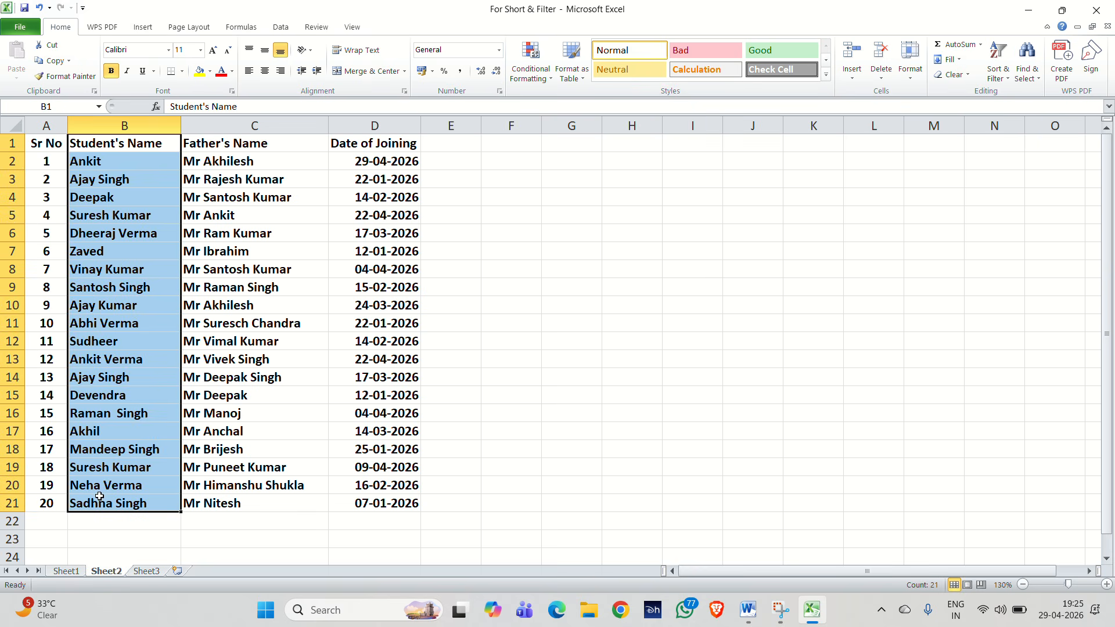
left_click(527, 81)
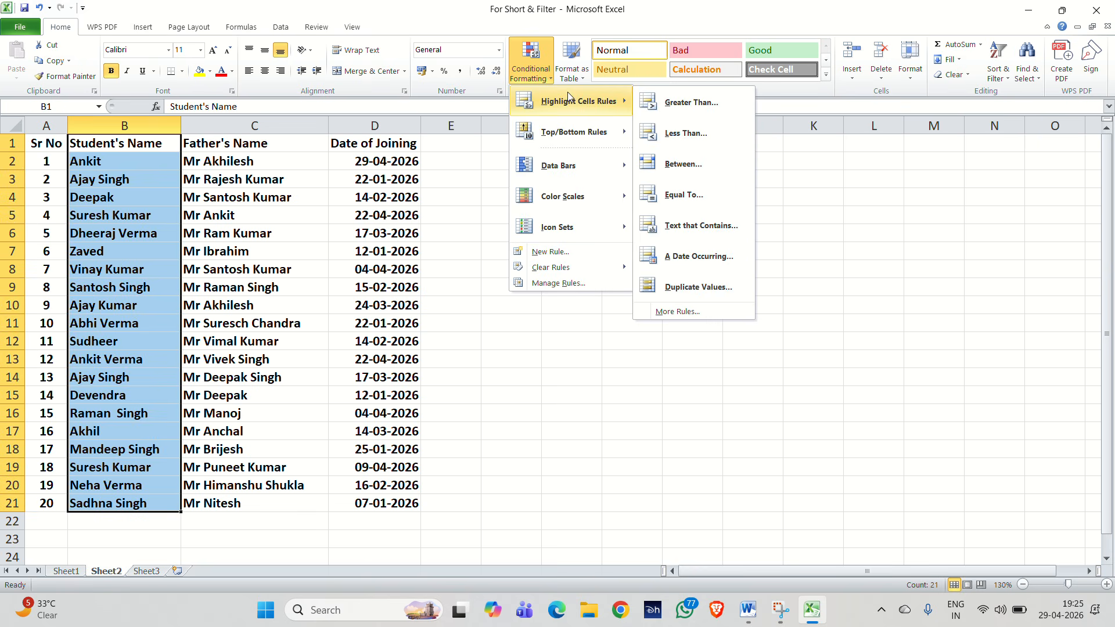
left_click(695, 287)
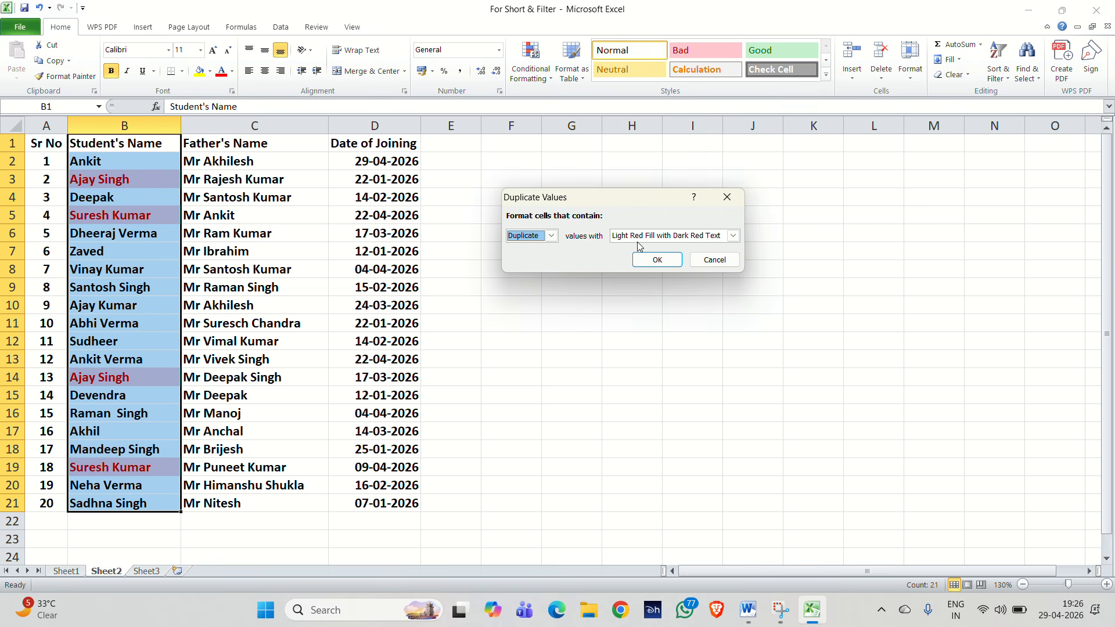
left_click(653, 259)
left_click(727, 326)
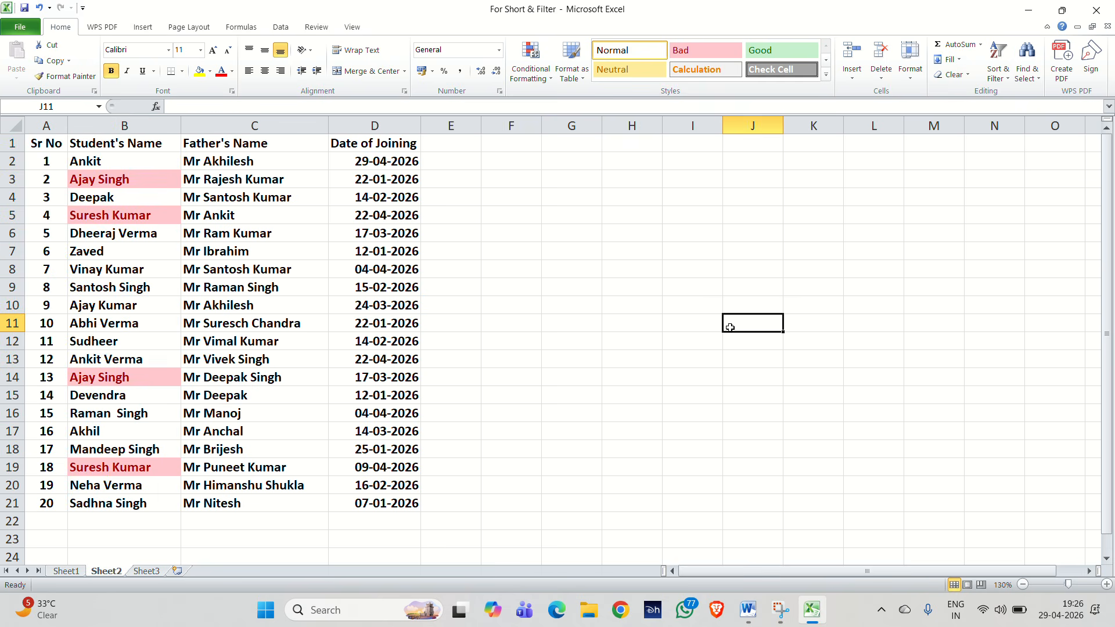
Highlight Unique names in B1:B21 with Green Fill with Dark Green Text.
left_click(135, 143)
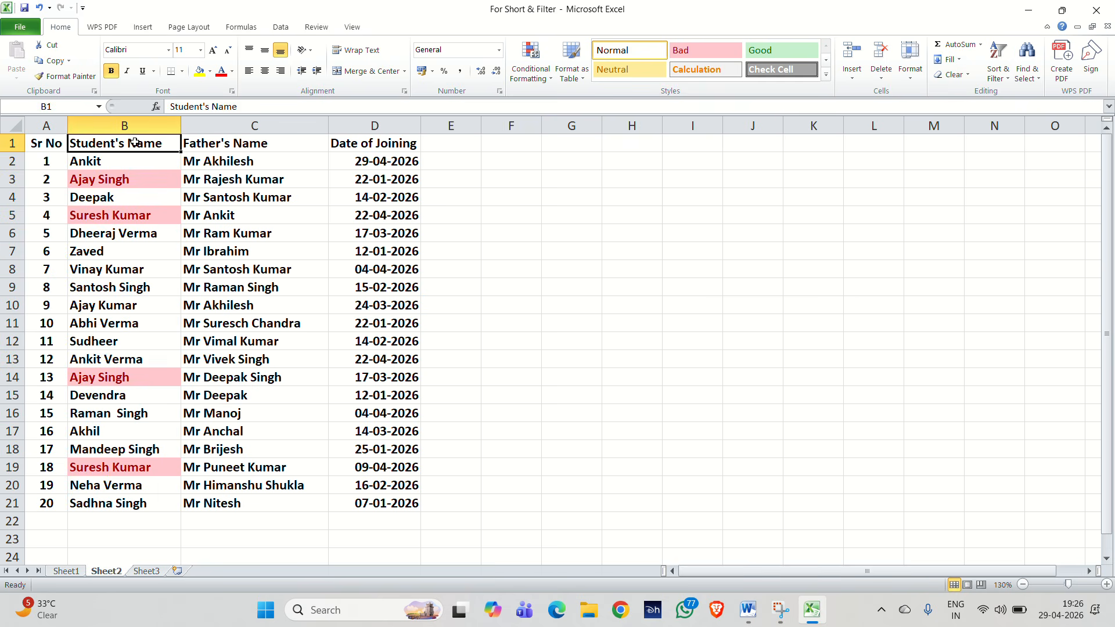
left_click_drag(134, 143, 136, 498)
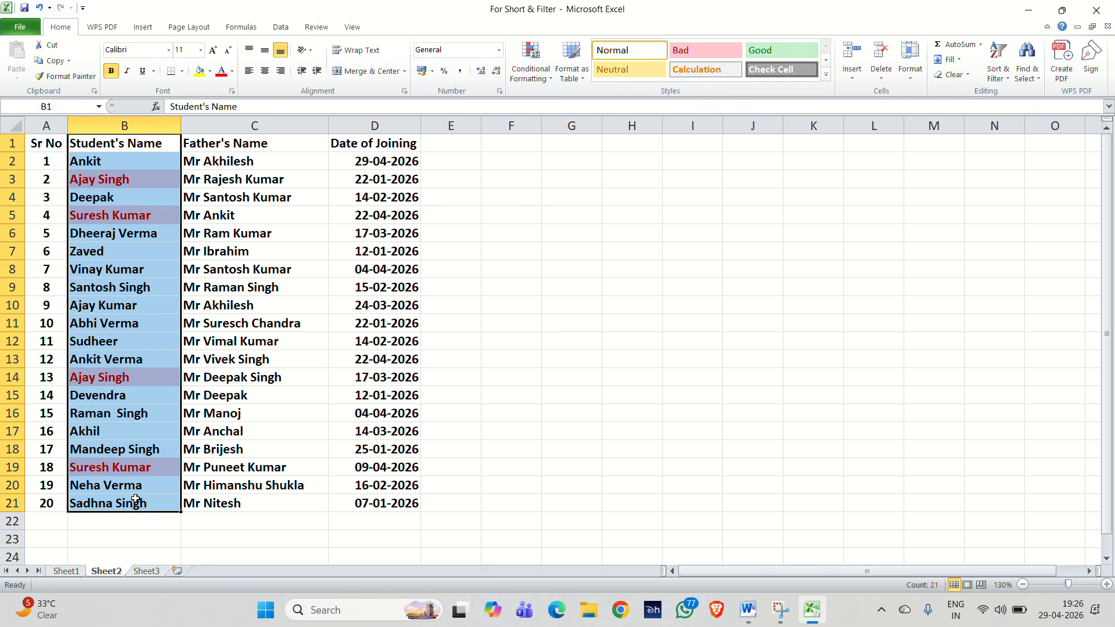
left_click(525, 76)
mouse_move(558, 102)
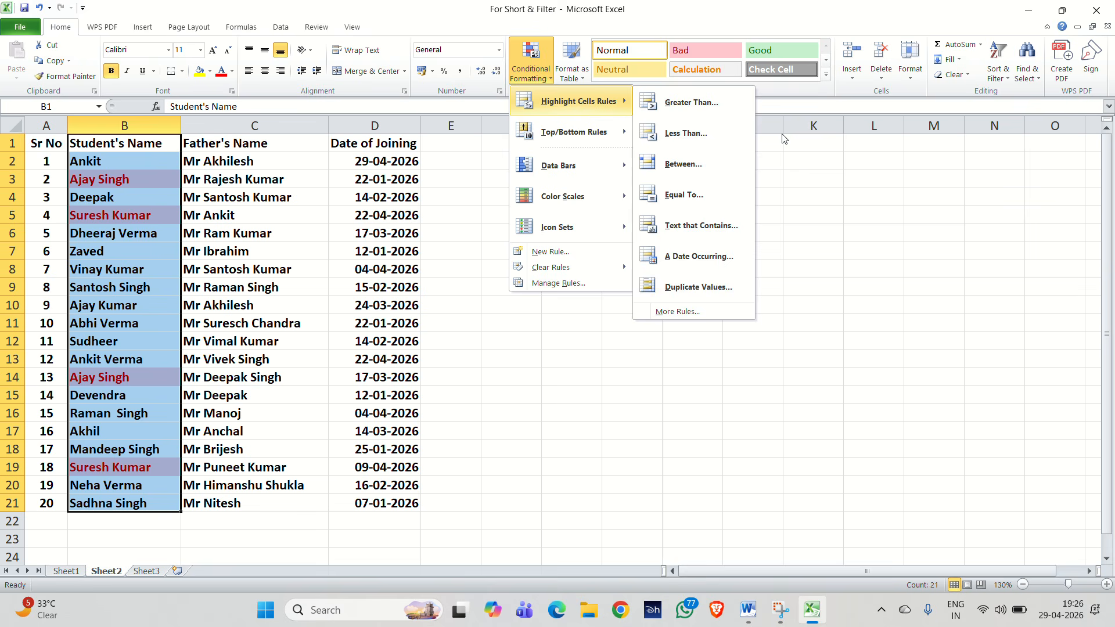
left_click(698, 288)
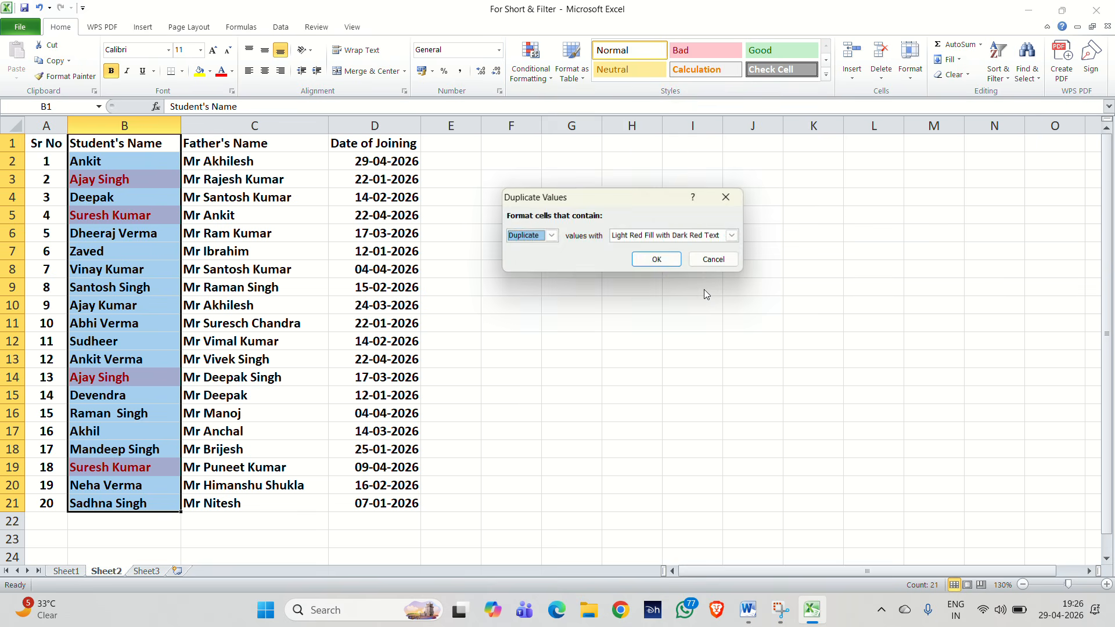
left_click(552, 235)
left_click(526, 261)
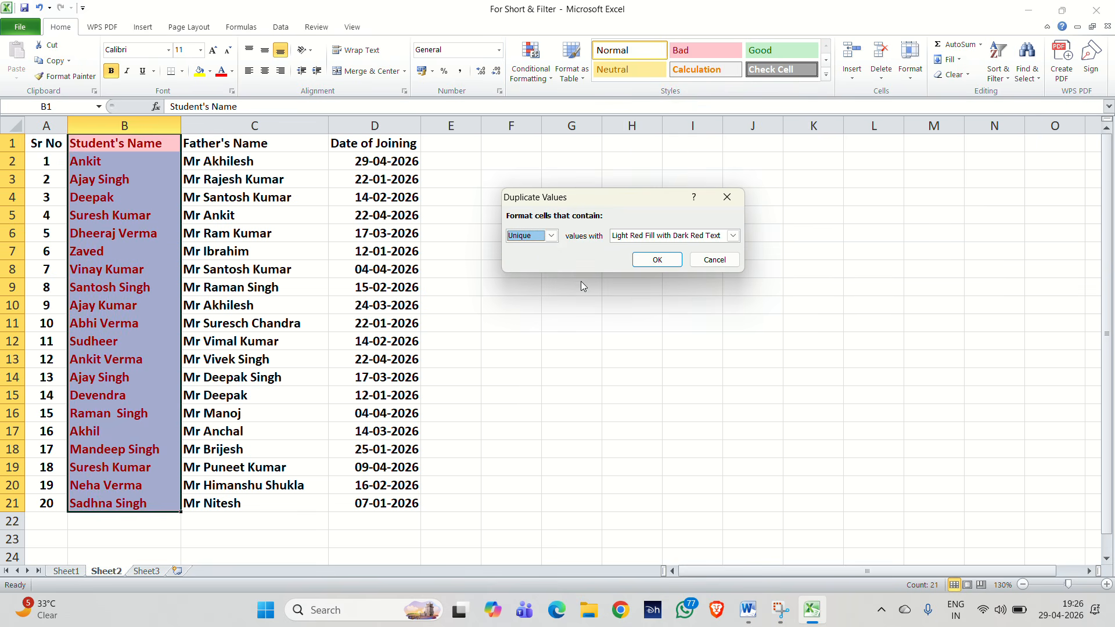
left_click(733, 235)
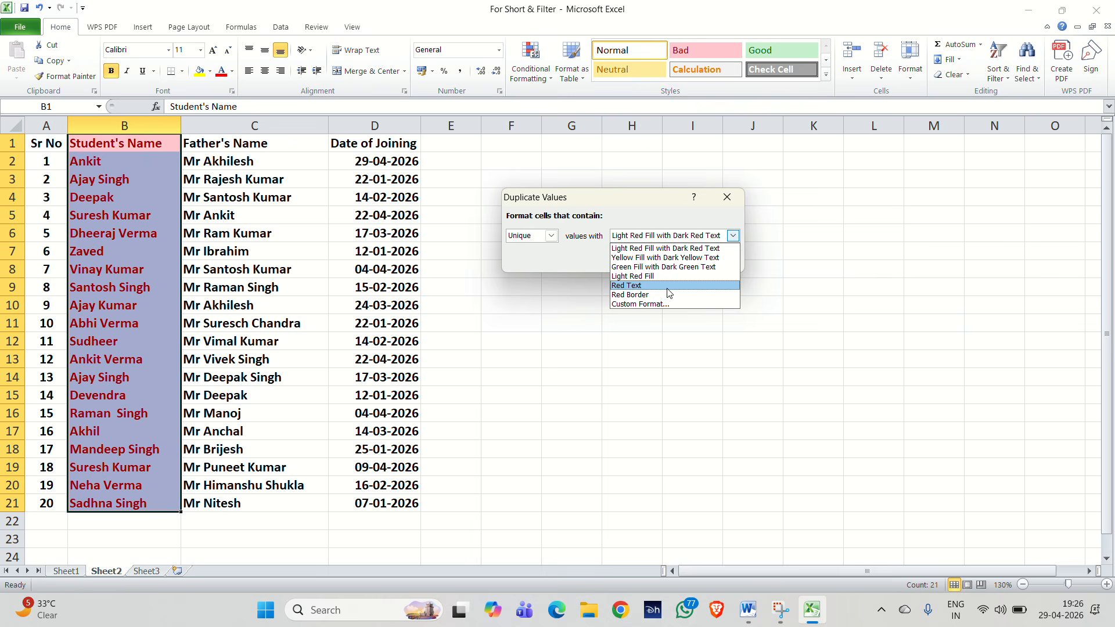
left_click(661, 267)
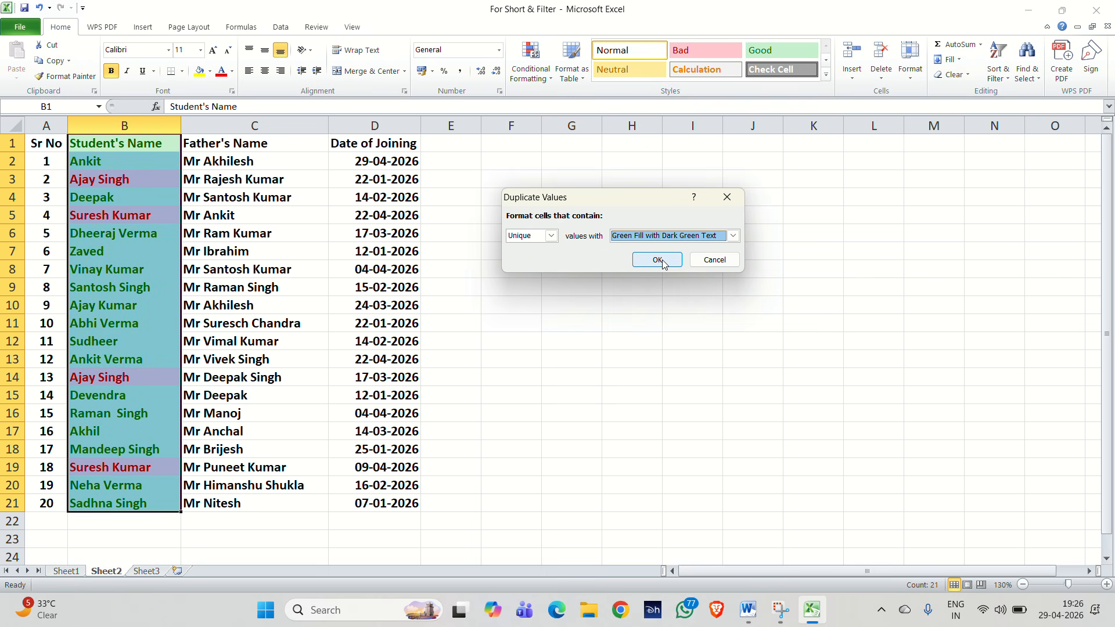
left_click(657, 260)
left_click(587, 356)
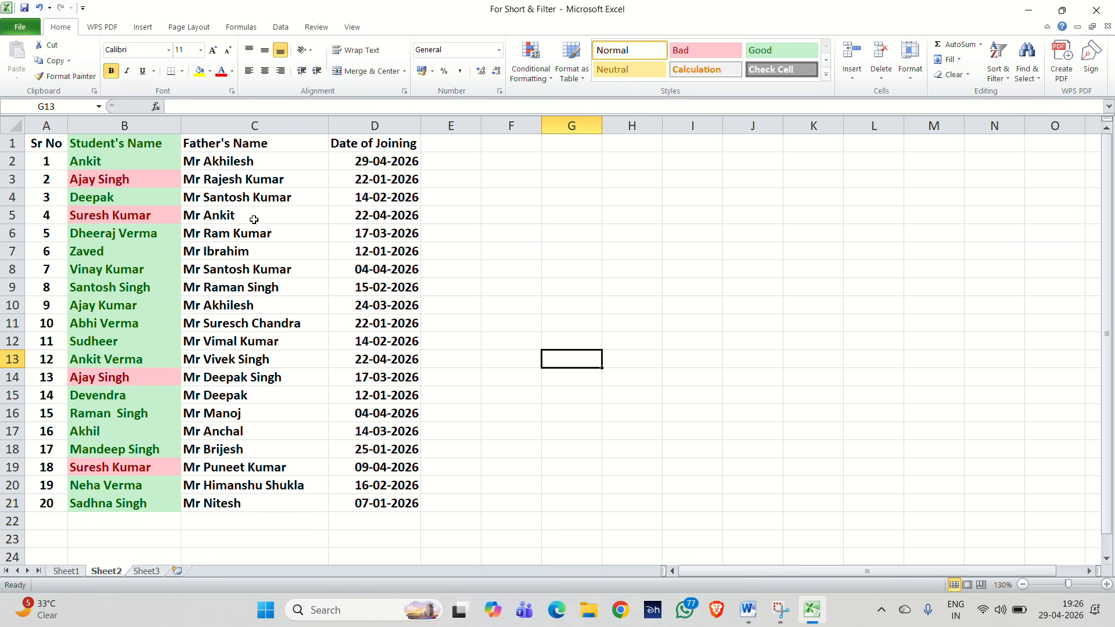
Undo the green unique-names highlight, keeping only the light red duplicates.
key("ctrl+z")
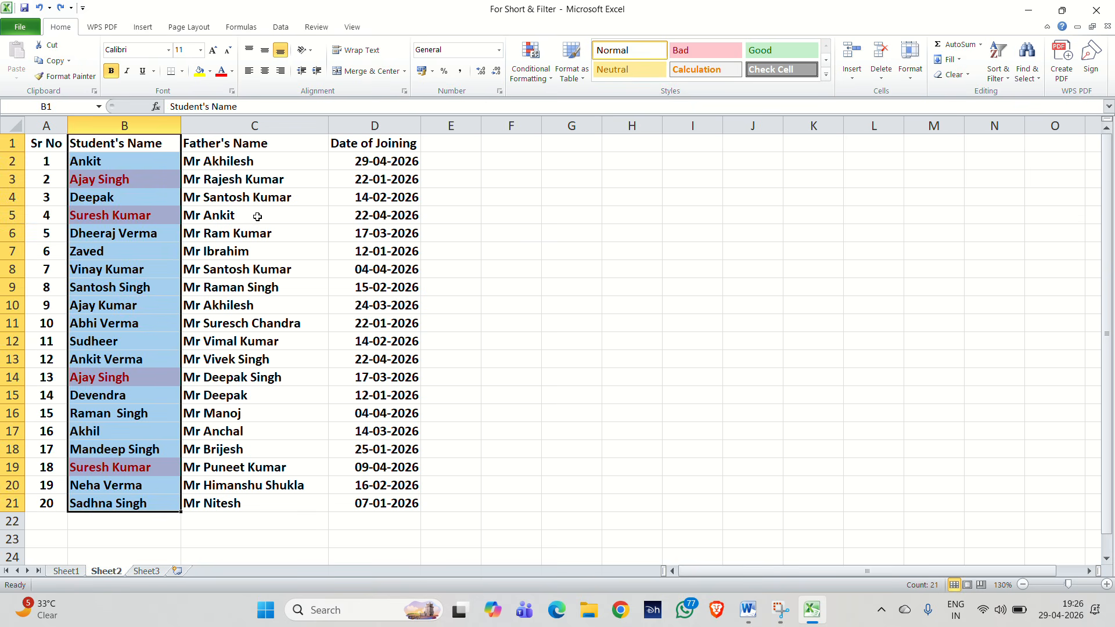
left_click(451, 233)
left_click(530, 68)
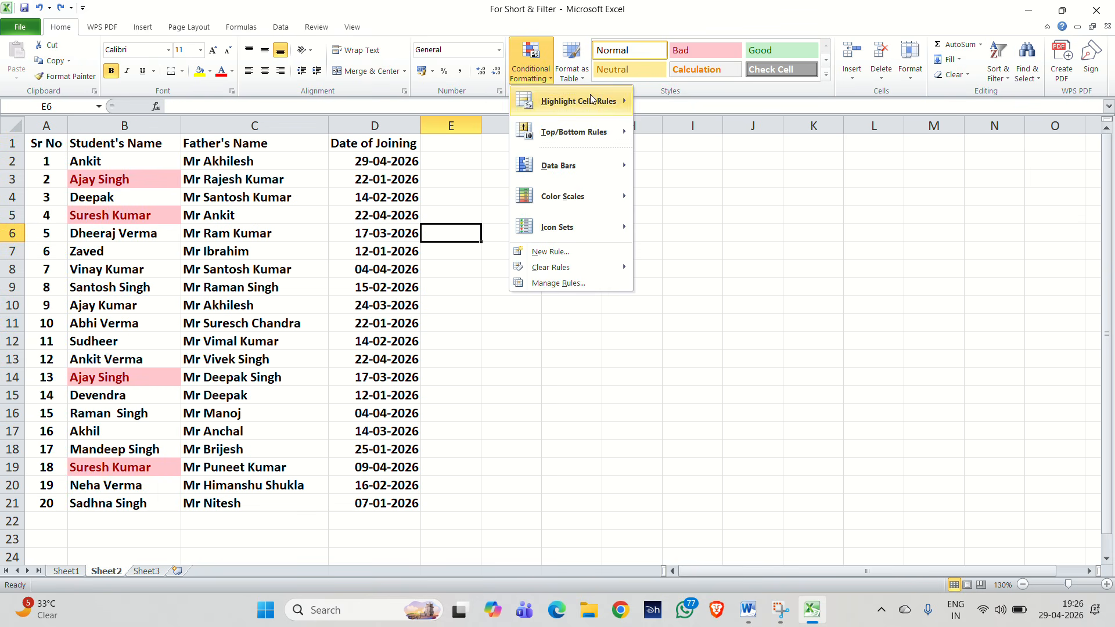
left_click(885, 388)
Make the Task 5 line in the Word notes bold at 14 pt.
key("alt+Tab")
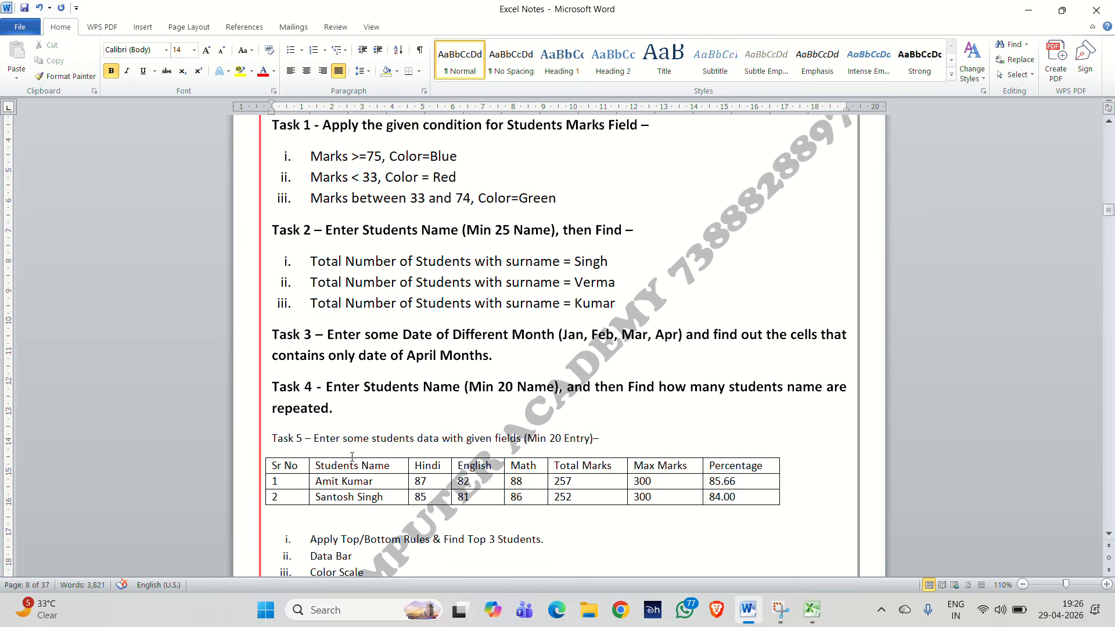
scroll(586, 470, "down", 1)
left_click(617, 405)
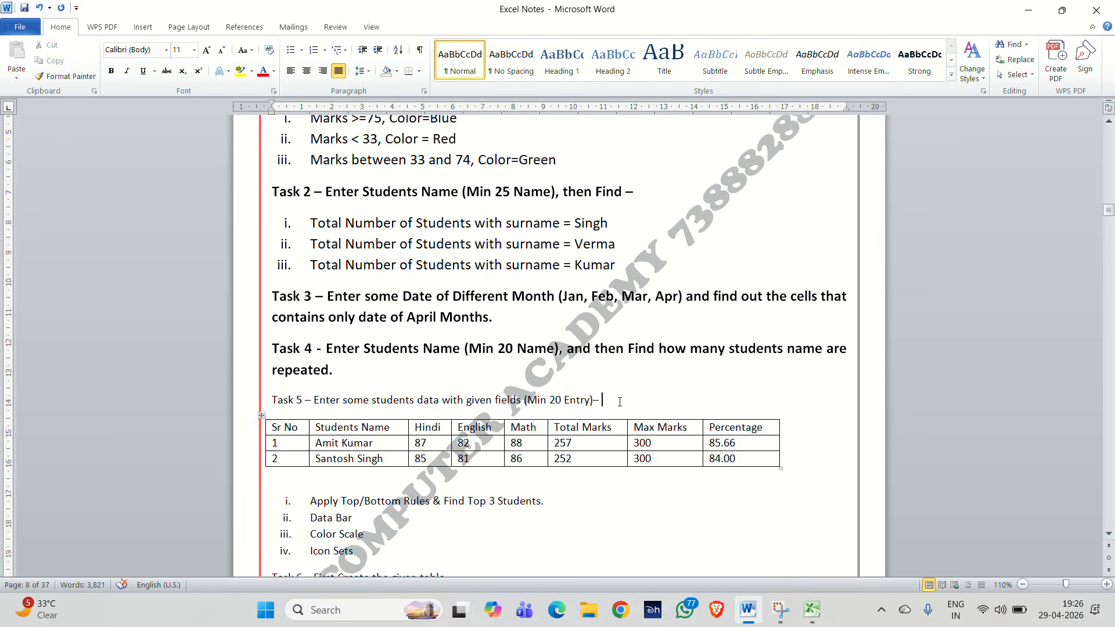
triple_click(619, 406)
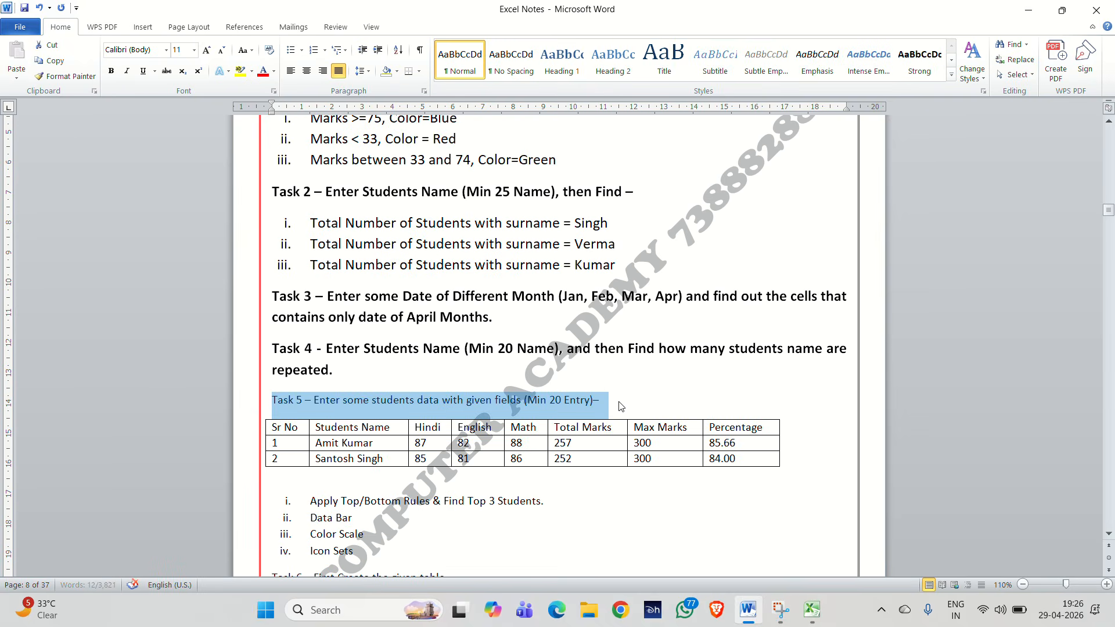
key("ctrl+shift+period")
key("ctrl+shift+period")
key("ctrl+shift+period")
key("ctrl+b")
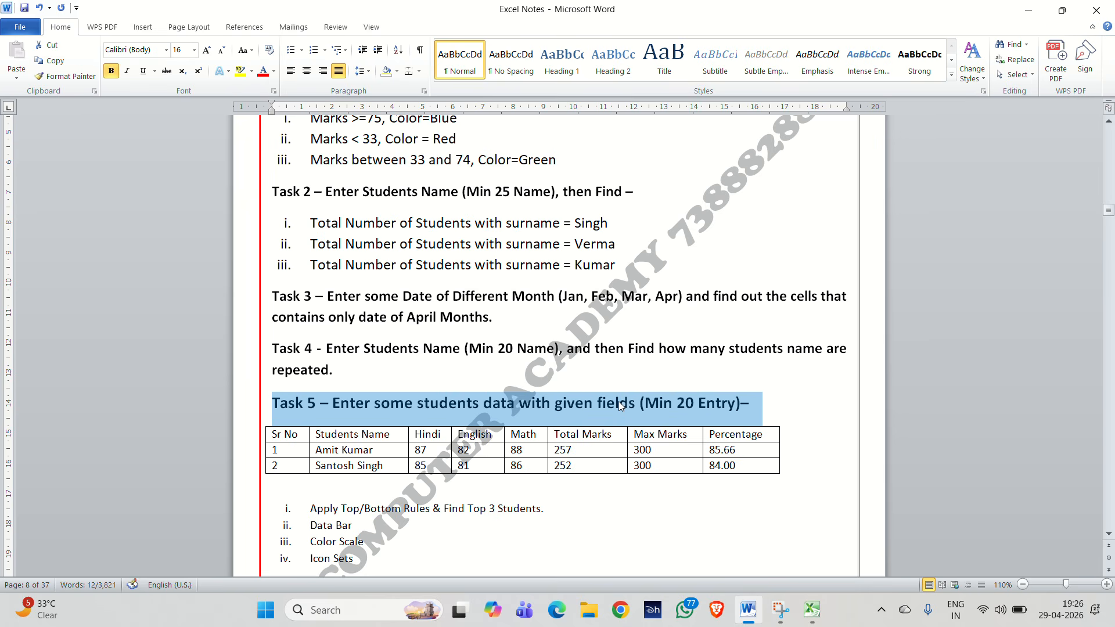
key("ctrl+shift+comma")
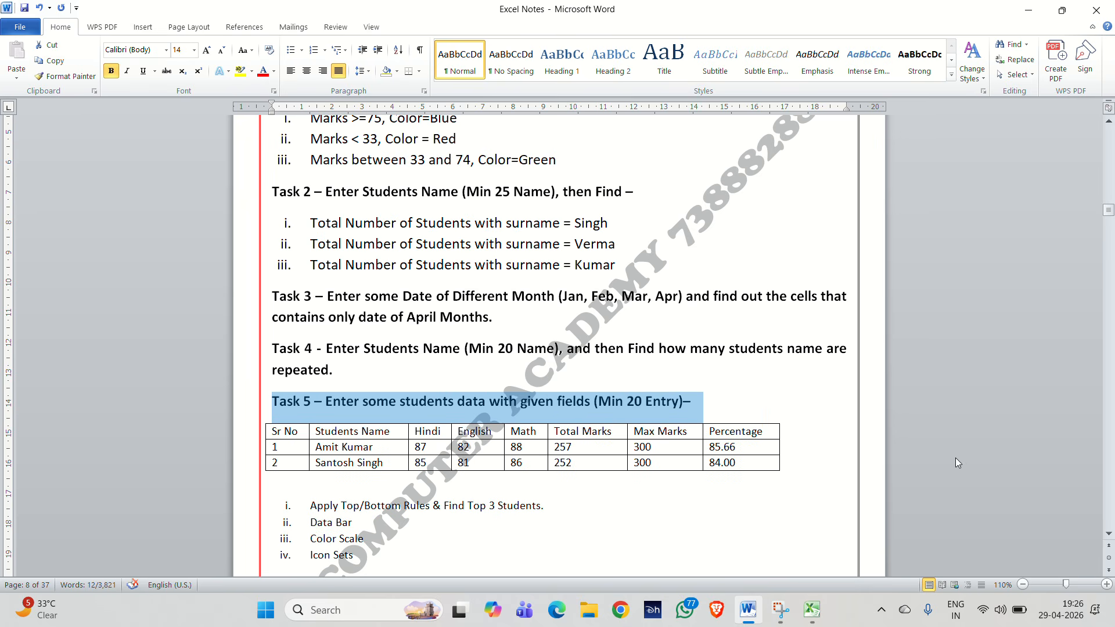
left_click(788, 409)
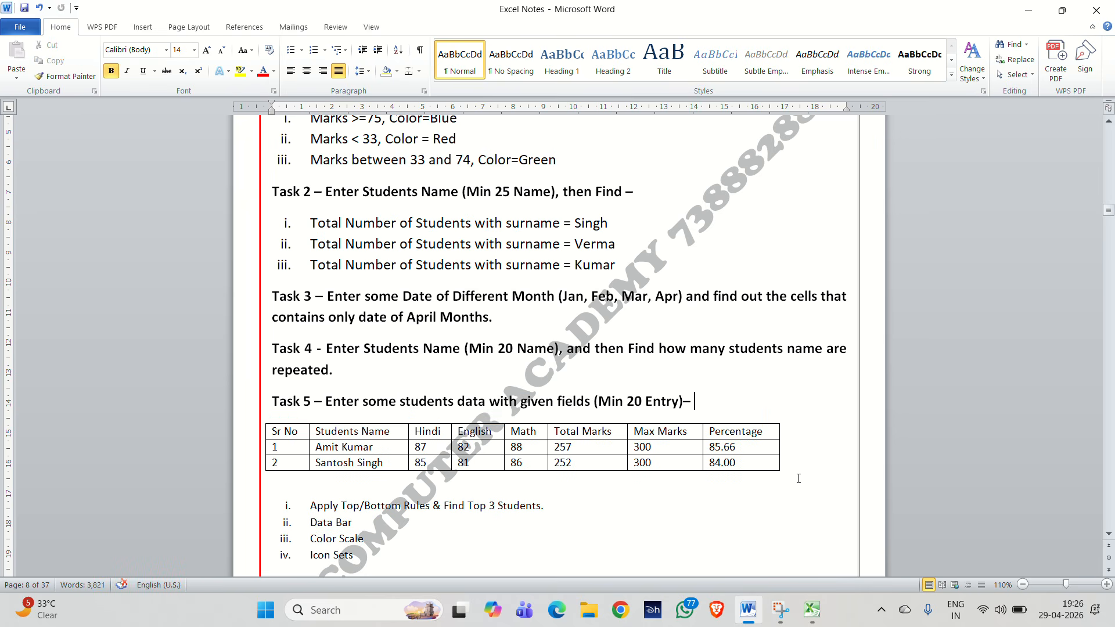
Make the Task 5 table and rules list bold 14 pt and widen the table to the margin.
left_click_drag(801, 479, 284, 429)
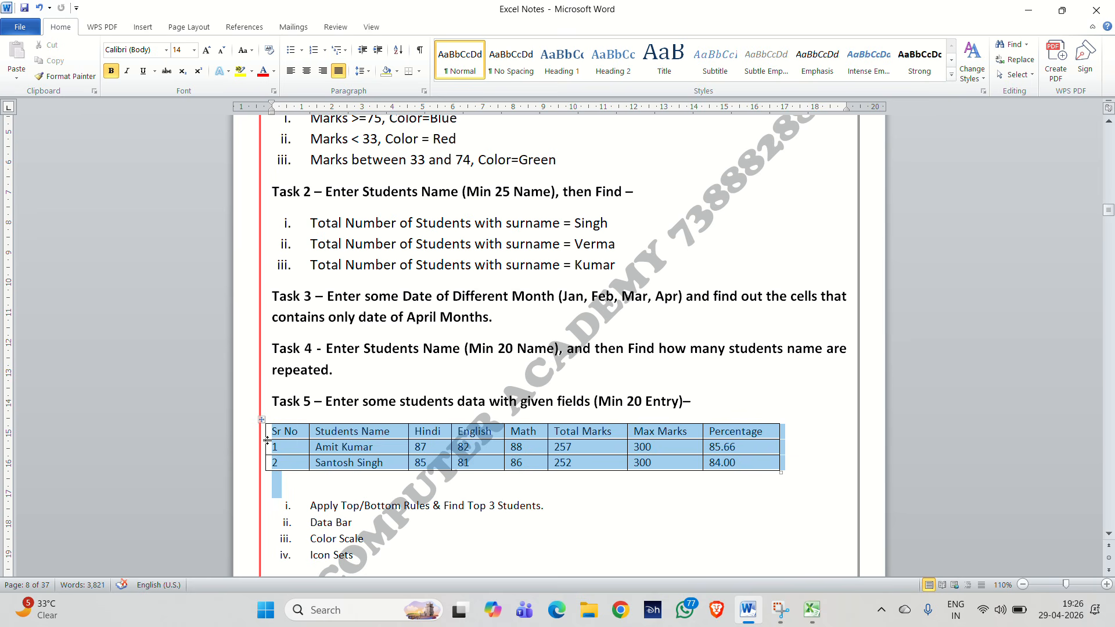
left_click_drag(355, 557, 250, 439)
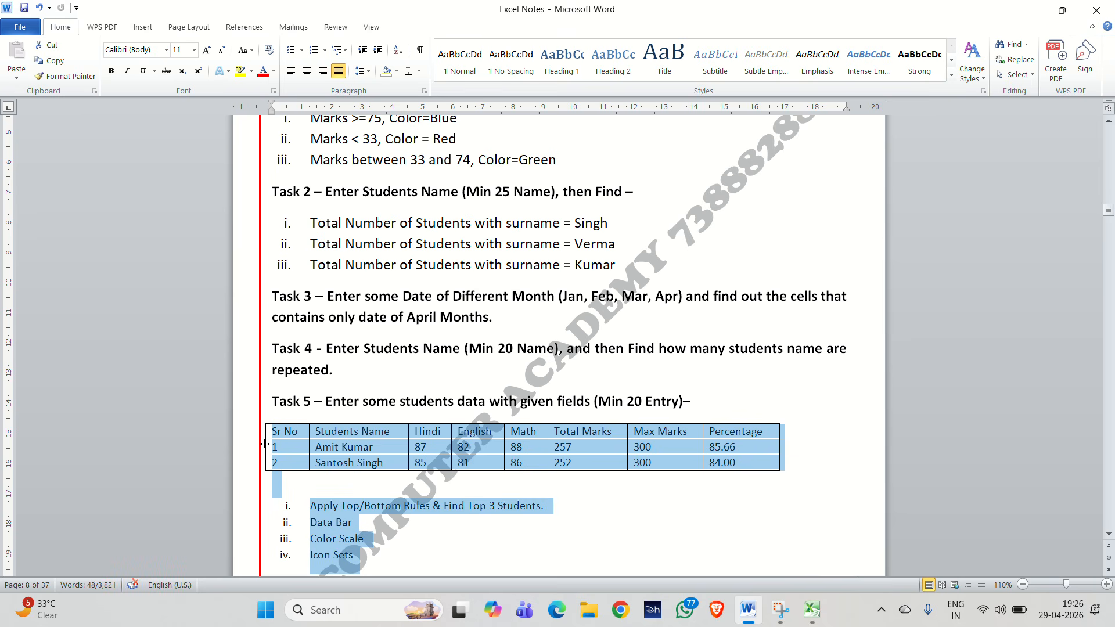
key("ctrl+shift+period")
key("ctrl+shift+period")
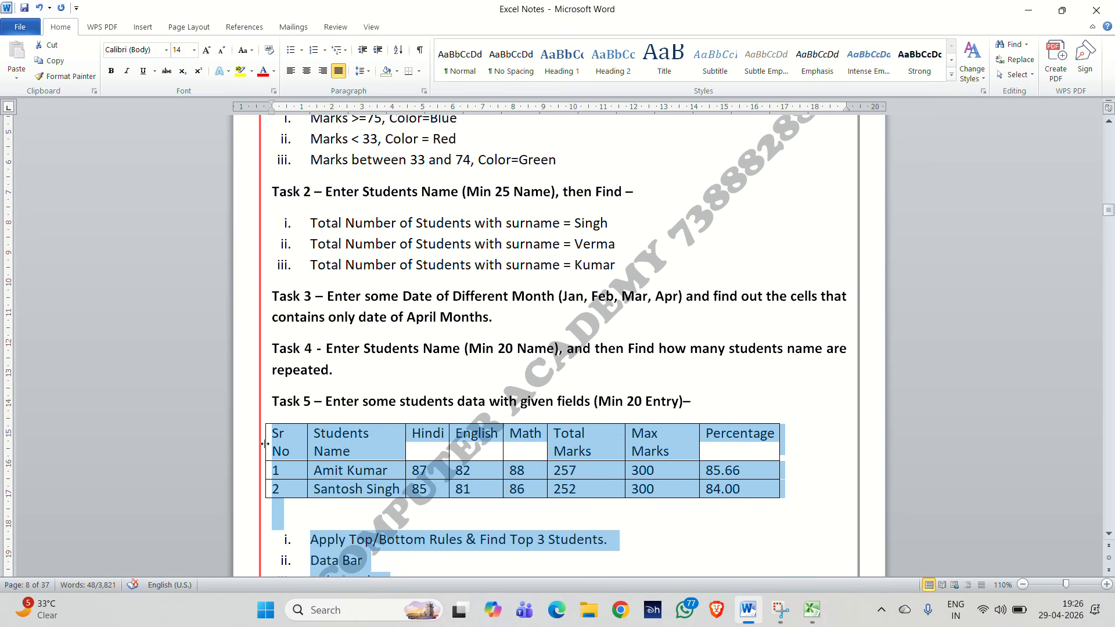
key("ctrl+b")
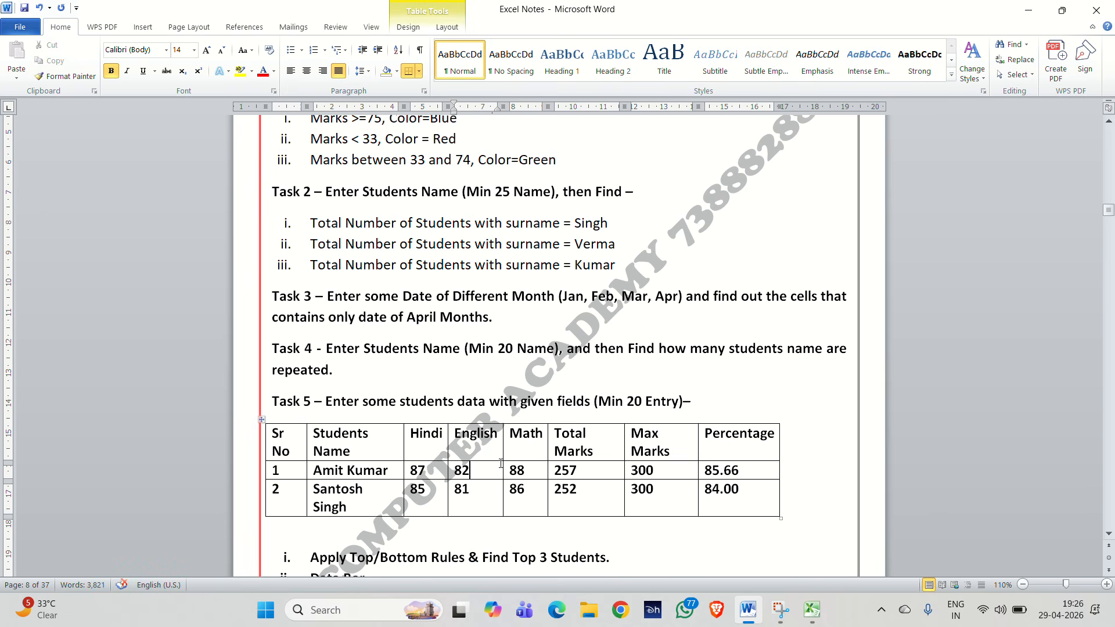
left_click(503, 468)
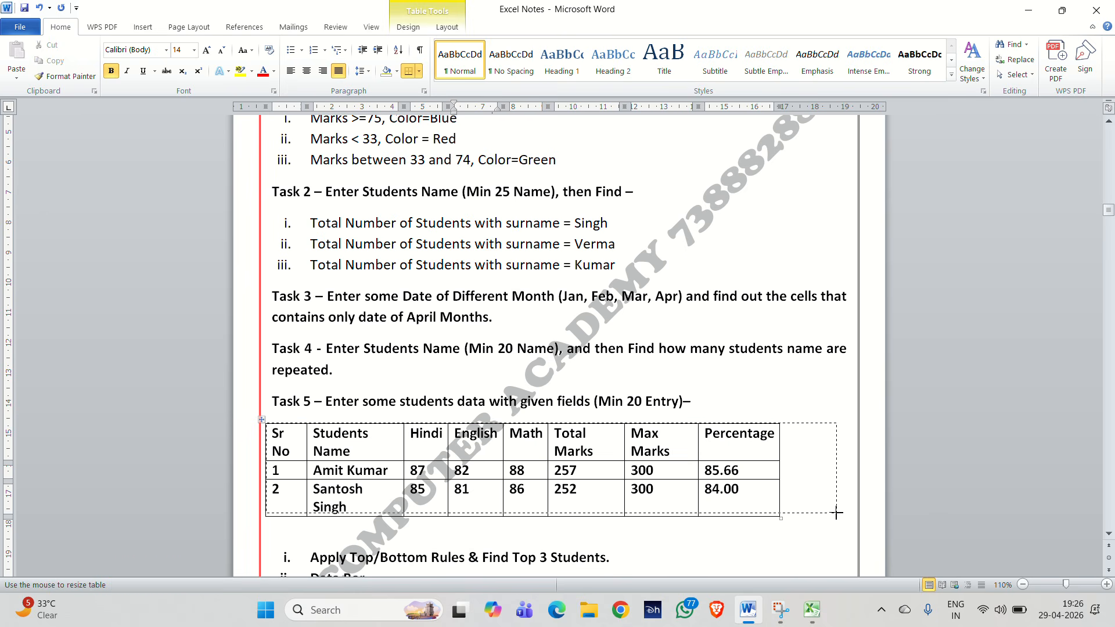
left_click_drag(780, 518, 851, 516)
left_click(688, 511)
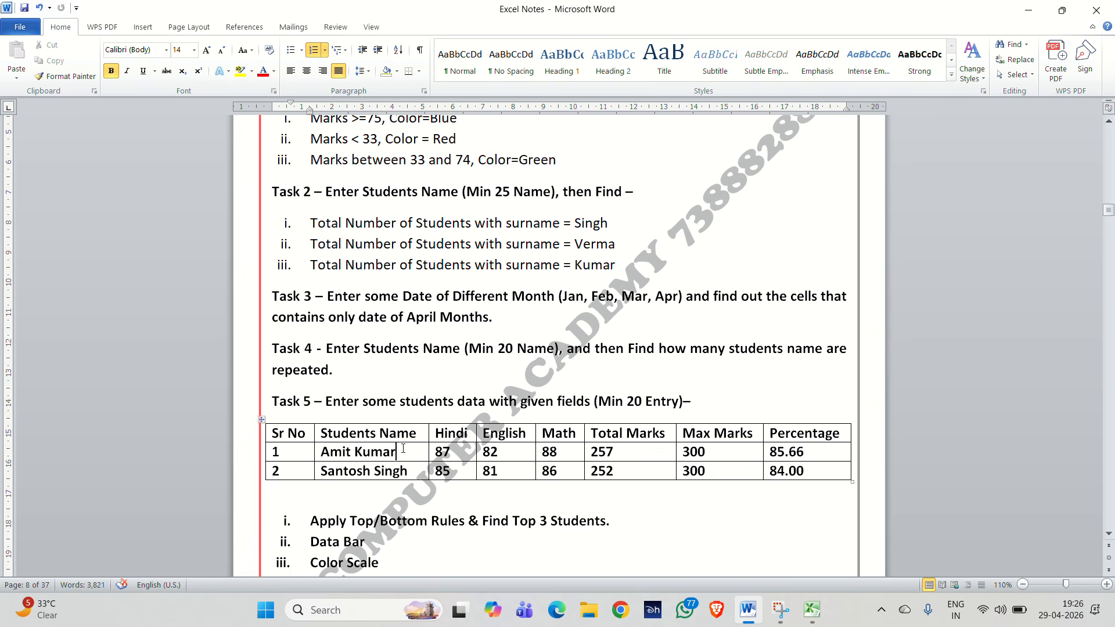
Check the table's Hindi, Max Marks and Percentage cells, then place the caret after list item i.
left_click(467, 453)
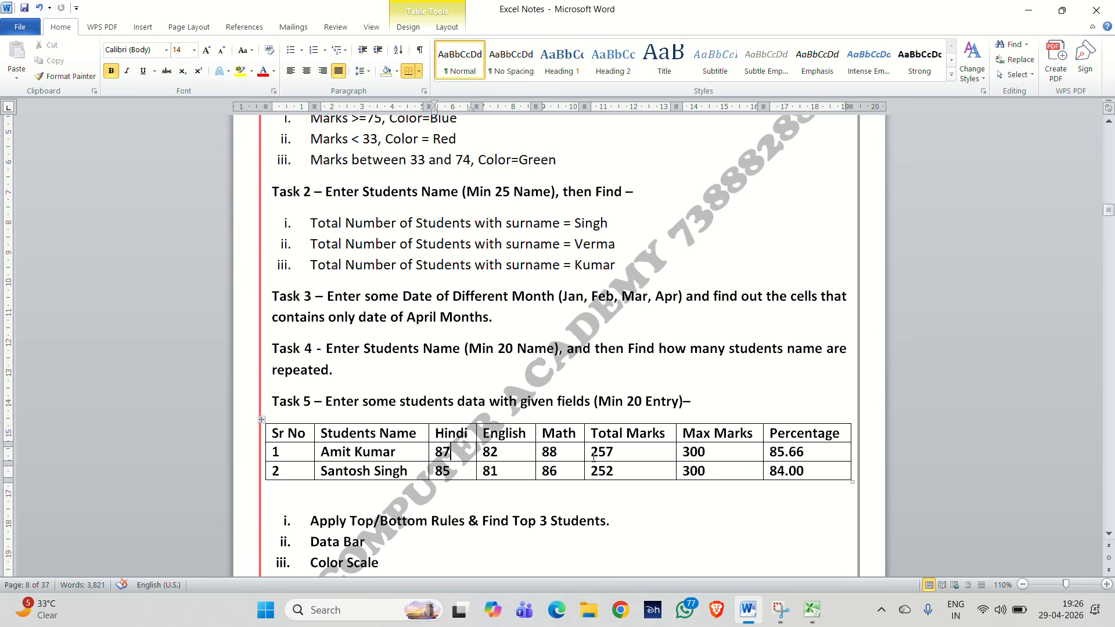
left_click(724, 458)
left_click(812, 451)
scroll(737, 508, "down", 2)
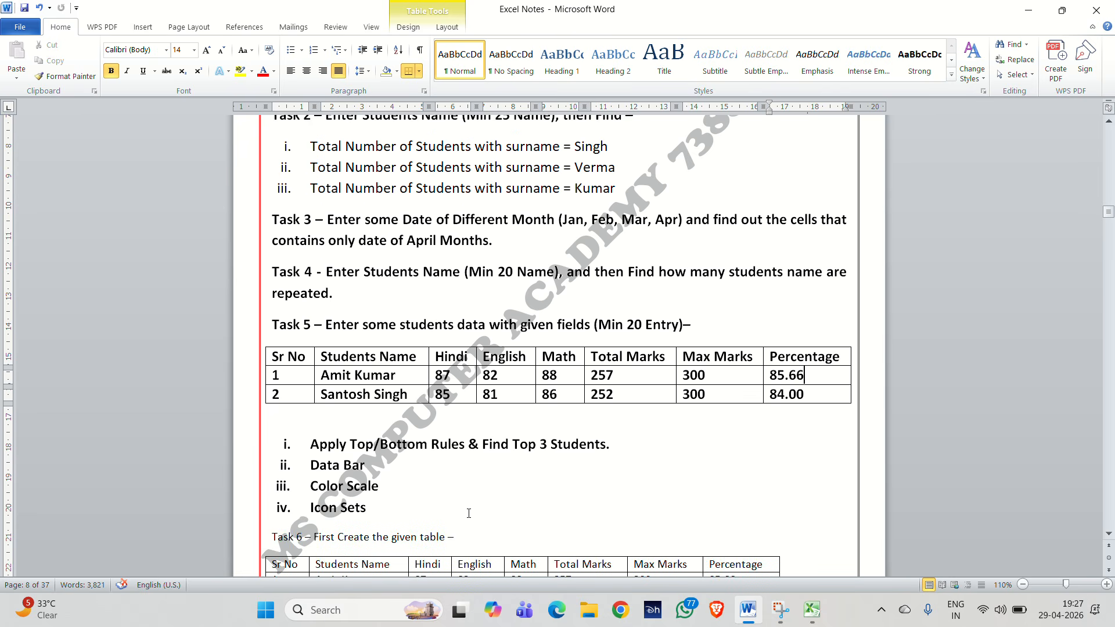
left_click(645, 444)
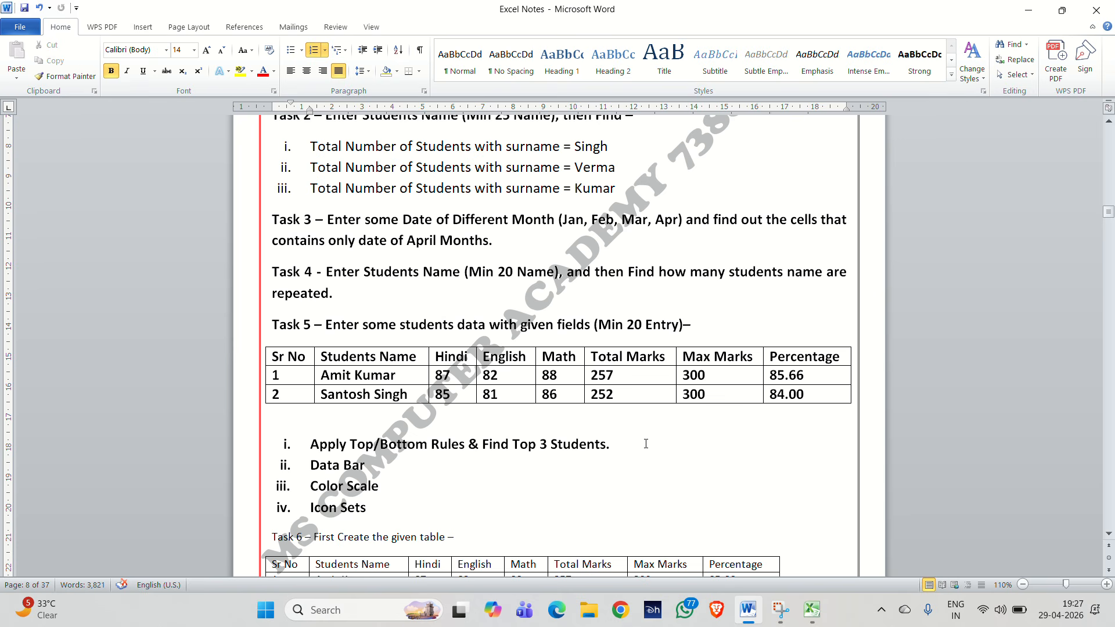
Make the entire Sheet3 marks table bold.
left_click(1029, 14)
left_click(526, 268)
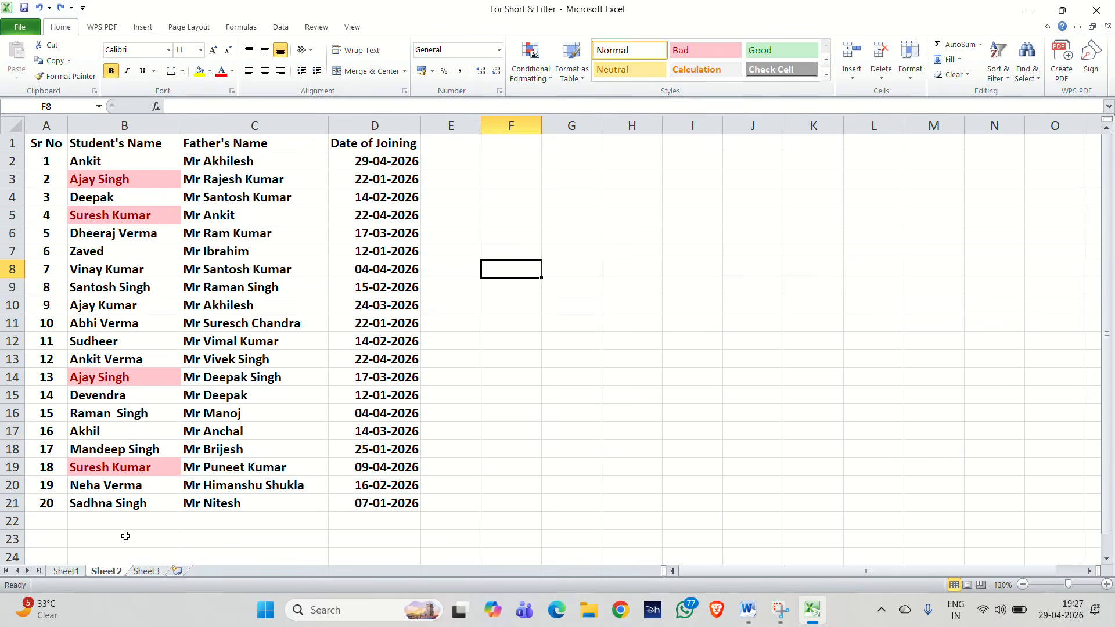
left_click(152, 571)
left_click(810, 285)
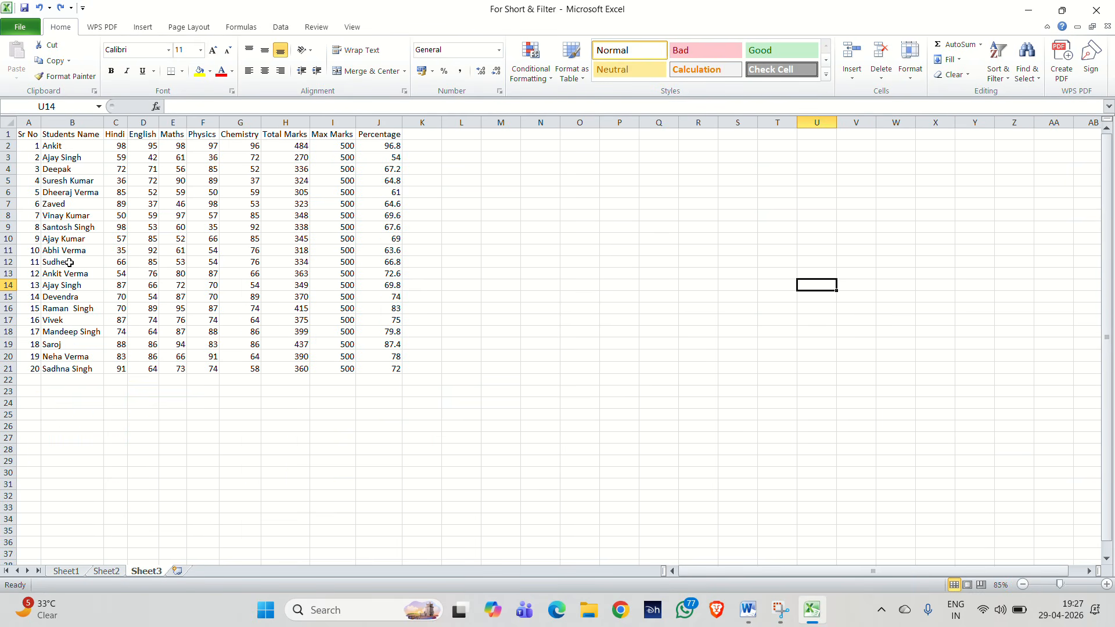
key("ctrl+a")
key("ctrl+b")
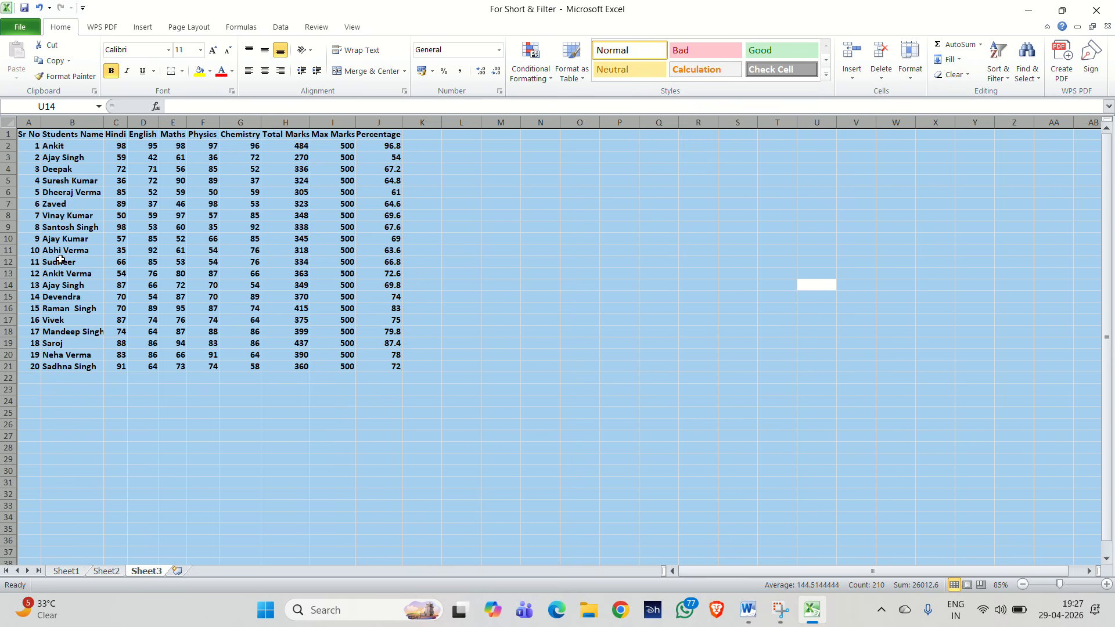
scroll(61, 253, "up", 2)
left_click(423, 234)
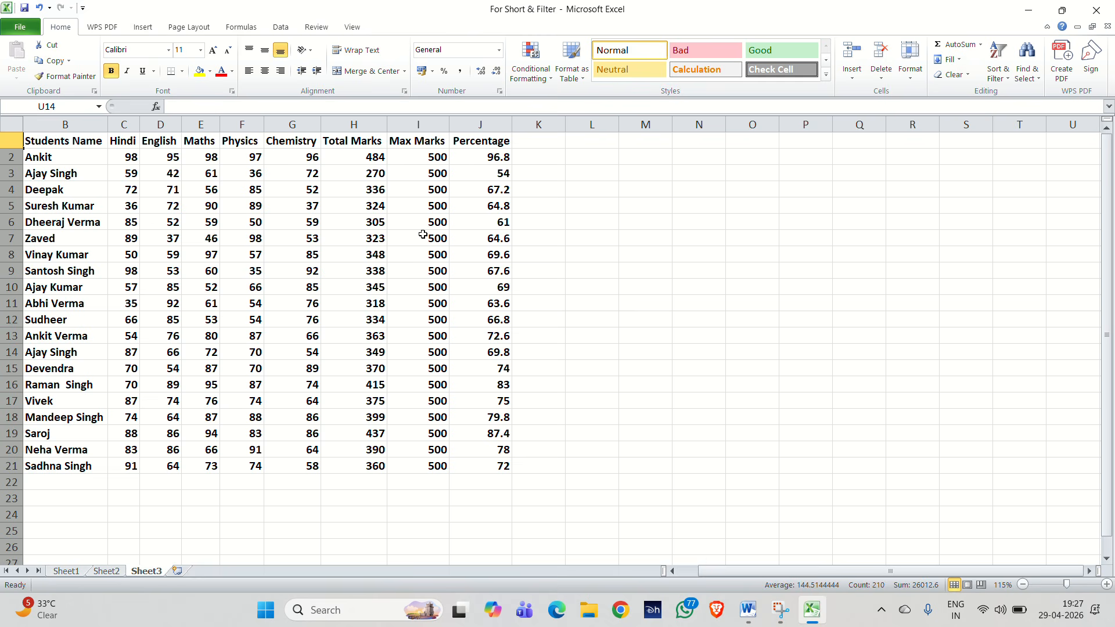
key("ctrl+Home")
Auto-fit every Sheet3 column to its contents, including the Students Name column.
left_click(784, 221)
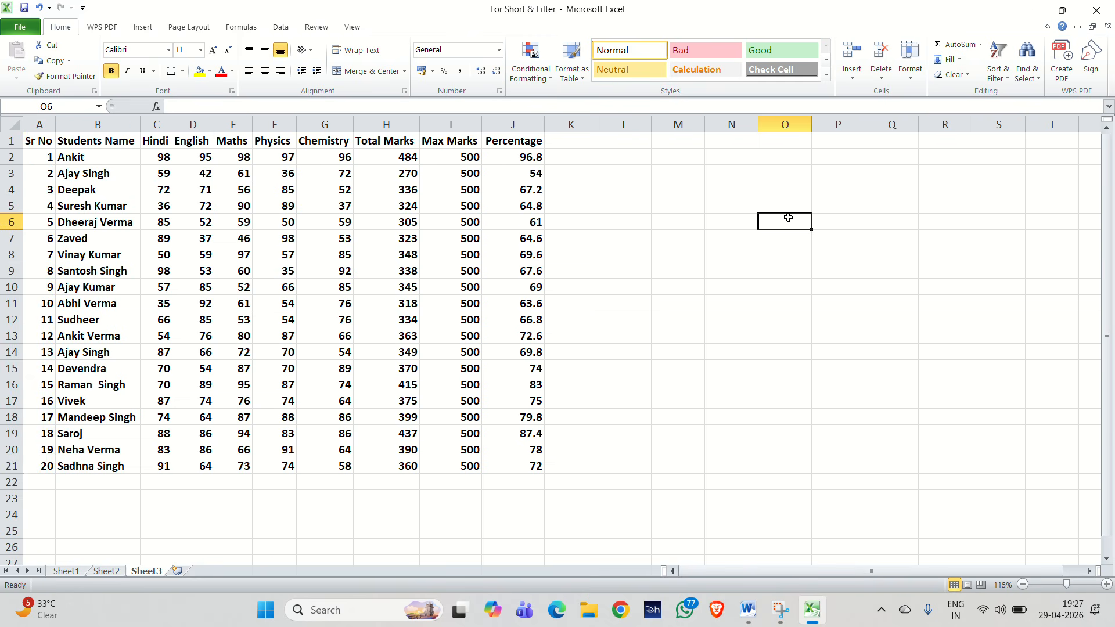
left_click(11, 124)
left_click_drag(56, 124, 67, 124)
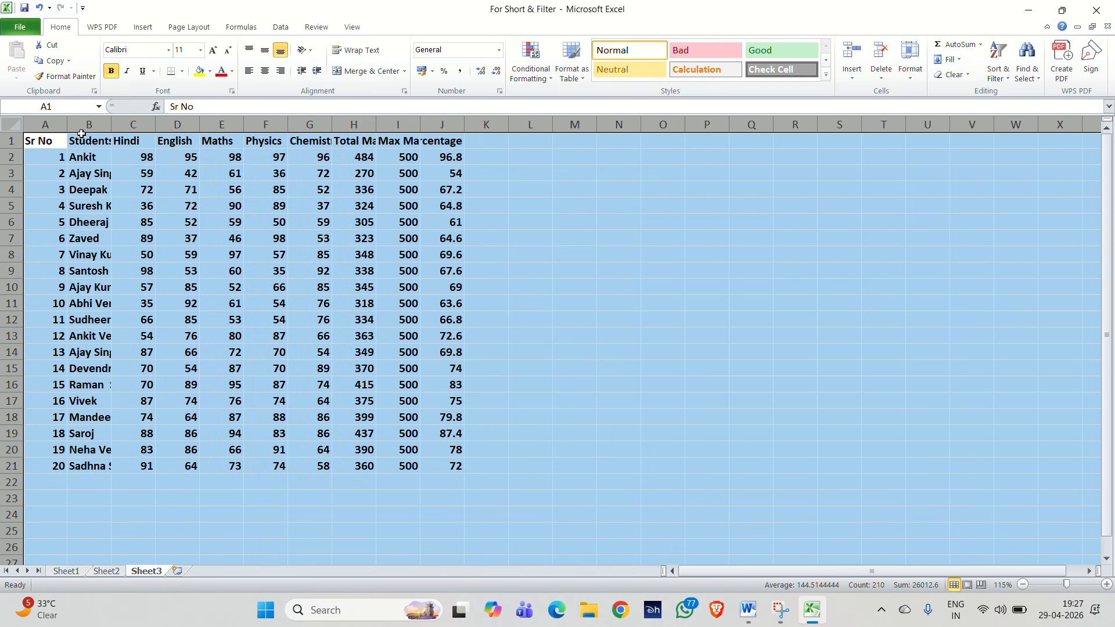
left_click(147, 199)
left_click(10, 123)
left_click(46, 125)
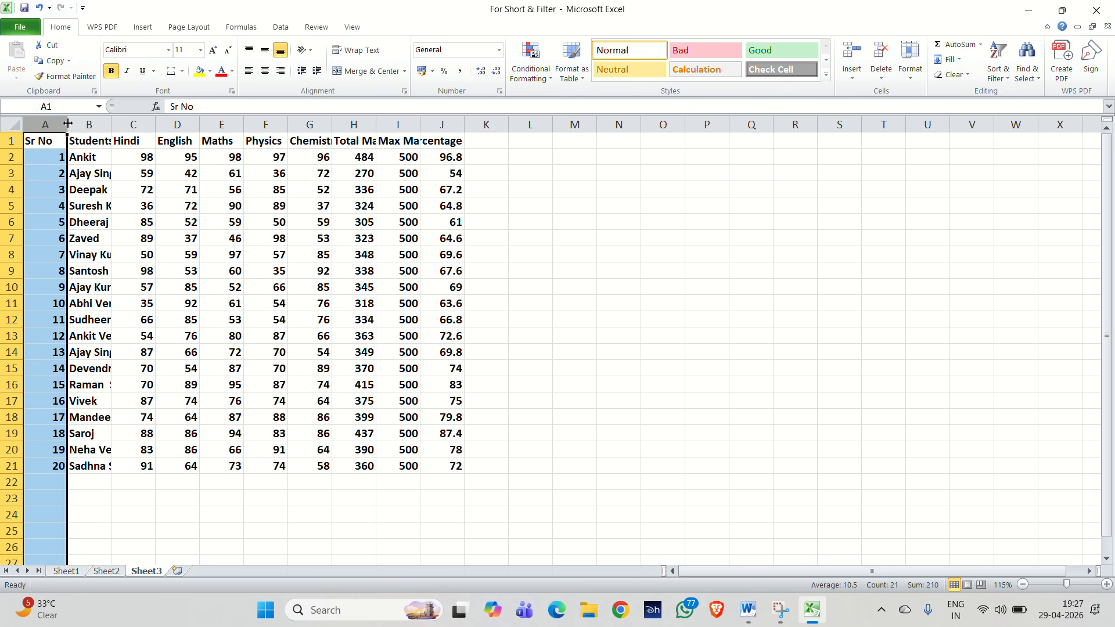
left_click(11, 123)
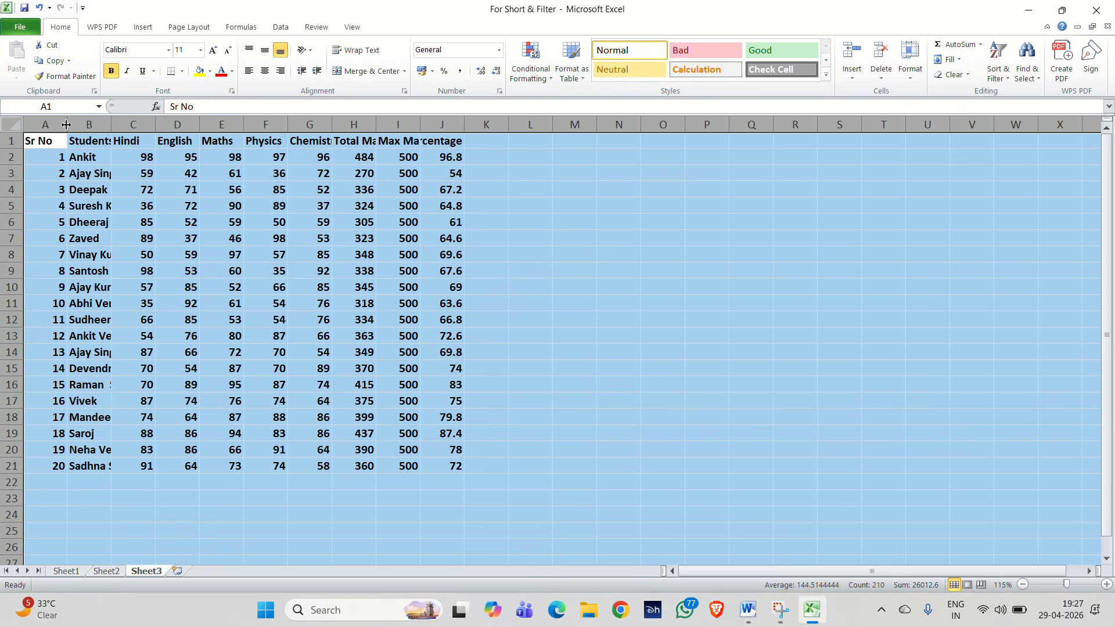
left_click_drag(66, 124, 86, 124)
left_click(244, 221)
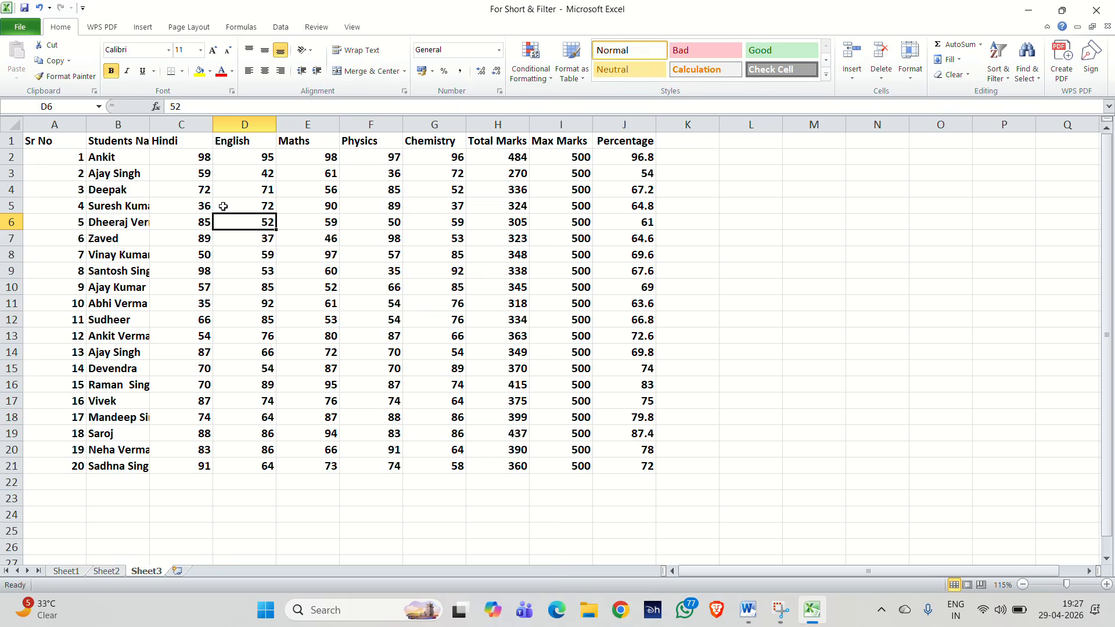
double_click(149, 124)
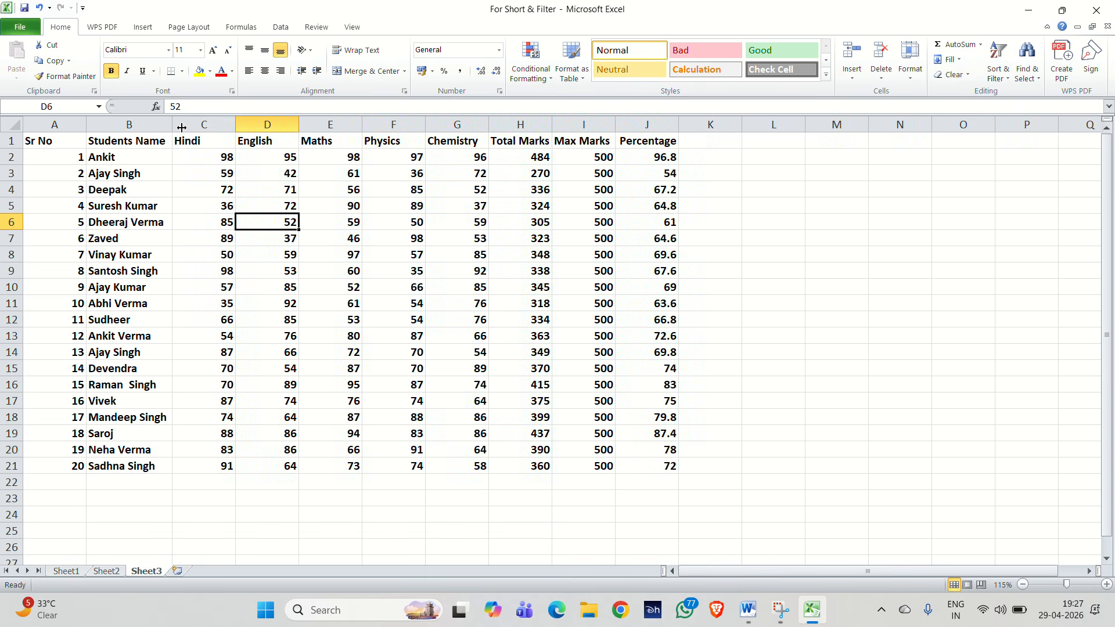
left_click(10, 124)
double_click(86, 125)
left_click(169, 202)
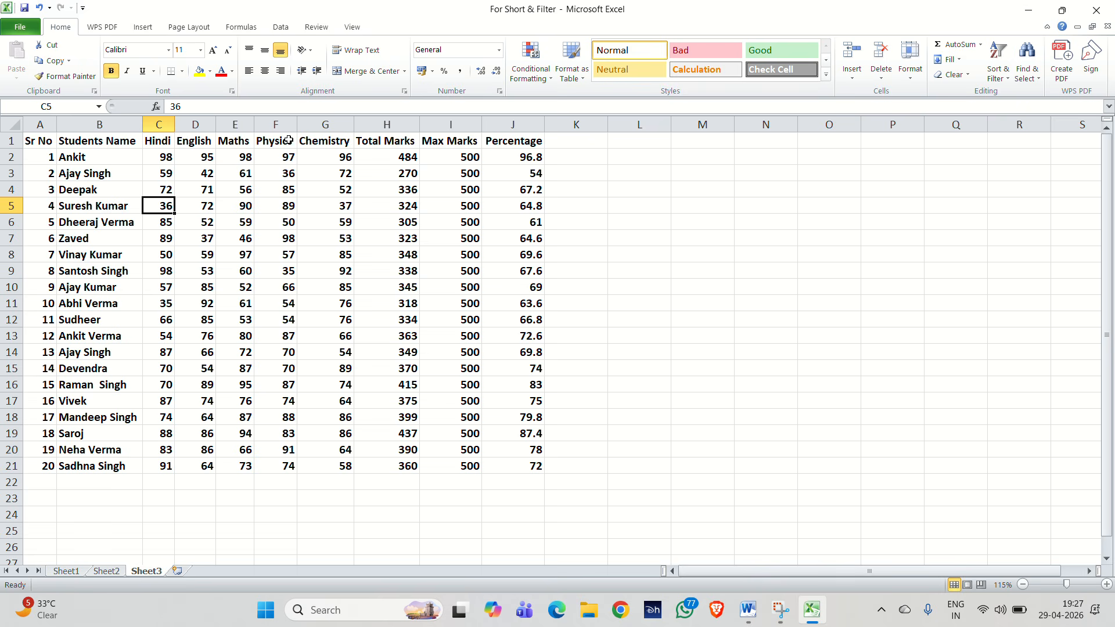
left_click_drag(175, 145, 394, 155)
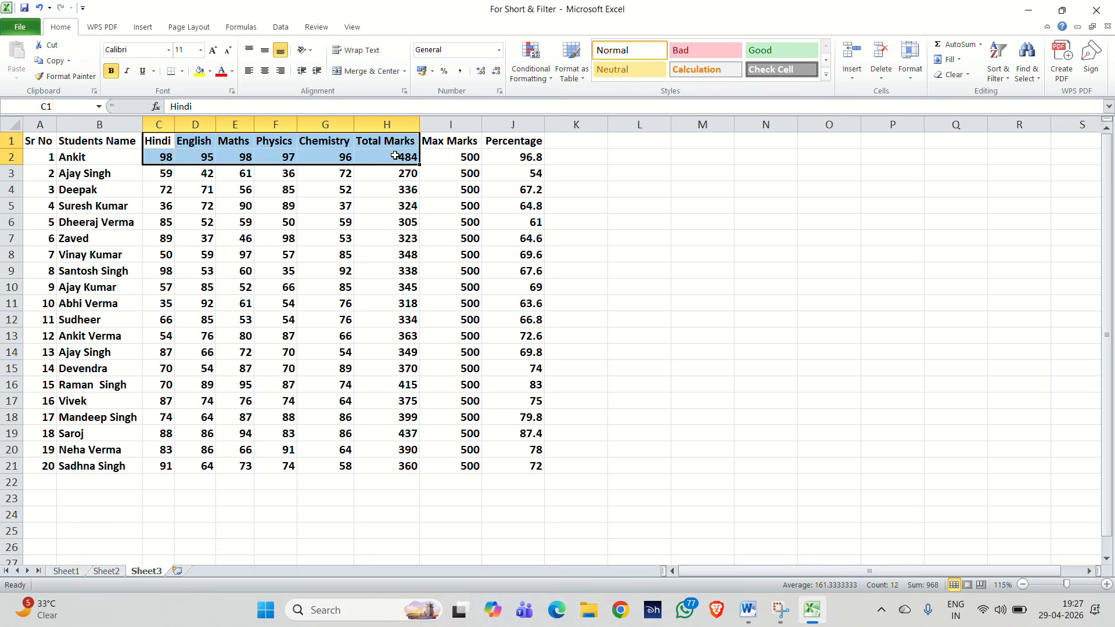
left_click(434, 148)
left_click(434, 154)
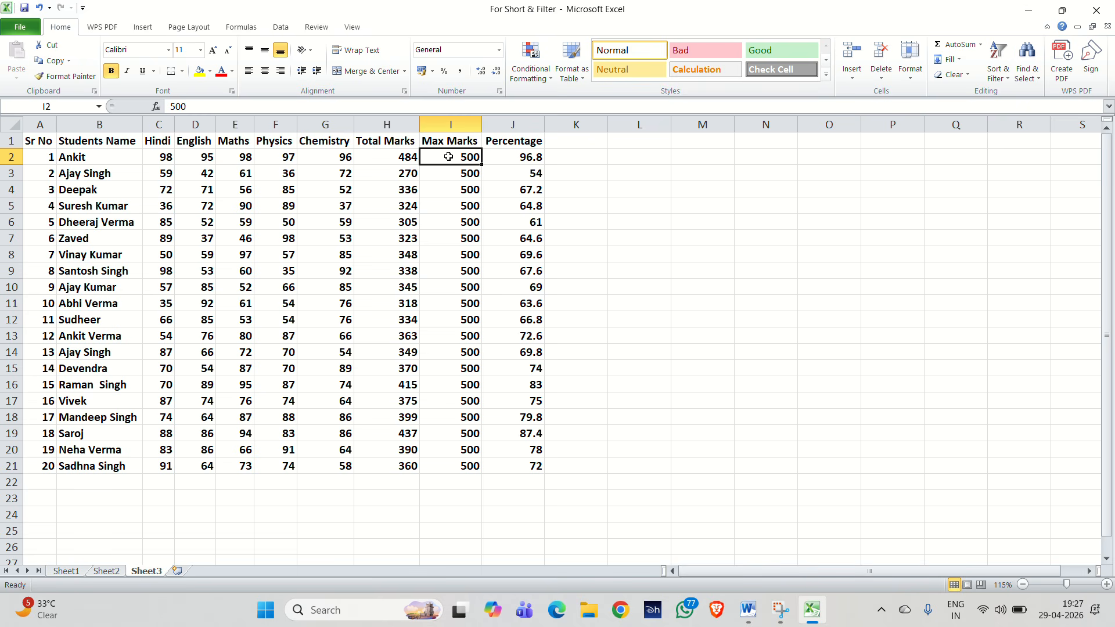
left_click(495, 158)
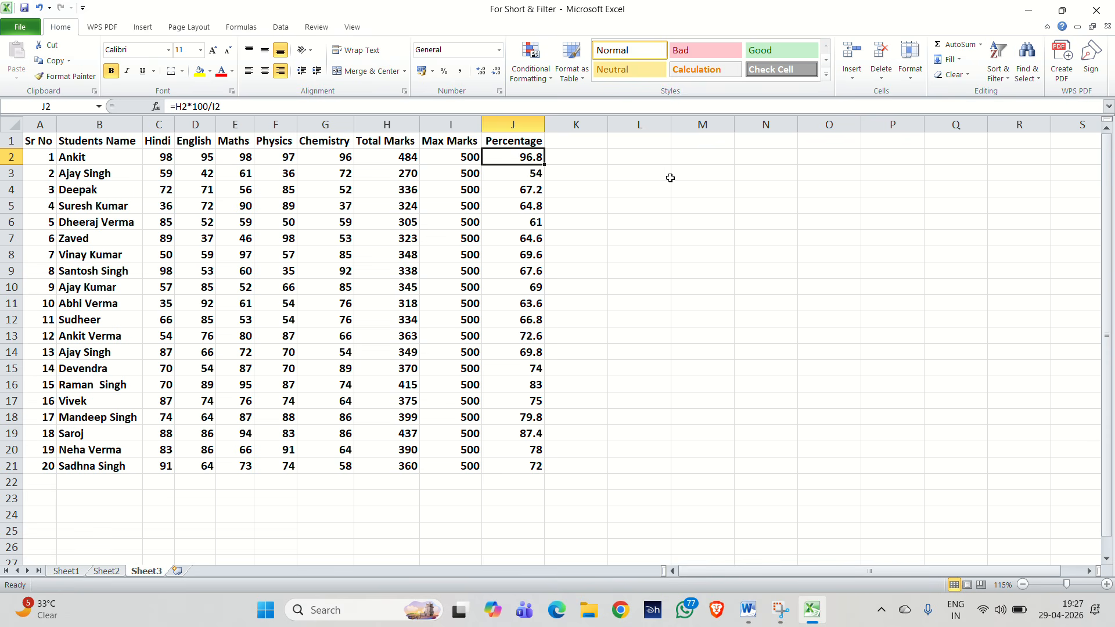
left_click(643, 155)
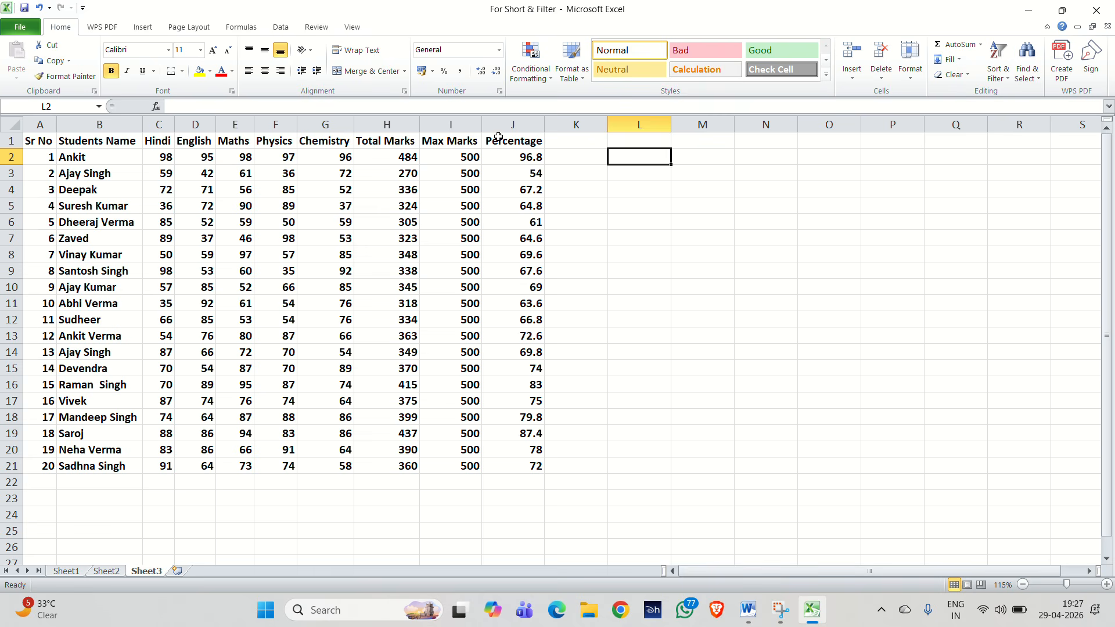
left_click(592, 193)
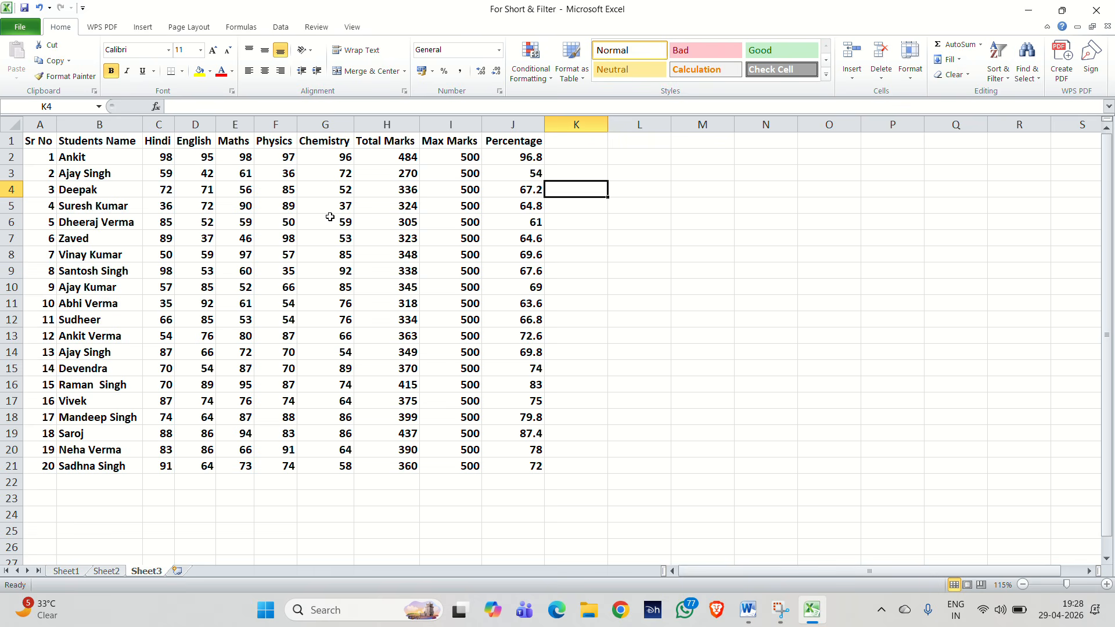
scroll(330, 217, "up", 1)
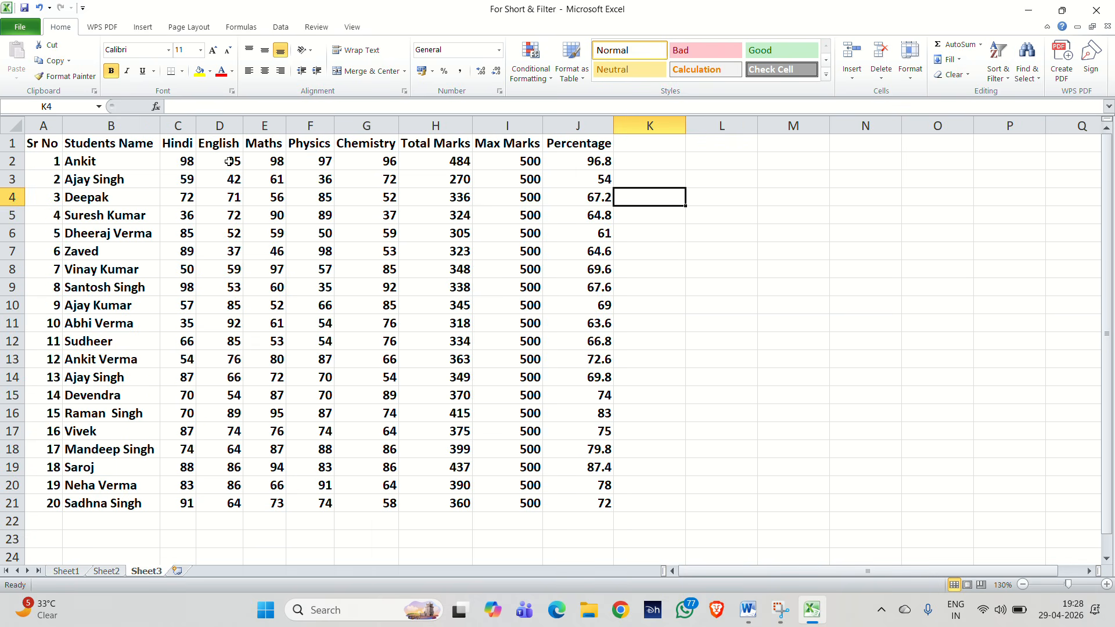
left_click(103, 157)
left_click_drag(173, 157, 368, 165)
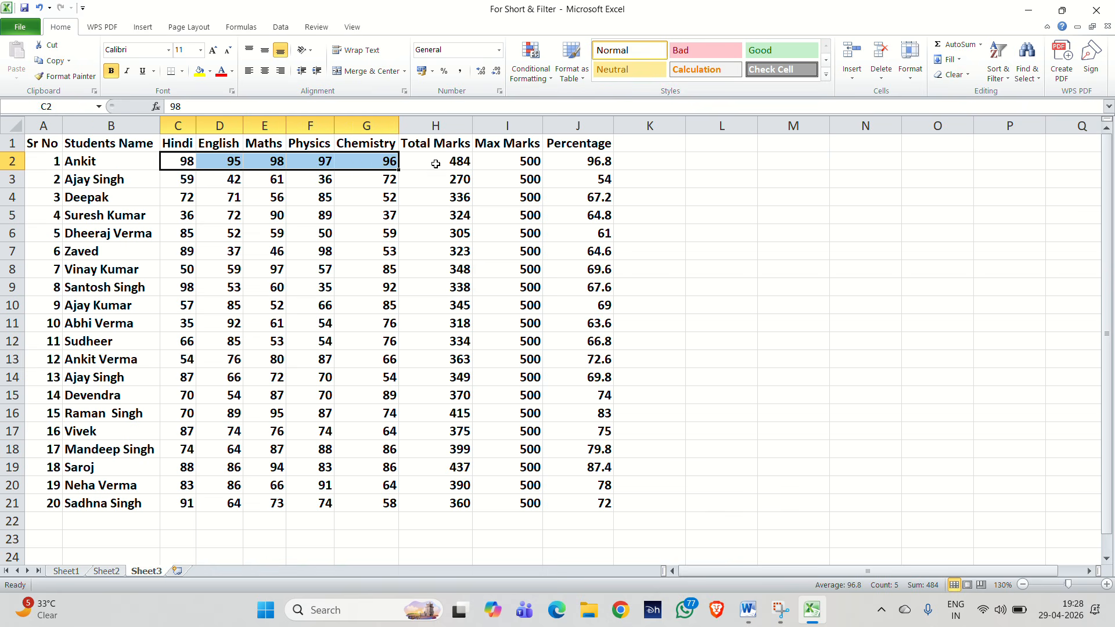
Total C2:G2 in H2 with AutoSum and re-commit J2's percentage formula.
key("alt+equal")
key("Down")
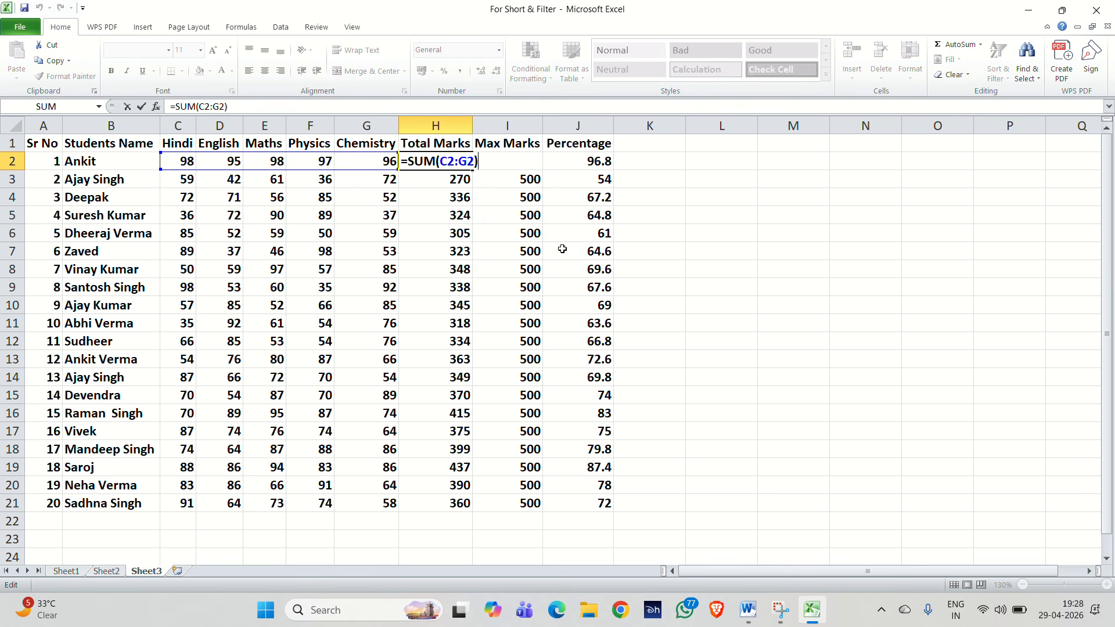
key("Return")
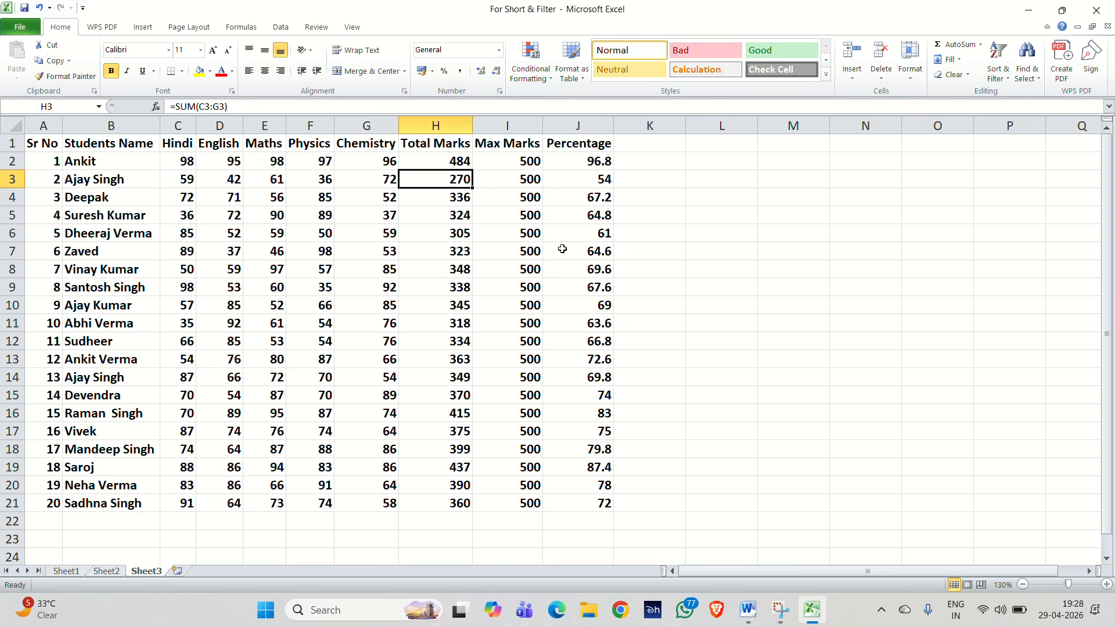
key("Up")
key("Right")
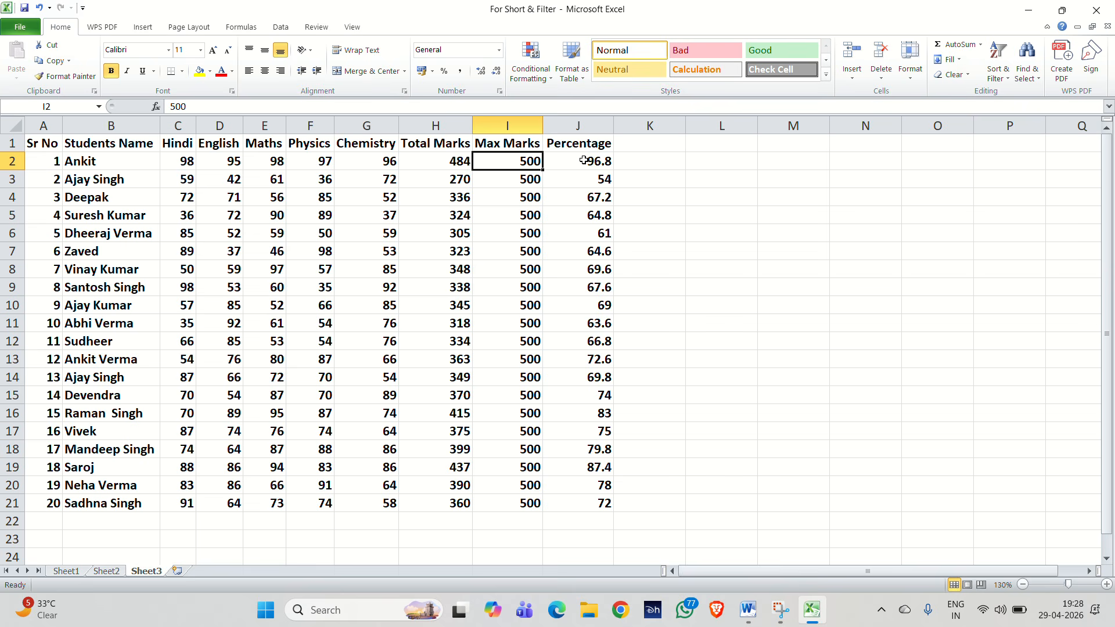
double_click(584, 160)
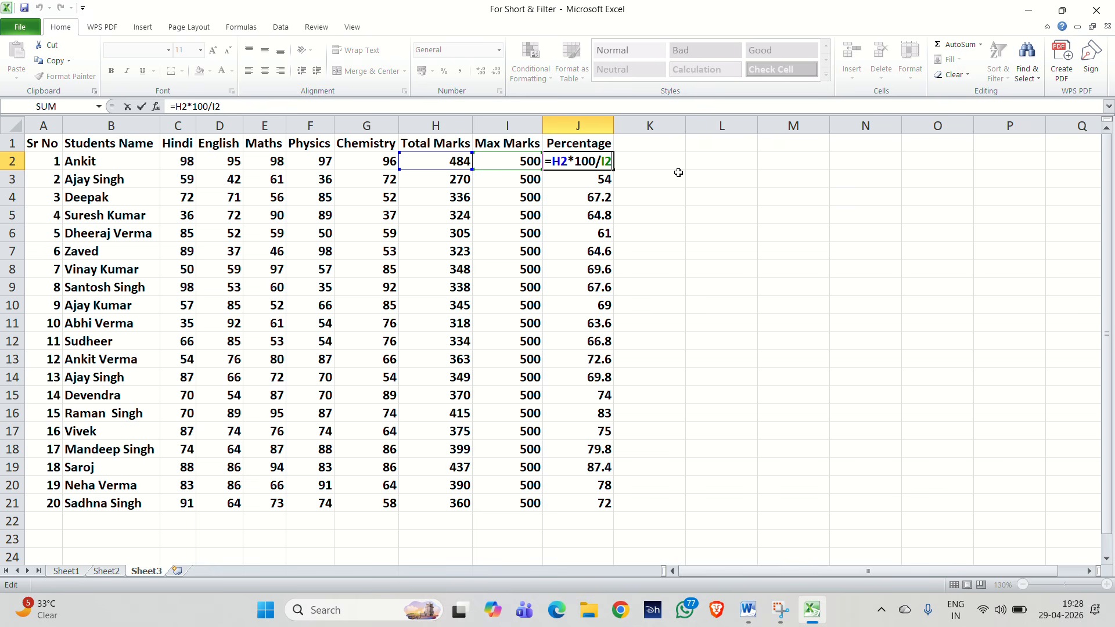
key("Return")
Select empty cells K2 through L9 beside the marks table.
left_click(655, 167)
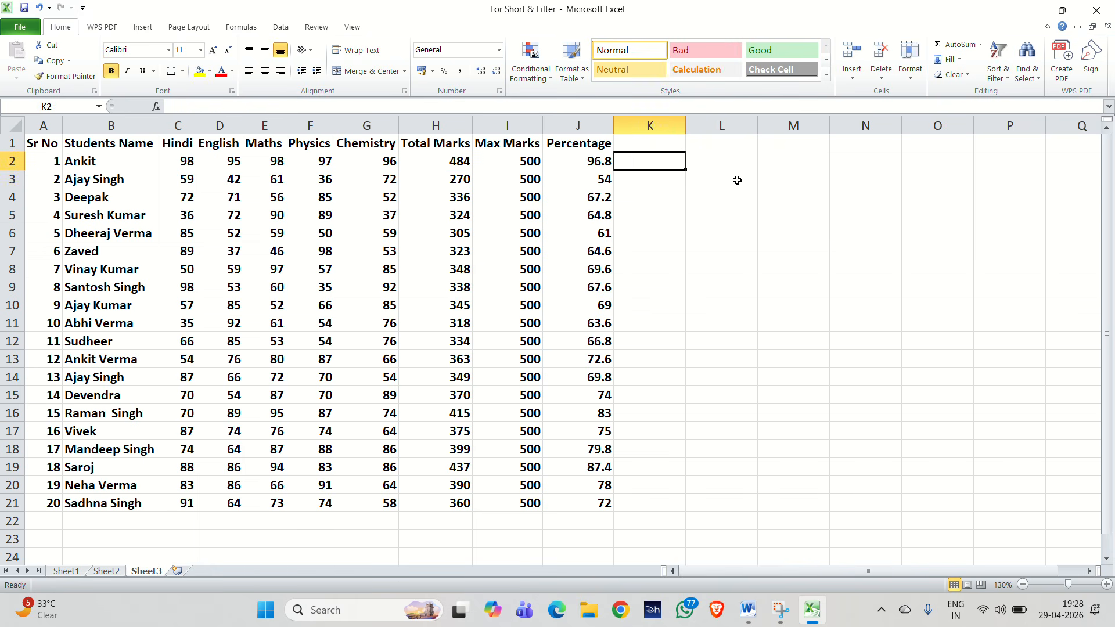
left_click(736, 163)
left_click(801, 166)
left_click(791, 216)
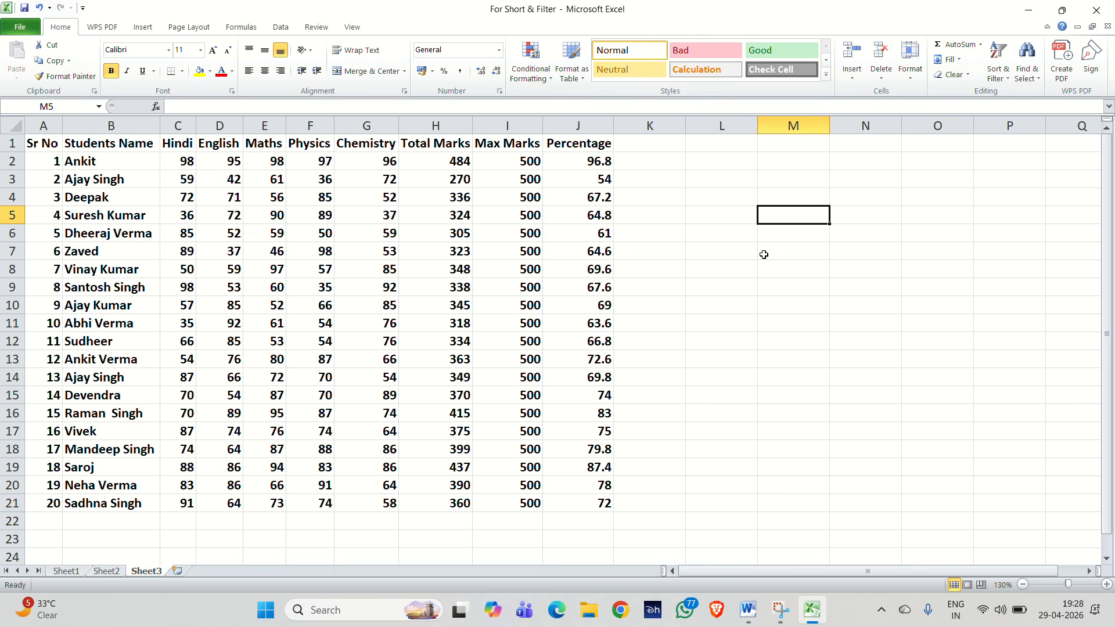
left_click(749, 256)
left_click(733, 282)
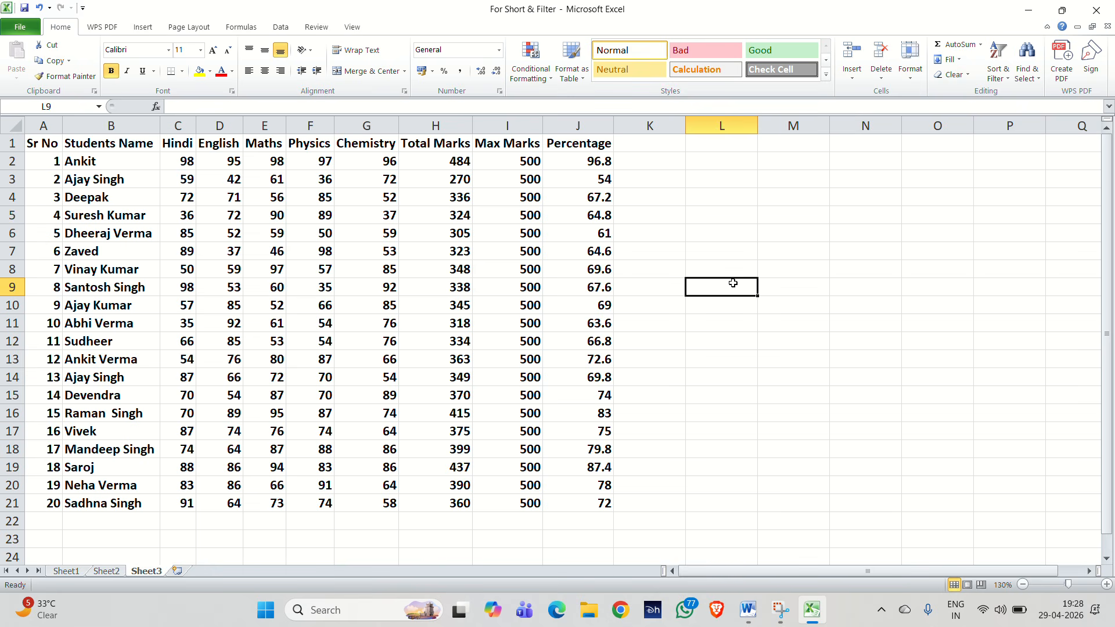
Apply Percentage number format to J2:J21, then undo it.
left_click_drag(592, 162, 592, 506)
left_click(502, 52)
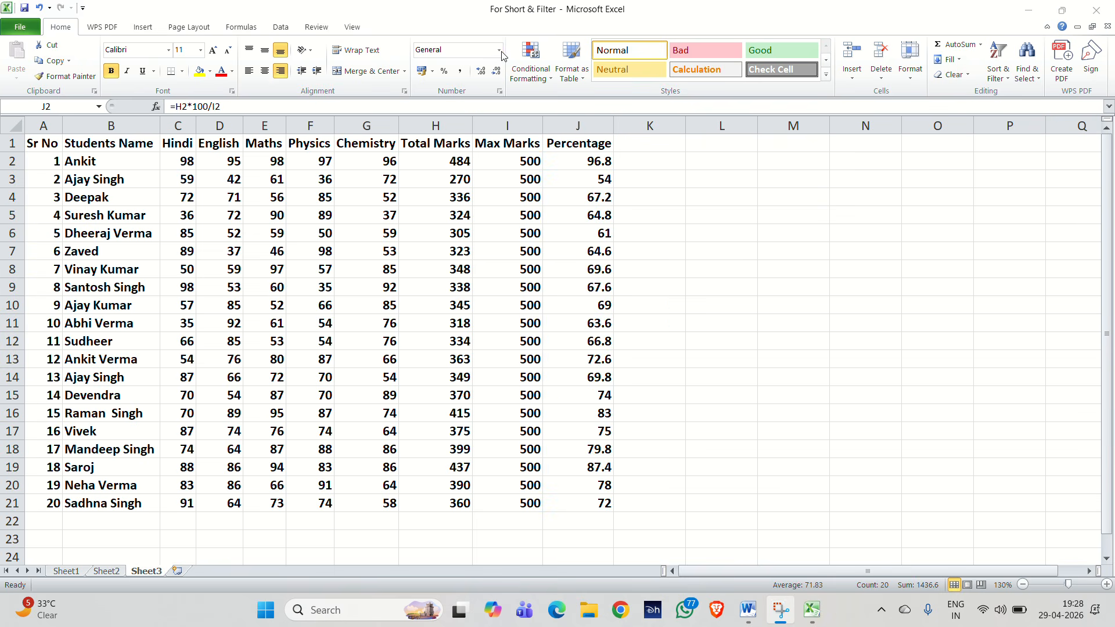
left_click(575, 142)
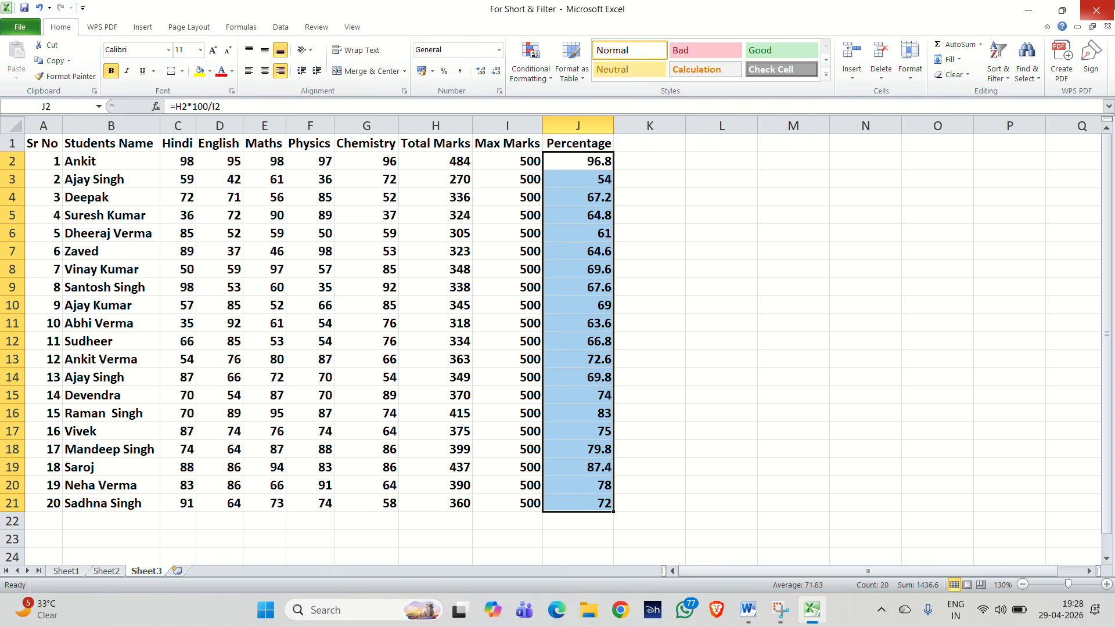
left_click_drag(865, 7, 863, 38)
left_click(621, 71)
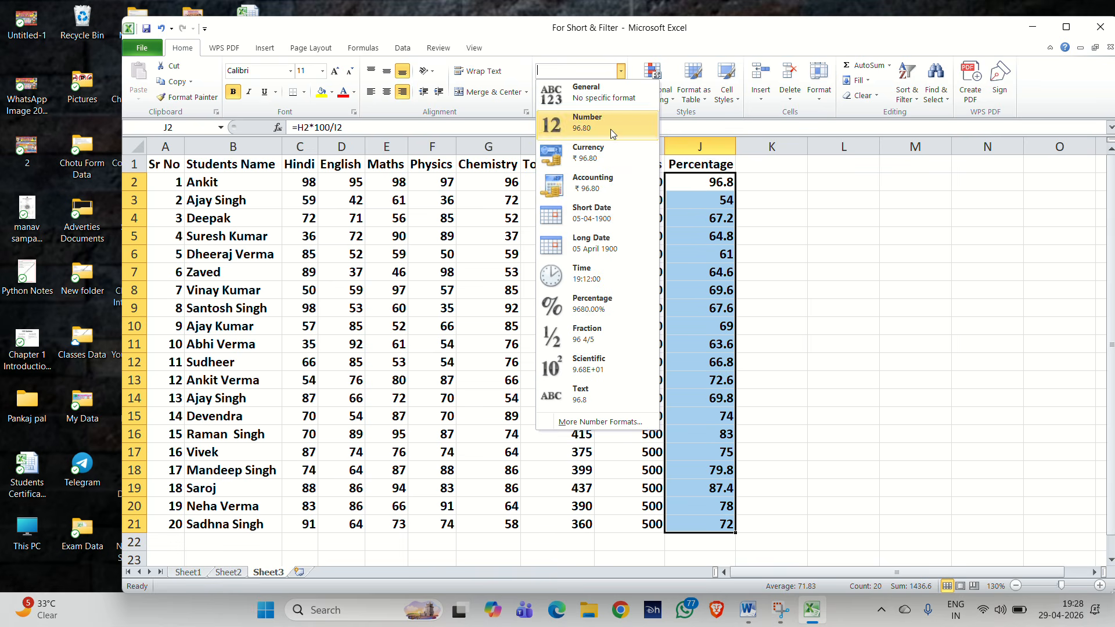
left_click(589, 302)
key("ctrl+z")
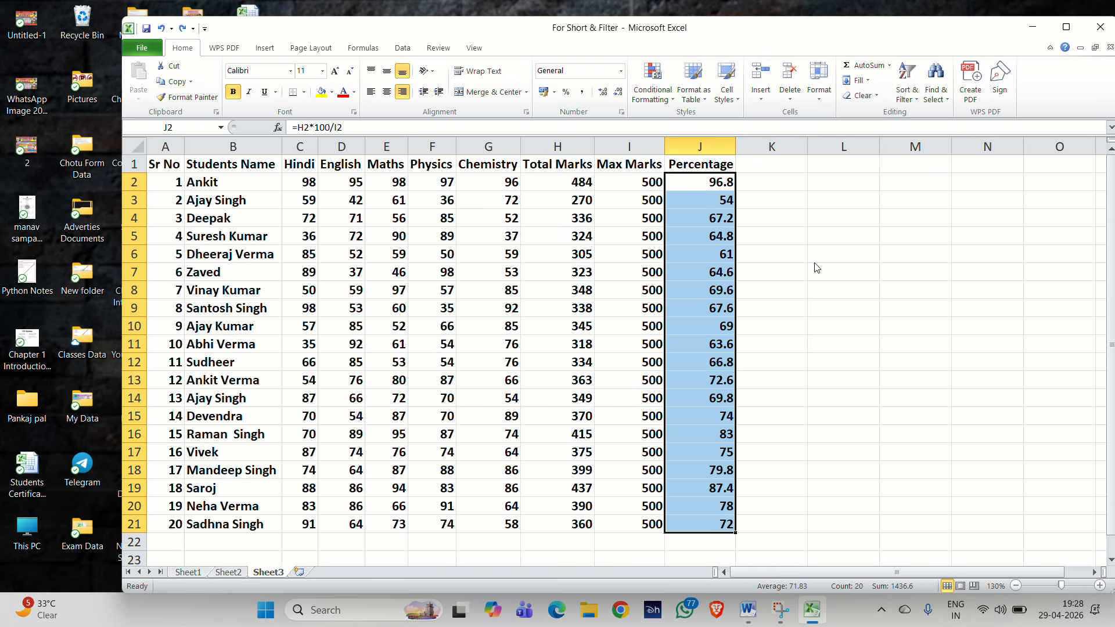
left_click(845, 216)
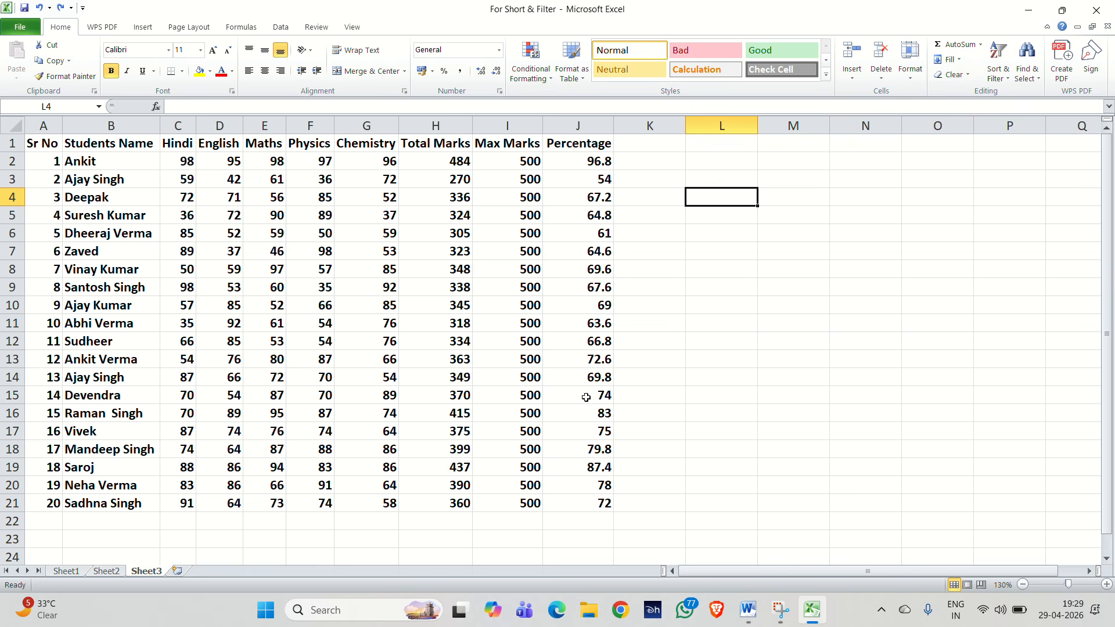
left_click_drag(430, 162, 442, 494)
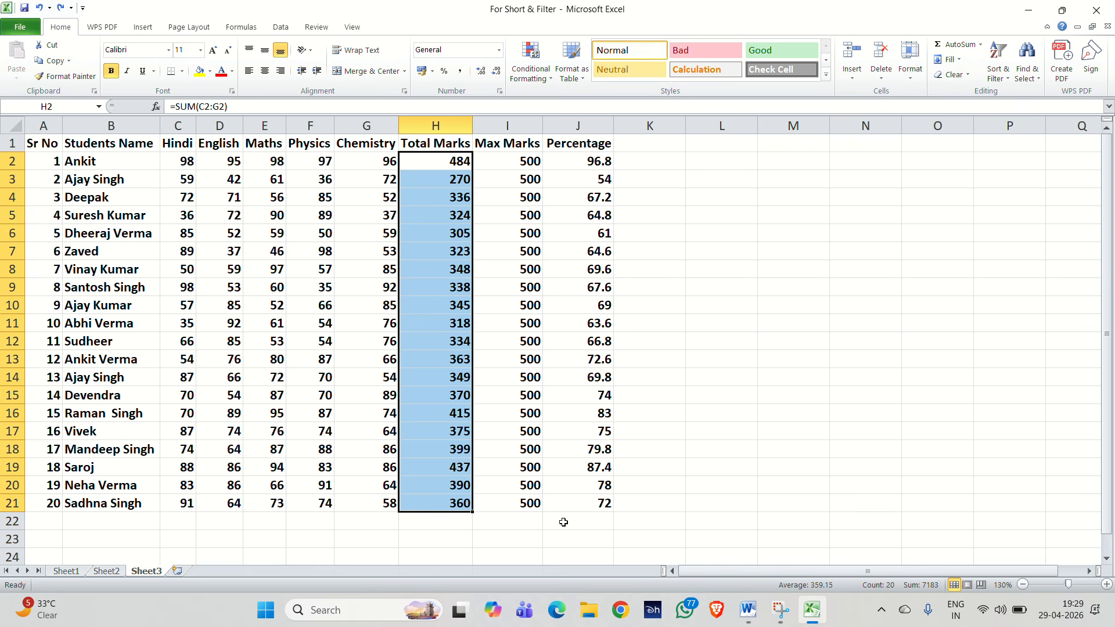
left_click(541, 81)
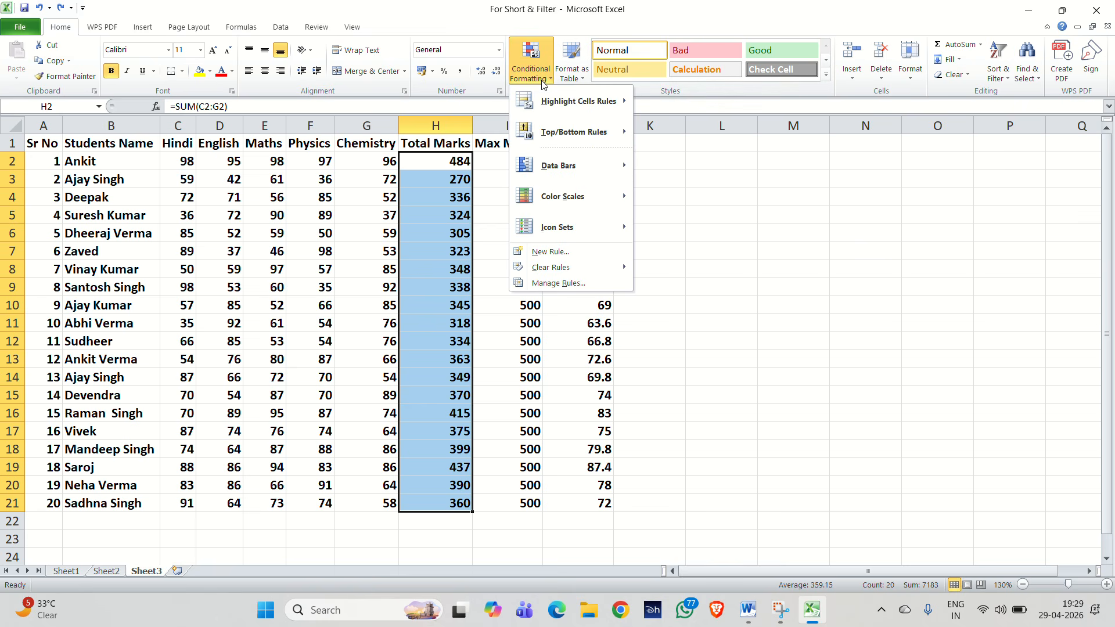
mouse_move(550, 102)
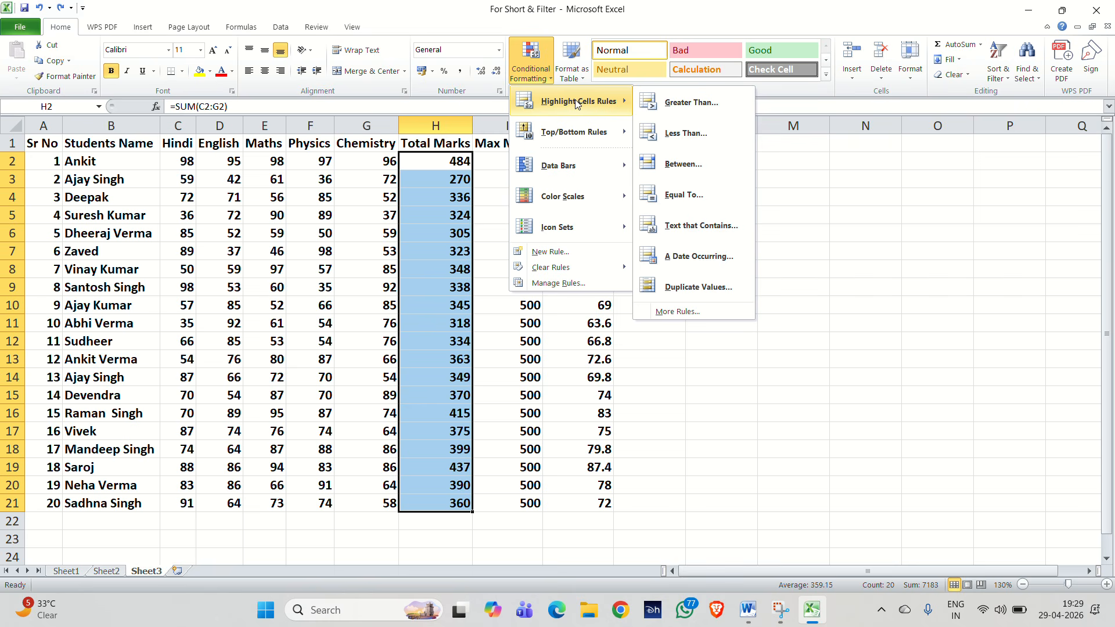
mouse_move(574, 123)
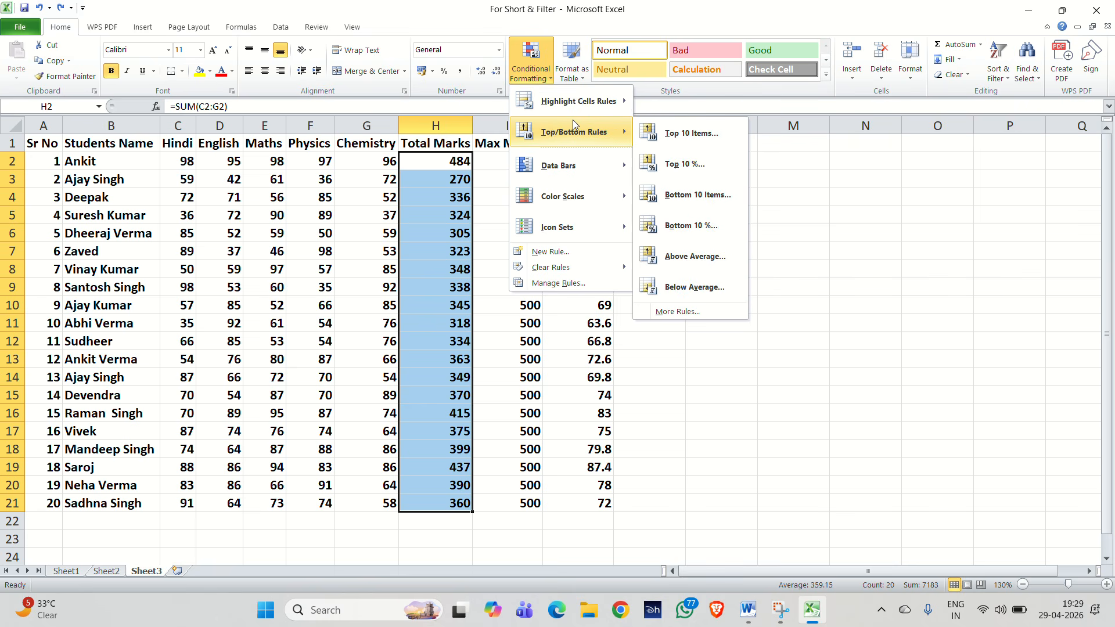
left_click(689, 135)
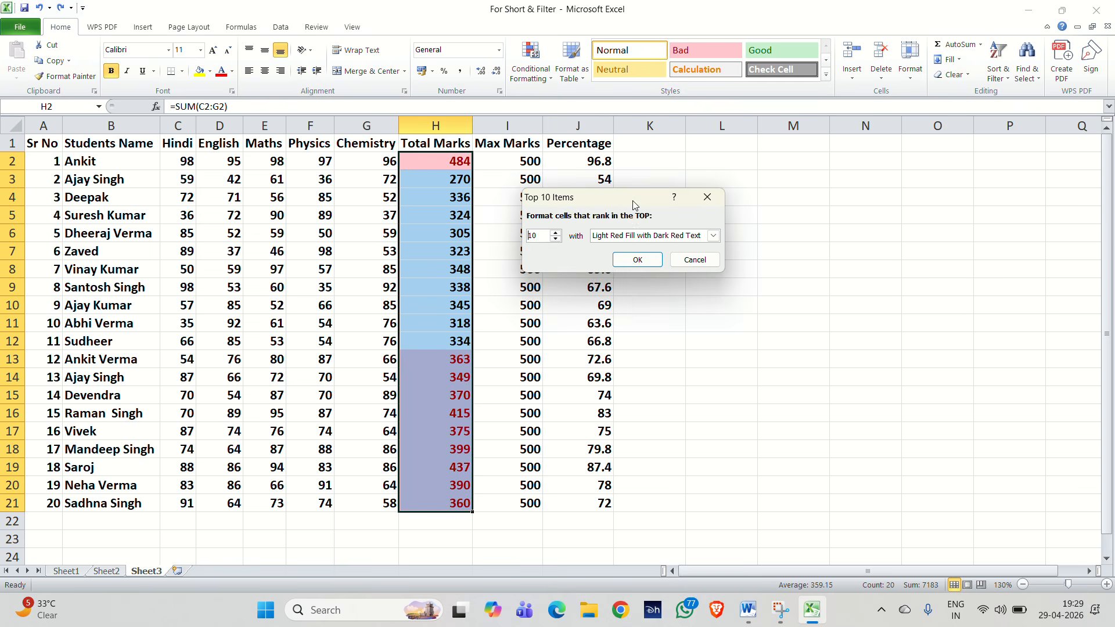
left_click_drag(714, 189, 764, 140)
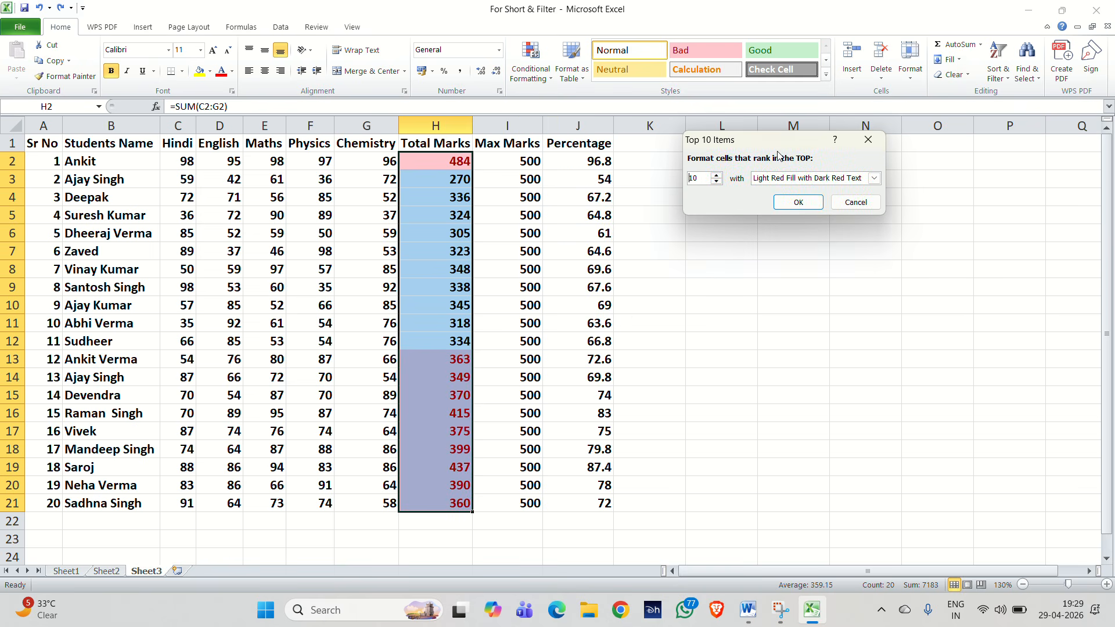
left_click(841, 202)
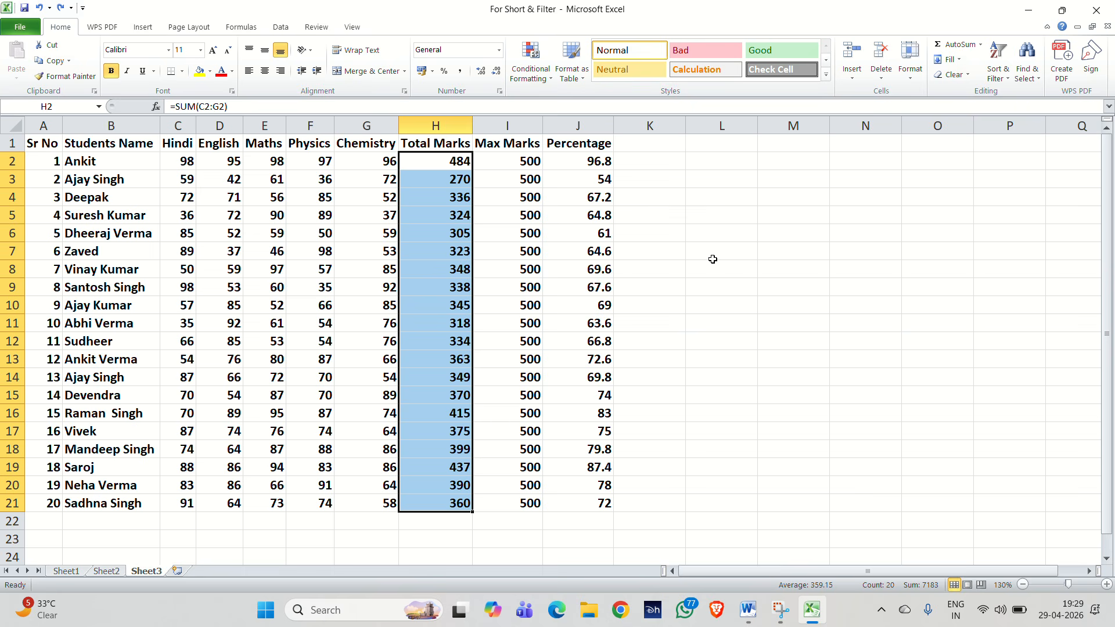
Highlight the top 3 Total Marks in H2:H21 with light red fill and dark red text.
left_click(537, 76)
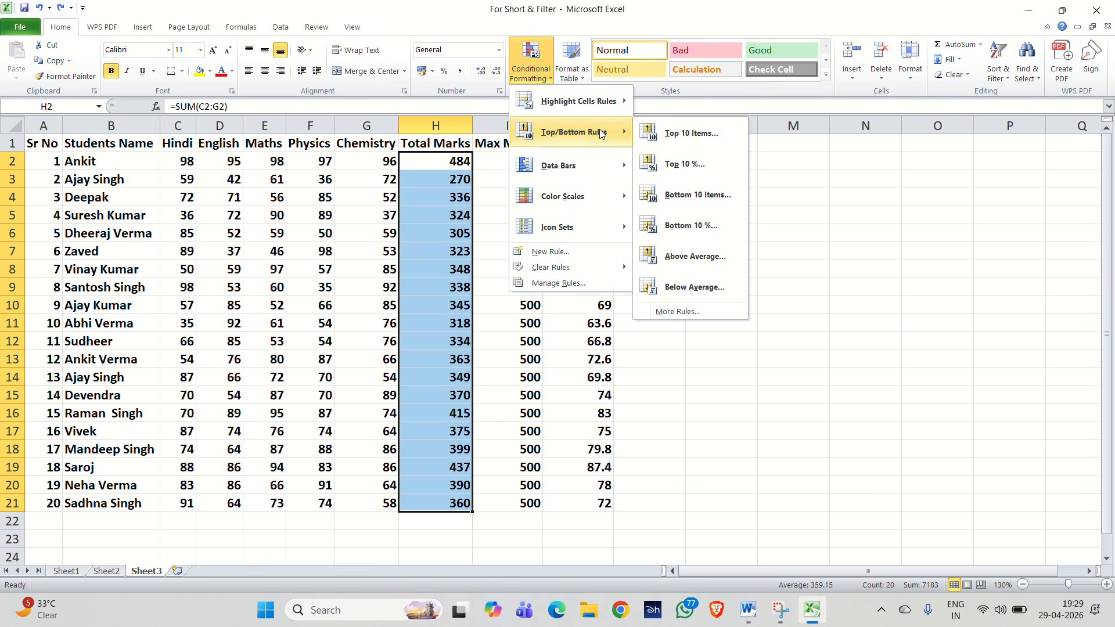
left_click(706, 134)
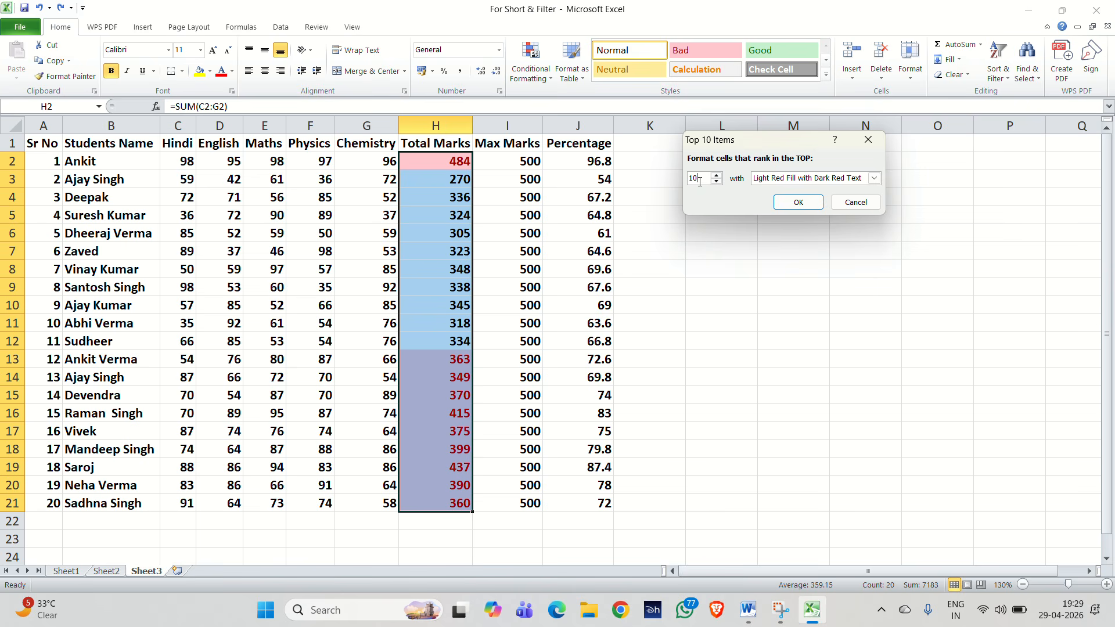
left_click_drag(700, 178, 686, 186)
type("3")
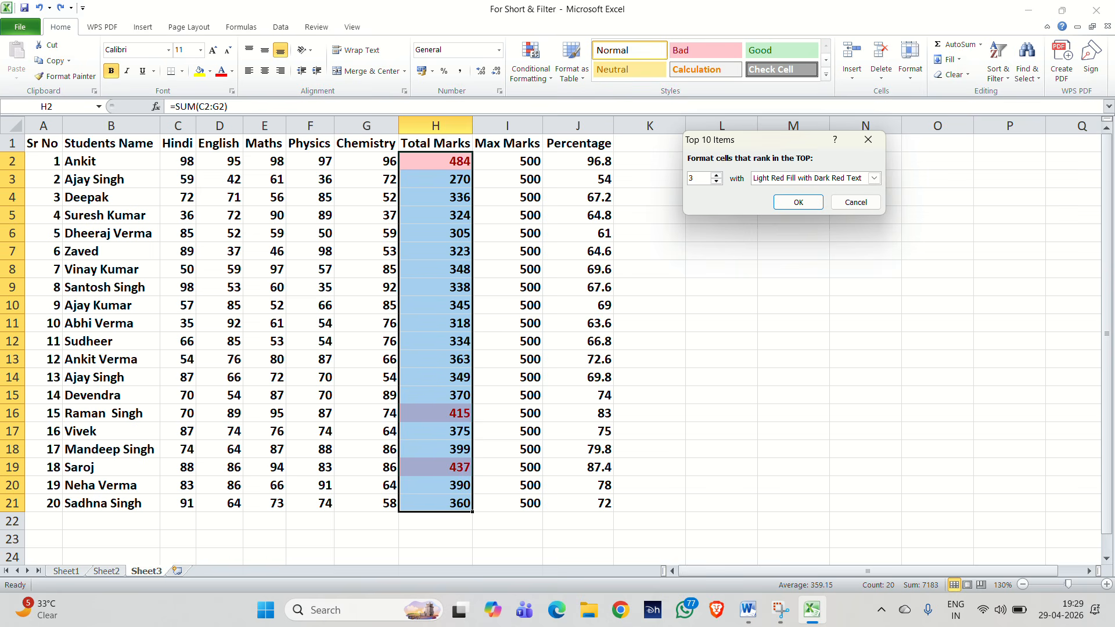
left_click(867, 181)
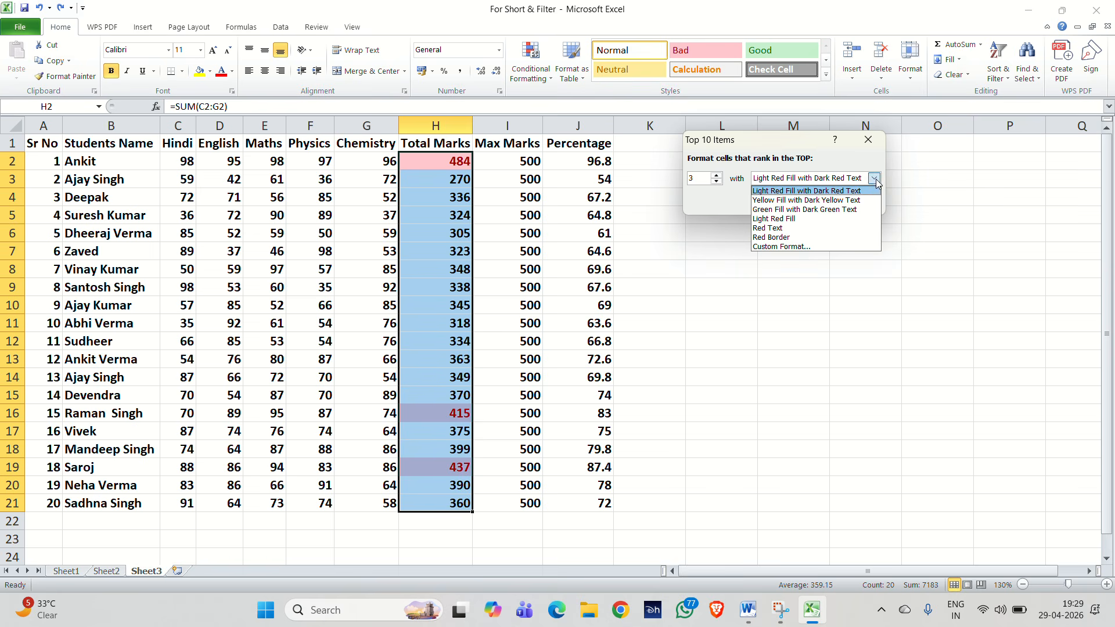
left_click(797, 192)
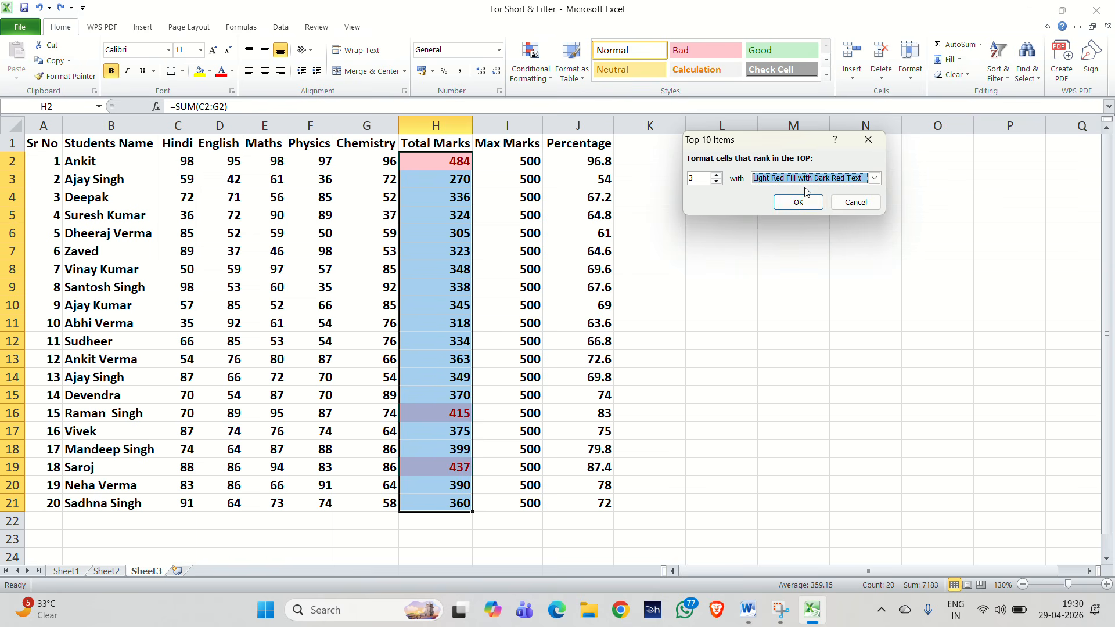
left_click(791, 204)
left_click(725, 285)
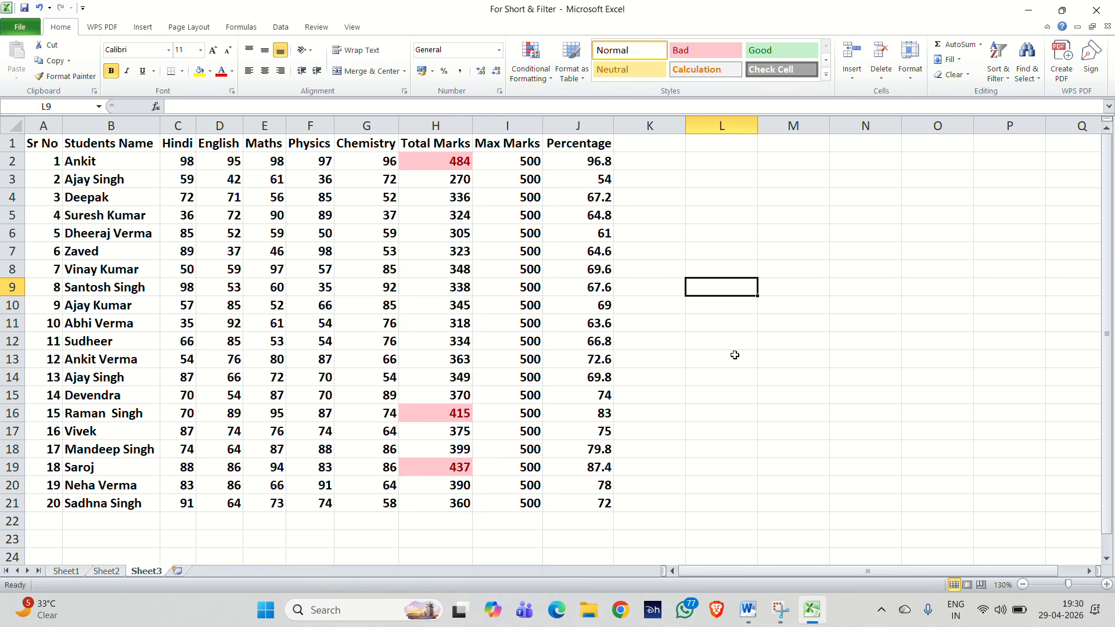
Check the highlighted totals in cells H2, H16 and H19.
left_click(443, 163)
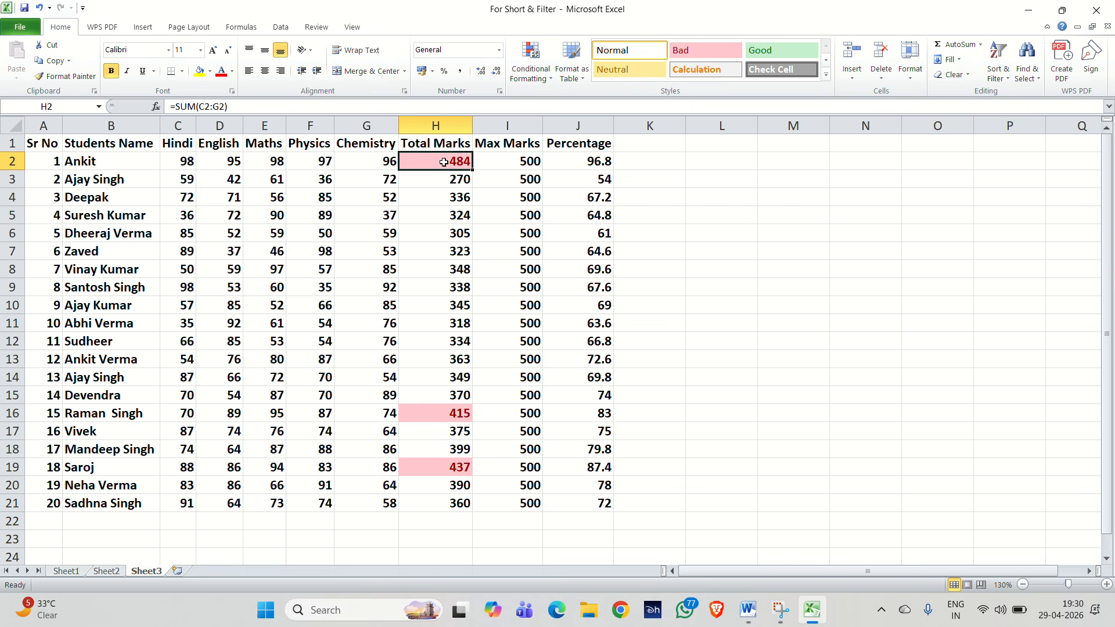
left_click(440, 417)
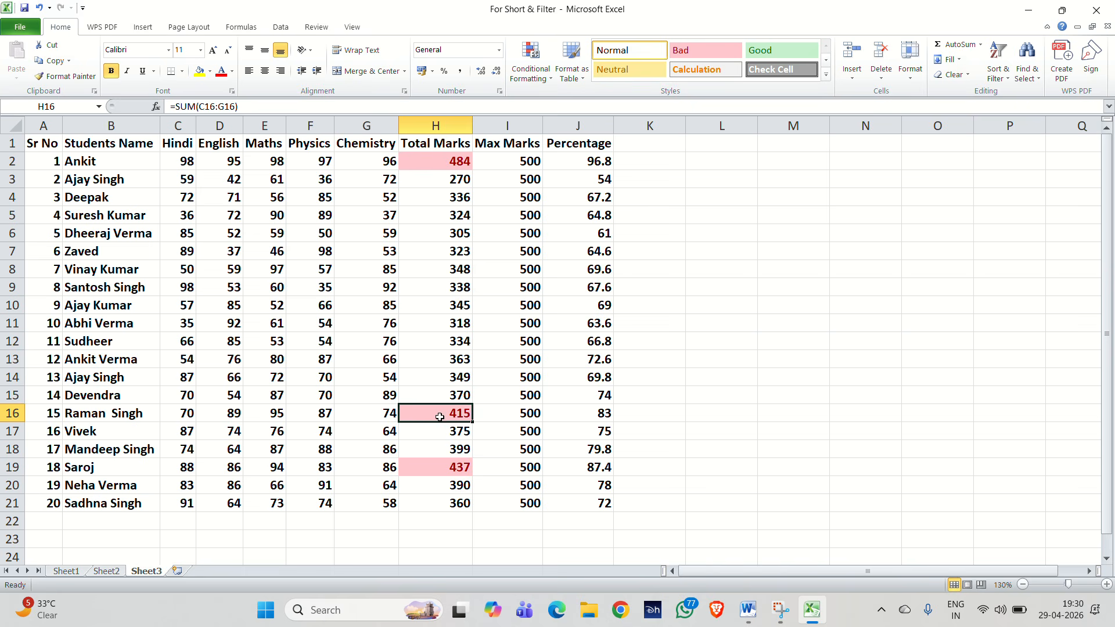
left_click(431, 464)
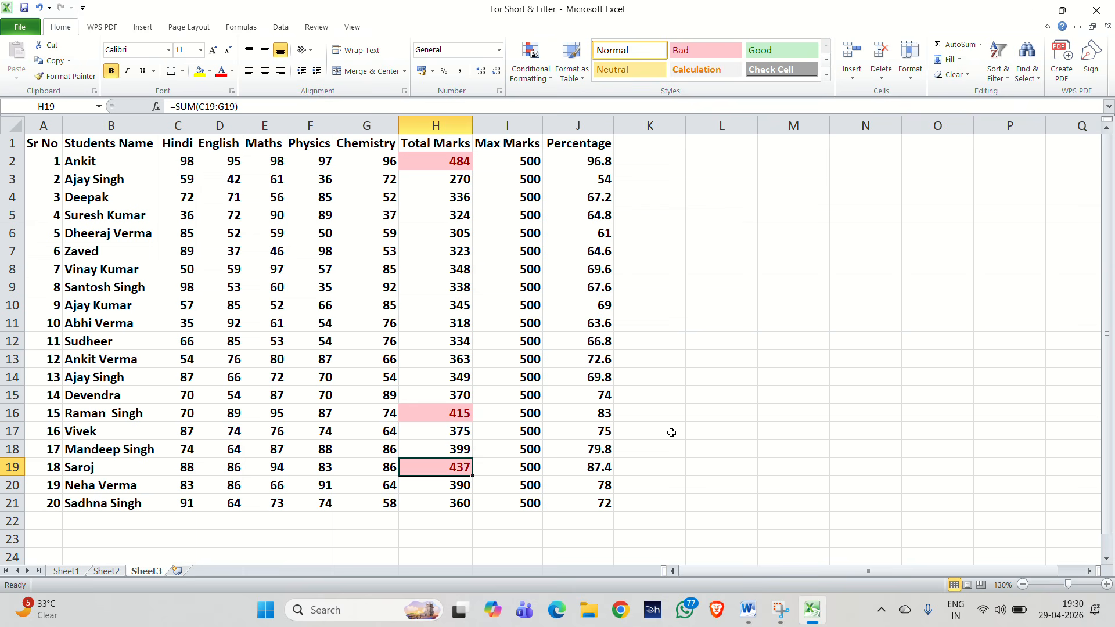
left_click(418, 166)
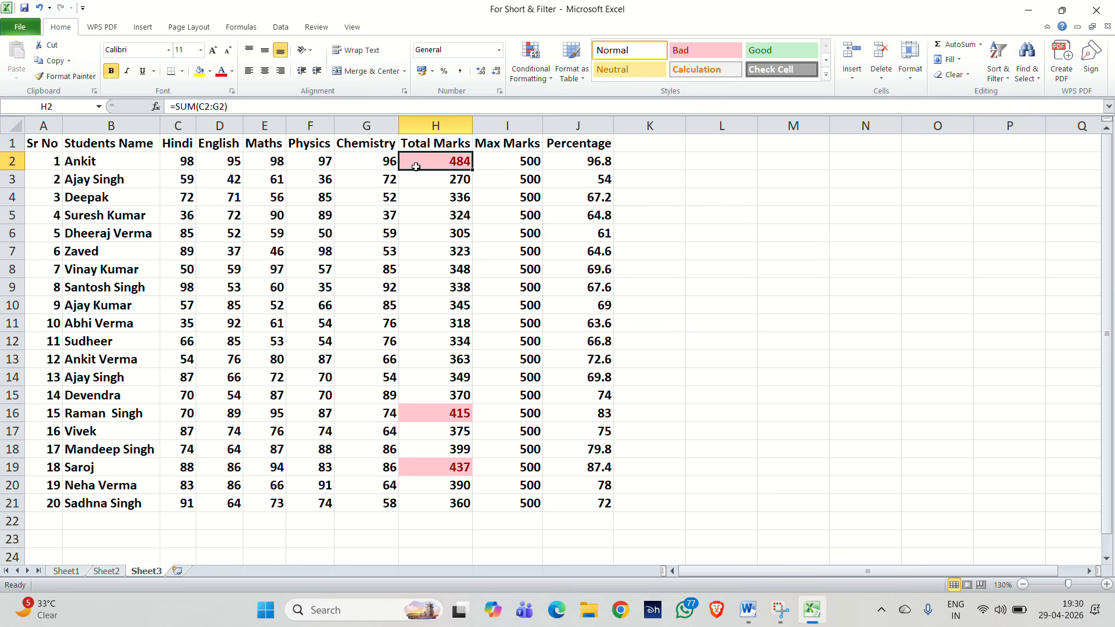
left_click(437, 468)
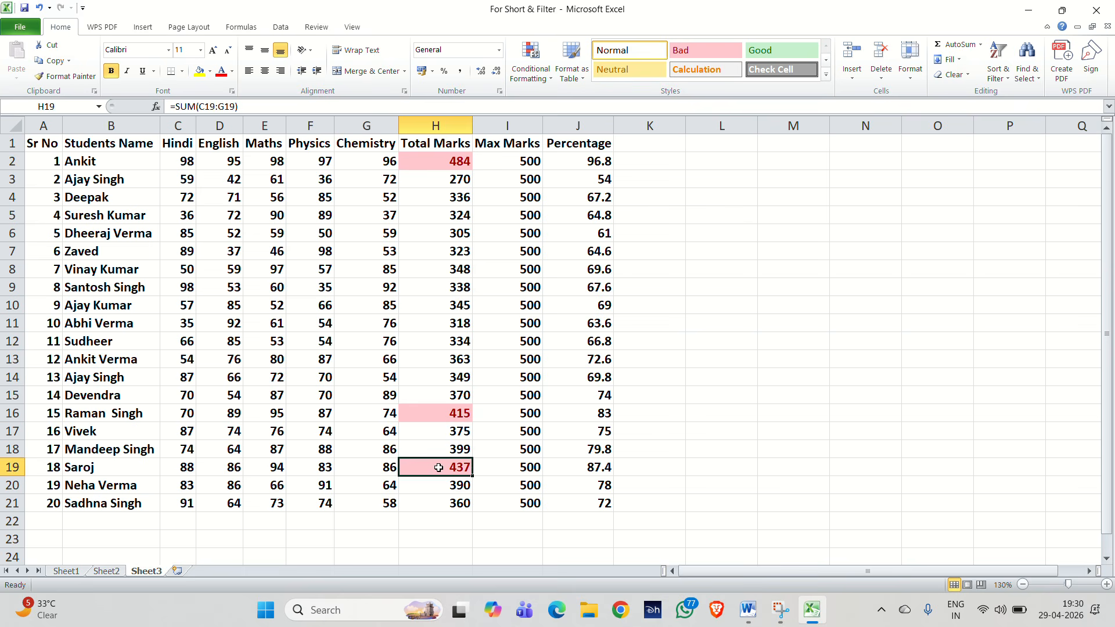
left_click(439, 415)
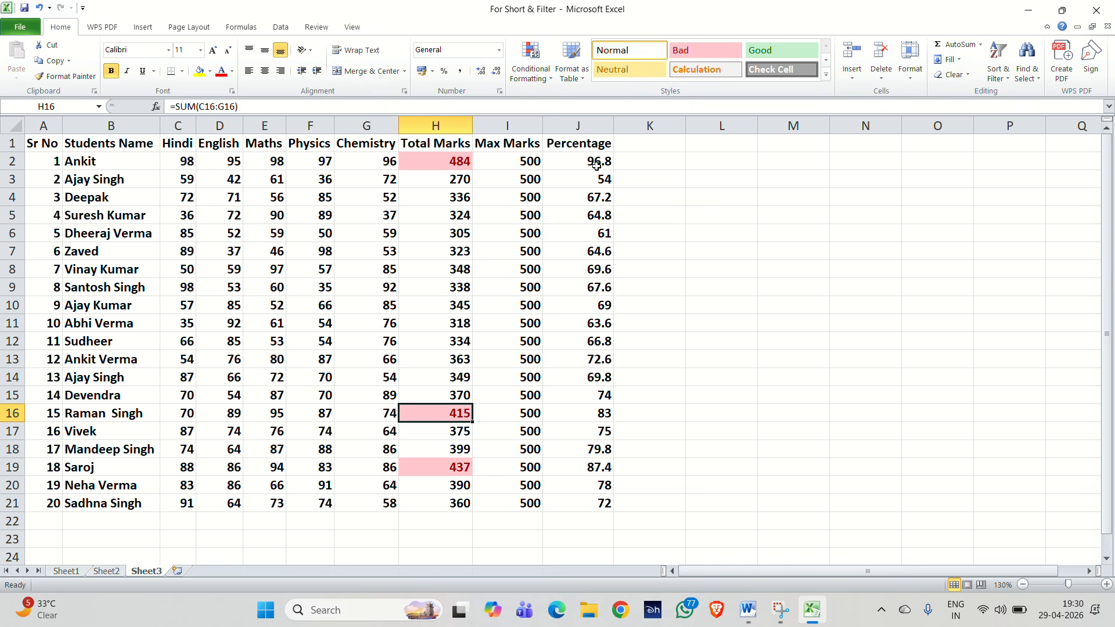
Undo the Total Marks highlighting and select the Percentage values J2:J21.
key("ctrl+z")
left_click(694, 217)
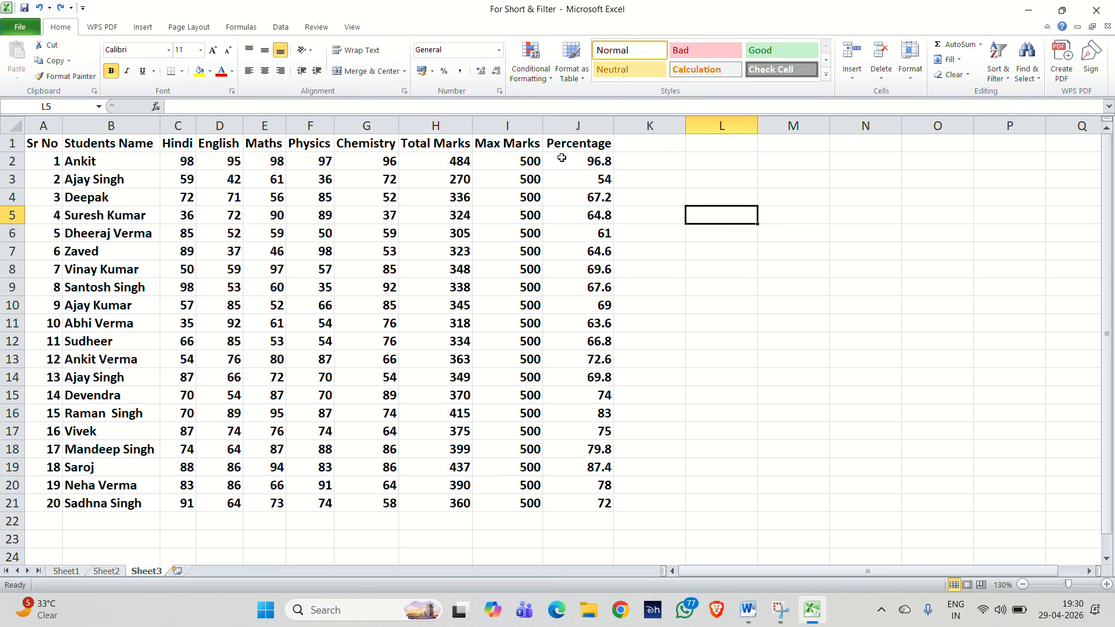
left_click_drag(562, 158, 600, 504)
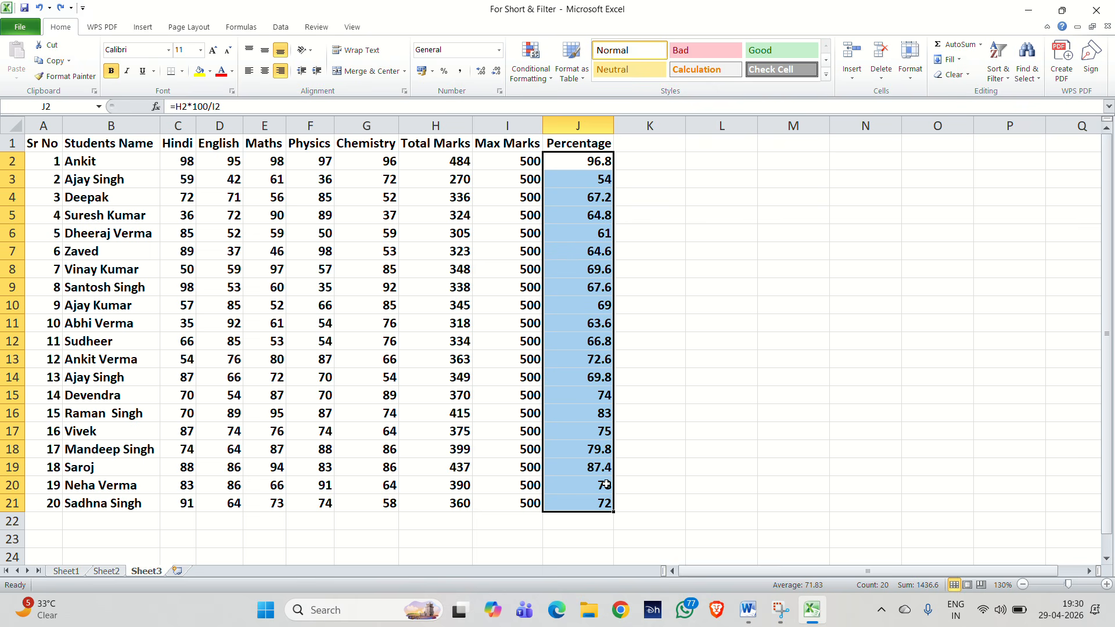
Highlight the top 3 percentages with light red fill and dark red text.
left_click(530, 74)
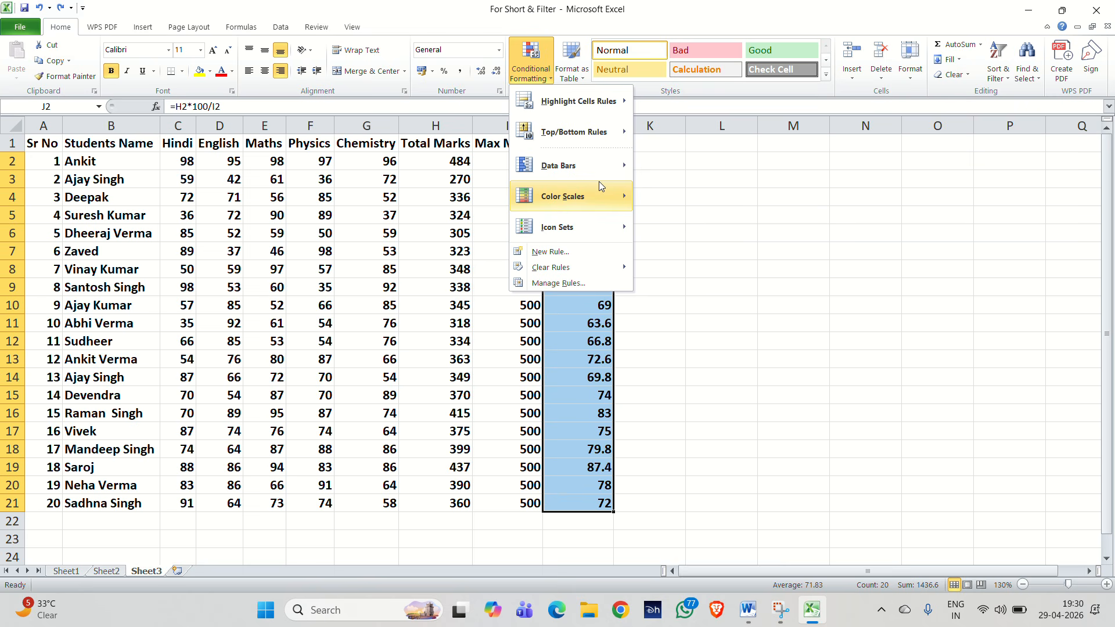
mouse_move(566, 131)
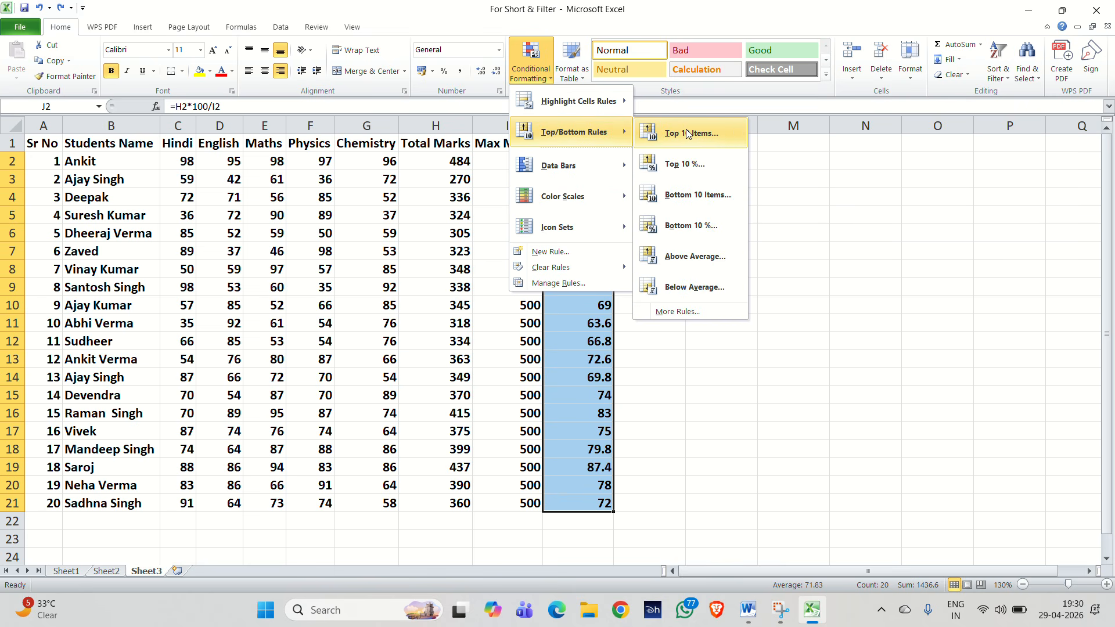
left_click(713, 135)
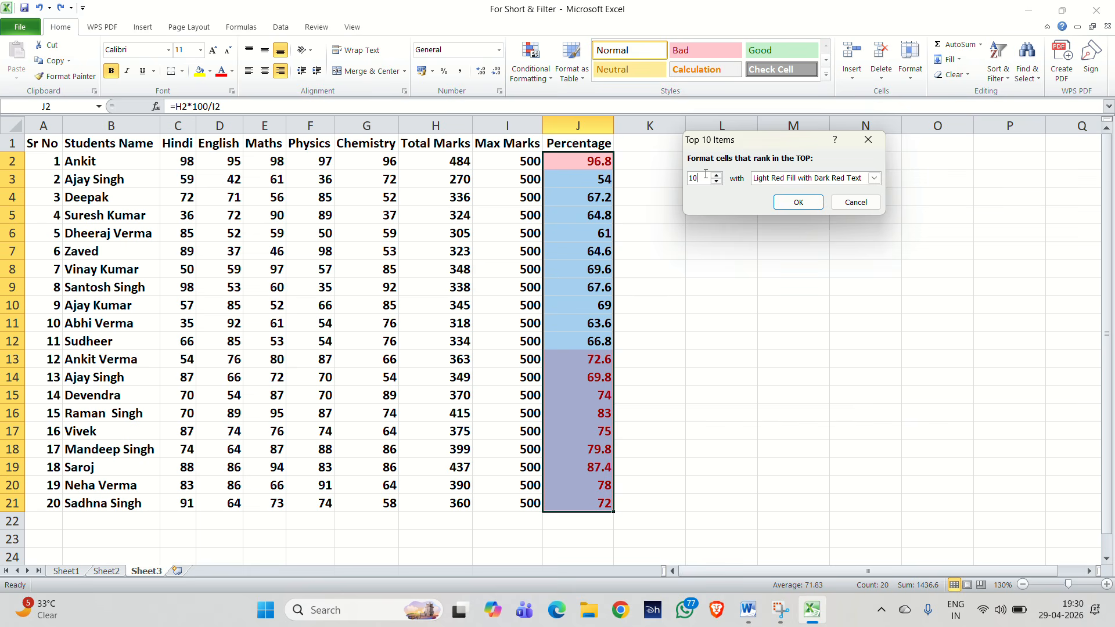
key("BackSpace")
key("BackSpace")
type("3")
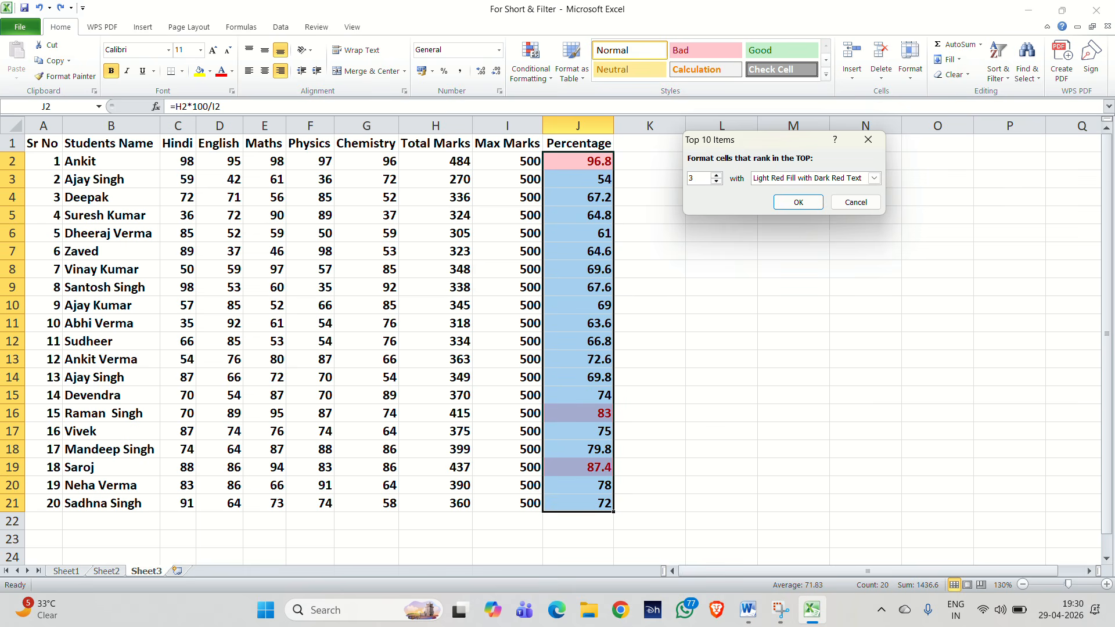
left_click(875, 179)
left_click(806, 192)
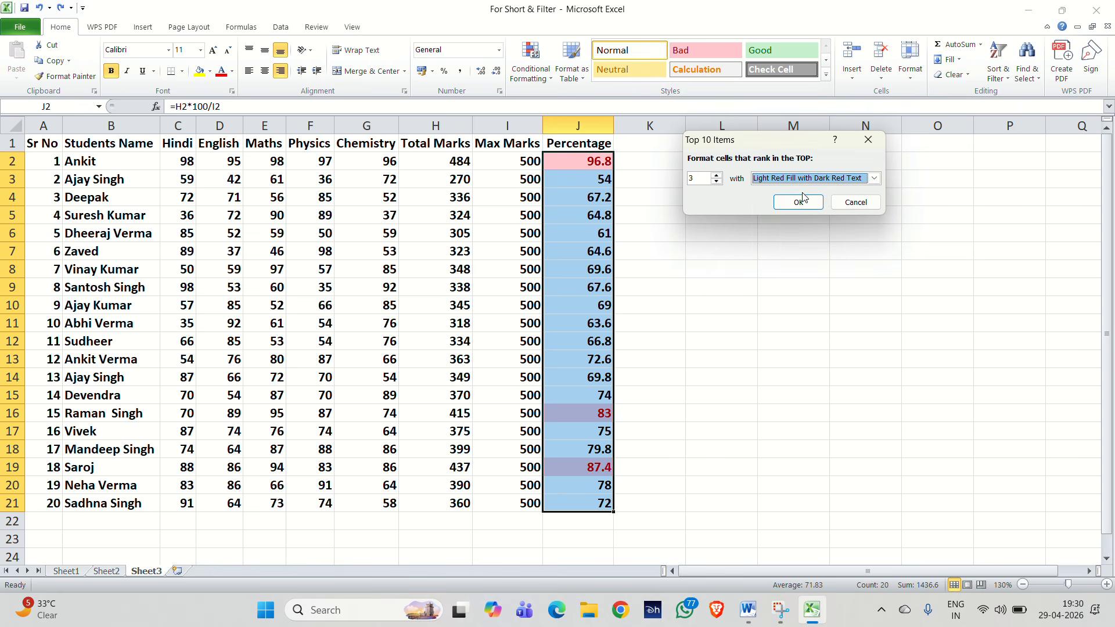
left_click(798, 204)
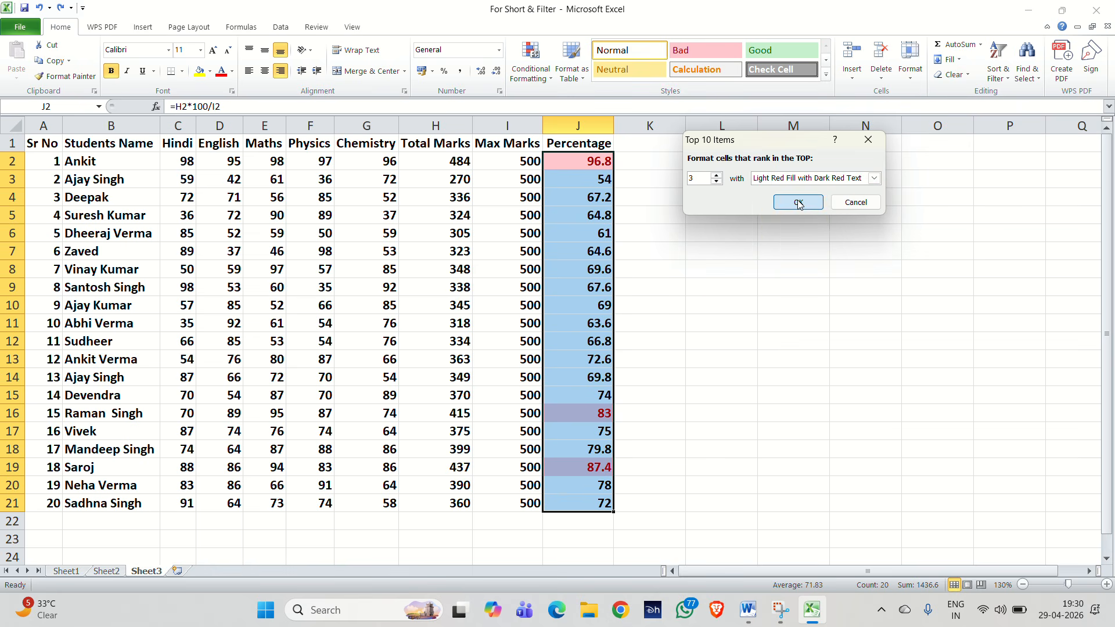
left_click(723, 284)
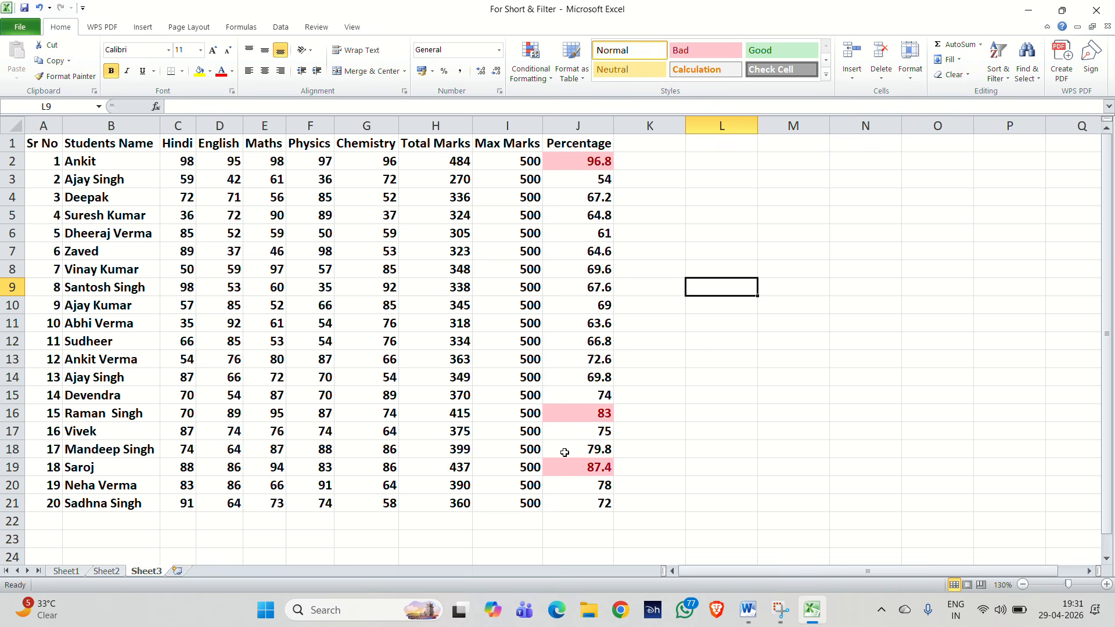
key("ctrl+z")
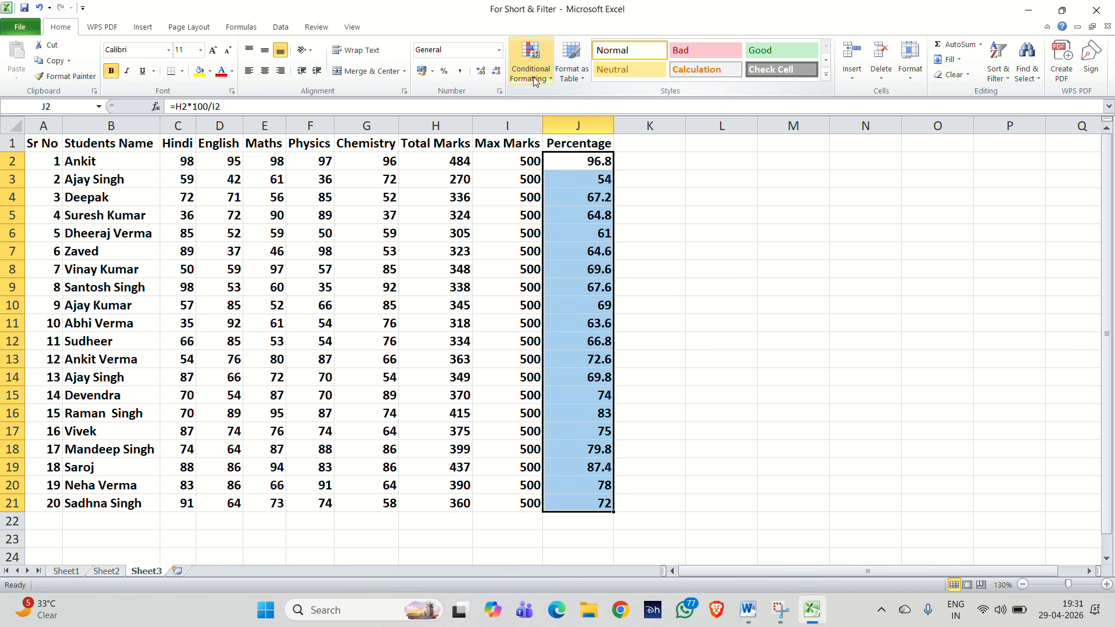
left_click(535, 80)
mouse_move(568, 131)
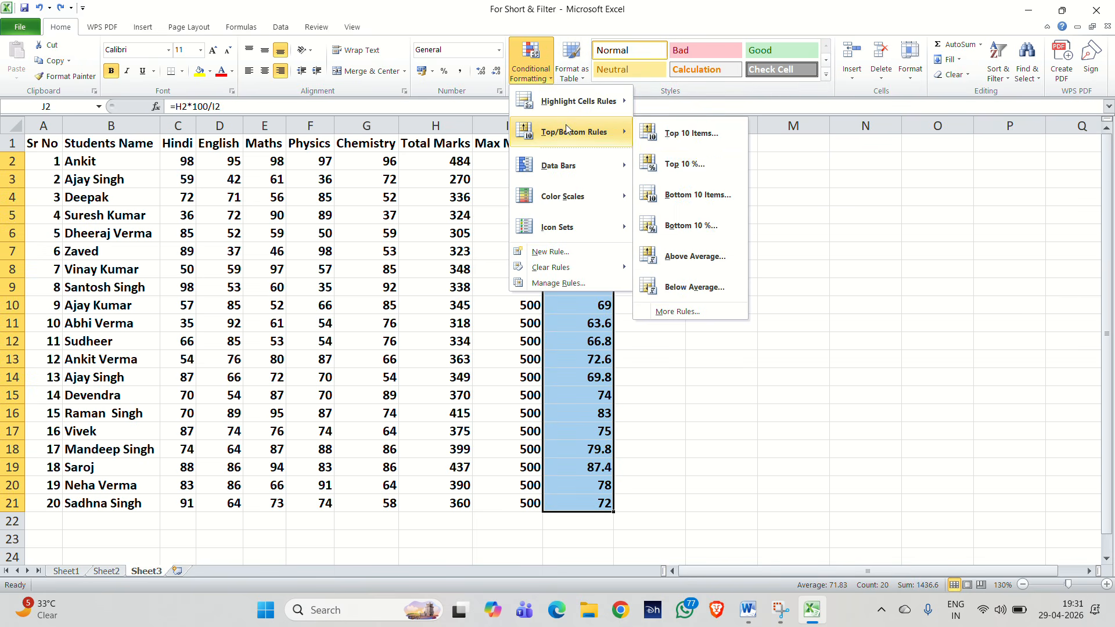
left_click(705, 167)
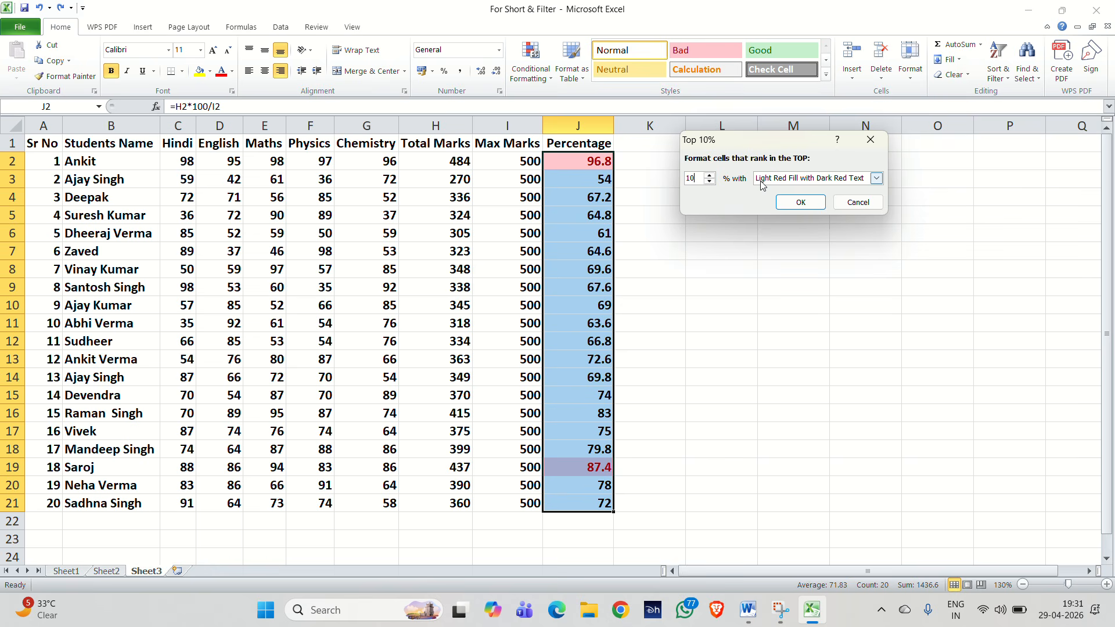
left_click(858, 202)
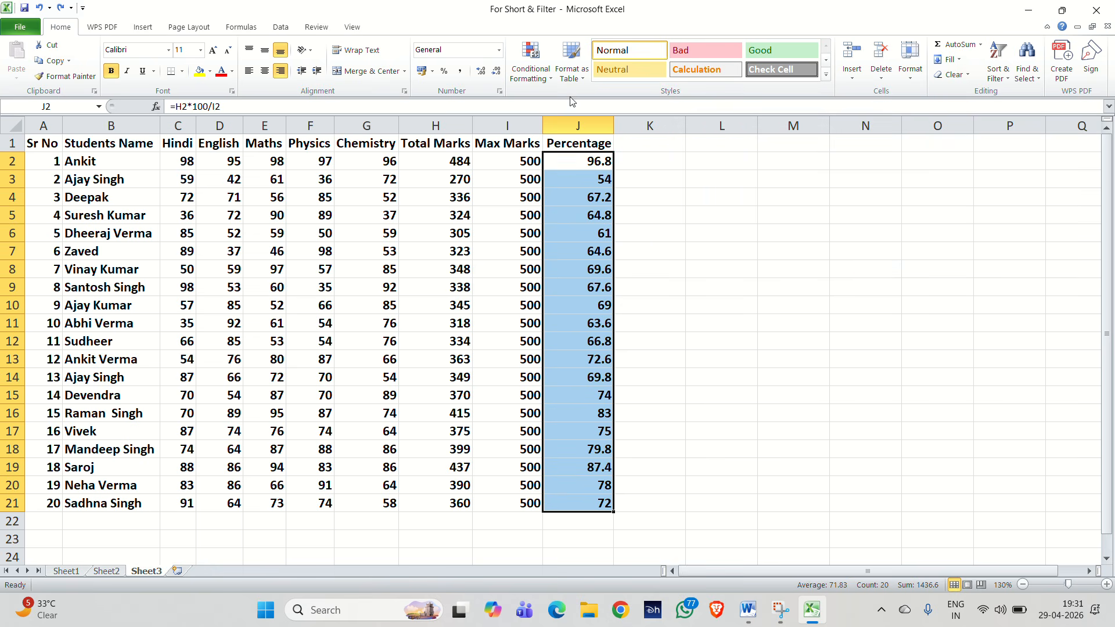
Highlight the bottom 3 percentages with green fill and dark green text.
left_click(541, 78)
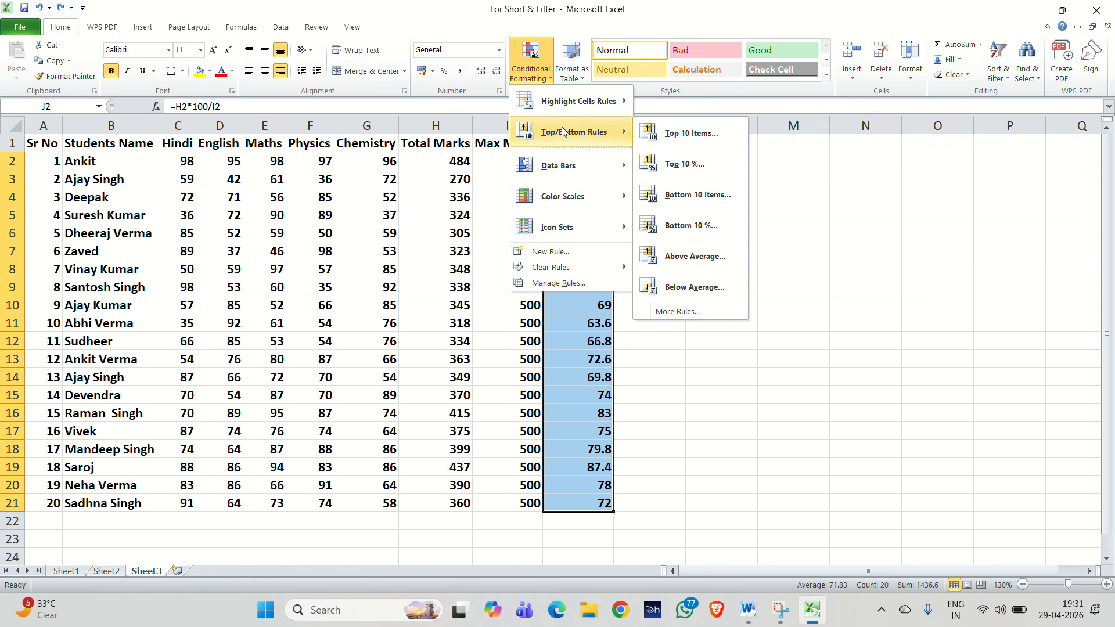
left_click(699, 197)
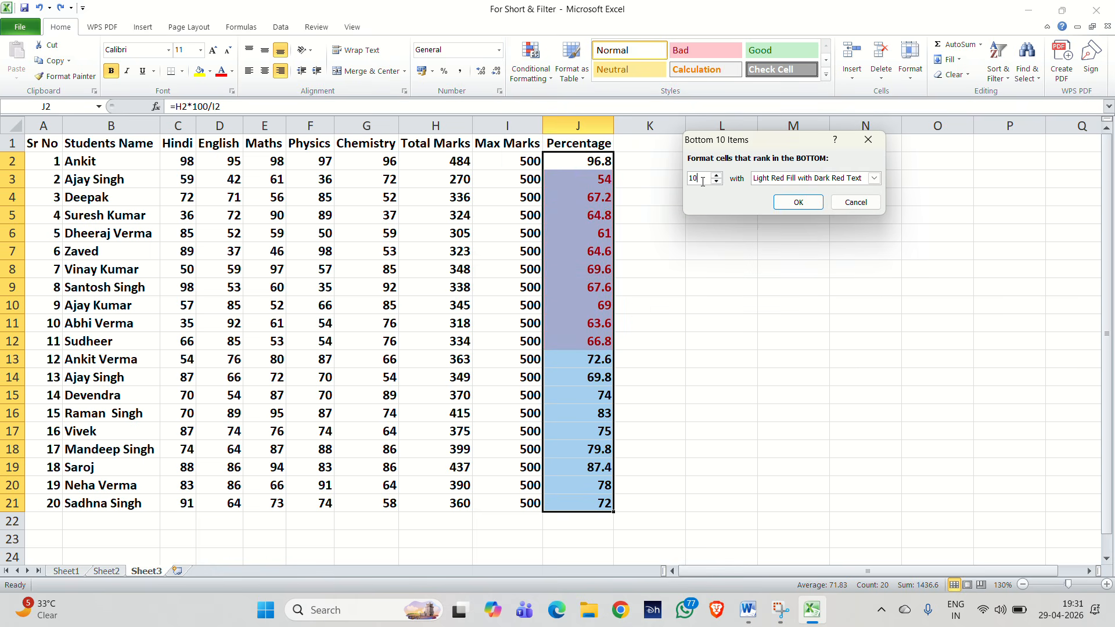
key("BackSpace")
key("BackSpace")
type("3")
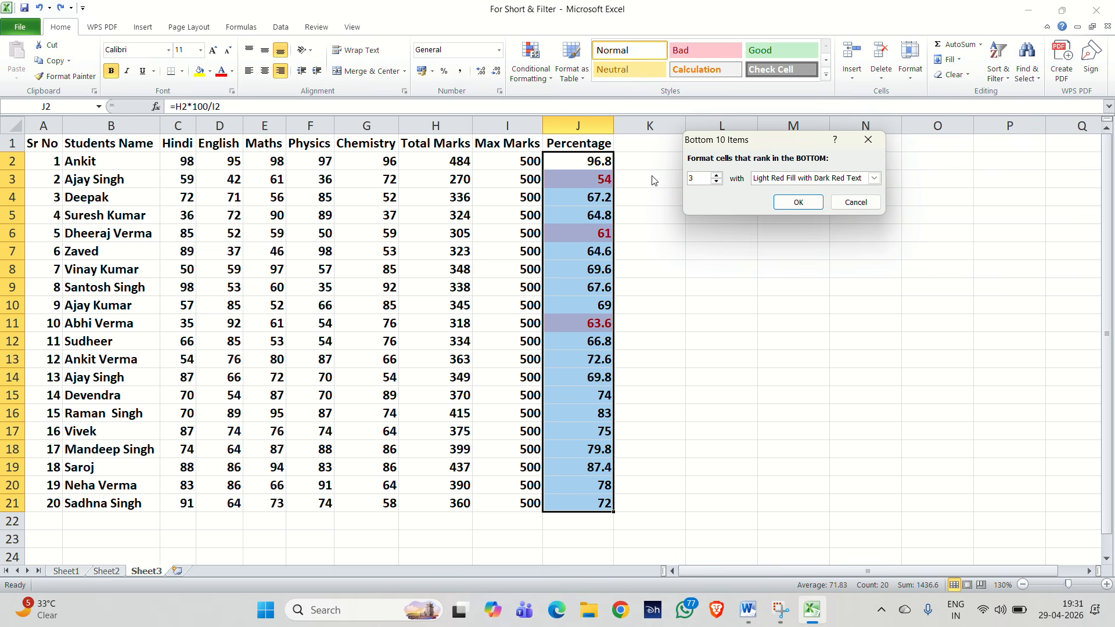
left_click(843, 178)
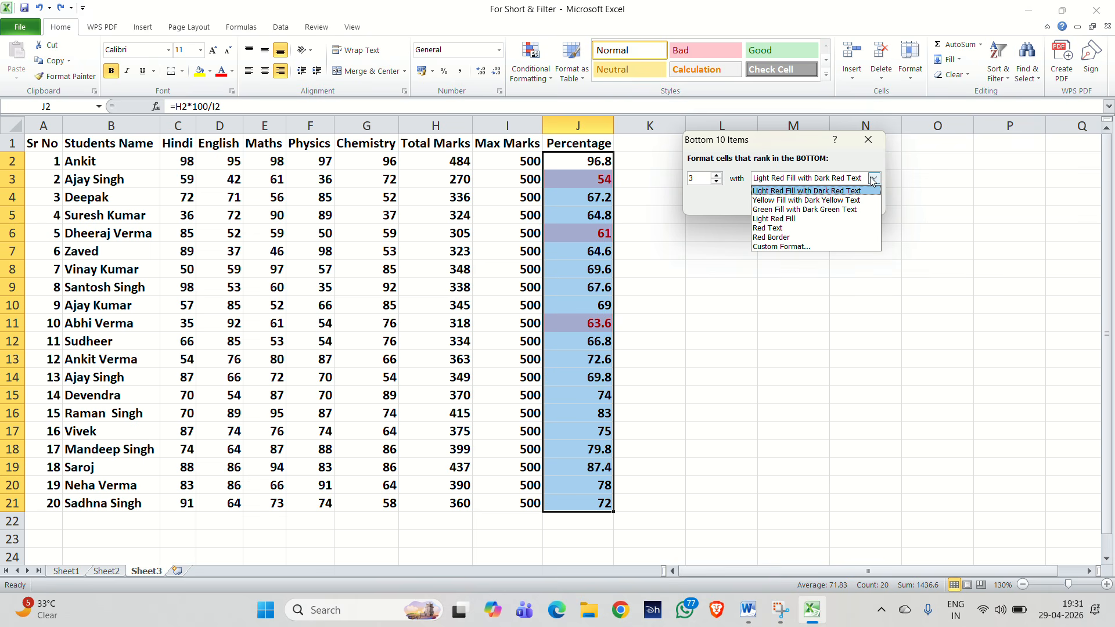
left_click(782, 211)
left_click(809, 200)
left_click(726, 289)
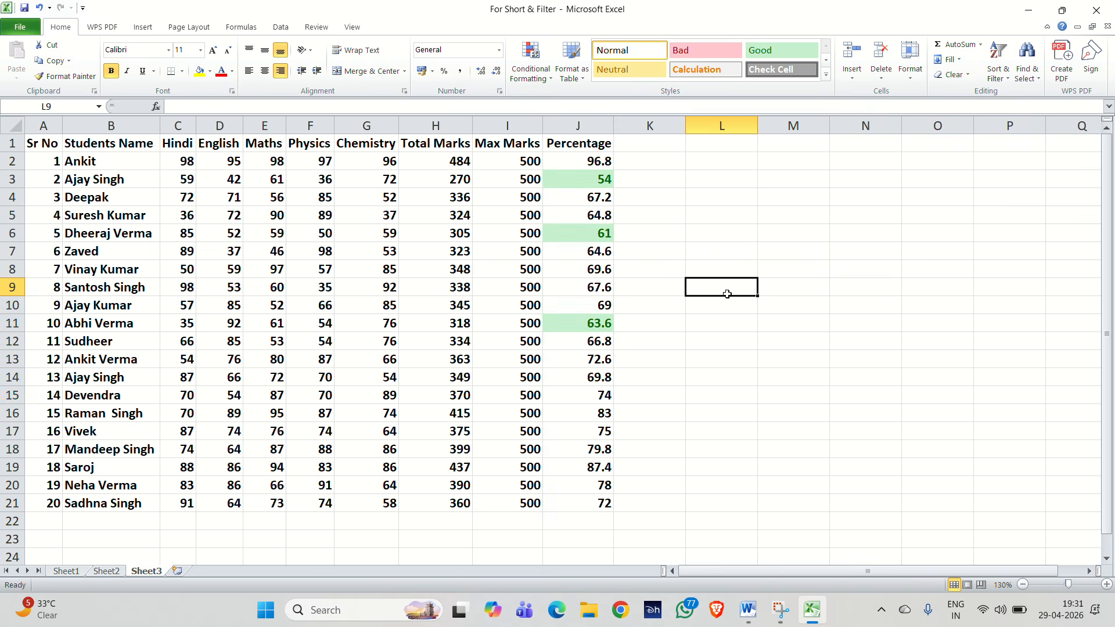
Inspect the green-highlighted values 54, 61 and 63.6 in J3, J6 and J11.
left_click(587, 183)
left_click(569, 232)
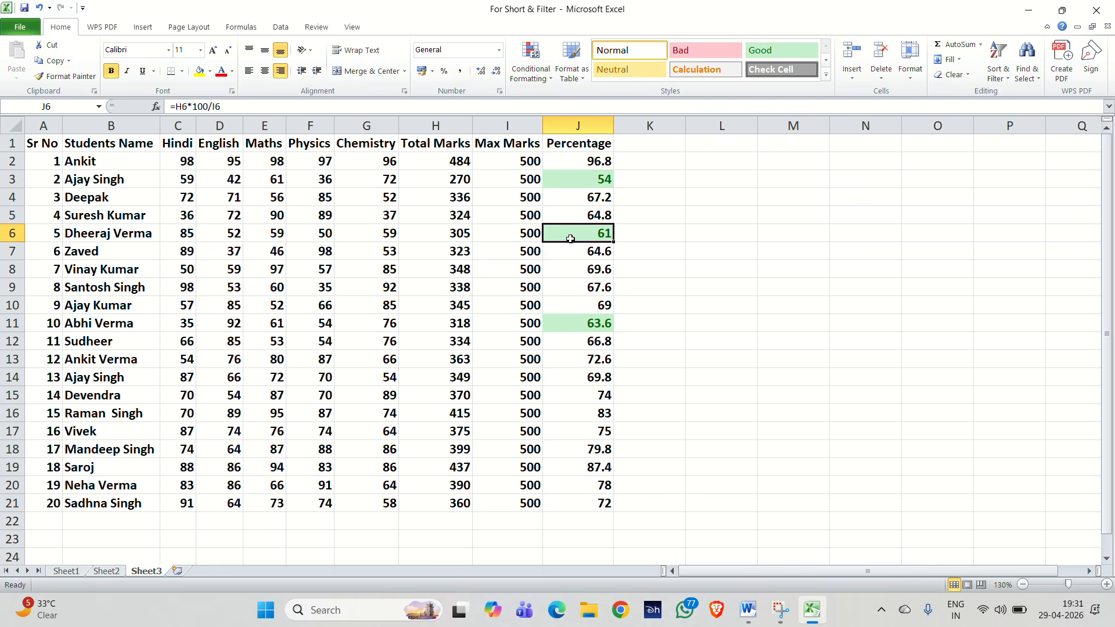
left_click(566, 323)
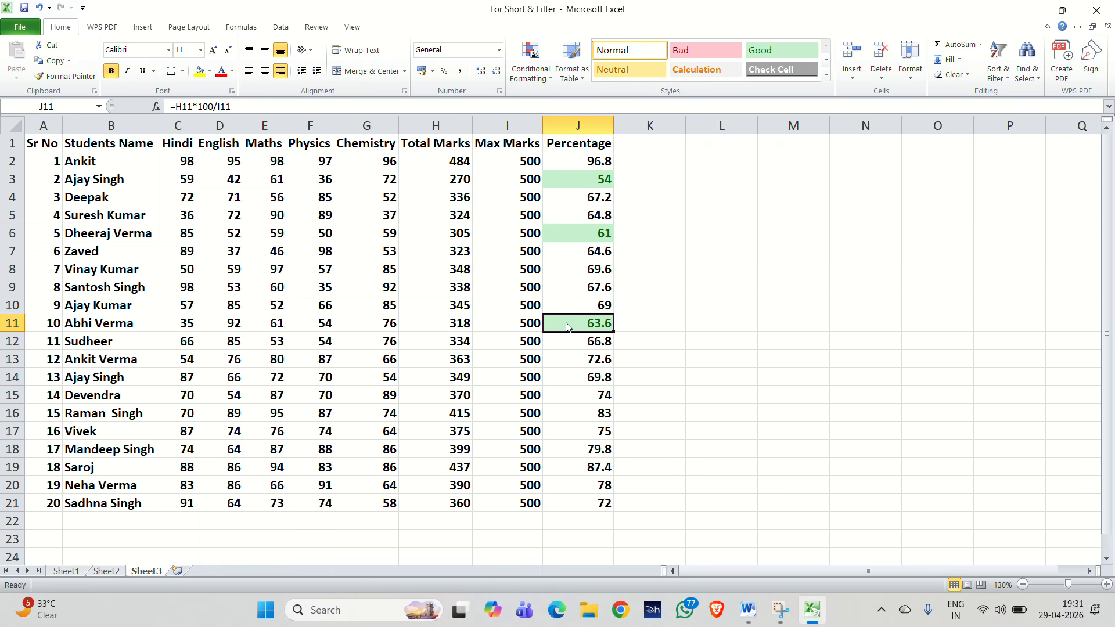
left_click(561, 178)
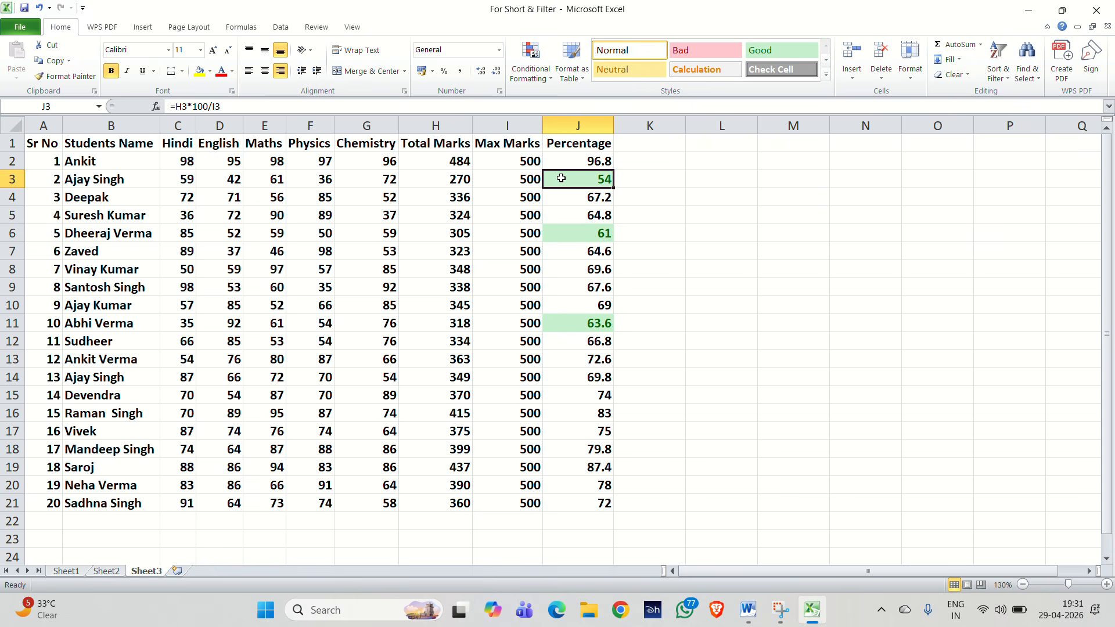
left_click(564, 230)
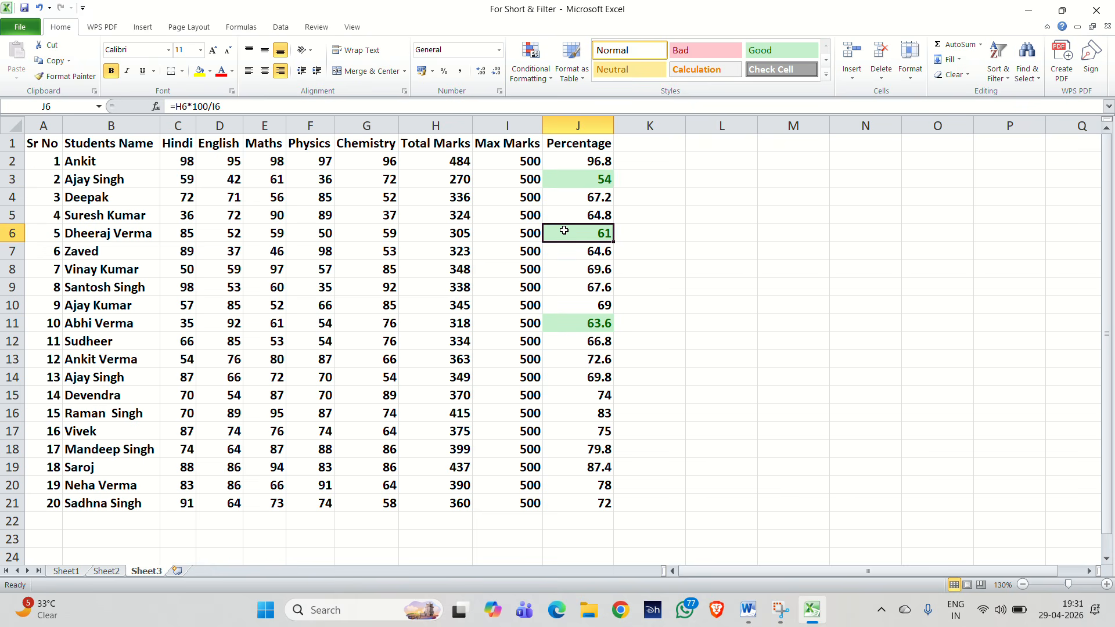
left_click(561, 322)
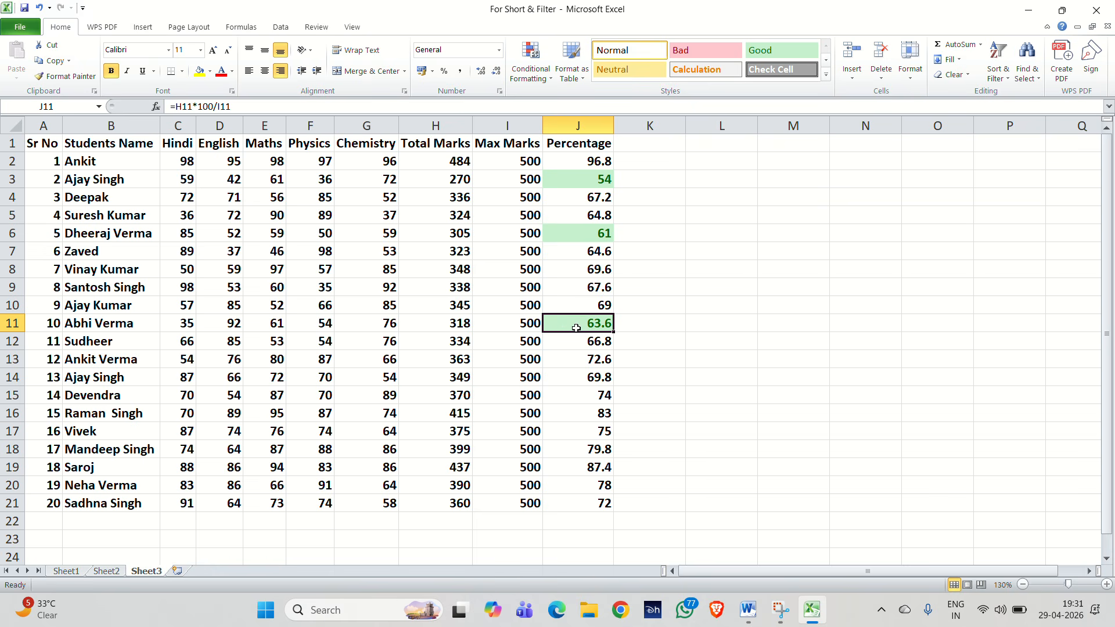
Undo the green bottom-three highlighting on the Percentage column.
left_click(640, 326)
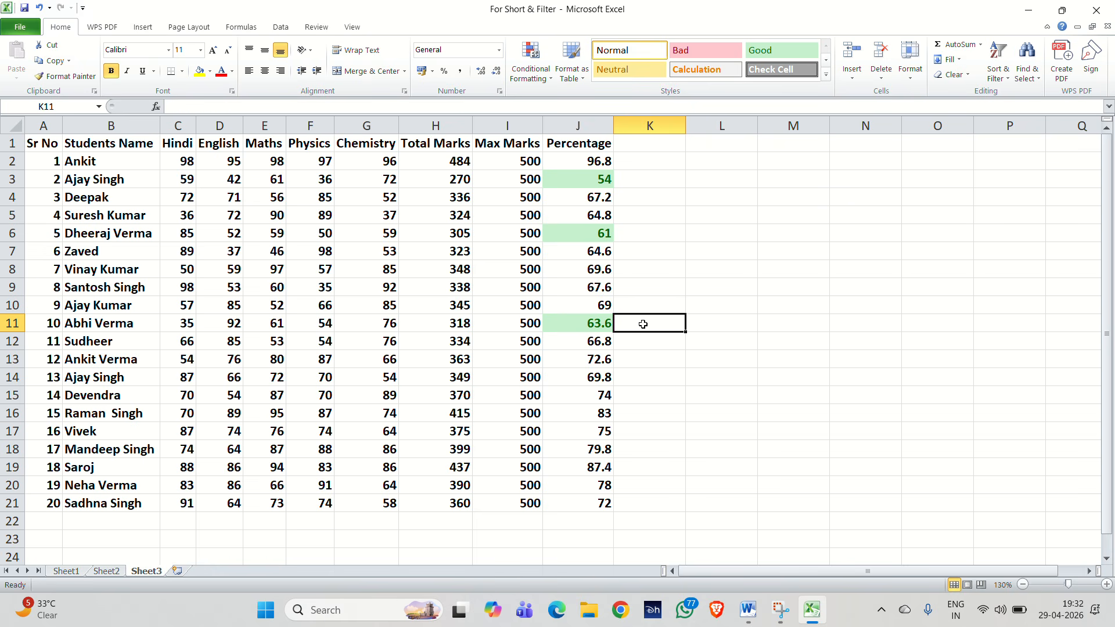
key("ctrl+z")
left_click(535, 77)
mouse_move(585, 130)
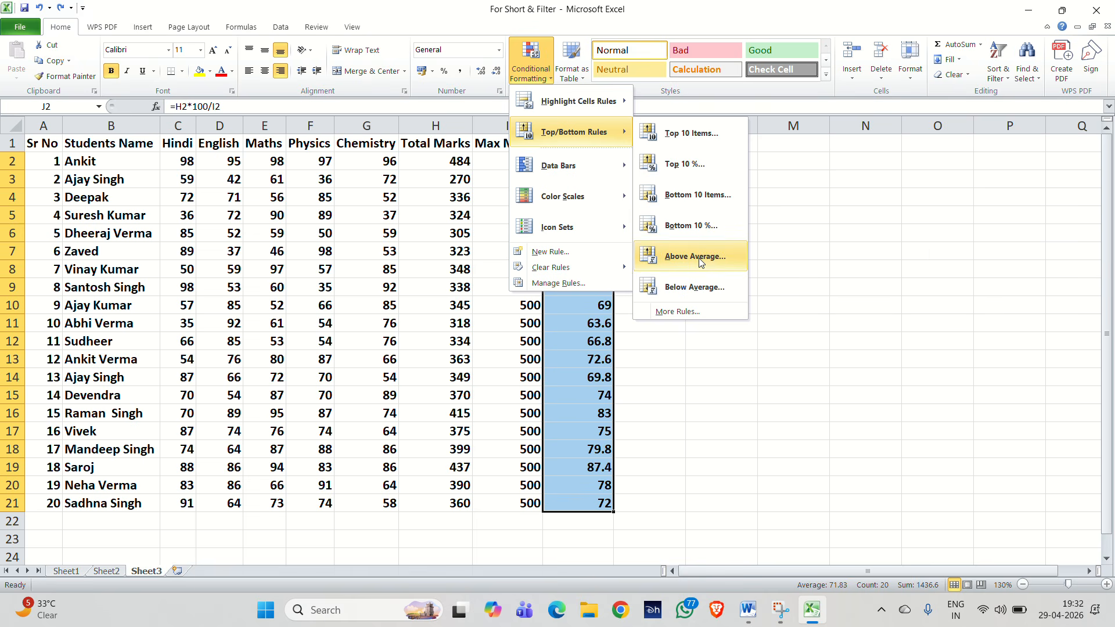
left_click(930, 253)
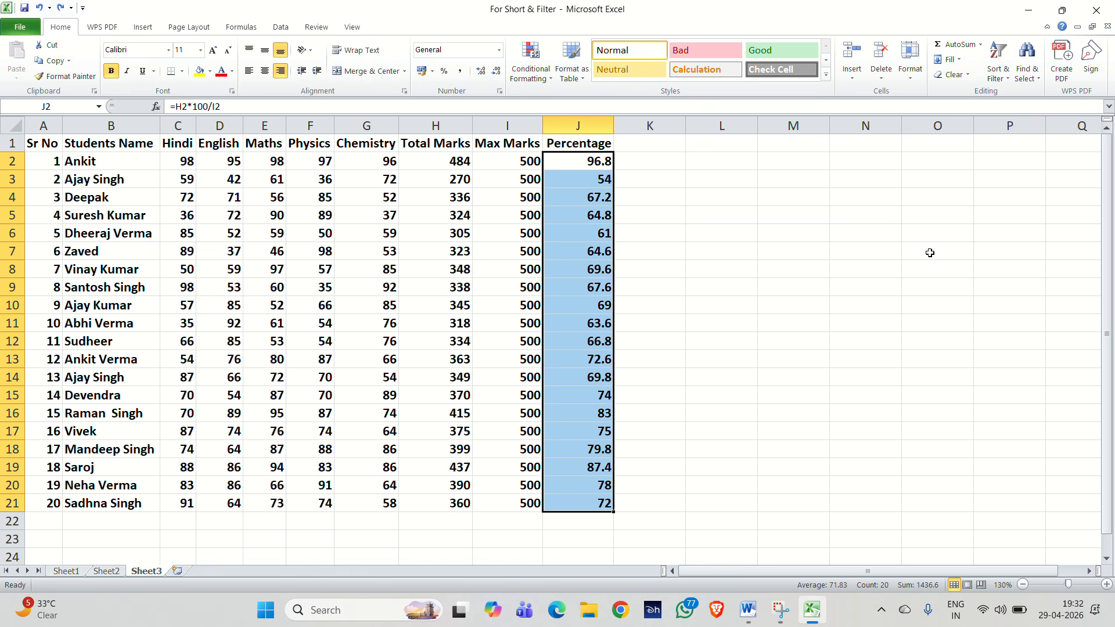
left_click(930, 252)
left_click_drag(575, 161, 572, 503)
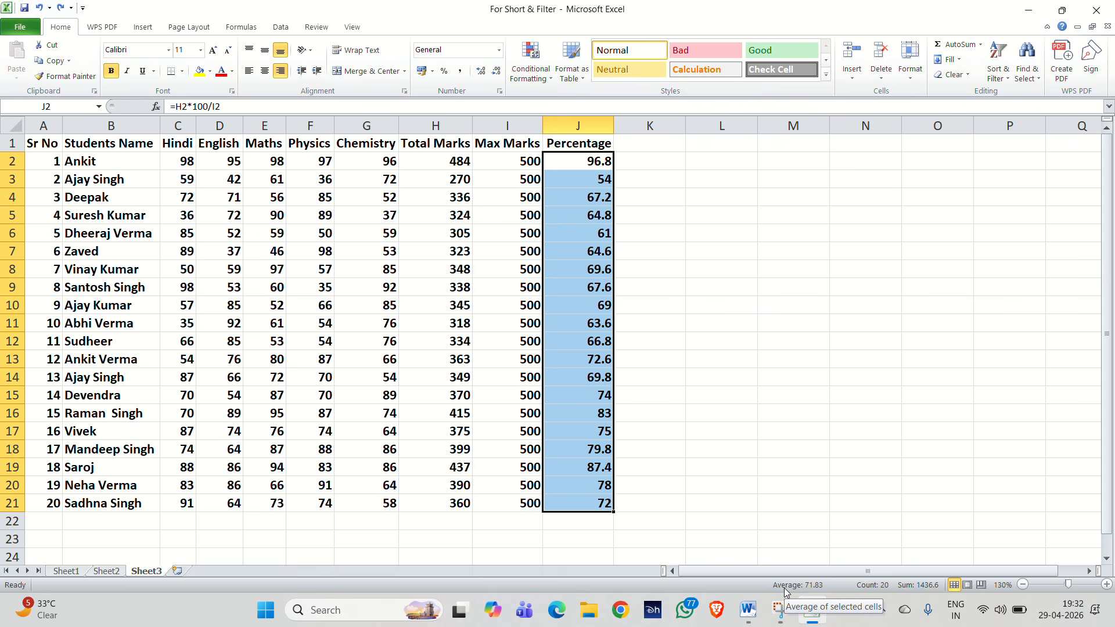
left_click(530, 71)
mouse_move(591, 132)
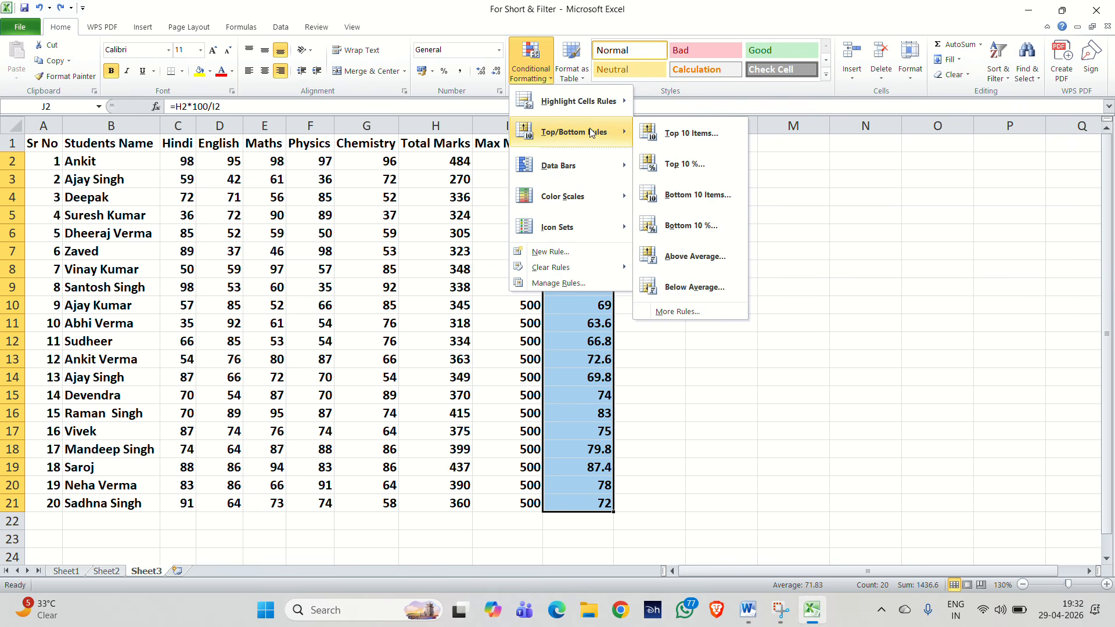
left_click(704, 254)
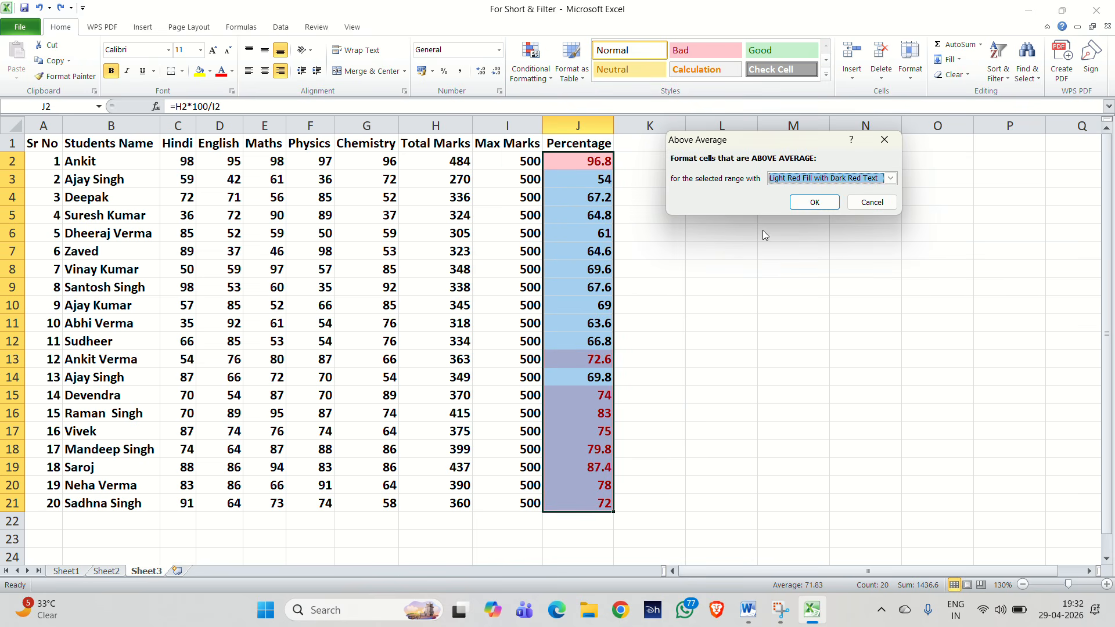
left_click(871, 202)
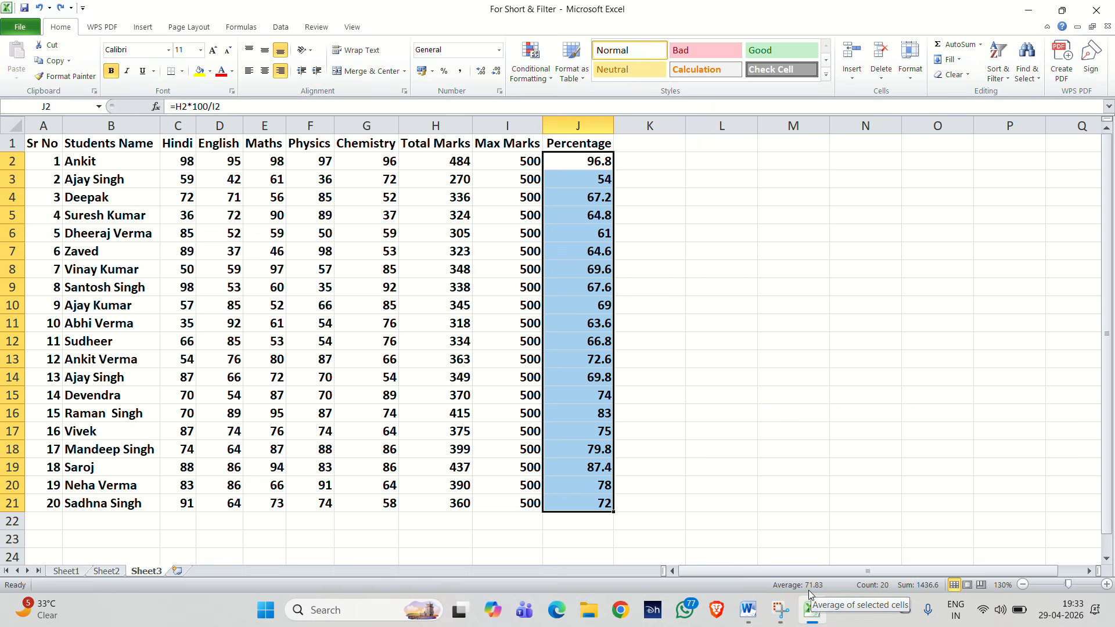
left_click(539, 79)
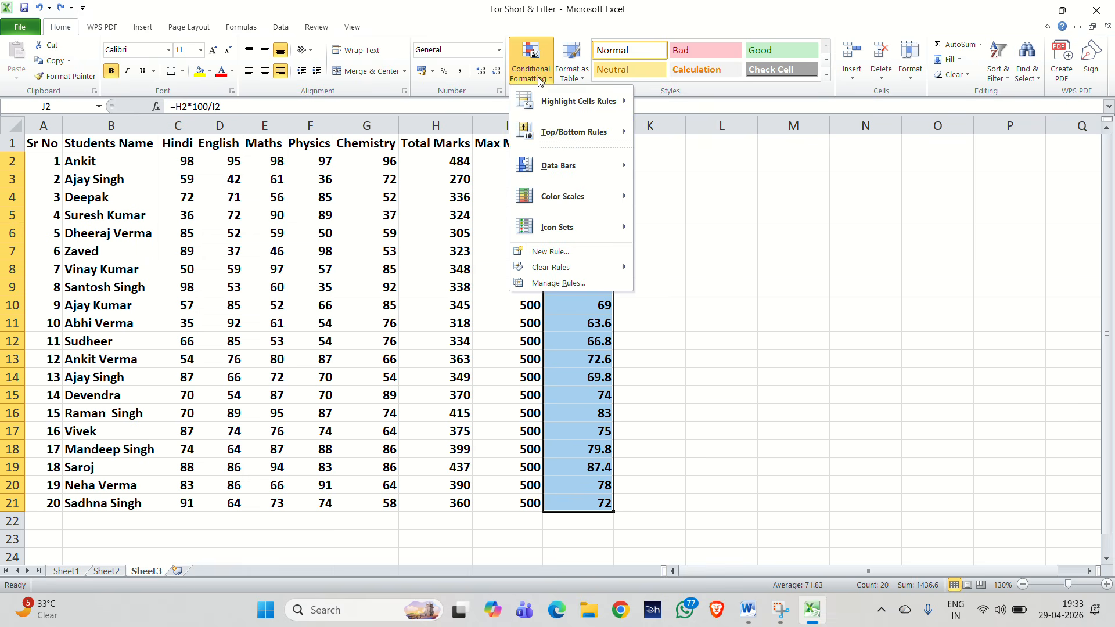
mouse_move(610, 142)
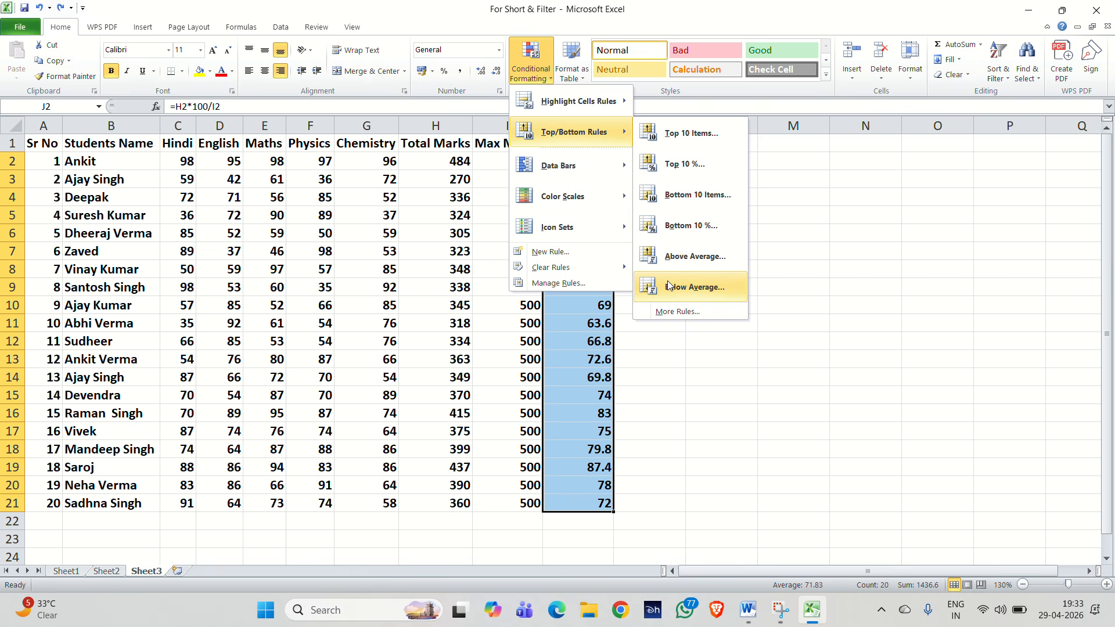
mouse_move(578, 102)
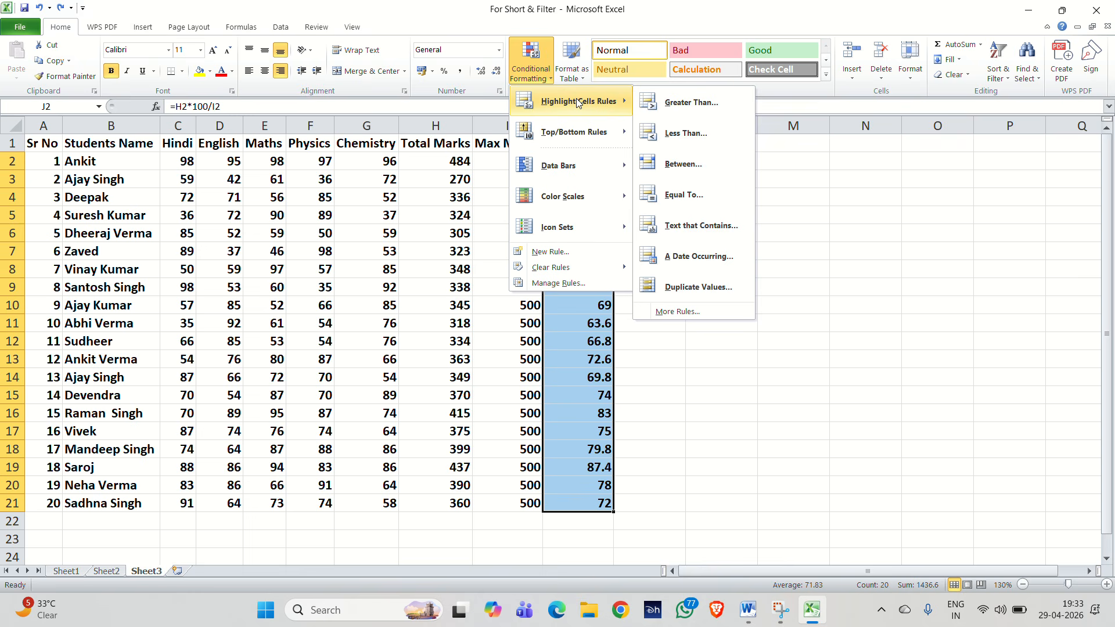
mouse_move(561, 135)
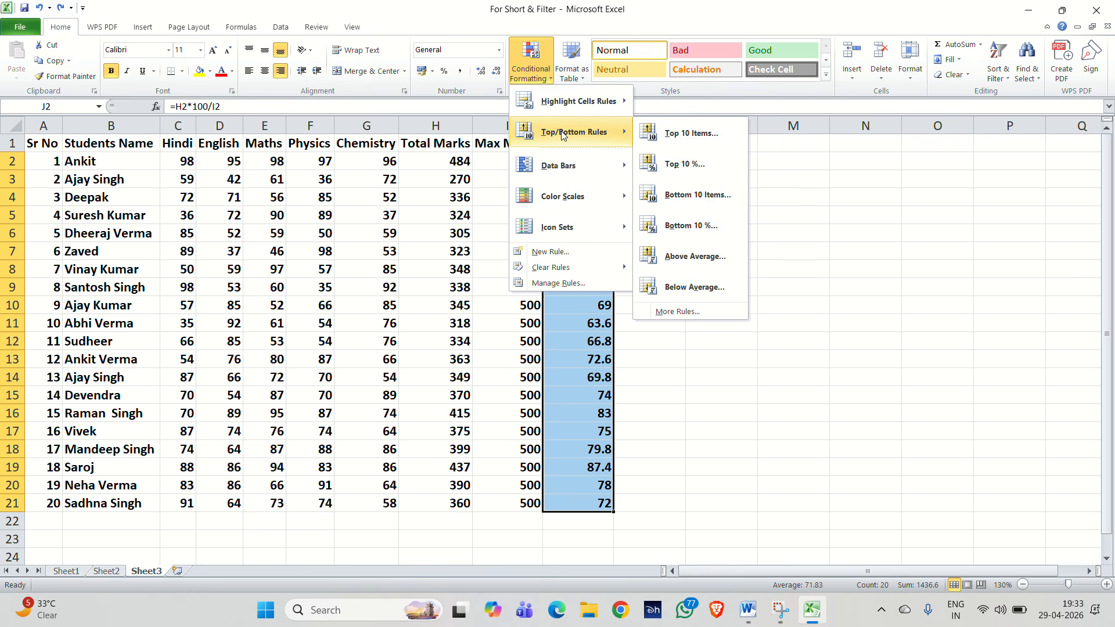
mouse_move(566, 166)
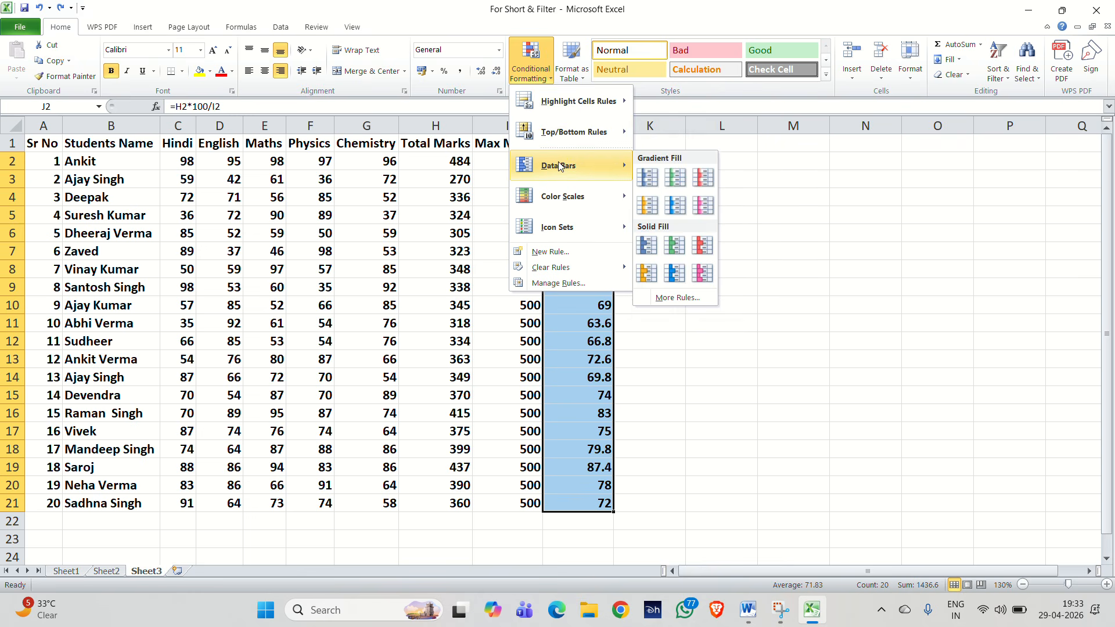
left_click(964, 244)
scroll(1091, 578, "right", 5)
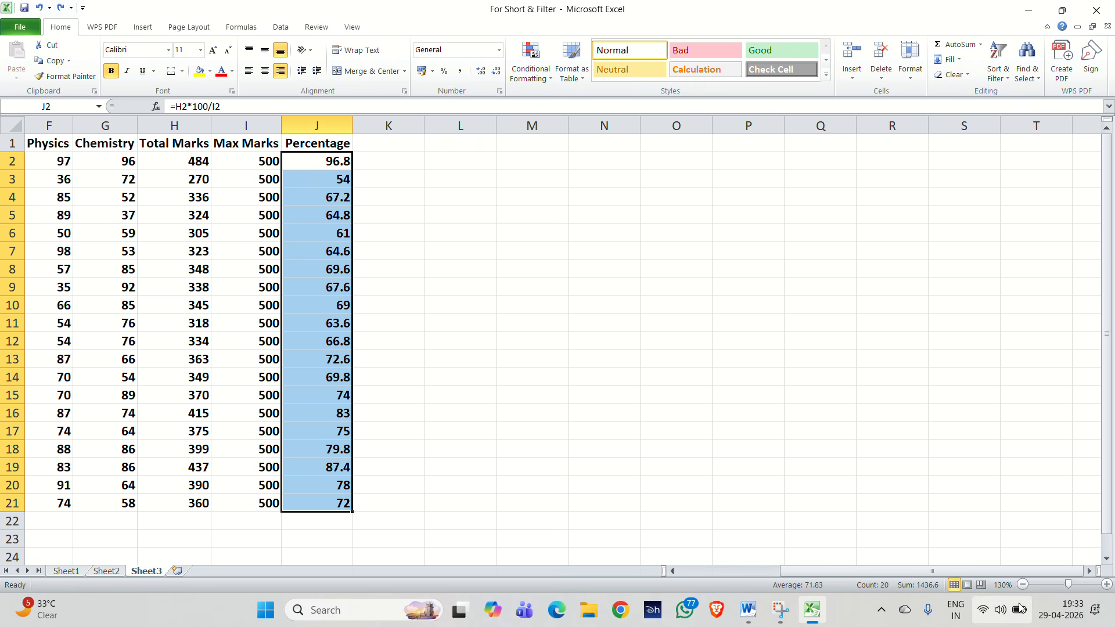
left_click(390, 270)
left_click(317, 126)
left_click(313, 145)
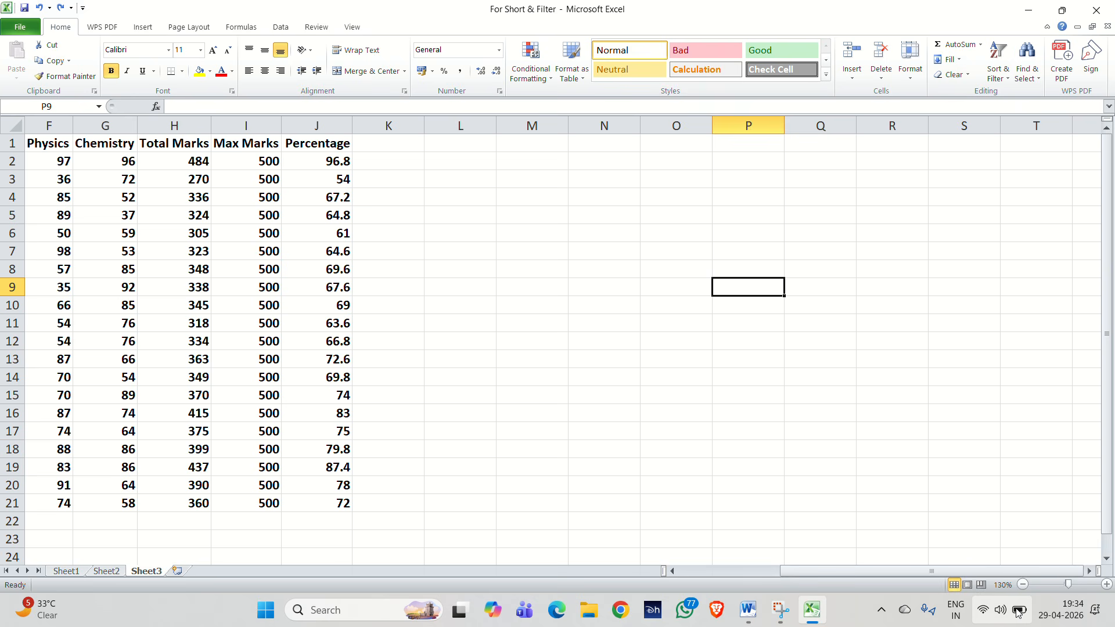
left_click(1018, 611)
left_click(630, 321)
left_click(621, 369)
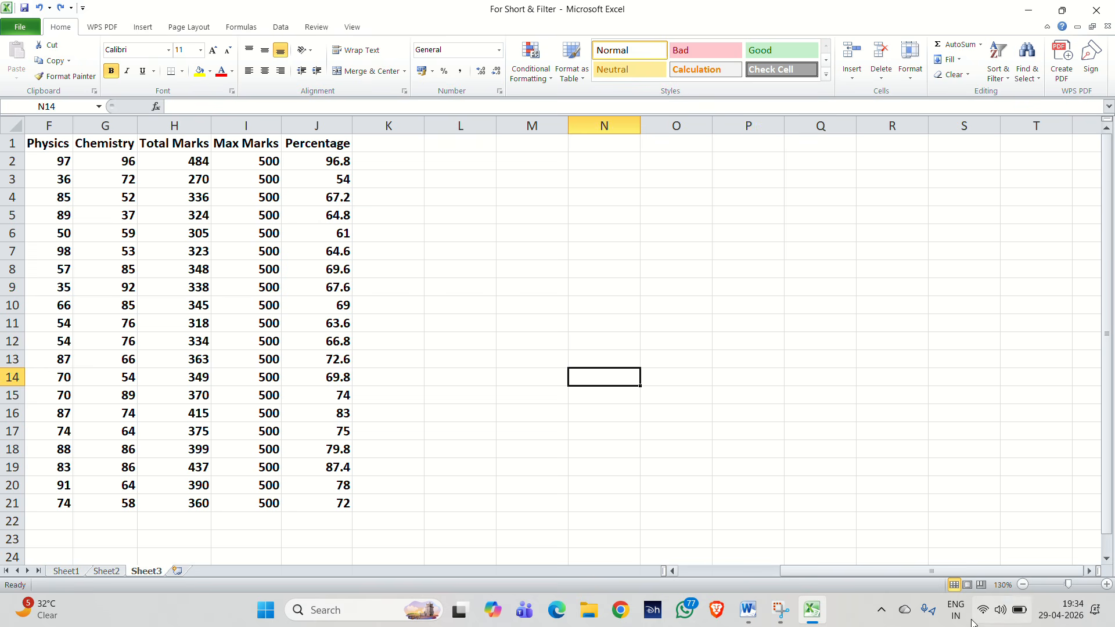
left_click(1021, 616)
left_click(1021, 615)
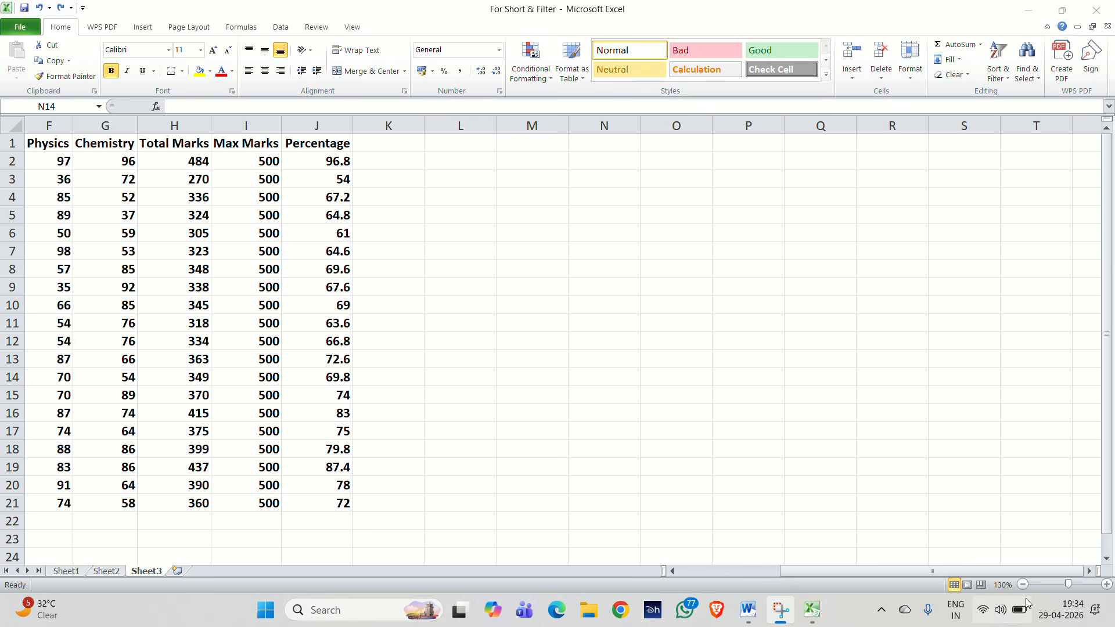
mouse_move(1027, 616)
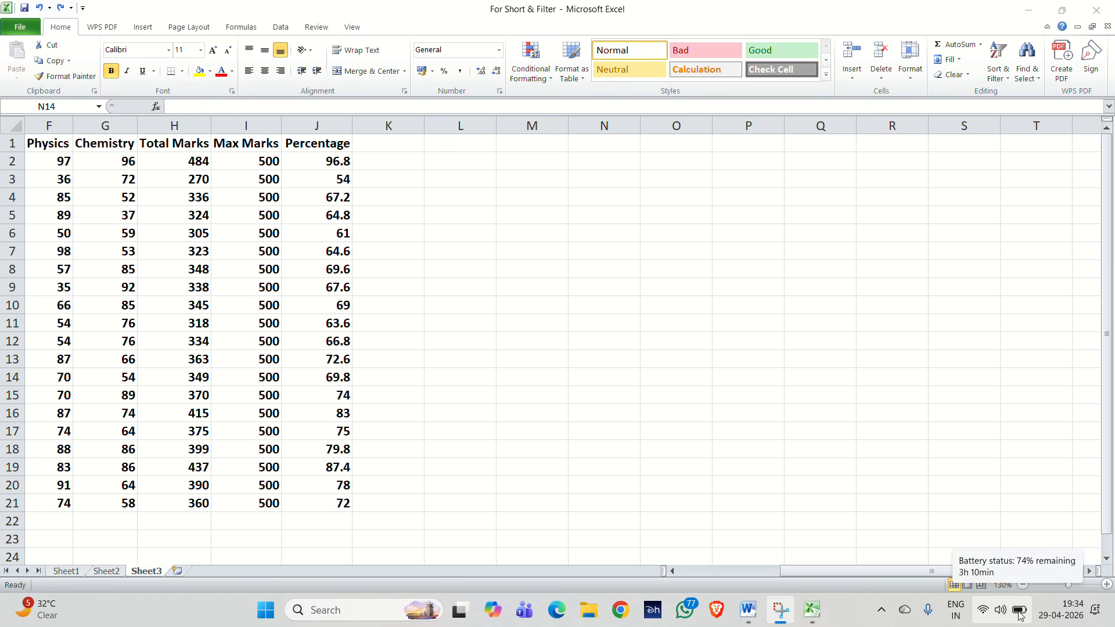
Left-align the Percentage column, then widen and centre the Max Marks column.
left_click(317, 125)
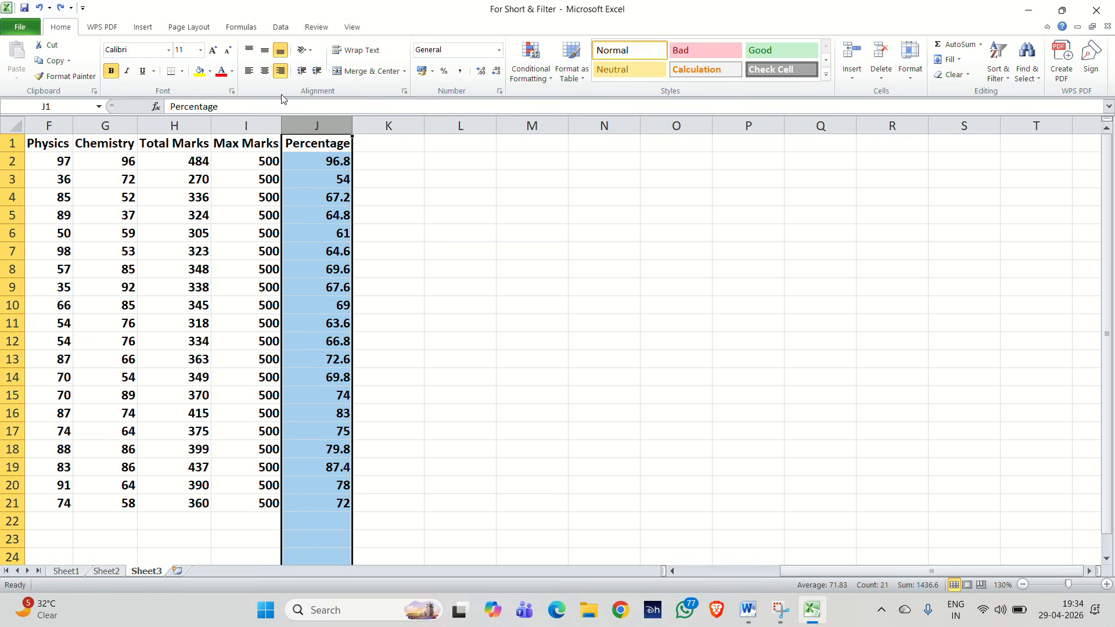
left_click(248, 71)
left_click(453, 202)
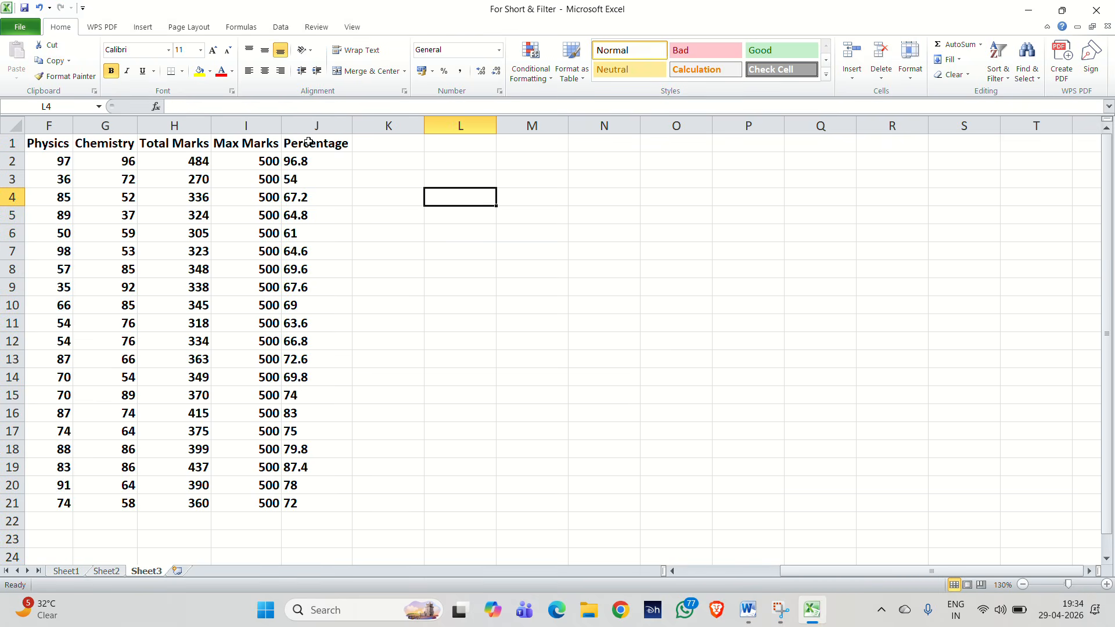
left_click_drag(284, 126, 363, 126)
left_click(265, 126)
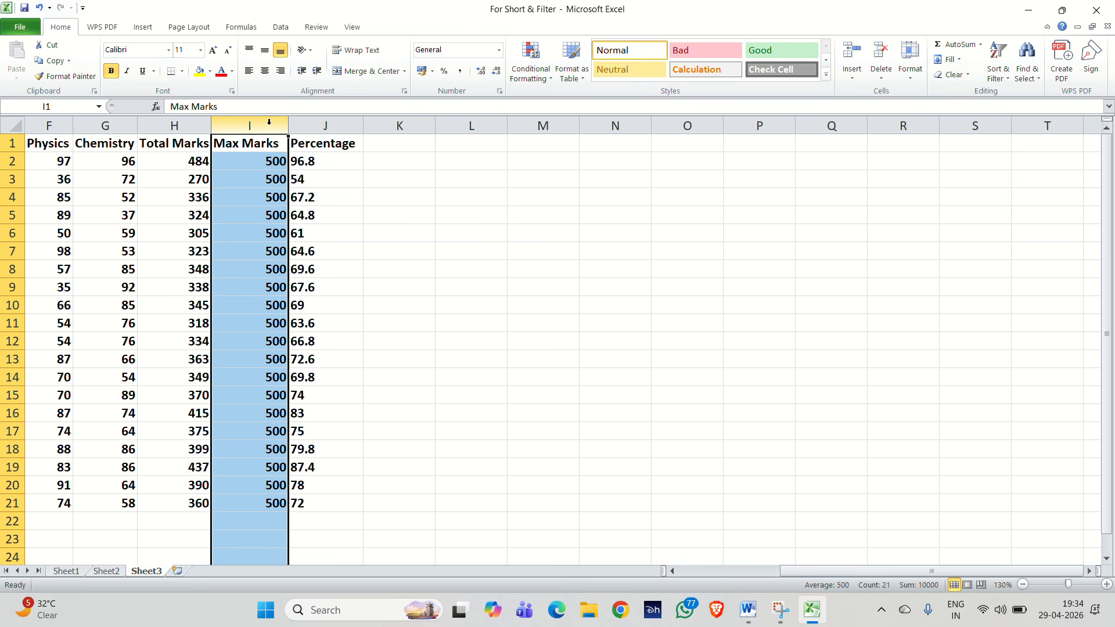
left_click(265, 71)
Apply Blue Data Bar gradient fill to the percentages J2:J21.
left_click(400, 198)
left_click_drag(318, 161, 316, 499)
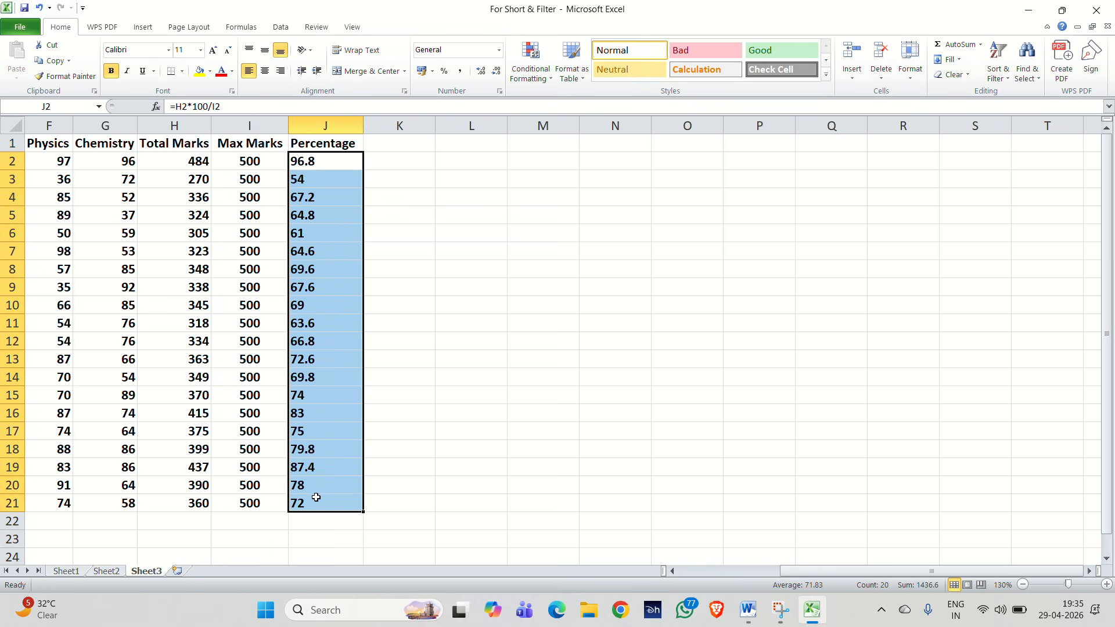
left_click(526, 73)
mouse_move(588, 176)
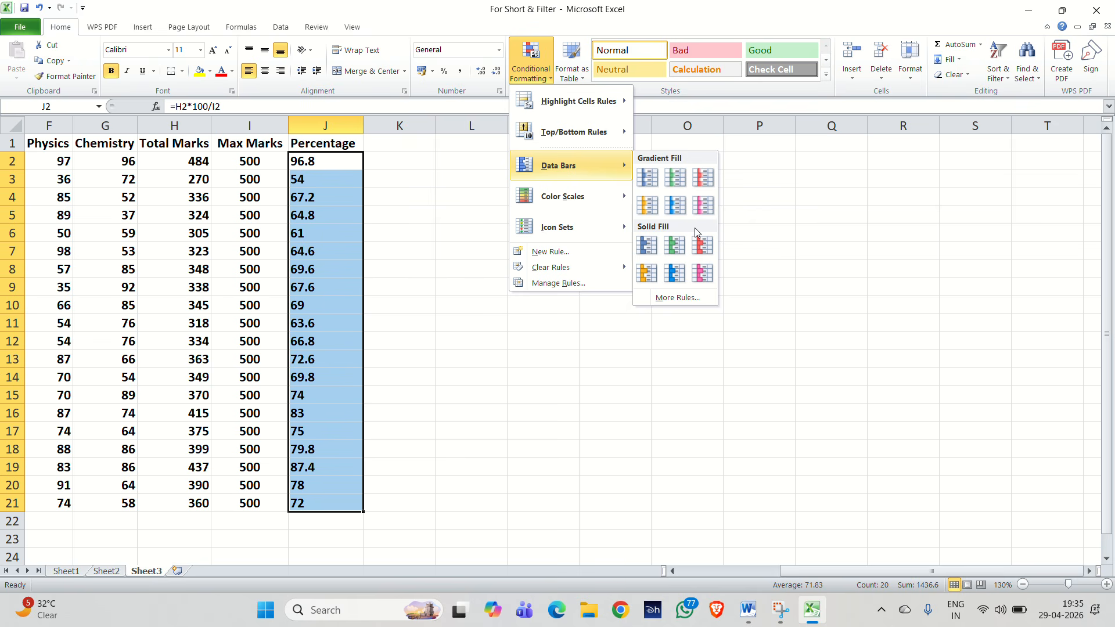
left_click(653, 180)
left_click(428, 210)
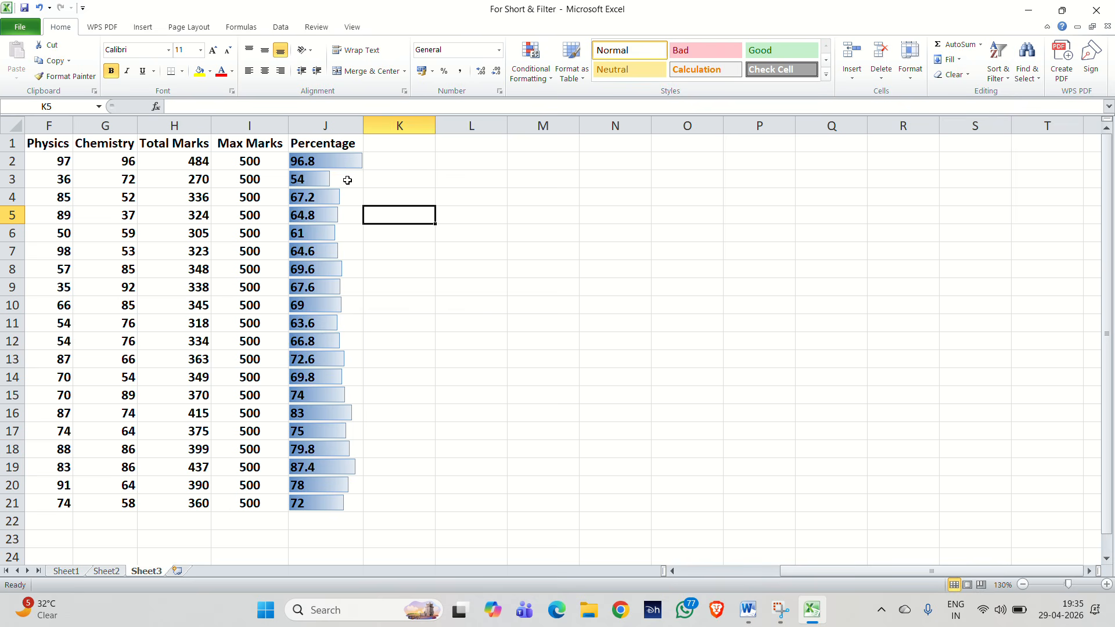
left_click(548, 84)
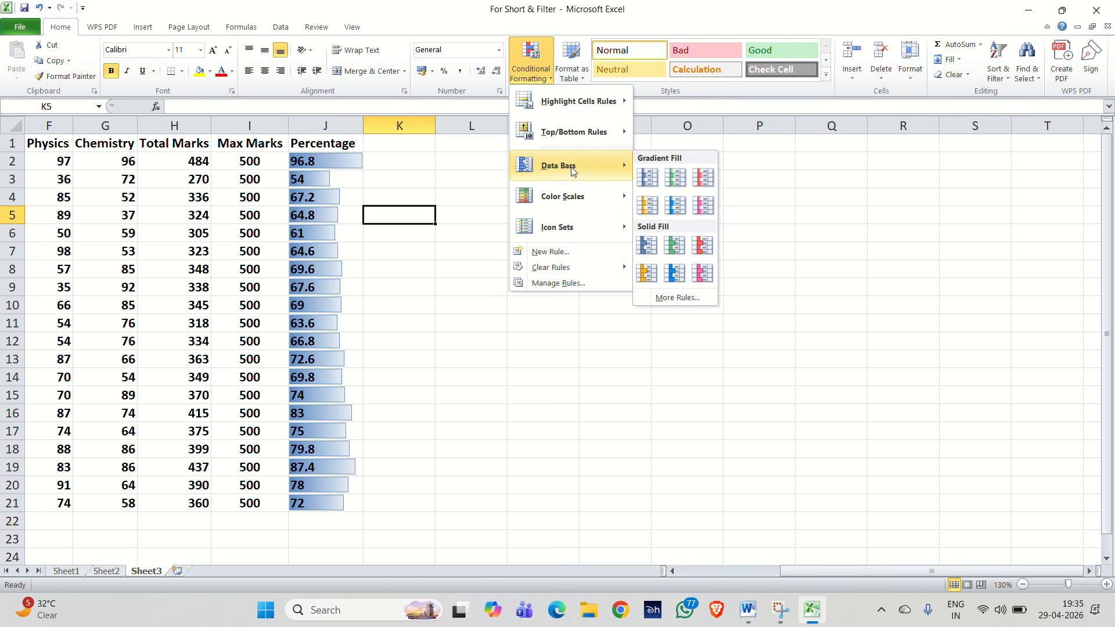
left_click(651, 208)
left_click_drag(361, 157, 338, 458)
left_click(530, 61)
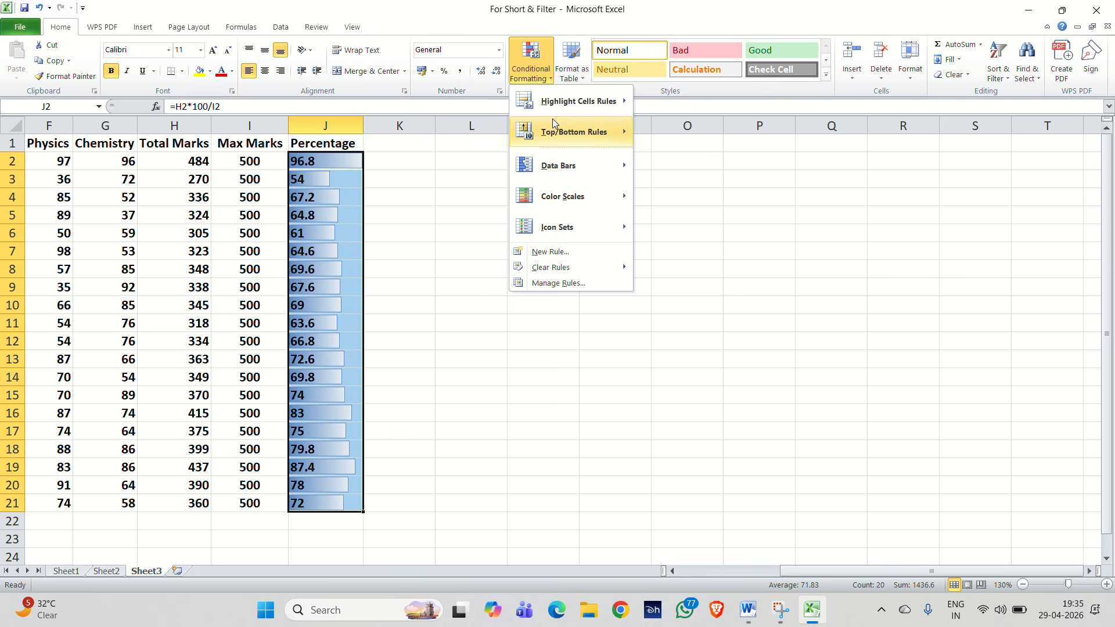
mouse_move(566, 166)
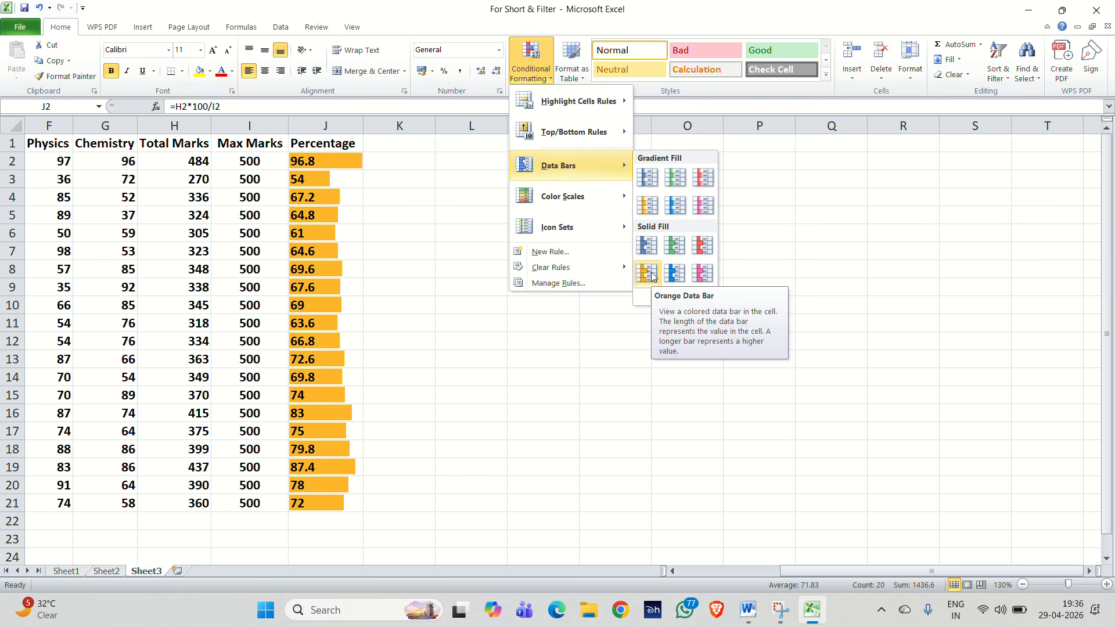
left_click(646, 273)
left_click(400, 287)
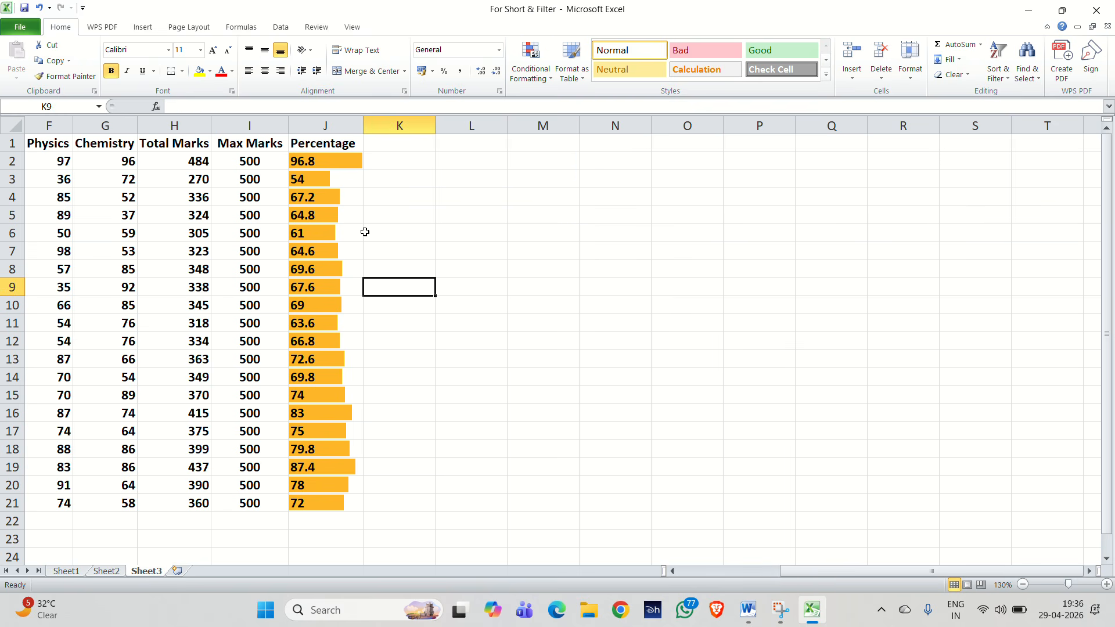
left_click(331, 129)
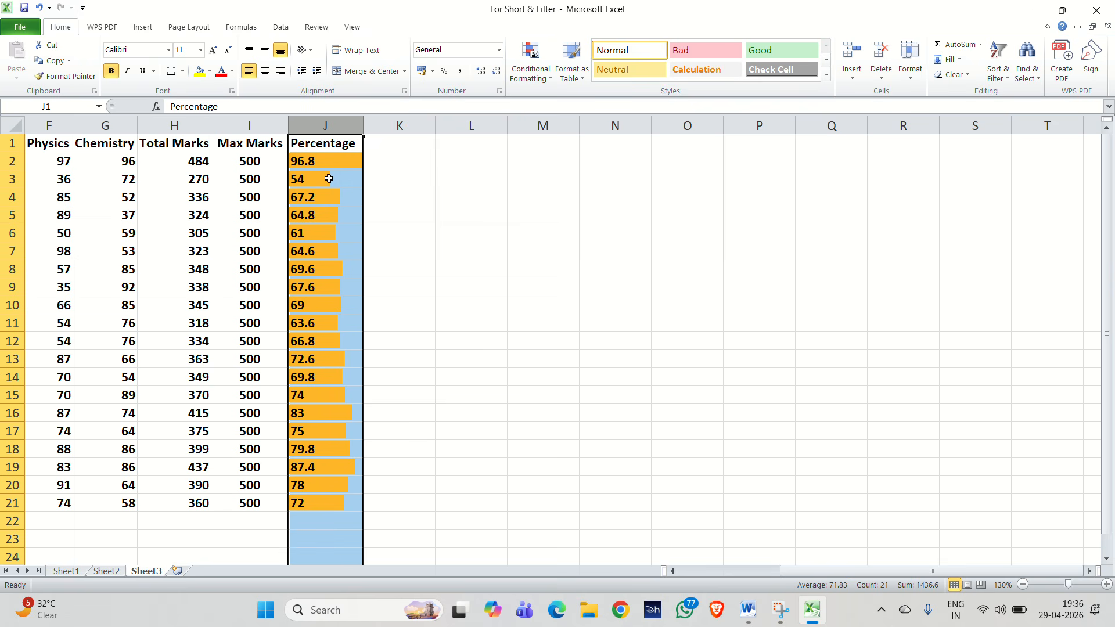
left_click(340, 162)
Undo the orange and blue data bars and apply a Green-White colour scale to the percentages.
key("ctrl+z")
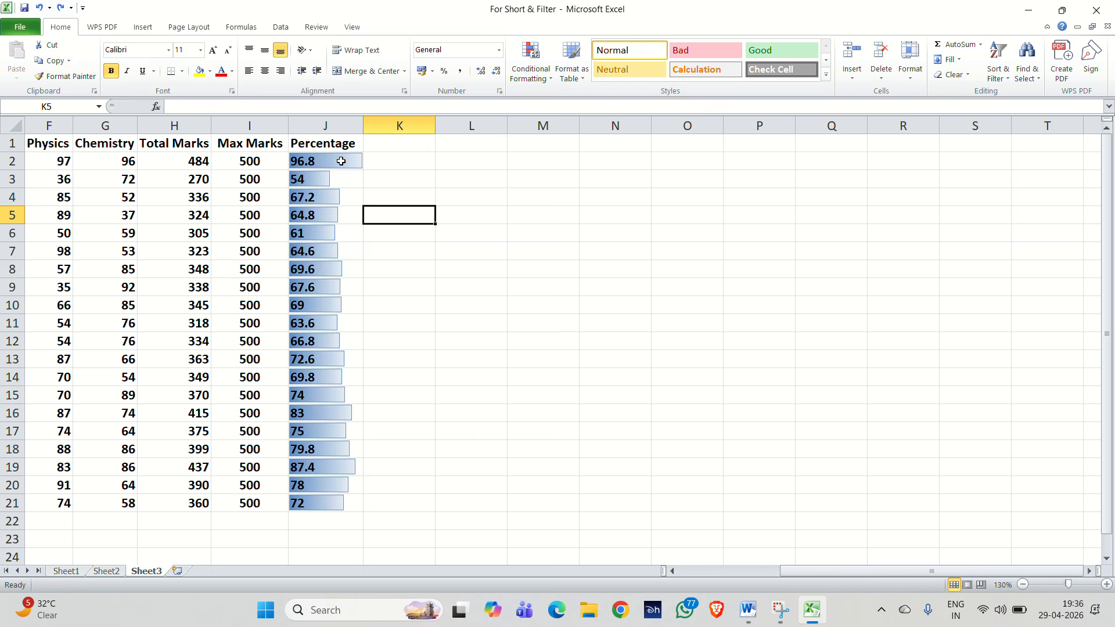
key("ctrl+z")
left_click(551, 77)
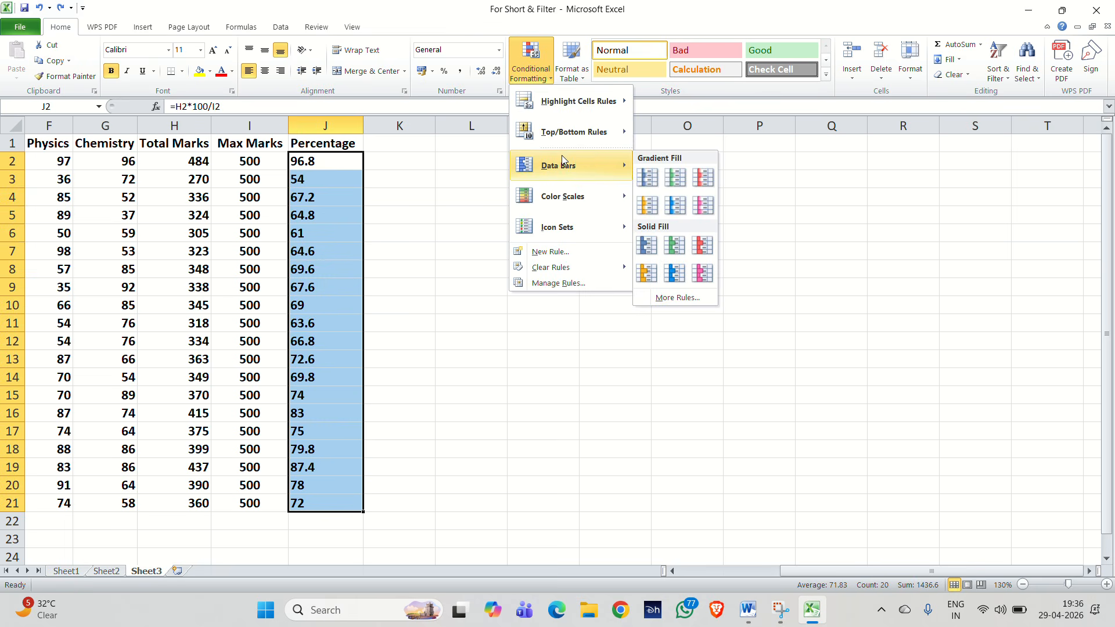
mouse_move(562, 199)
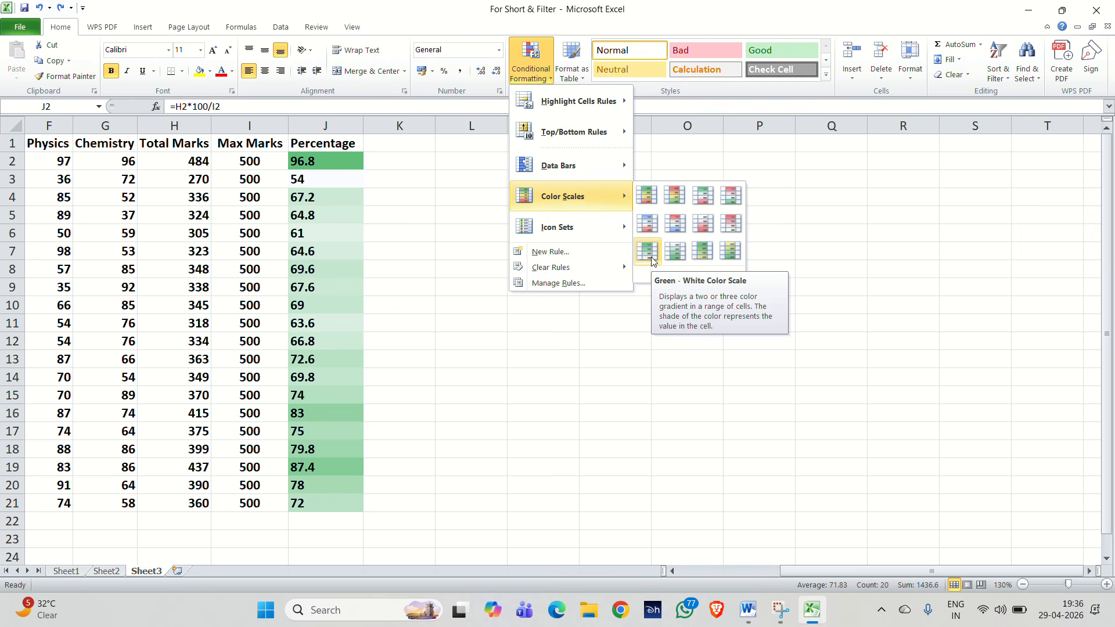
left_click(650, 257)
left_click(498, 255)
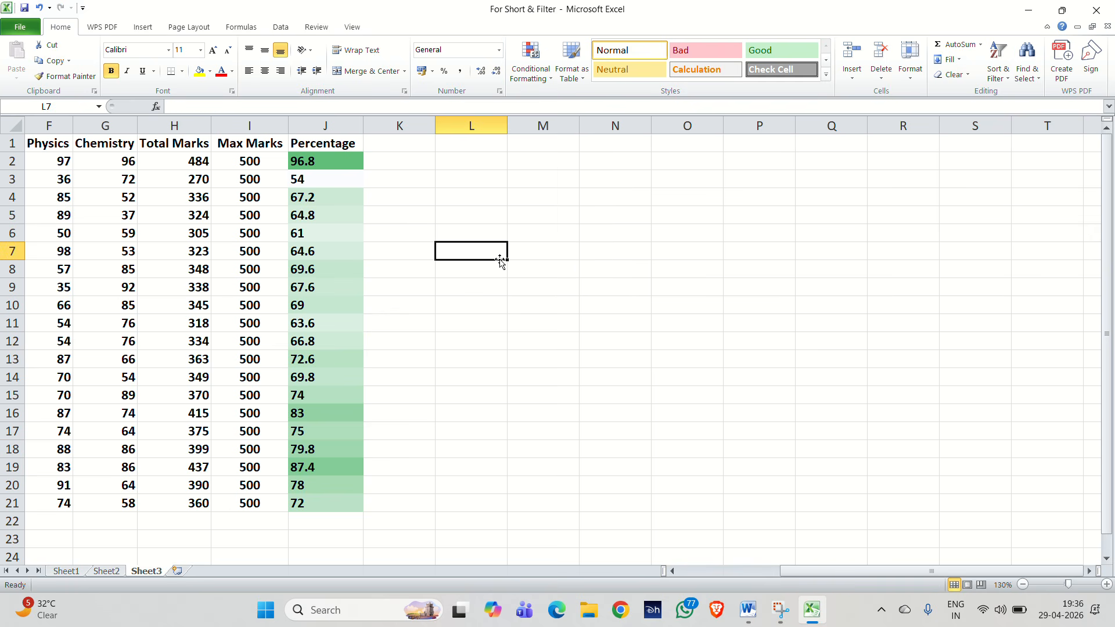
Inspect the green-white shading of values in J2, J19, J16, J18, J3 and J6.
left_click(337, 164)
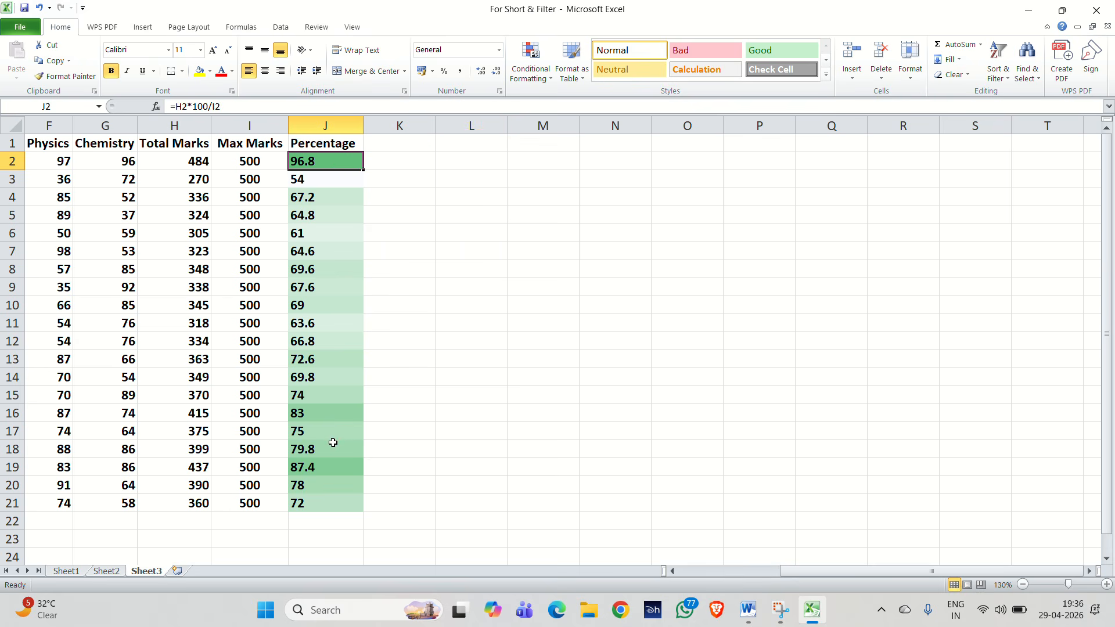
left_click(328, 467)
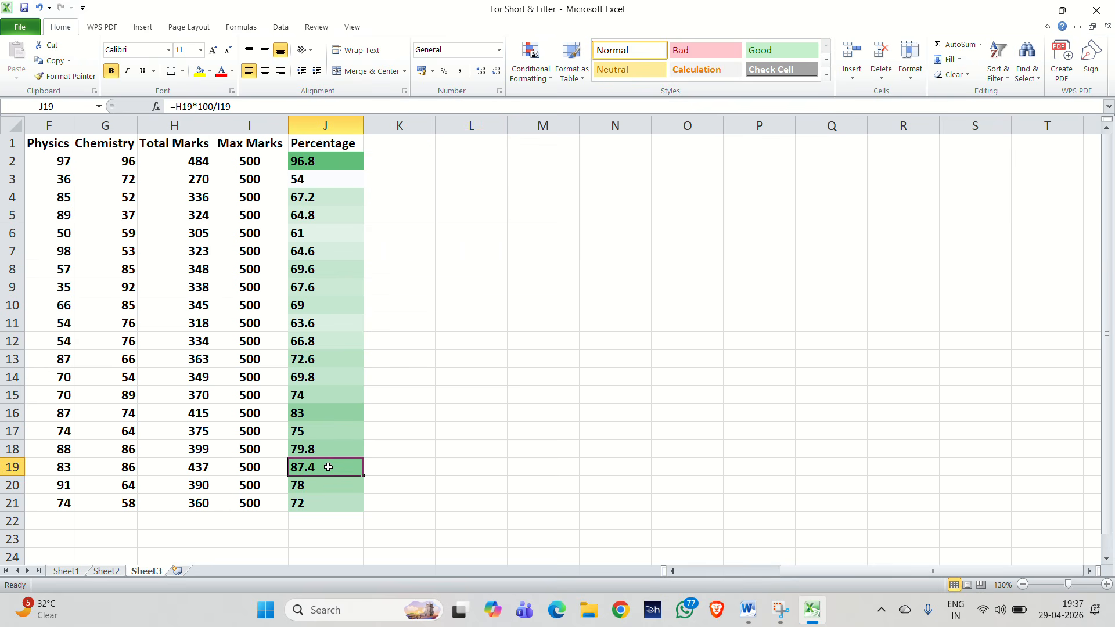
left_click(326, 409)
left_click(321, 450)
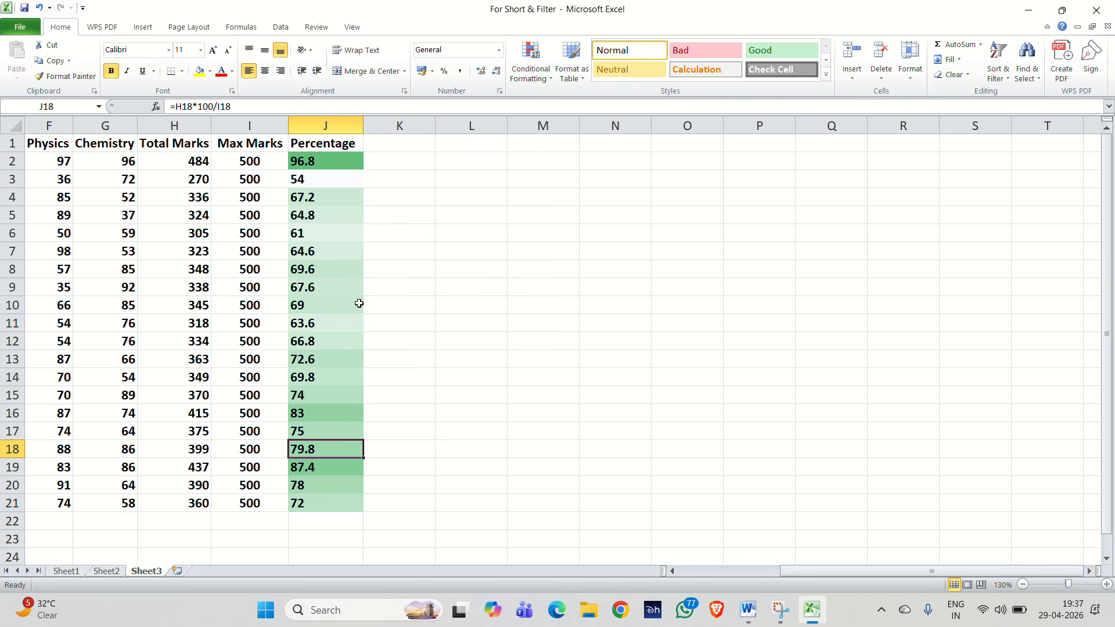
left_click(333, 183)
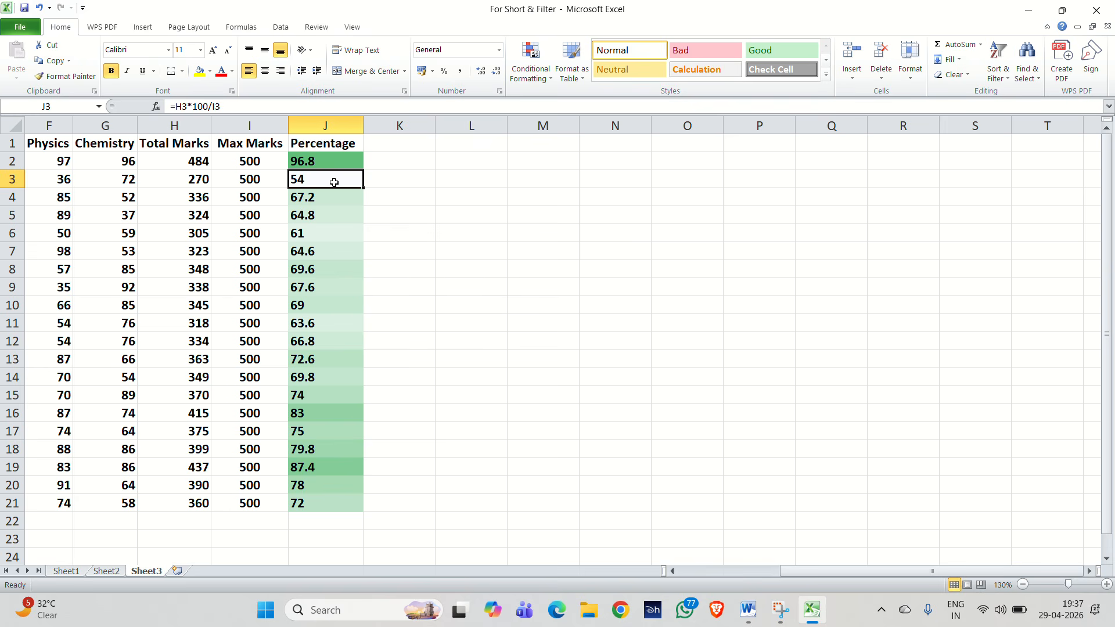
left_click(334, 233)
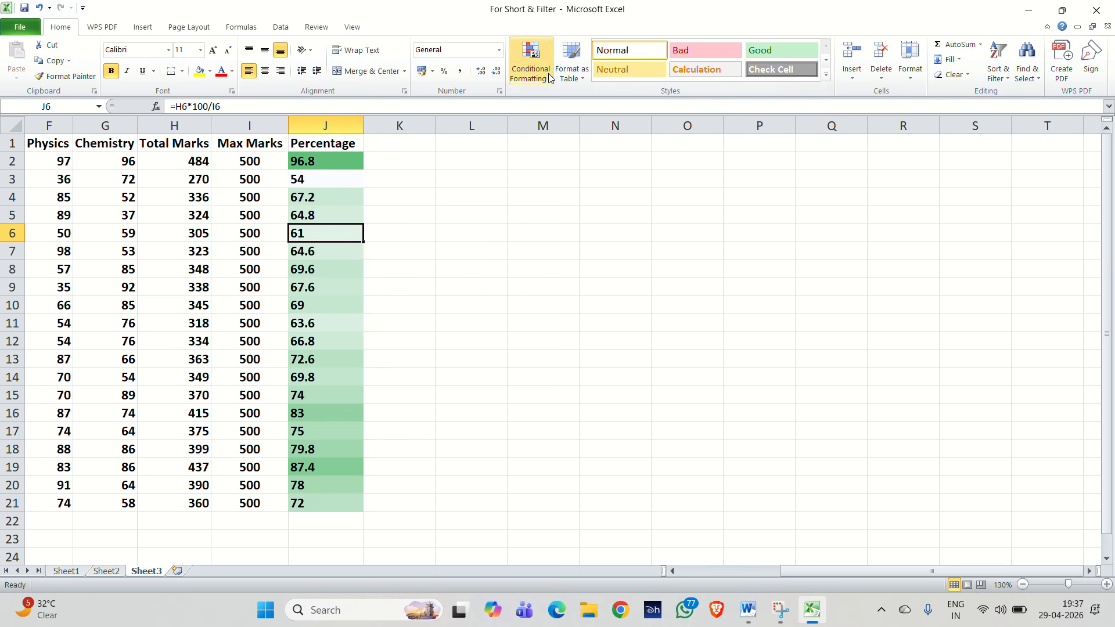
Select the Percentage values J2:J21 to clear their conditional formatting.
left_click(530, 63)
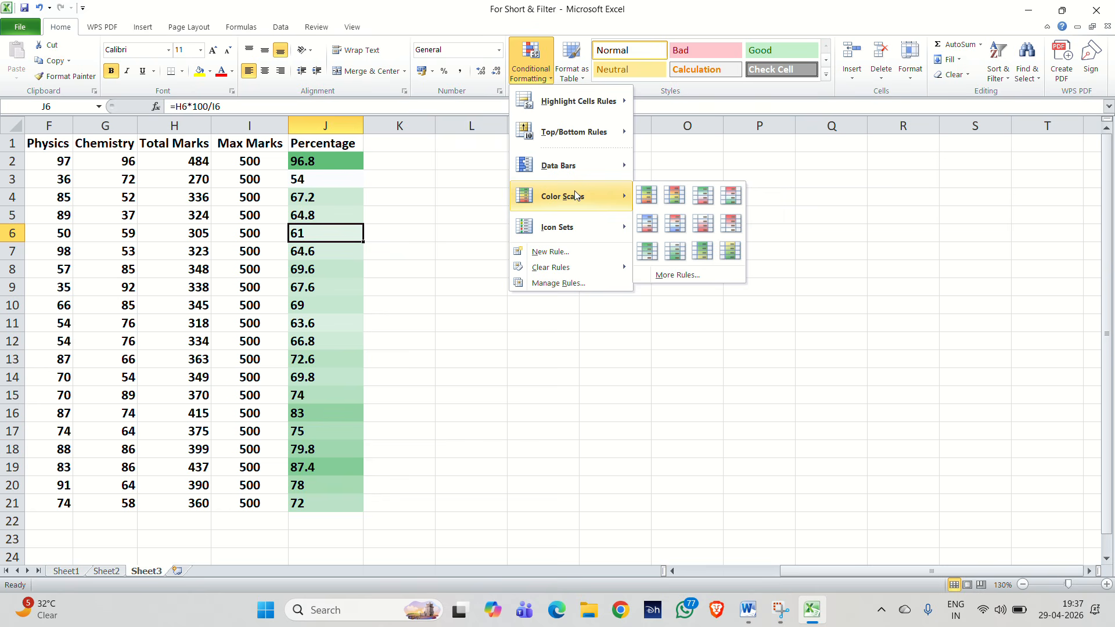
key("Escape")
left_click_drag(331, 161, 321, 509)
left_click(549, 79)
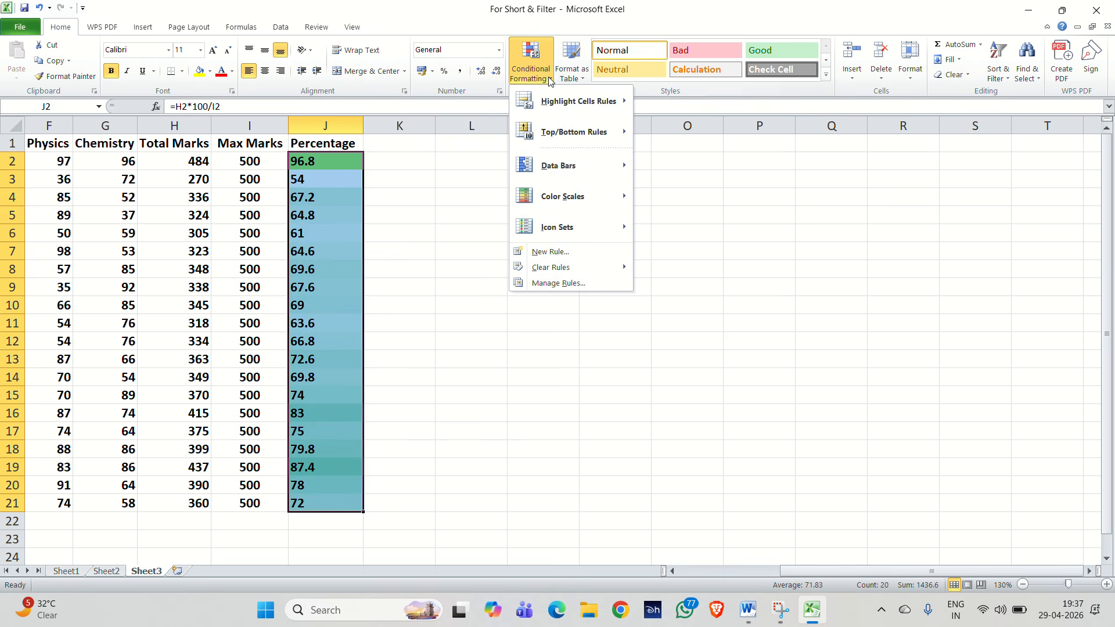
mouse_move(585, 236)
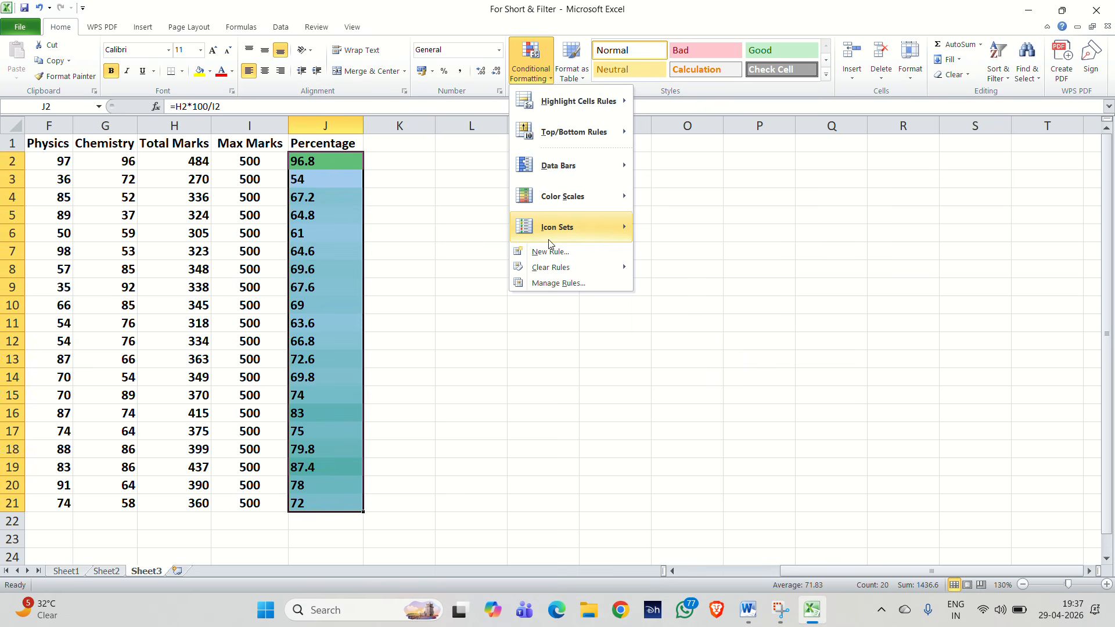
Clear all rules from the sheet and apply the 3 Arrows (Colored) icon set to the percentages.
mouse_move(577, 273)
left_click(705, 284)
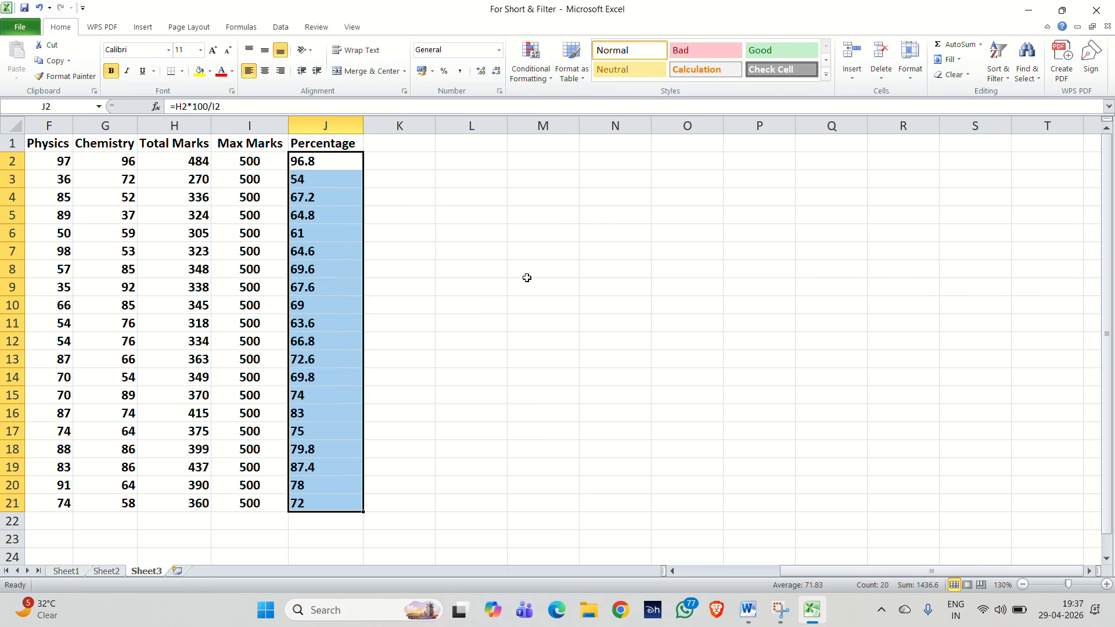
left_click(548, 73)
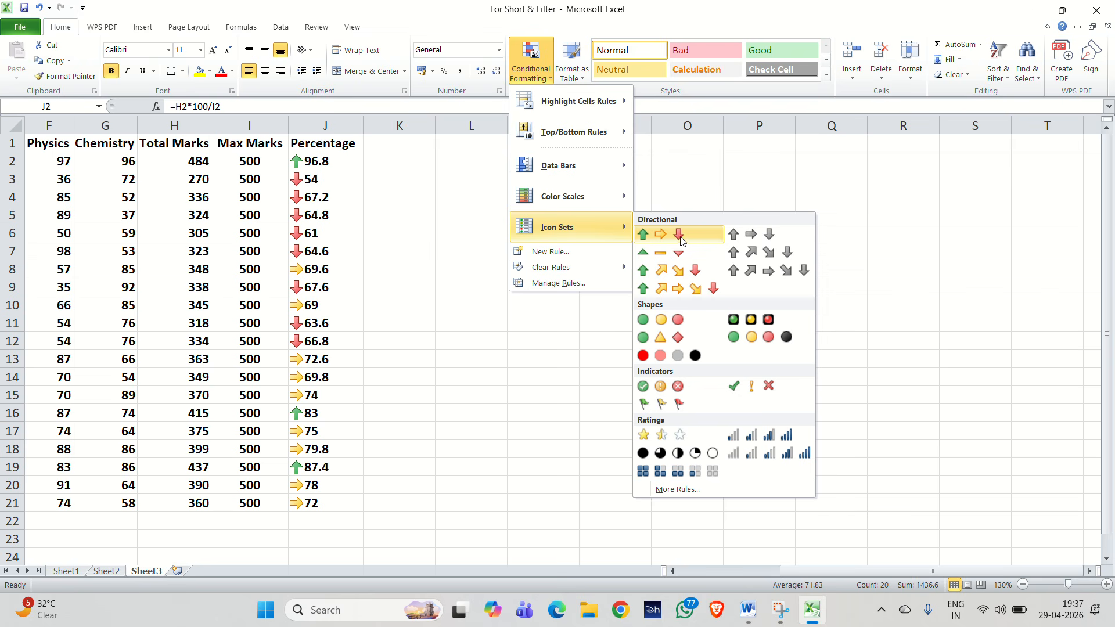
left_click(643, 235)
left_click(383, 289)
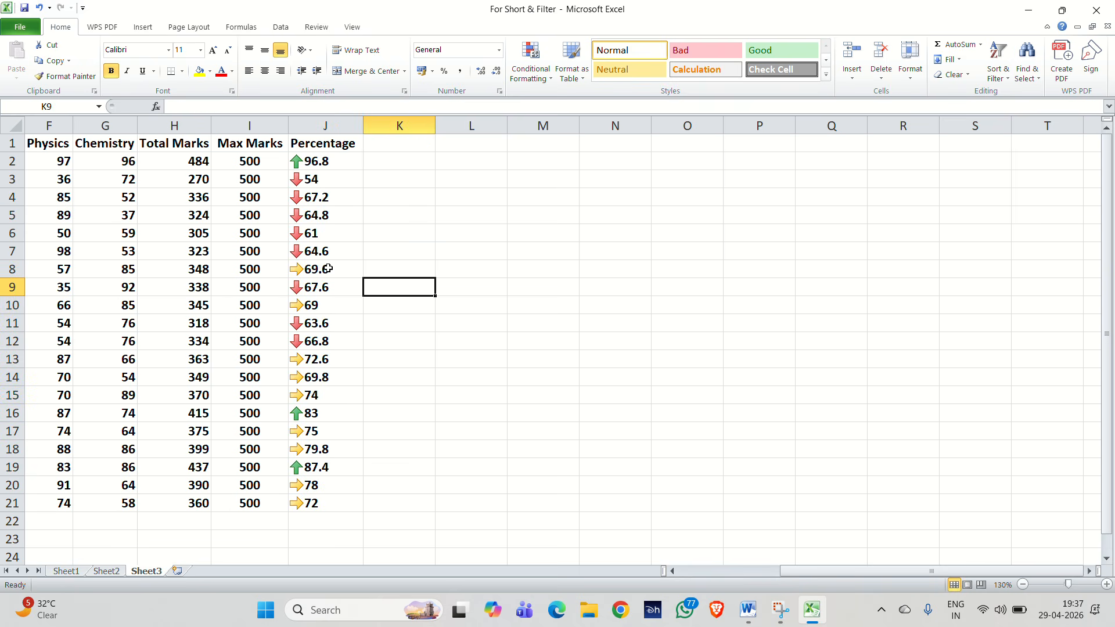
Replace the arrows with the 4 Ratings icon set on J2:J21.
left_click_drag(325, 161, 335, 500)
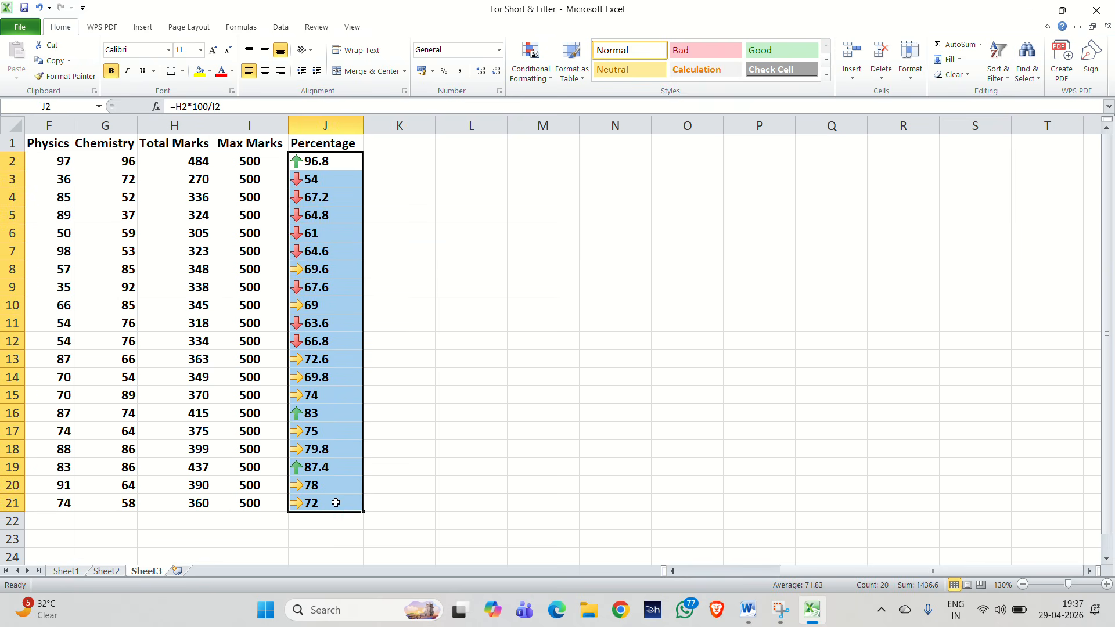
left_click(549, 66)
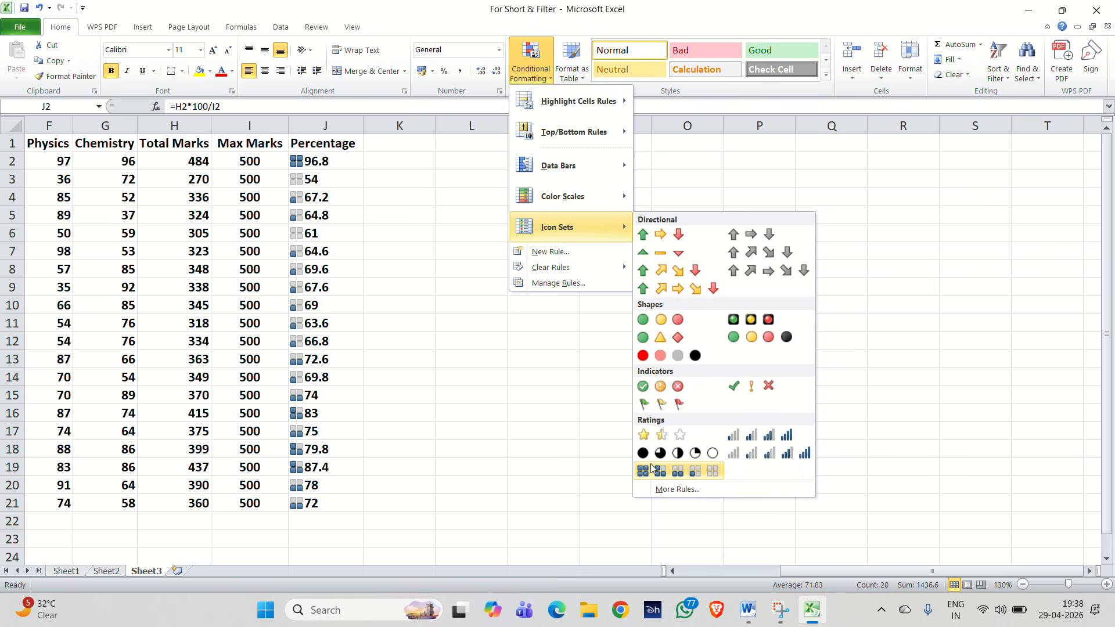
left_click(755, 437)
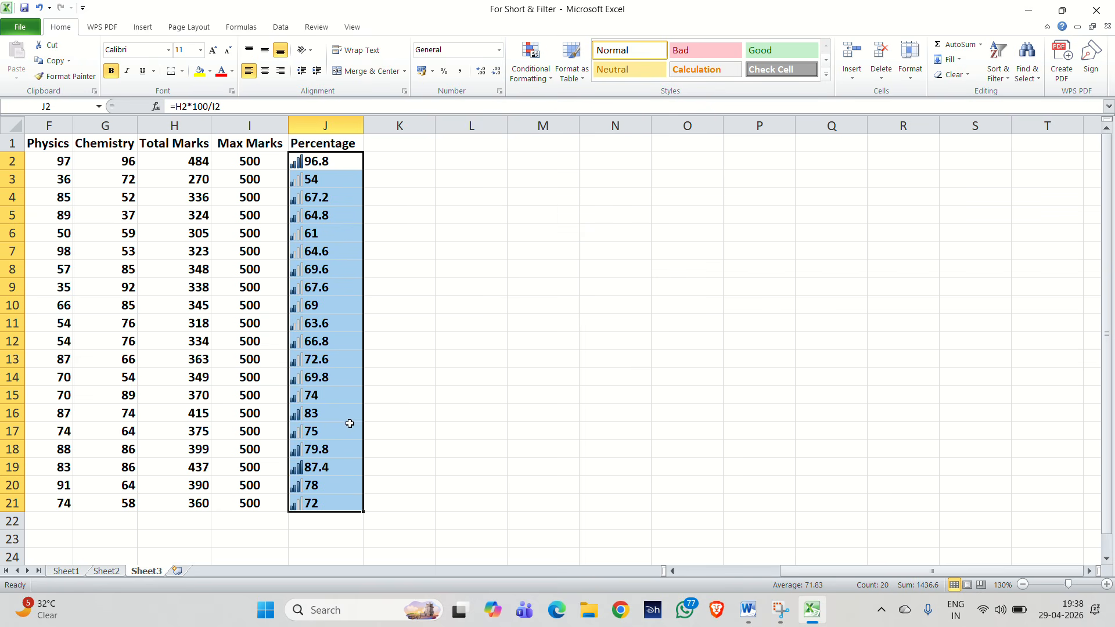
left_click(328, 463)
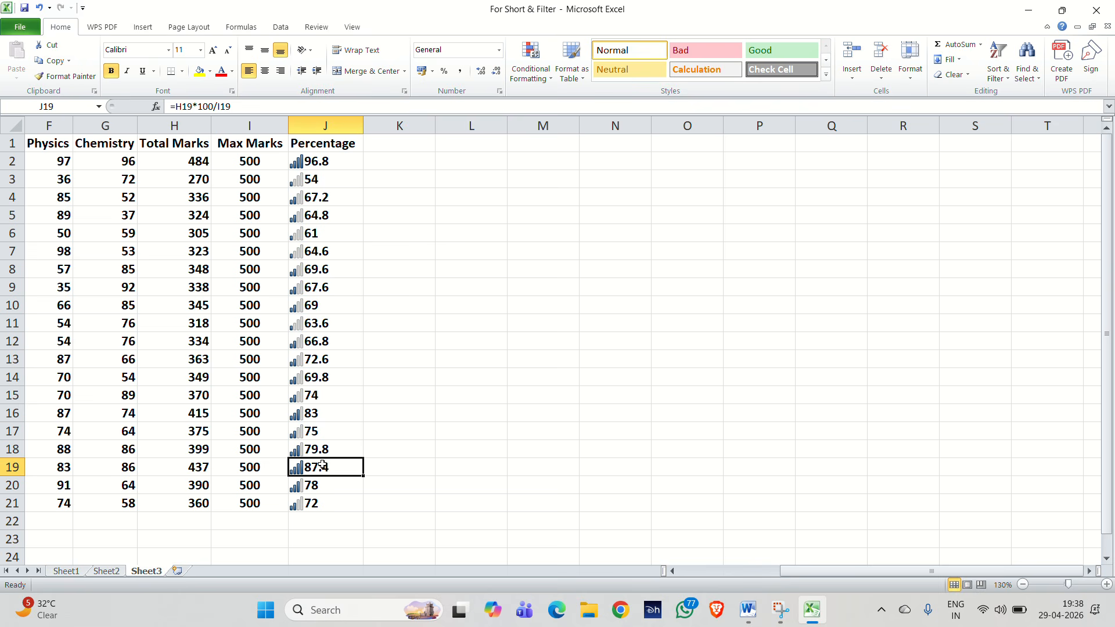
Inspect the rating icons in J18, J17, J14, J6 and J3.
left_click(338, 449)
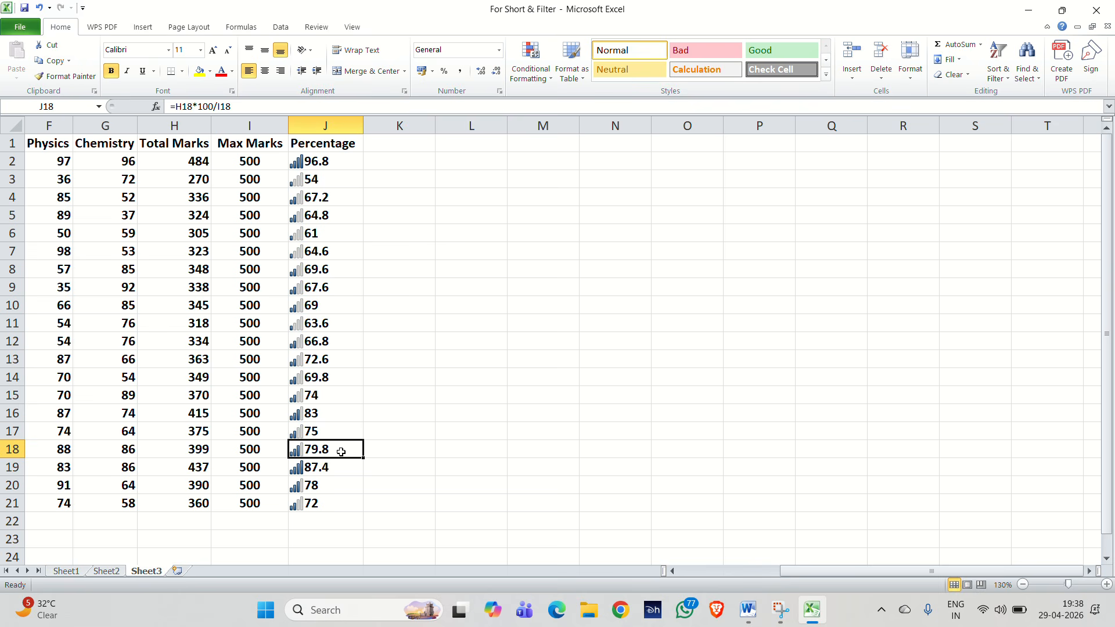
left_click(316, 431)
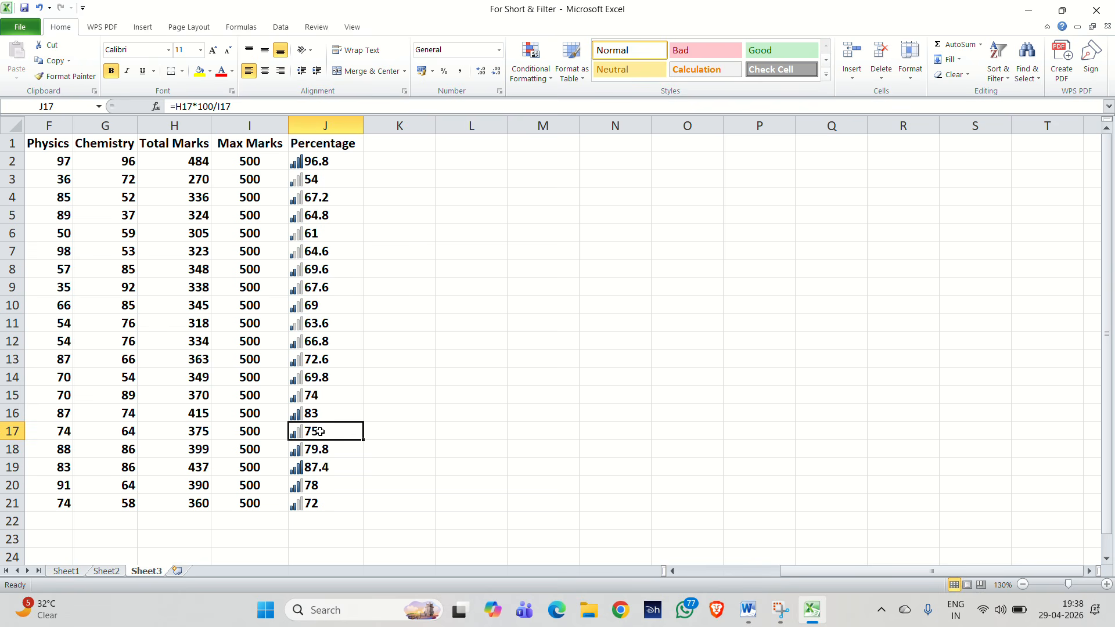
left_click(324, 379)
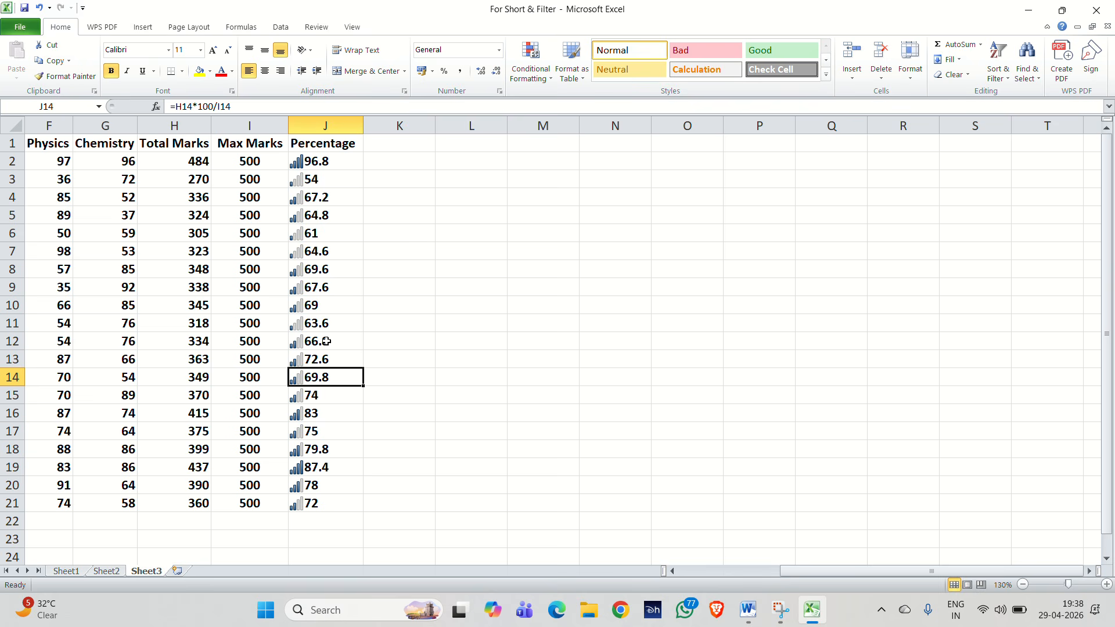
left_click(319, 233)
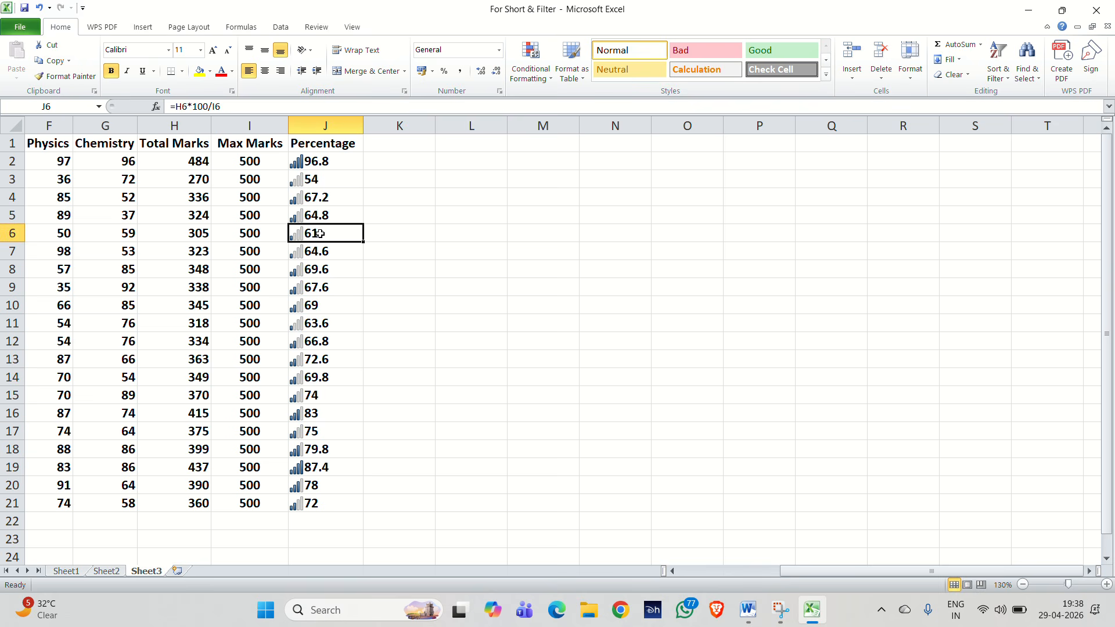
left_click(325, 183)
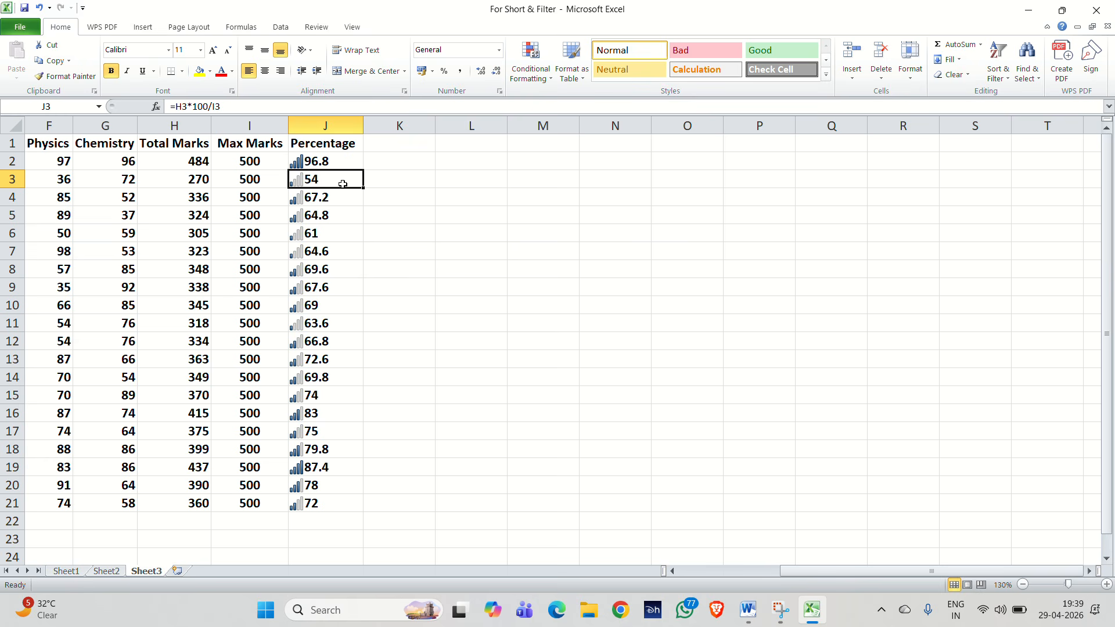
left_click(530, 64)
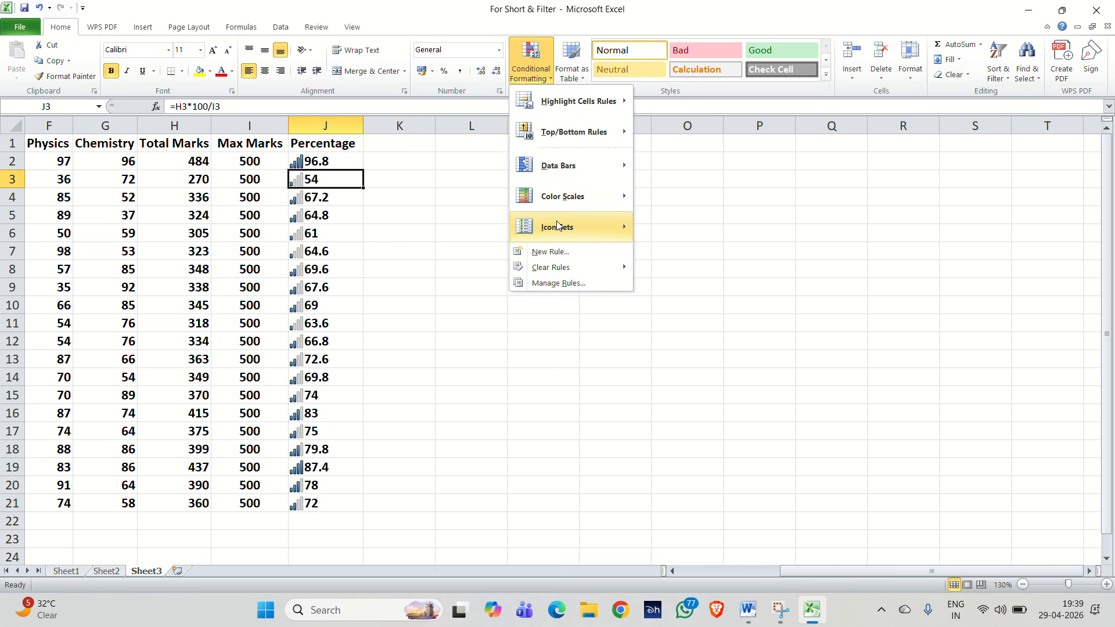
Clear the rating icons with Clear Rules from Entire Sheet and return to cell A1.
mouse_move(557, 226)
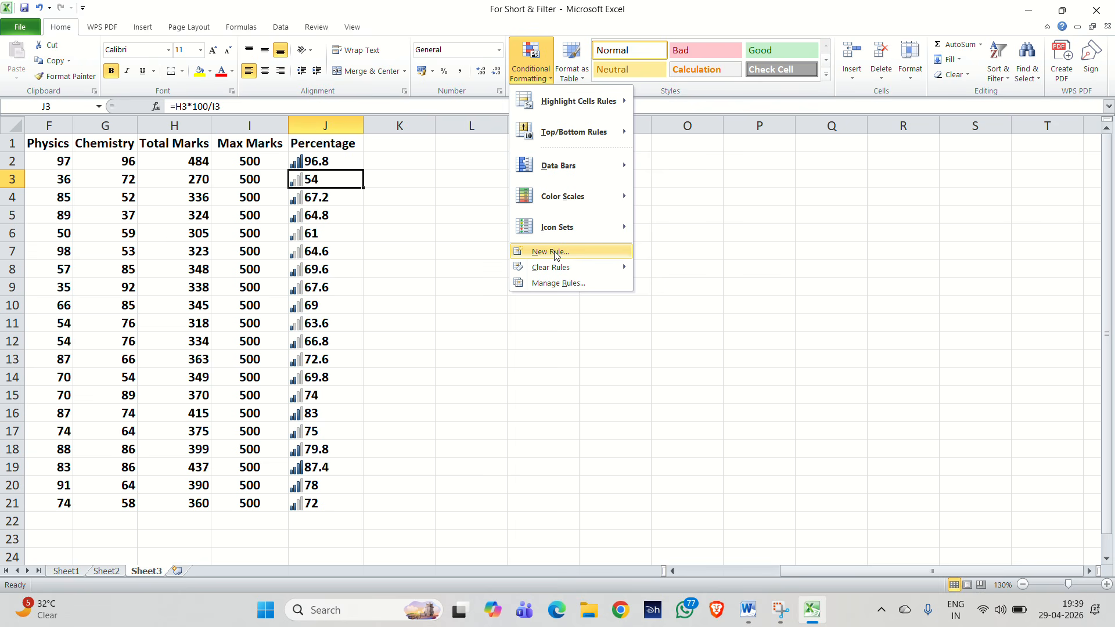
mouse_move(558, 267)
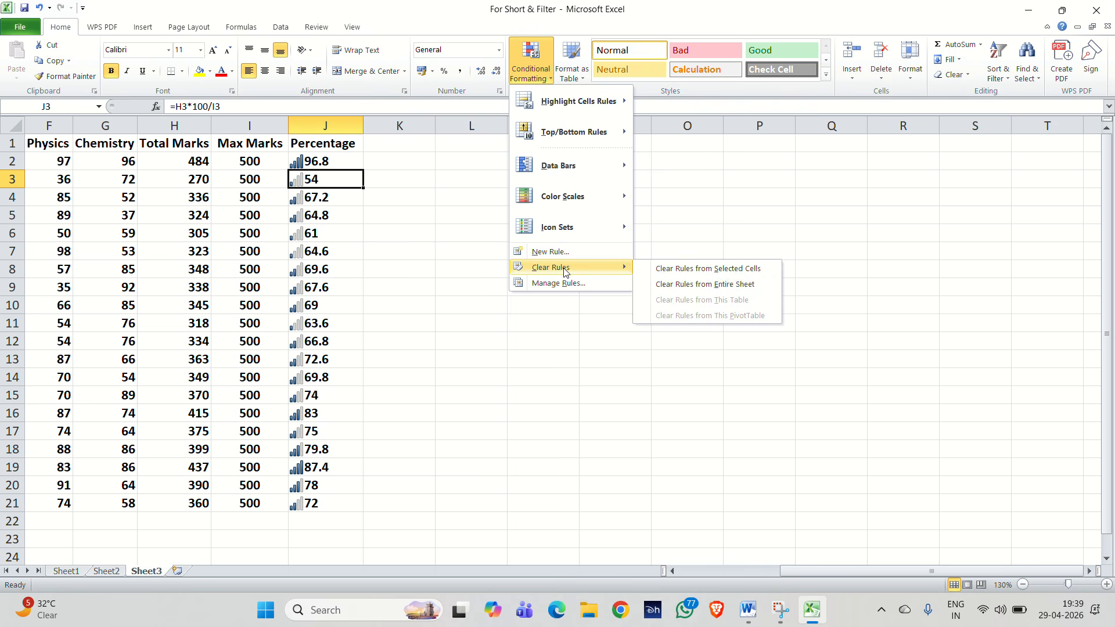
left_click(688, 284)
left_click(530, 72)
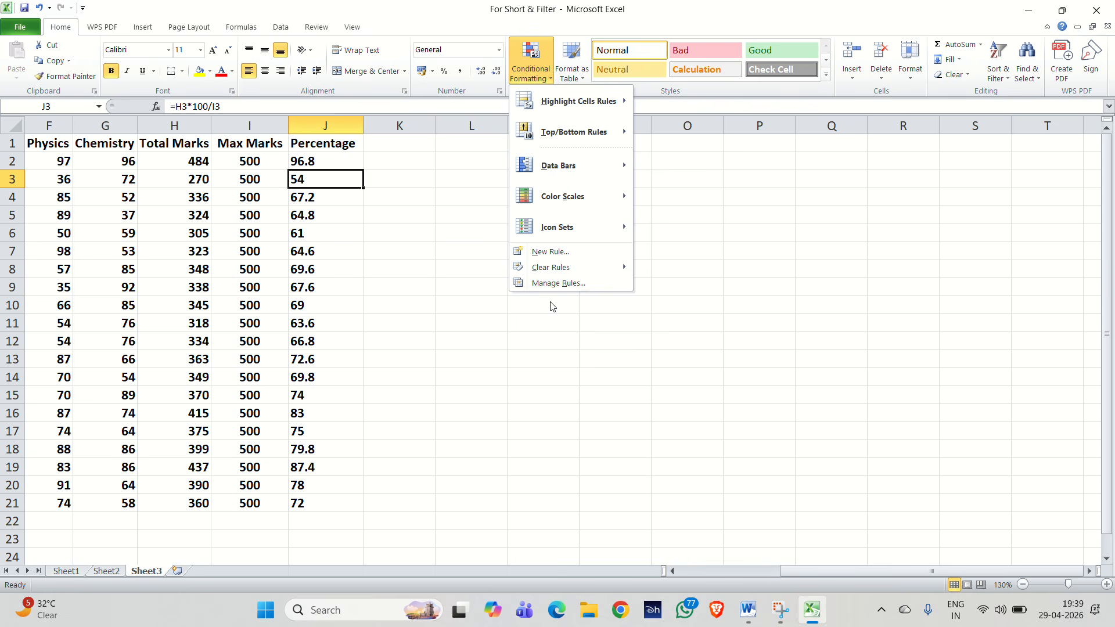
left_click(550, 306)
key("ctrl+Home")
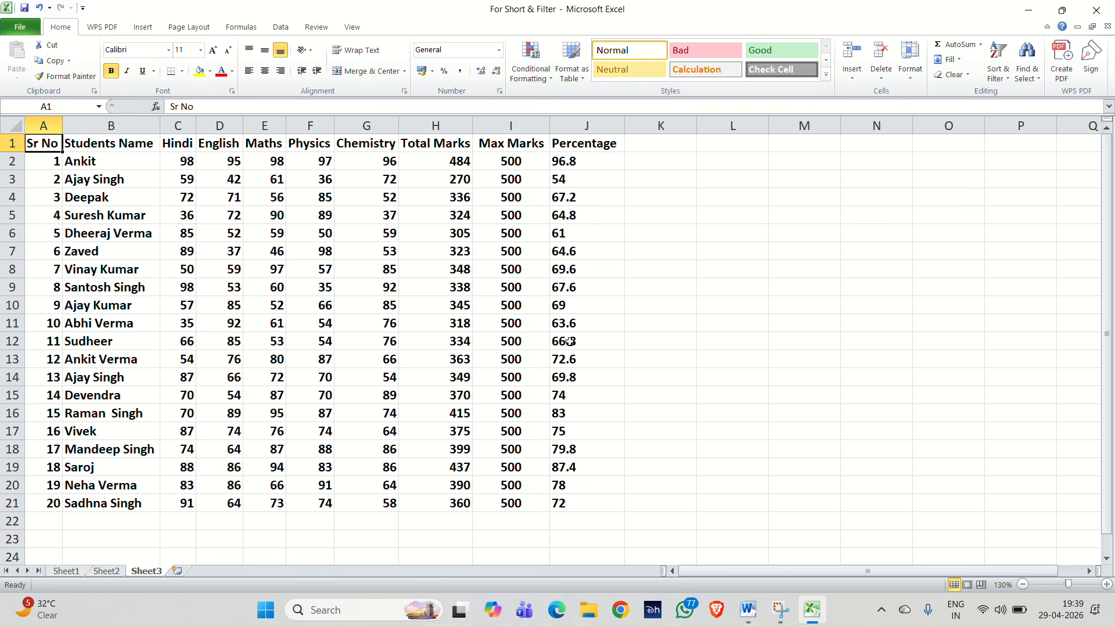
left_click(806, 272)
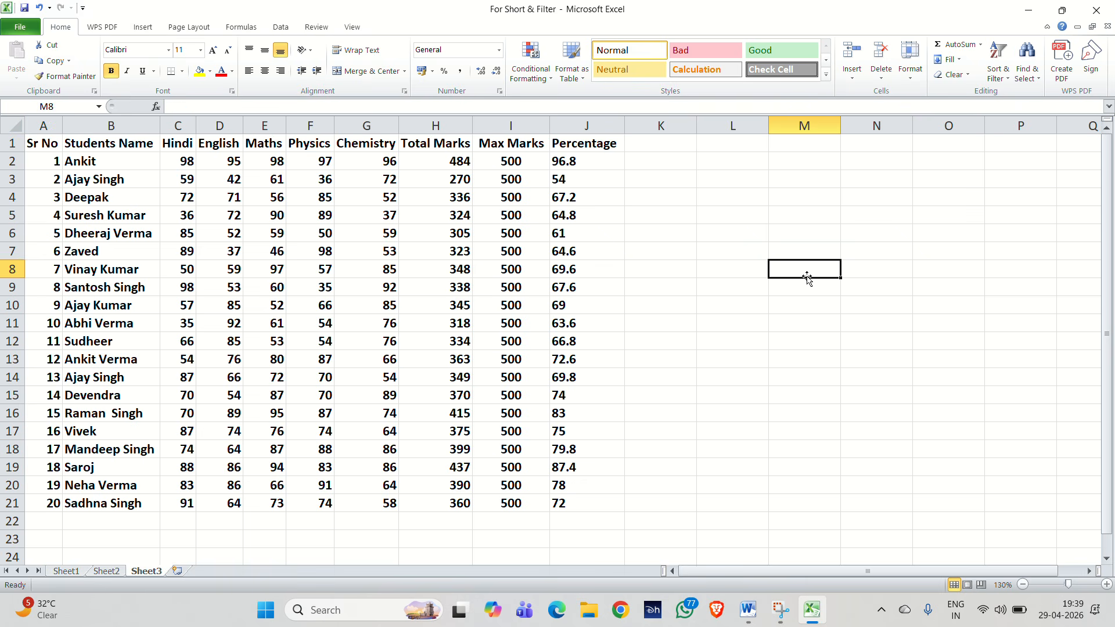
In Word, make the Task 6 heading and table 14 pt bold.
key("alt+Tab")
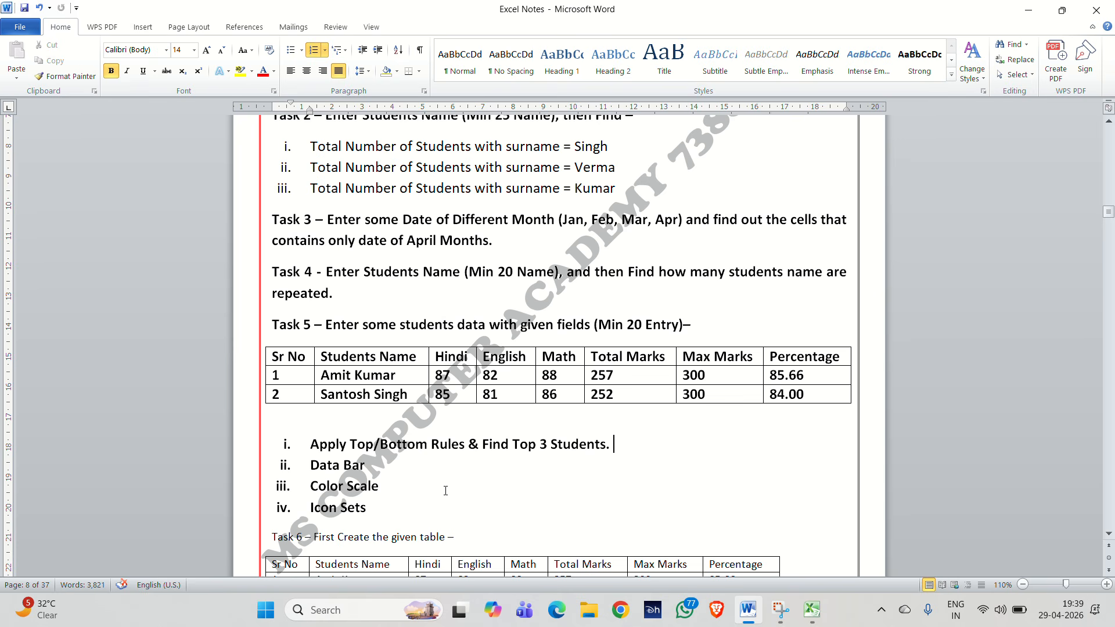
left_click(400, 505)
scroll(400, 505, "down", 3)
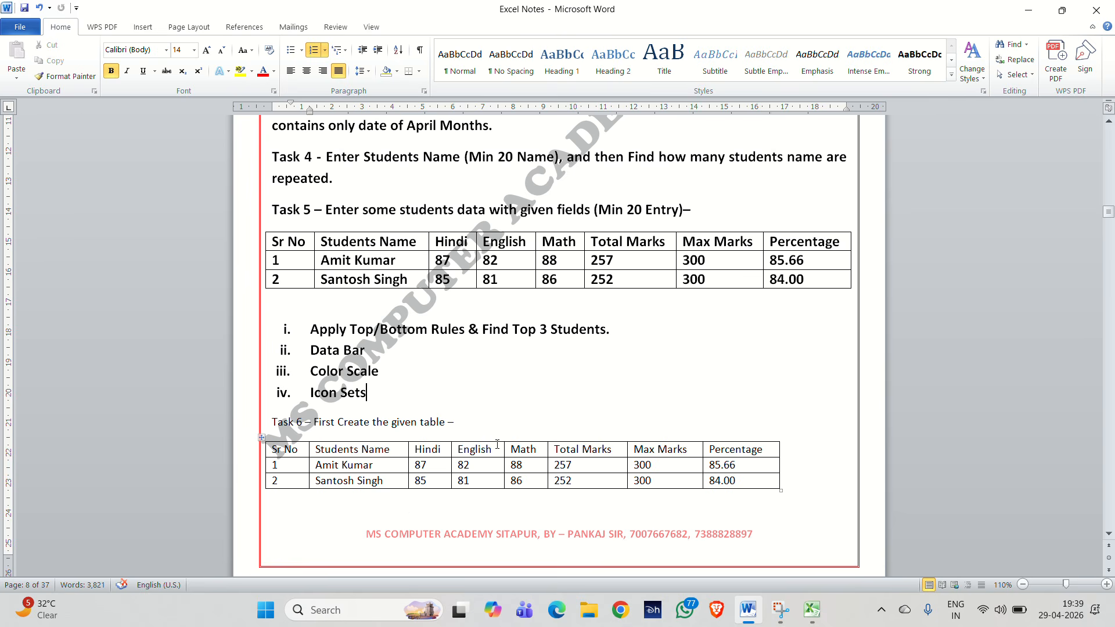
left_click_drag(800, 494, 267, 427)
key("ctrl+shift+period")
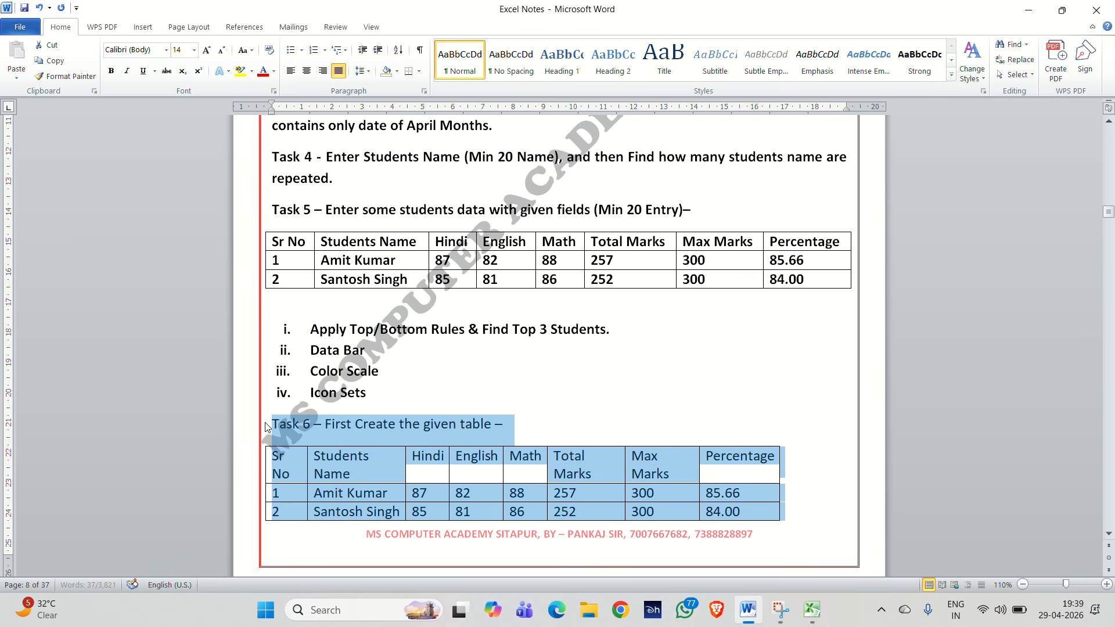
key("ctrl+b")
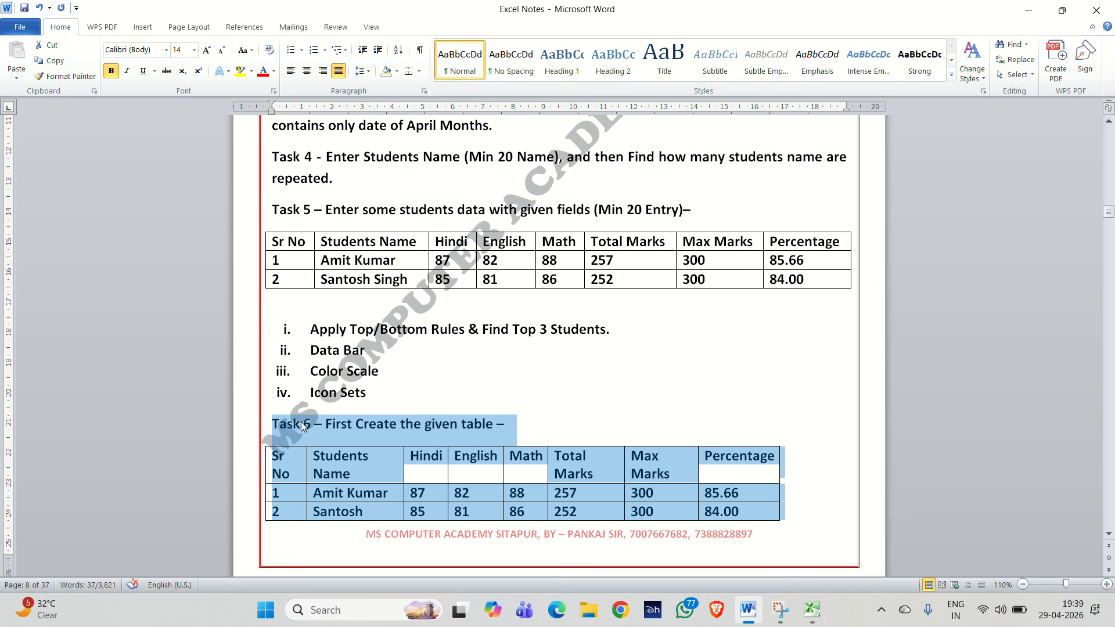
Widen the Task 6 table to the right and start Task 6 on a new page.
left_click(524, 492)
left_click_drag(780, 522, 830, 520)
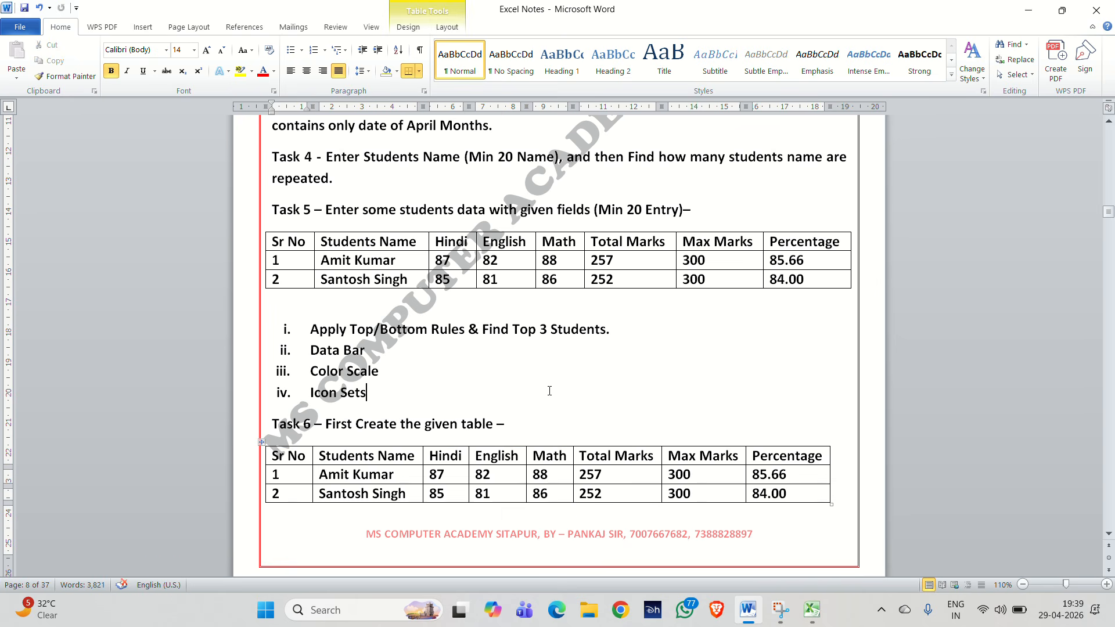
key("ctrl+Return")
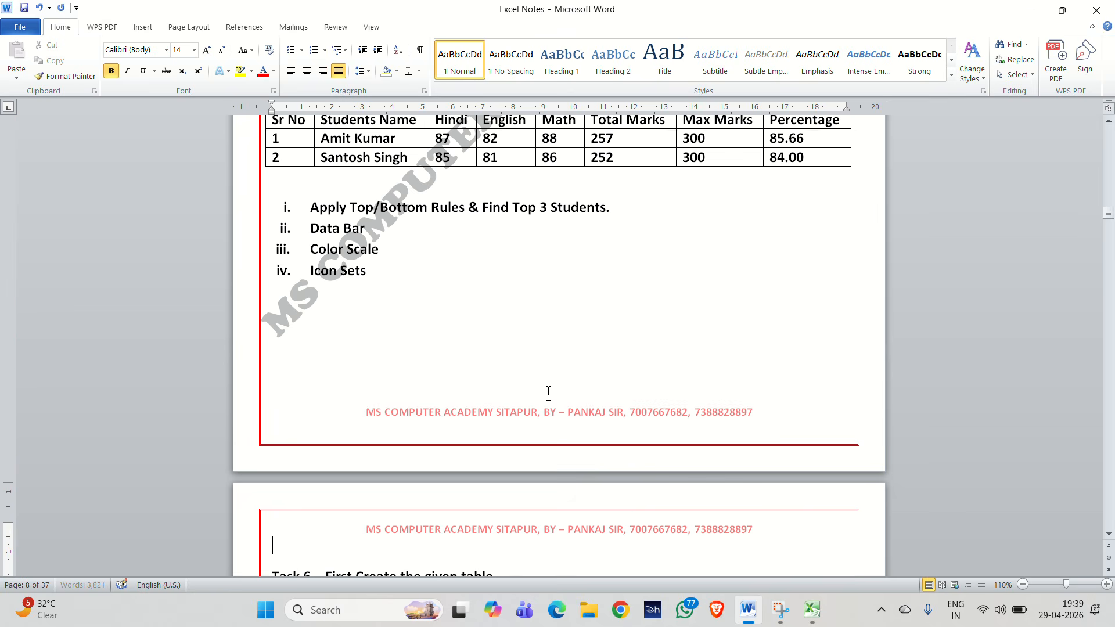
Make the two Task 6 list items 14 pt bold.
scroll(548, 393, "down", 8)
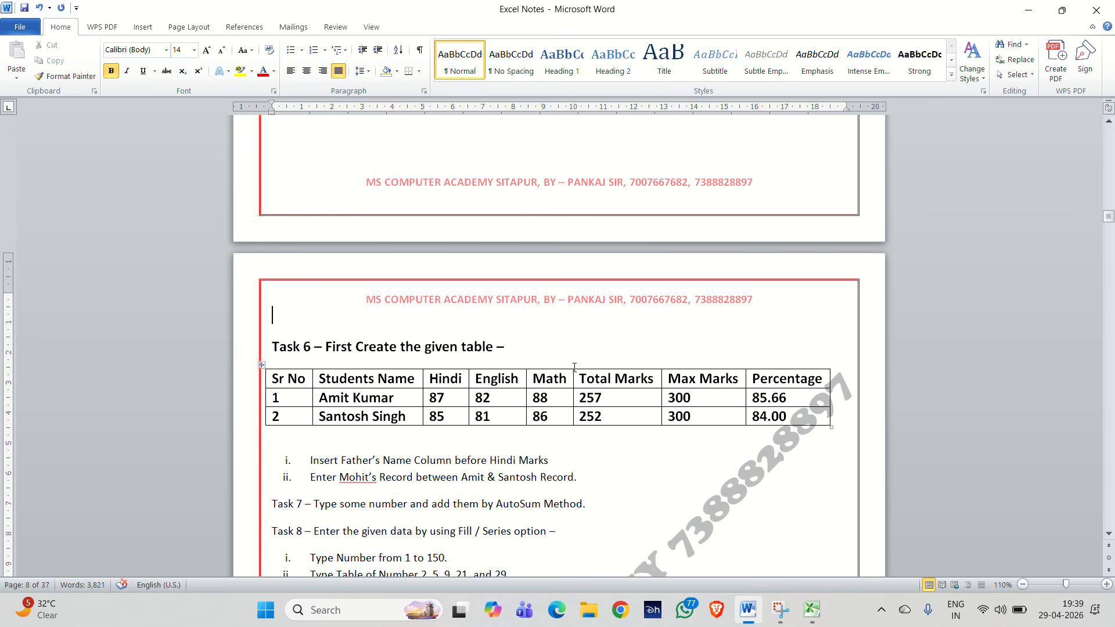
left_click_drag(583, 401, 259, 378)
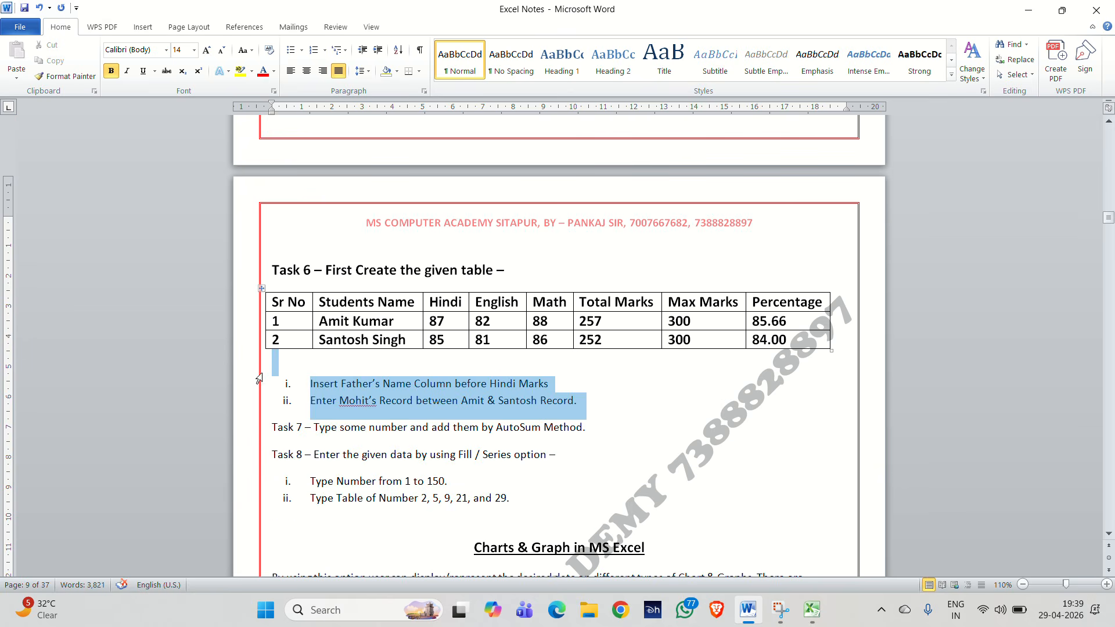
key("ctrl+shift+greater")
key("ctrl+shift+greater")
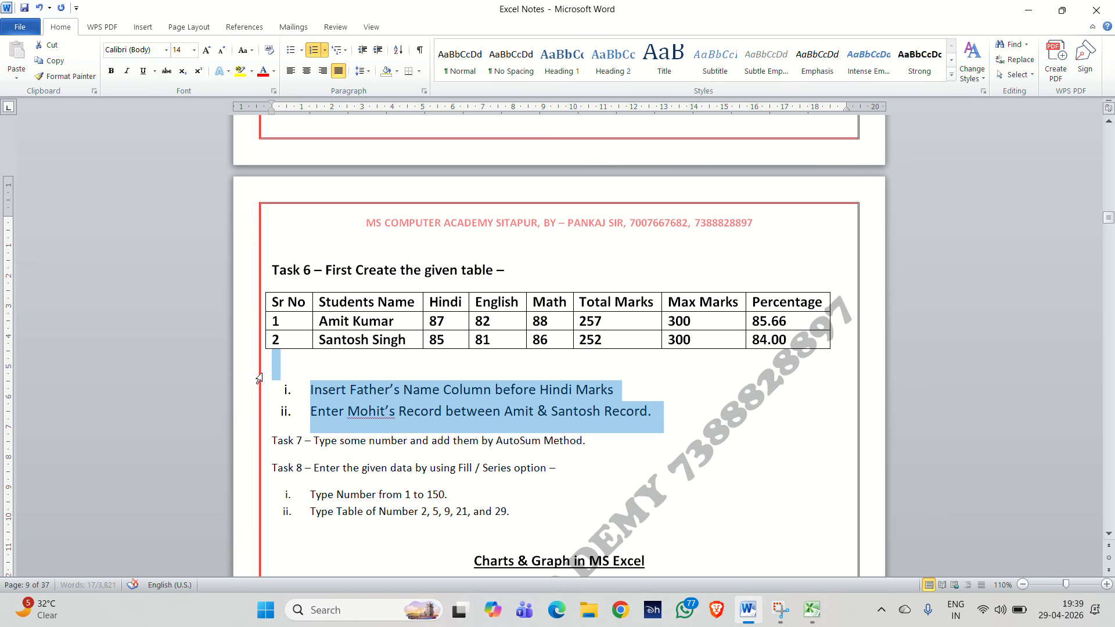
key("ctrl+b")
left_click(693, 433)
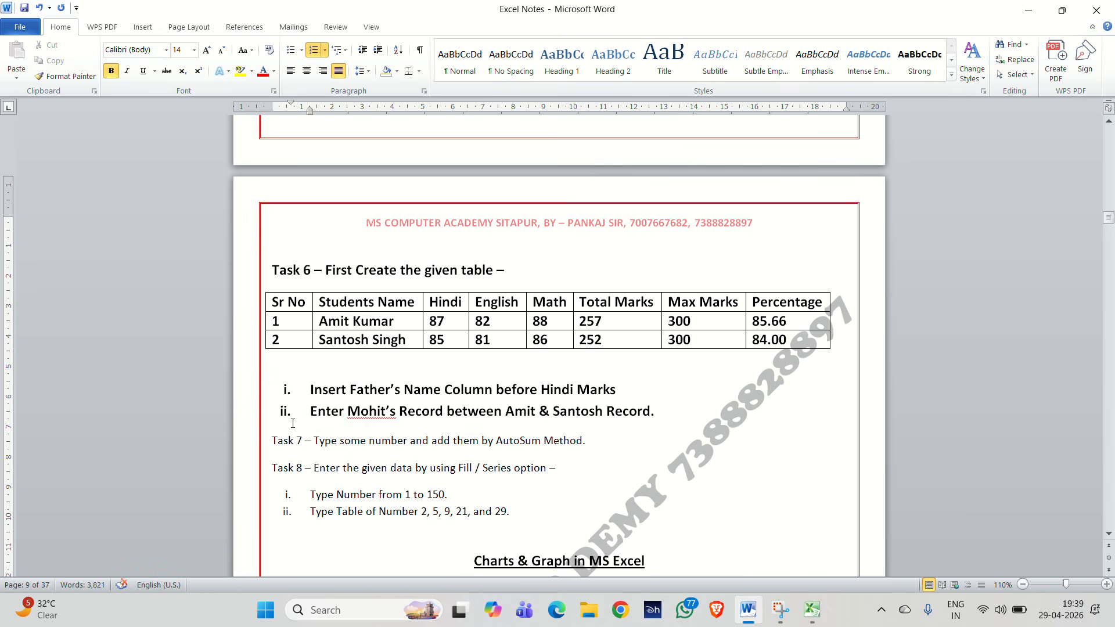
Add the flagged student name in list item ii to the spelling dictionary.
left_click(378, 411)
right_click(379, 413)
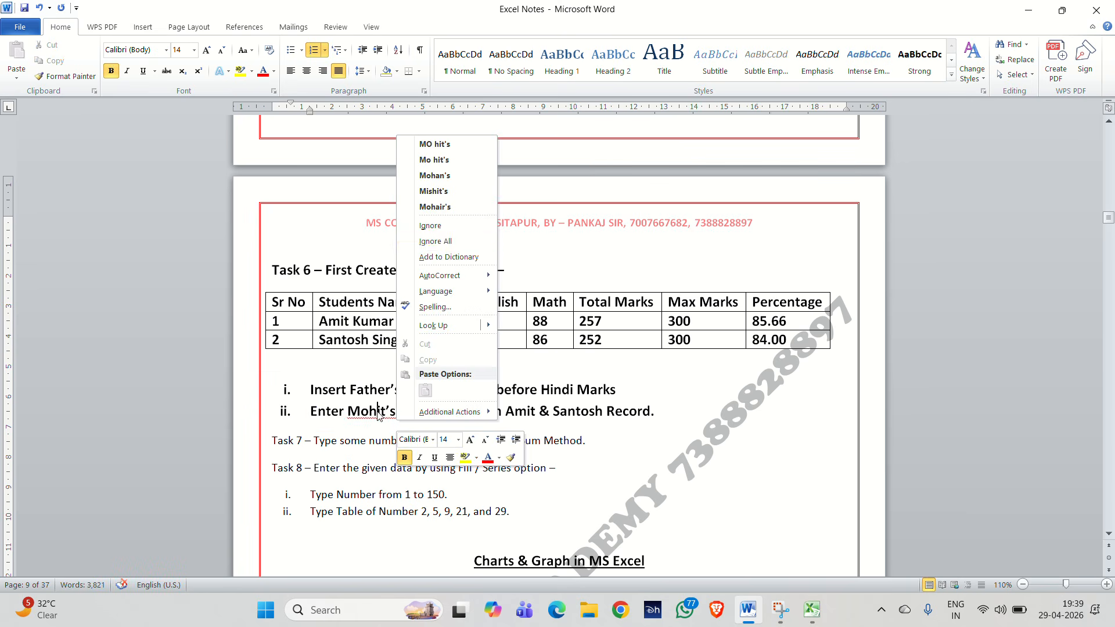
left_click(450, 258)
End list item i with a period after 'Hindi Marks'.
left_click(677, 411)
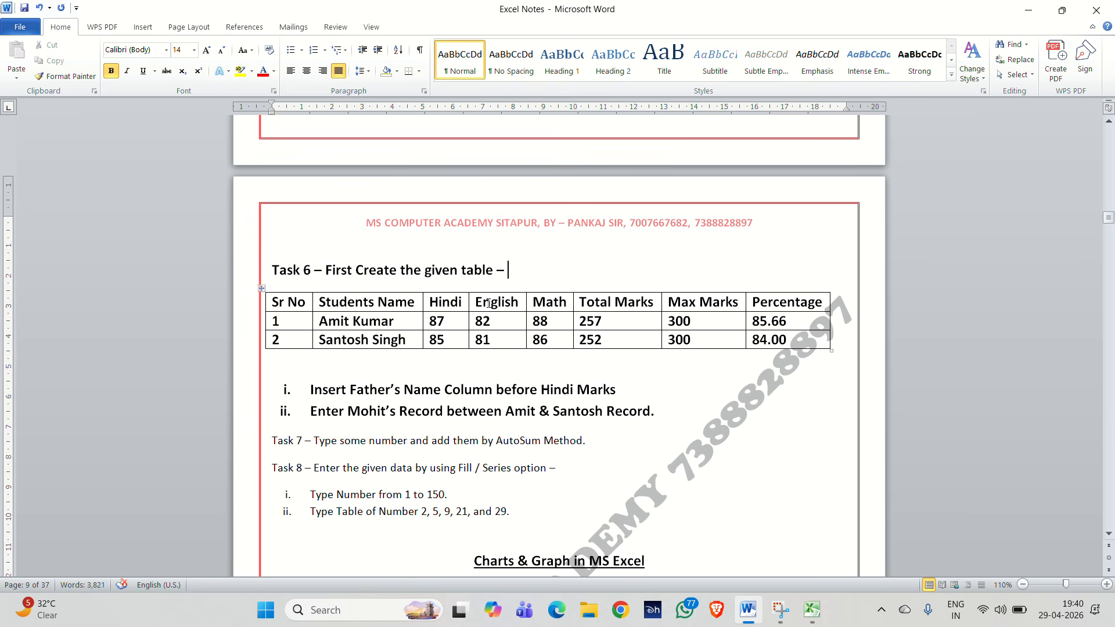
left_click(740, 303)
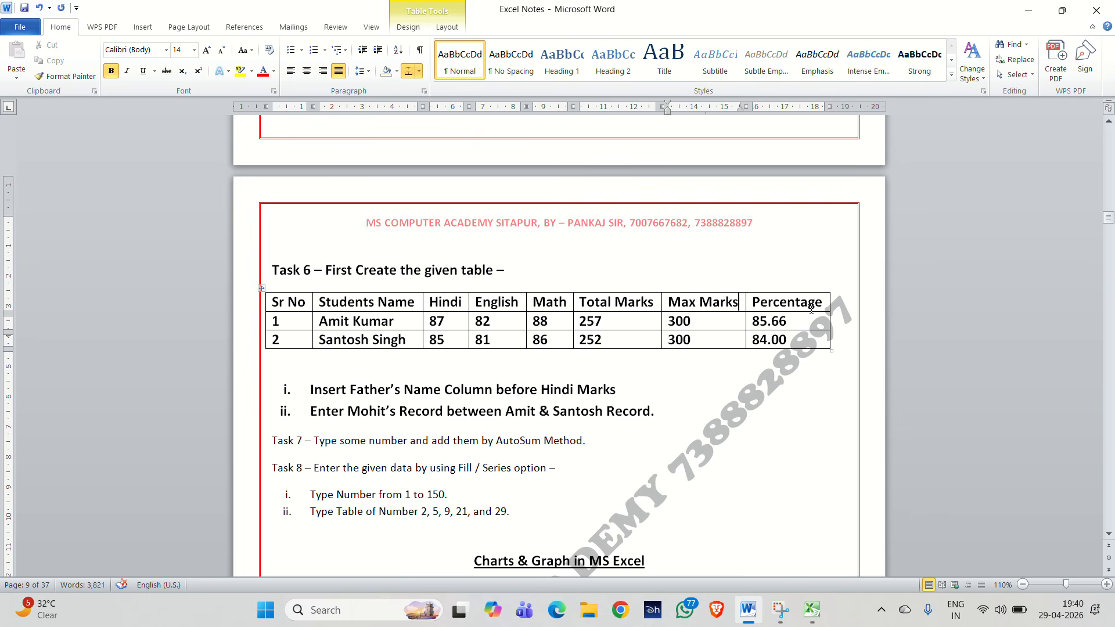
left_click(823, 303)
left_click(629, 390)
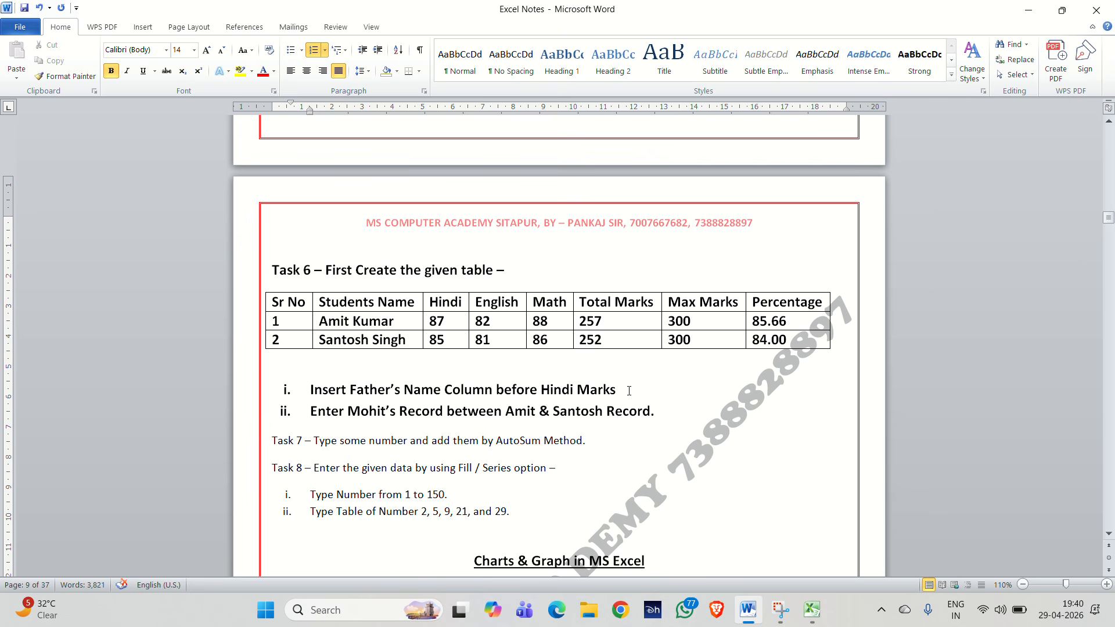
type(".")
left_click(811, 610)
Check cells A1, B1, D2 and the SUM formula in H7, then select the Hindi column C.
left_click(705, 366)
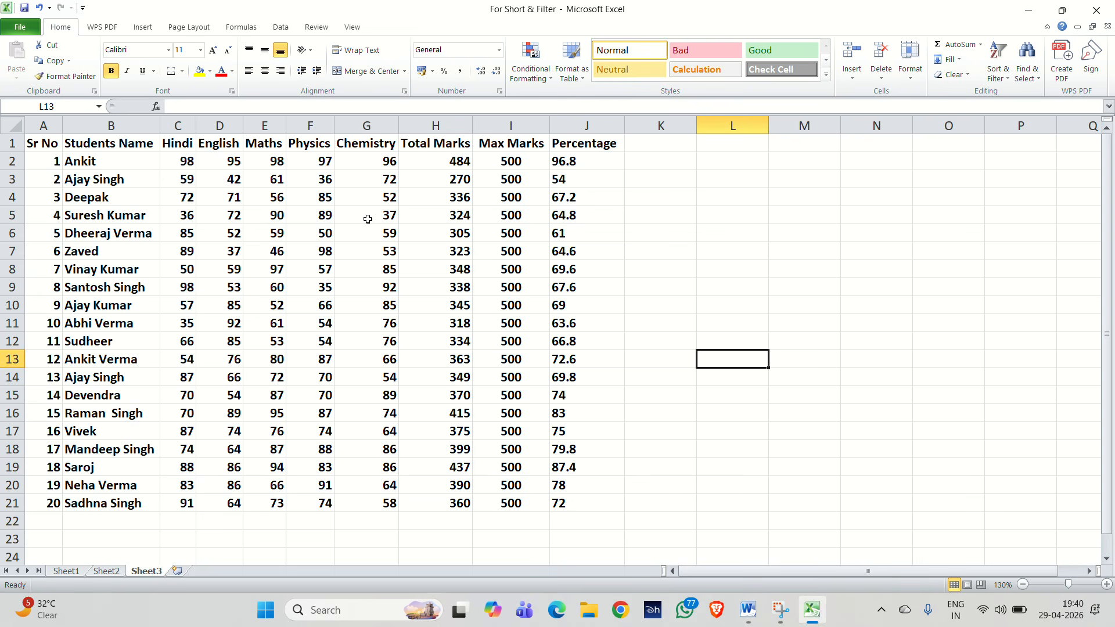
left_click(40, 142)
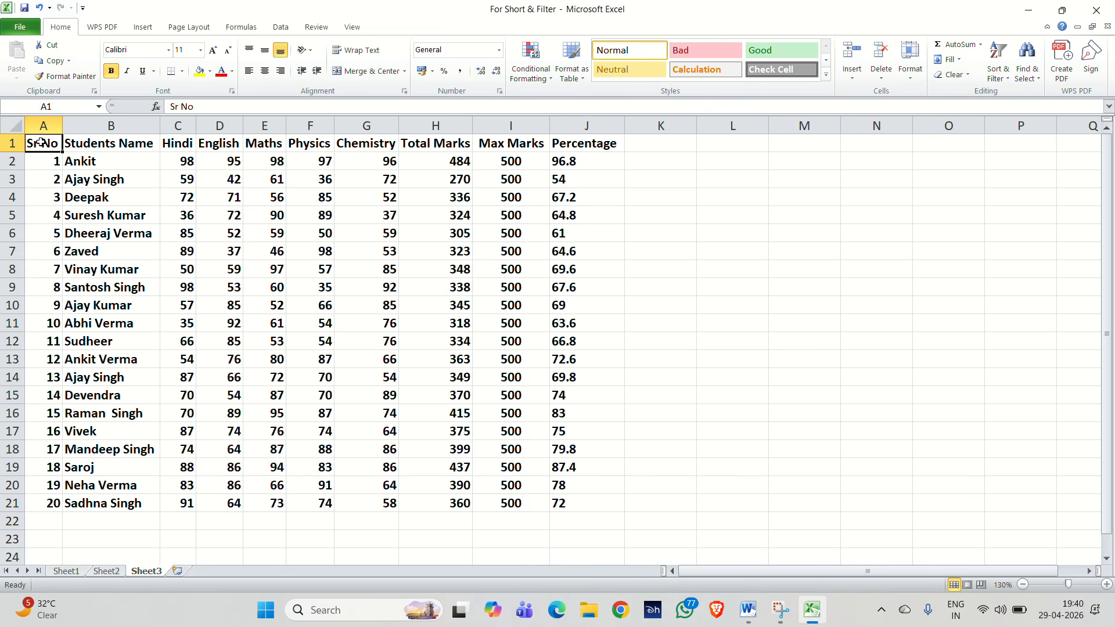
left_click(97, 145)
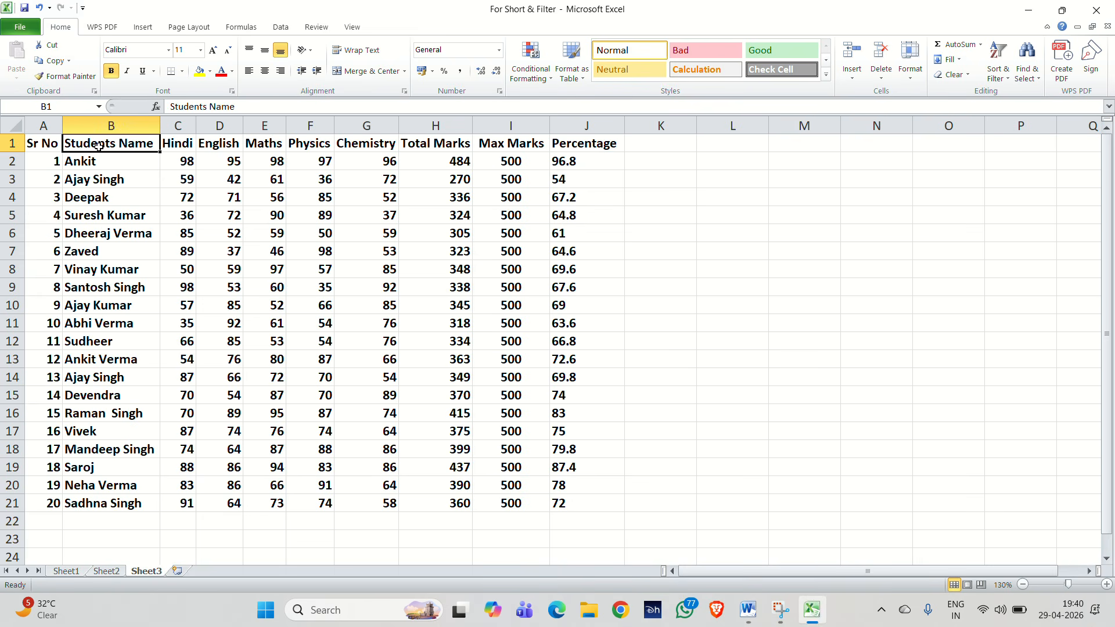
left_click(178, 124)
left_click(219, 158)
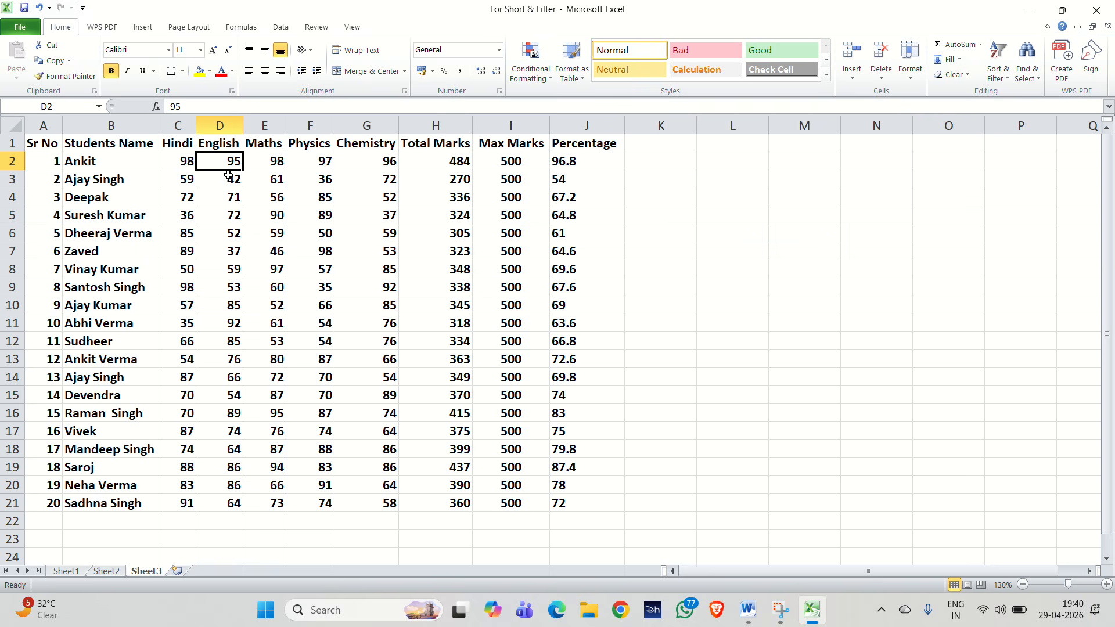
left_click(406, 254)
left_click(325, 249)
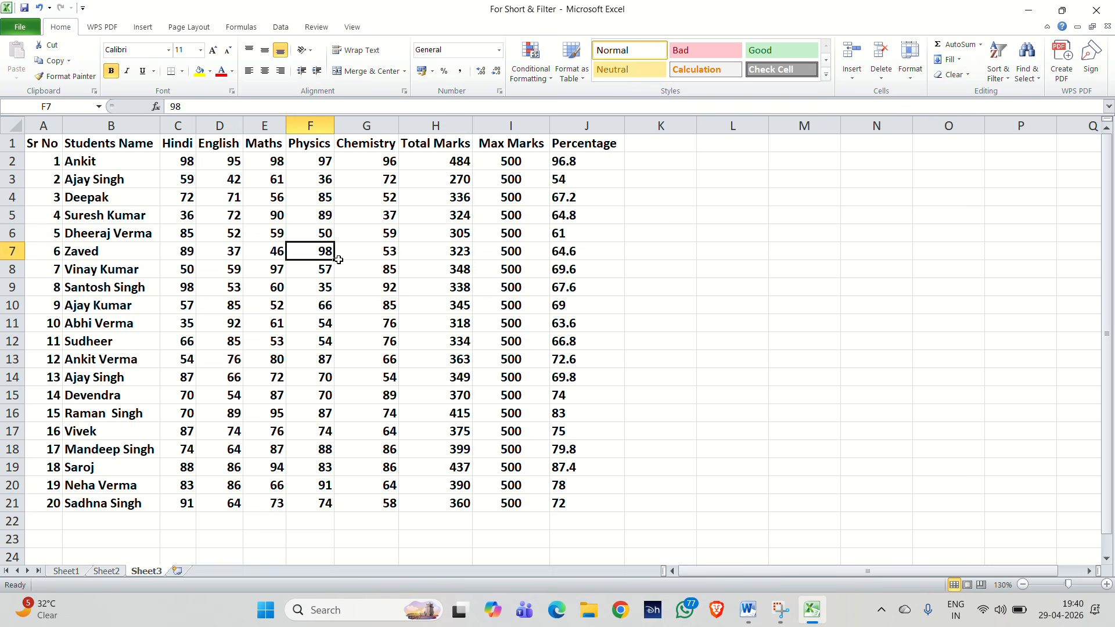
left_click(184, 123)
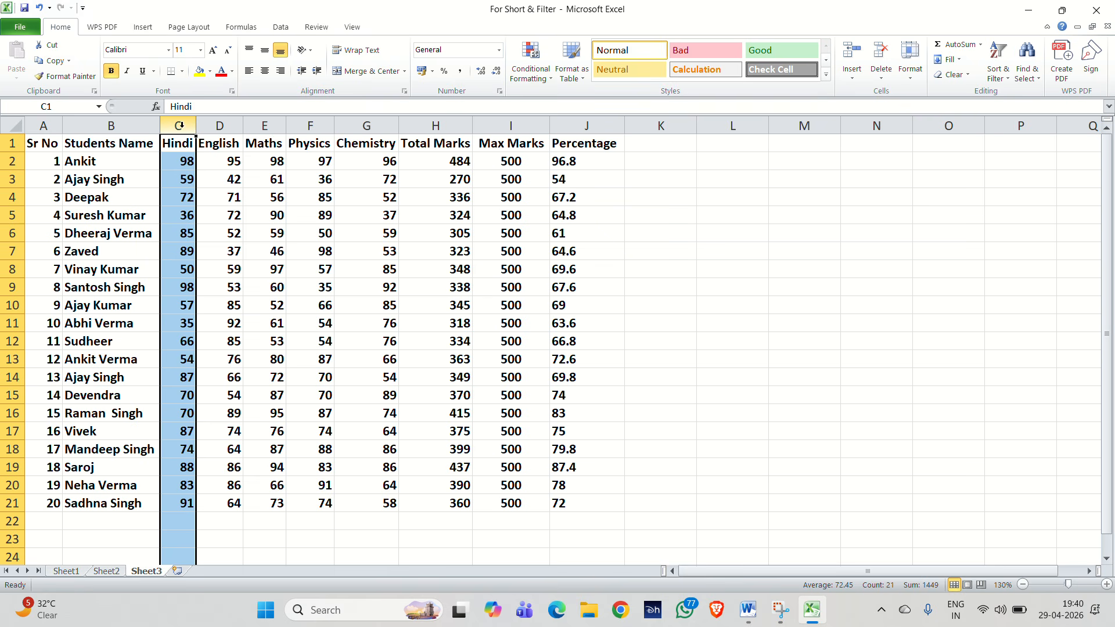
Insert a blank column before Hindi from the column menu, then undo it.
right_click(179, 125)
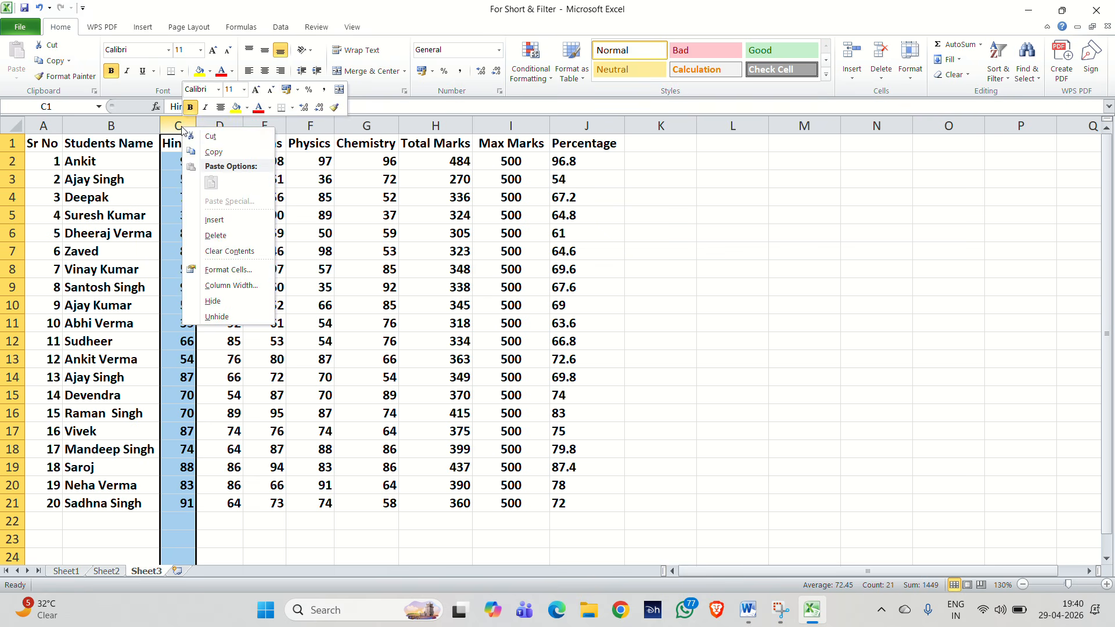
left_click(214, 220)
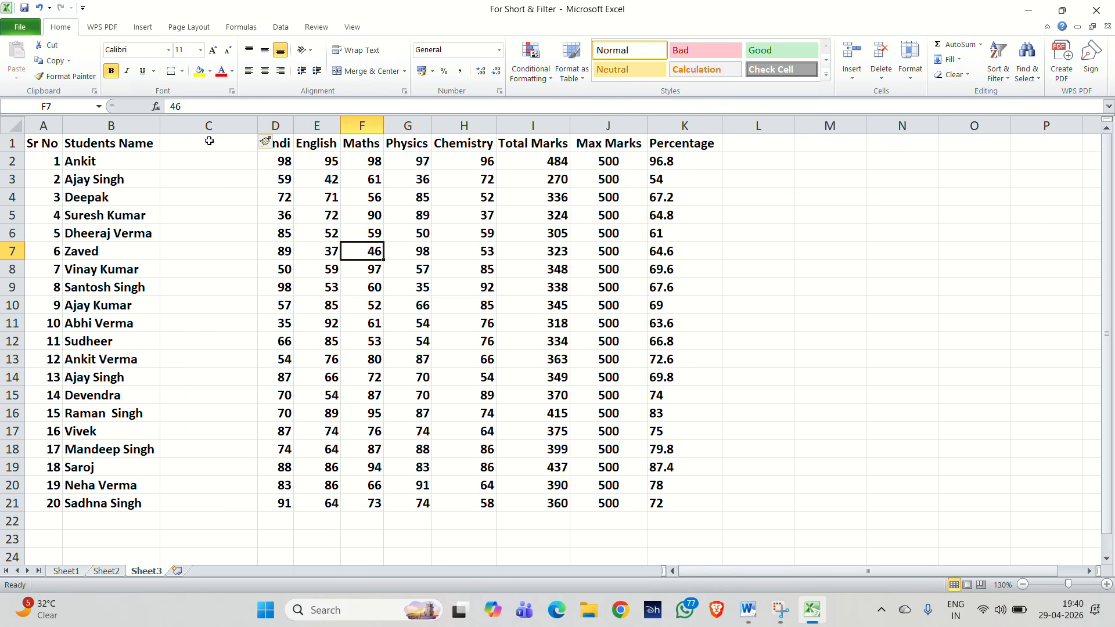
double_click(423, 227)
double_click(824, 298)
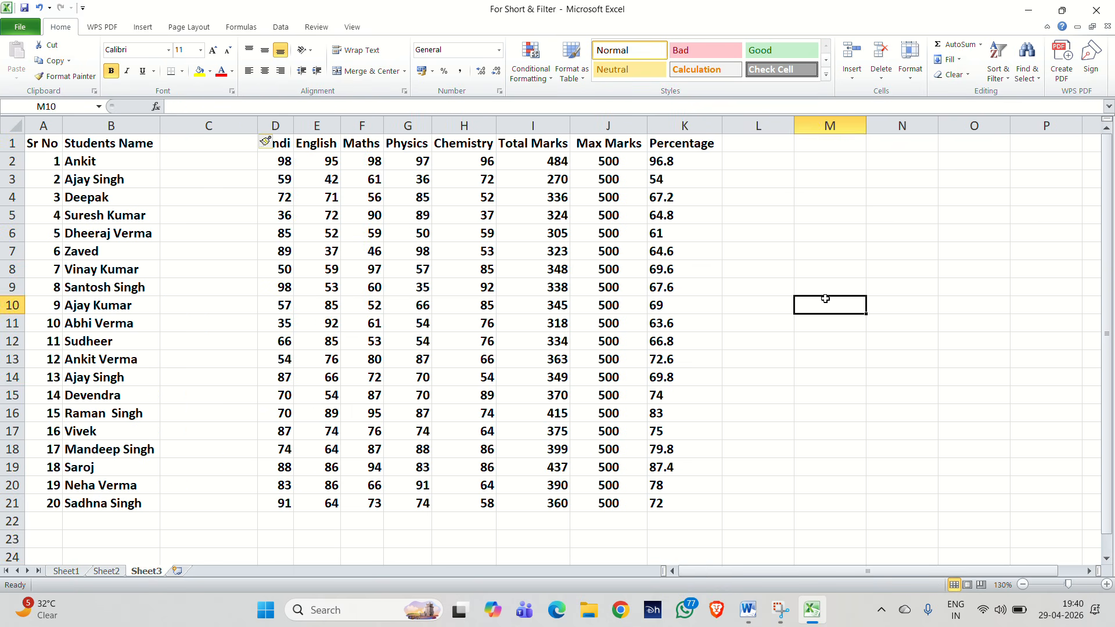
left_click(824, 299)
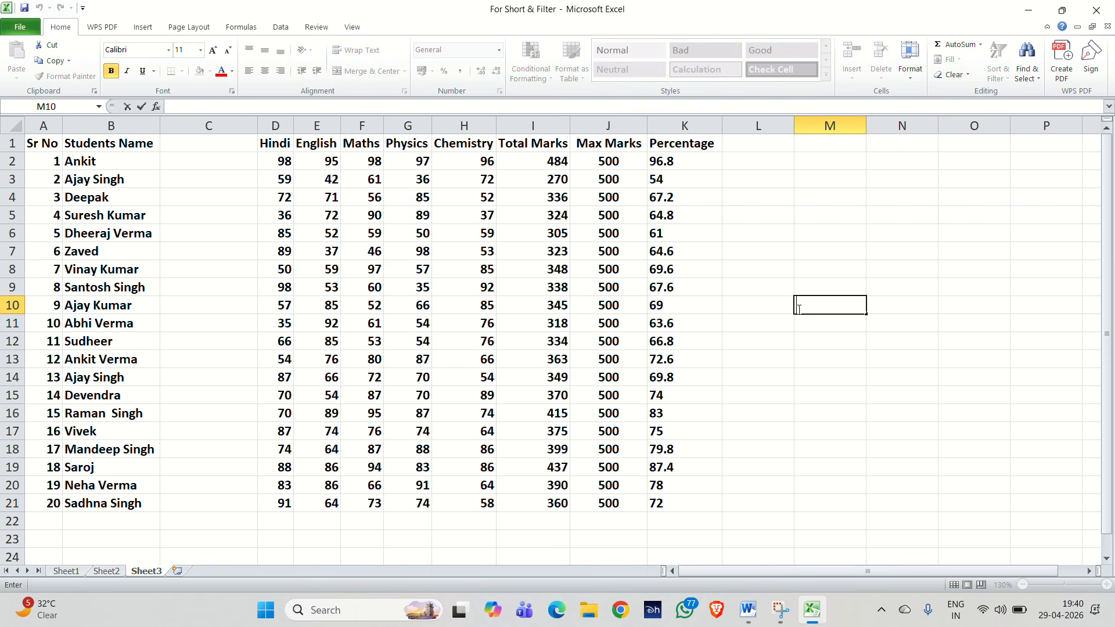
key("ctrl+z")
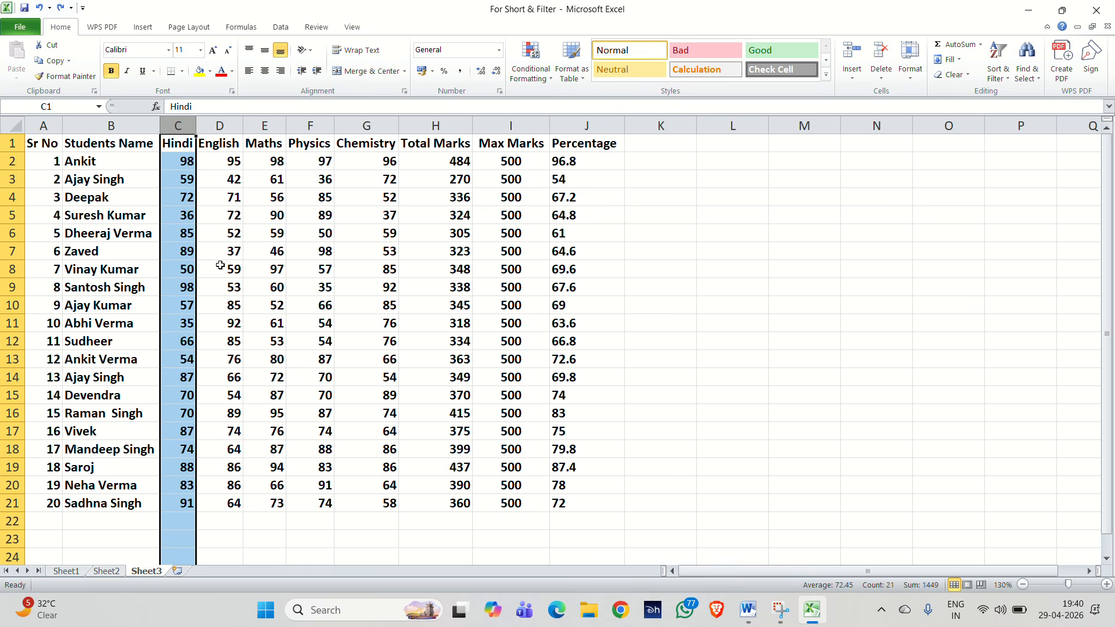
Insert a blank column ahead of Hindi with Ctrl+Shift+Plus, then delete it with Ctrl+Minus.
key("ctrl+shift+plus")
key("ctrl+shift+plus")
key("ctrl+shift+plus")
key("ctrl+shift+plus")
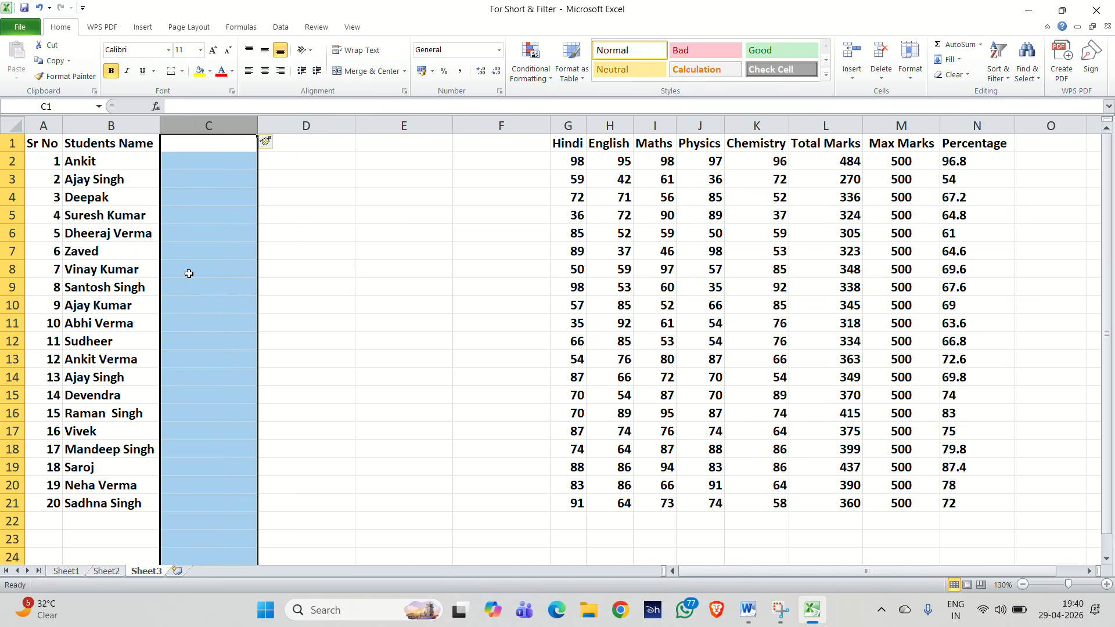
left_click(306, 305)
left_click(220, 126)
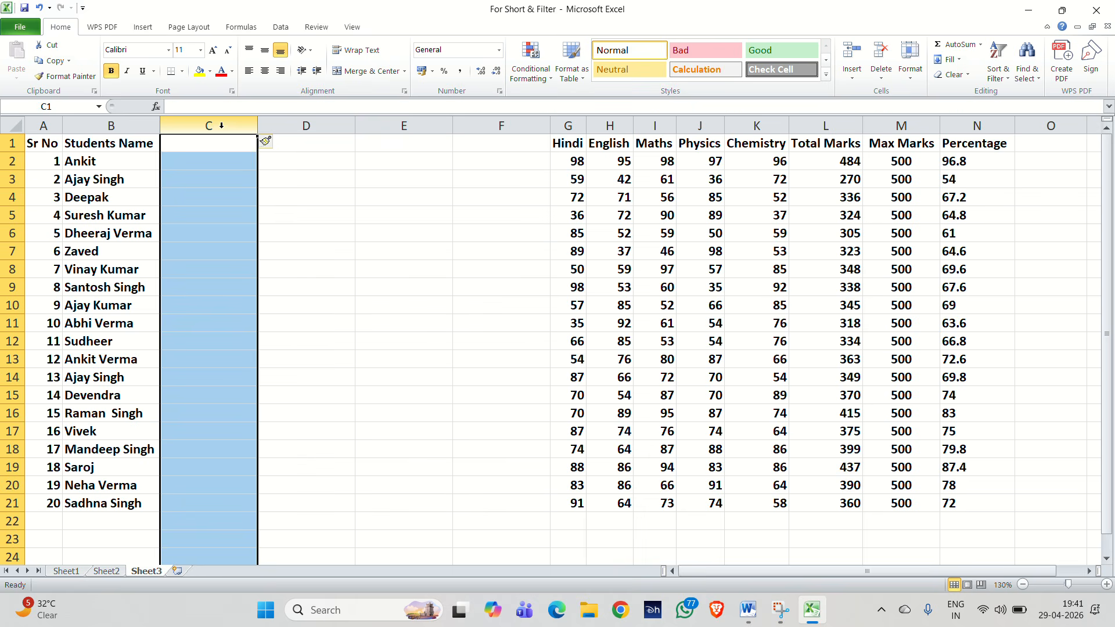
key("ctrl+minus")
key("ctrl+minus")
key("ctrl+minus")
key("ctrl+minus")
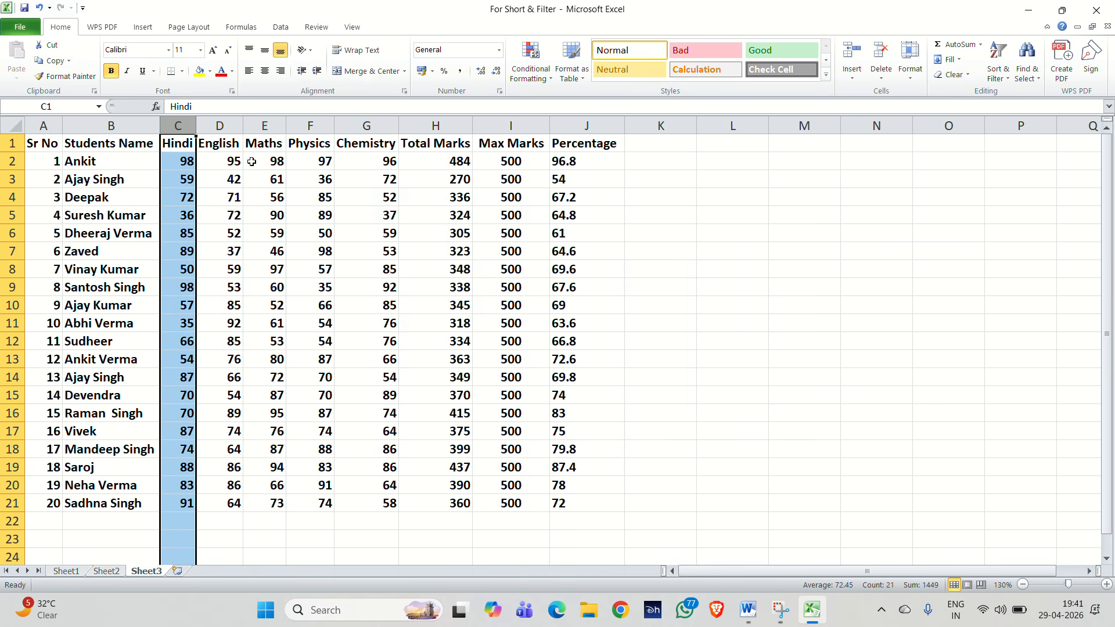
left_click(310, 233)
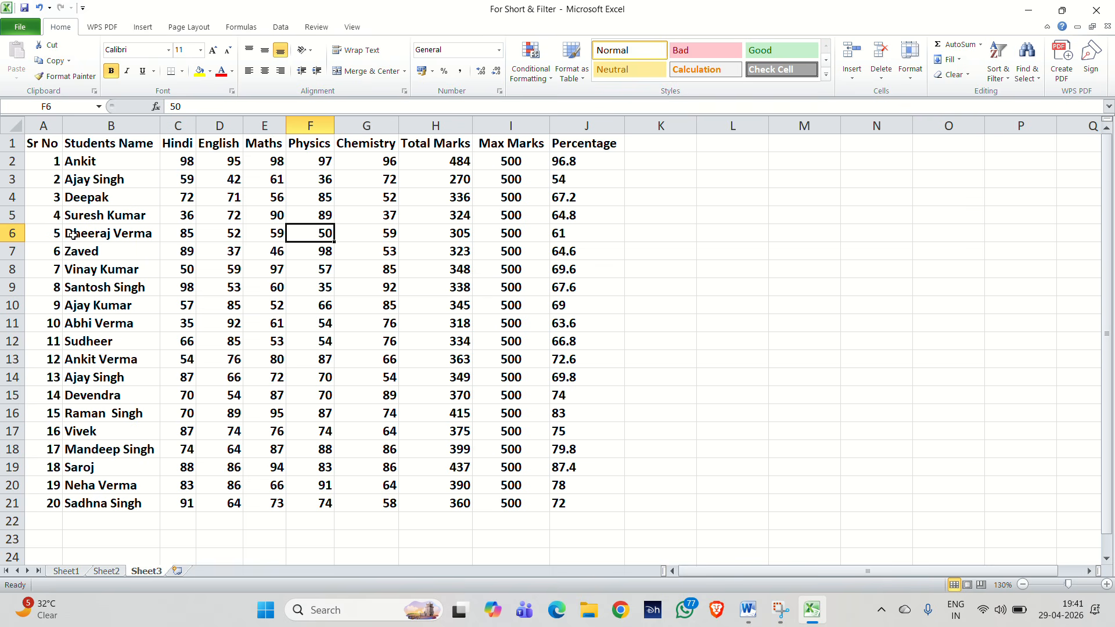
Insert a blank row above Deepak's row 4, then undo it.
left_click(6, 198)
right_click(12, 198)
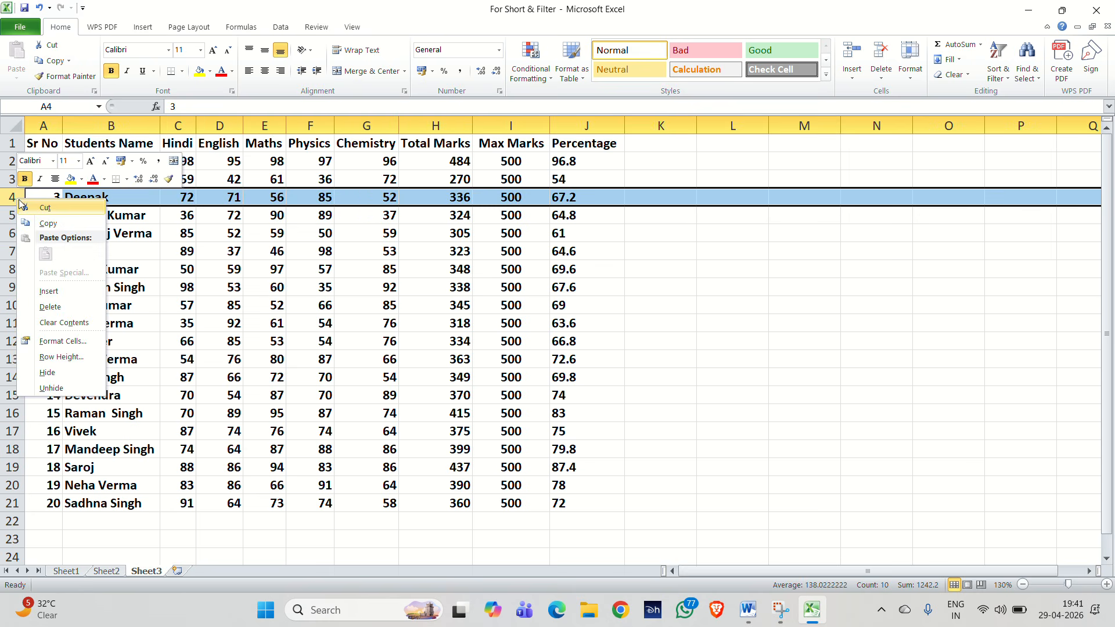
left_click(61, 292)
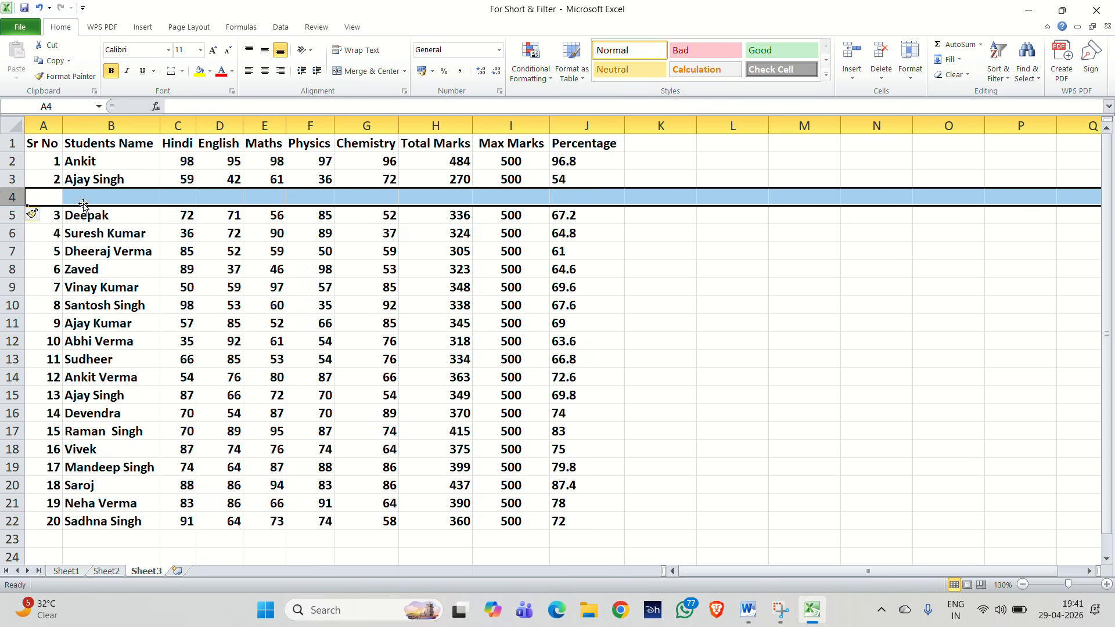
left_click(84, 199)
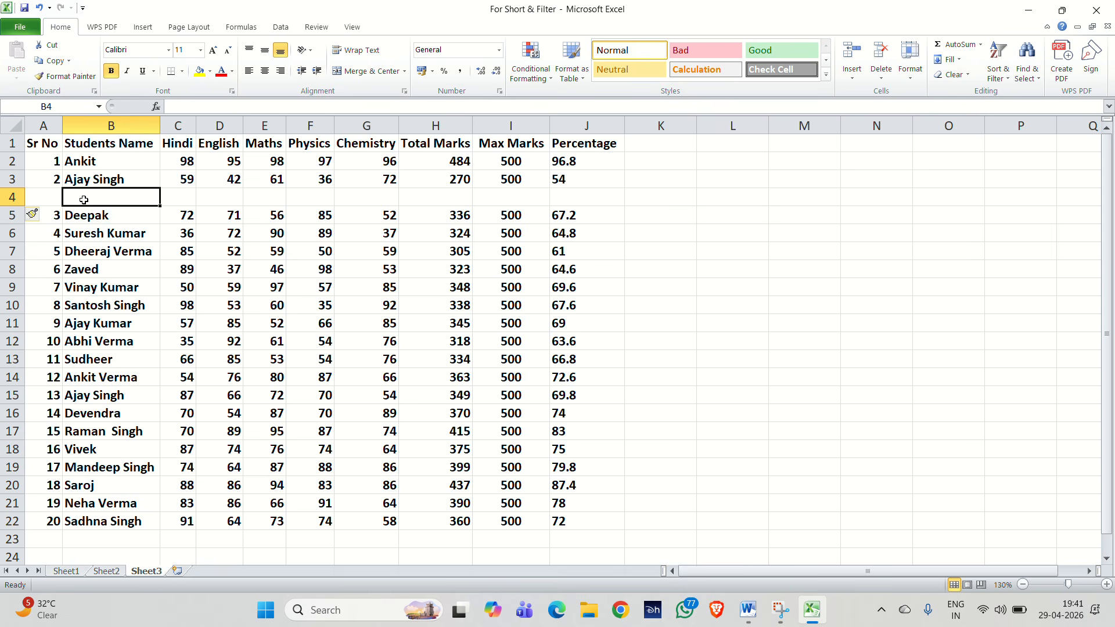
key("ctrl+z")
left_click(748, 610)
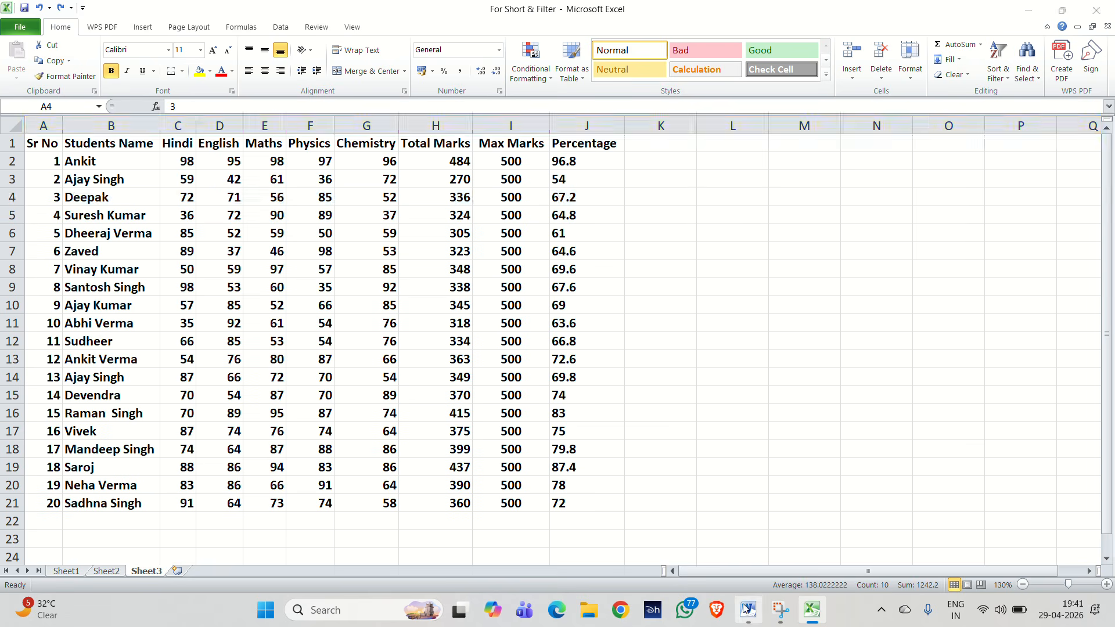
Highlight the first Task 6 instruction and review the table's Hindi header and Amit Kumar row.
left_click(670, 411)
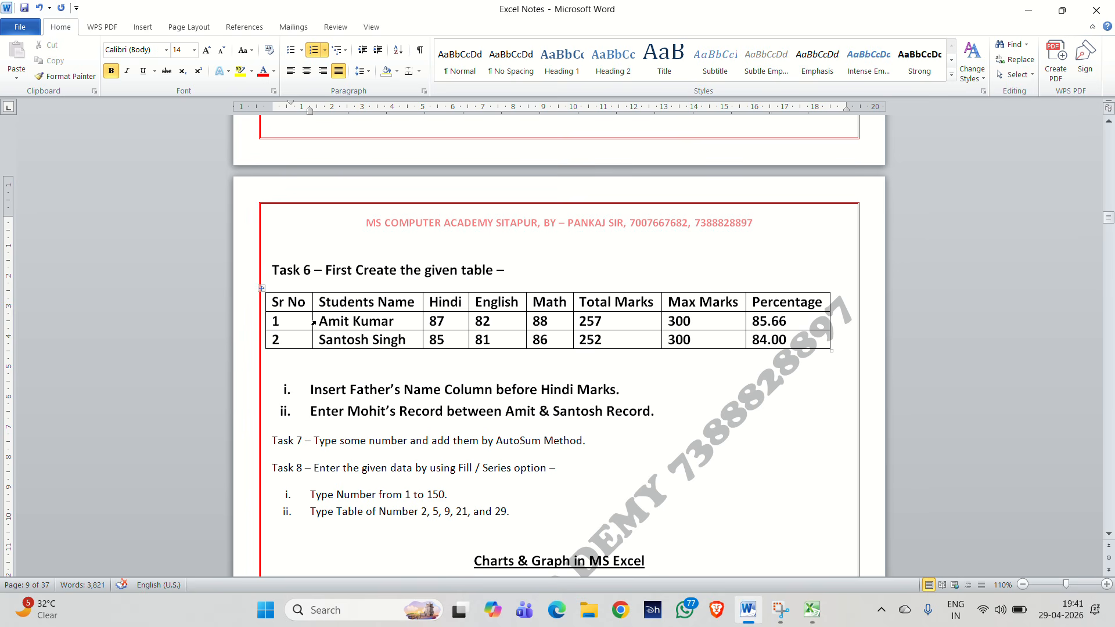
left_click_drag(620, 390, 309, 388)
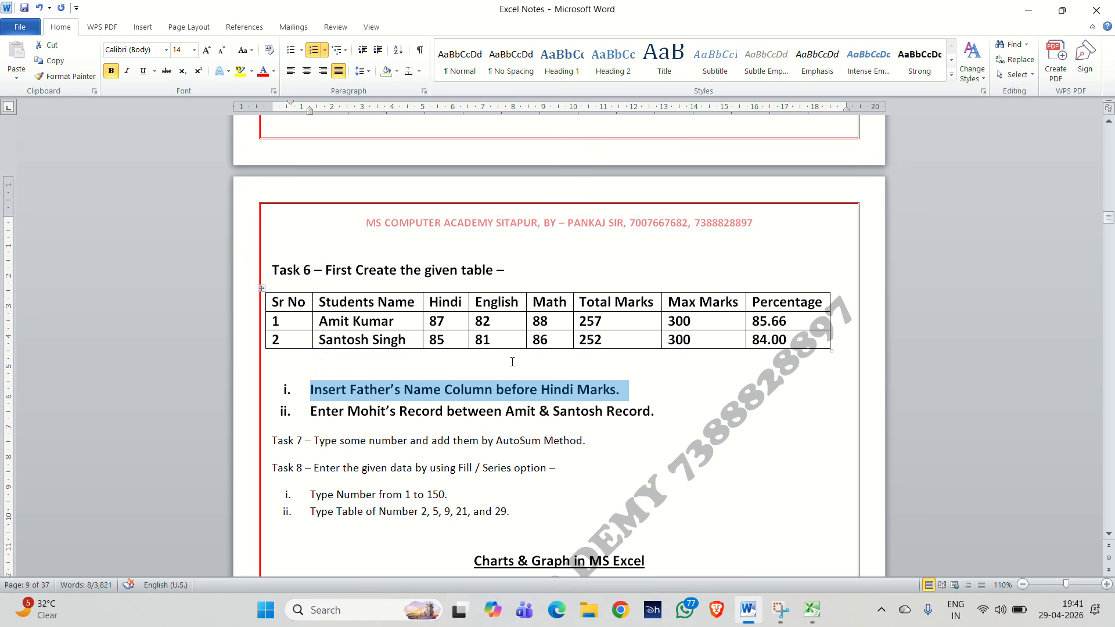
left_click(462, 304)
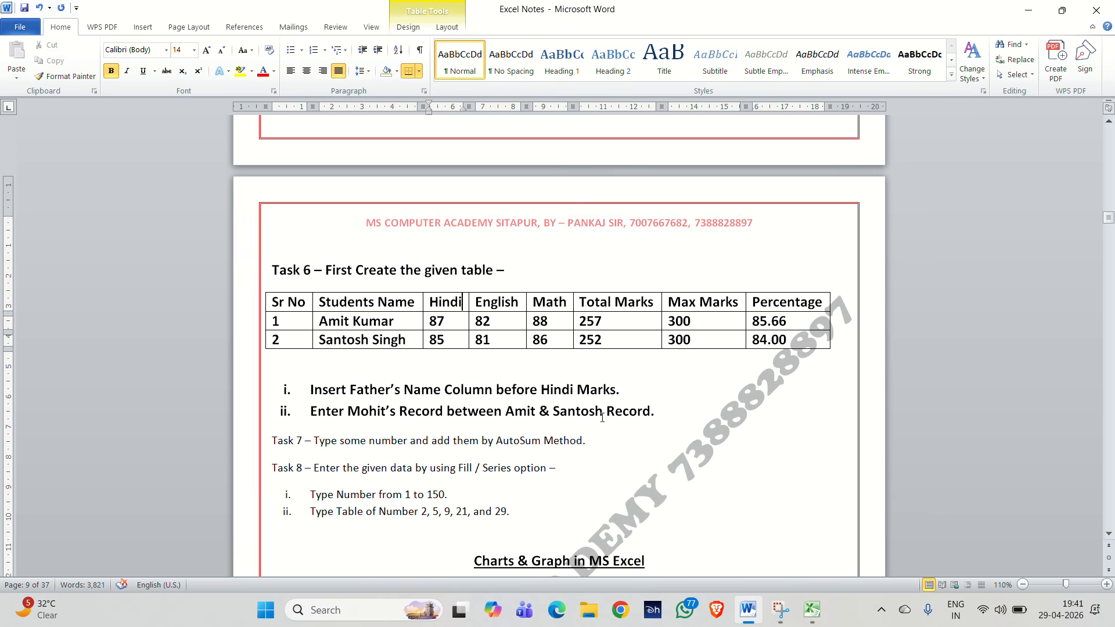
left_click(662, 412)
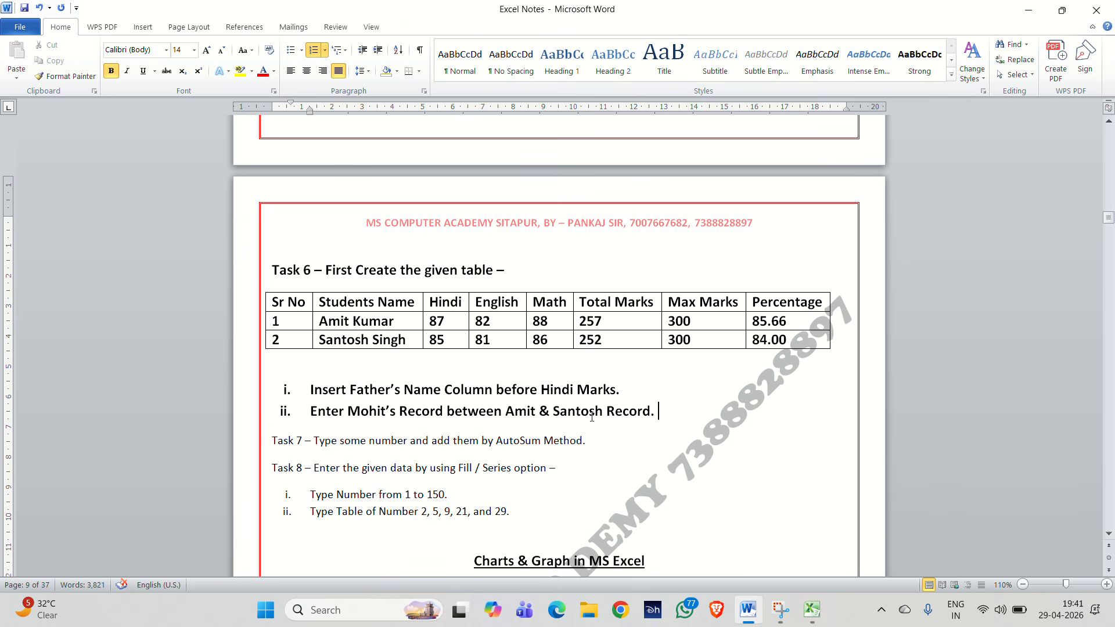
left_click(409, 319)
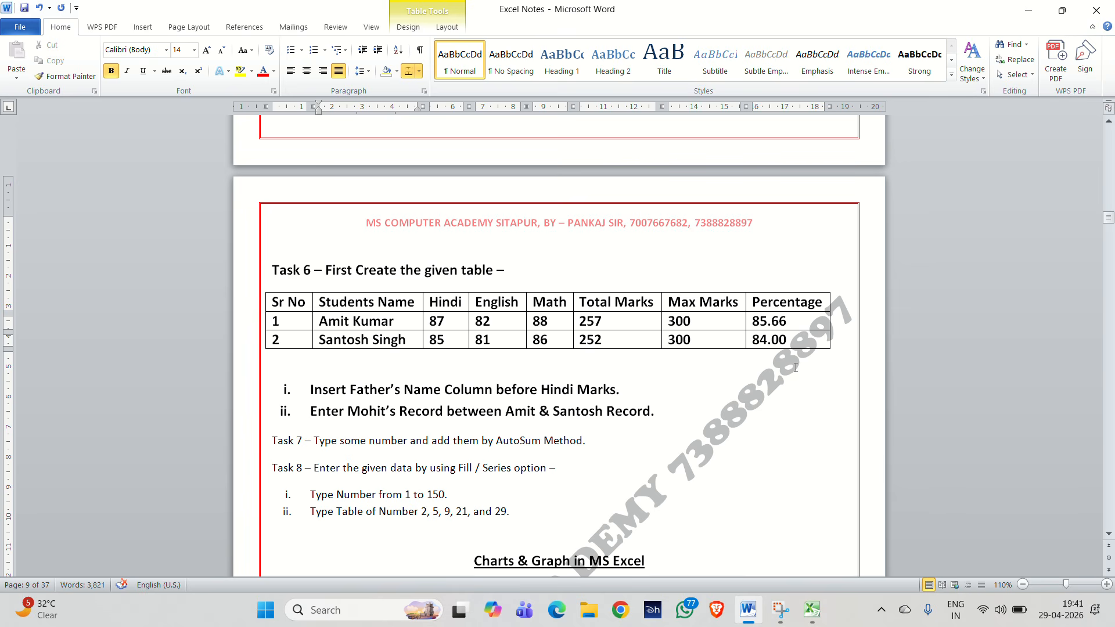
left_click(837, 321)
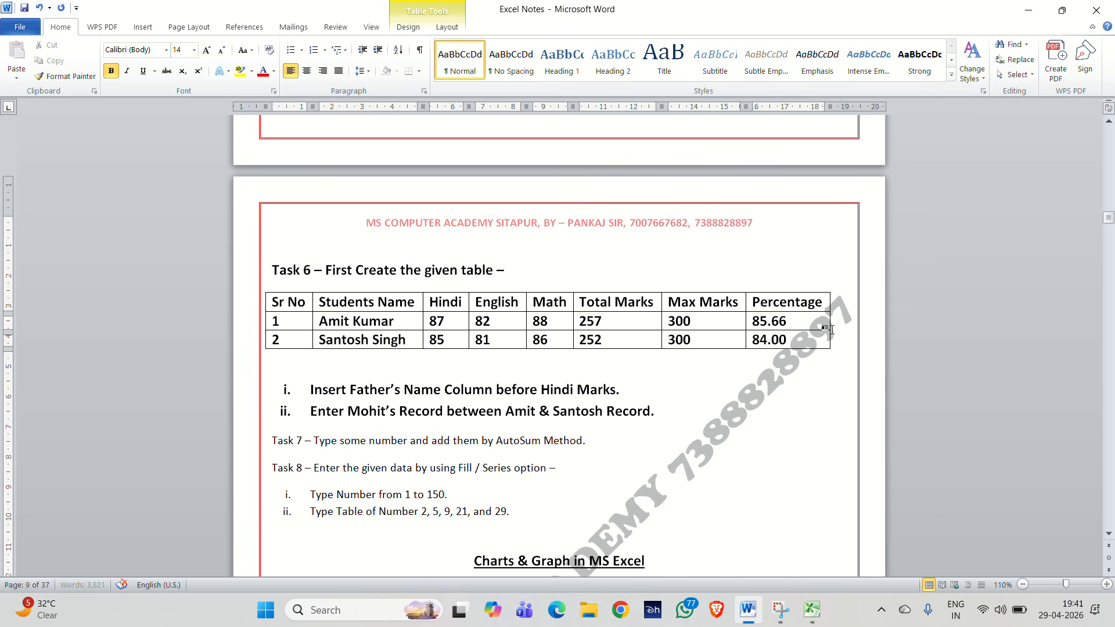
key("Return")
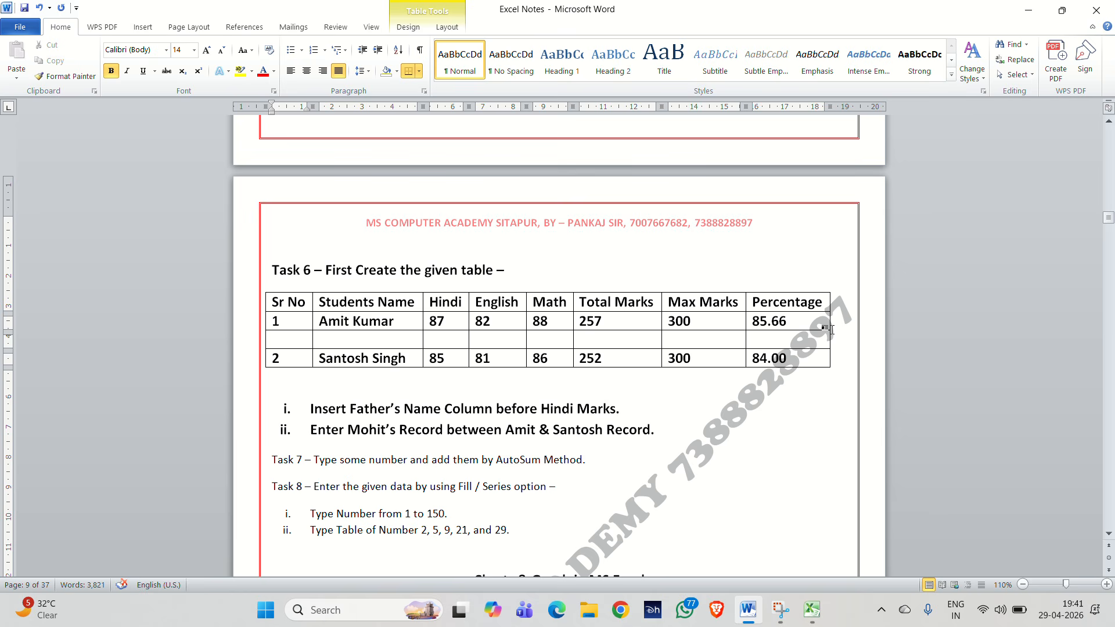
key("ctrl+z")
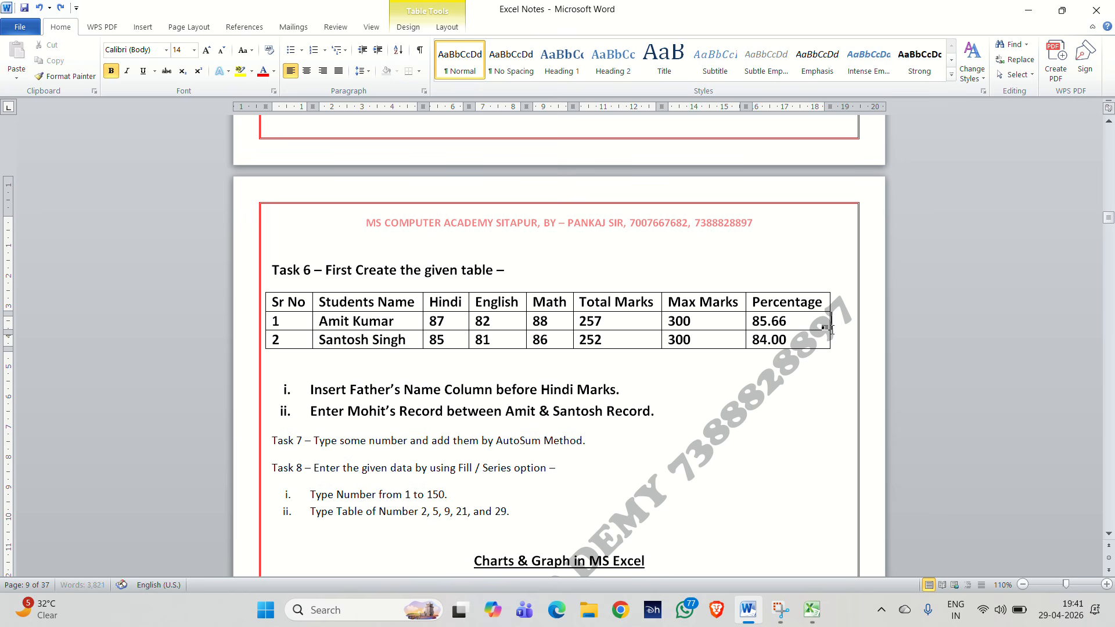
key("alt+Tab")
Insert two blank rows above Deepak with Ctrl+Shift+=, then remove them with Ctrl+Minus.
left_click(124, 233)
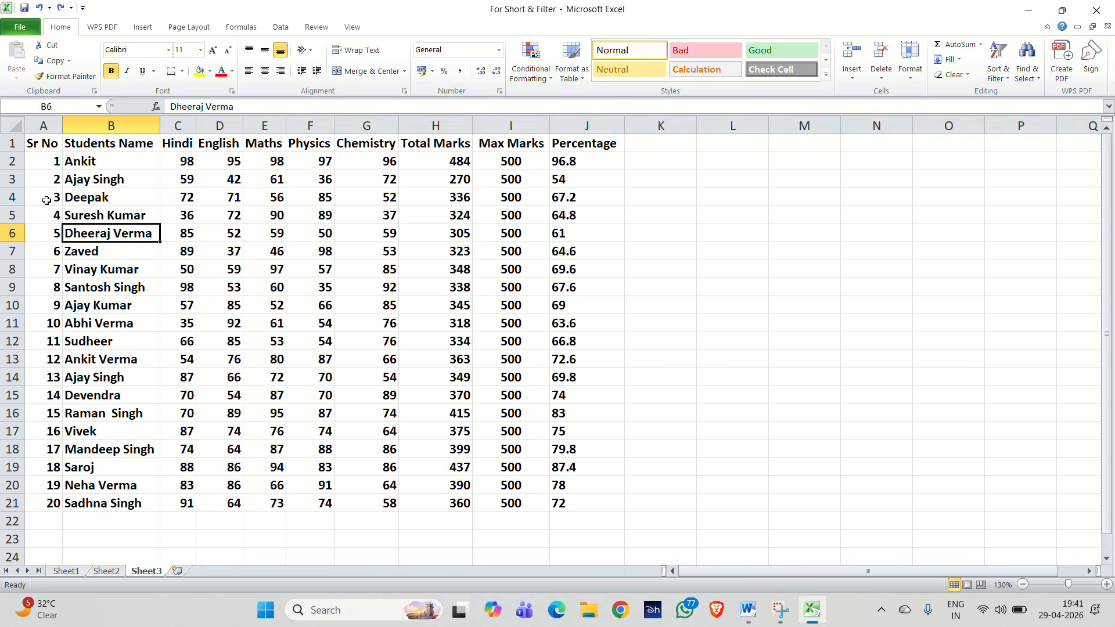
left_click(13, 197)
right_click(18, 197)
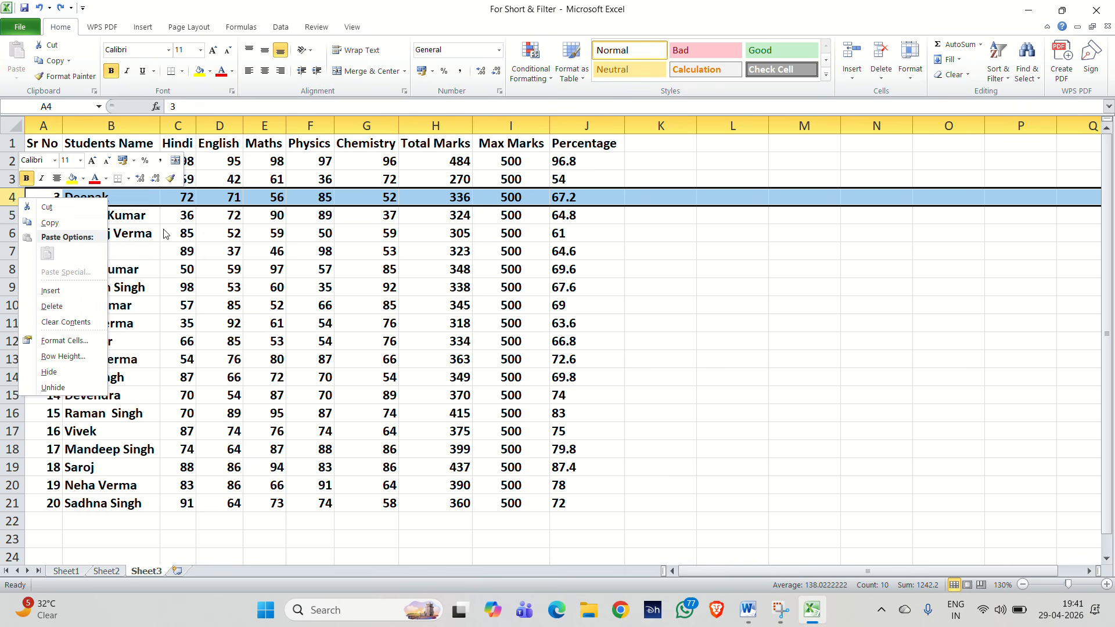
left_click(12, 197)
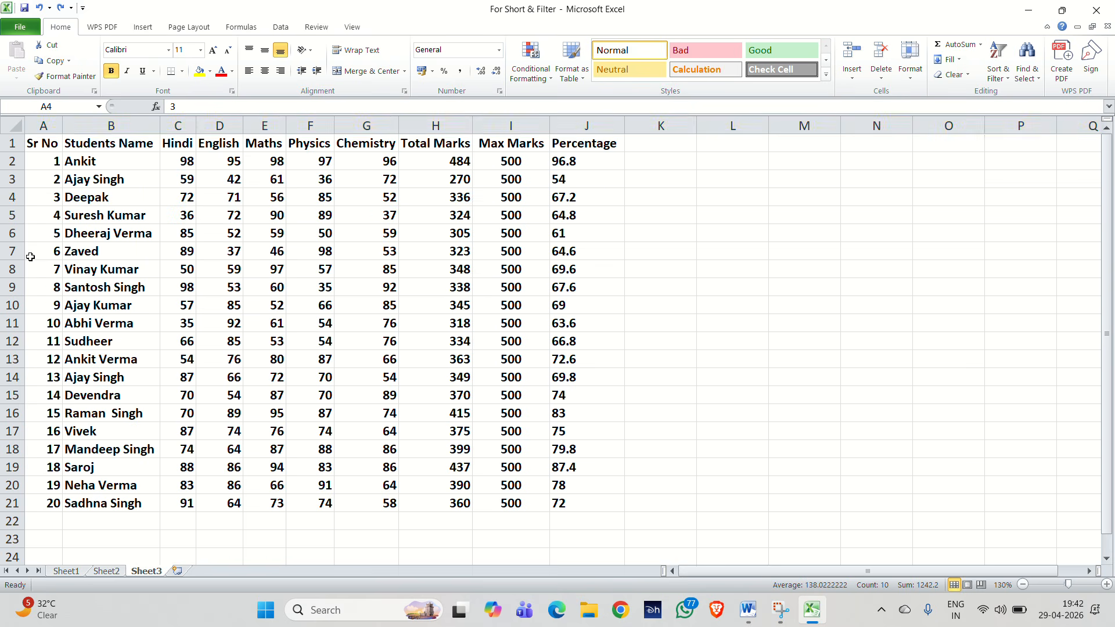
key("ctrl+shift+equal")
key("ctrl+shift+equal")
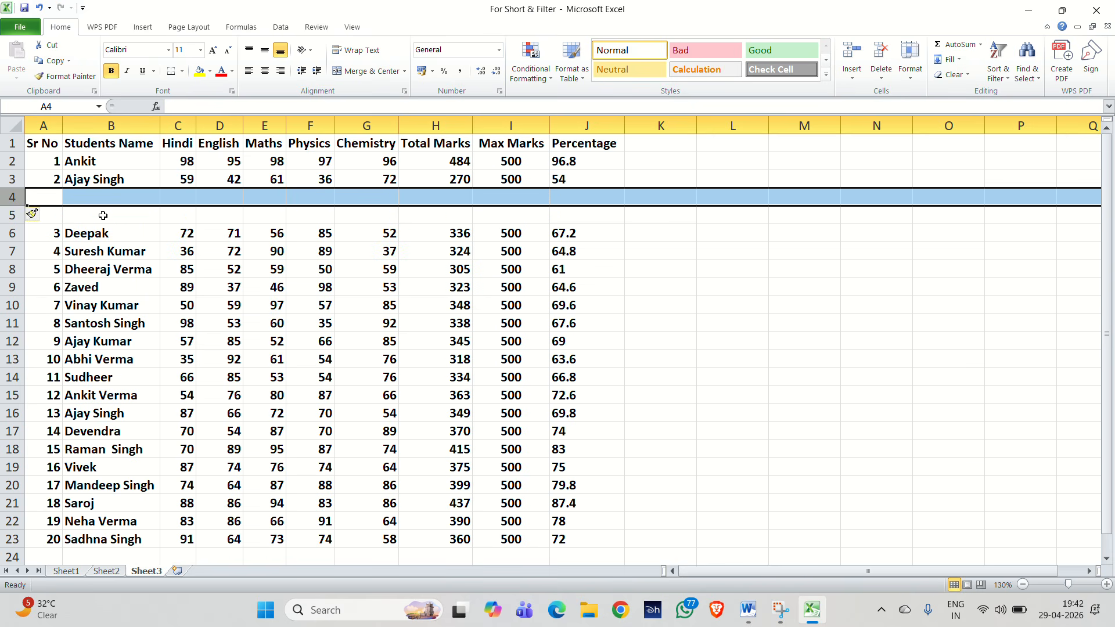
key("ctrl+minus")
key("ctrl+minus")
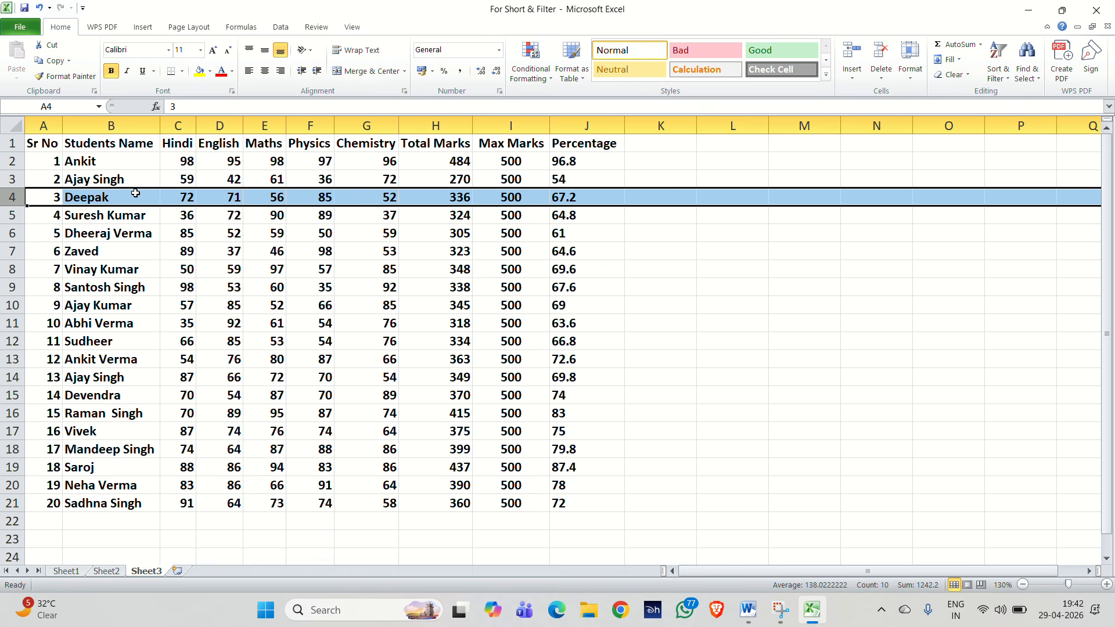
left_click(135, 192)
left_click(178, 233)
left_click(219, 303)
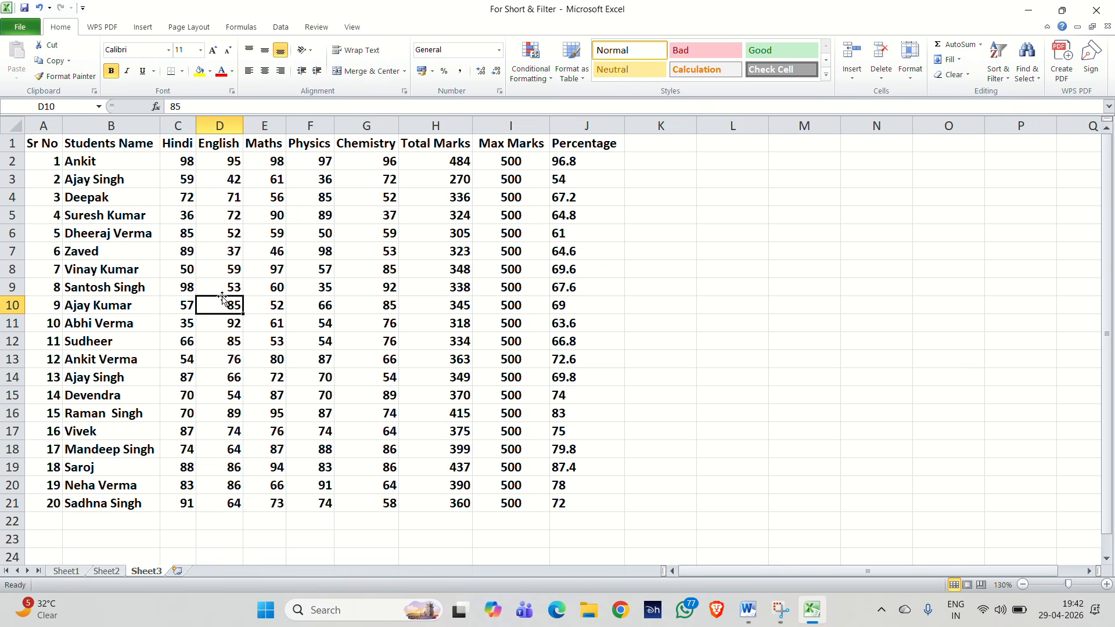
left_click(748, 611)
Make the whole Task 7 line bold at 14 pt.
left_click(623, 448)
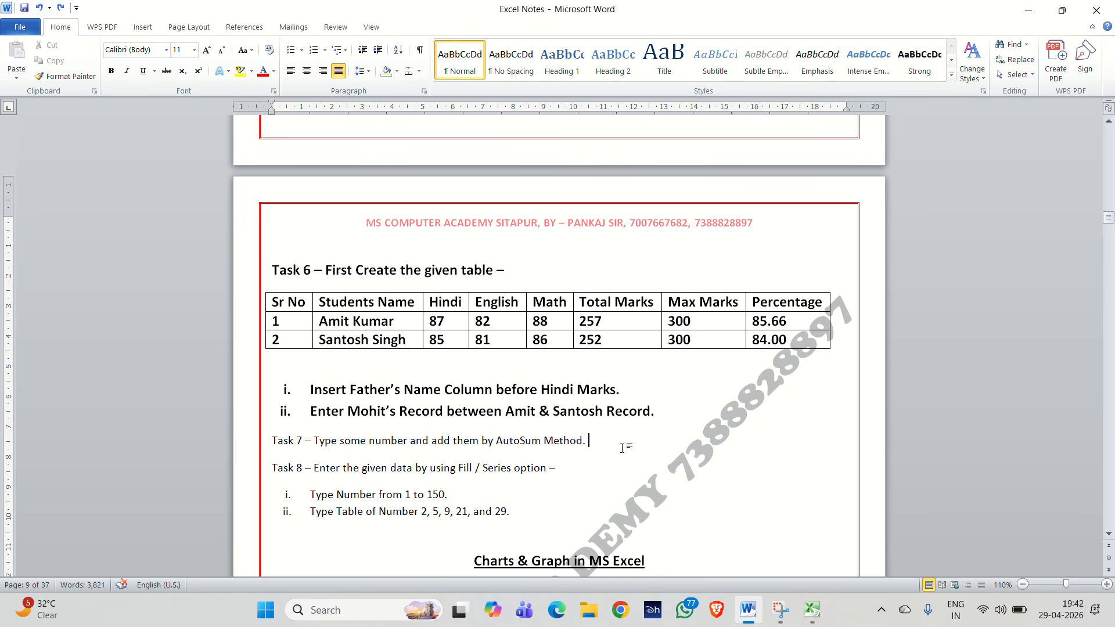
triple_click(622, 448)
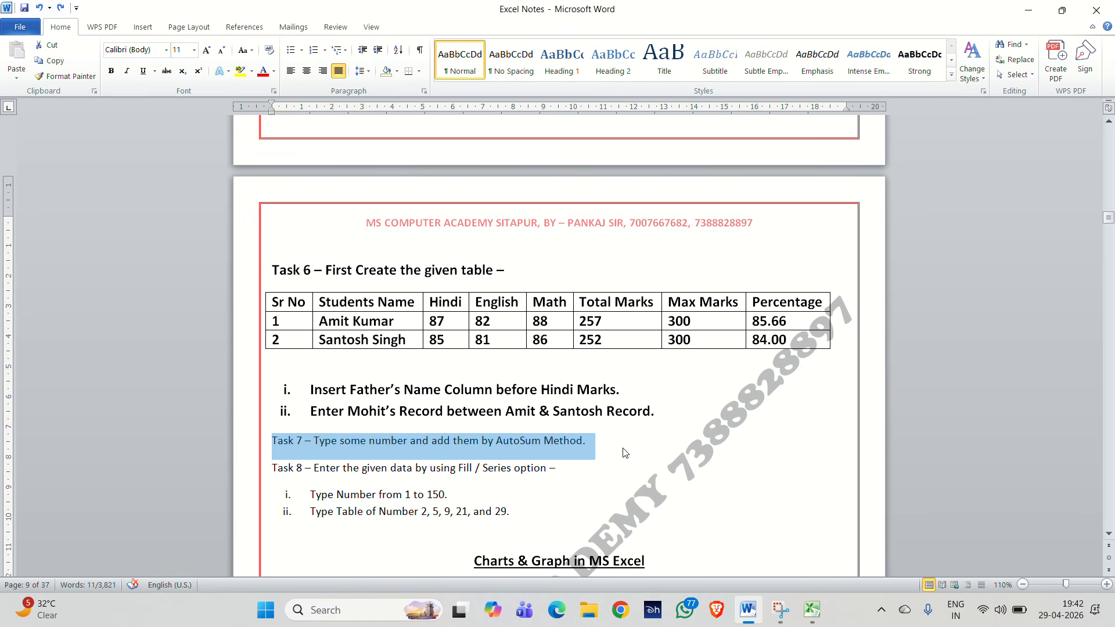
key("ctrl+b")
key("ctrl+bracketright")
key("ctrl+bracketright")
key("ctrl+bracketright")
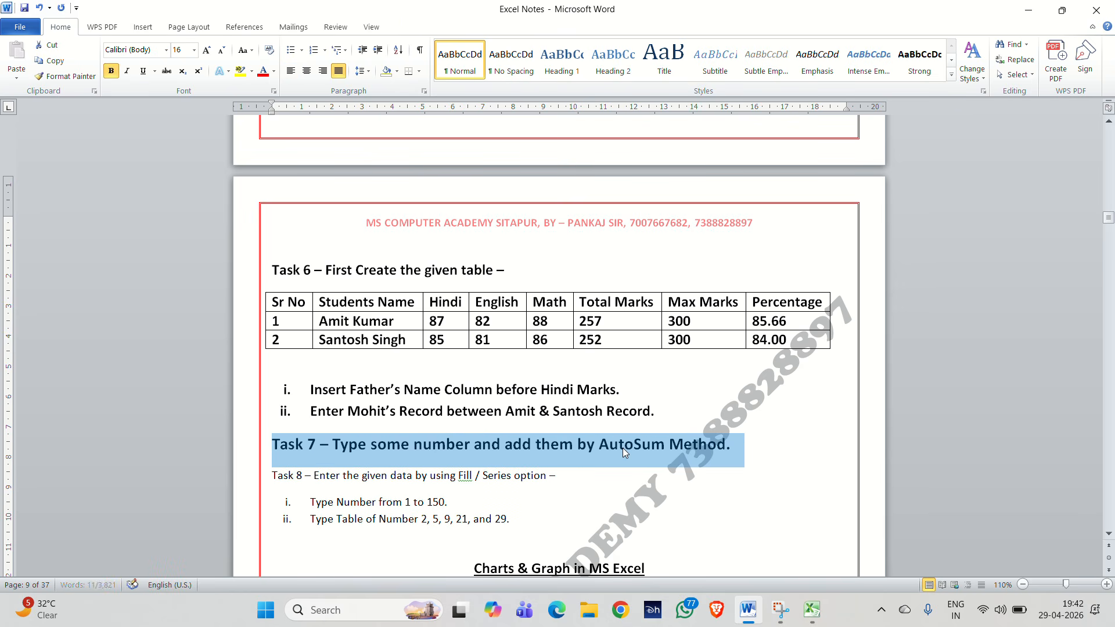
left_click(682, 446)
Add blank lines after Task 8's list and ignore the spelling flag on Fill.
scroll(717, 444, "down", 1)
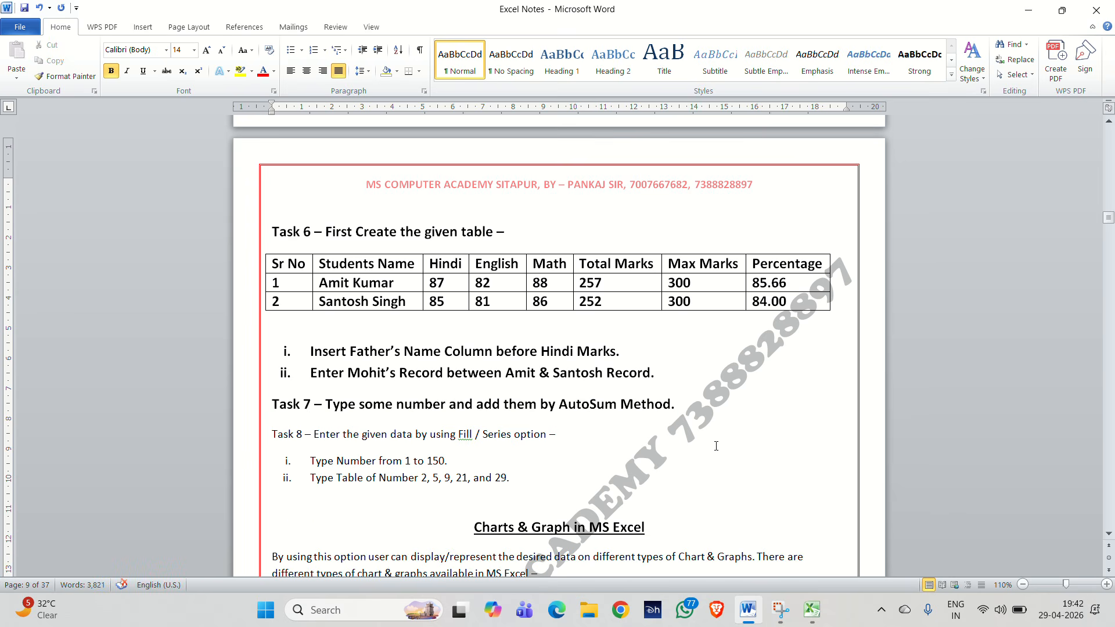
key("Return")
key("Return")
key("Return")
key("Return")
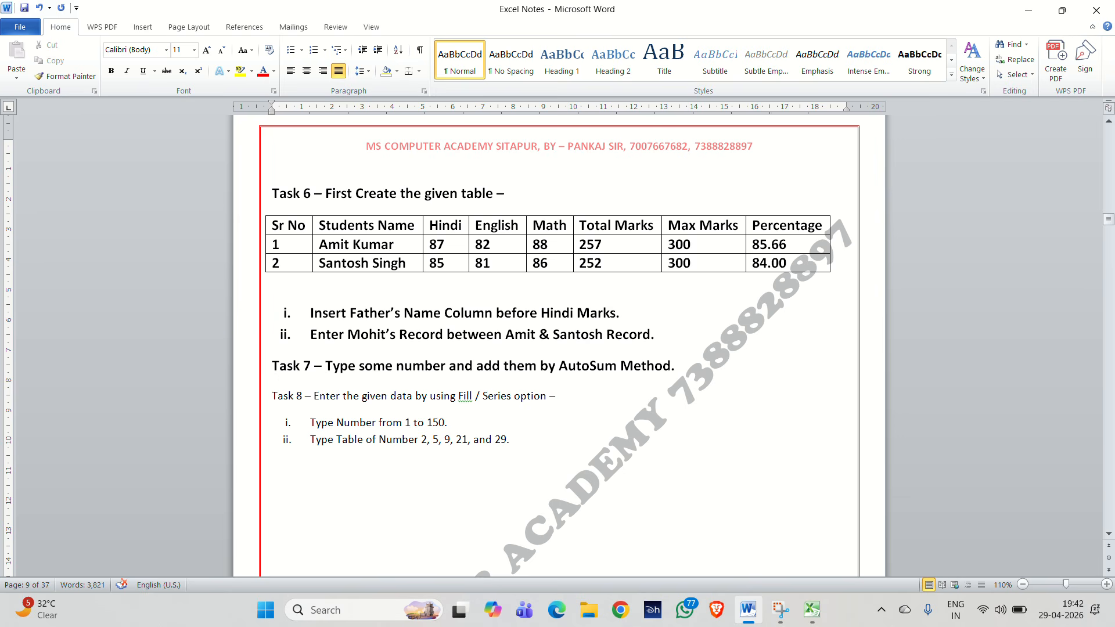
right_click(460, 394)
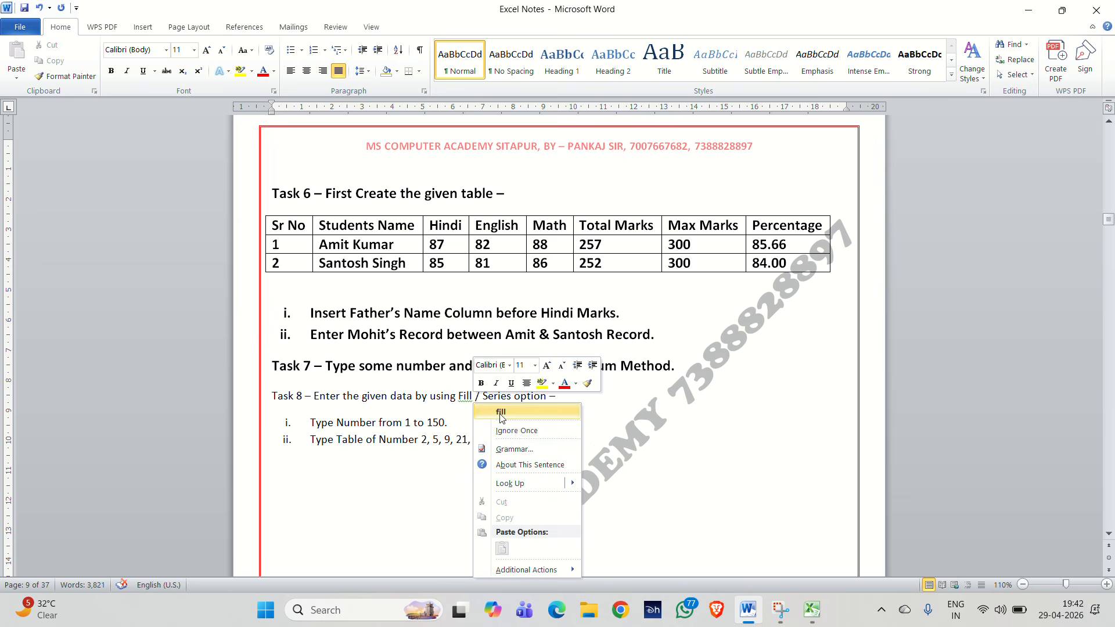
left_click(551, 427)
left_click(692, 360)
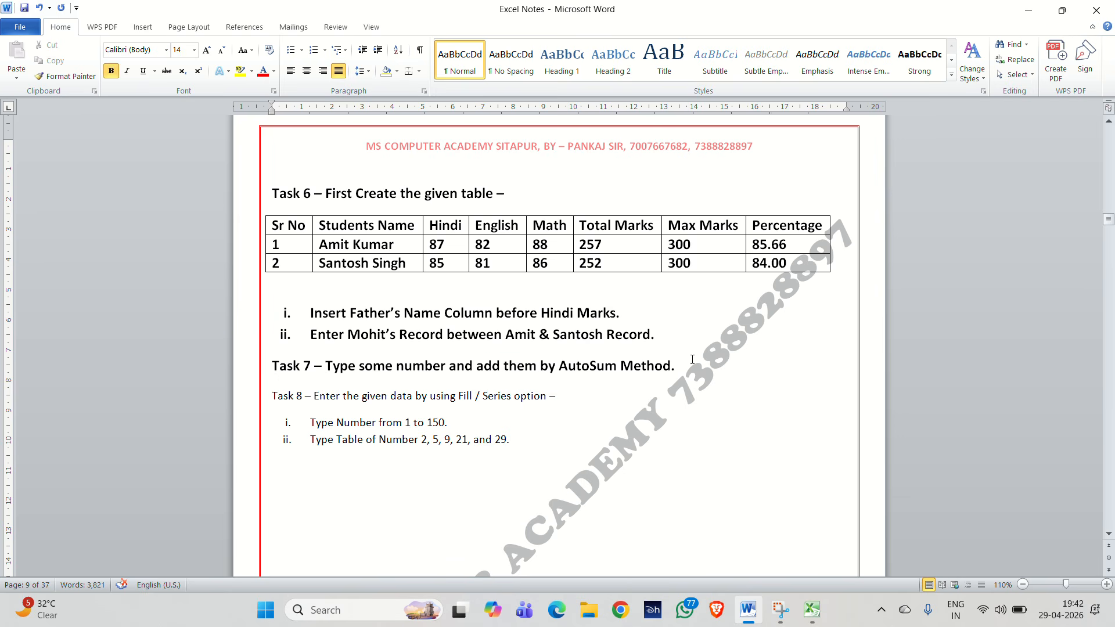
key("alt+Tab")
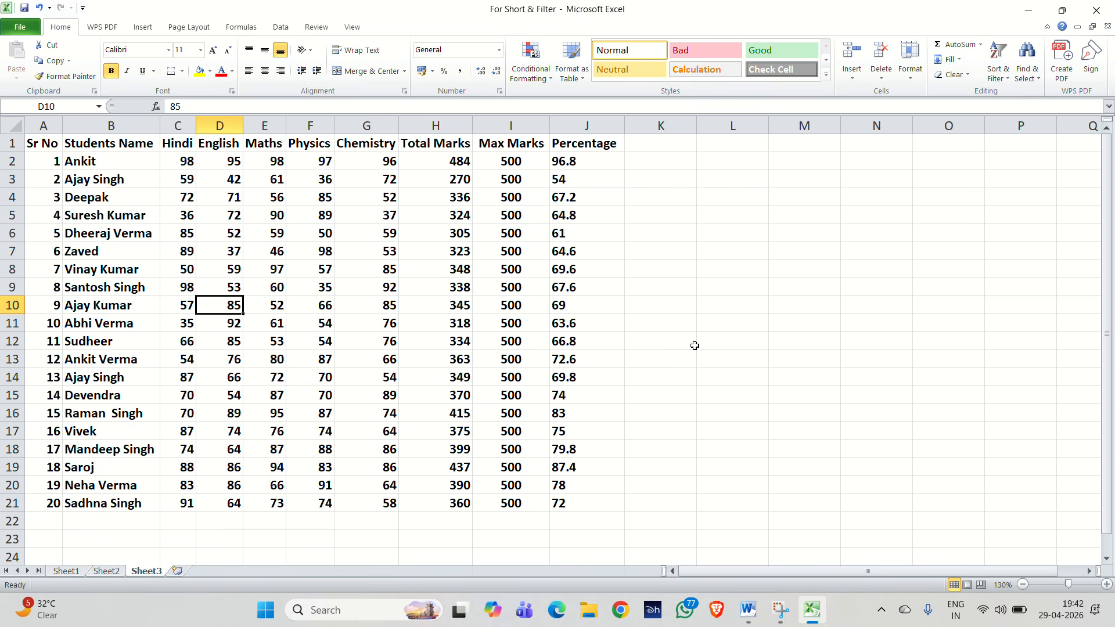
Add a new worksheet, make it all bold, and enter 4, 5, 8, 9, 6 down column A.
left_click(180, 571)
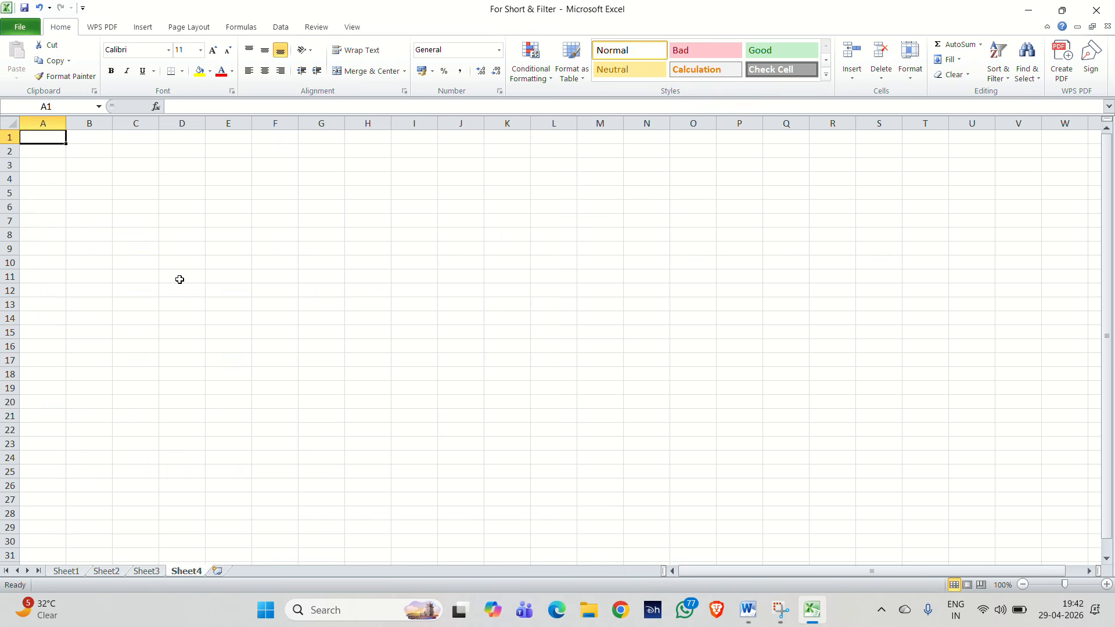
key("ctrl+a")
key("ctrl+b")
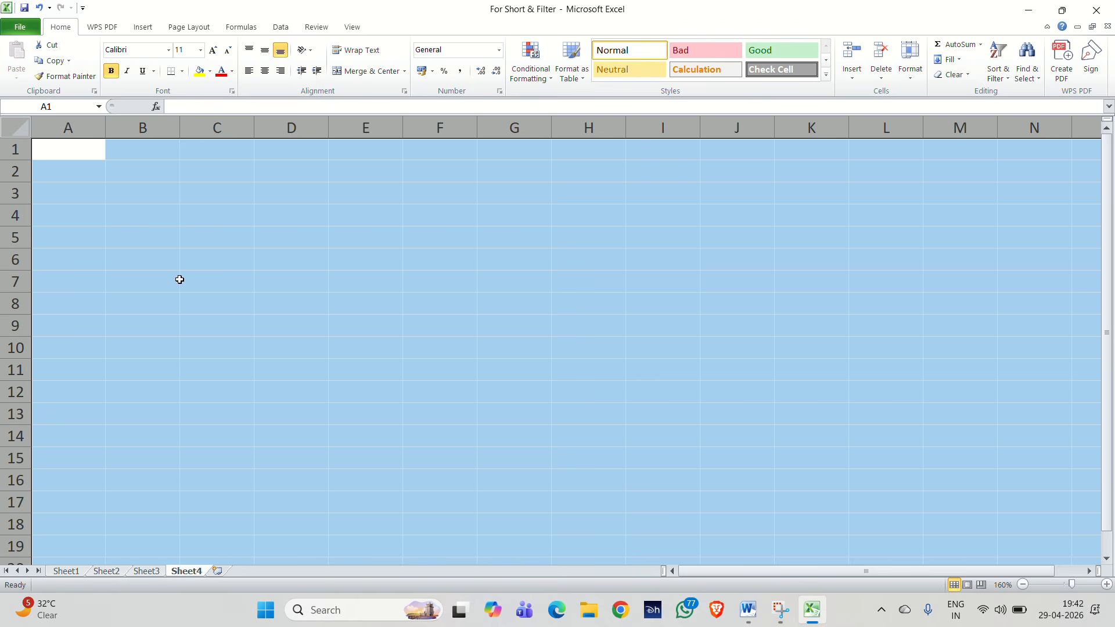
left_click(72, 149)
type("4")
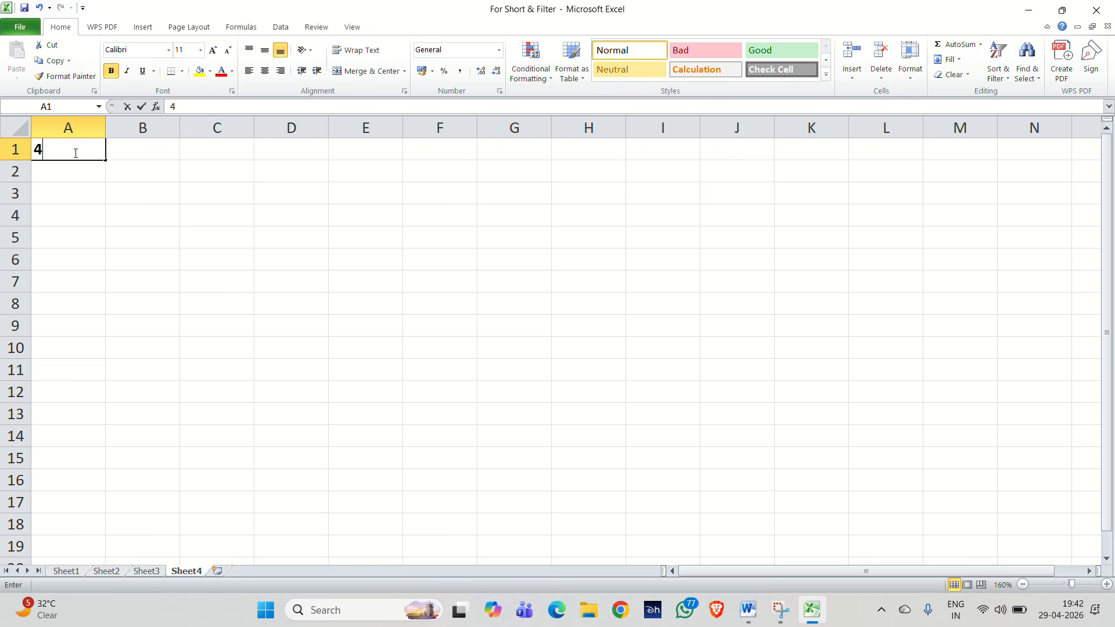
key("Return")
type("5")
key("Return")
type("8")
key("Return")
type("9 6")
key("Return")
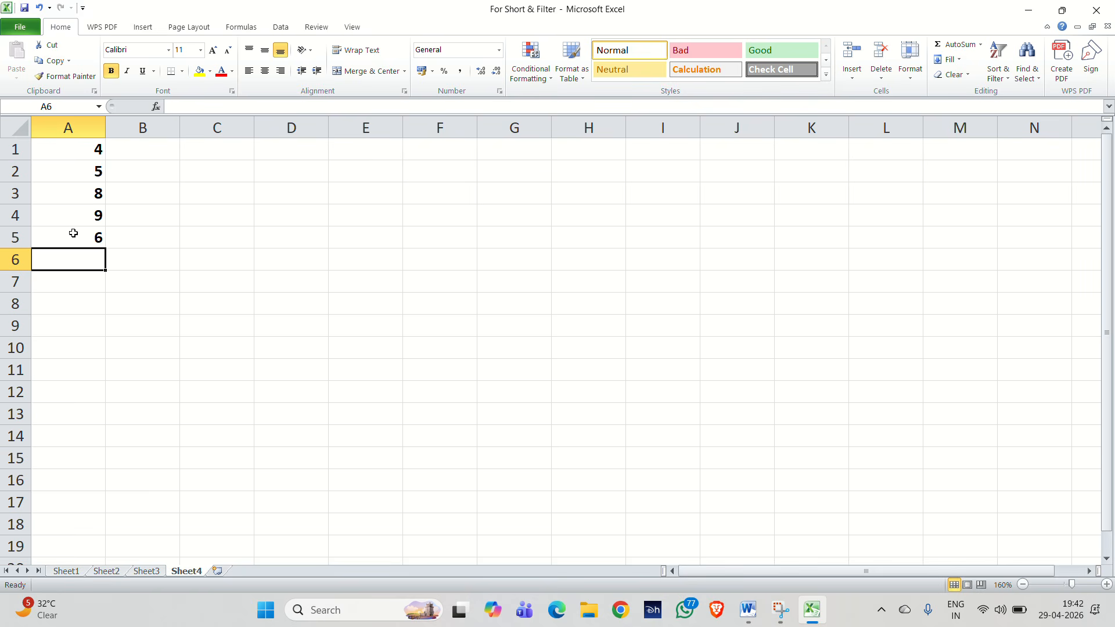
Enter 74, 58, 63, 95, 85, 75 and 85 down column E starting at E1.
left_click(364, 153)
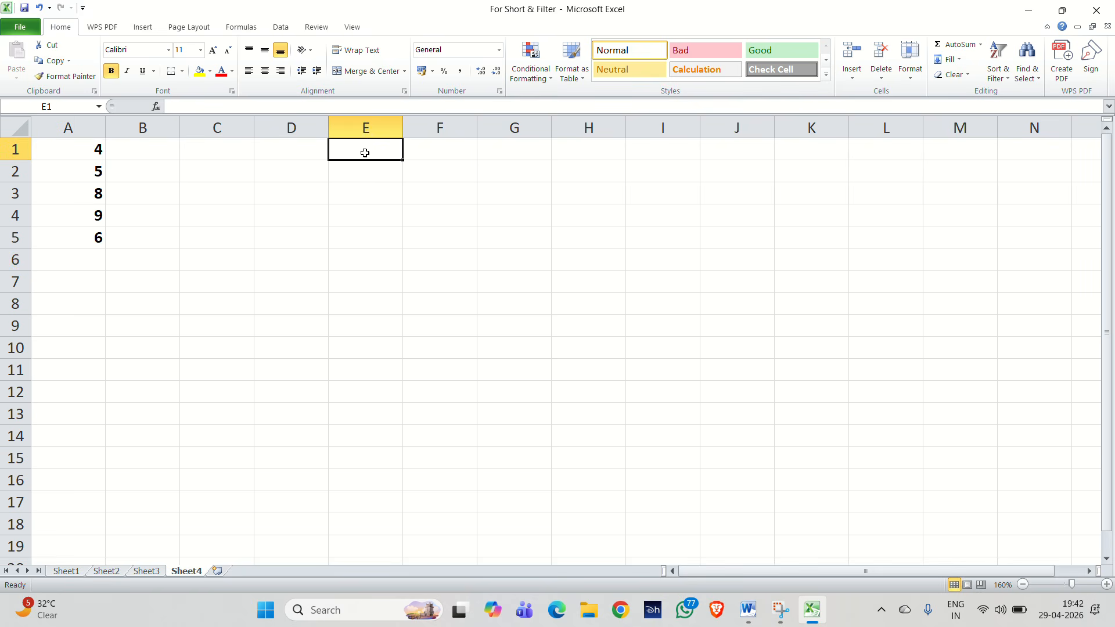
type("74")
key("Return")
type("58")
key("Return")
type("63")
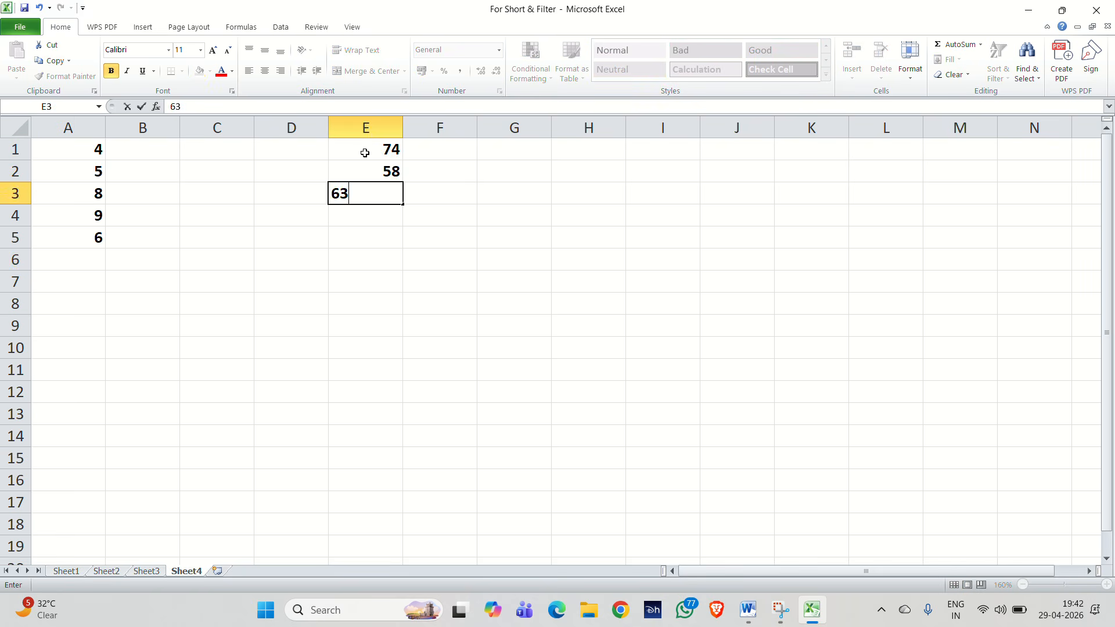
key("Return")
type("95")
key("Return")
type("85")
key("Return")
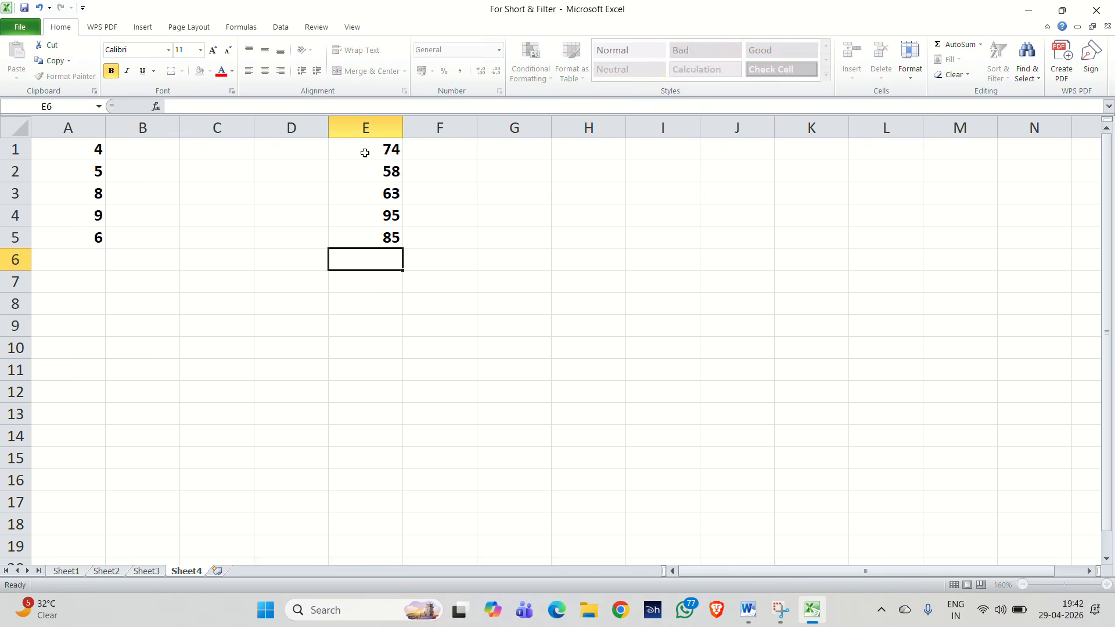
type("75")
key("Return")
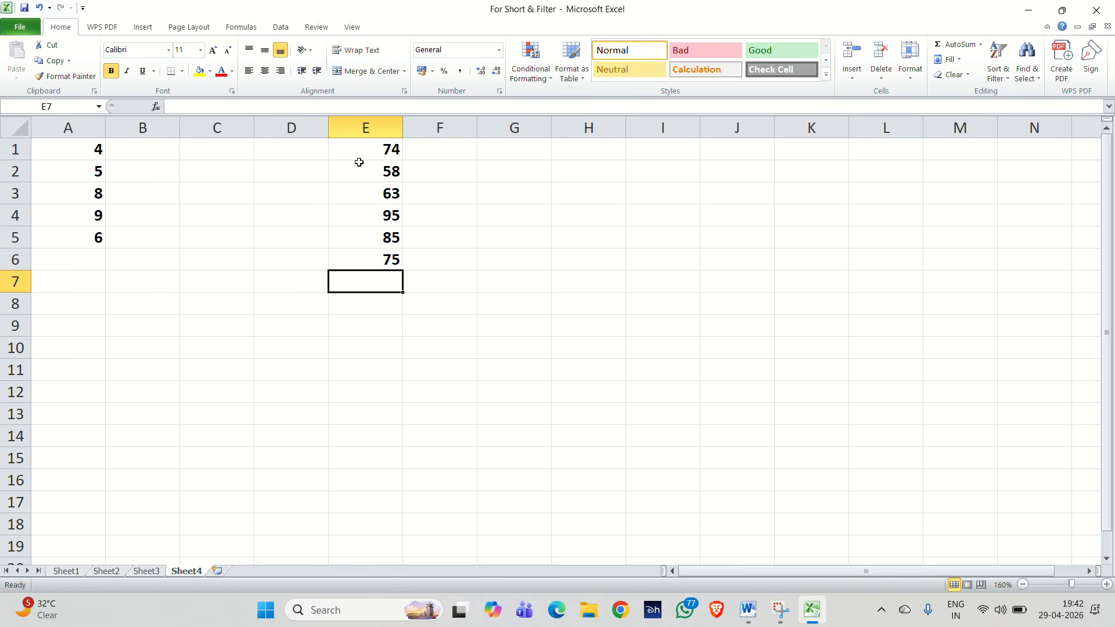
type("85")
key("Return")
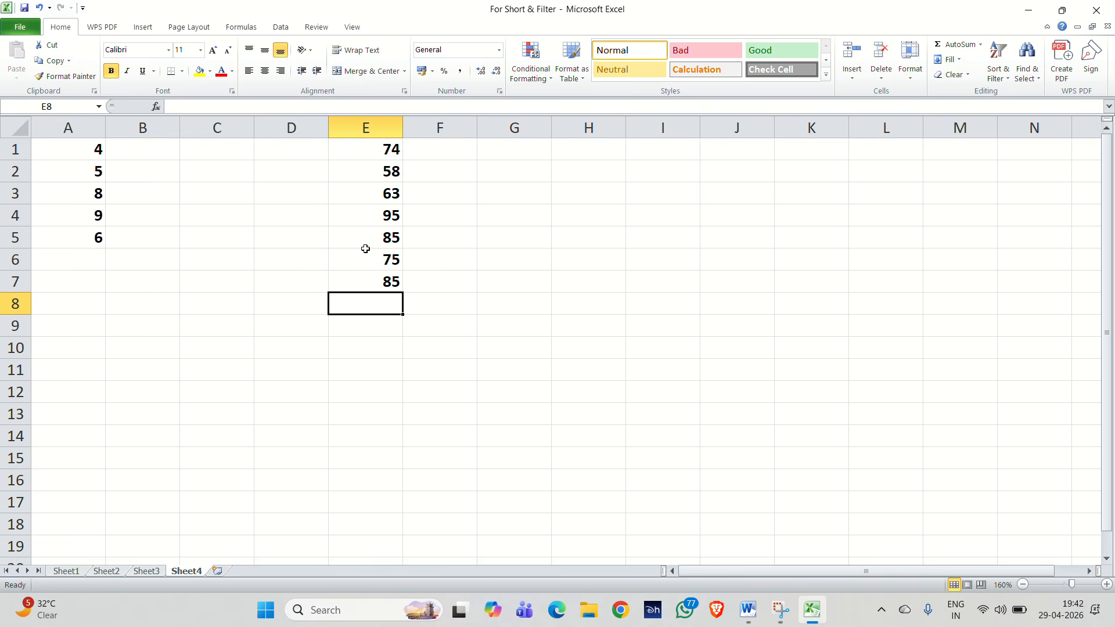
left_click(90, 262)
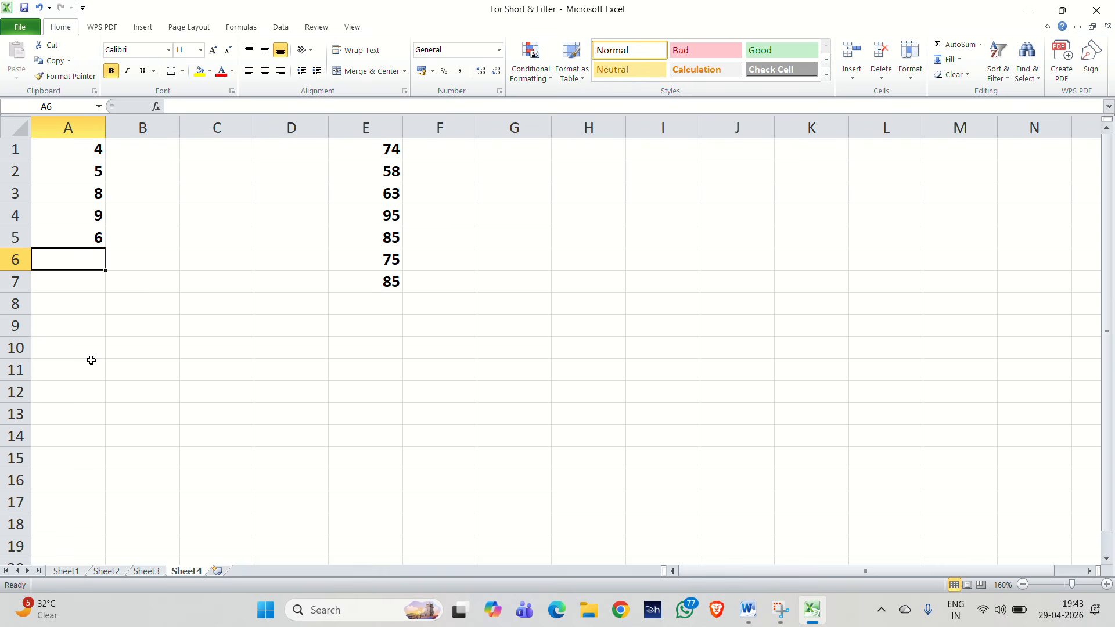
type("=Sum")
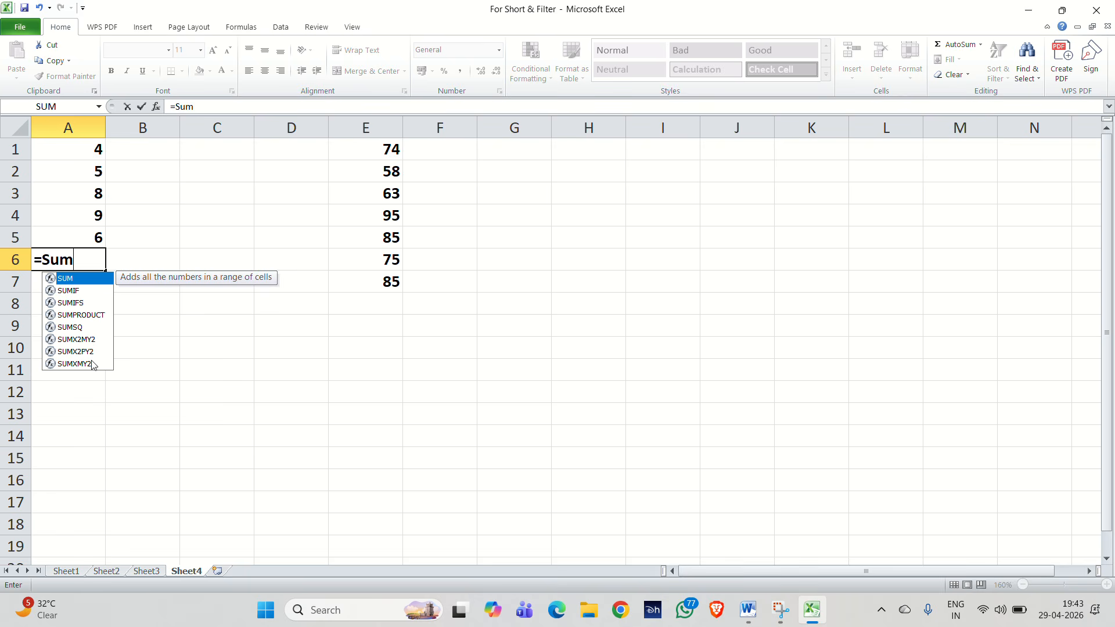
type("(")
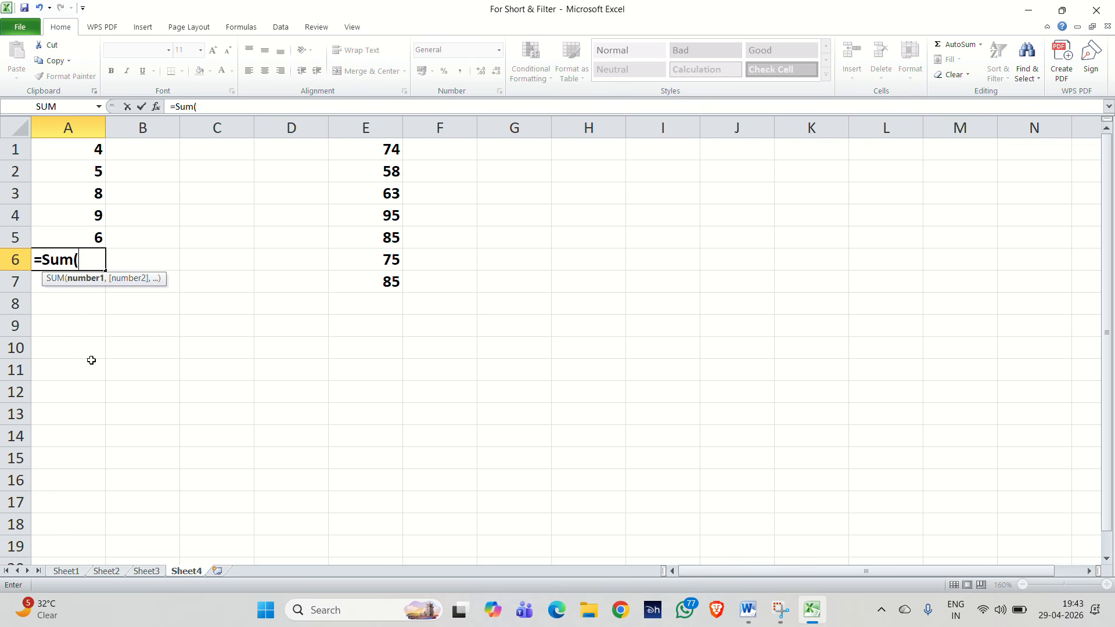
left_click_drag(66, 147, 72, 232)
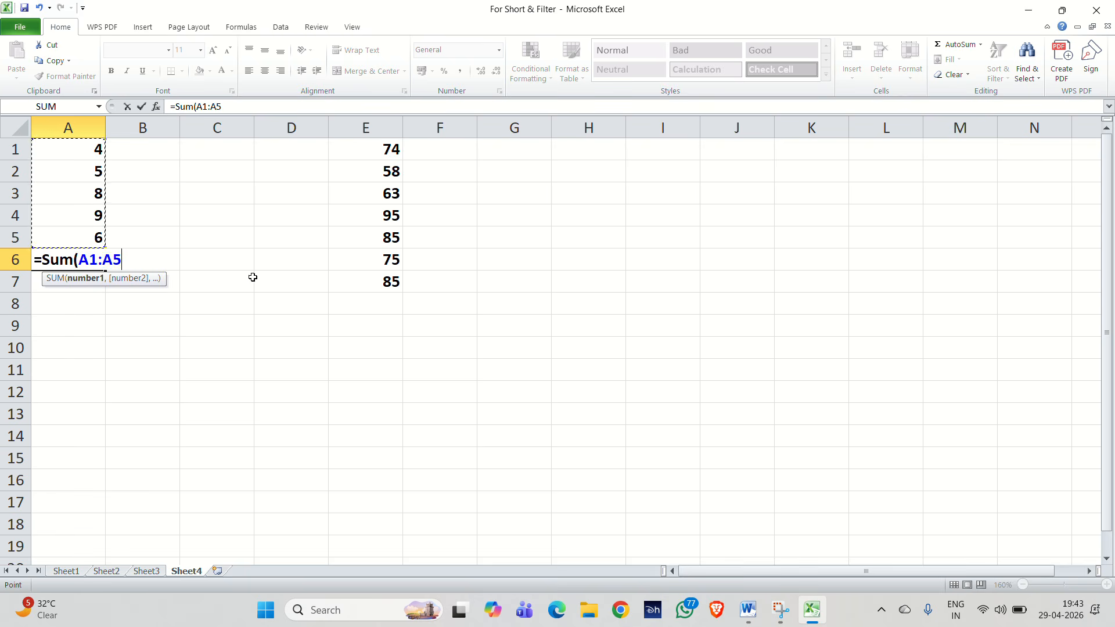
key("Caps_Lock")
key("Caps_Lock")
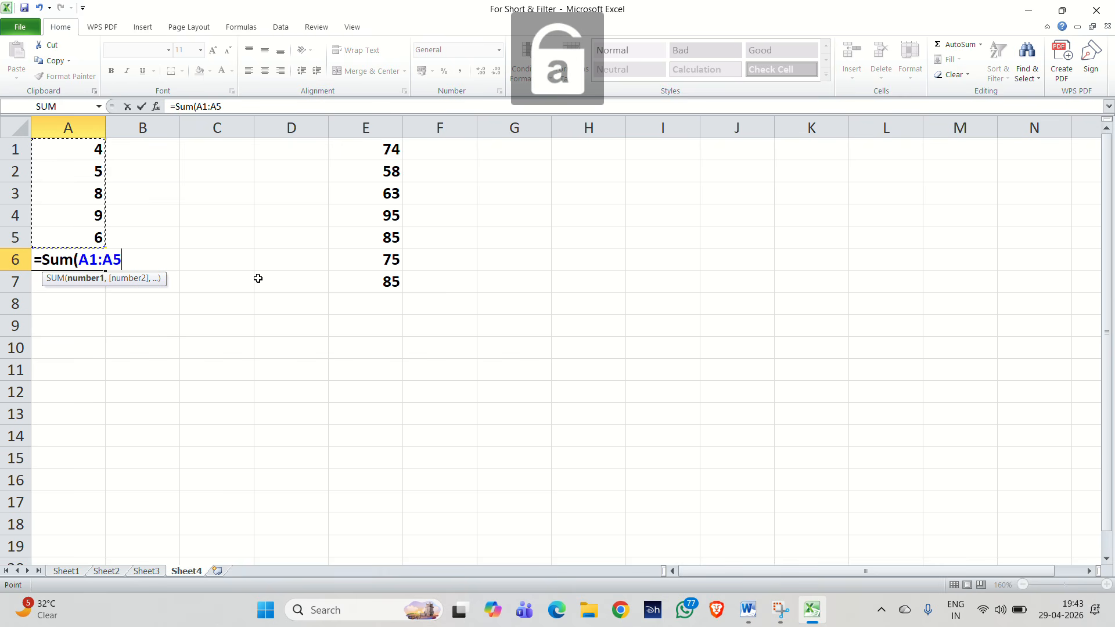
type(")")
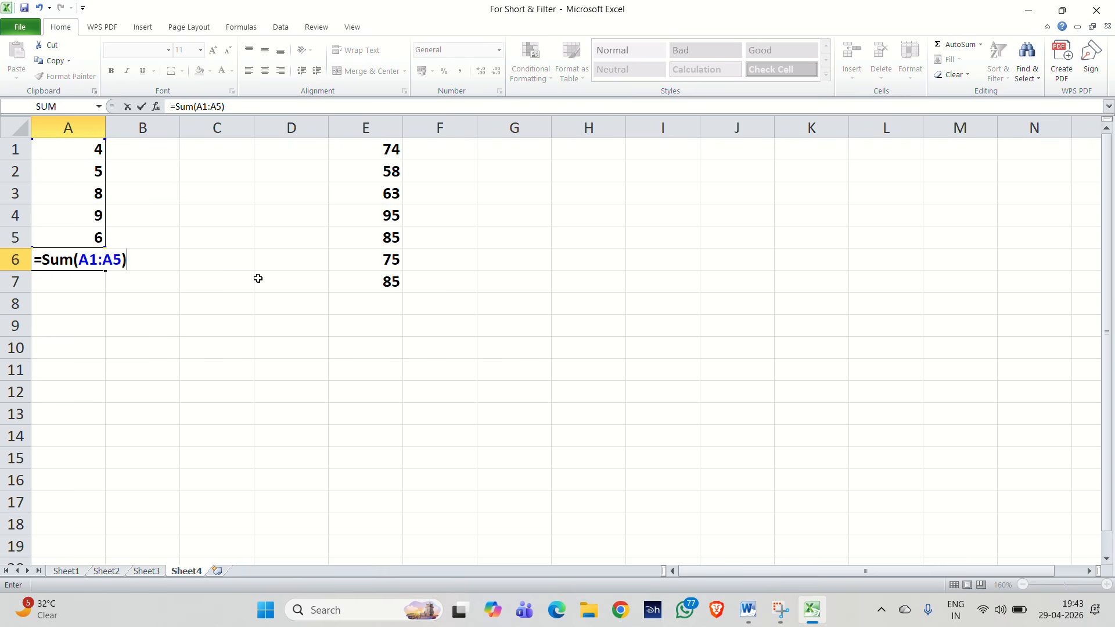
key("Return")
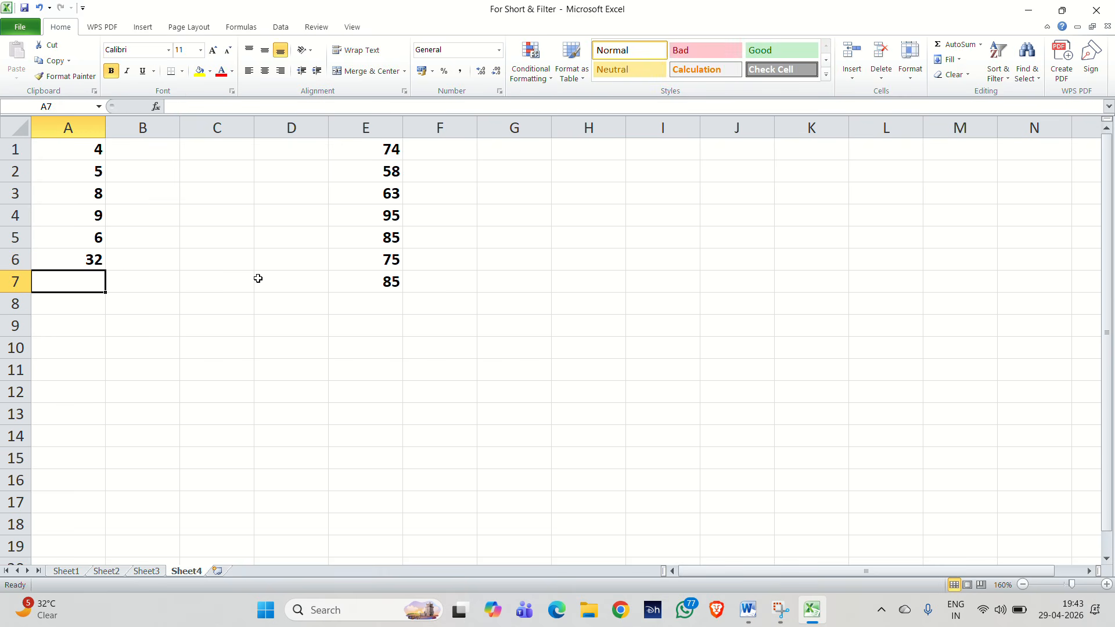
left_click(362, 304)
type("=")
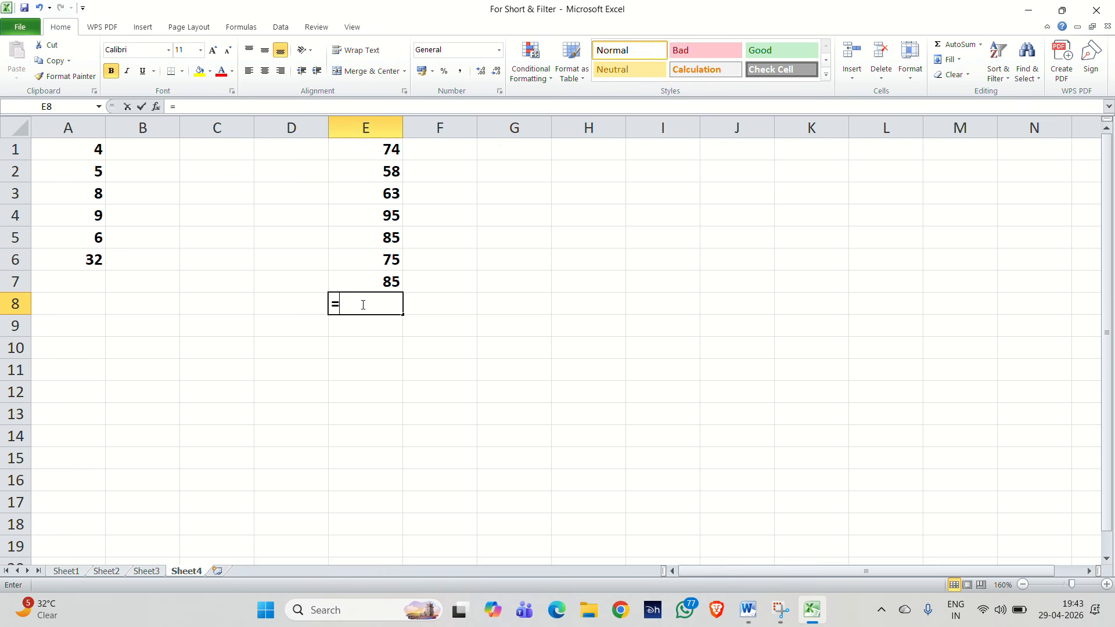
type("Sum(")
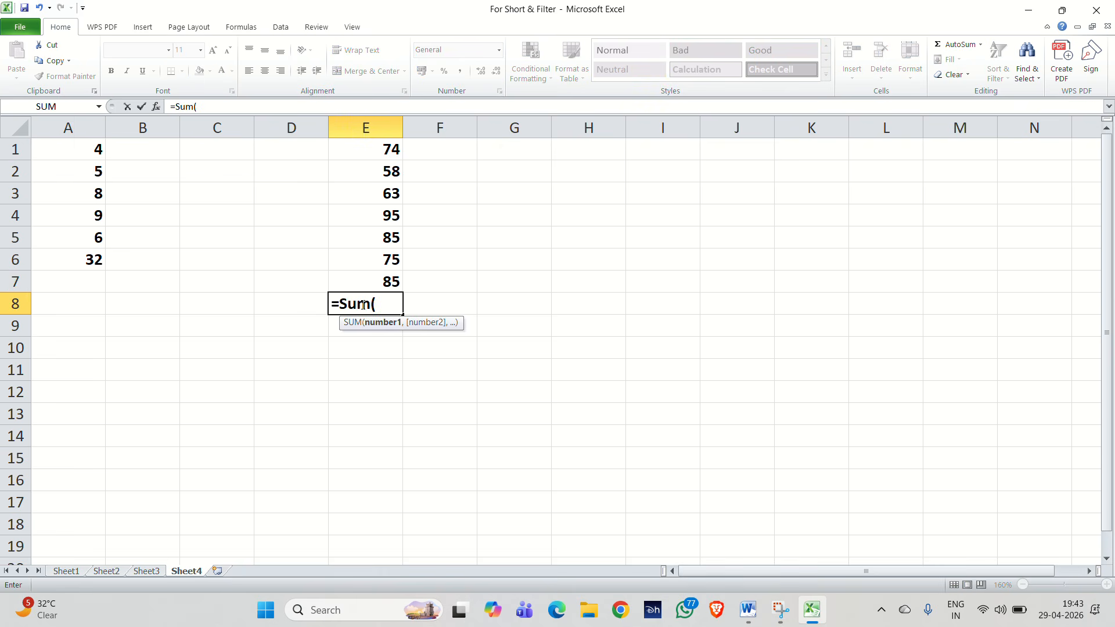
left_click_drag(381, 148, 378, 277)
type(")")
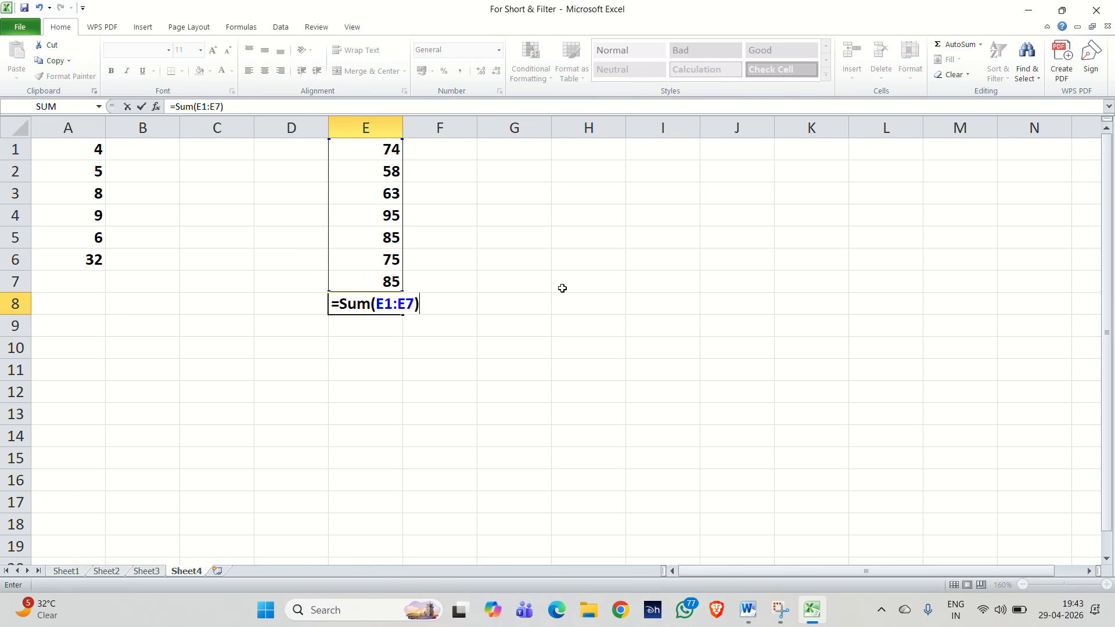
key("Return")
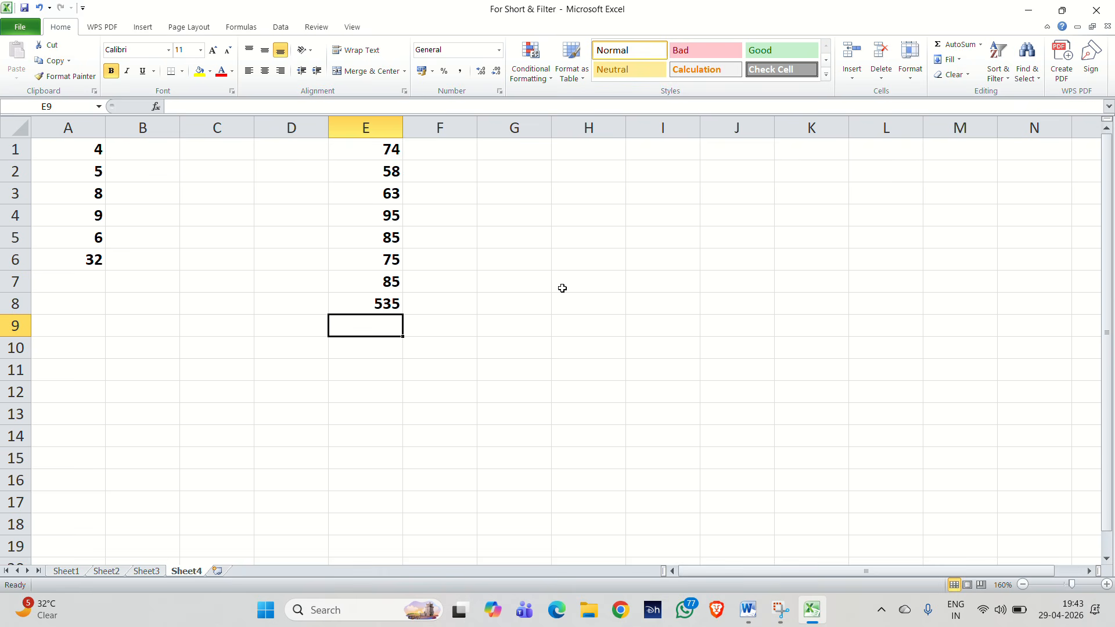
left_click(382, 302)
left_click(470, 297)
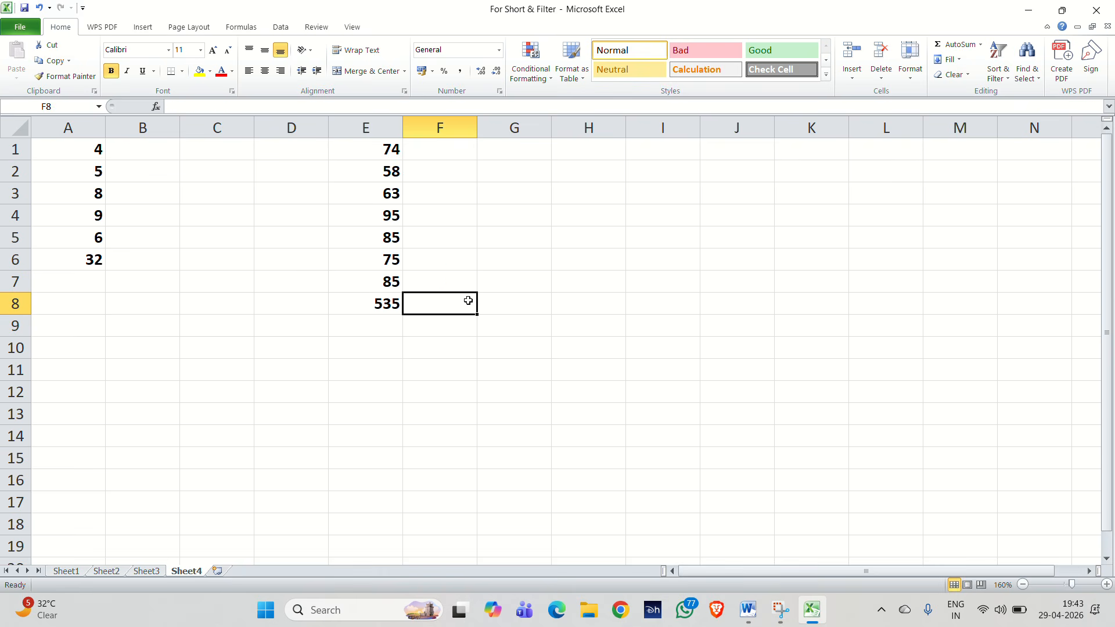
key("ctrl+z")
key("ctrl+z")
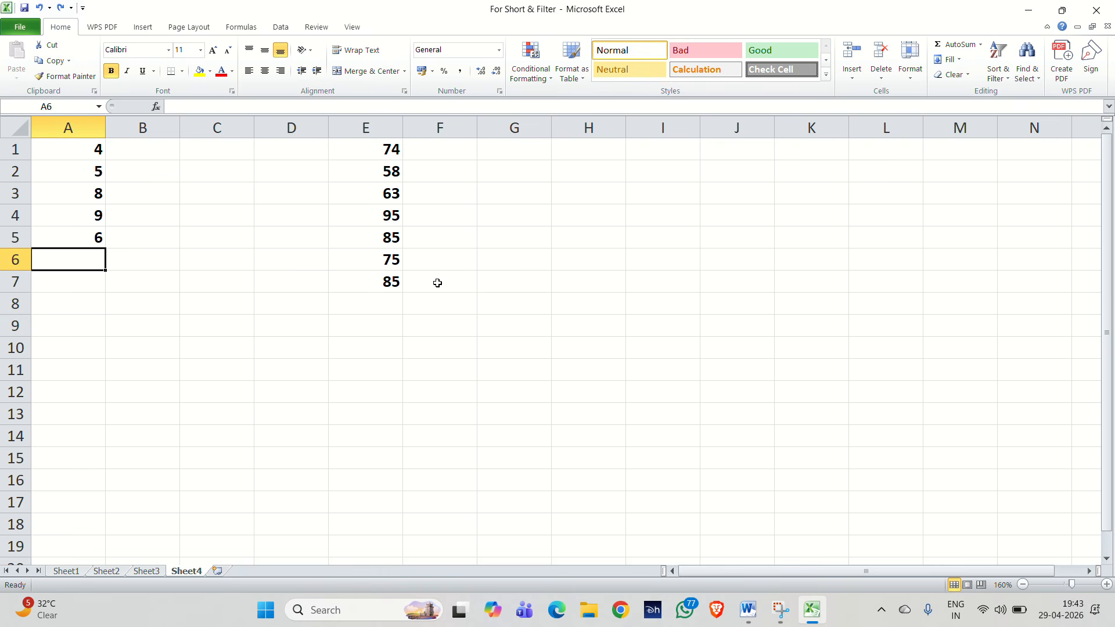
left_click(559, 307)
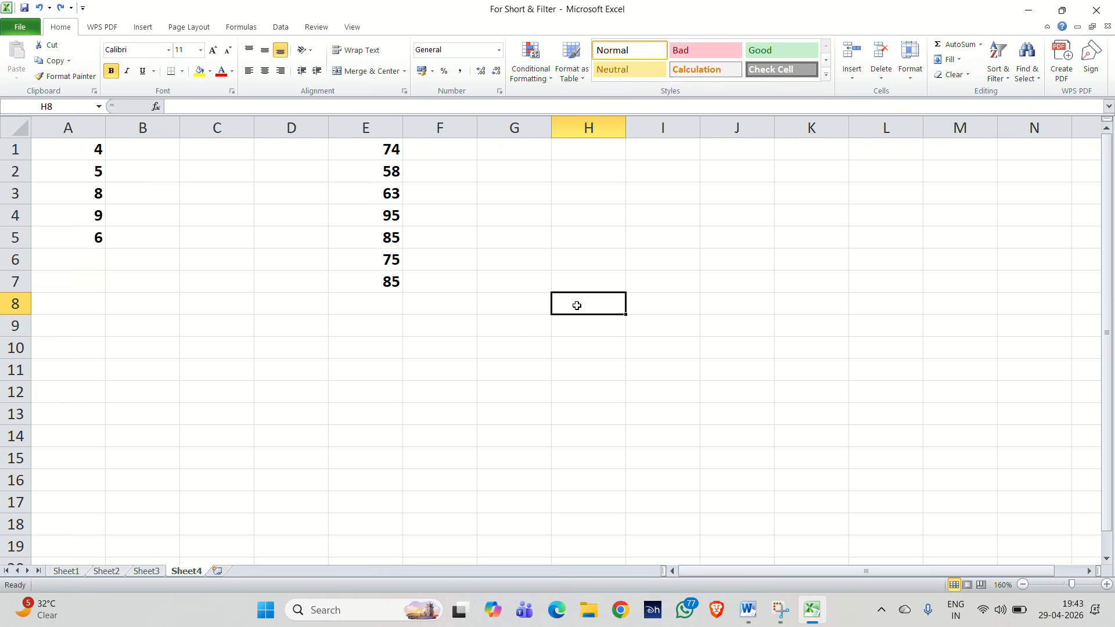
key("alt+Tab")
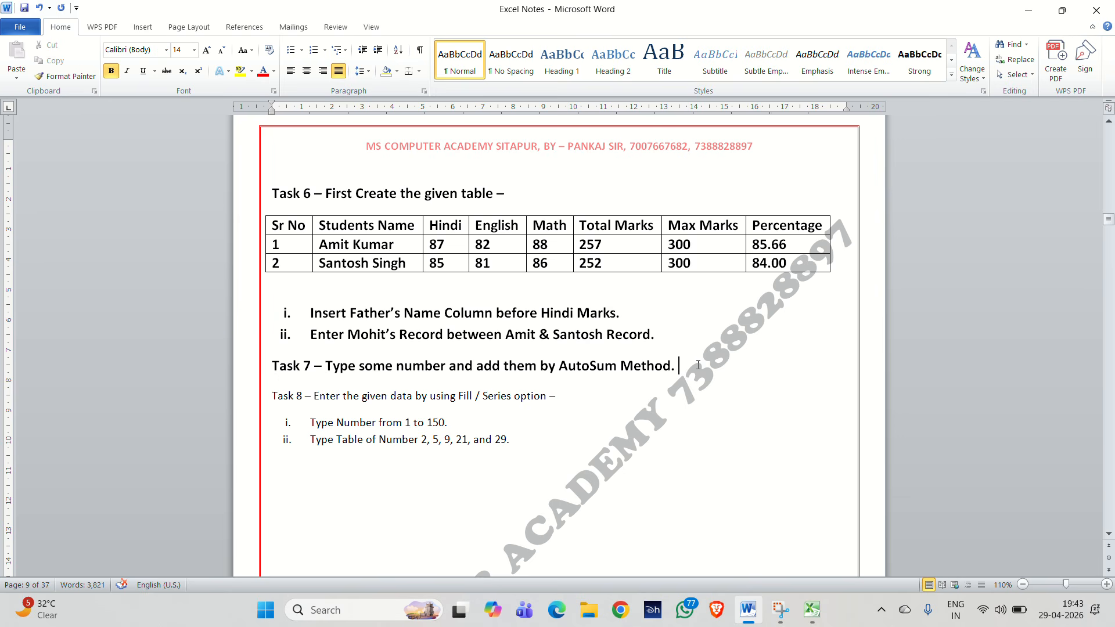
triple_click(698, 365)
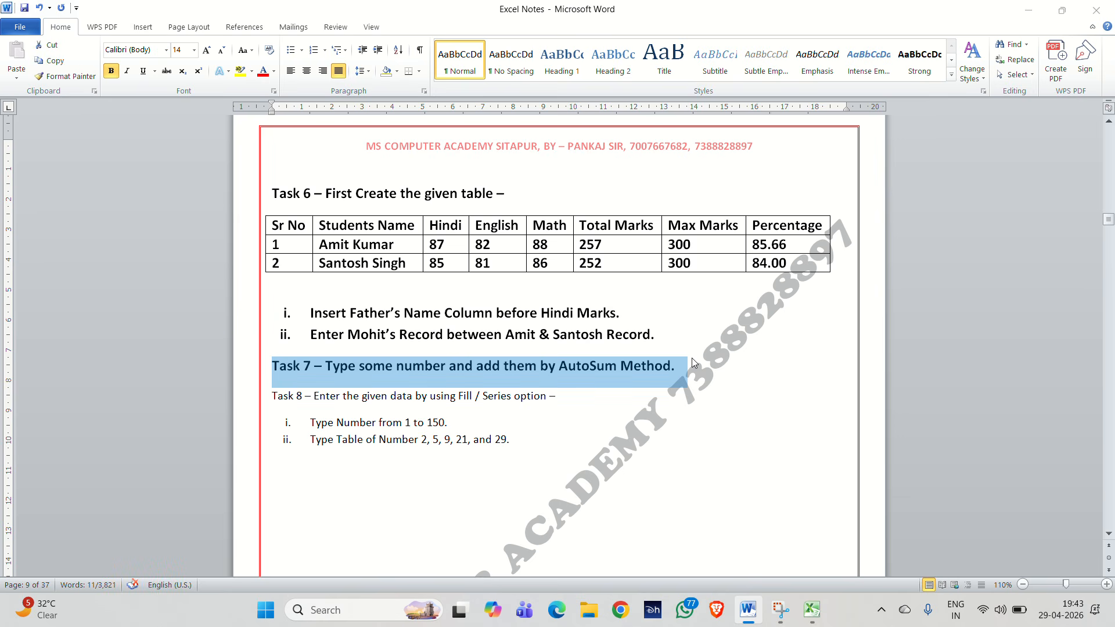
key("alt+Tab")
left_click(787, 343)
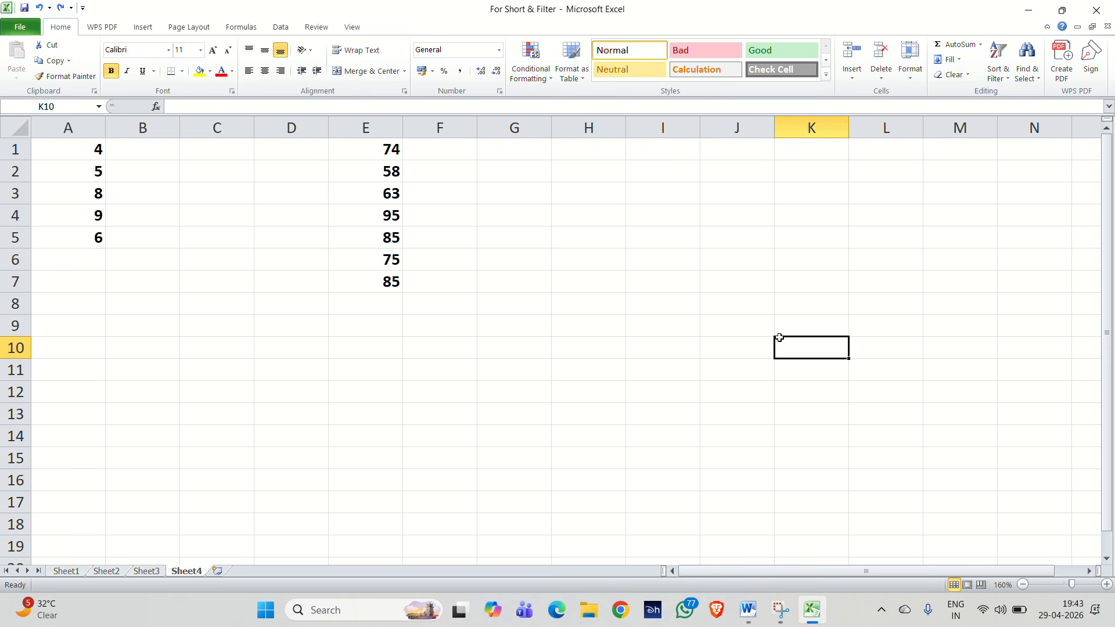
left_click(84, 147)
left_click_drag(85, 148, 93, 215)
left_click(54, 259)
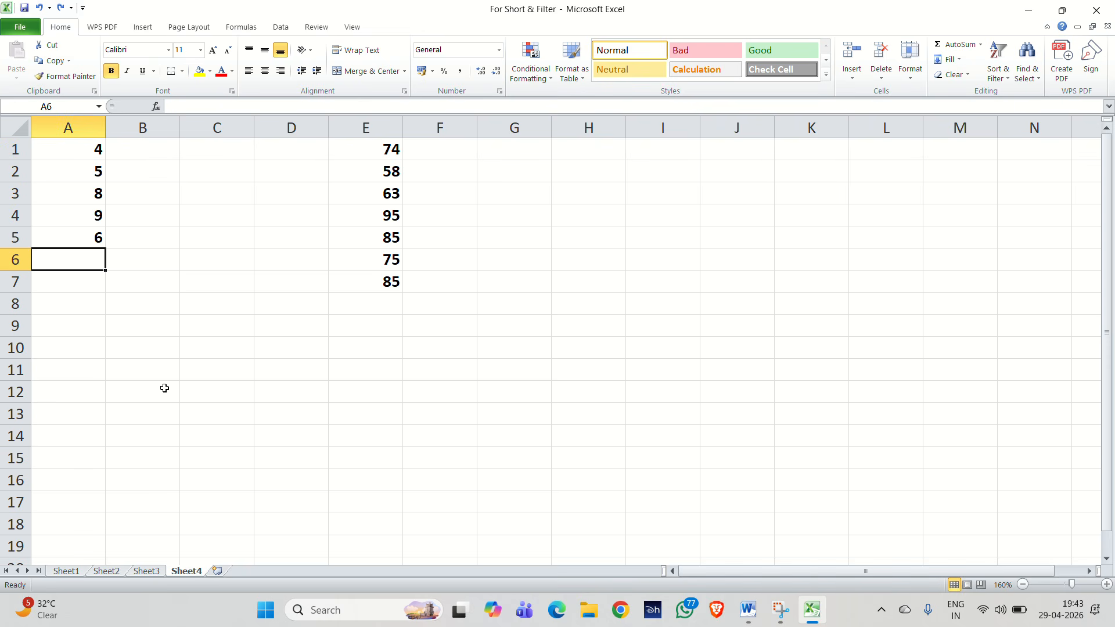
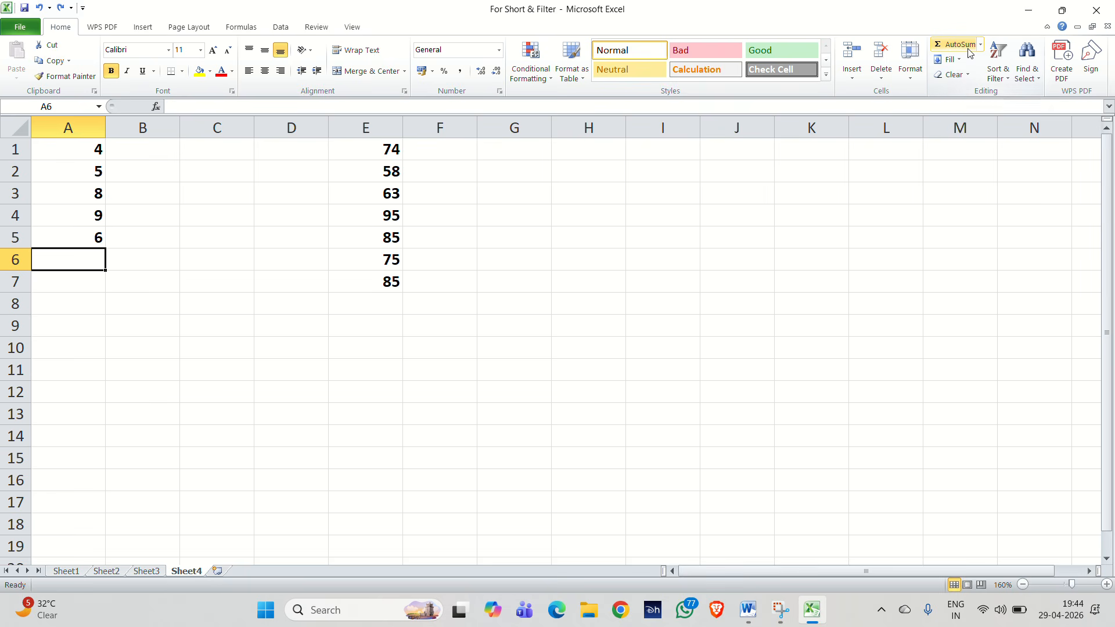
AutoSum A1:A5 into A6 (32) and E1:E7 into E8 (535), then undo the sums.
left_click(952, 49)
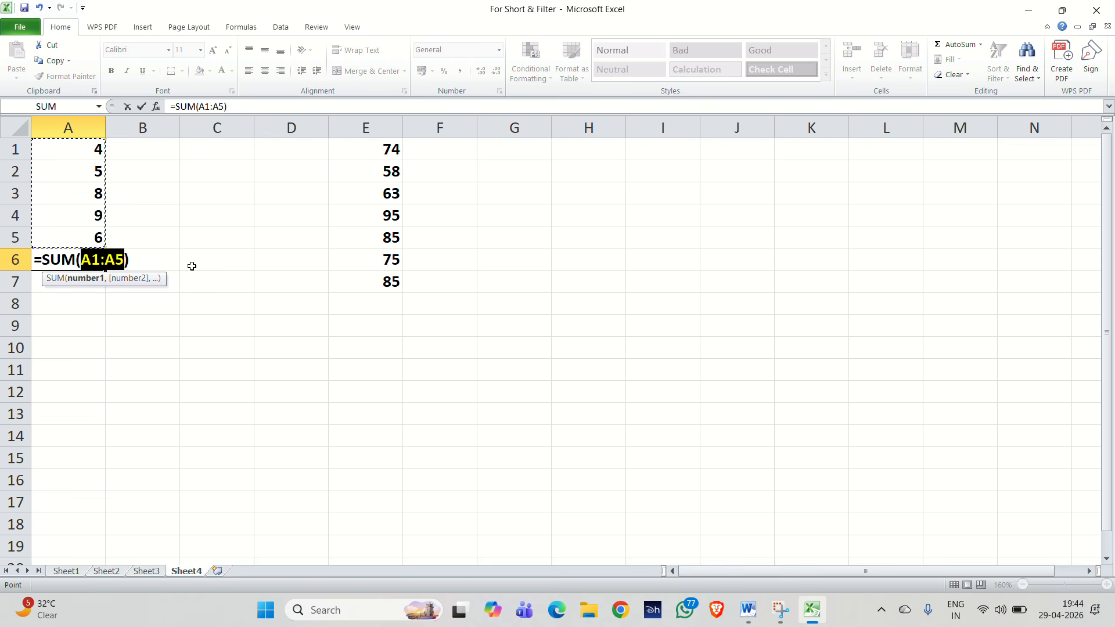
key("Return")
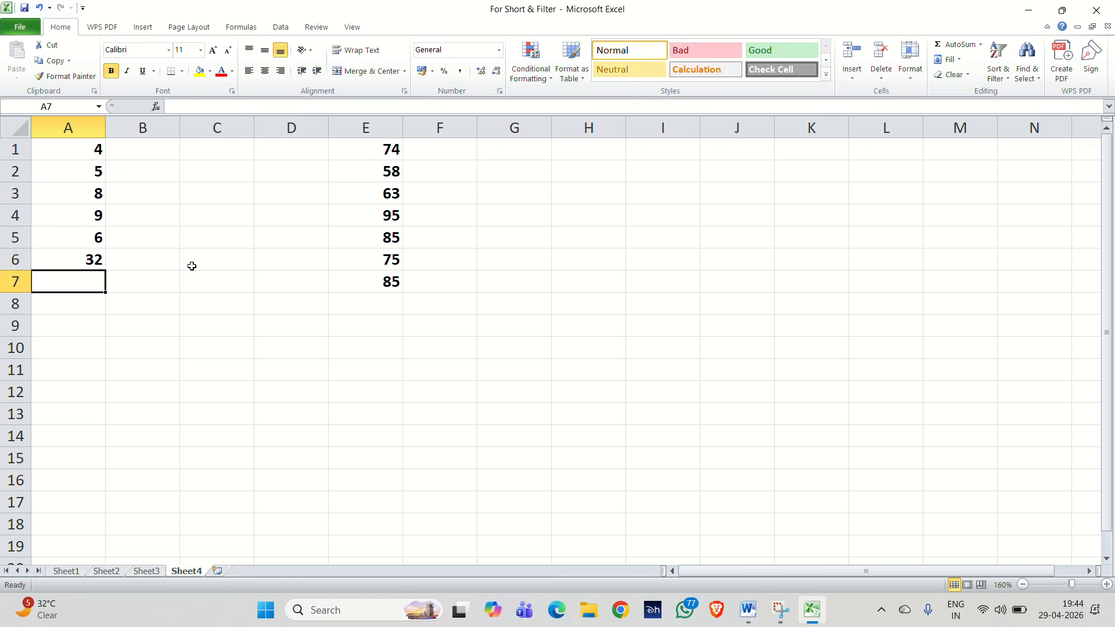
left_click(356, 299)
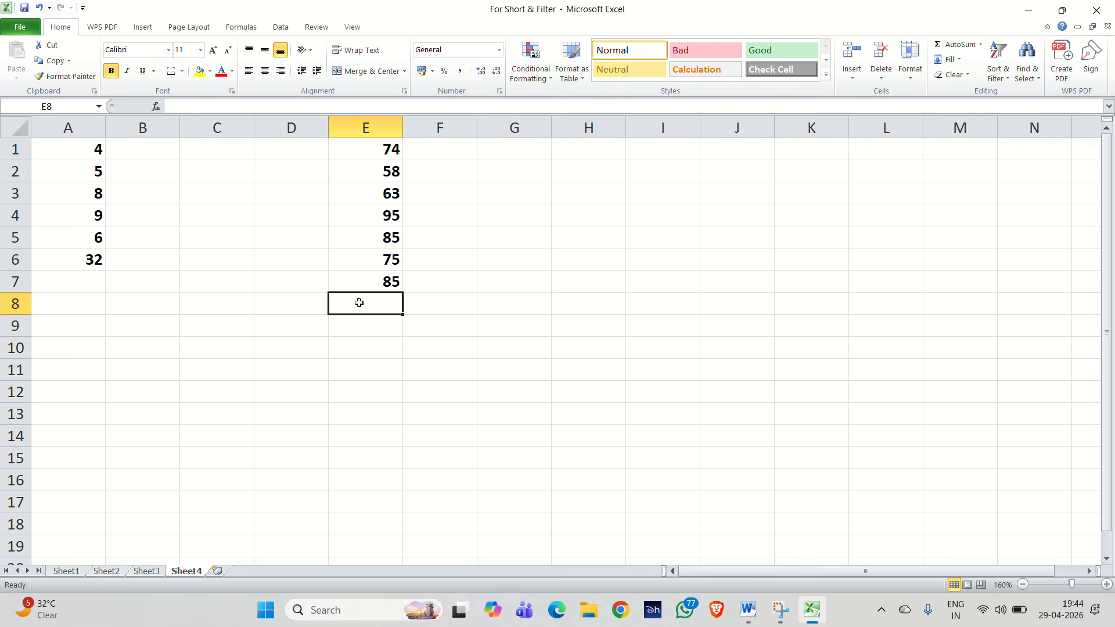
left_click(955, 44)
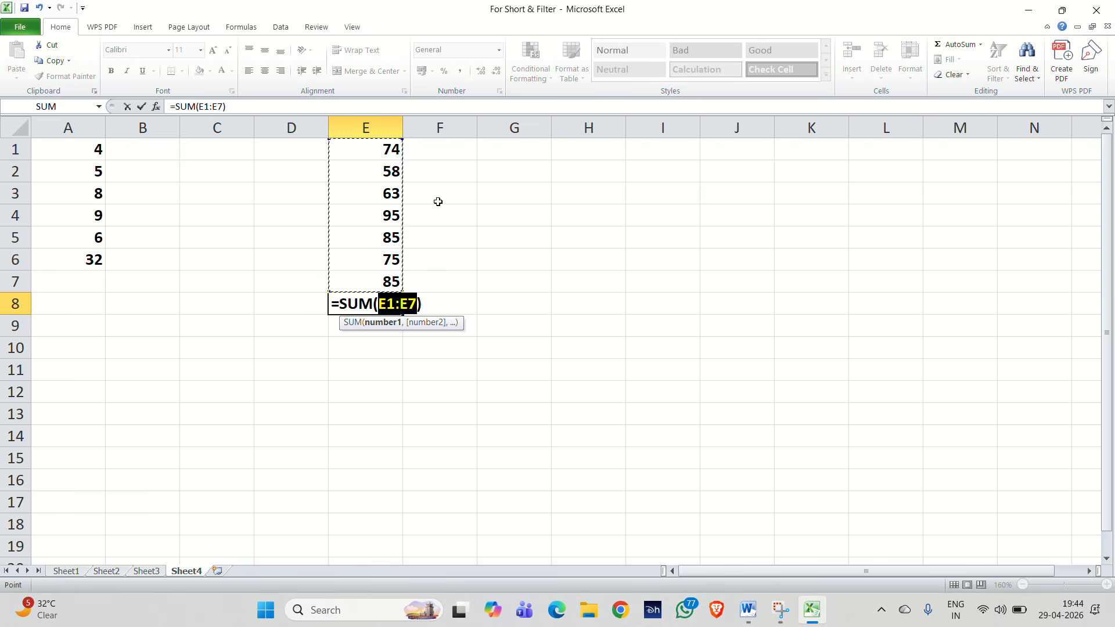
key("Return")
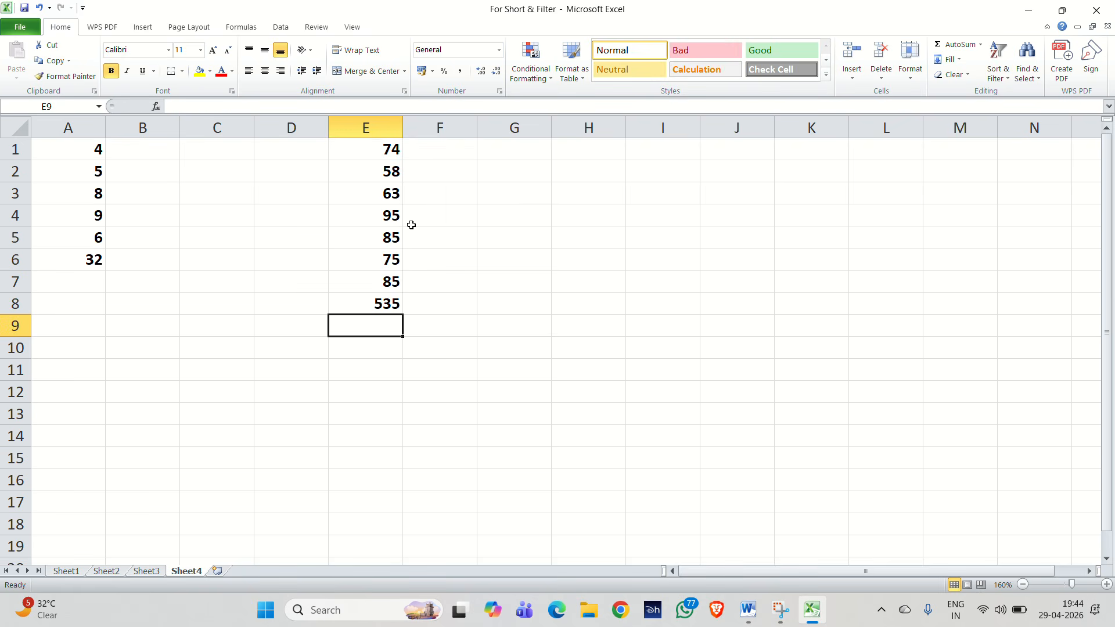
left_click(559, 344)
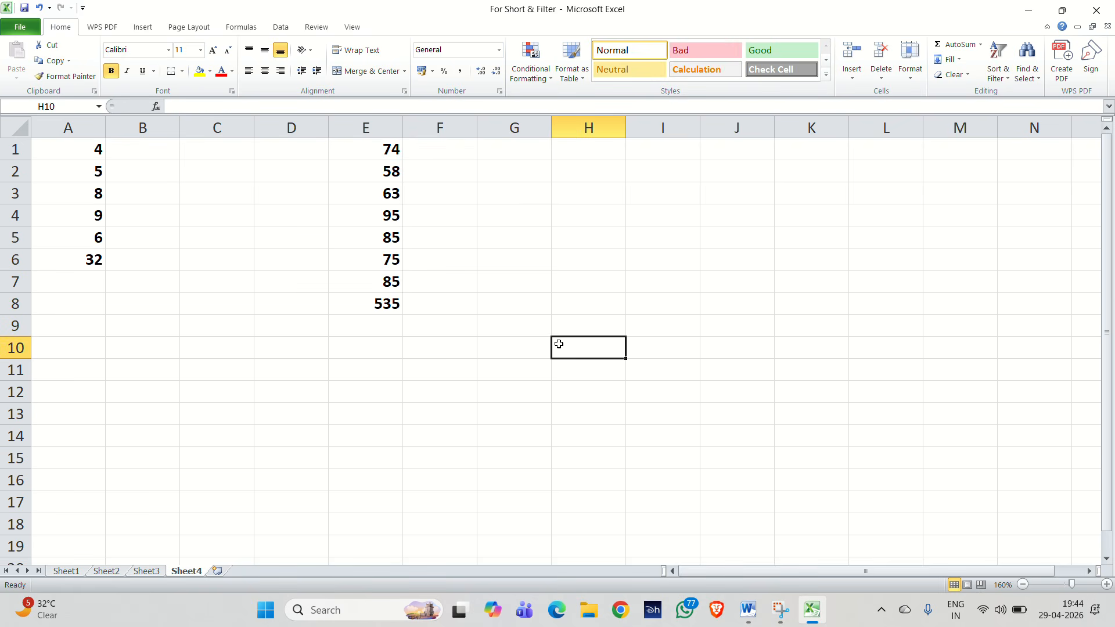
key("ctrl+z")
key("ctrl+z")
Re-enter the totals in A6 and E8 with Alt+= AutoSum.
left_click(84, 260)
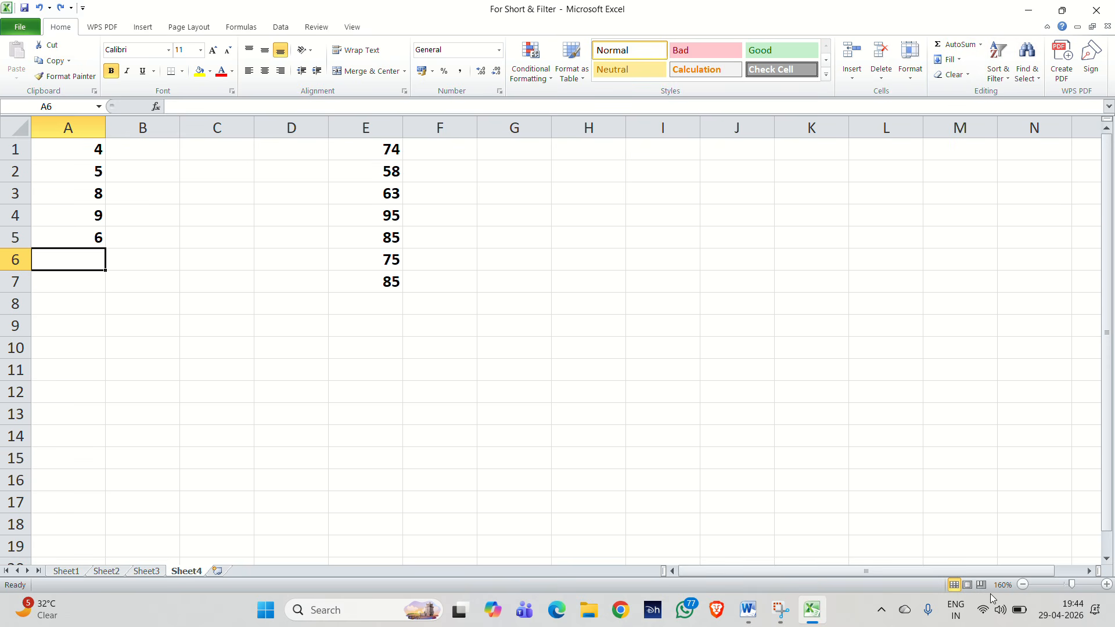
key("alt+equal")
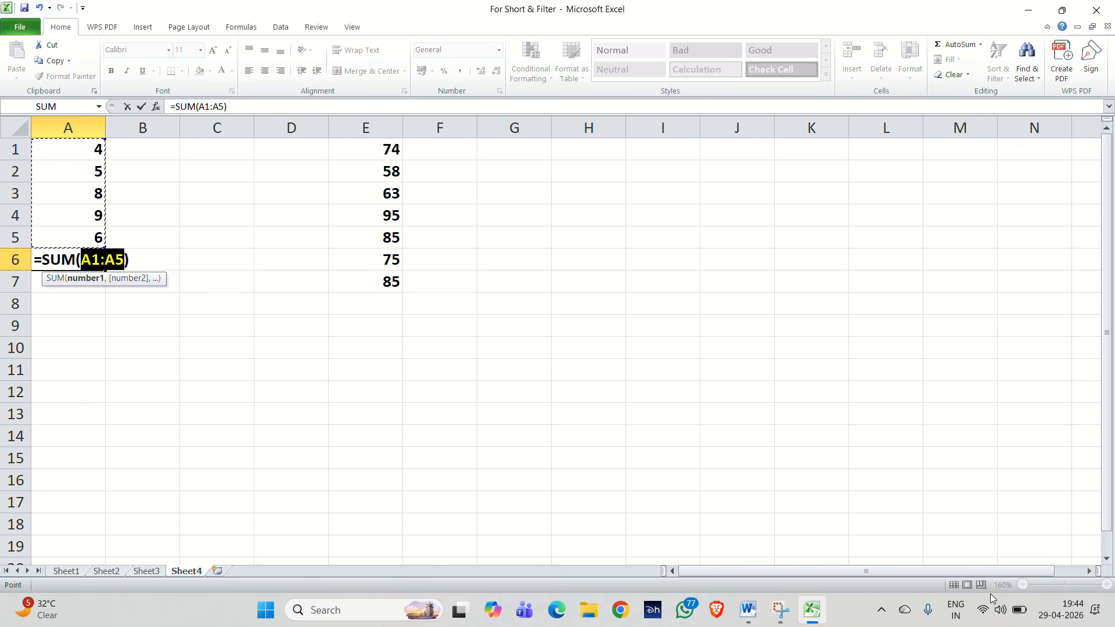
key("Return")
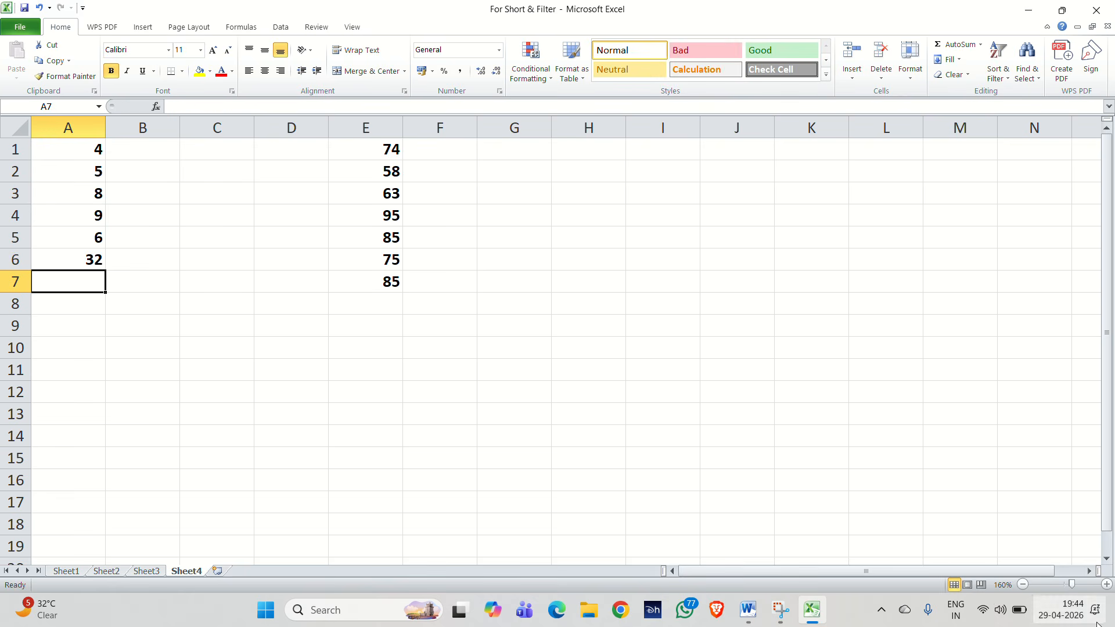
left_click(366, 300)
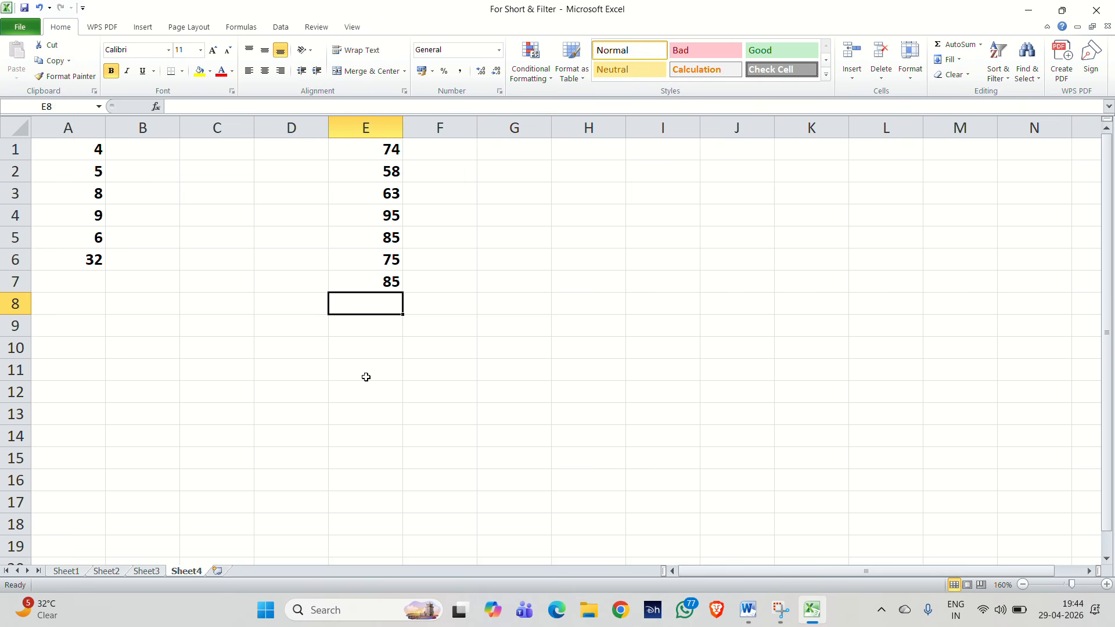
key("alt+equal")
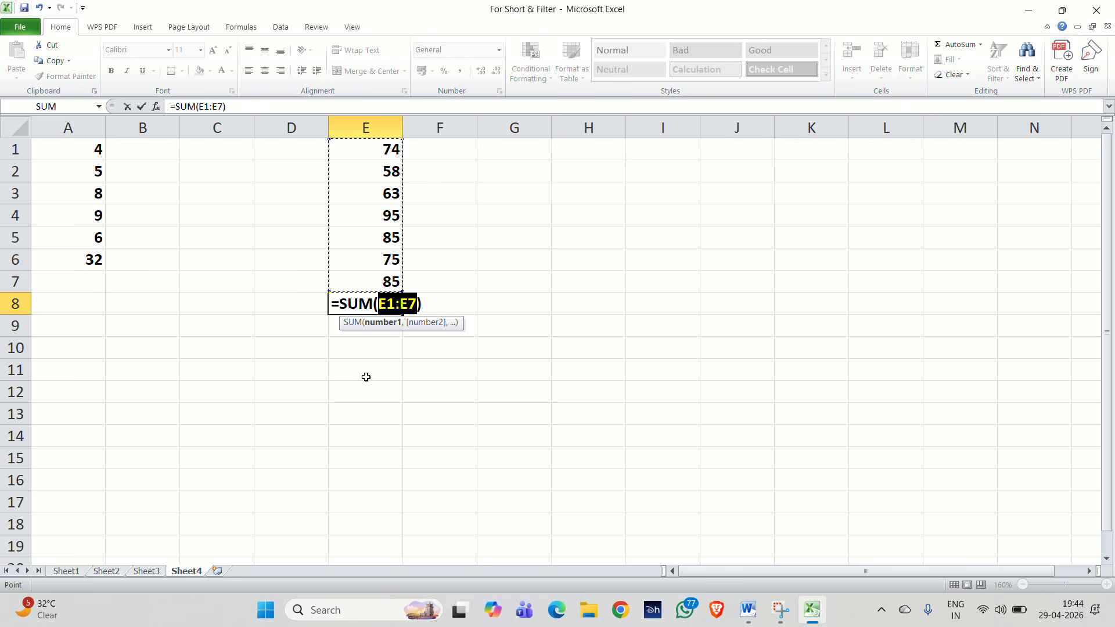
key("Return")
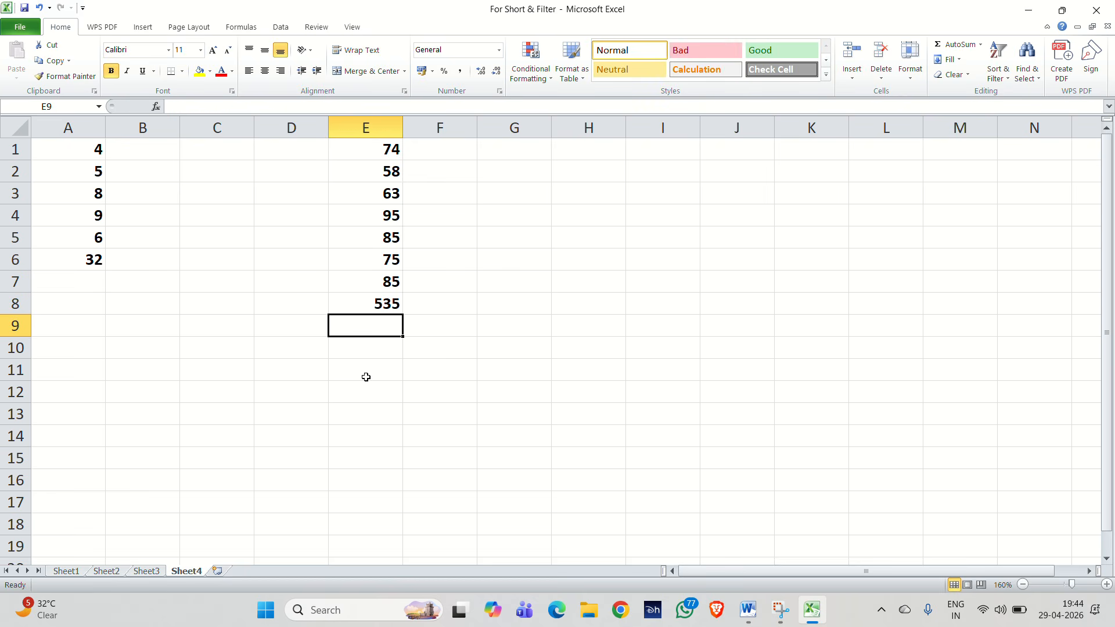
Clear everything on Sheet4 and switch to the Excel Notes document in Word.
left_click(602, 311)
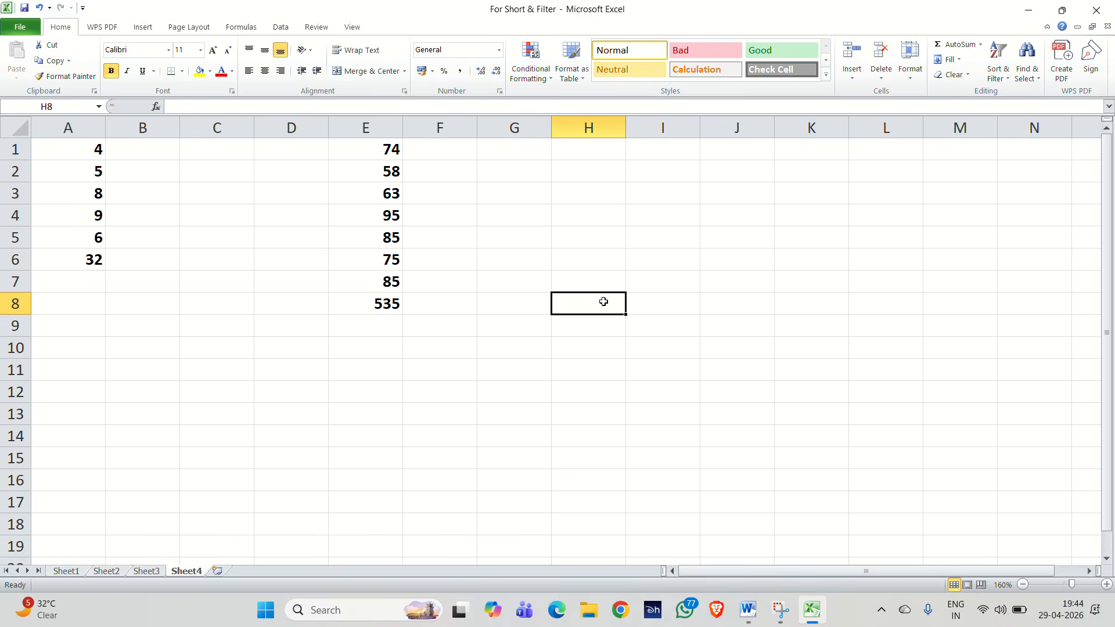
key("ctrl+a")
key("Delete")
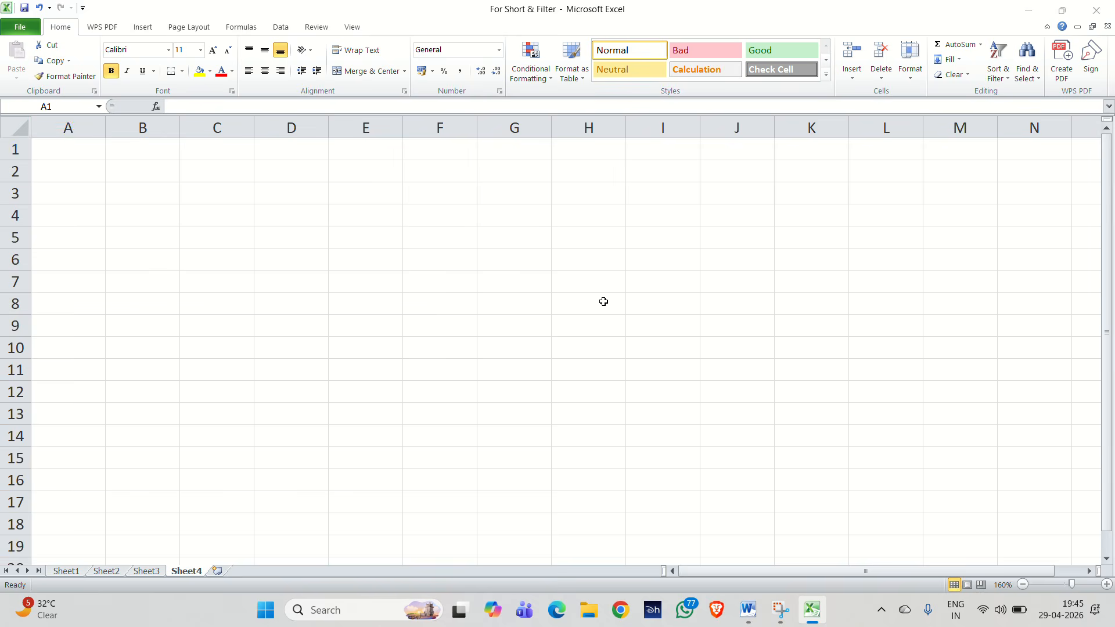
key("alt+Tab")
Make the Task 8 heading and lines bold 14 pt with a blank line above.
left_click(596, 422)
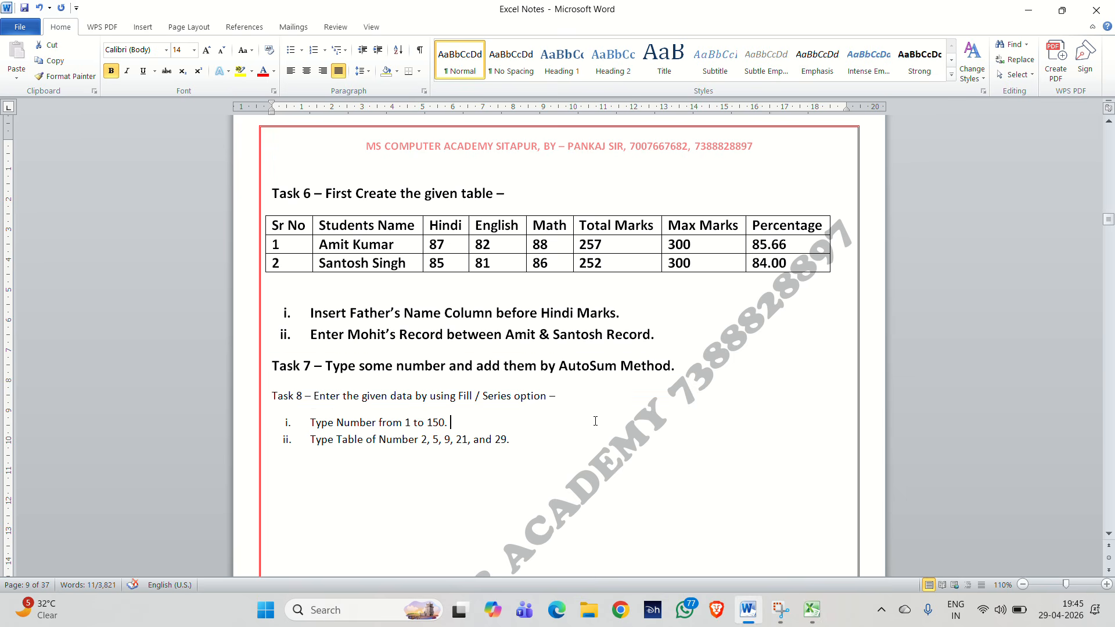
left_click_drag(527, 442, 256, 394)
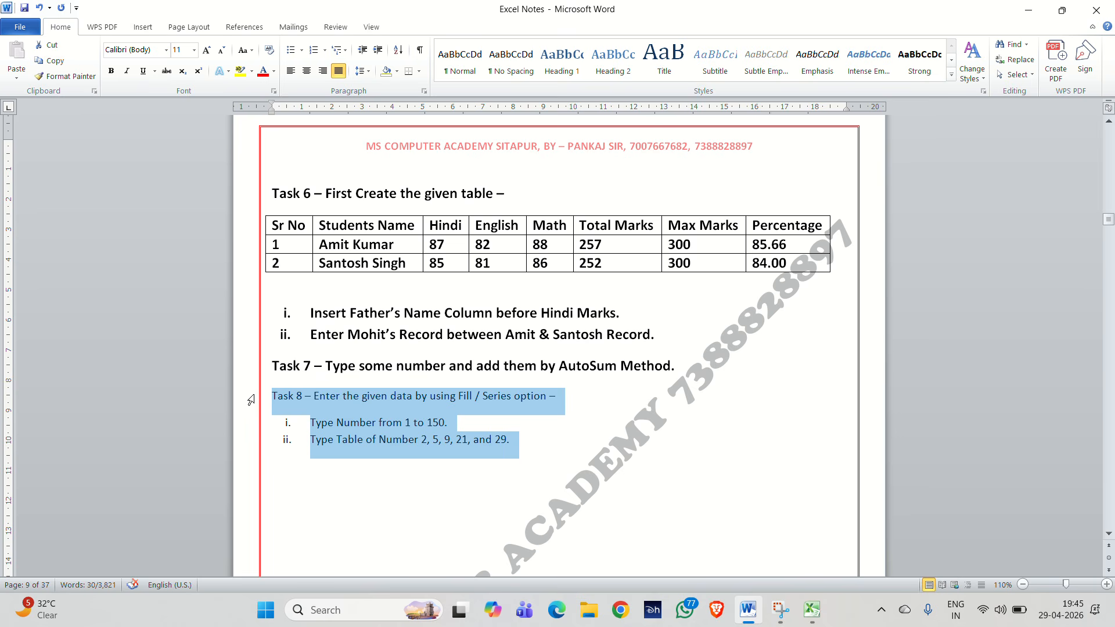
key("ctrl+shift+v")
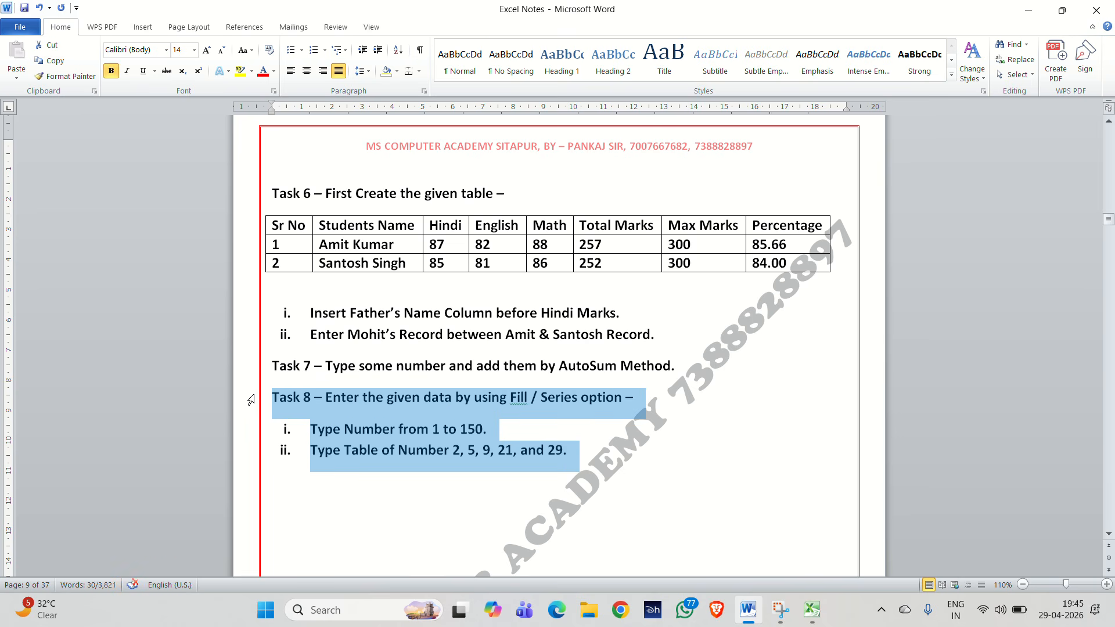
key("Left")
key("Return")
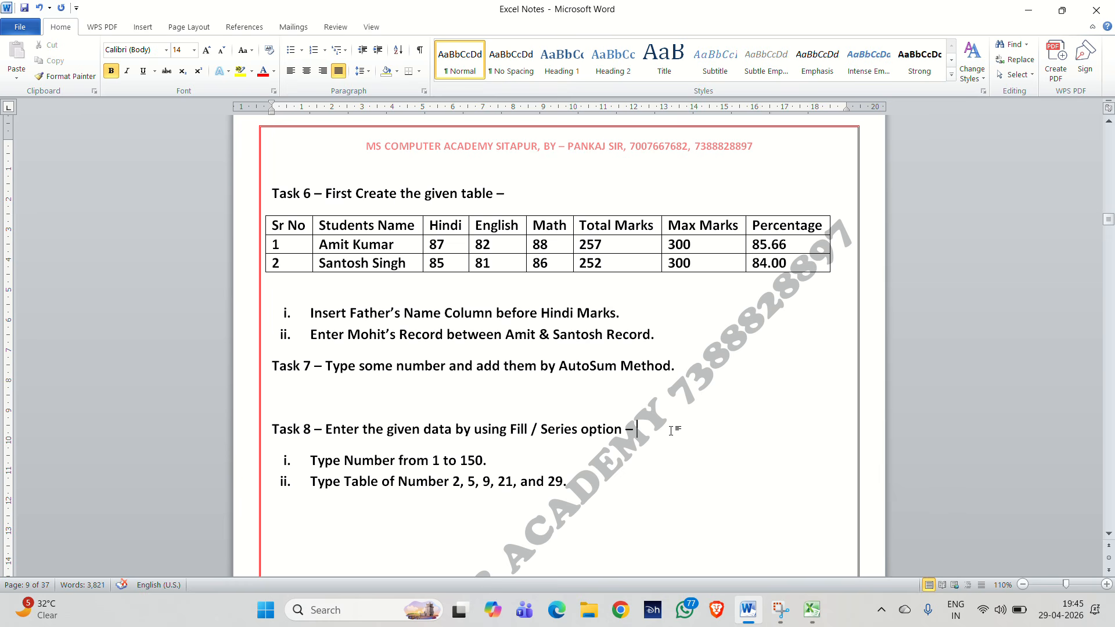
Ignore the spelling flag on 'Fill' and return to the Excel workbook.
left_click(496, 451)
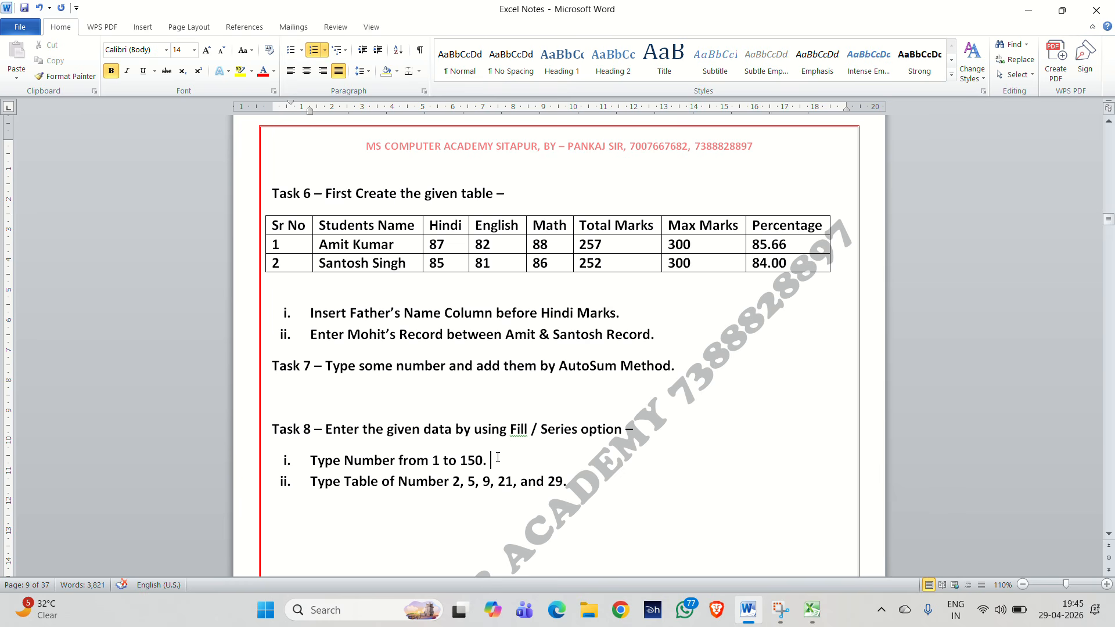
right_click(519, 430)
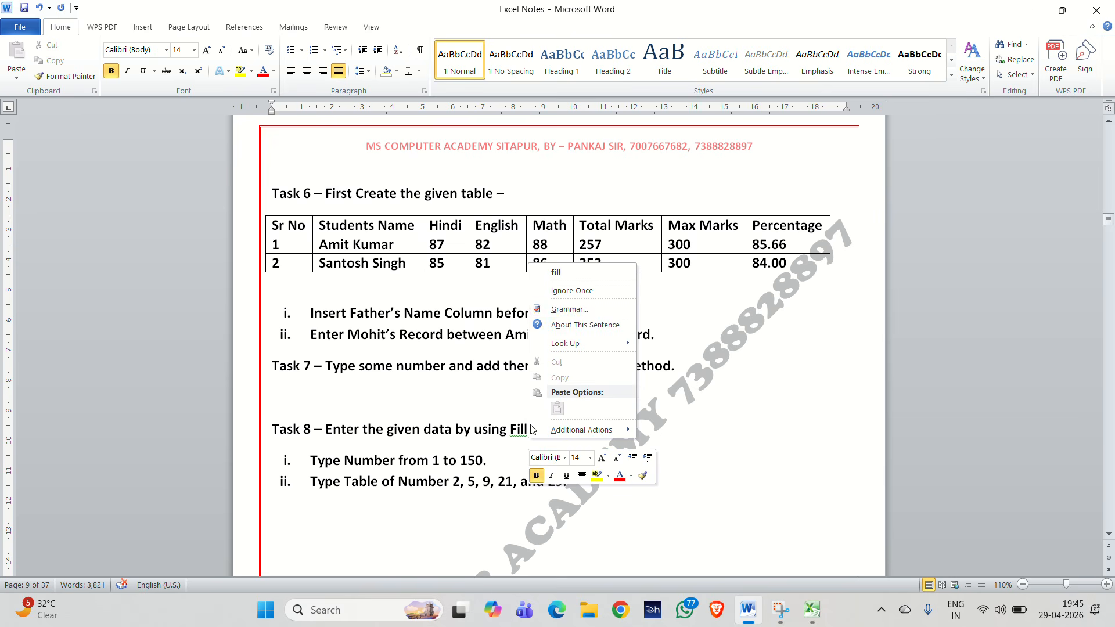
left_click(592, 290)
left_click(502, 457)
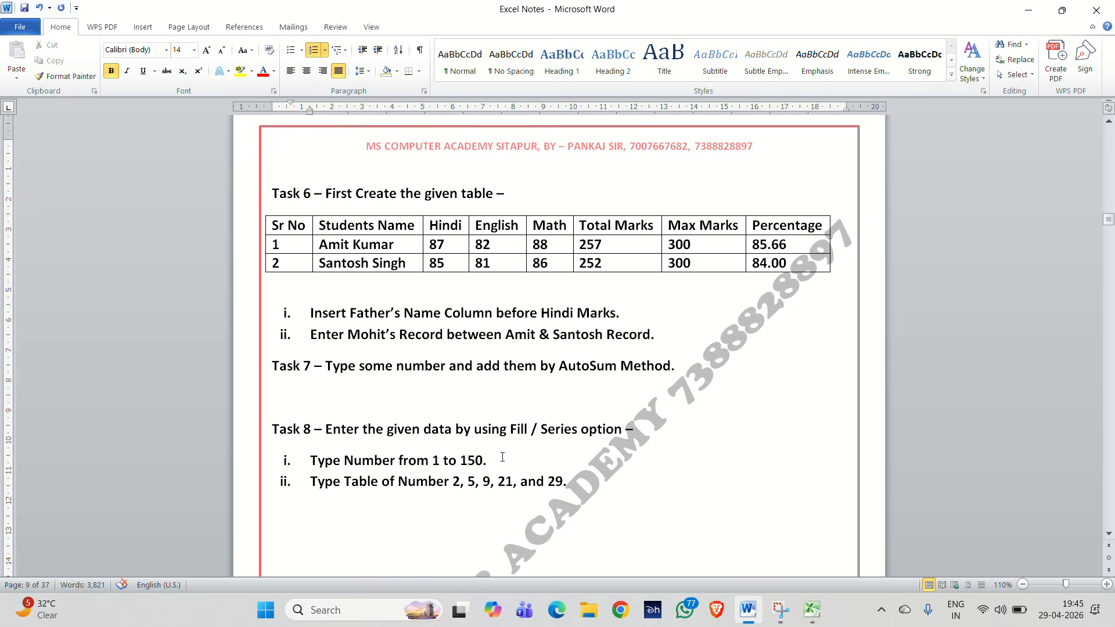
key("alt+Tab")
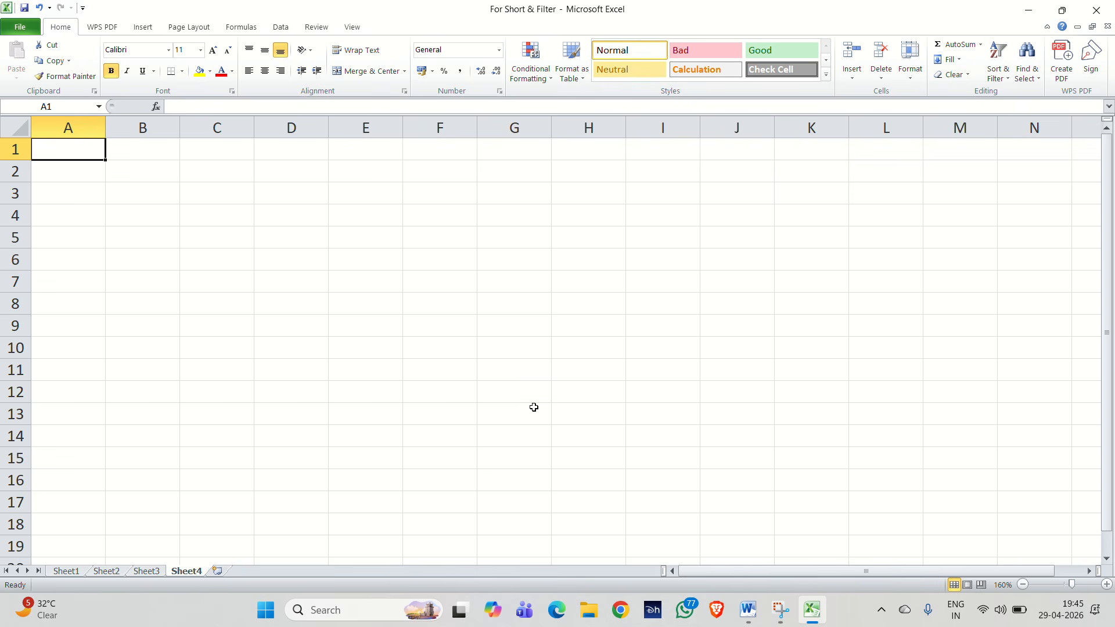
Enter 1 in A1, drag-fill column A to row 11, then undo that fill.
scroll(532, 406, "down", 2, "ctrl")
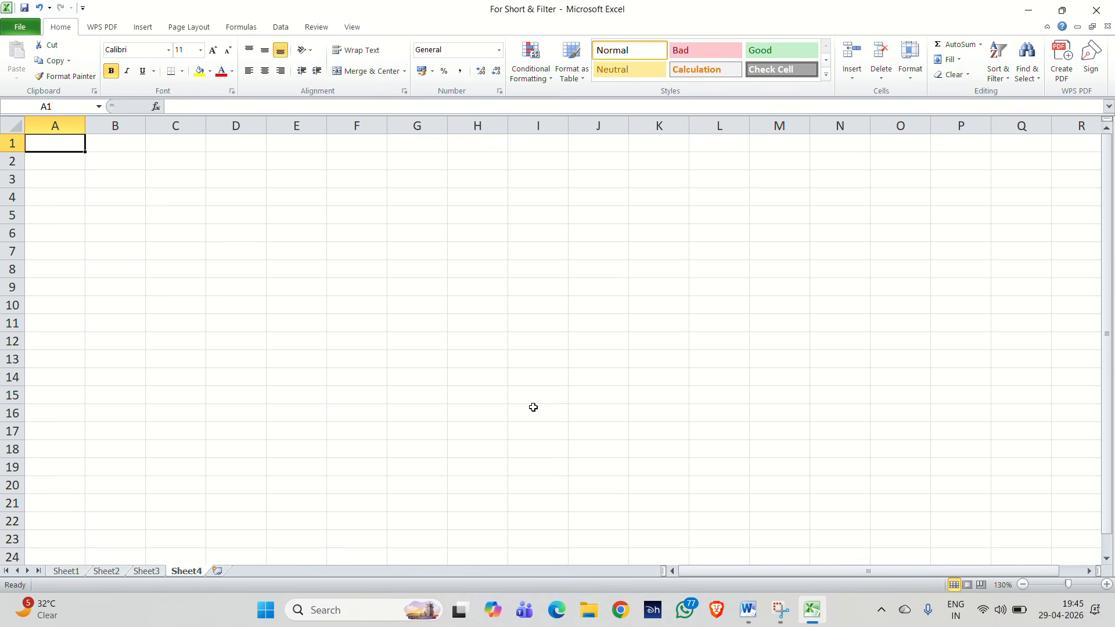
scroll(533, 407, "down", 1, "ctrl")
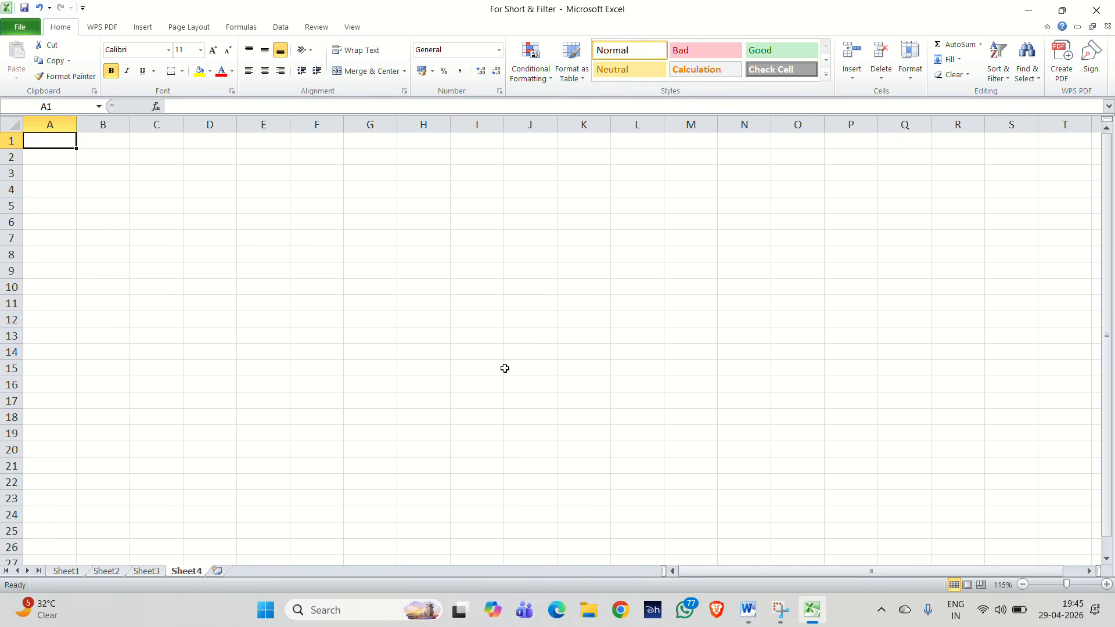
type("1")
key("ctrl+Return")
left_click_drag(78, 150, 70, 306)
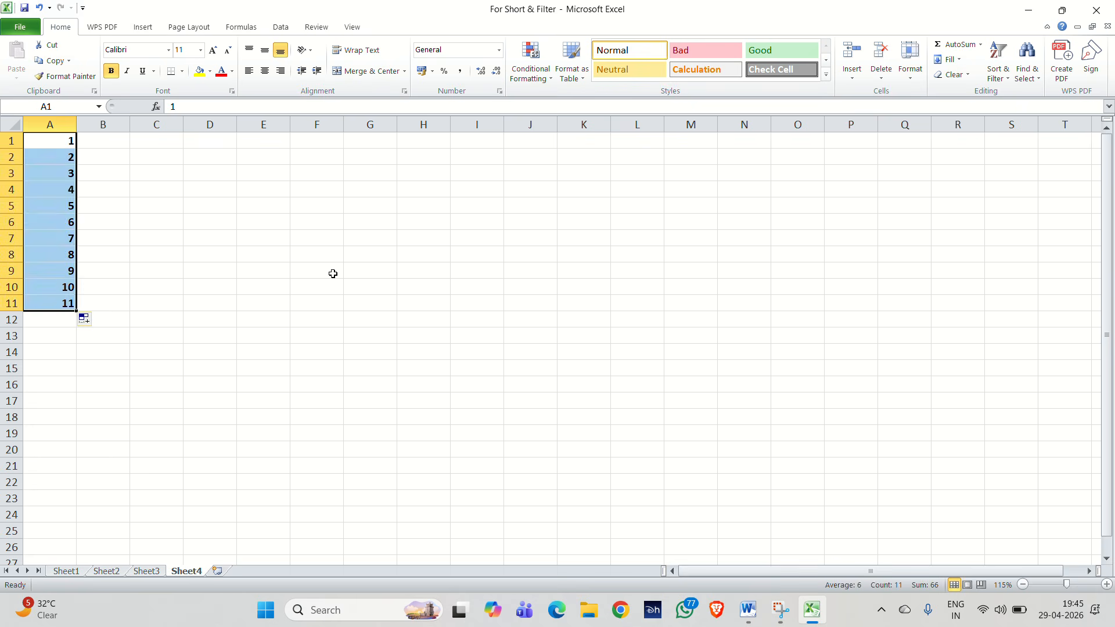
left_click(333, 273)
key("ctrl+z")
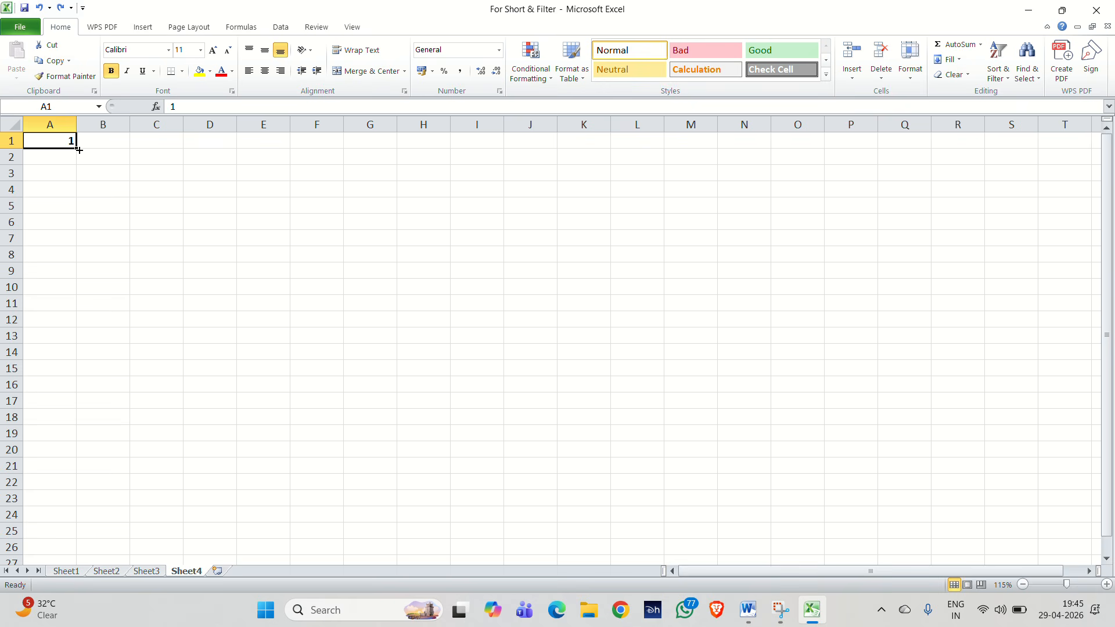
Drag-fill column A from 1 down to 150, then undo the series.
left_click_drag(79, 150, 92, 338)
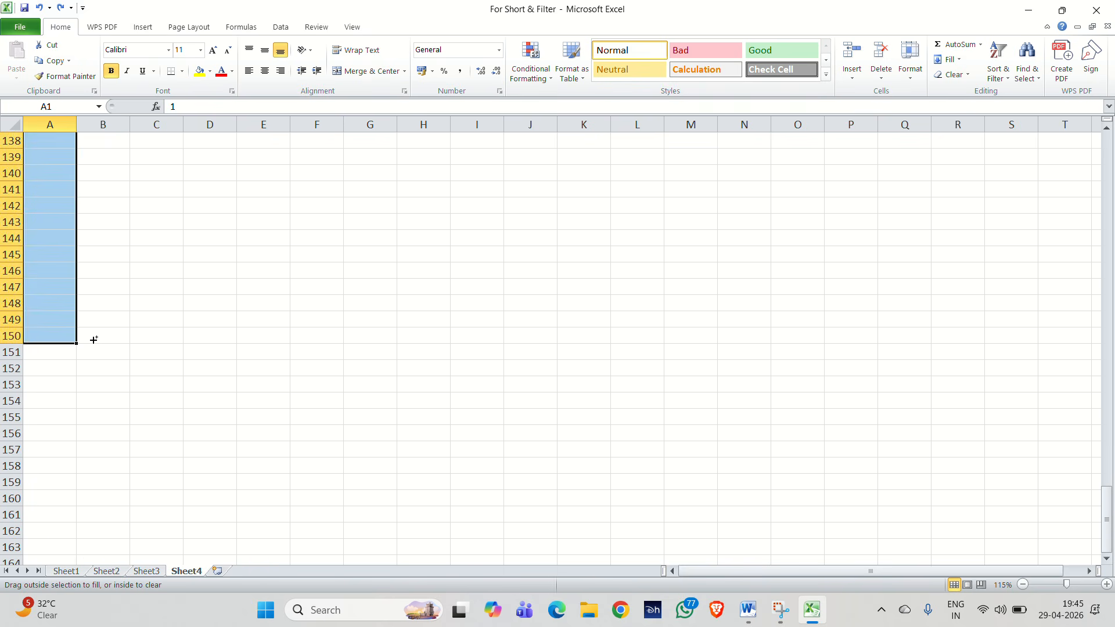
left_click(98, 326)
scroll(122, 302, "up", 4)
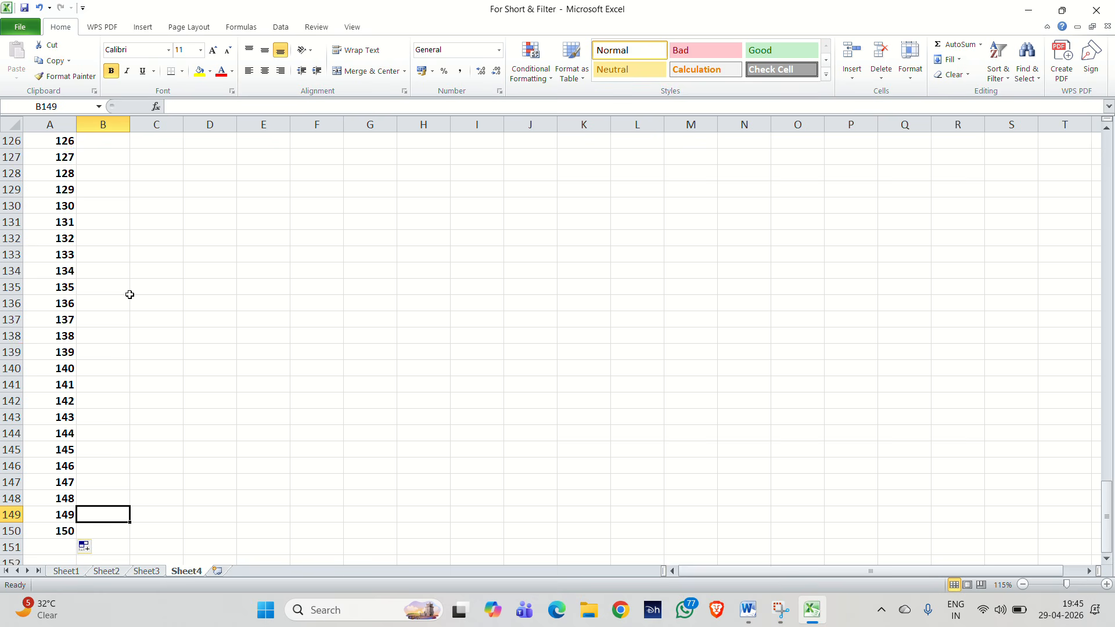
scroll(131, 298, "down", 5)
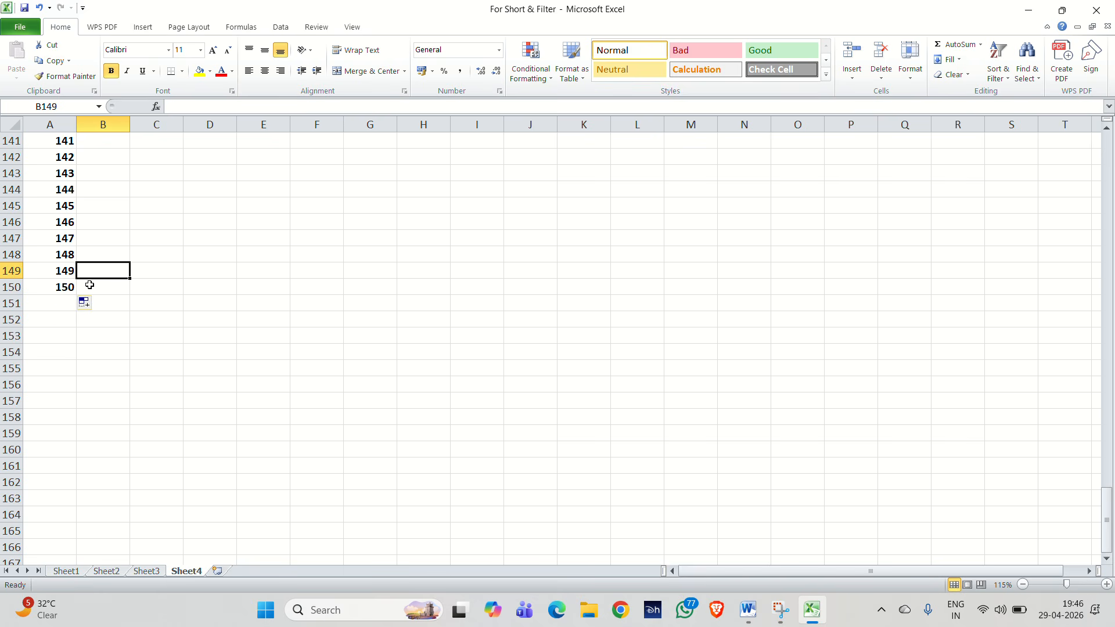
key("ctrl+a")
key("ctrl+z")
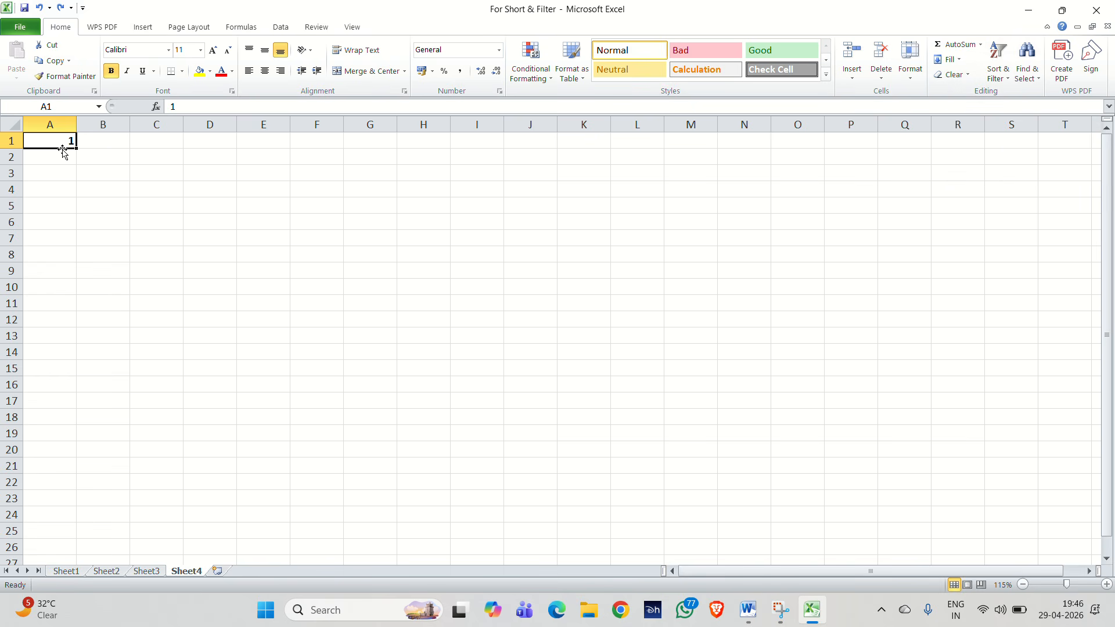
left_click_drag(57, 142, 27, 374)
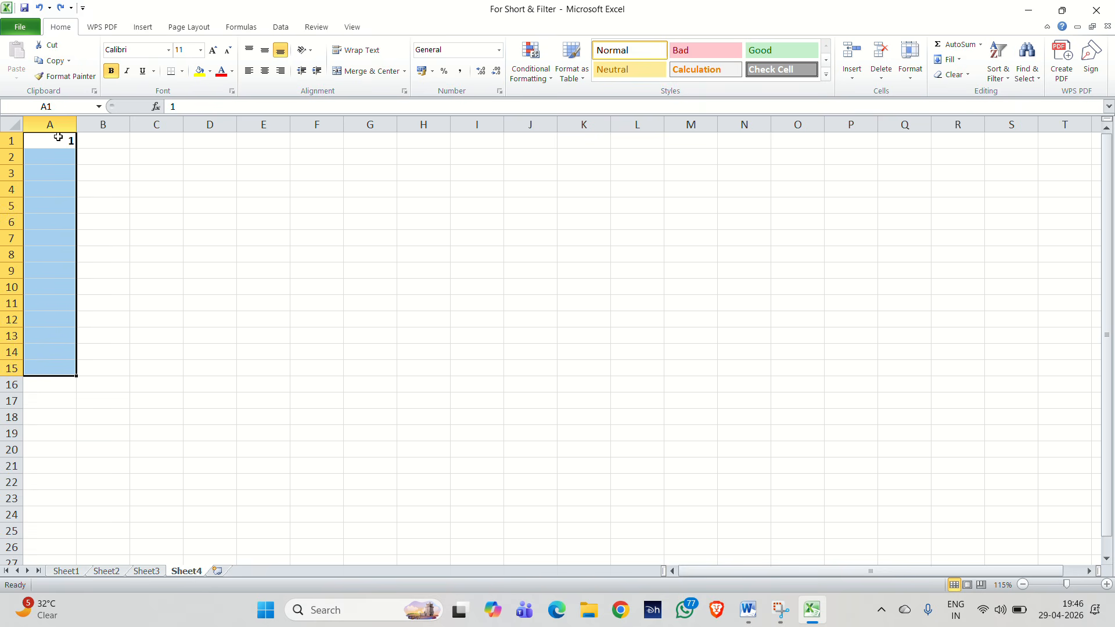
left_click(47, 138)
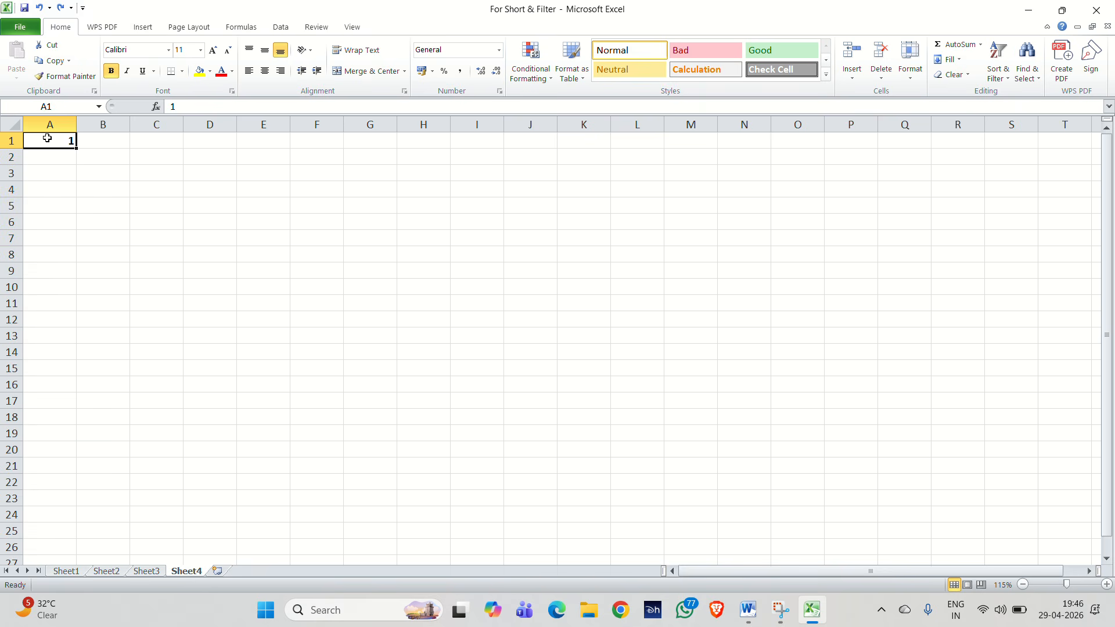
left_click_drag(47, 138, 37, 447)
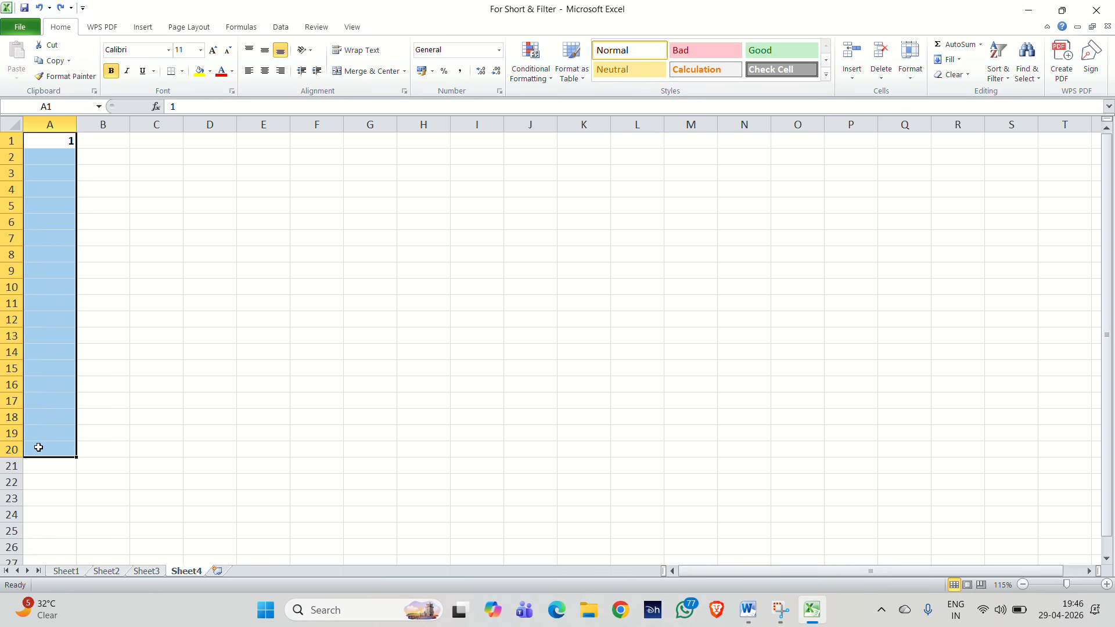
left_click(951, 60)
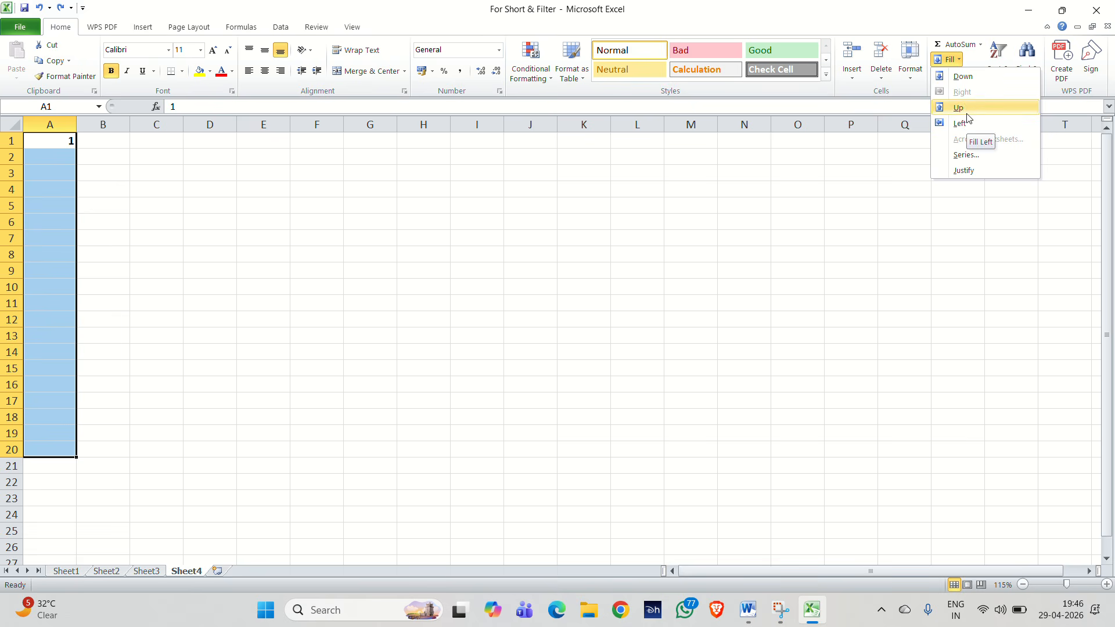
left_click(967, 84)
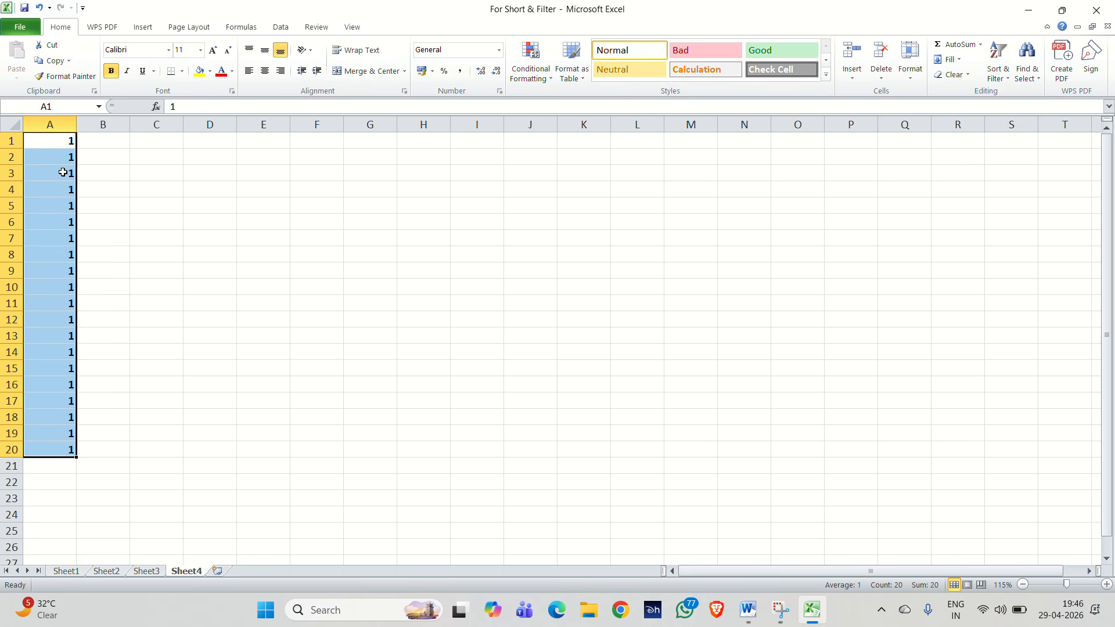
left_click(244, 374)
left_click_drag(36, 452, 856, 451)
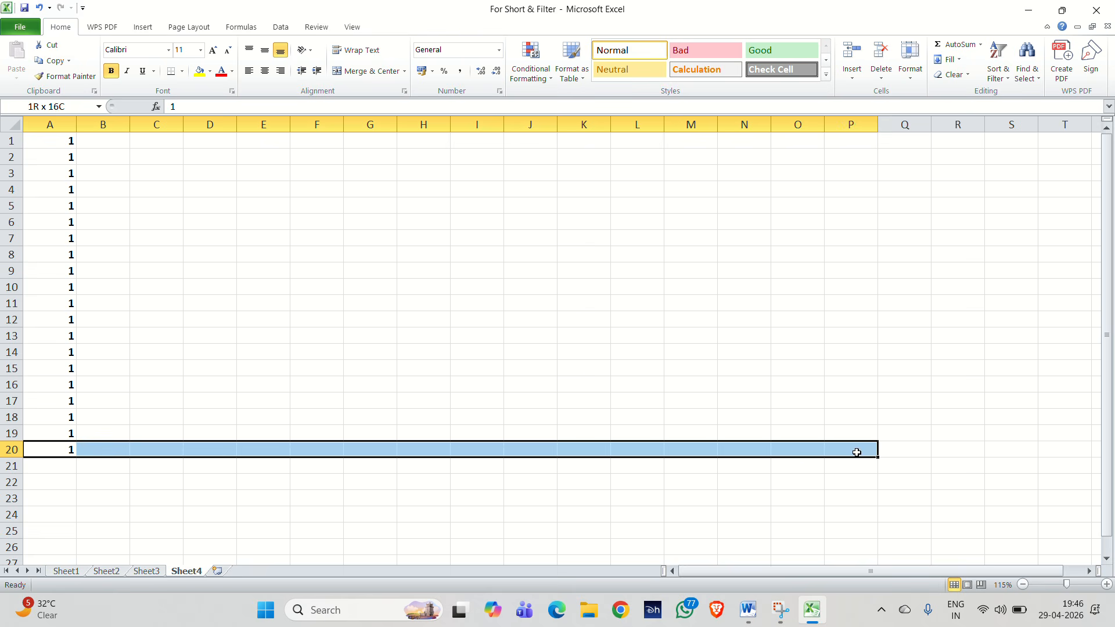
left_click(953, 59)
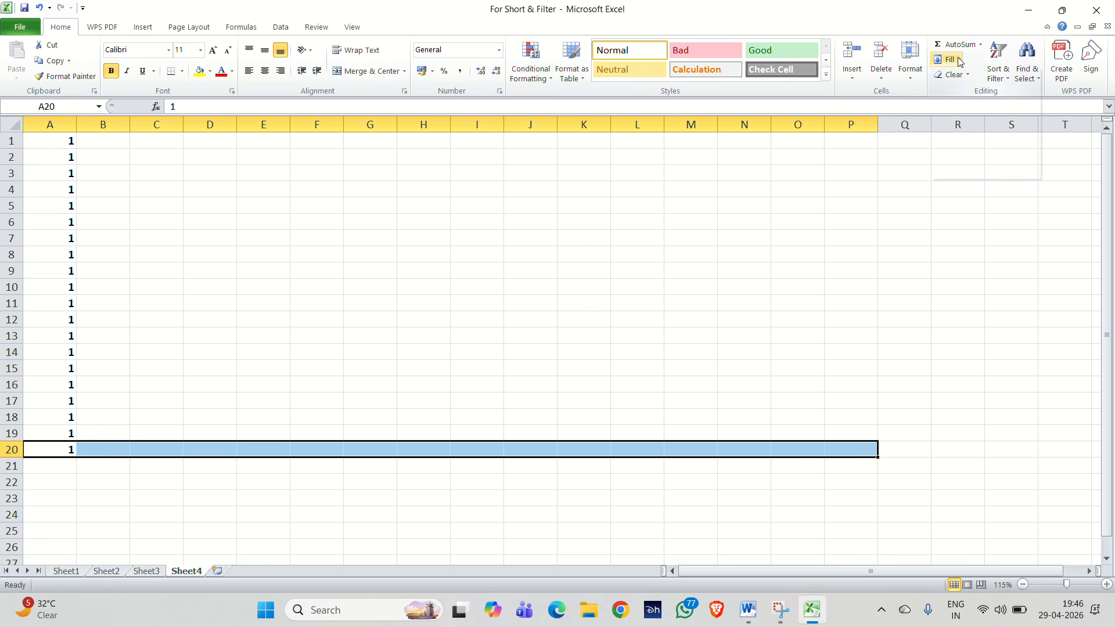
left_click(962, 93)
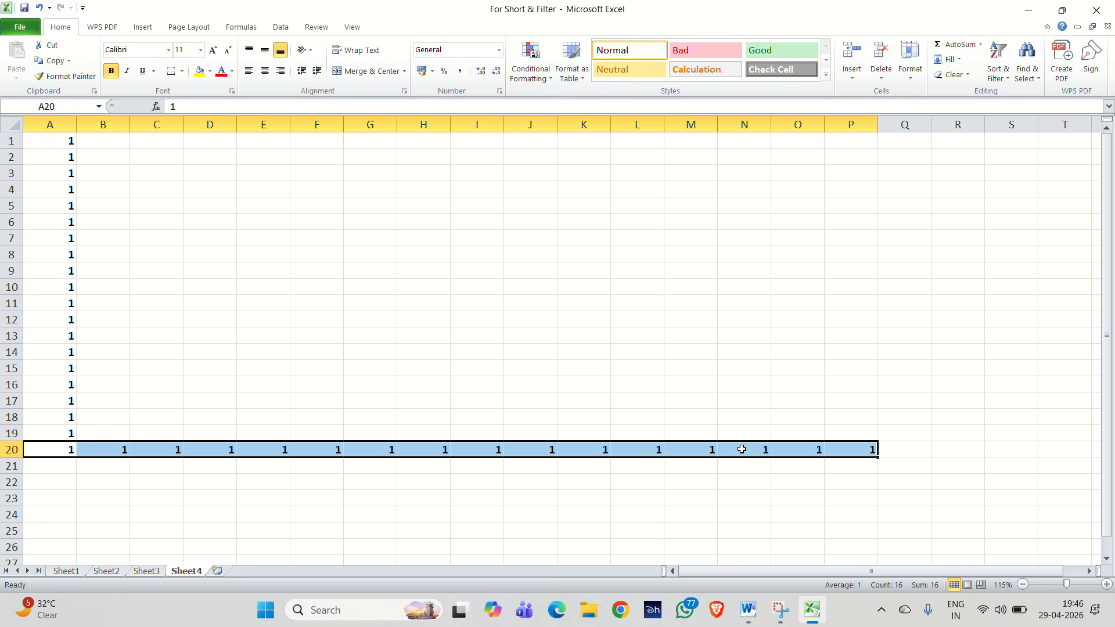
left_click(959, 451)
left_click(864, 450)
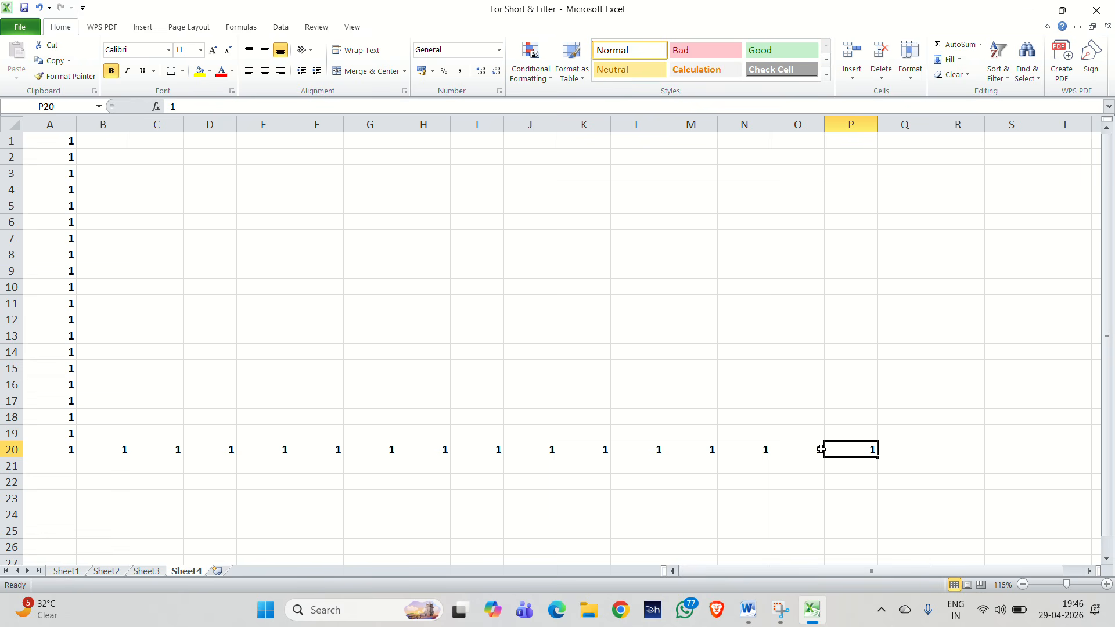
left_click_drag(846, 447, 871, 180)
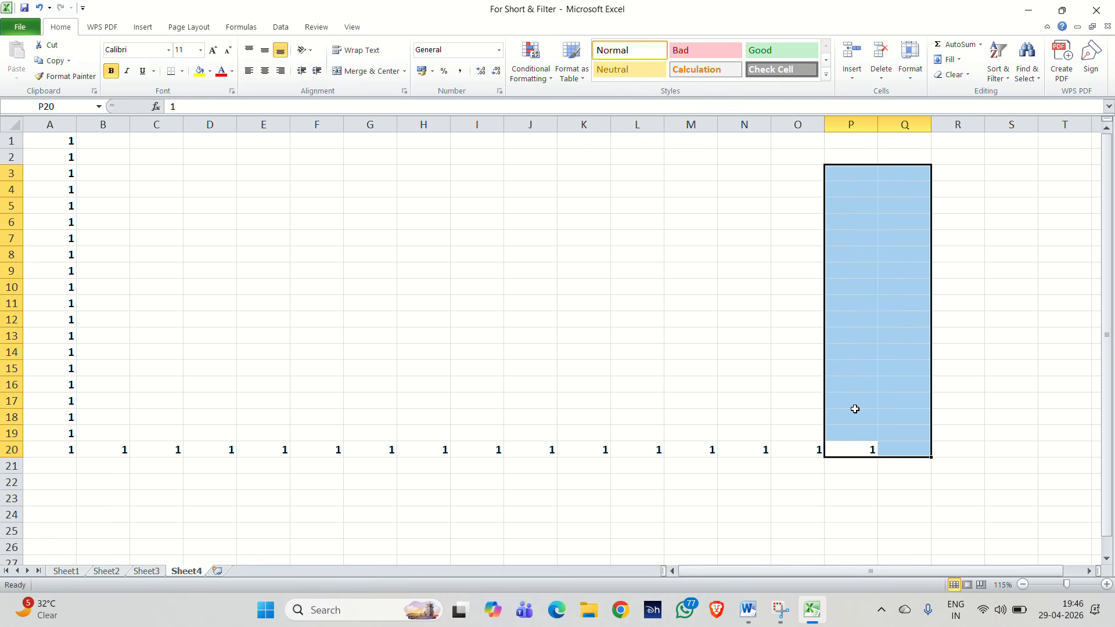
left_click_drag(848, 446, 853, 169)
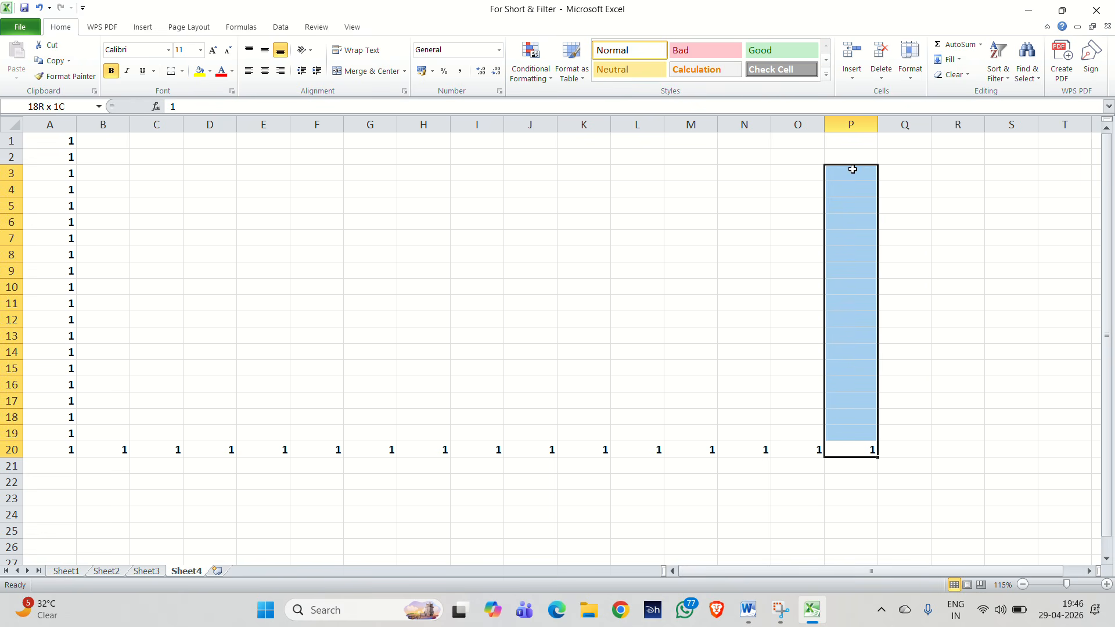
left_click(952, 60)
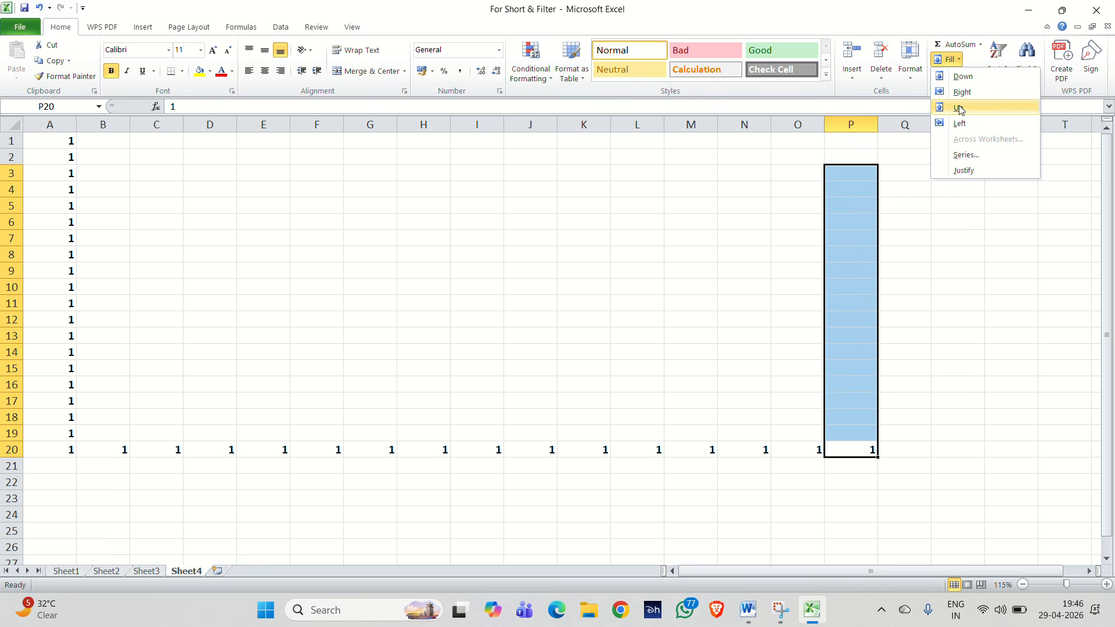
left_click(958, 108)
left_click_drag(854, 173, 308, 169)
left_click(952, 60)
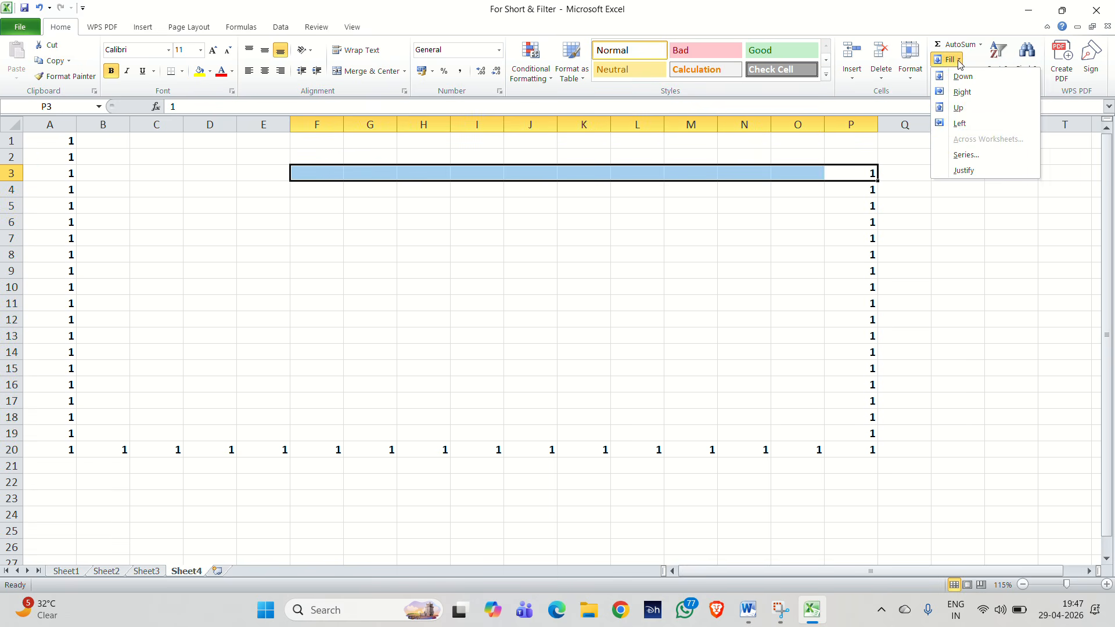
left_click(961, 123)
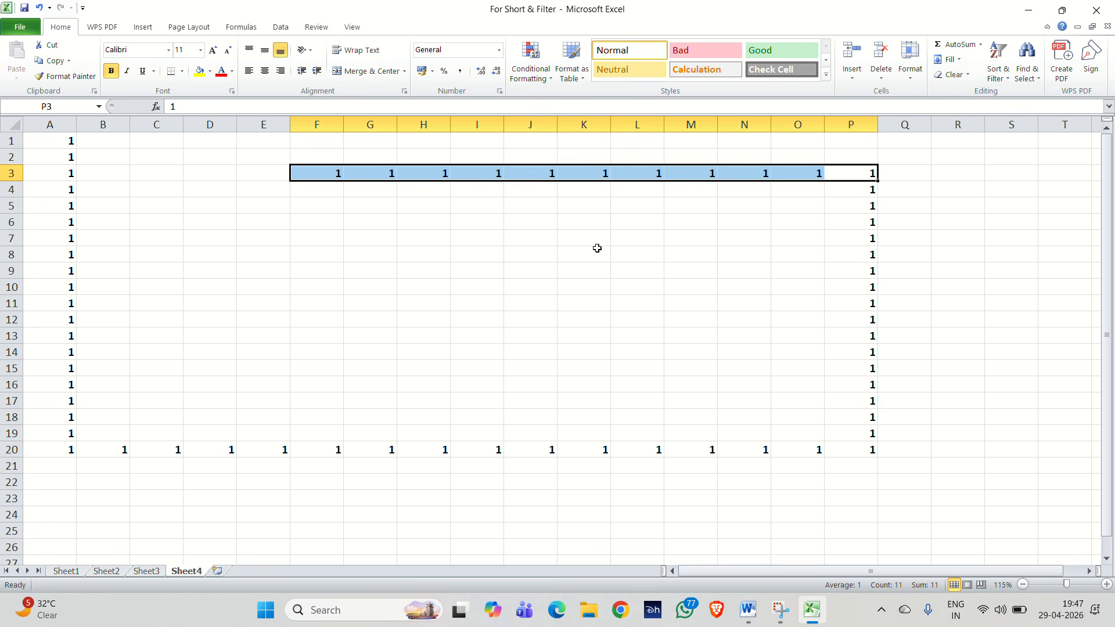
left_click(913, 251)
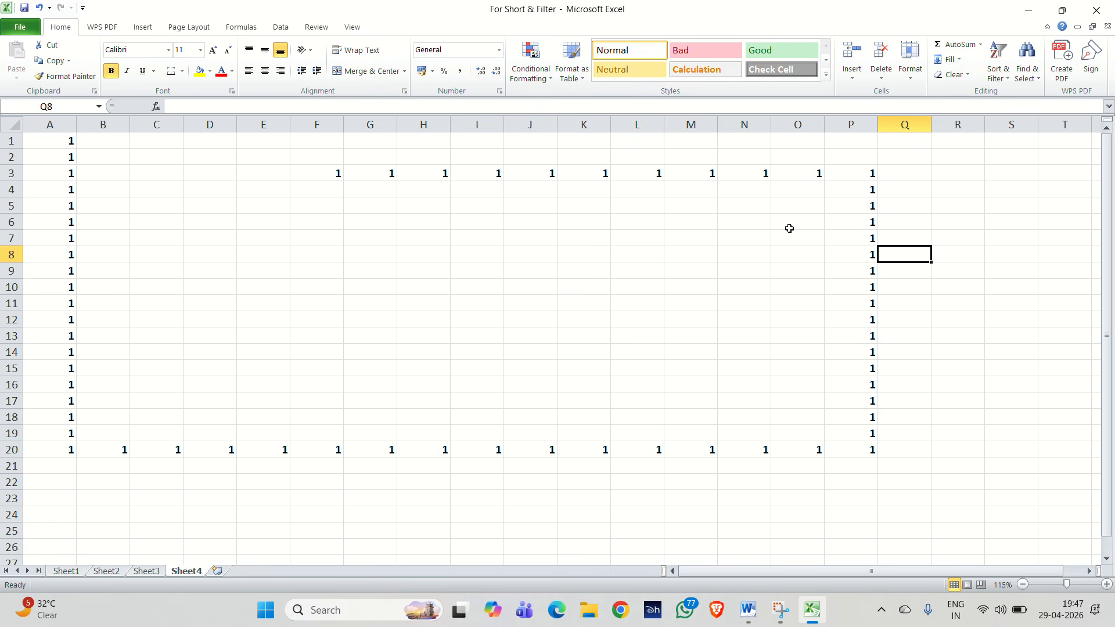
key("ctrl+z")
key("ctrl+z")
key("ctrl+z")
key("ctrl+z")
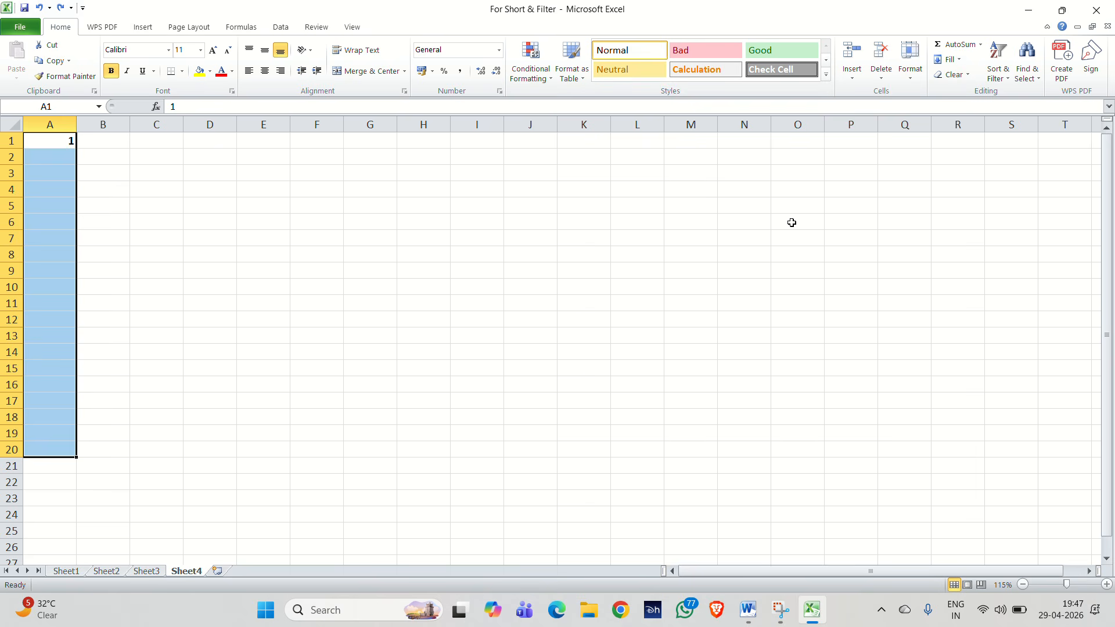
Fill row 1 from A1 with a Series ending at stop value 12, then undo it.
left_click(749, 190)
left_click(52, 144)
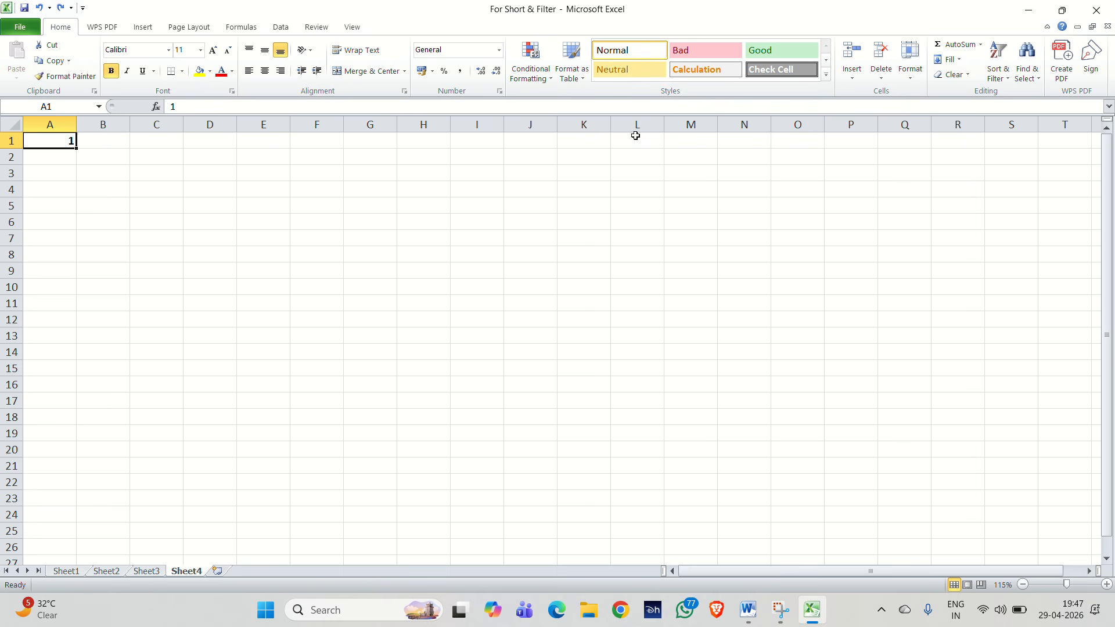
left_click(952, 60)
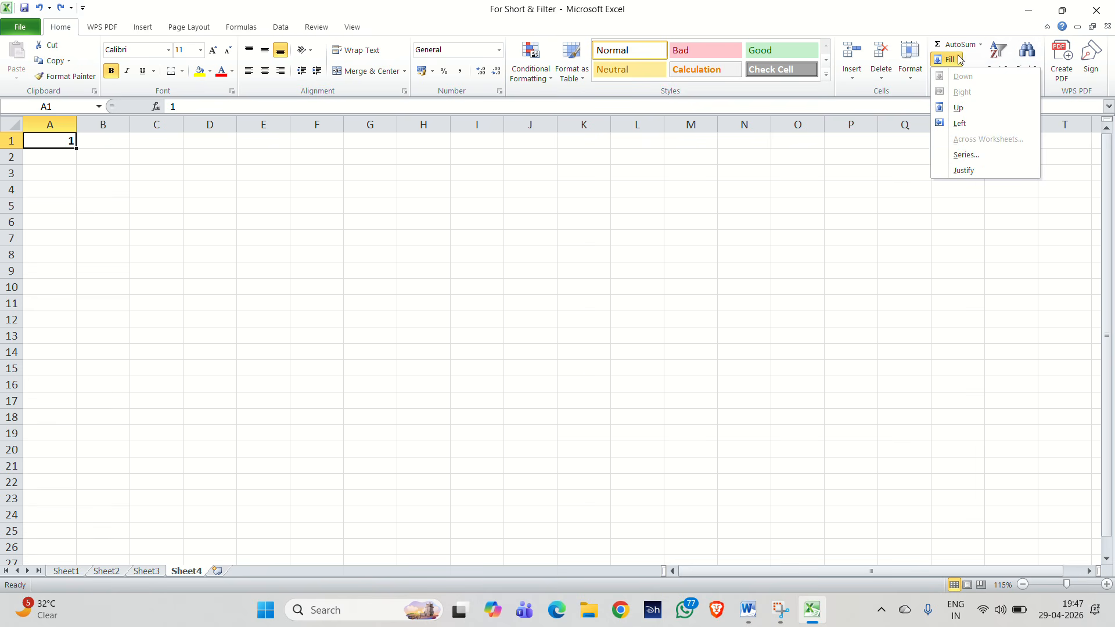
left_click(975, 161)
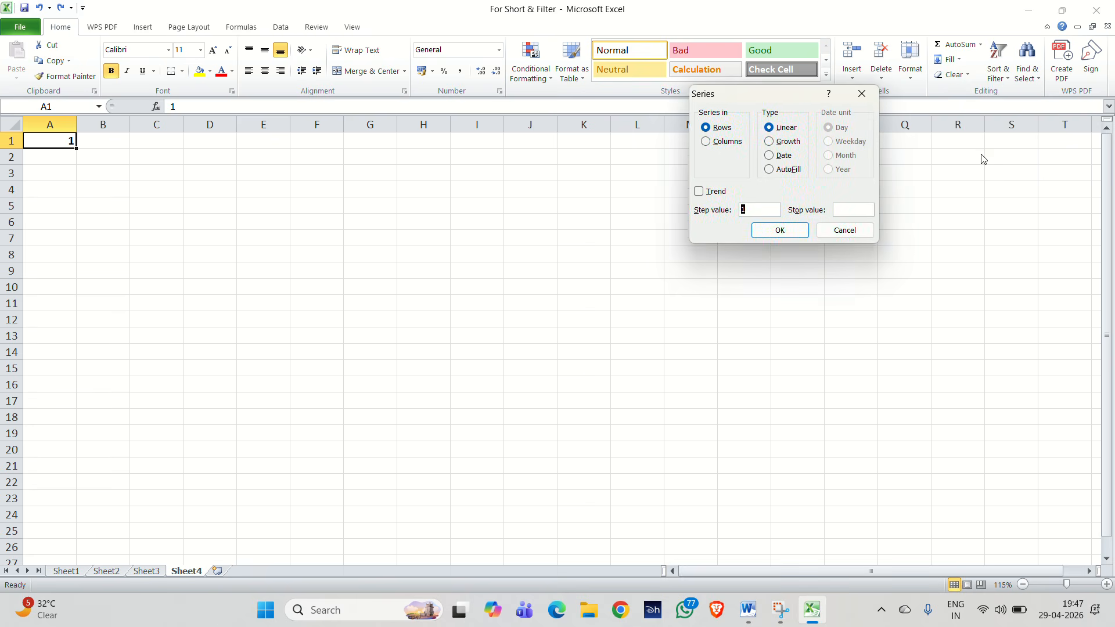
left_click_drag(784, 100, 559, 214)
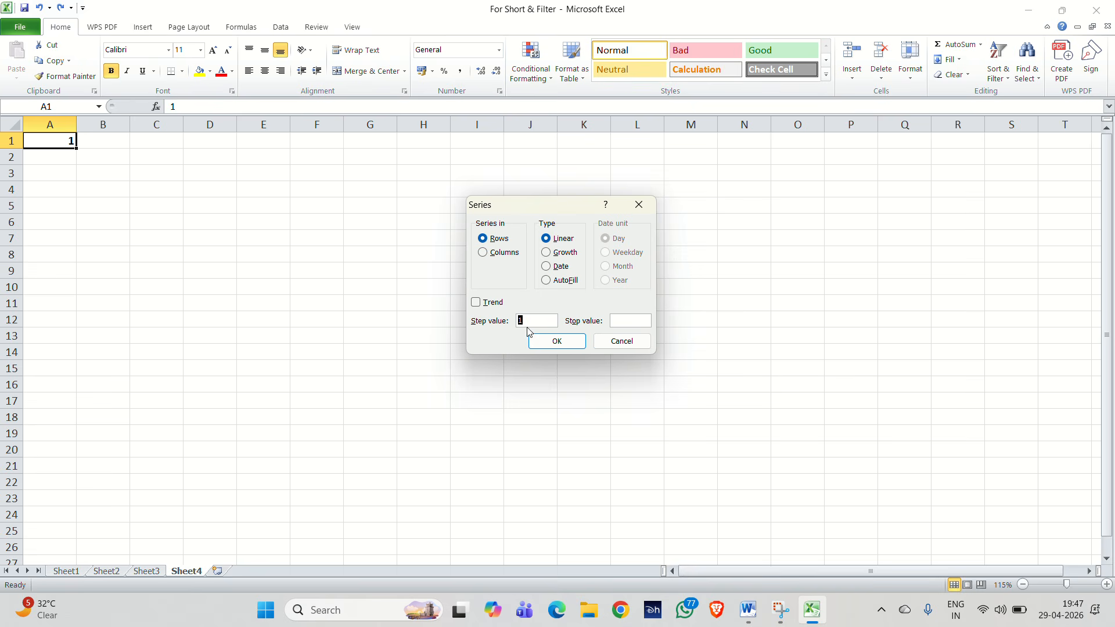
left_click(627, 325)
type("12")
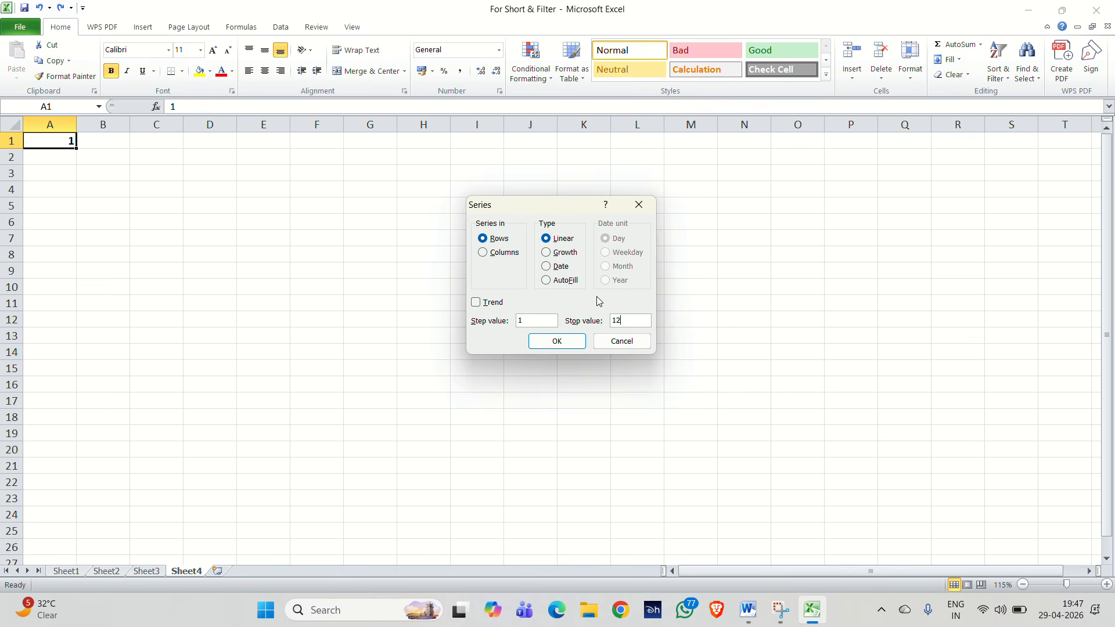
left_click(560, 346)
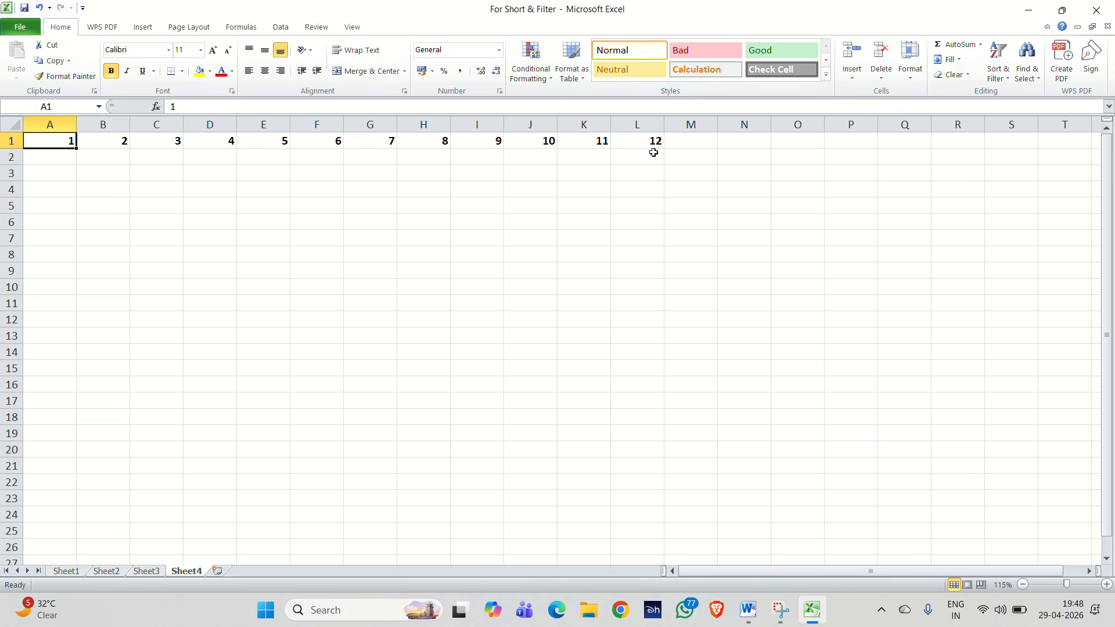
key("ctrl+z")
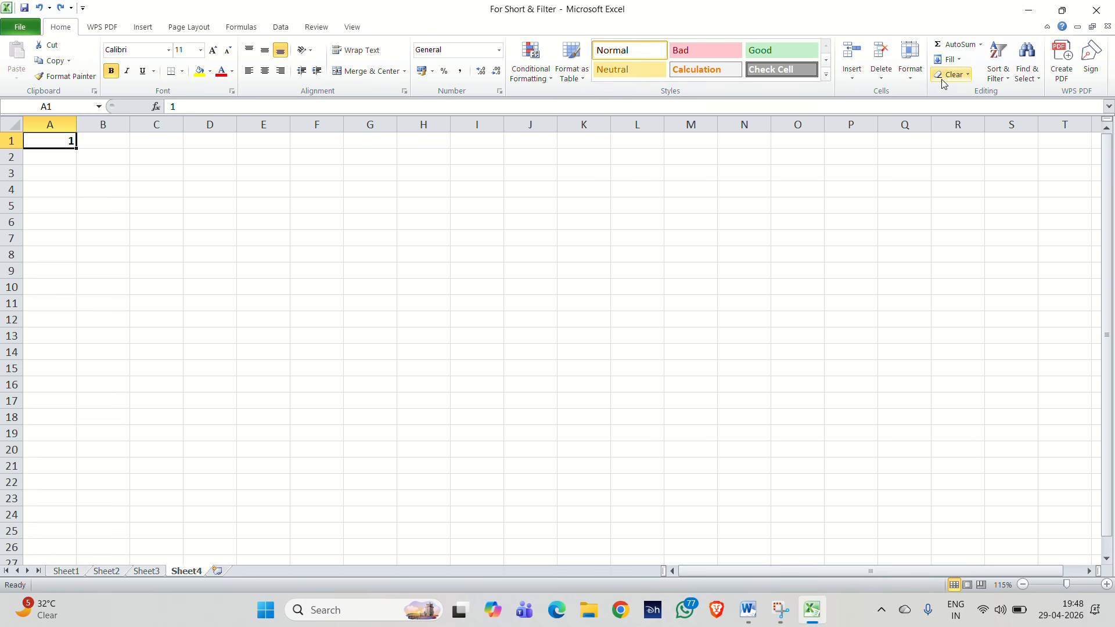
Fill column A with a Columns series from 1 to 22, then undo it.
left_click(948, 59)
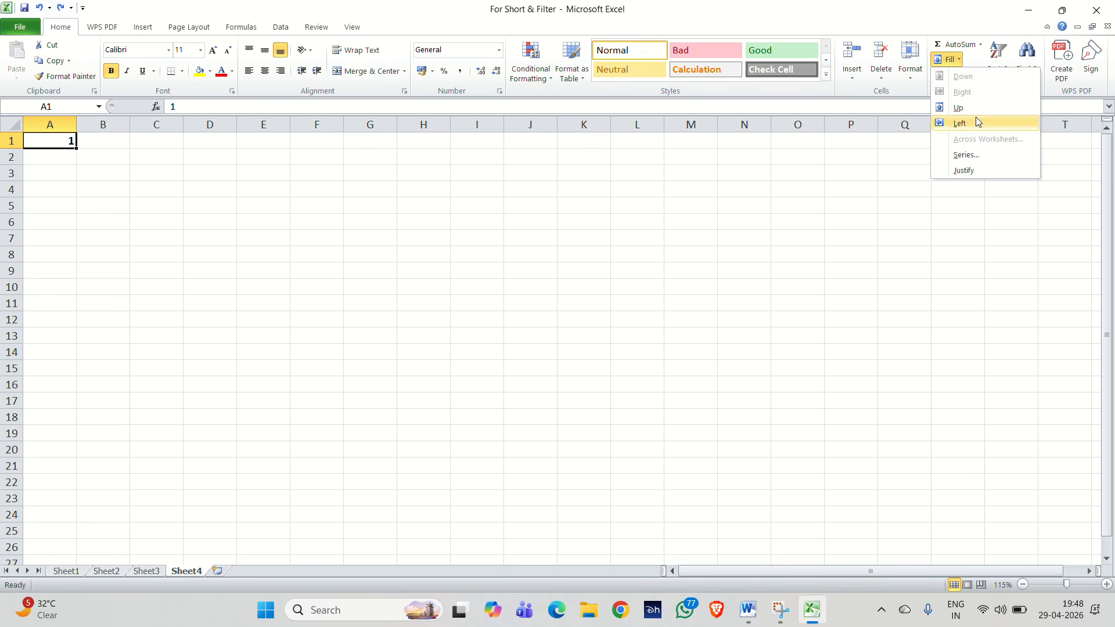
left_click(979, 157)
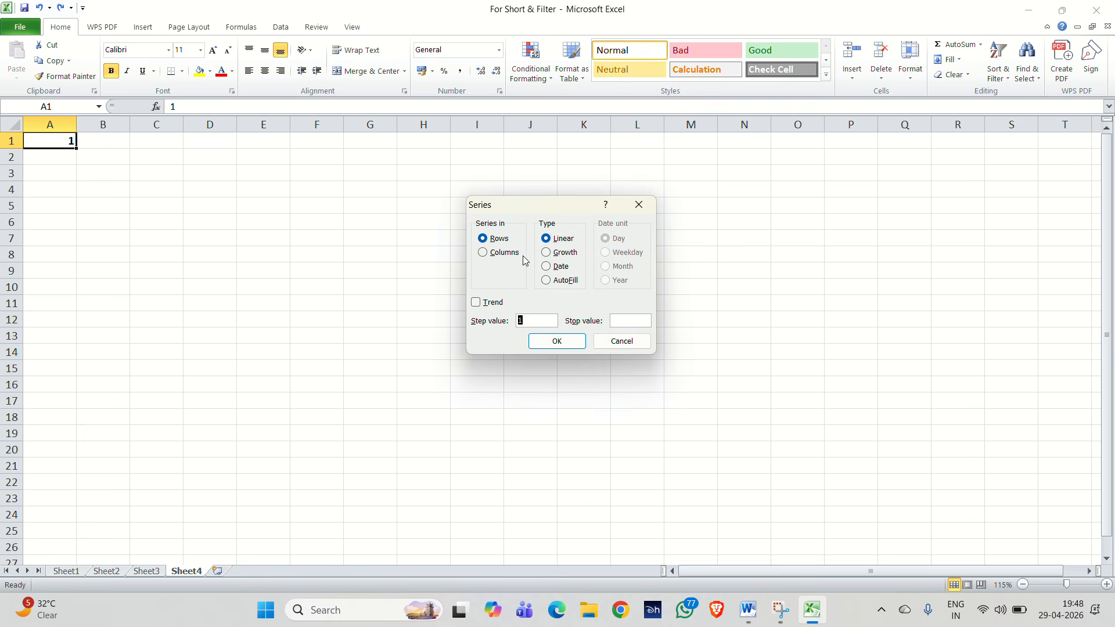
left_click(493, 254)
left_click(532, 323)
left_click(626, 319)
type("22")
left_click(556, 342)
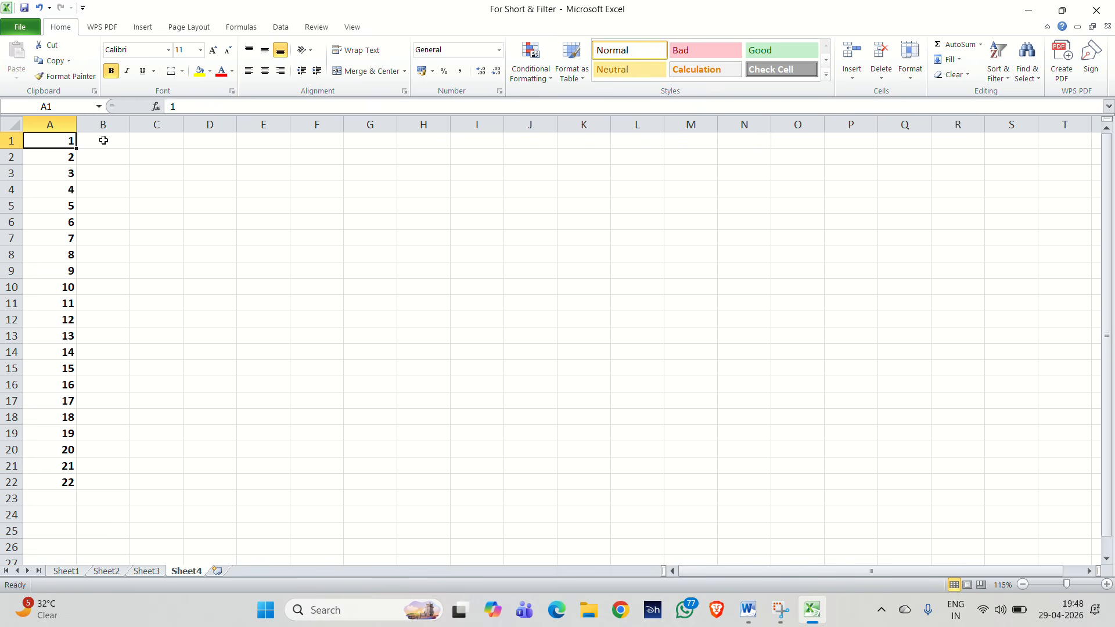
key("ctrl+z")
Fill column A from A1 with a Columns series, step 1, stop value 150.
left_click(287, 238)
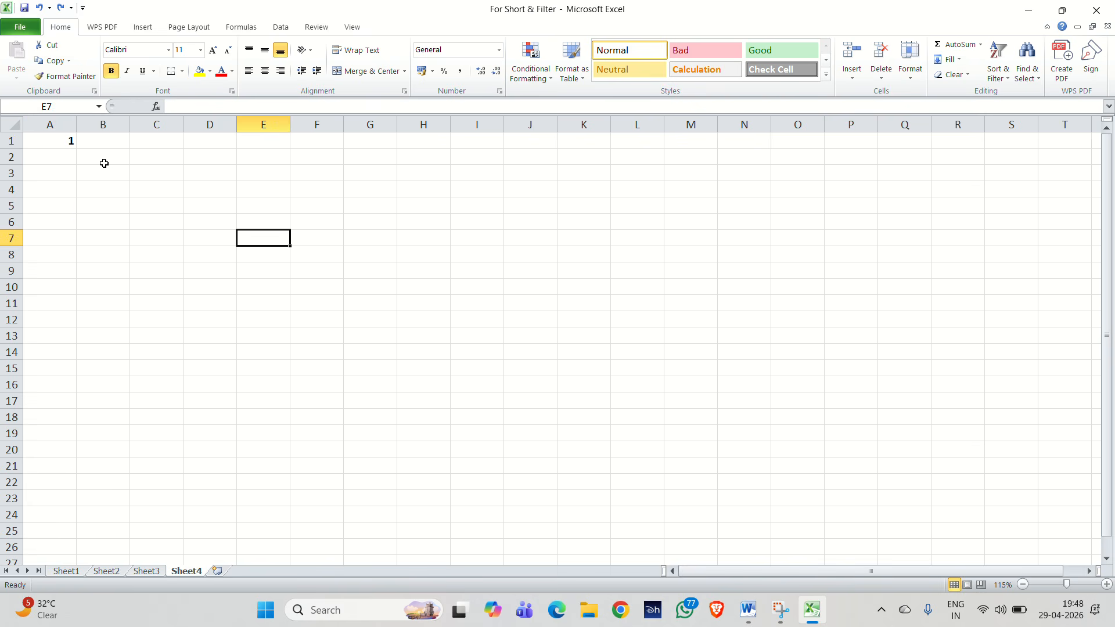
left_click(61, 143)
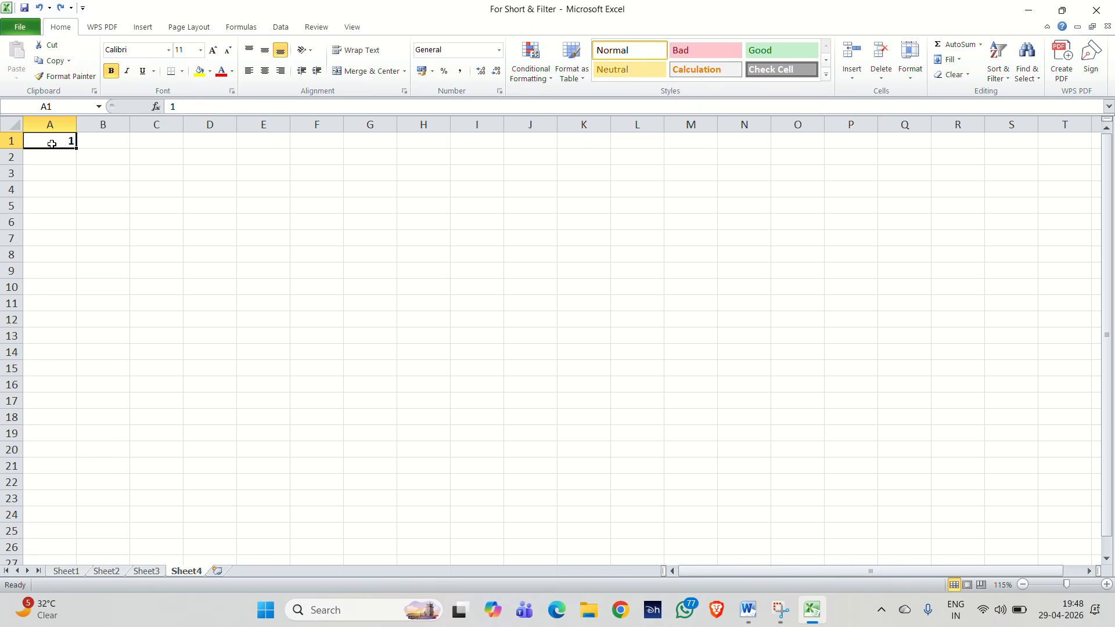
left_click(947, 60)
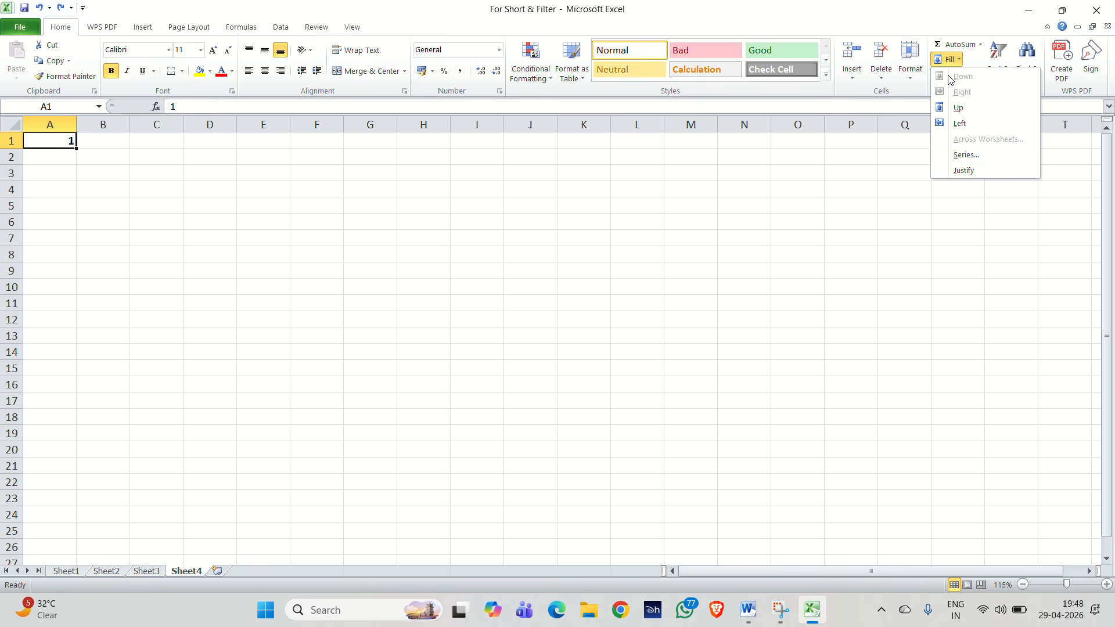
left_click(978, 155)
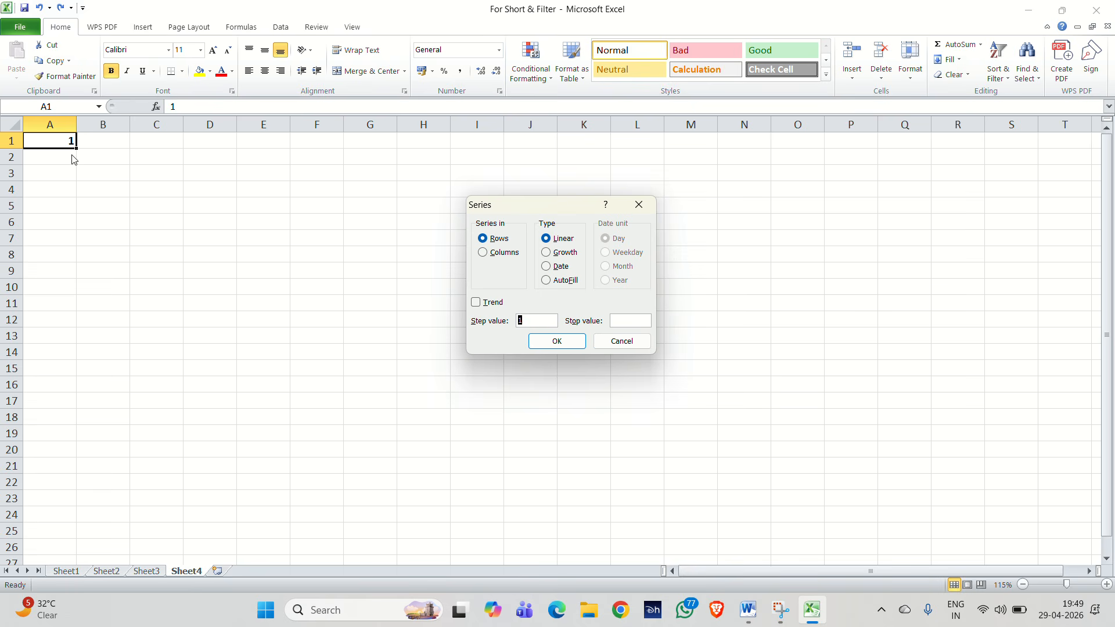
left_click(491, 254)
left_click(527, 320)
type("150")
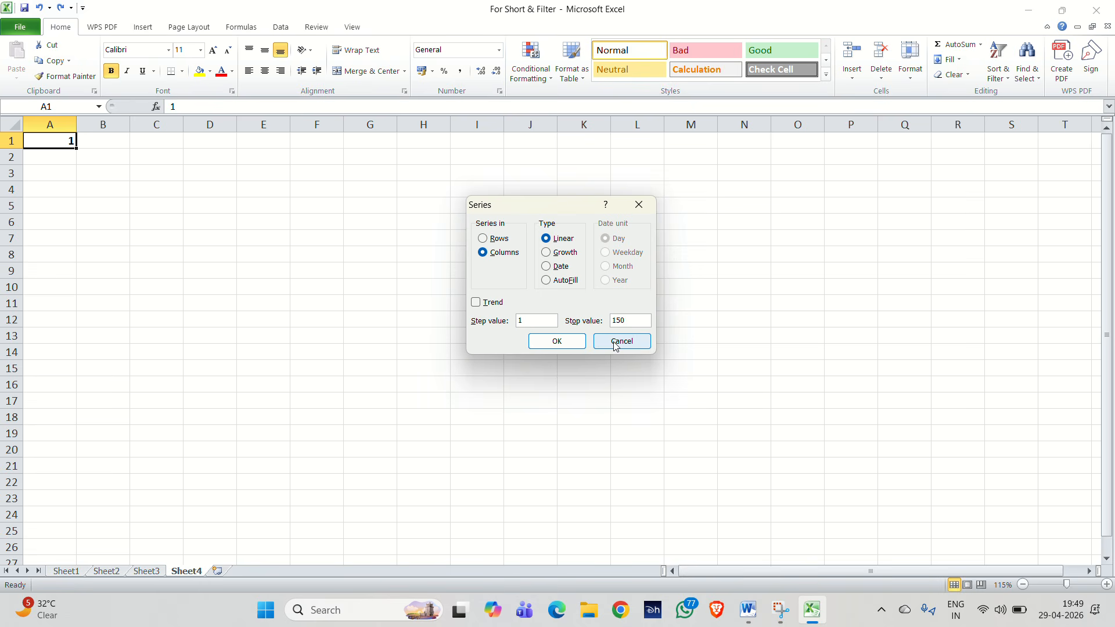
left_click(564, 345)
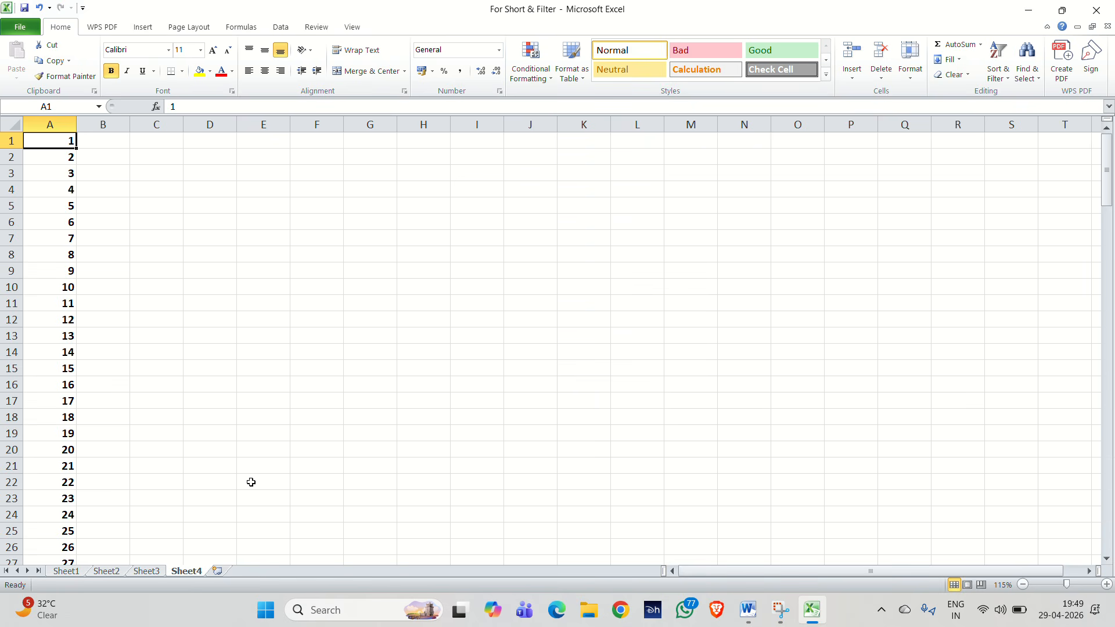
left_click(153, 140)
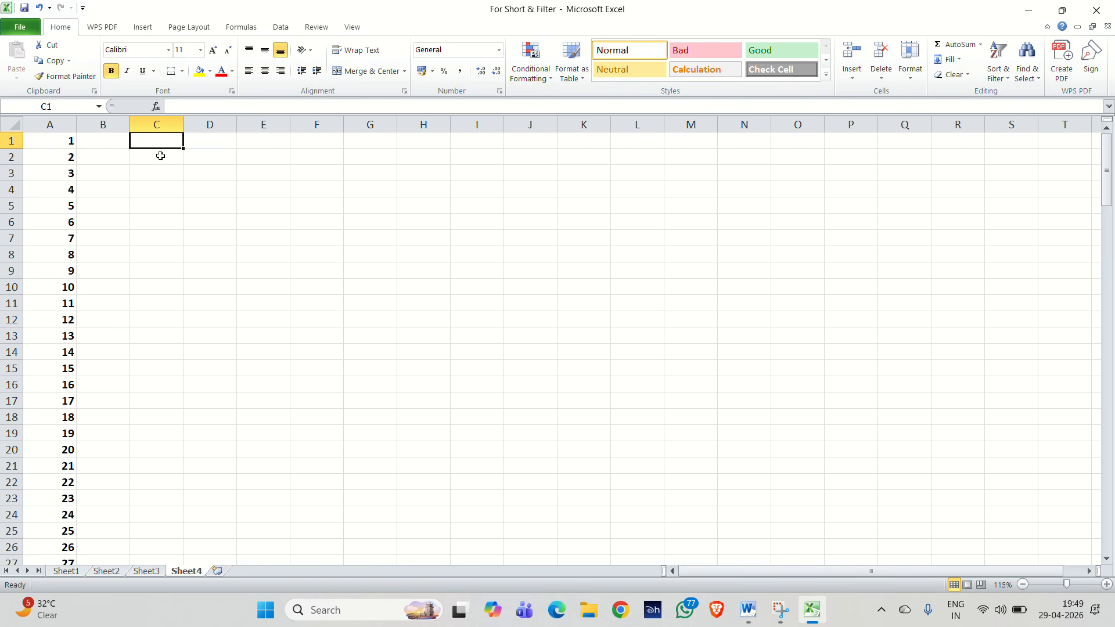
Enter 1 in cell C1 as the series start.
type("1")
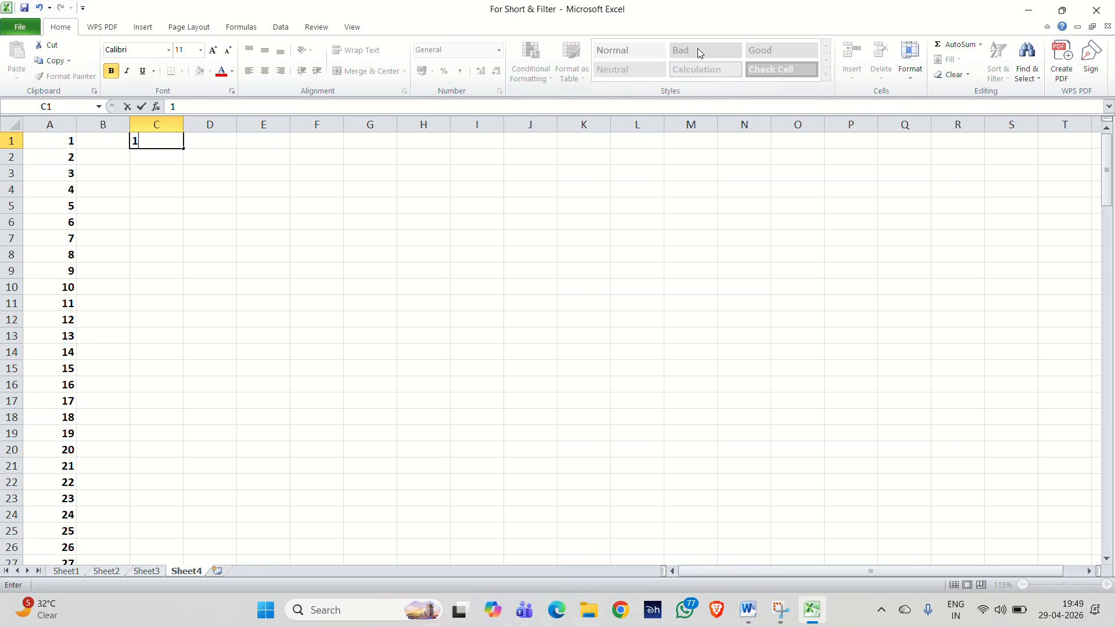
key("Return")
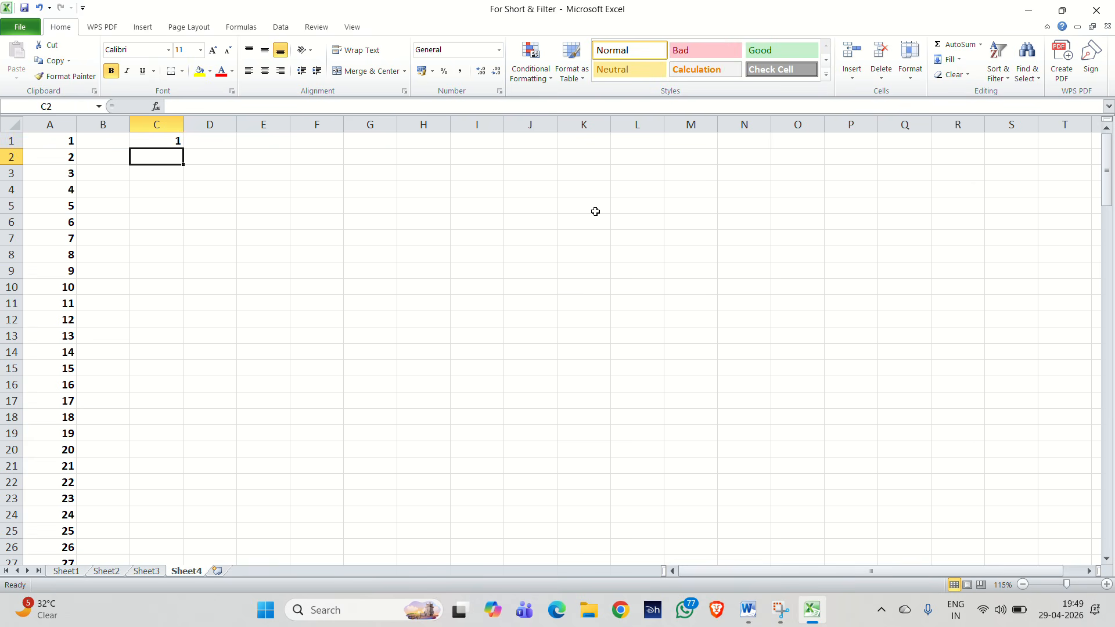
left_click(146, 143)
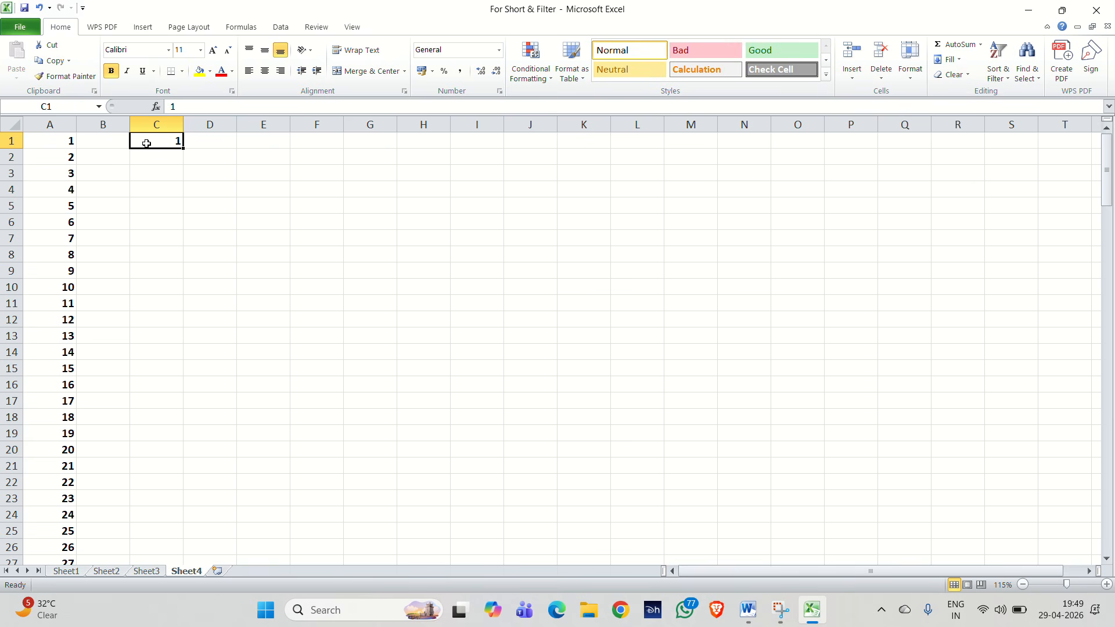
Fill column C with odd numbers in steps of 2 up to 29, then undo it.
left_click(959, 61)
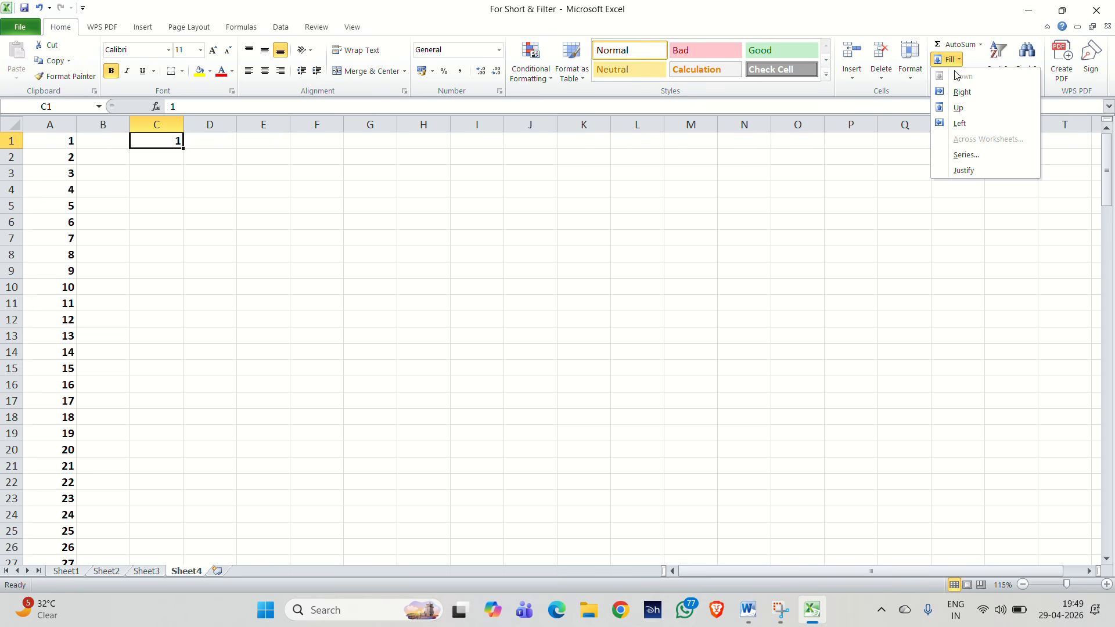
left_click(966, 154)
left_click(491, 254)
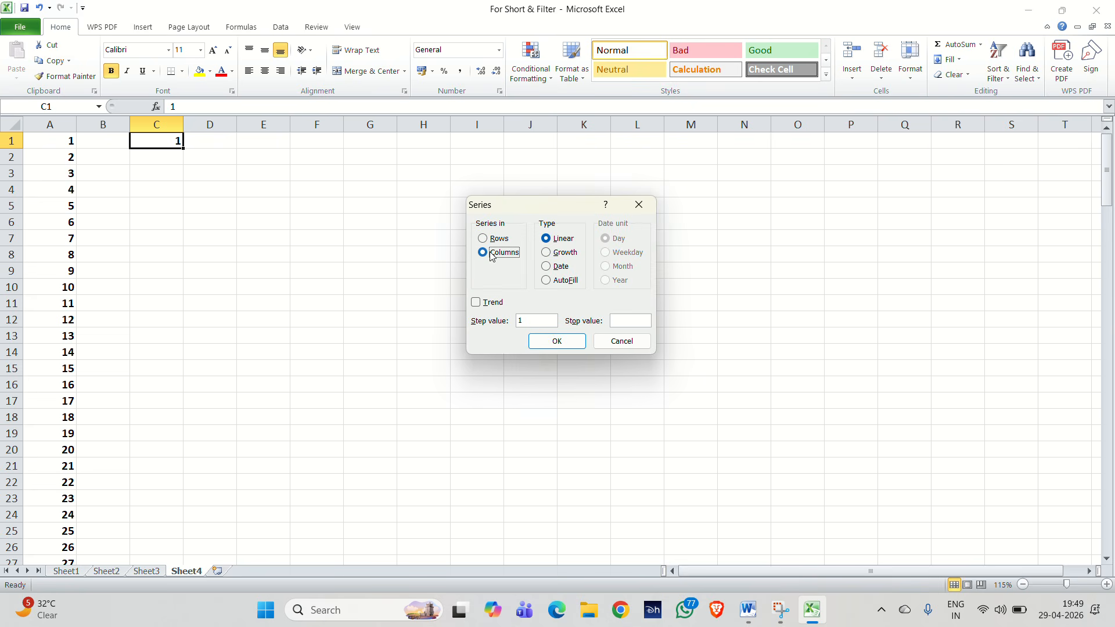
left_click(523, 321)
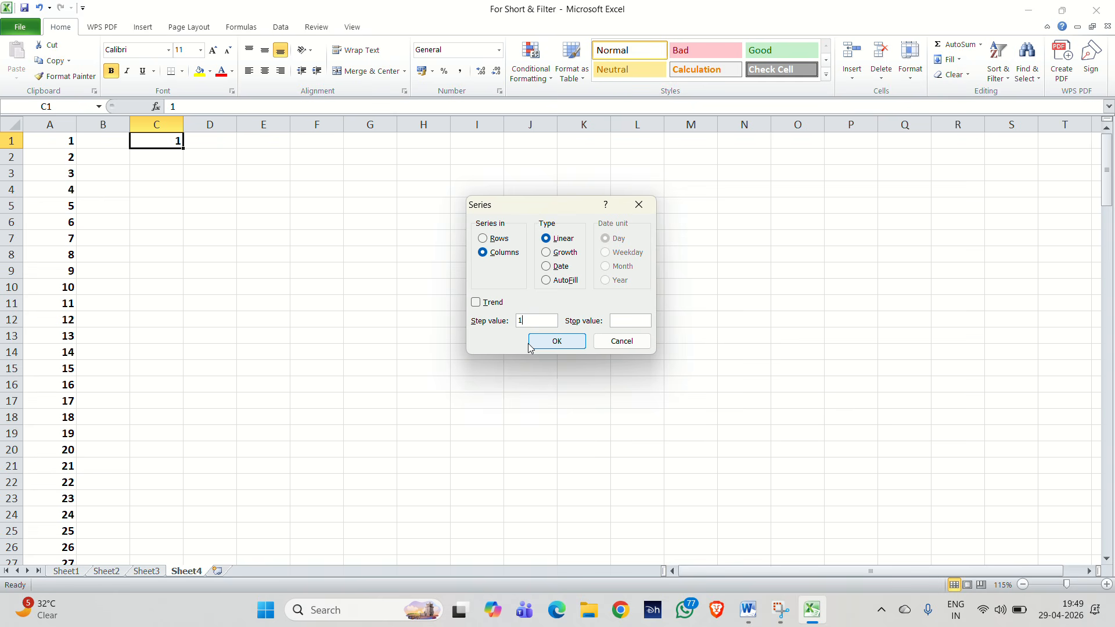
key("BackSpace")
type("2")
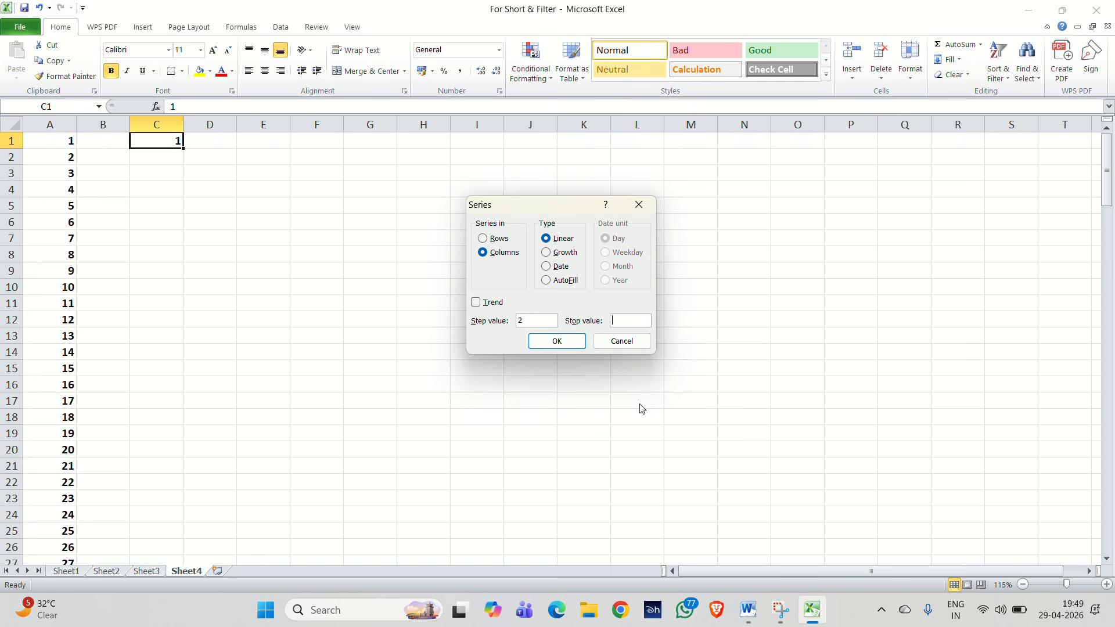
type("29")
left_click(563, 348)
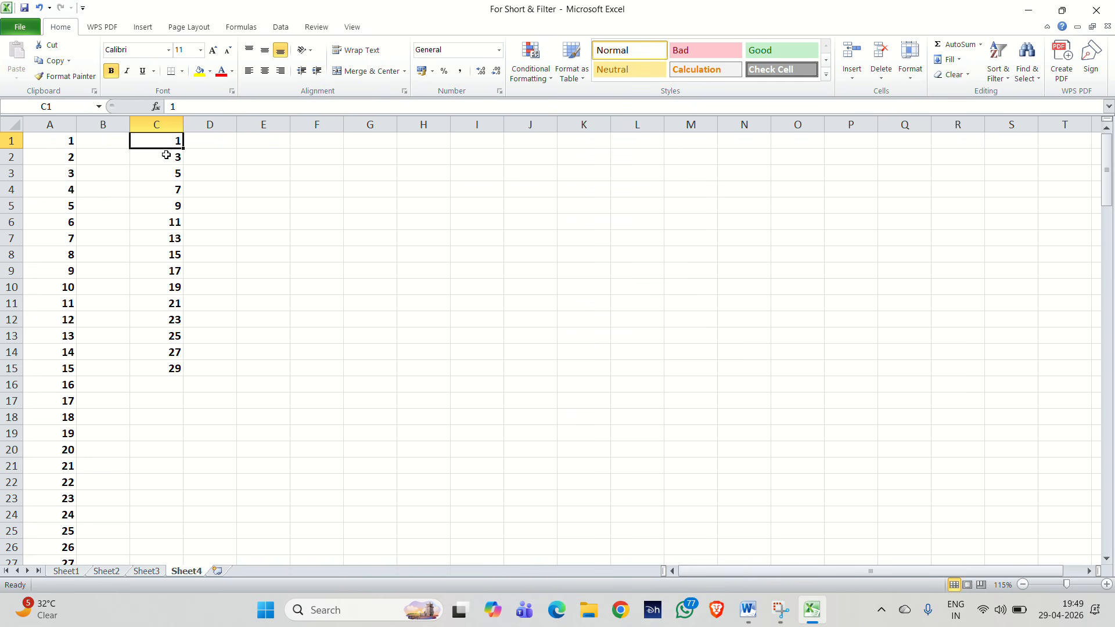
left_click(162, 374)
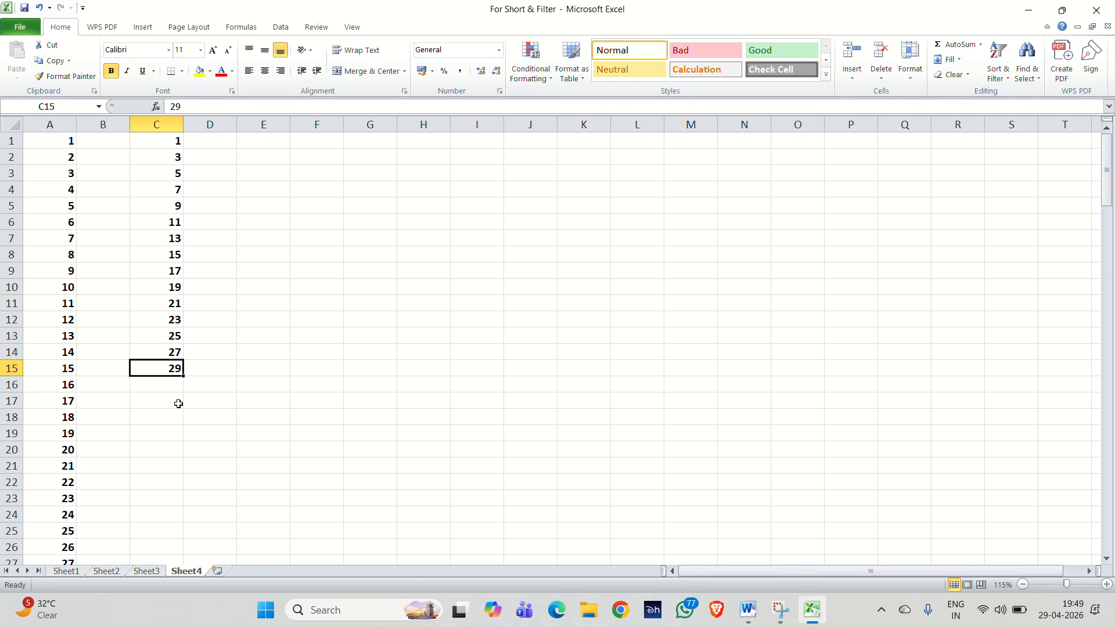
key("ctrl+z")
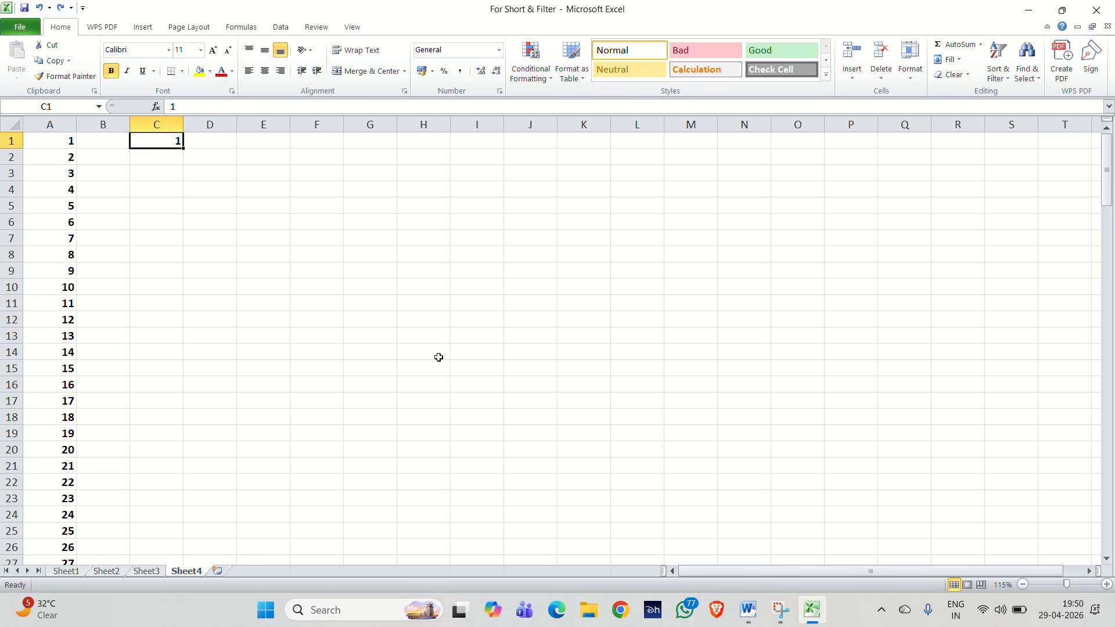
left_click(447, 340)
key("alt+Tab")
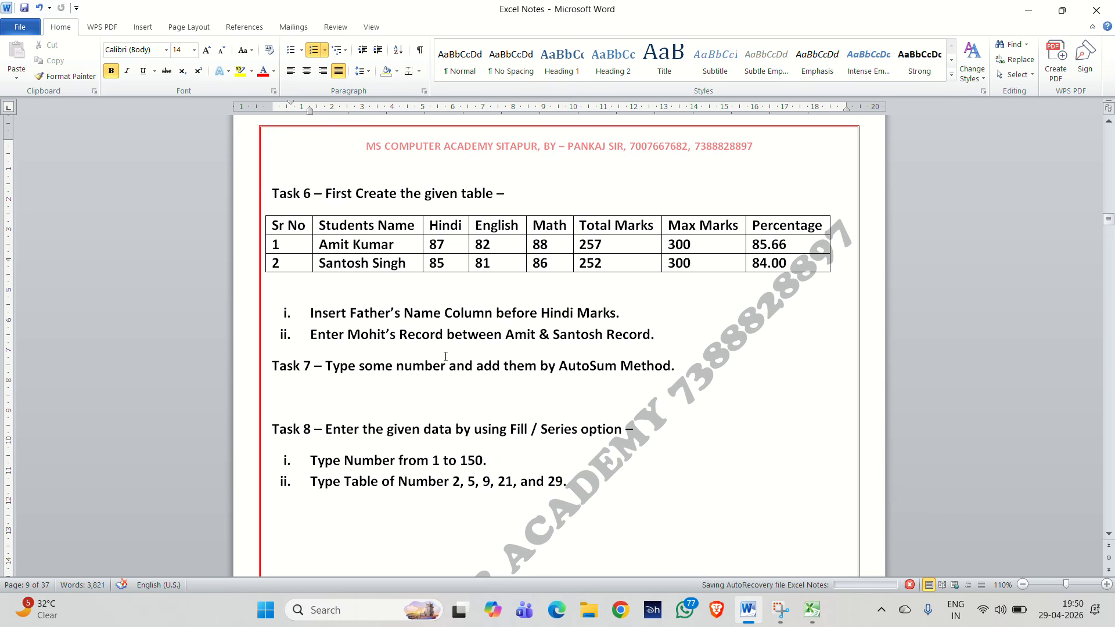
double_click(574, 479)
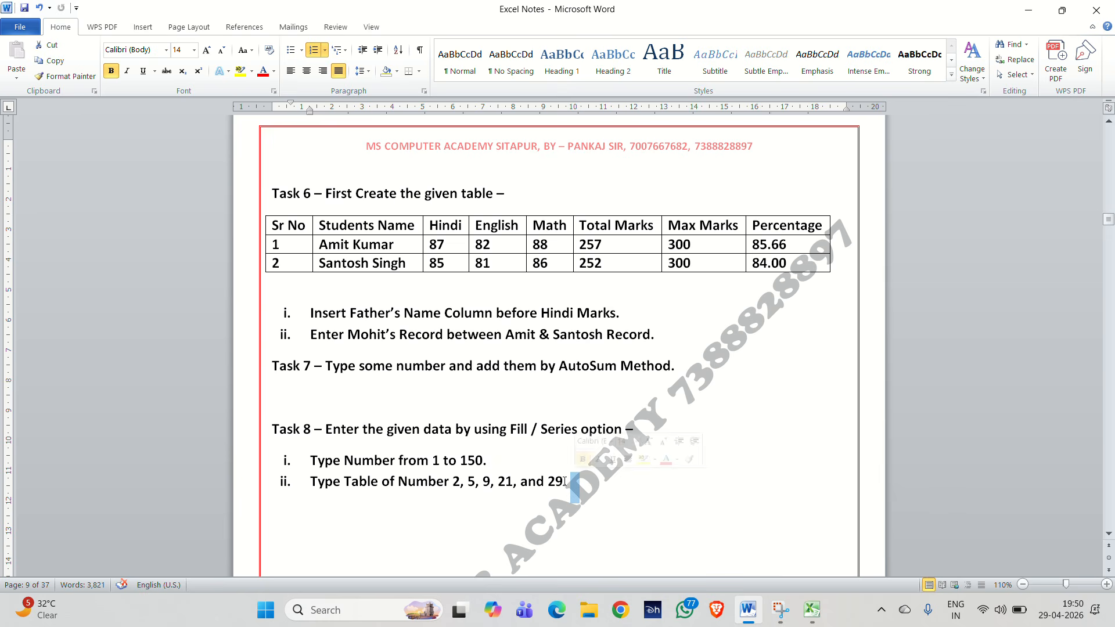
left_click(468, 482)
left_click(498, 482)
left_click(548, 482)
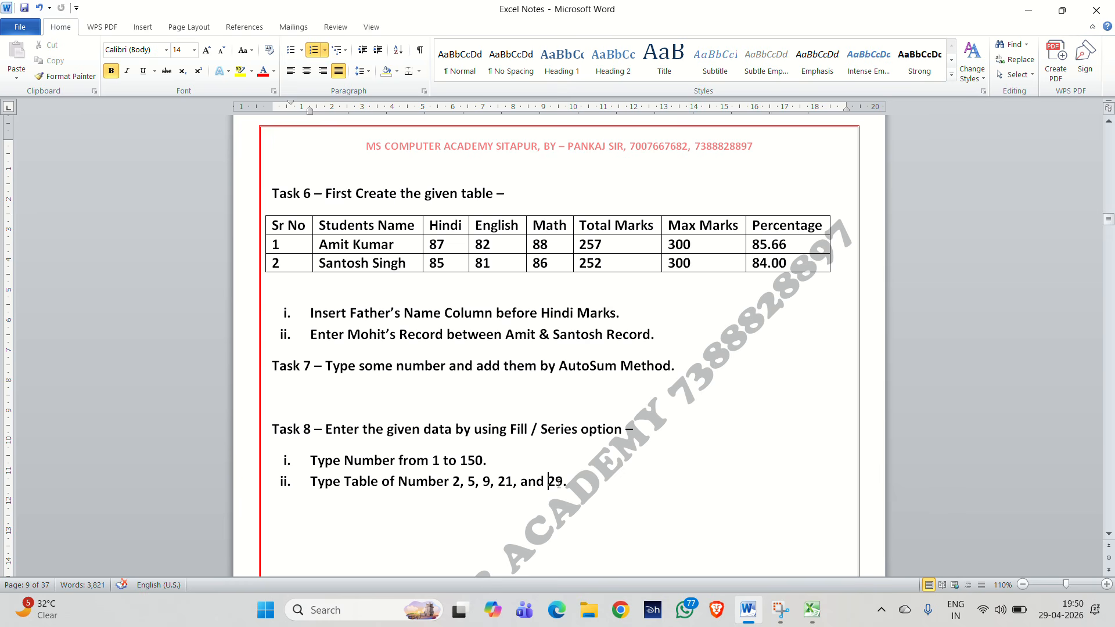
left_click(598, 483)
Enter the table starting values 2, 5, 9, 21 and 29 across row 1 from C1.
key("alt+Tab")
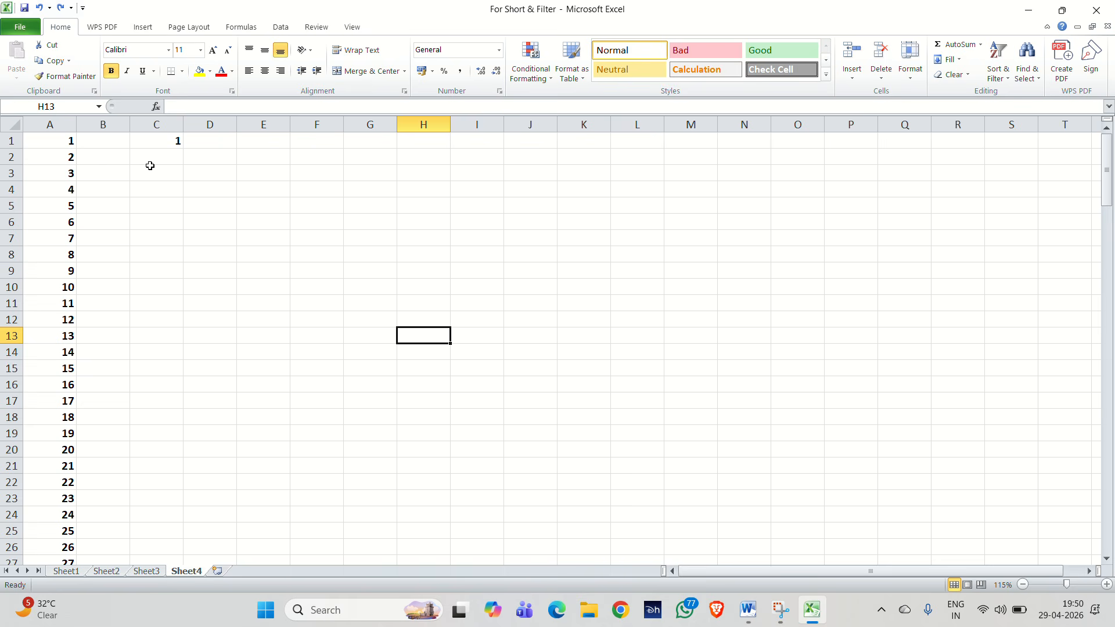
left_click(157, 139)
type("2")
key("Tab")
key("Tab")
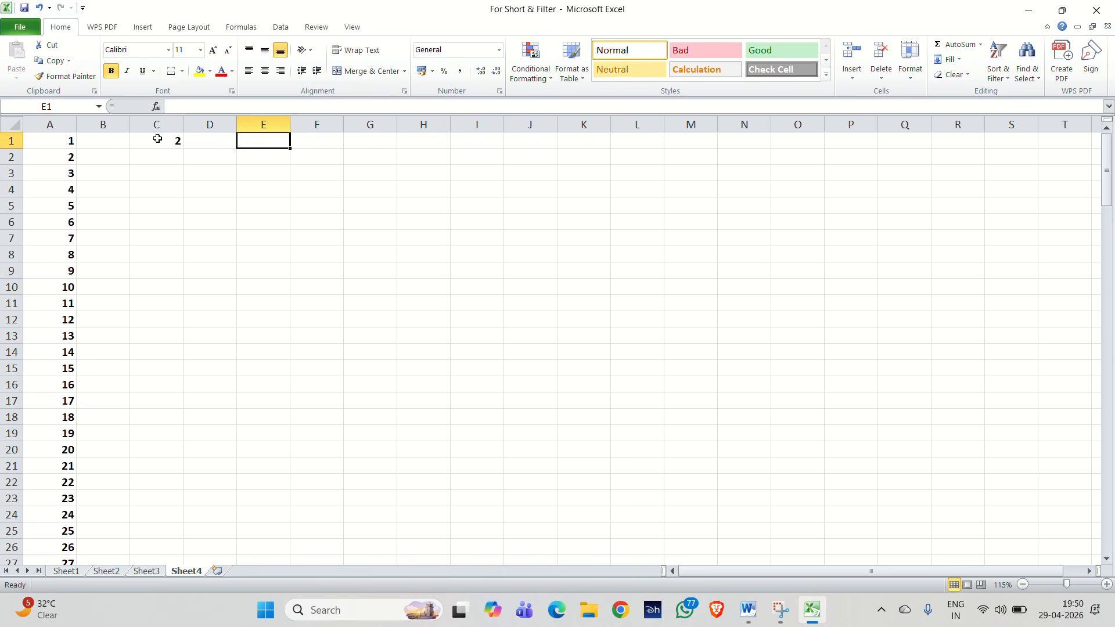
type("5")
key("Tab")
key("Tab")
type("9")
key("Tab")
key("Tab")
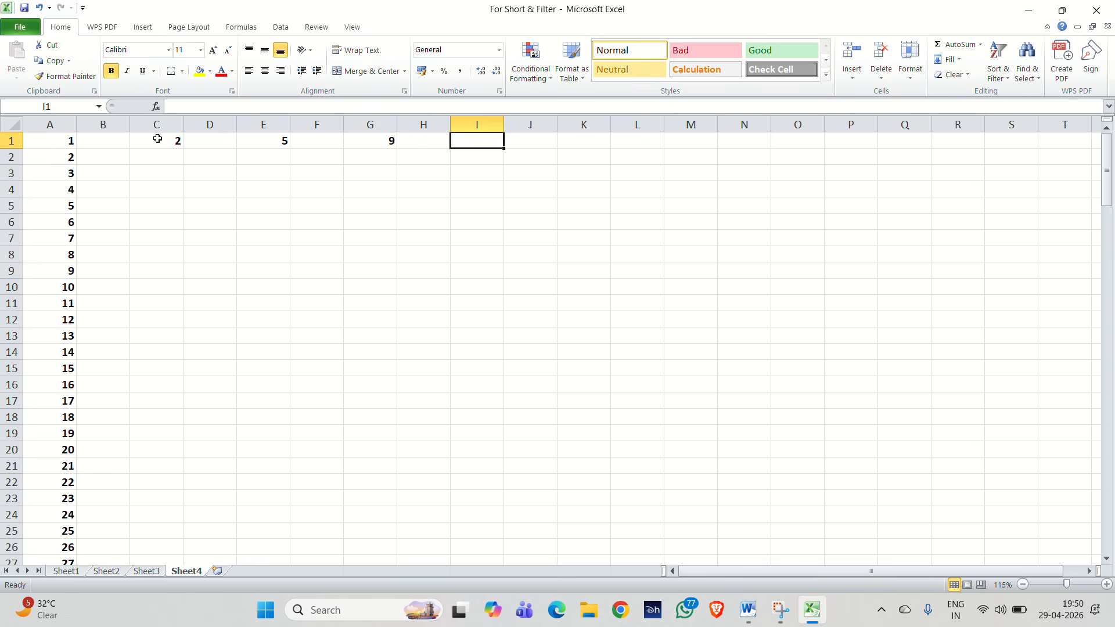
type("21")
key("Tab")
key("Tab")
key("Tab")
type("2")
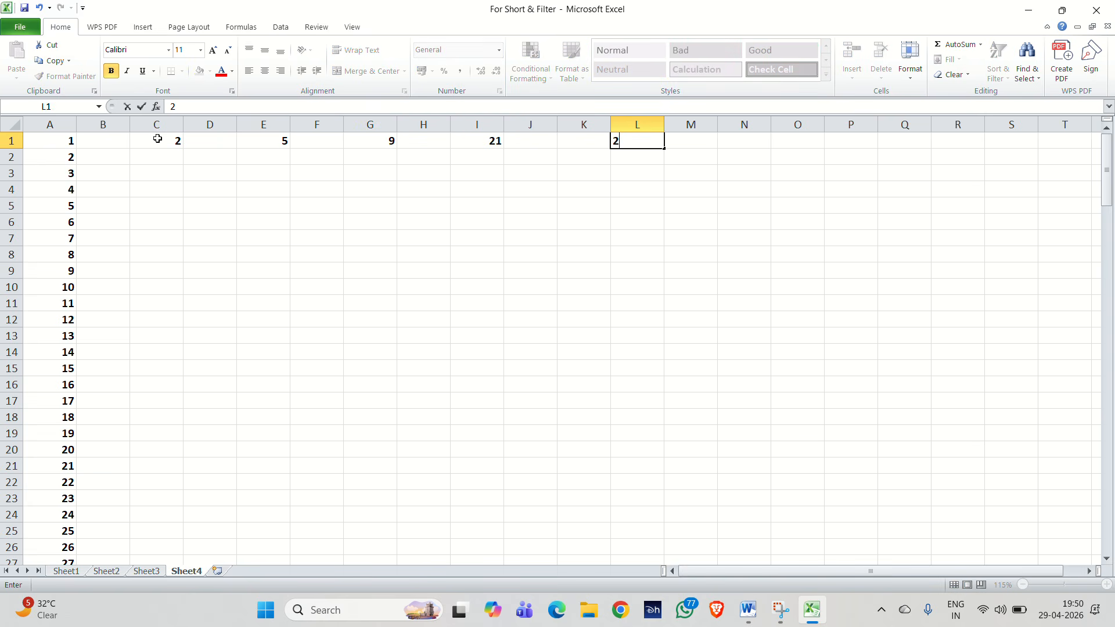
key("BackSpace")
key("Left")
type("29")
key("Return")
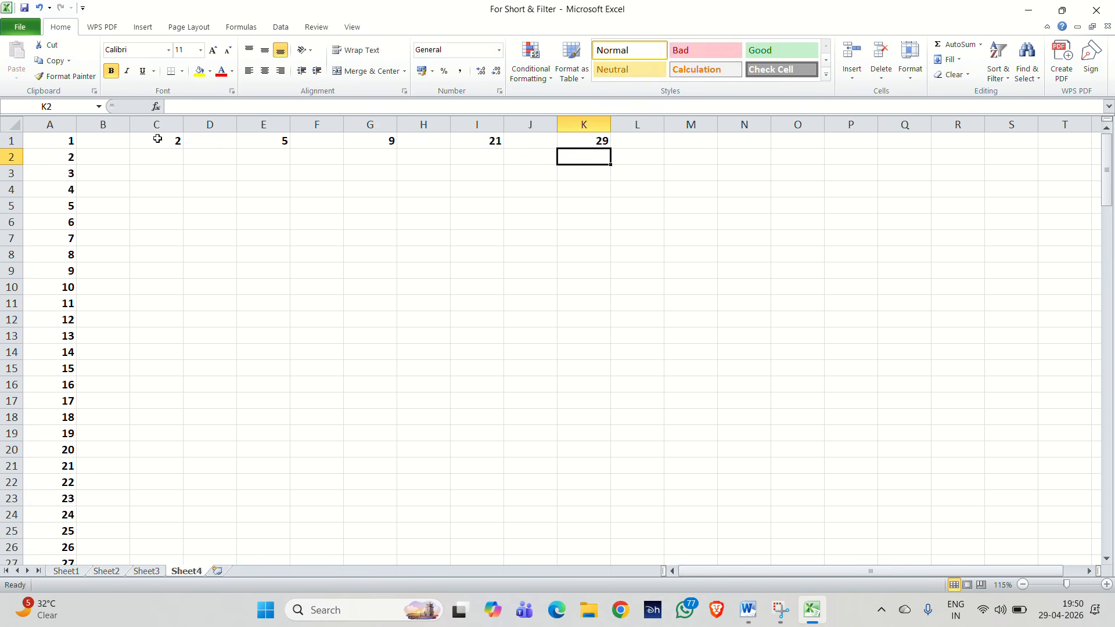
Fill column C from 2 with a Columns series, step 2, stop value 20.
left_click(162, 141)
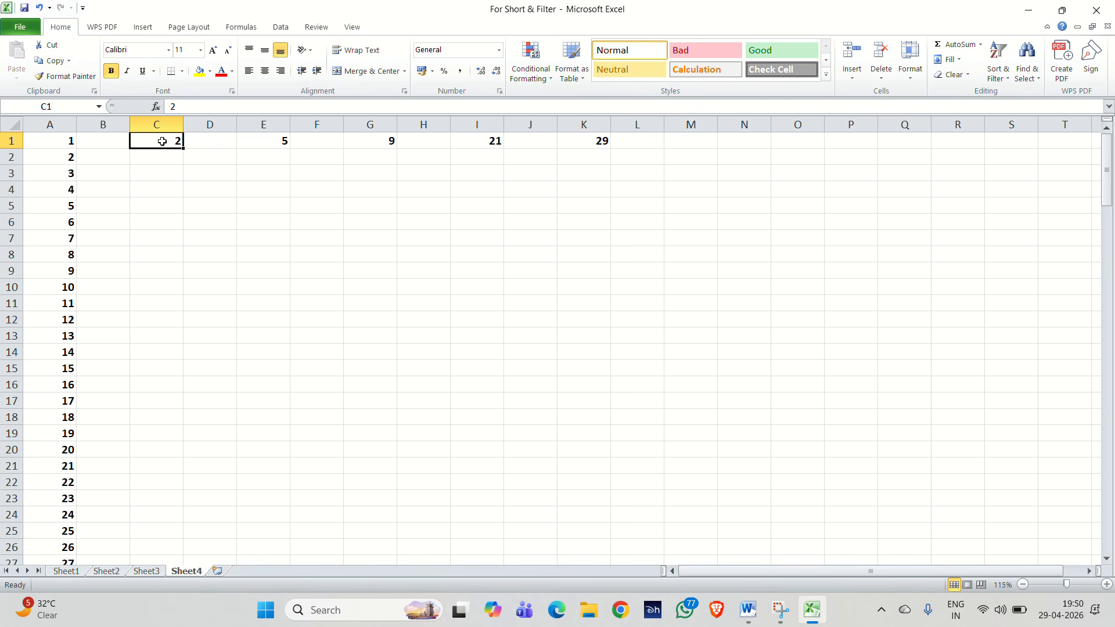
left_click(949, 60)
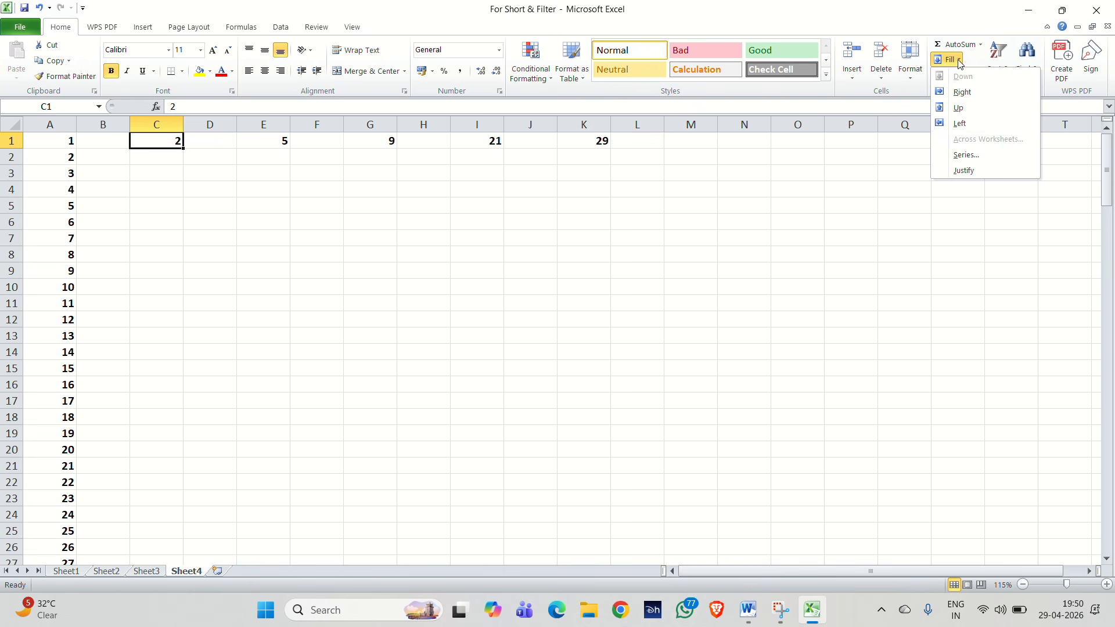
left_click(968, 154)
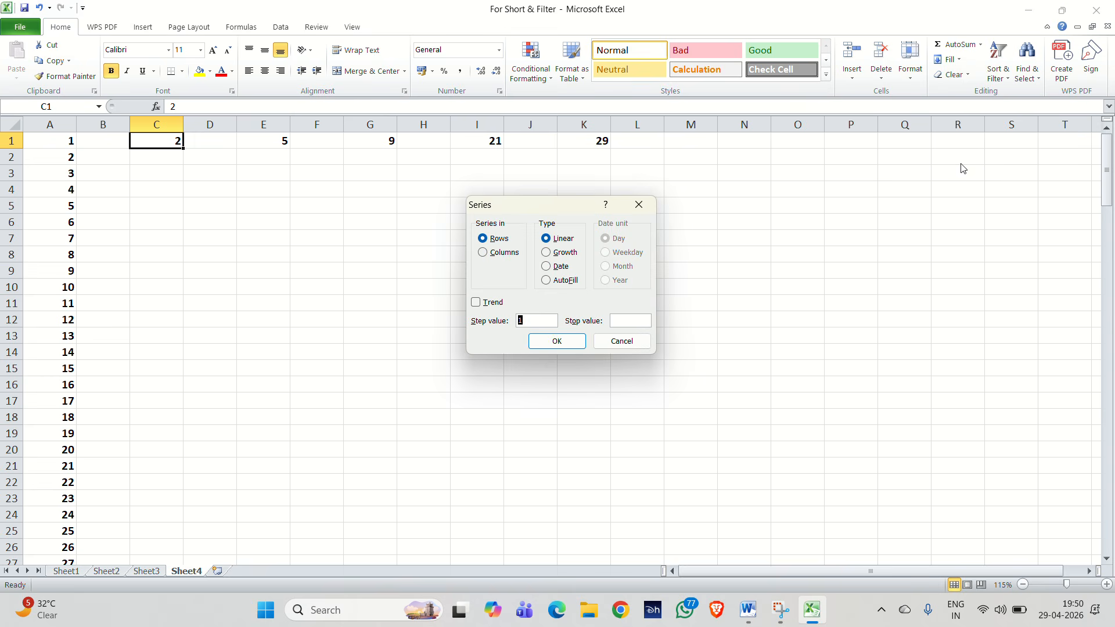
left_click(483, 252)
key("BackSpace")
type("2")
left_click(622, 323)
type("20")
left_click(567, 345)
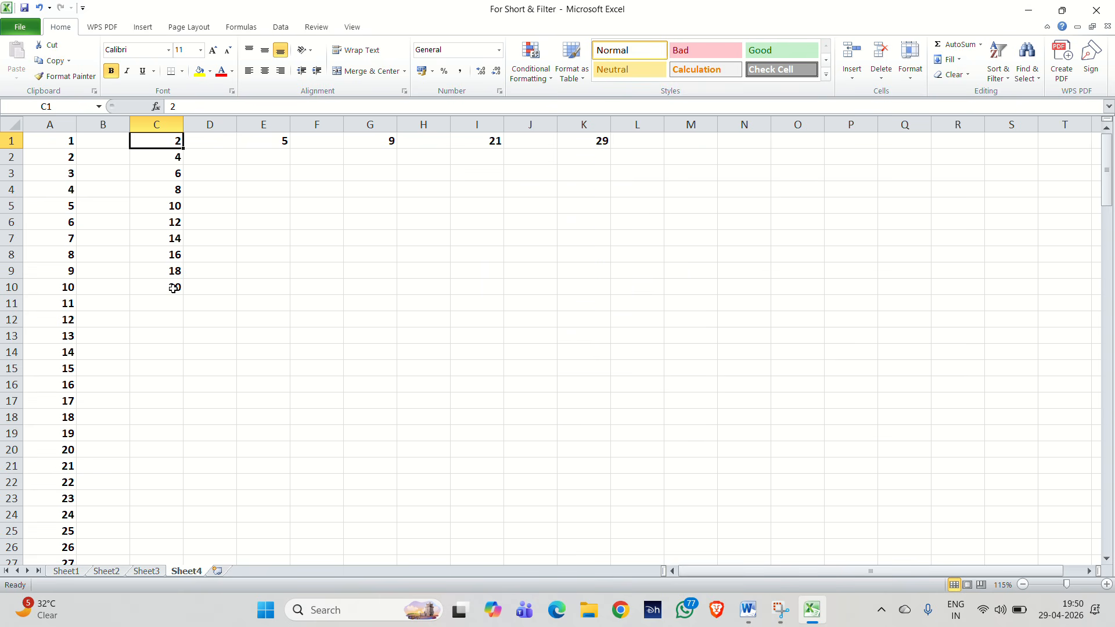
left_click(266, 139)
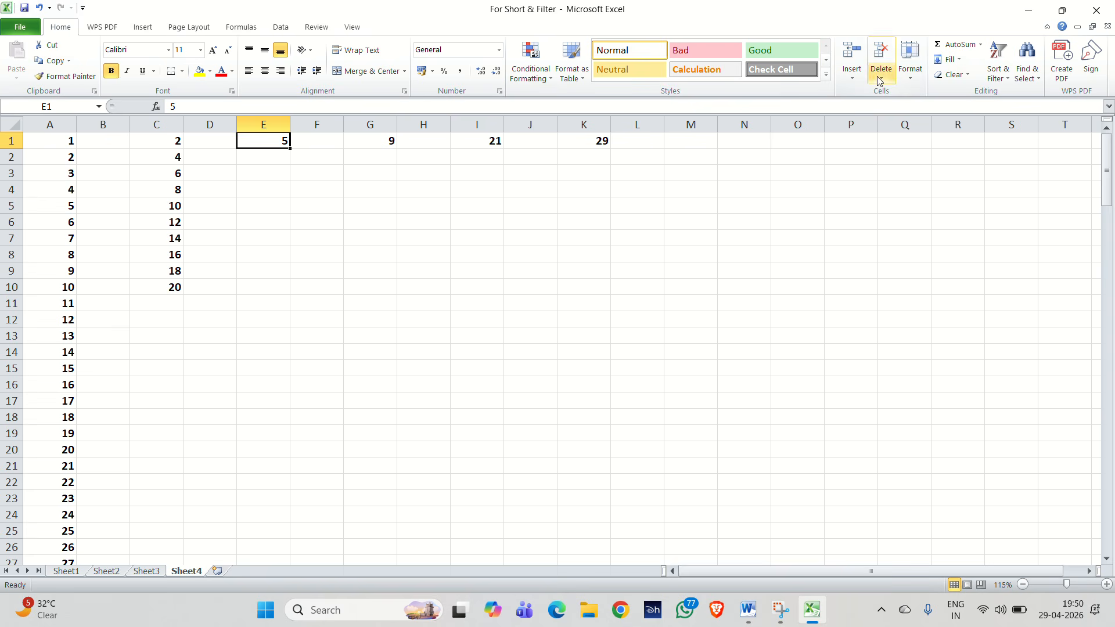
Fill column E from 5 with a Columns series, step 5, stop value 50.
left_click(957, 59)
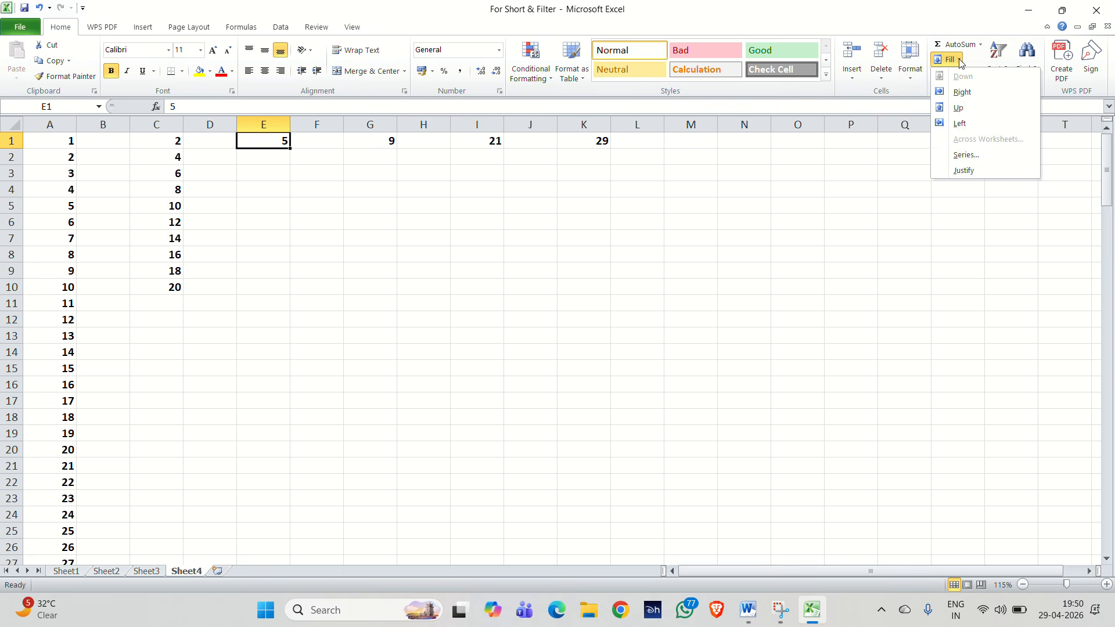
left_click(975, 155)
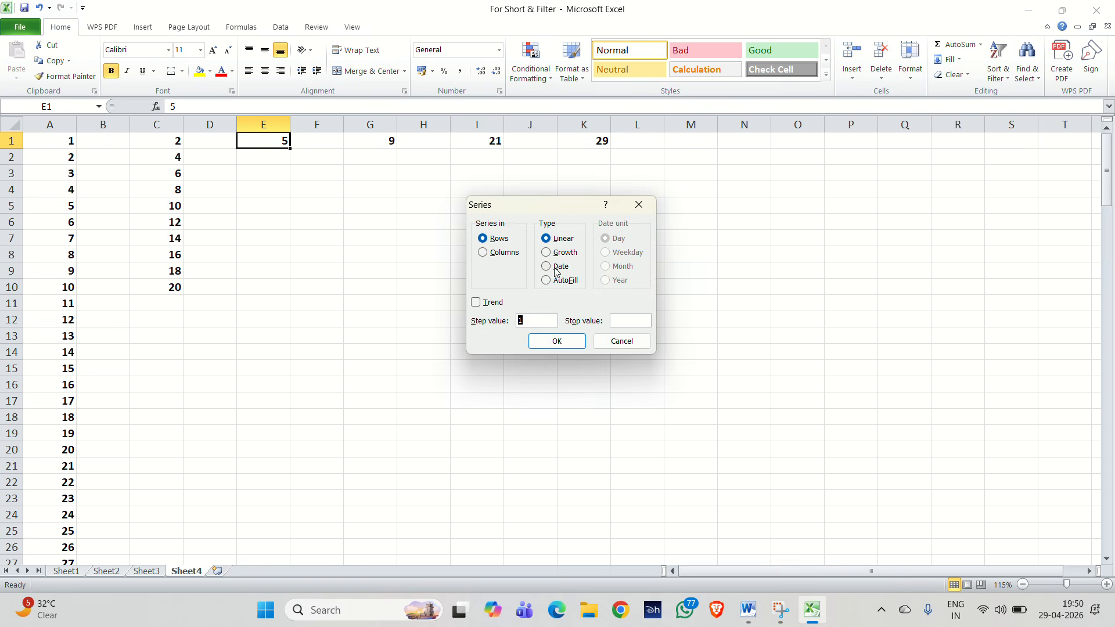
left_click(503, 253)
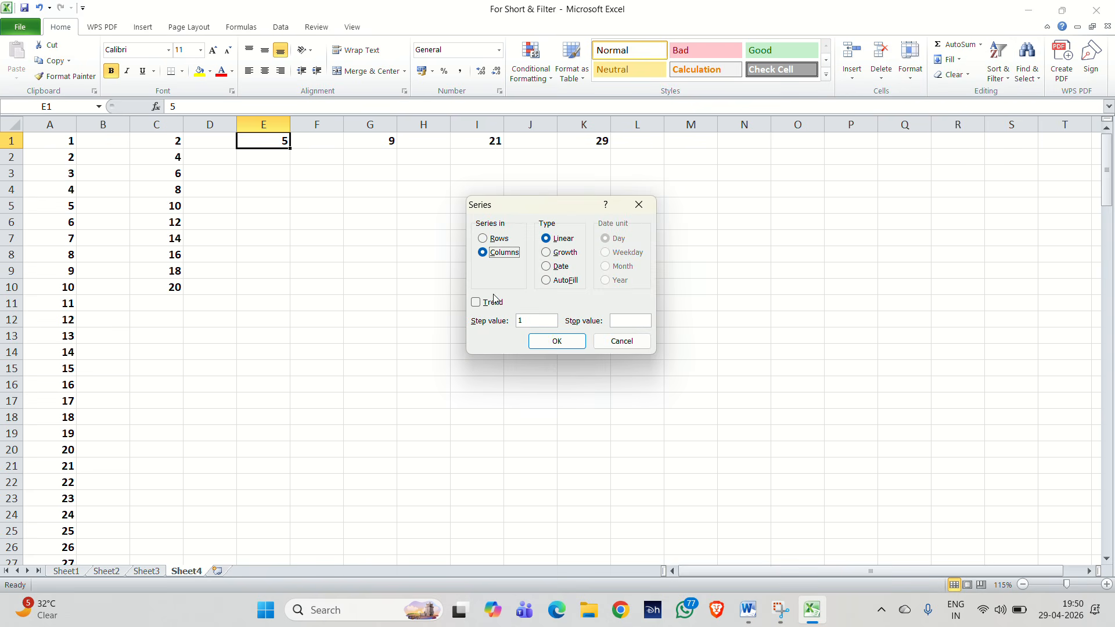
left_click(533, 319)
left_click(626, 321)
type("50")
left_click(569, 345)
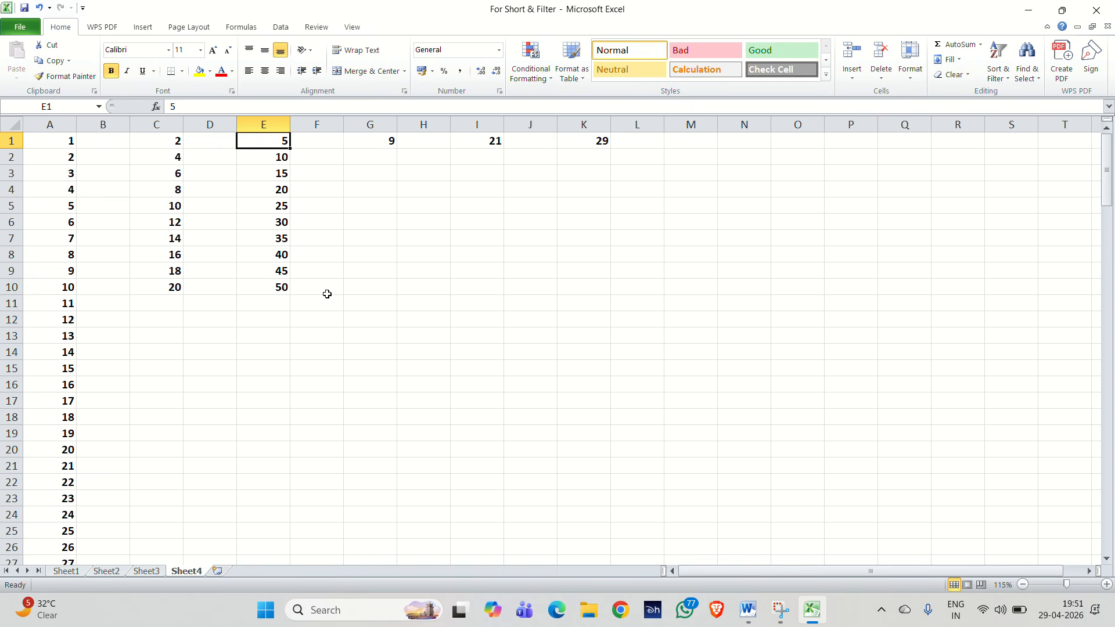
Fill column G from 9 in G1 as a column series with step 9, stopping at 90.
left_click(386, 142)
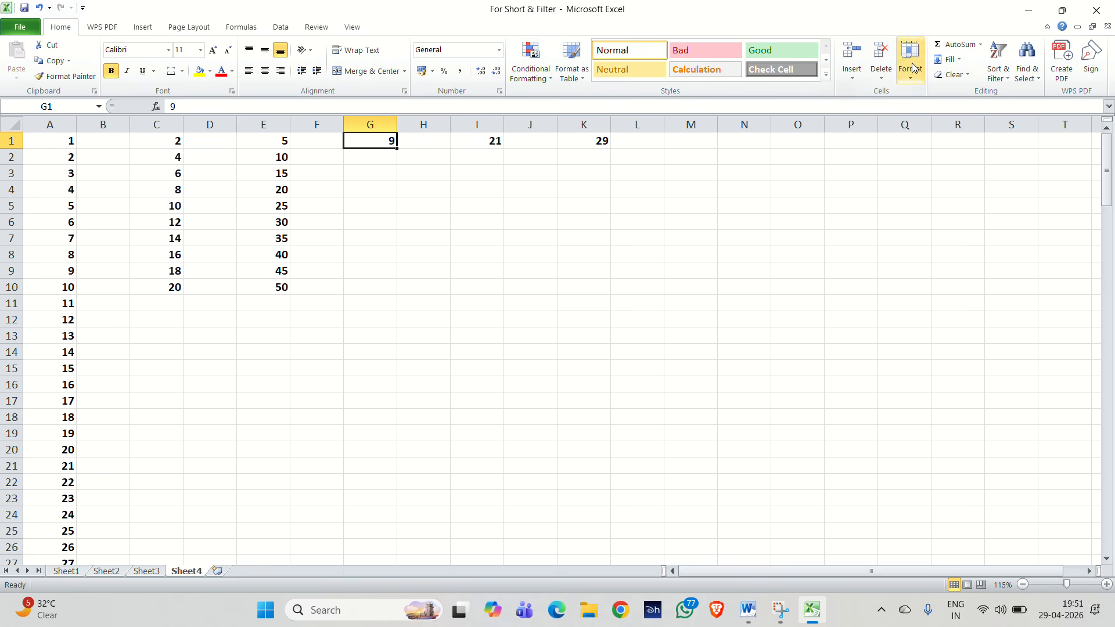
left_click(954, 60)
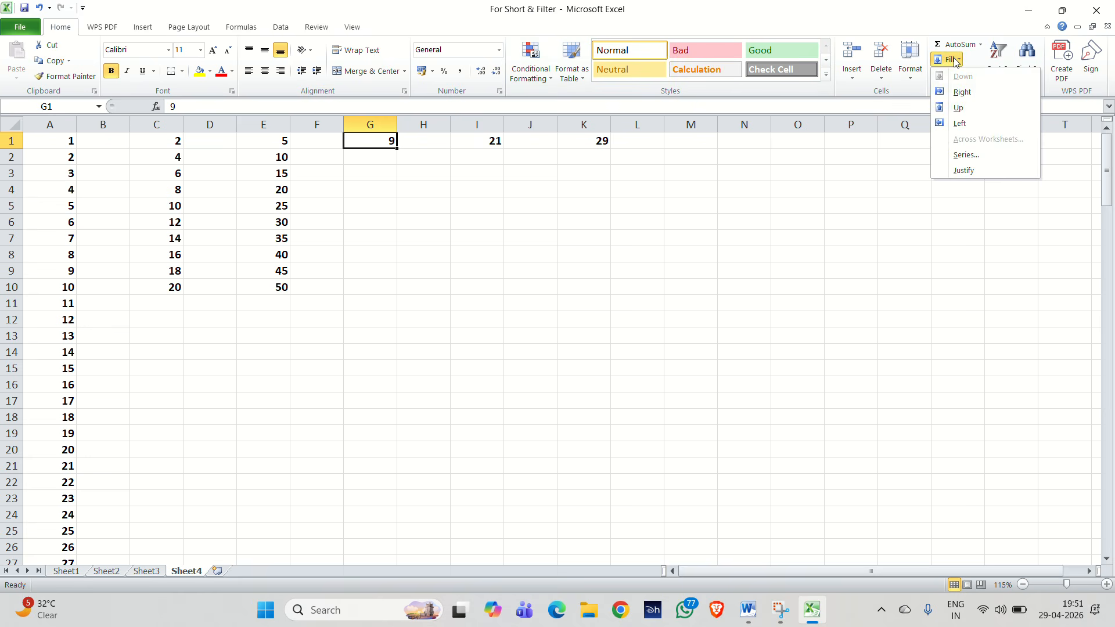
left_click(979, 156)
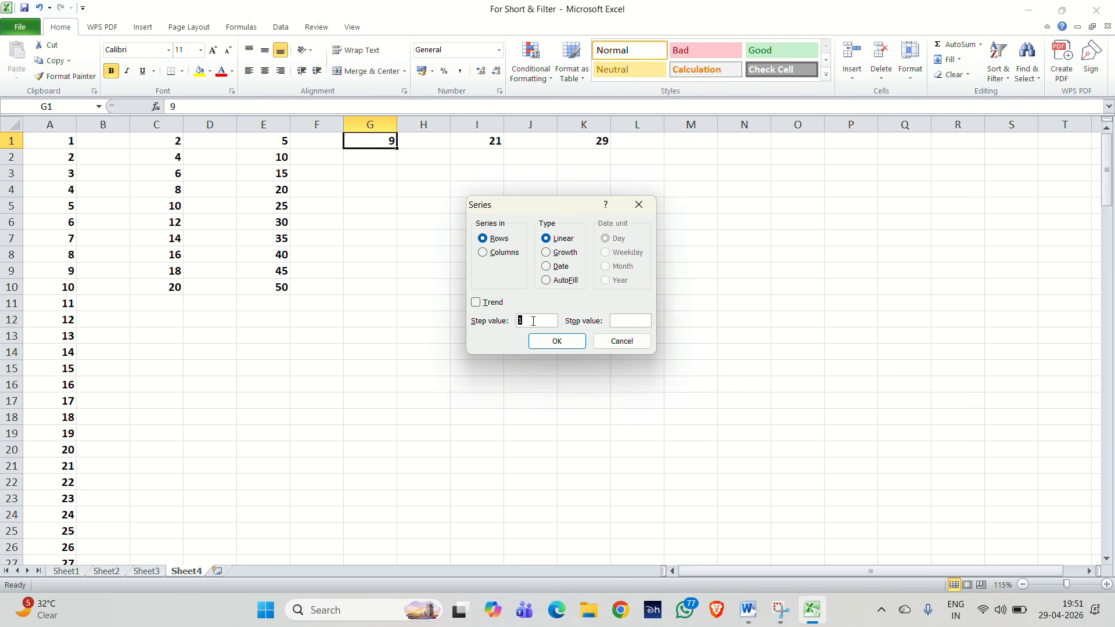
type("9")
key("alt+c")
left_click(614, 321)
type("90")
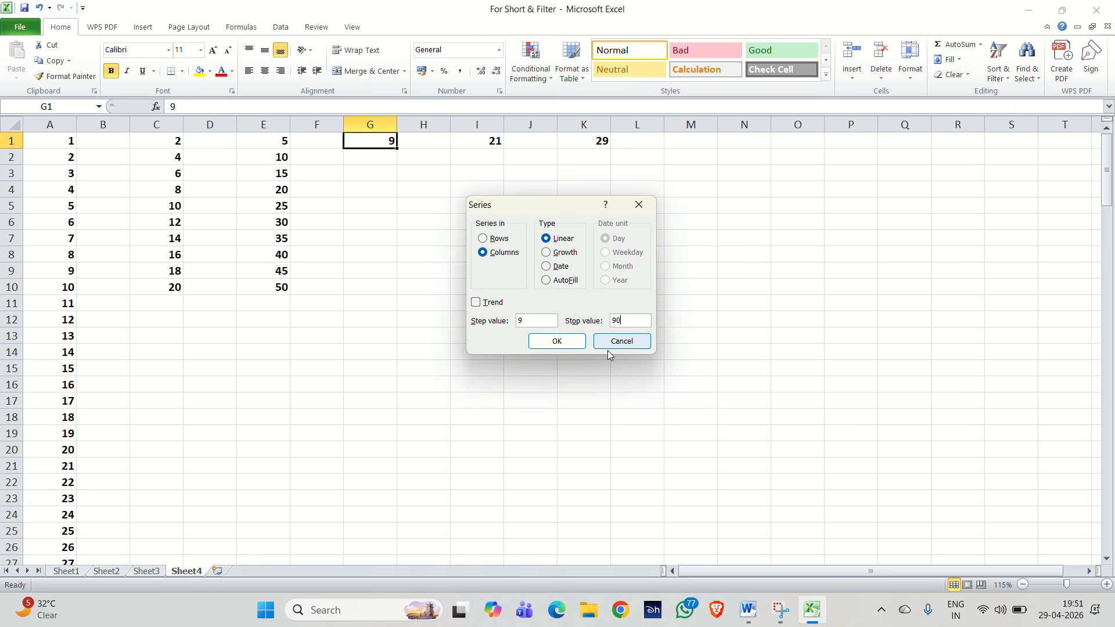
left_click(544, 341)
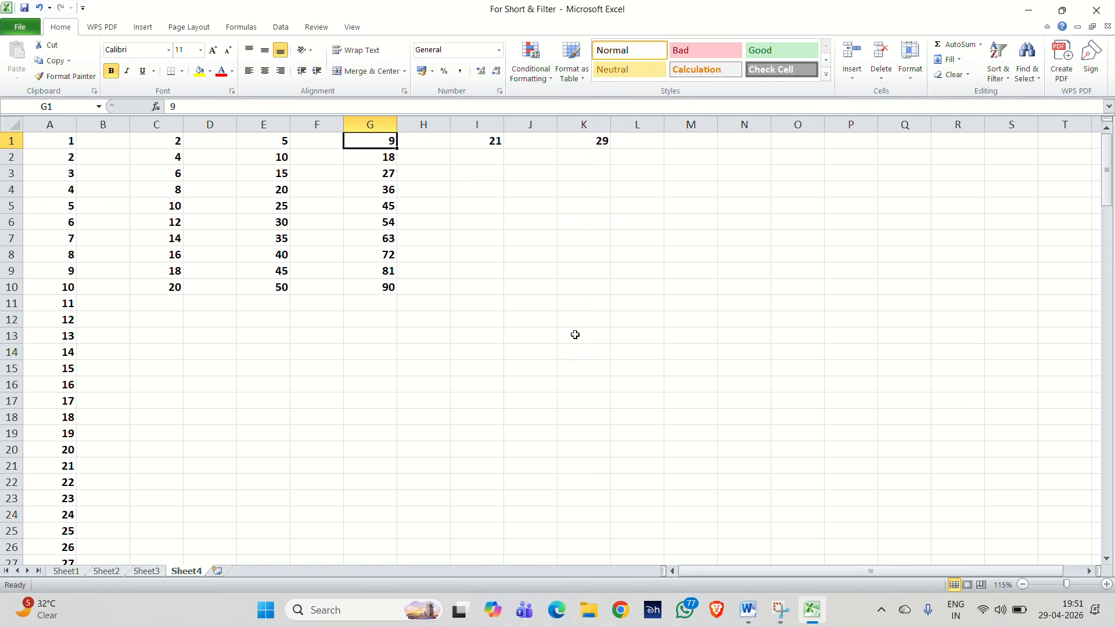
left_click(575, 335)
Fill column K from 29 in K1 as a column series with step 29, stopping at 290.
left_click(498, 145)
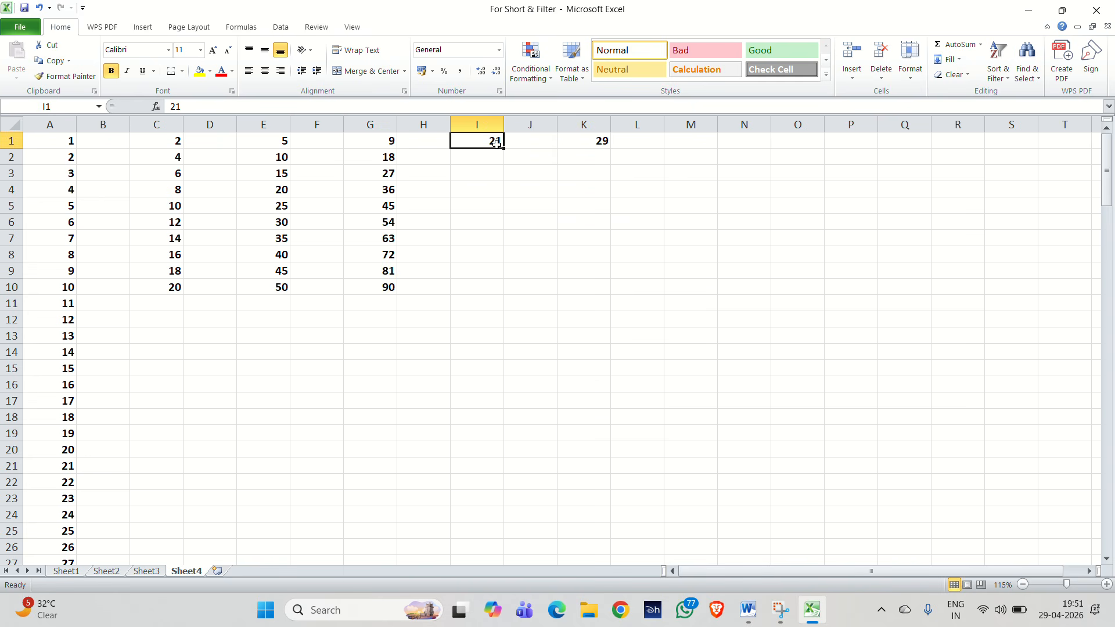
left_click(578, 143)
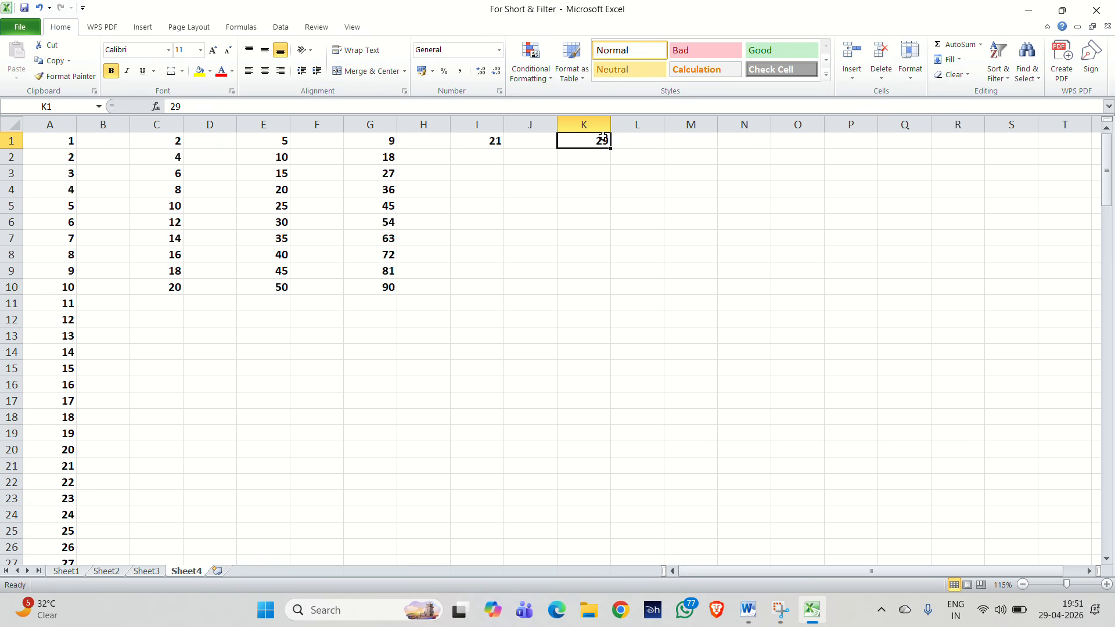
left_click(950, 60)
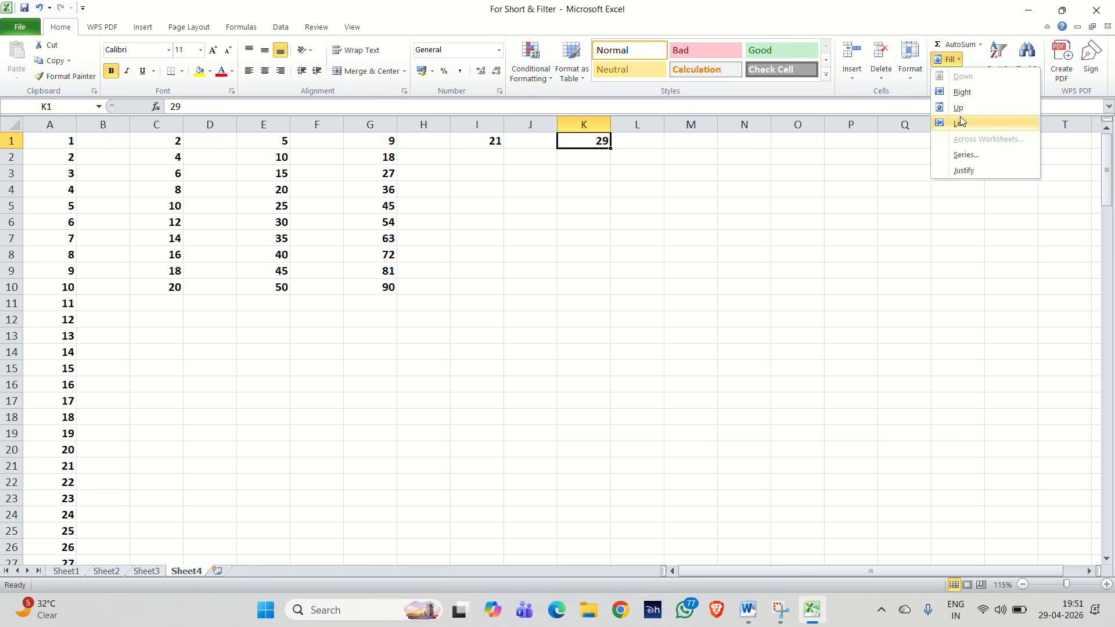
left_click(966, 154)
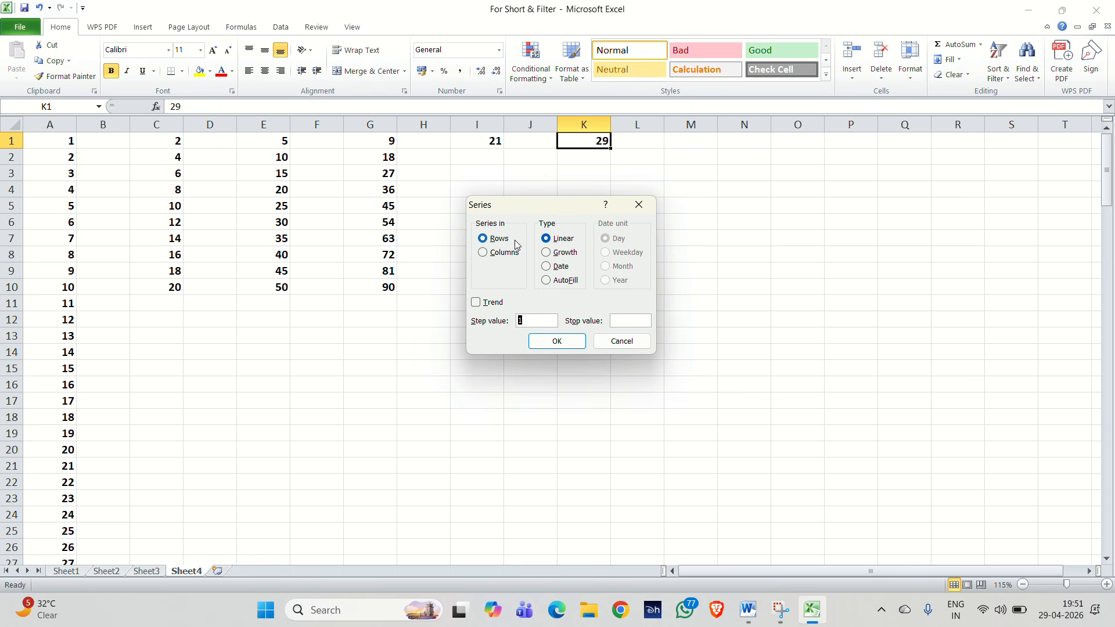
left_click(506, 256)
type("29")
key("Delete")
type("290")
left_click(557, 343)
Click empty cells away from the tables to deselect the filled range.
left_click(777, 288)
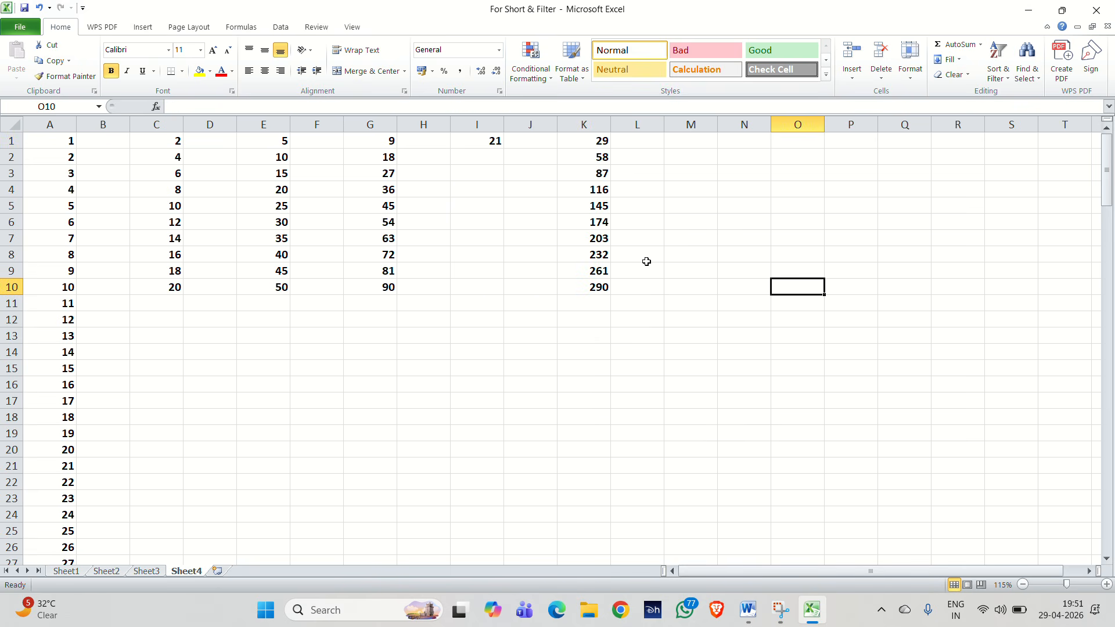
left_click(661, 289)
left_click(725, 332)
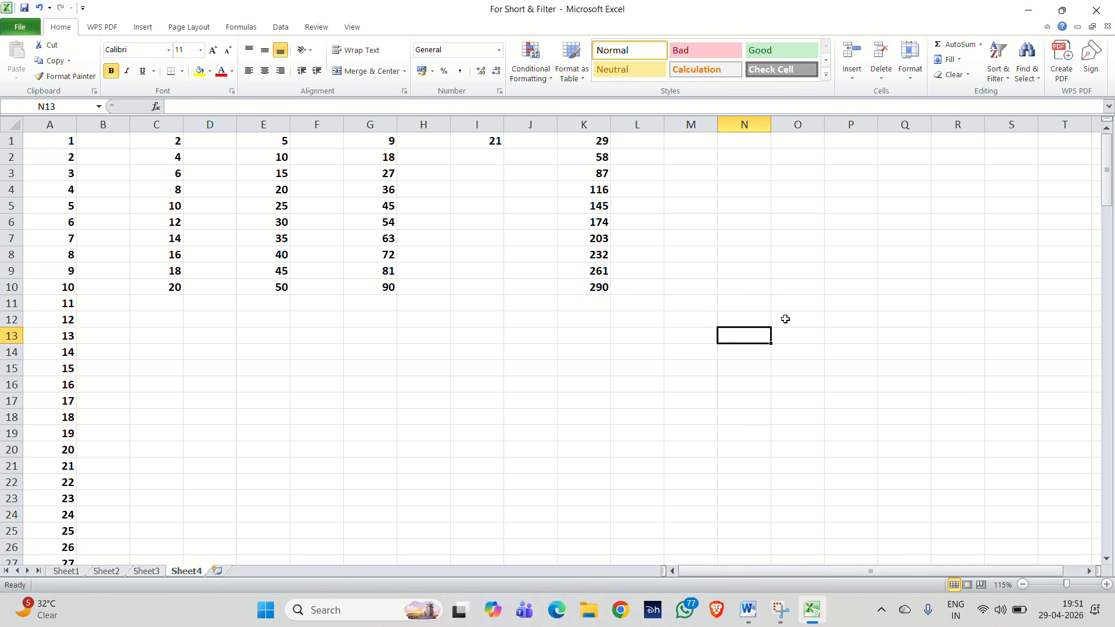
left_click(836, 300)
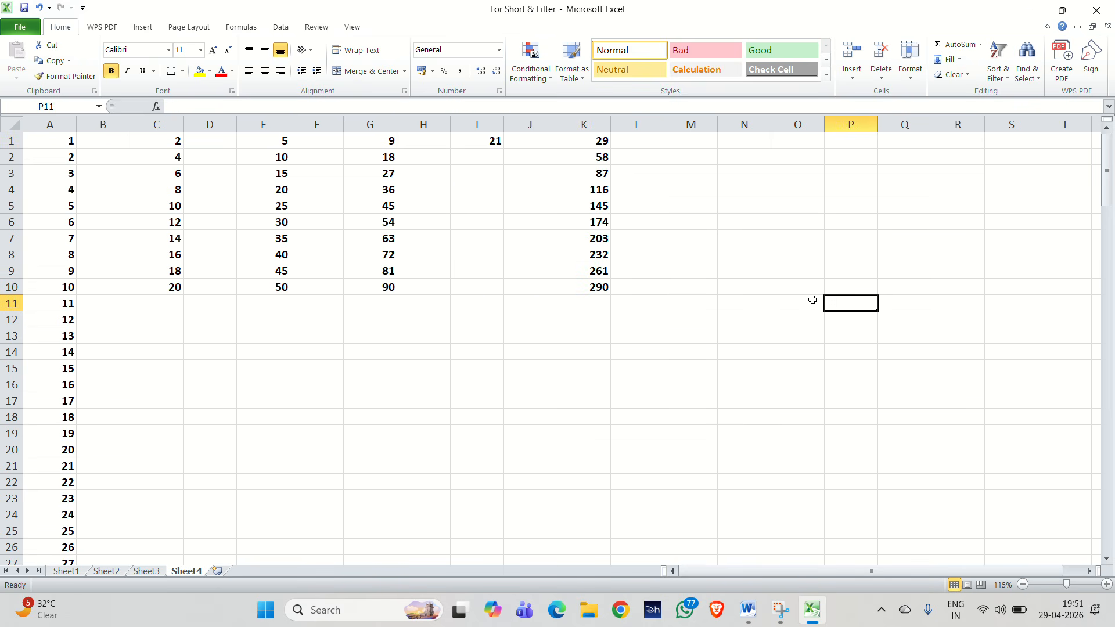
Close the Excel workbook without saving the changes.
left_click(1096, 15)
left_click(557, 318)
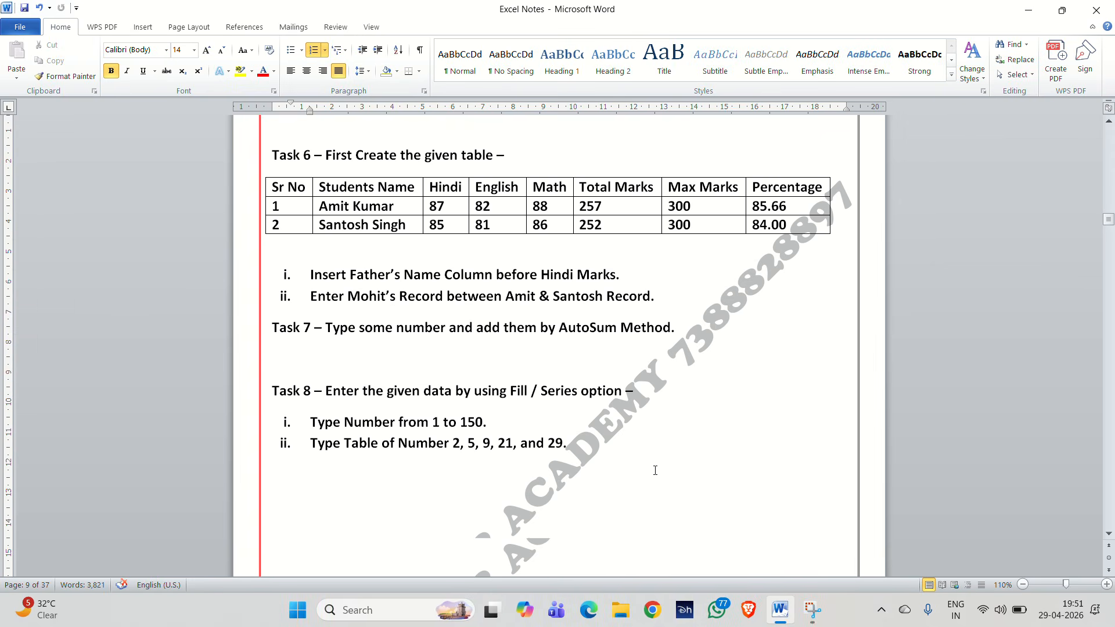
scroll(655, 471, "down", 6)
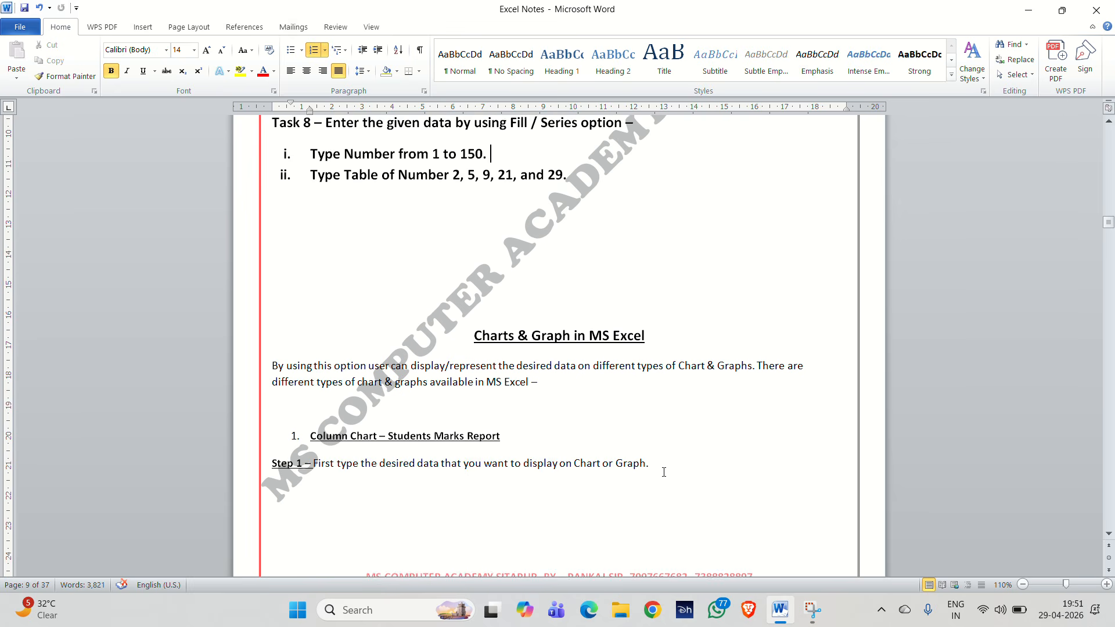
Enlarge and then restore the font size of the Charts & Graph title and paragraph.
left_click_drag(542, 308, 425, 269)
key("ctrl+shift+period")
key("ctrl+shift+period")
key("ctrl+shift+period")
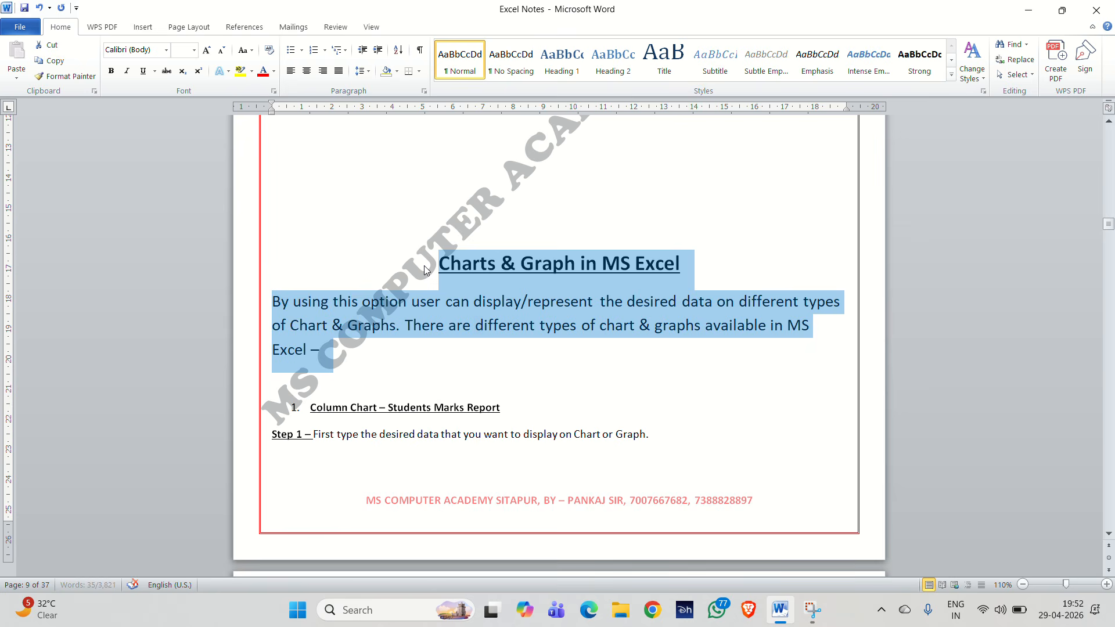
key("ctrl+shift+comma")
key("ctrl+shift+comma")
key("ctrl+shift+comma")
left_click(764, 326)
Close the Word notes document without saving.
scroll(763, 326, "up", 3)
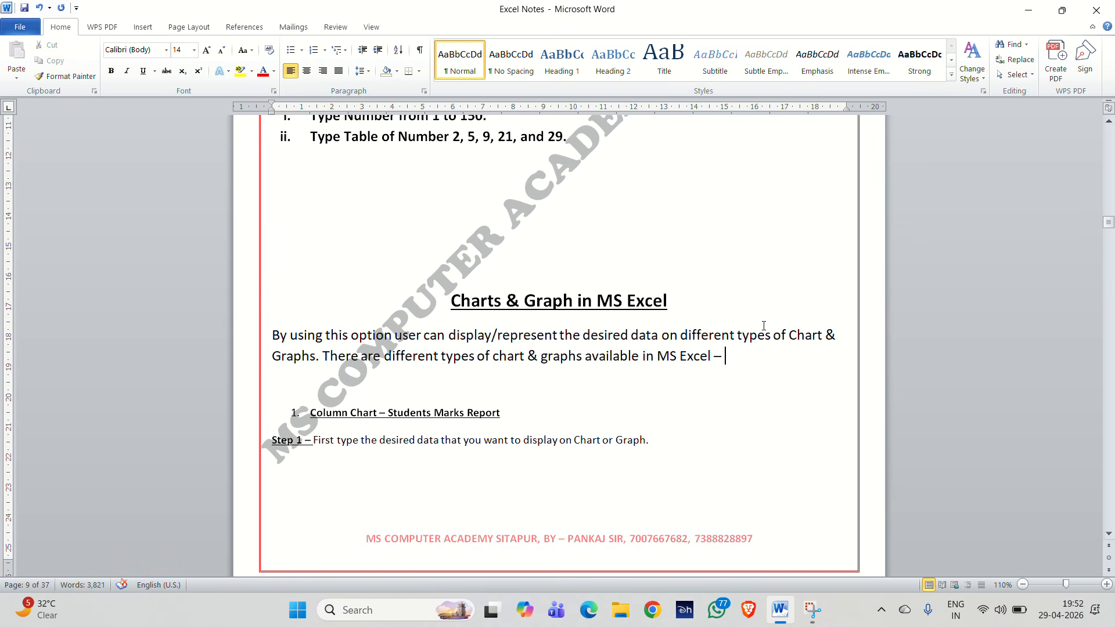
scroll(763, 326, "up", 20)
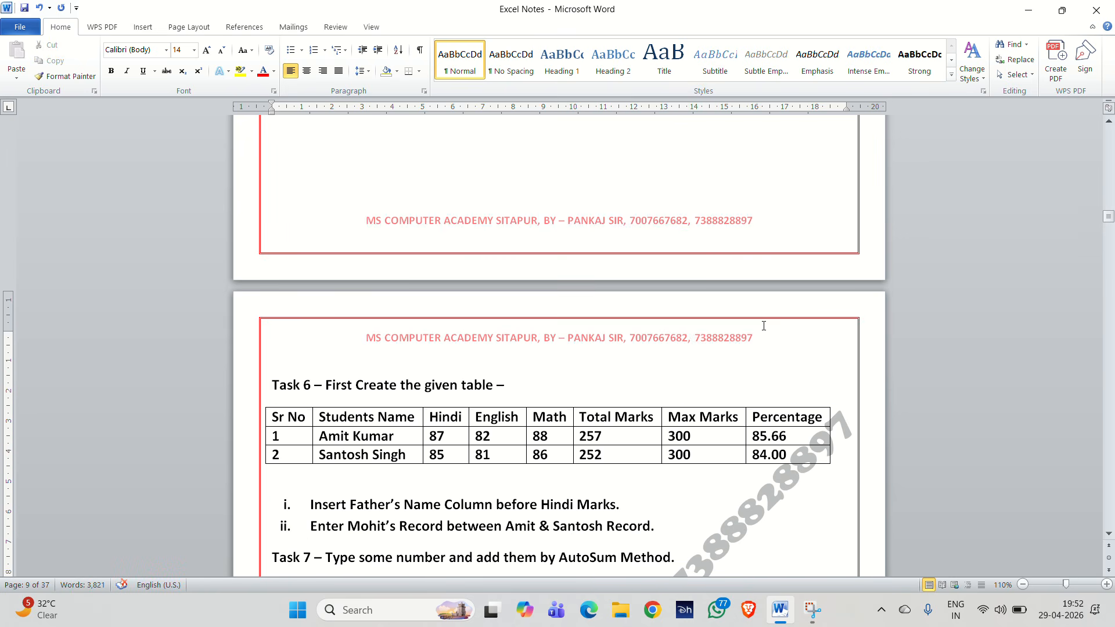
scroll(737, 336, "up", 2)
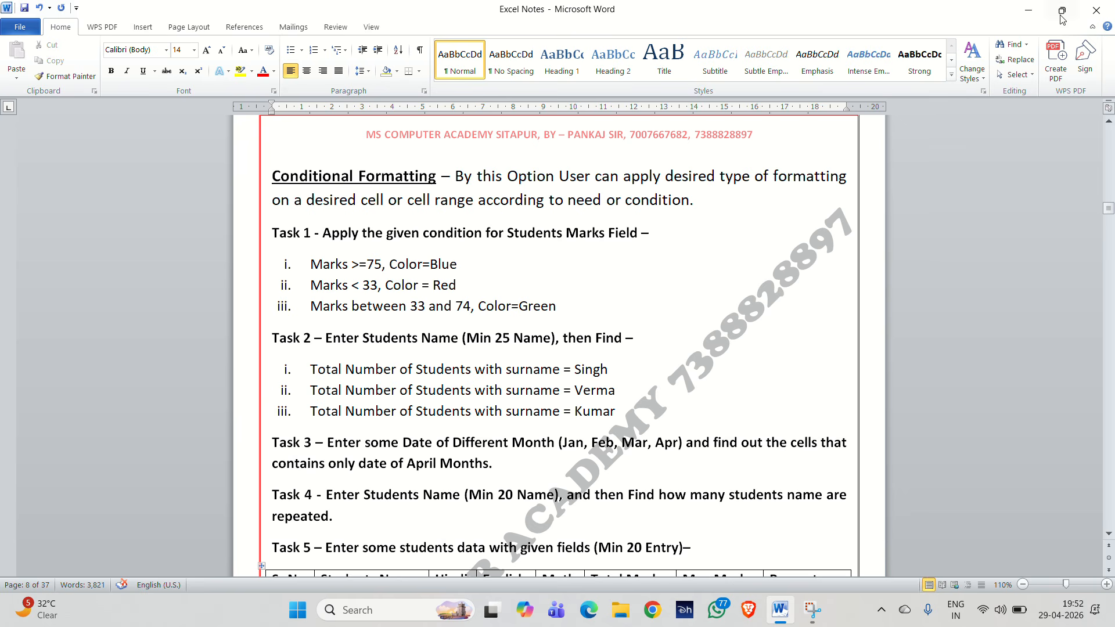
left_click(1094, 9)
left_click(558, 331)
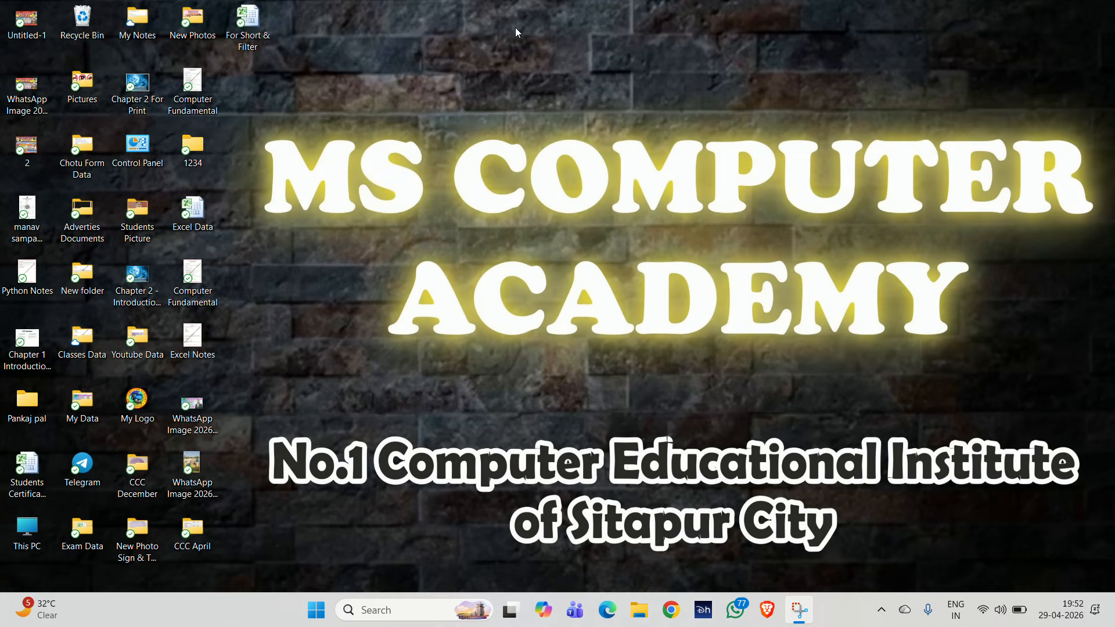